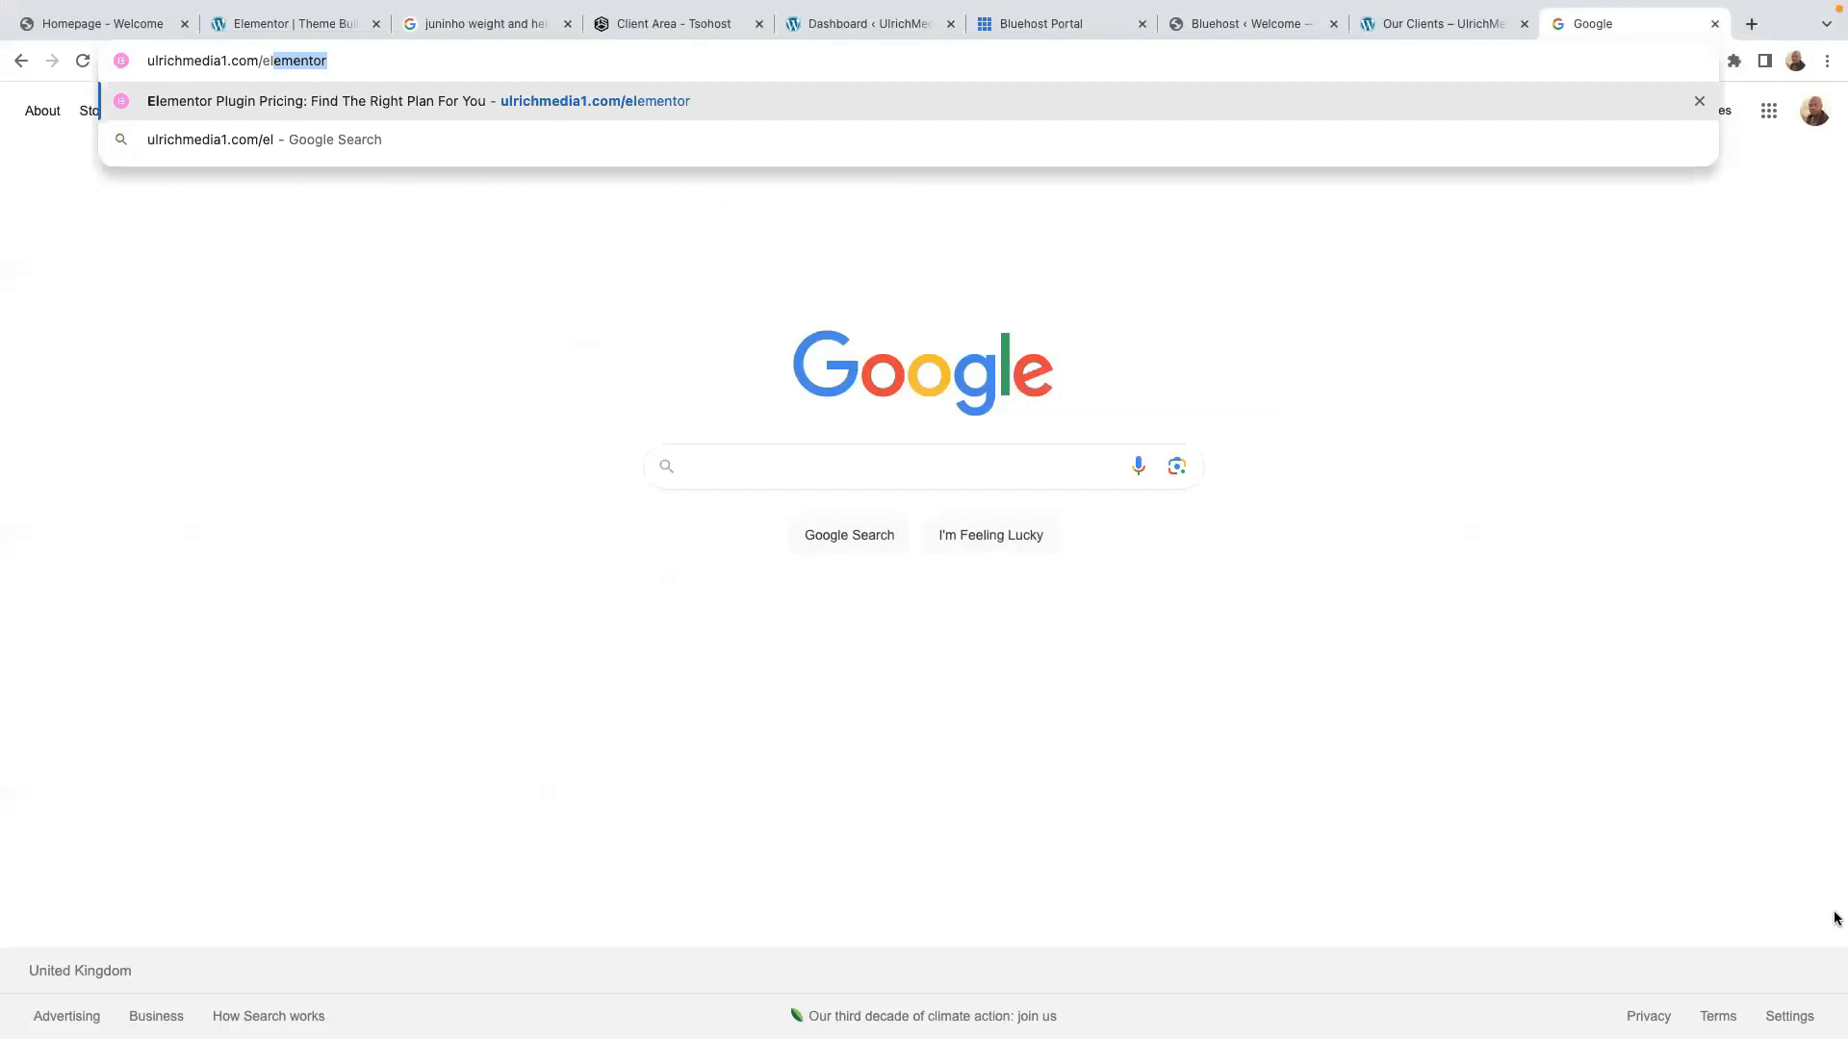
Open ulrichmedia1.com/elementor, review the checkout for the 3-website Pro plan at 99 USD, and return to the pricing page.
left_click(364, 60)
key("Return")
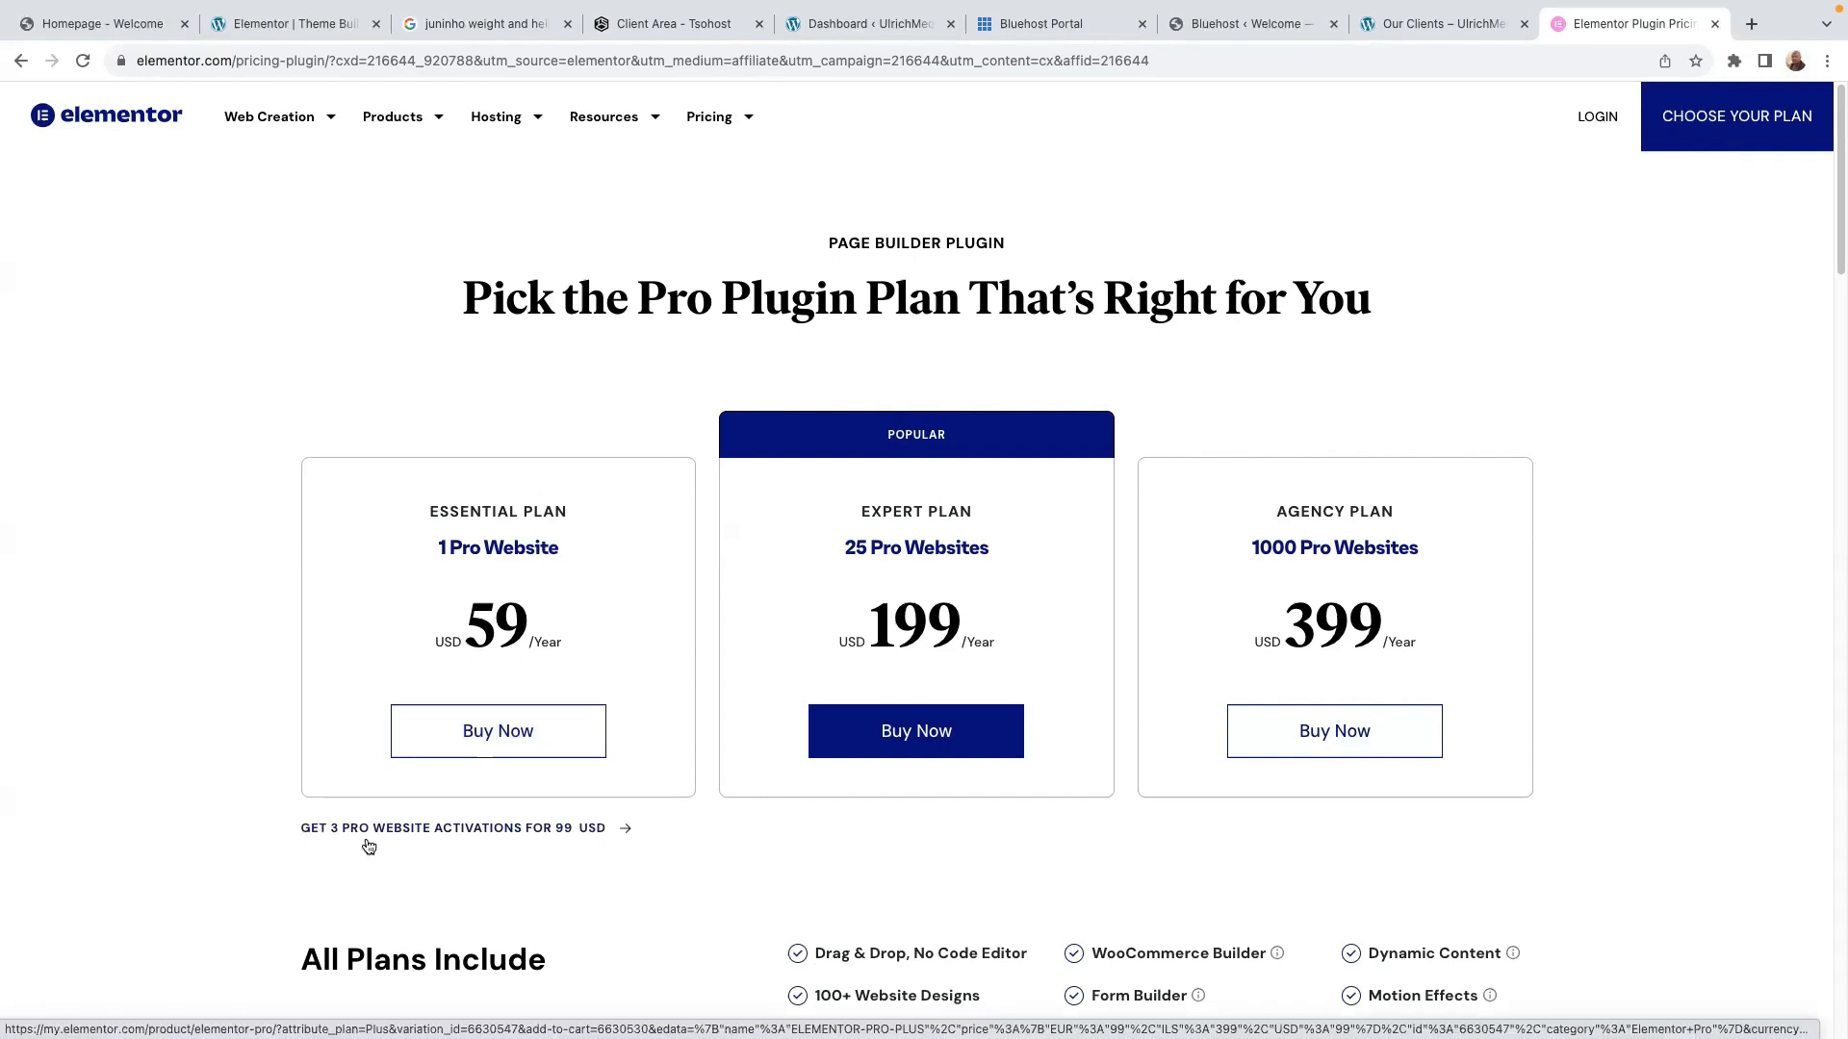
left_click(518, 832)
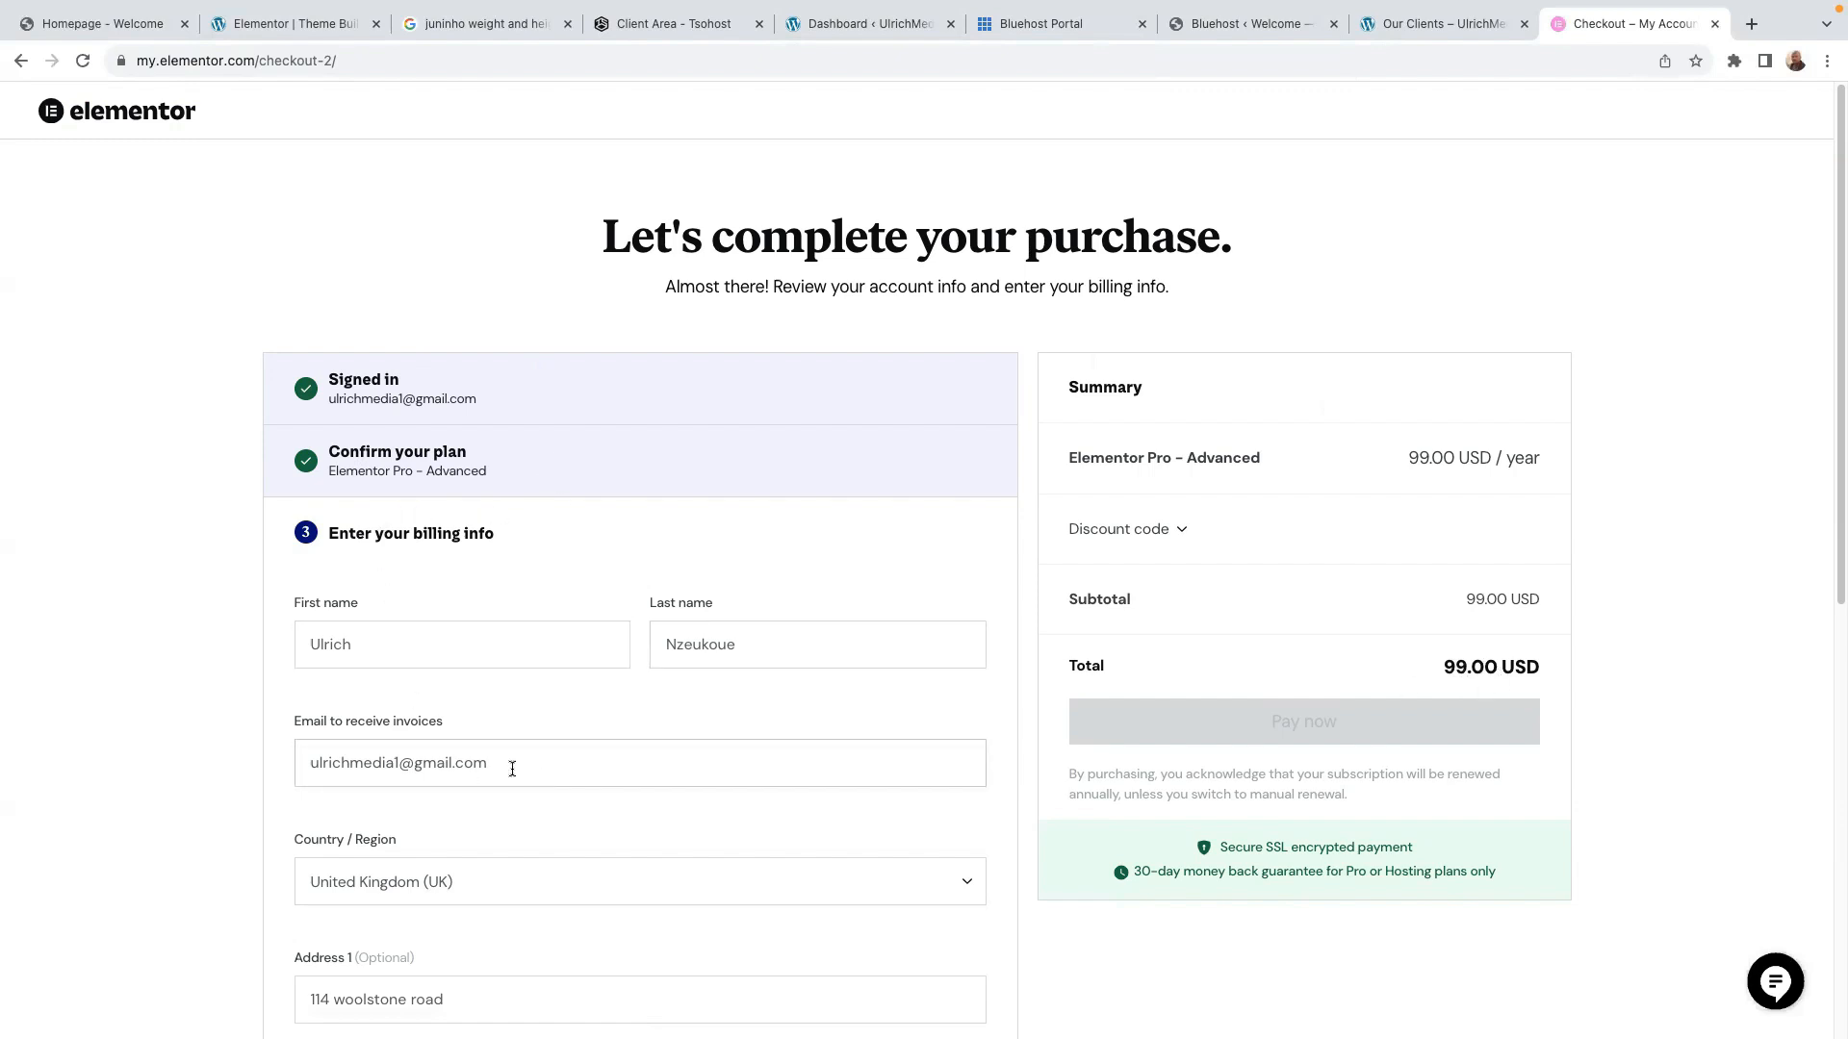
scroll(521, 757, "down", 1)
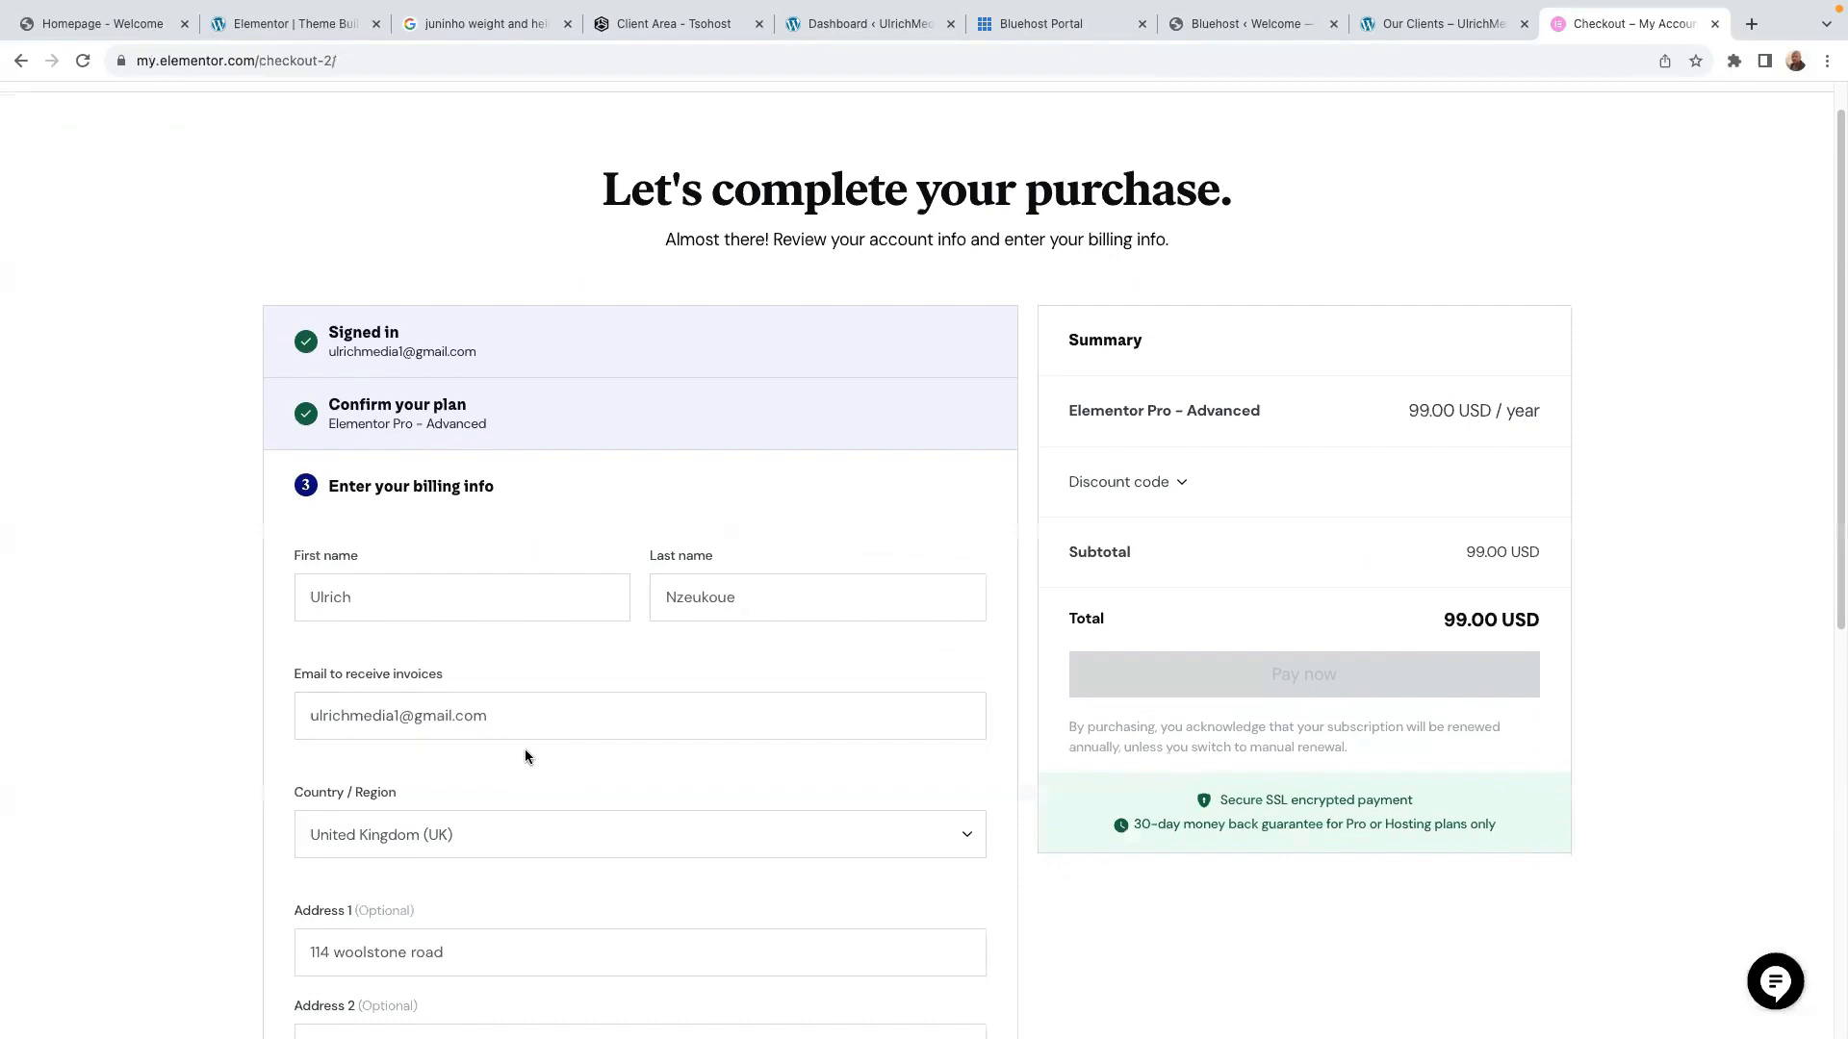
scroll(527, 757, "up", 1)
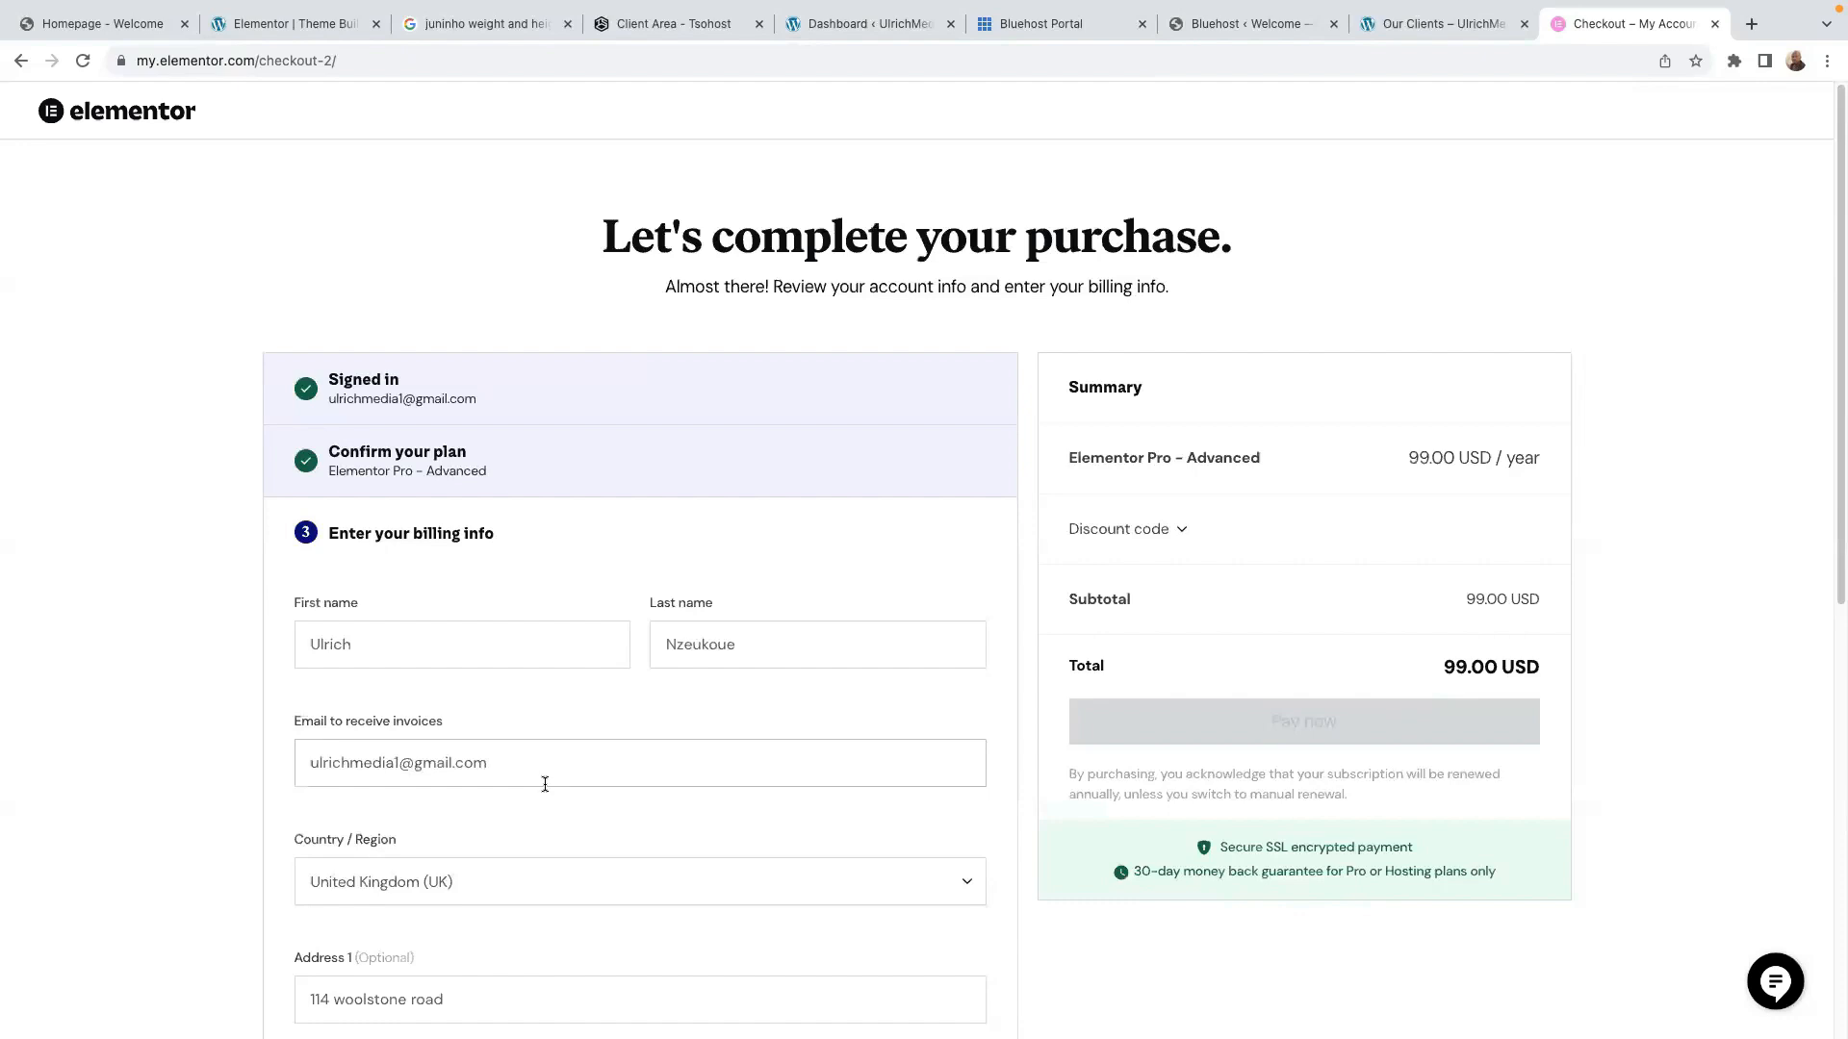
left_click(20, 61)
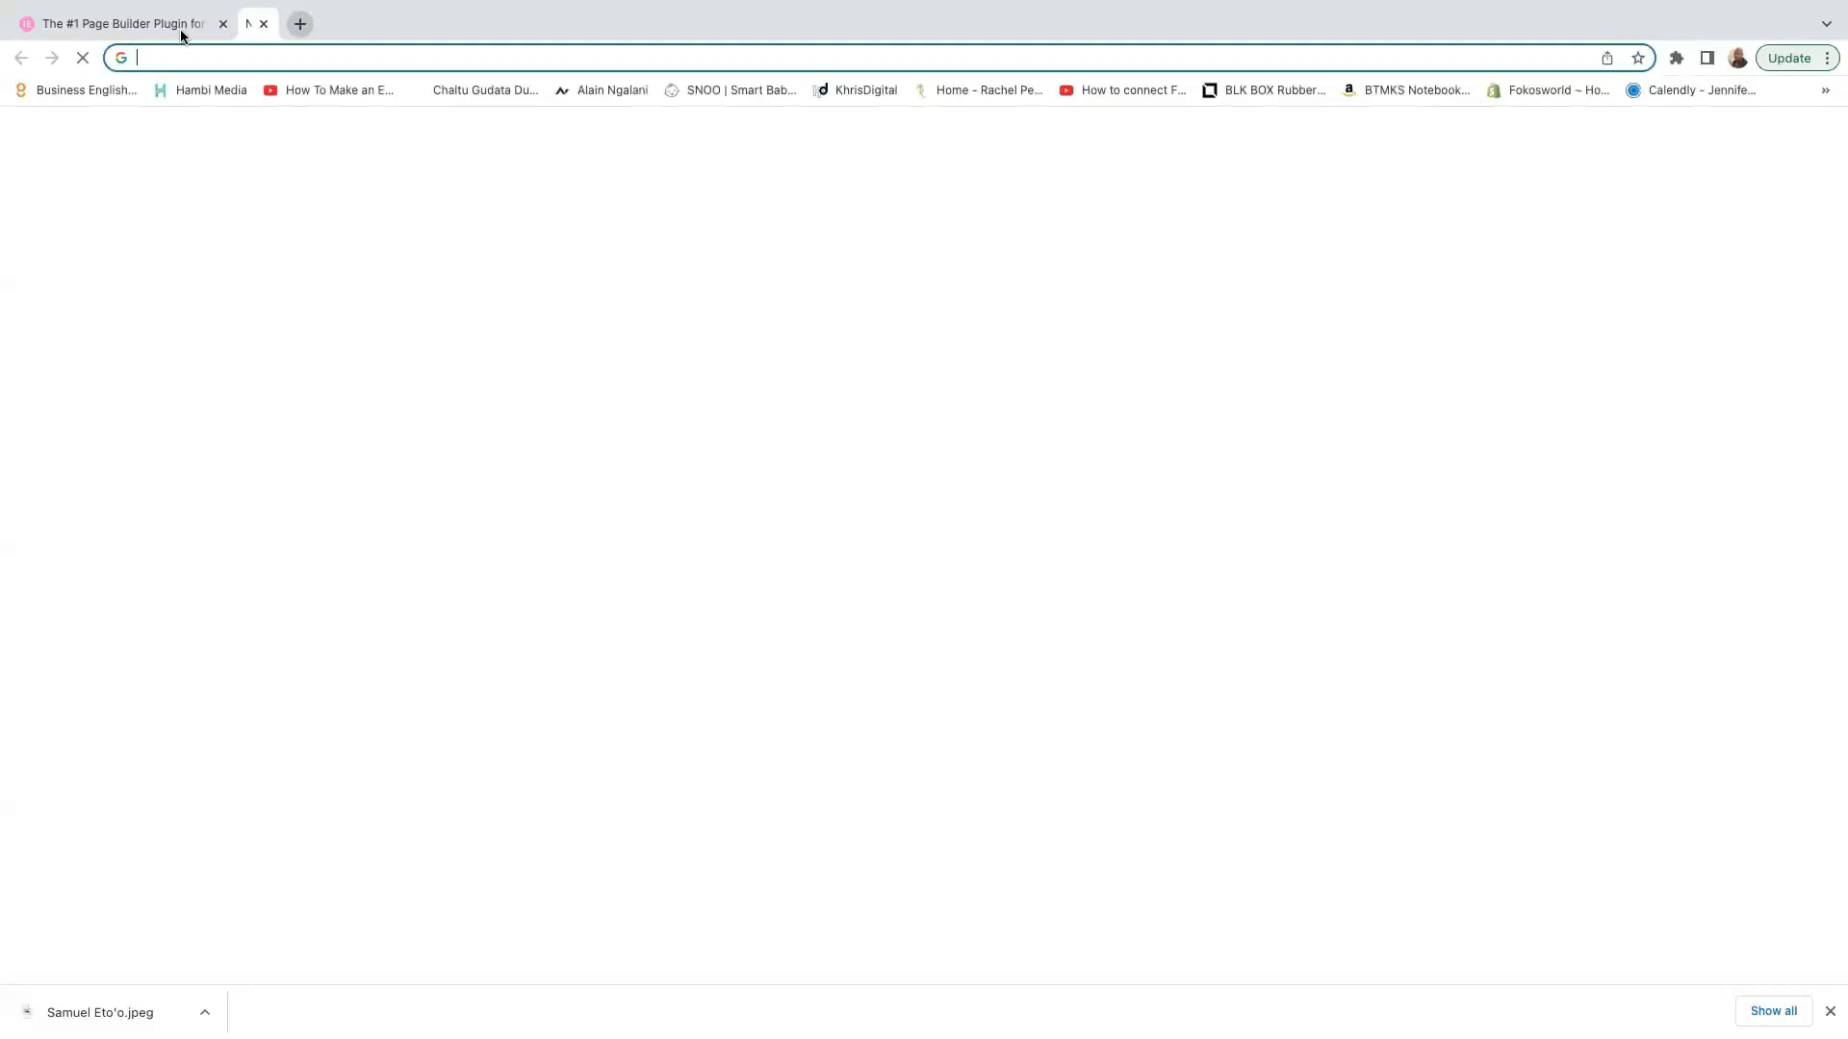
Load the ulrichmediaone.com/ address in a new browser tab.
type("a")
type("u")
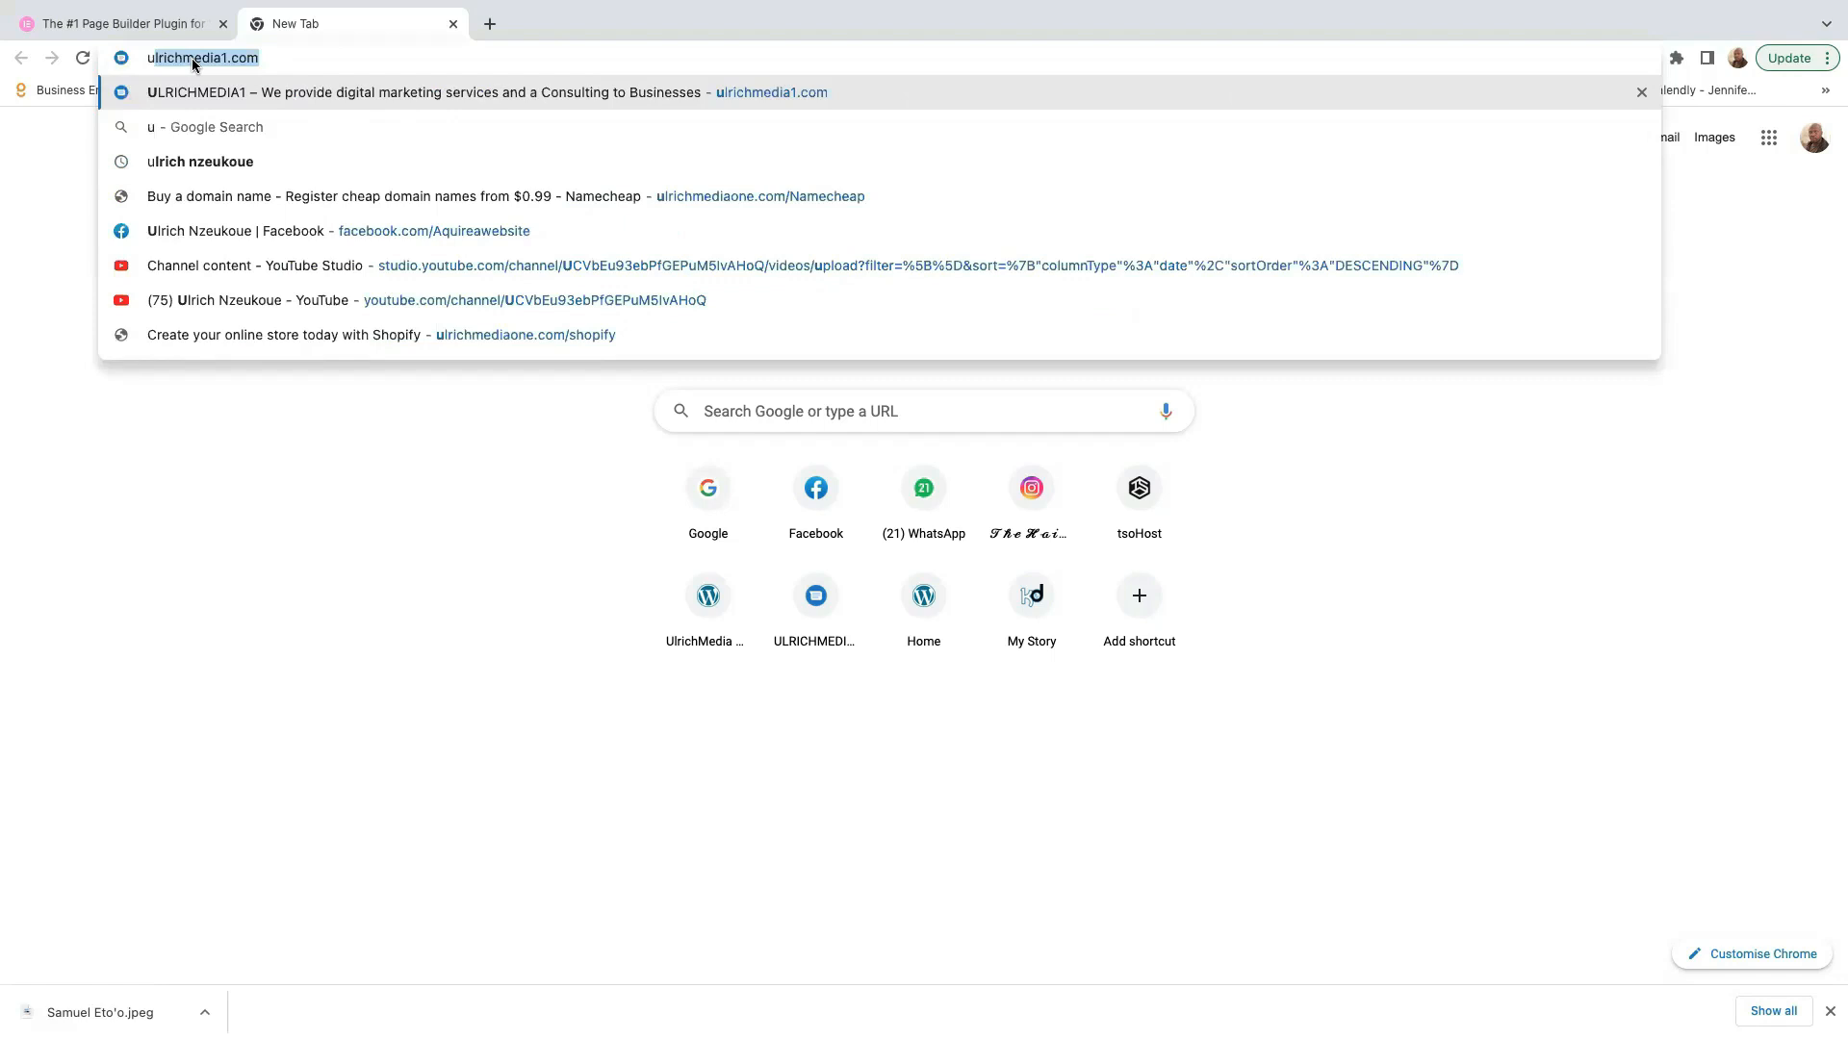
type("lrichmediaon")
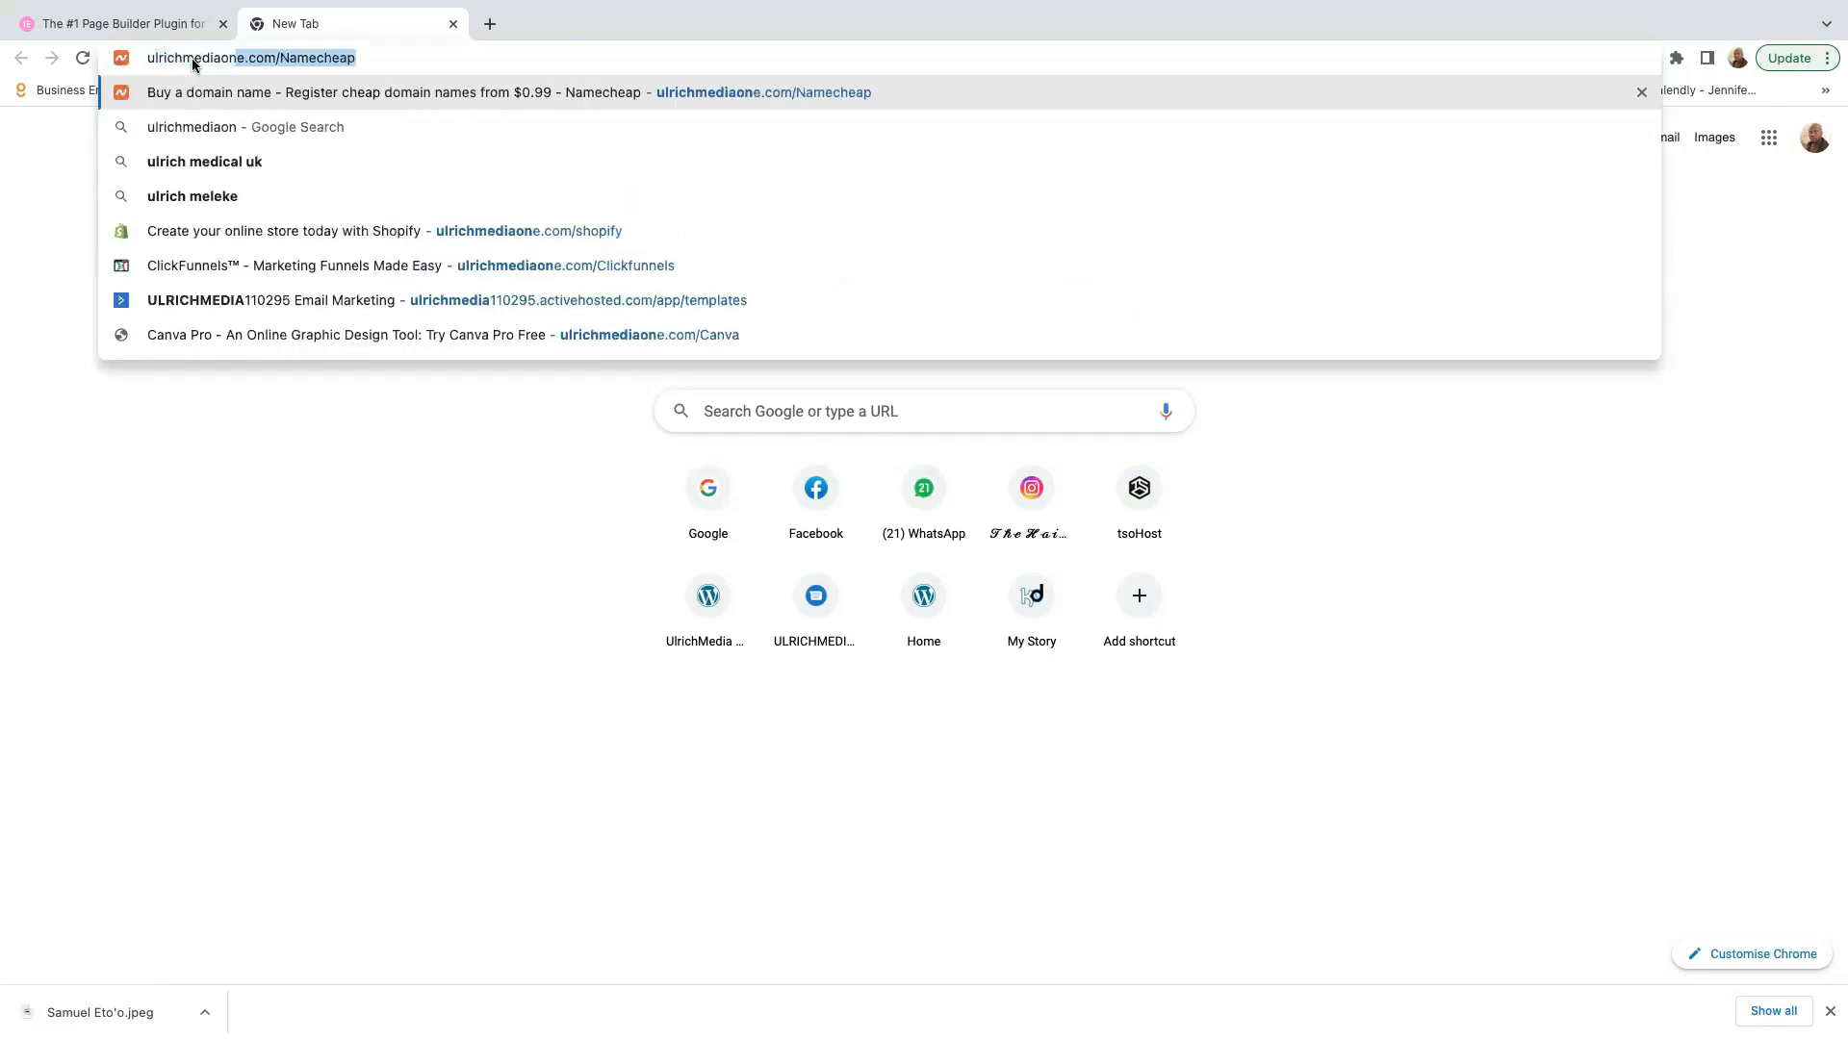
type("e.com/")
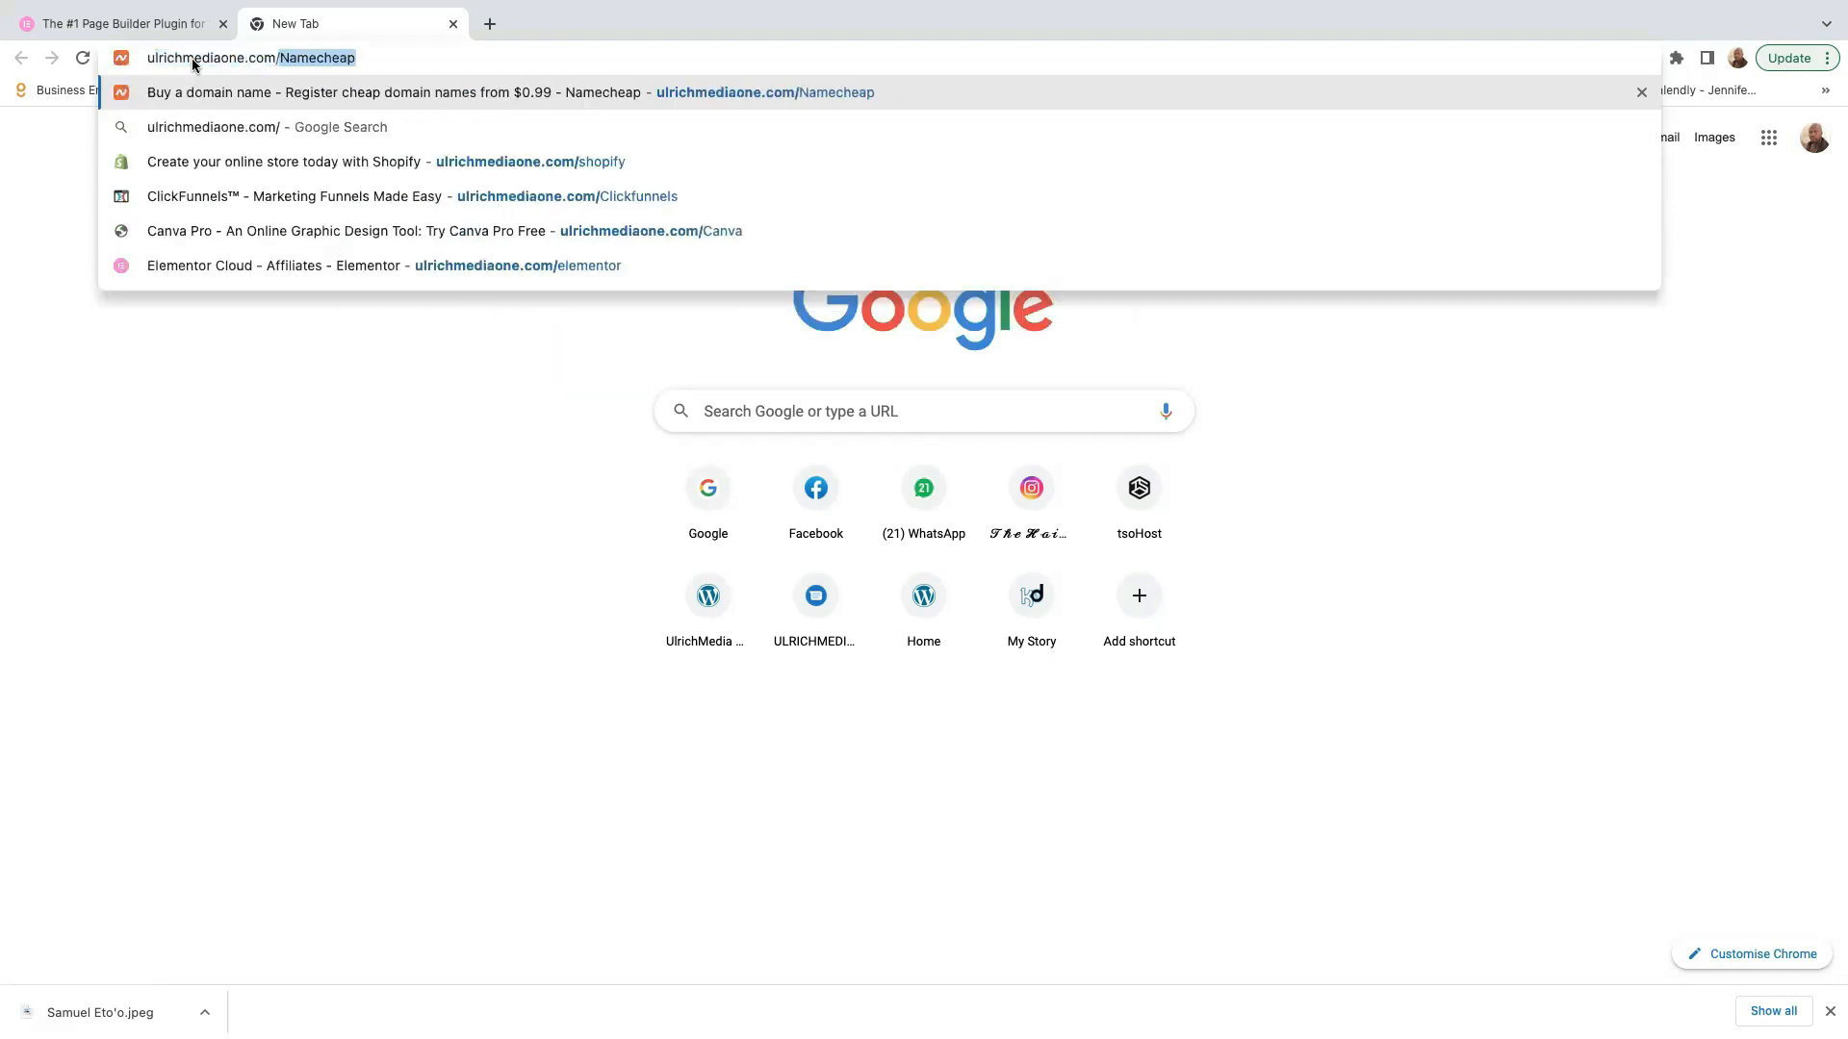
key("Return")
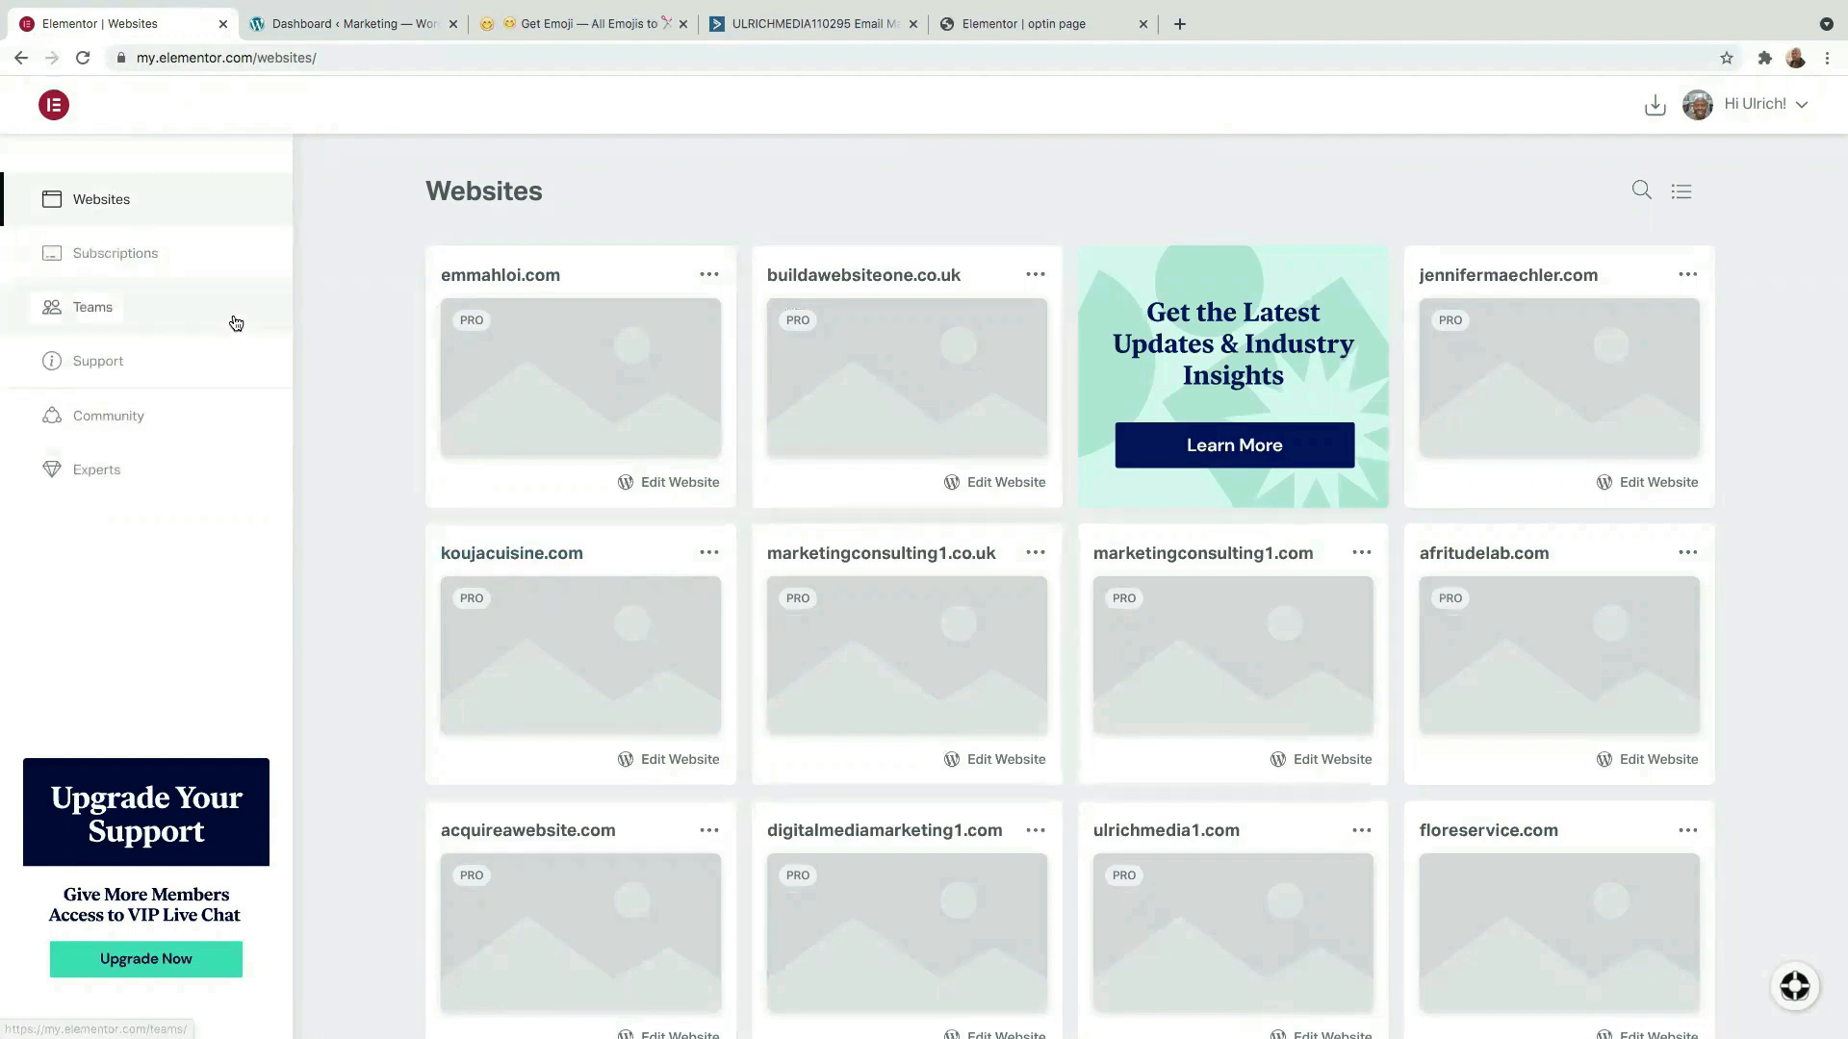
Download the Elementor Pro plugin zip from the account's Expert subscription.
scroll(1121, 688, "down", 1)
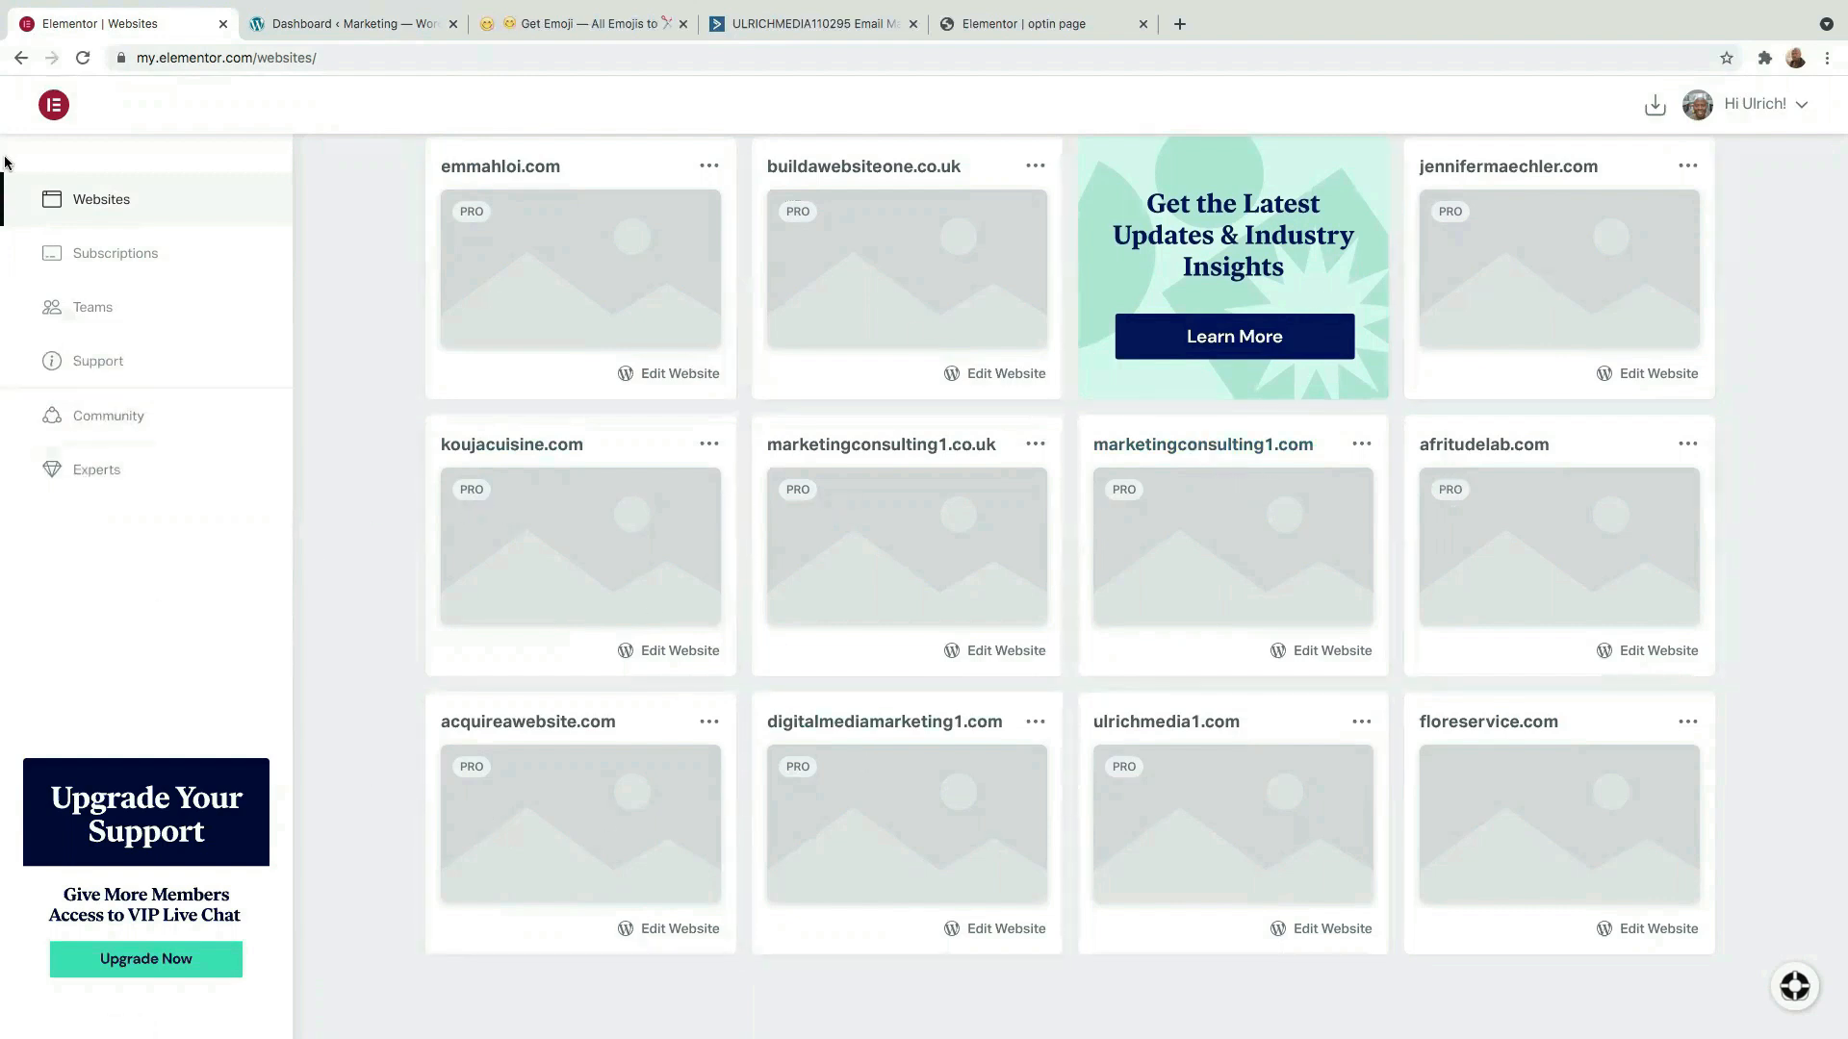
left_click(154, 261)
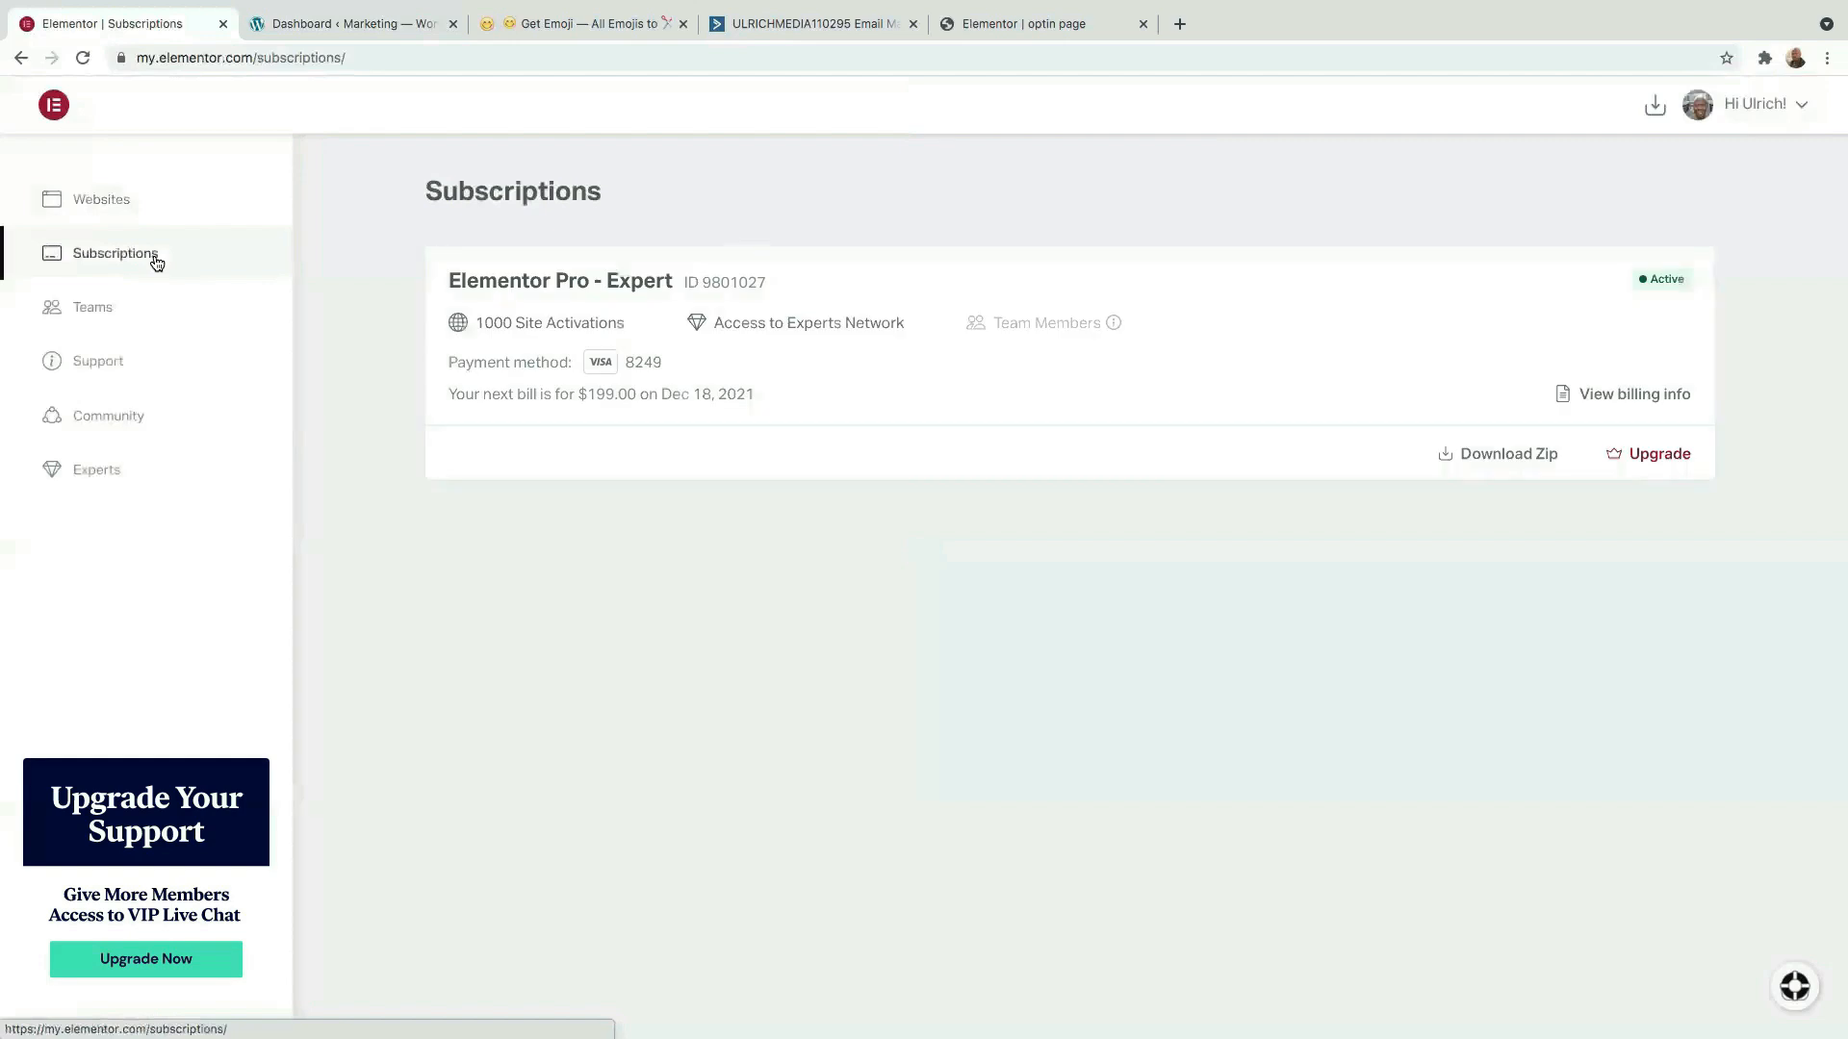
left_click(1496, 461)
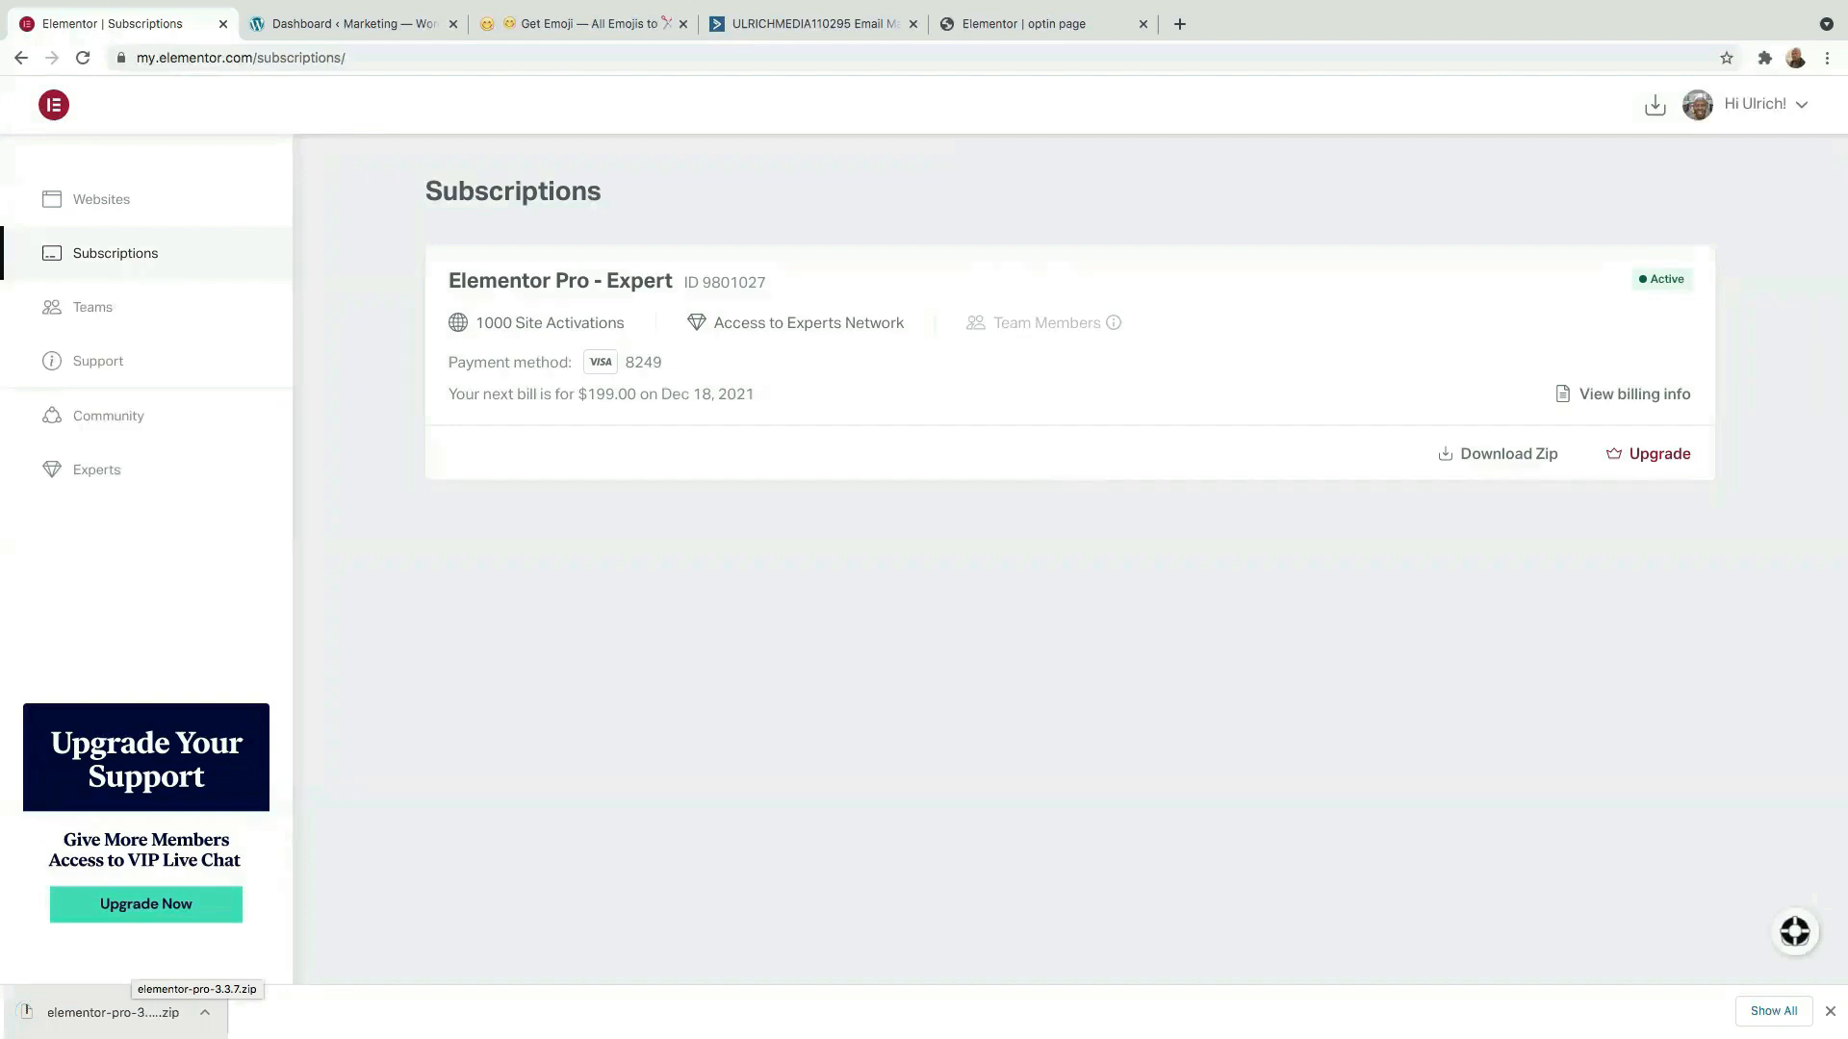
Switch to the marketingconsulting1.co.uk WordPress dashboard and search the plugin directory for Elementor.
left_click(308, 27)
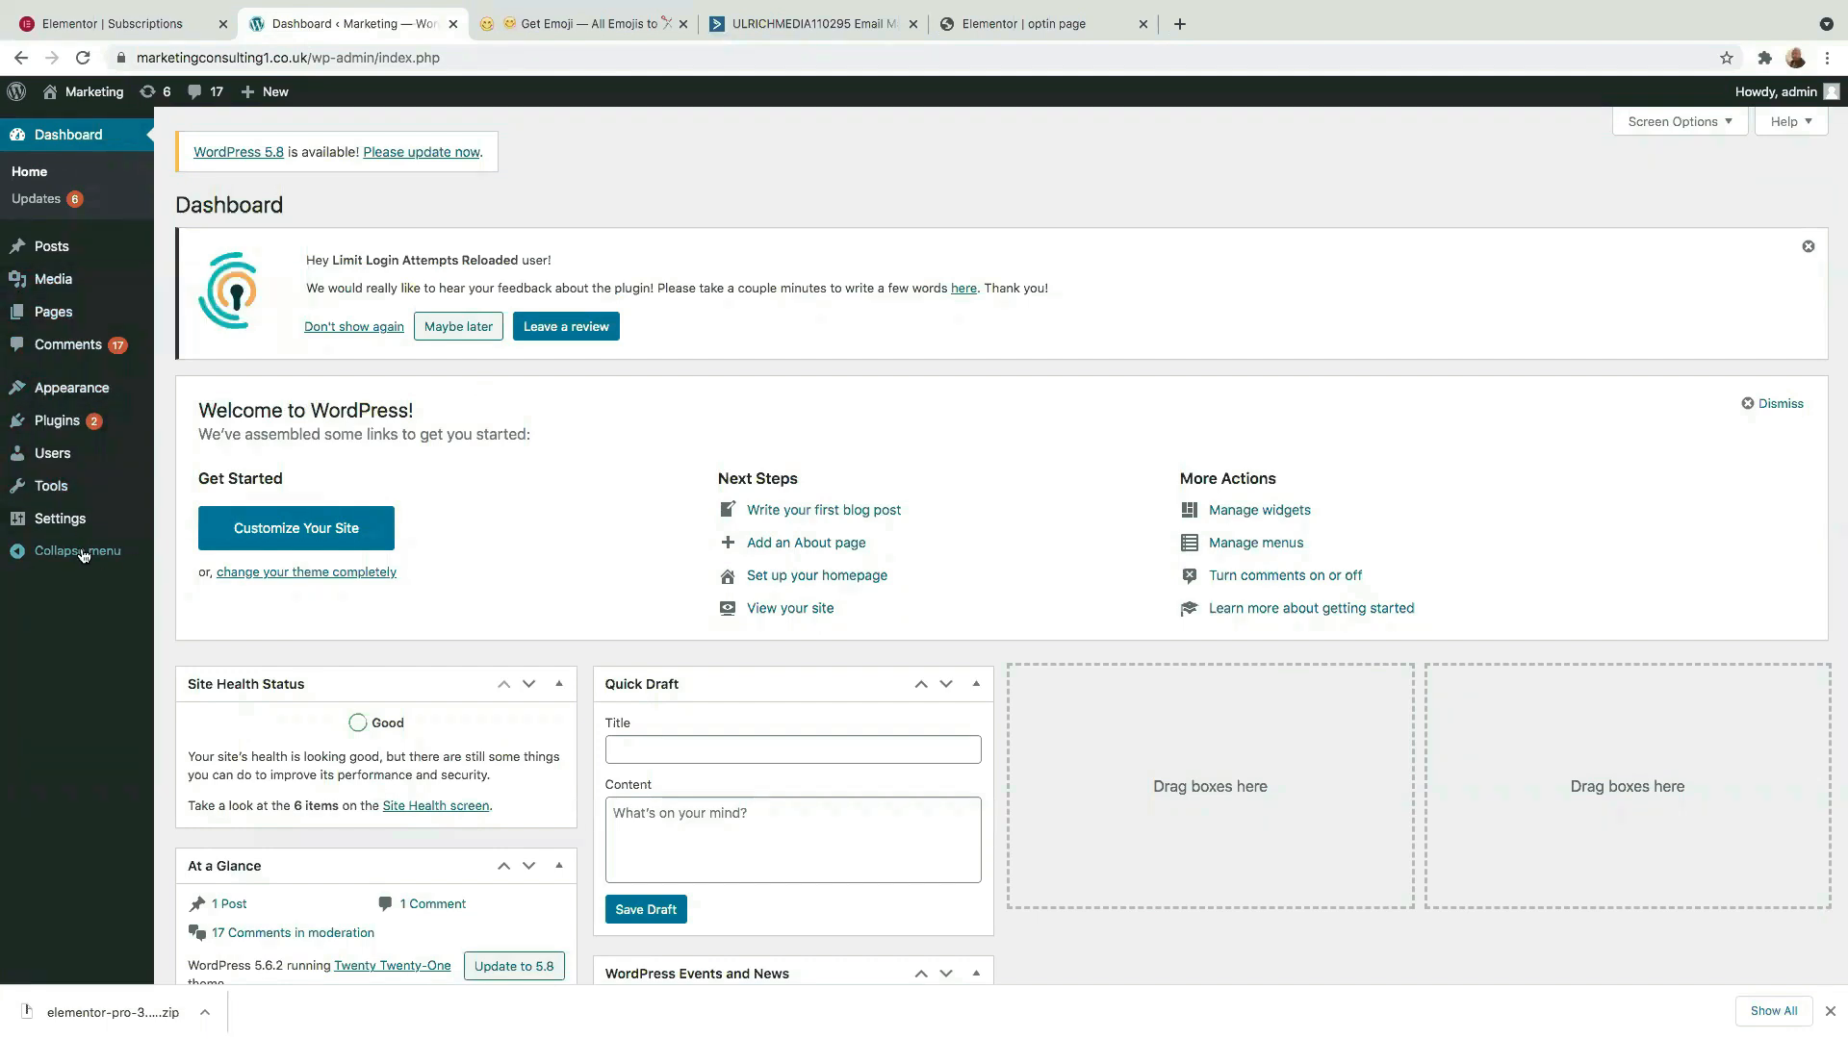
mouse_move(63, 529)
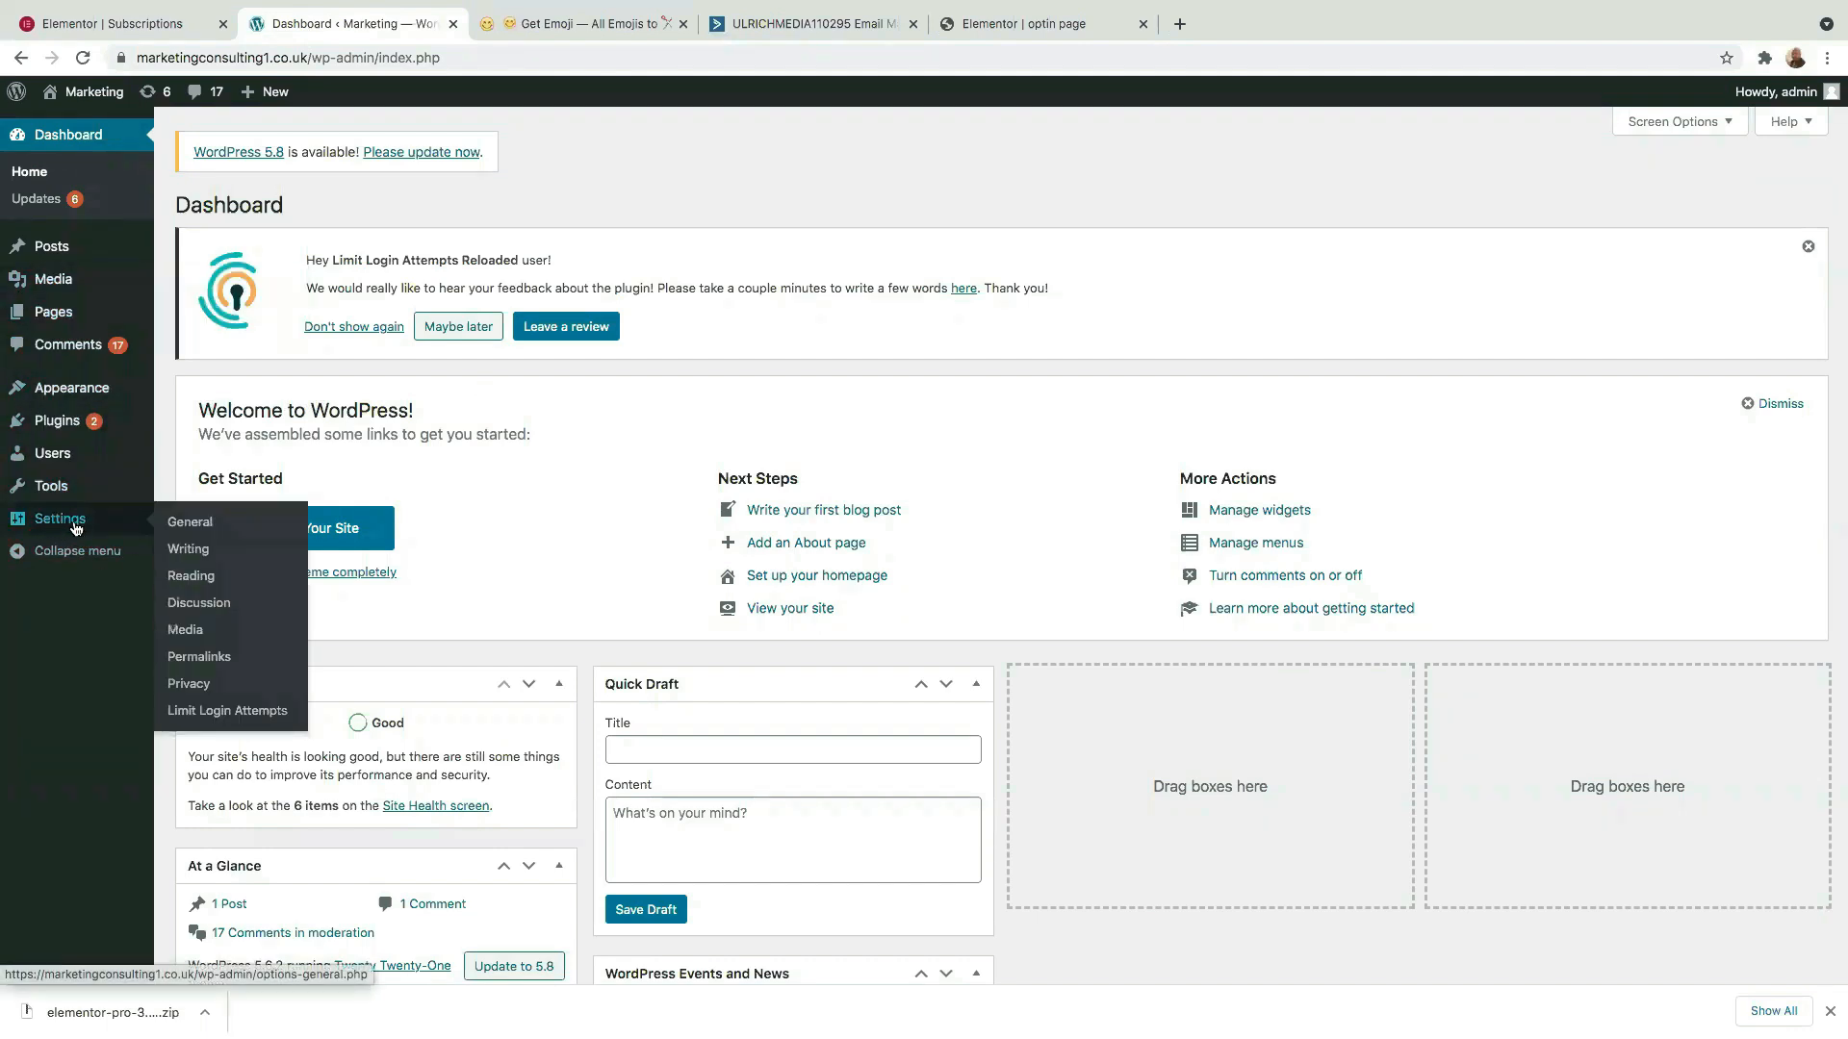
mouse_move(73, 429)
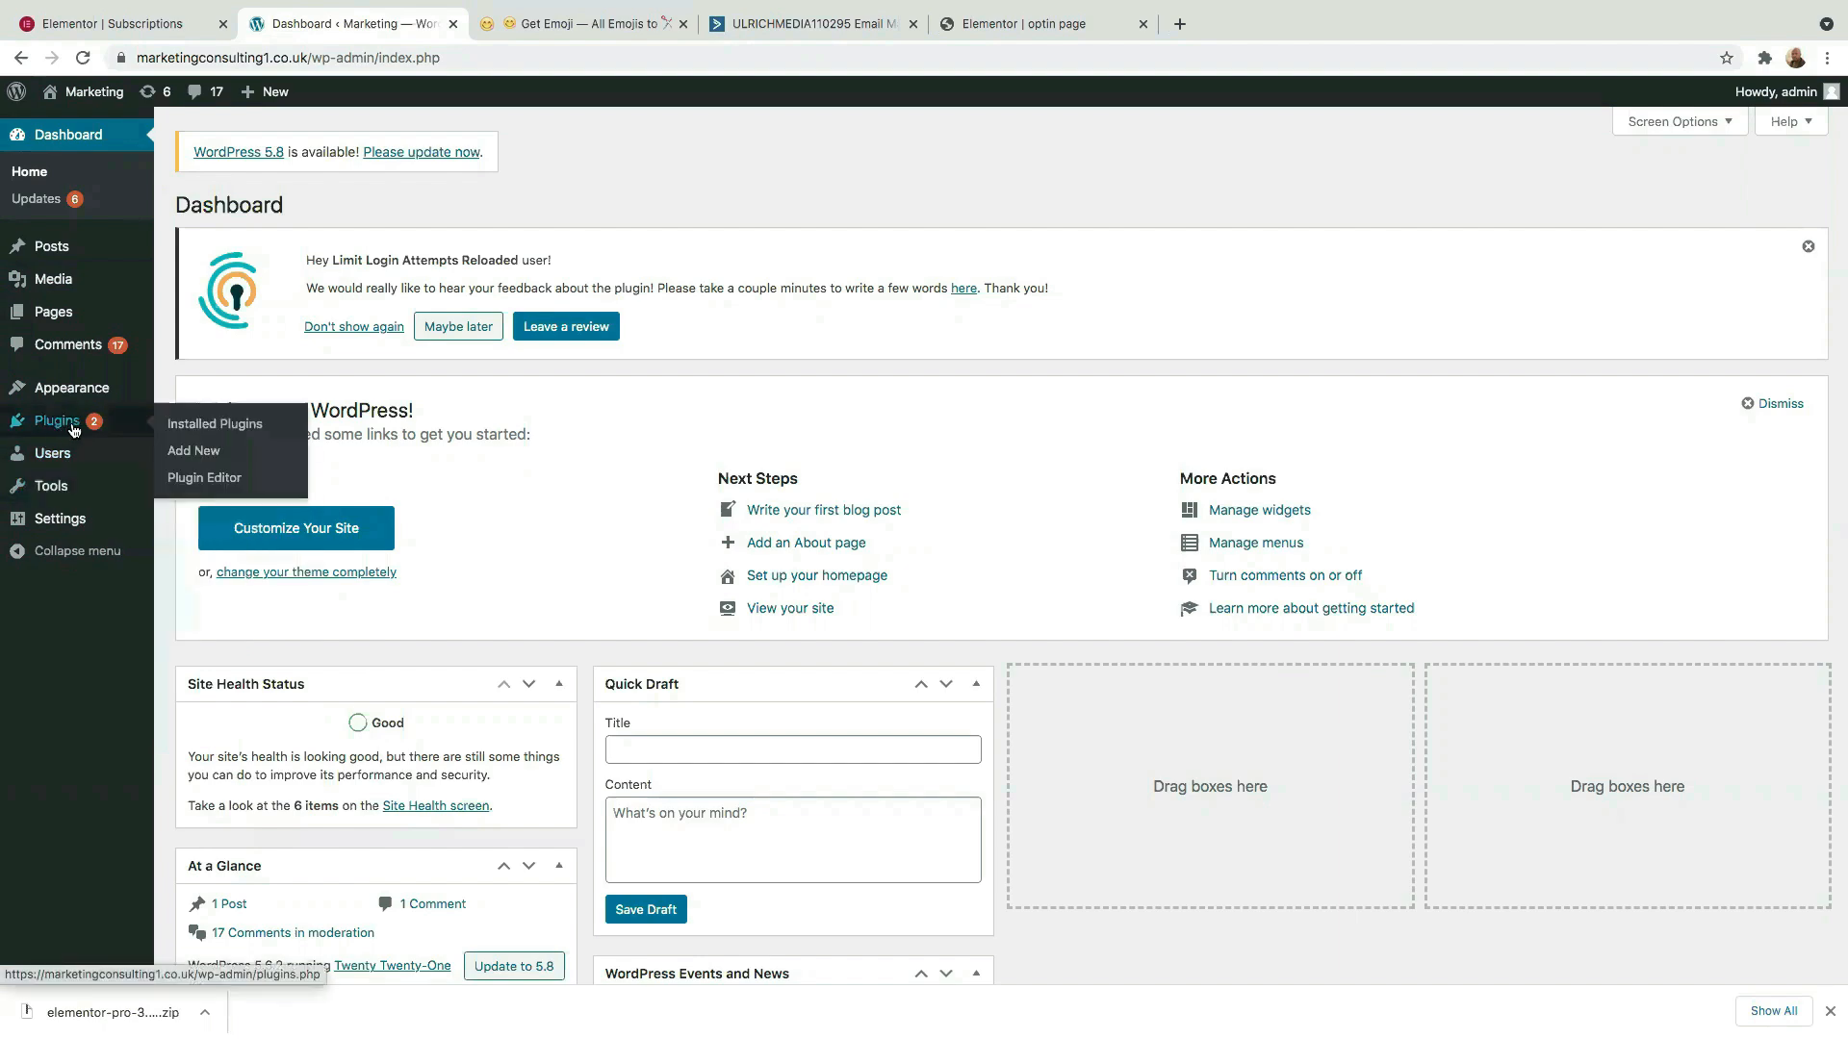
left_click(197, 454)
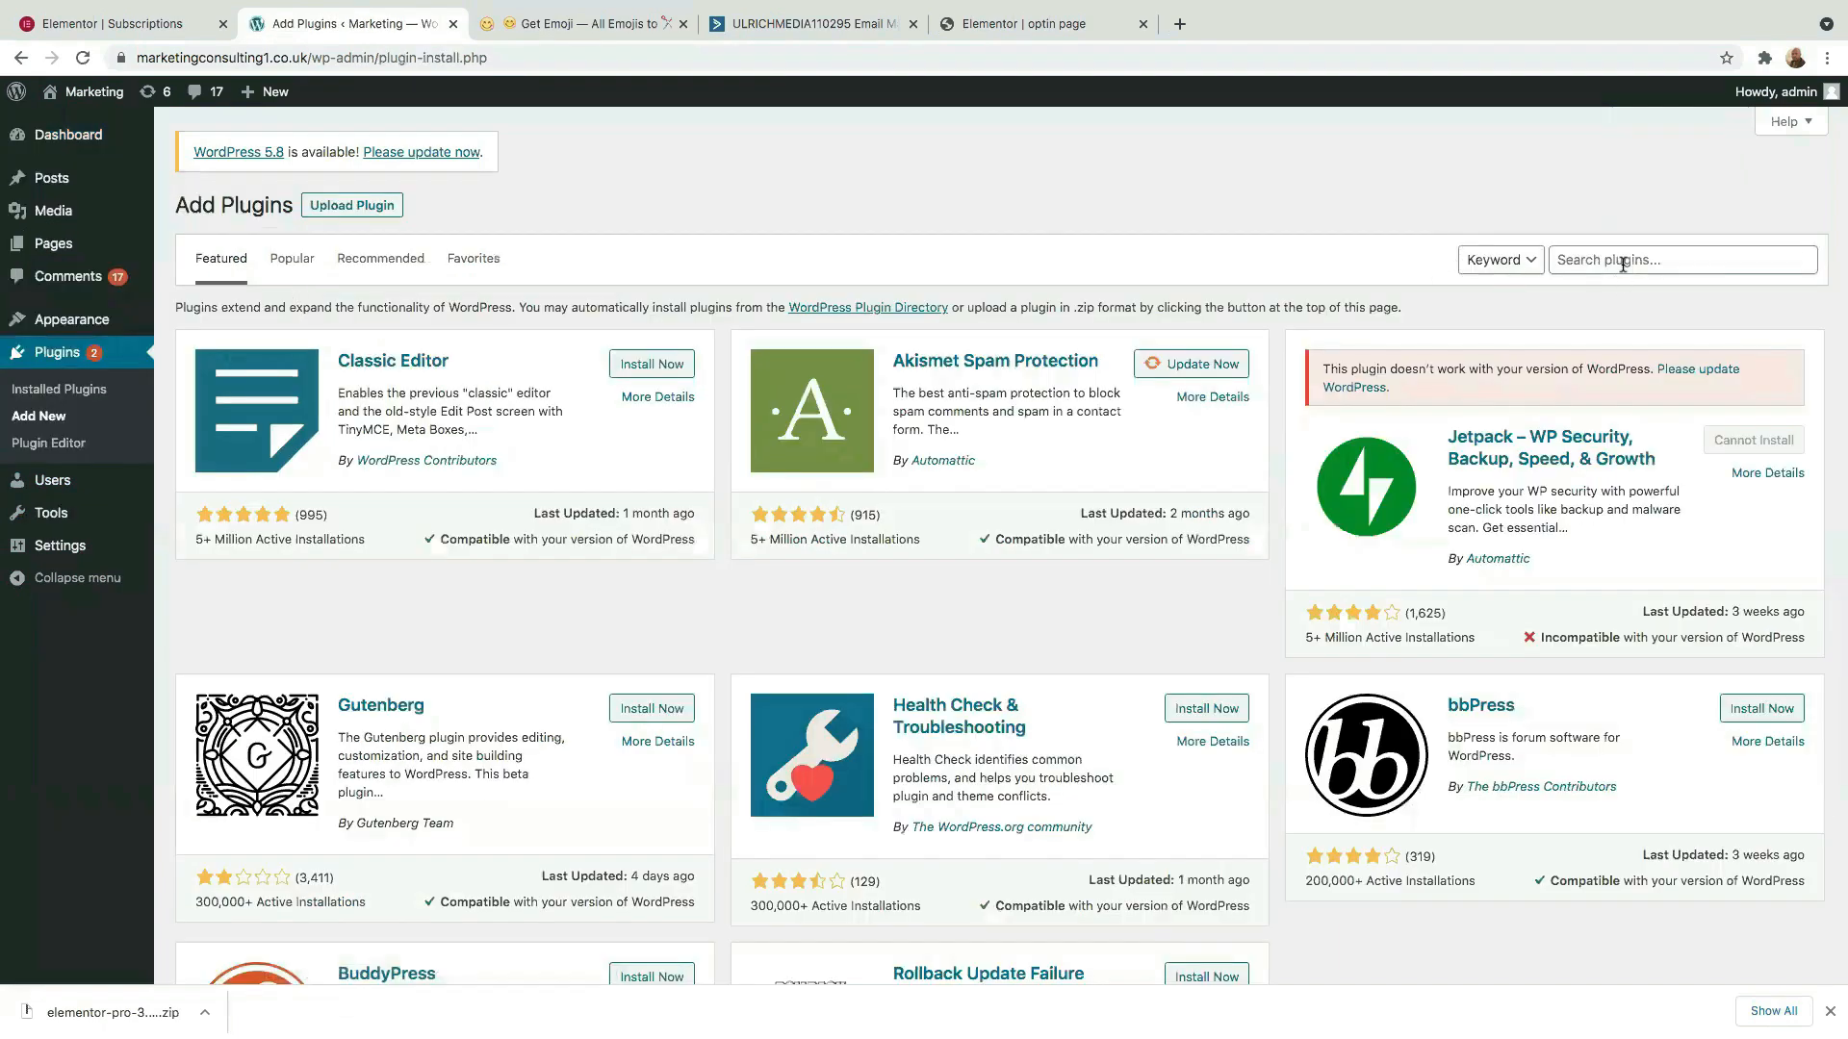
left_click(1621, 261)
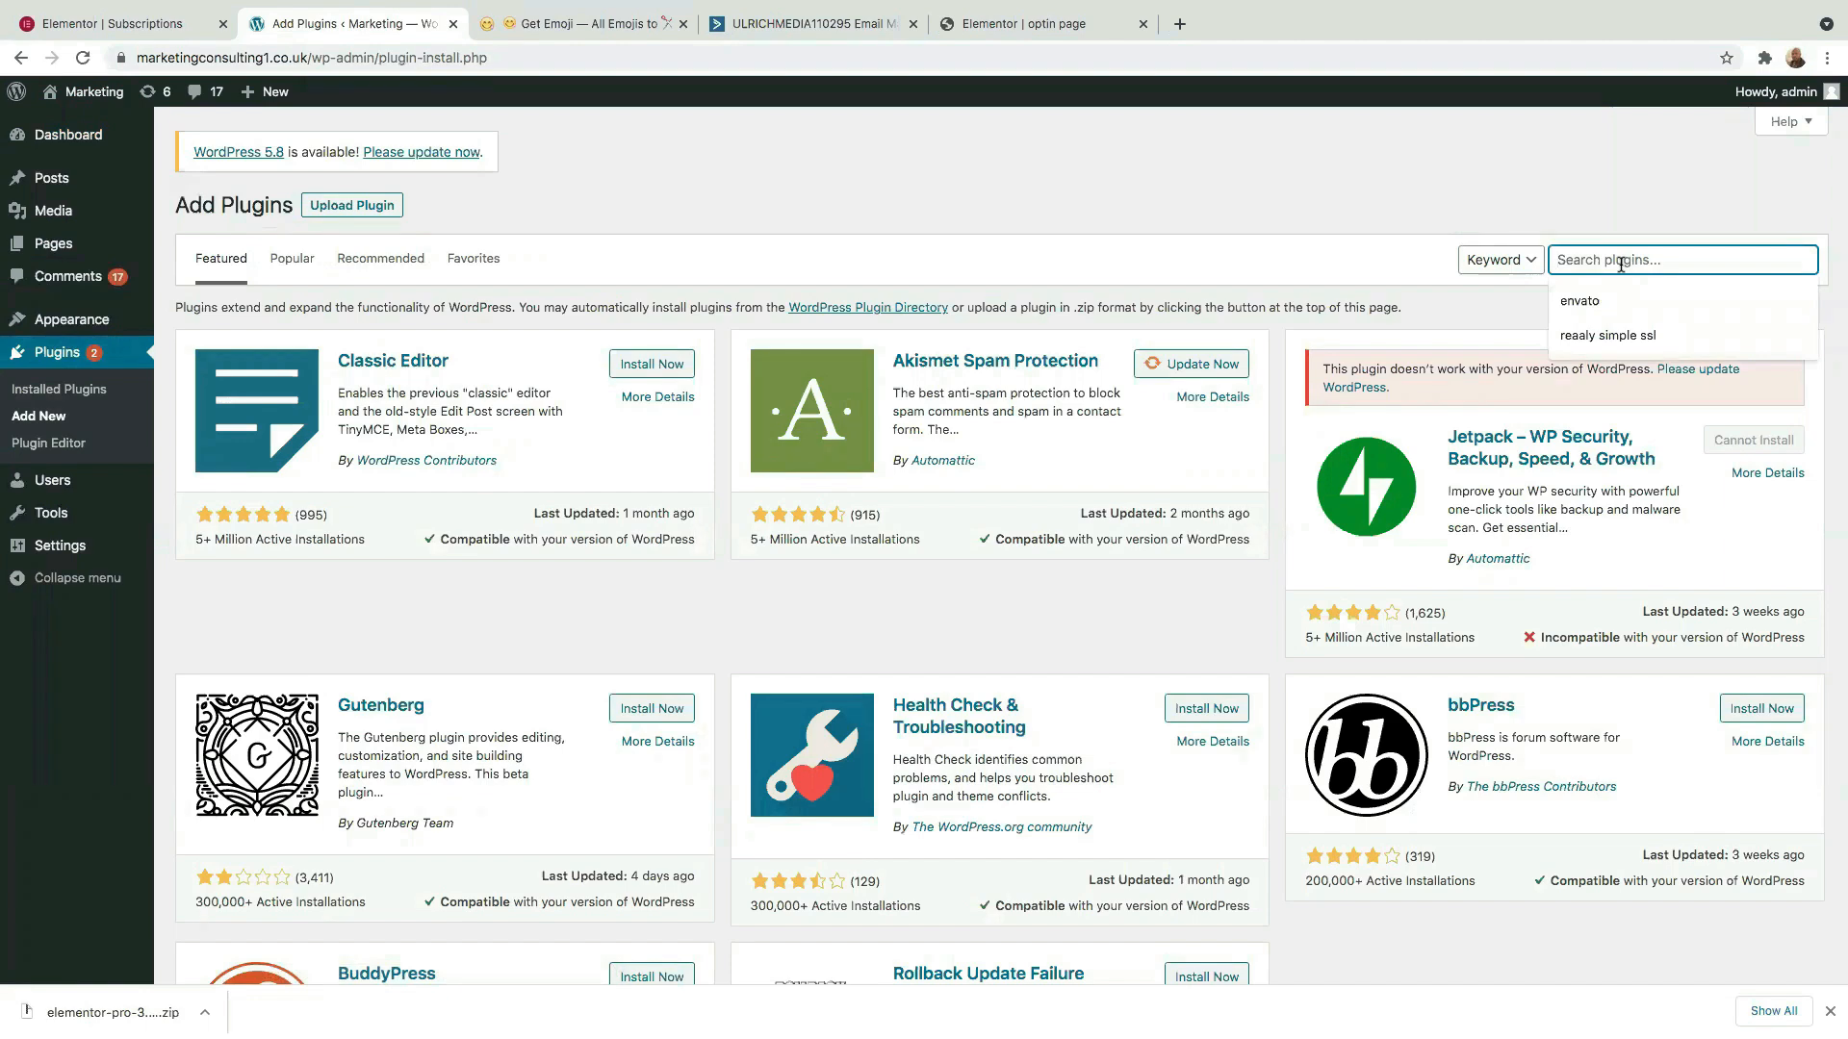
type("E")
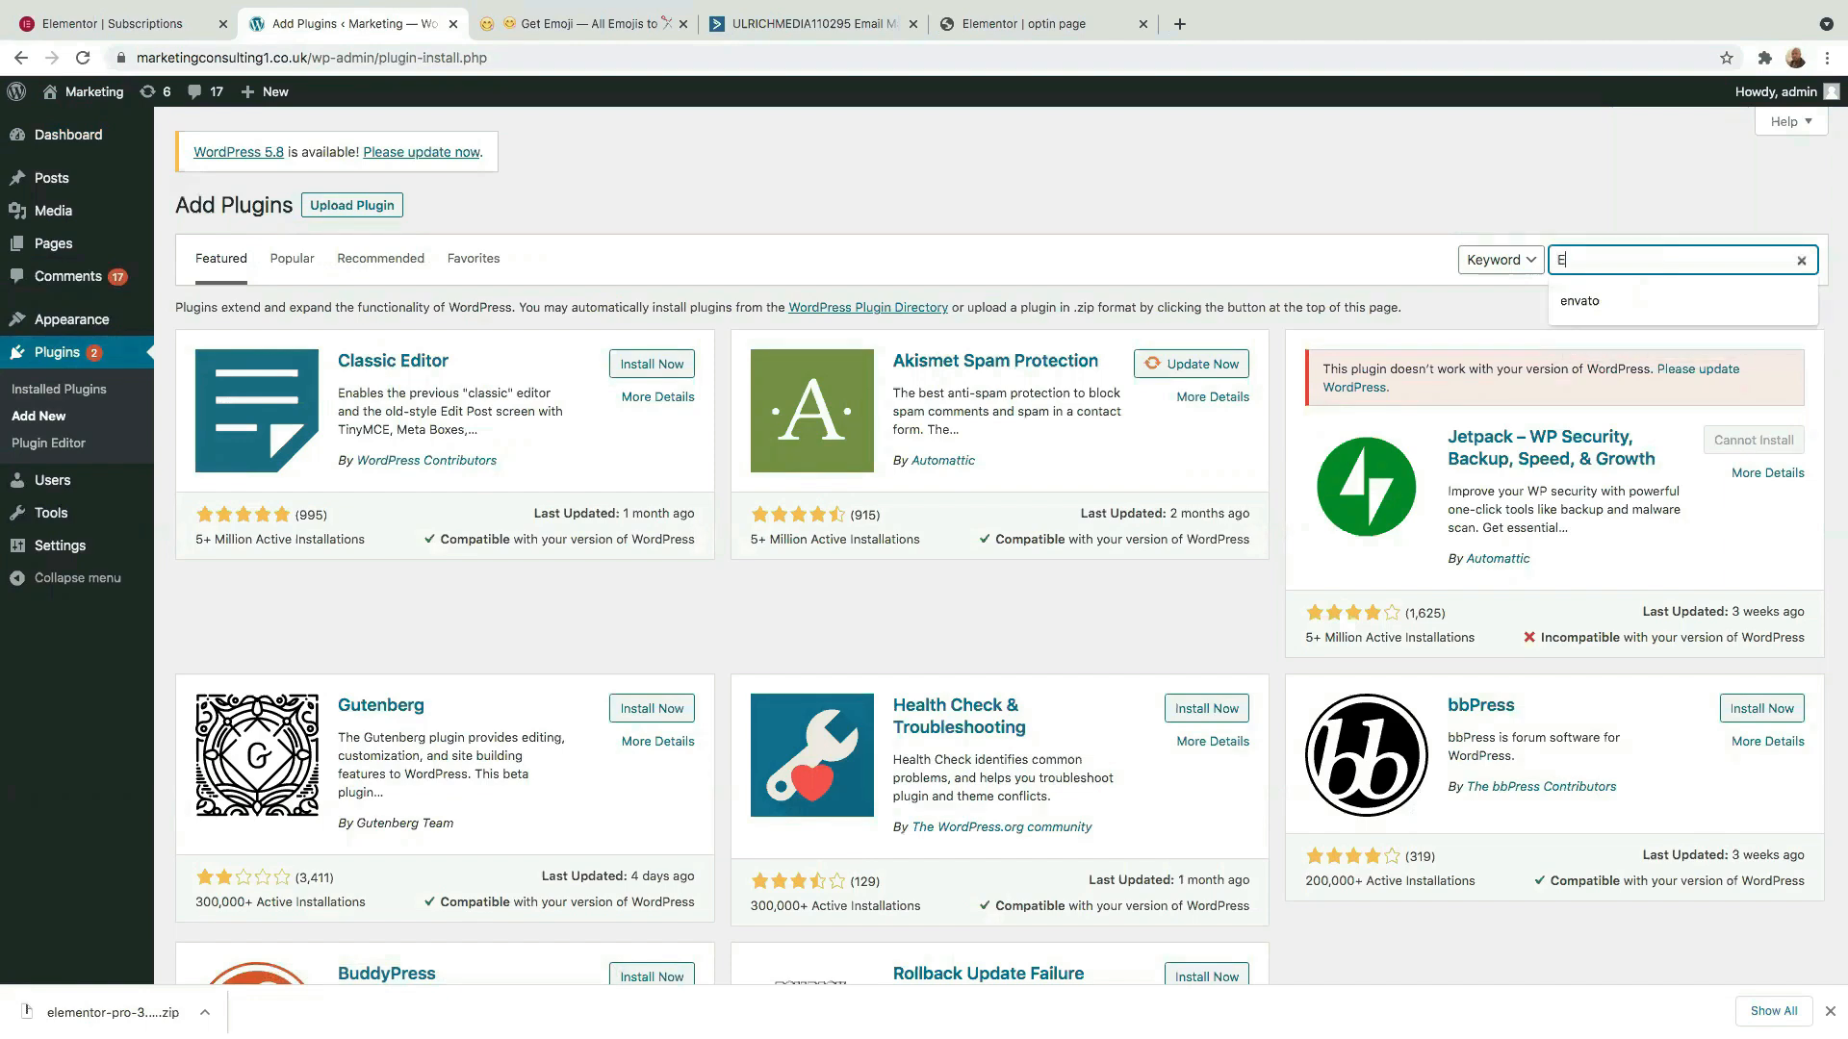
type("lementor")
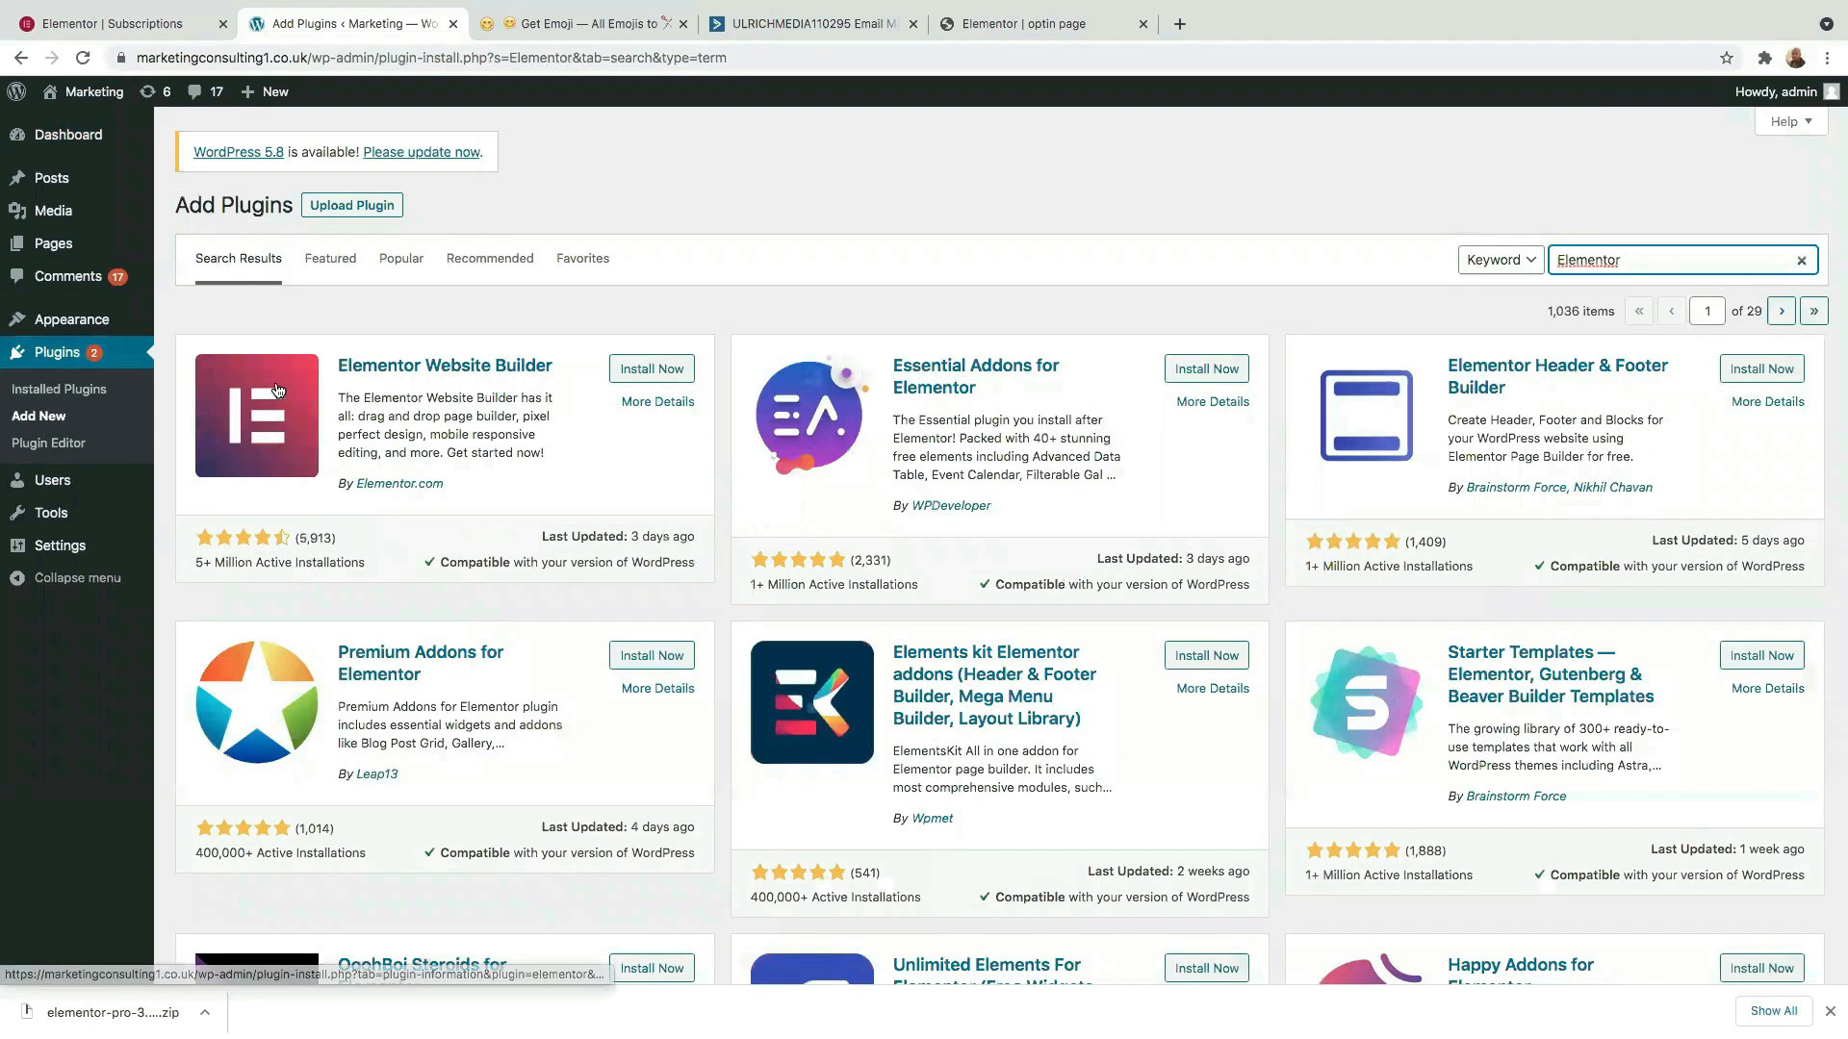
Install and activate the Elementor Website Builder plugin from the search results.
left_click(651, 371)
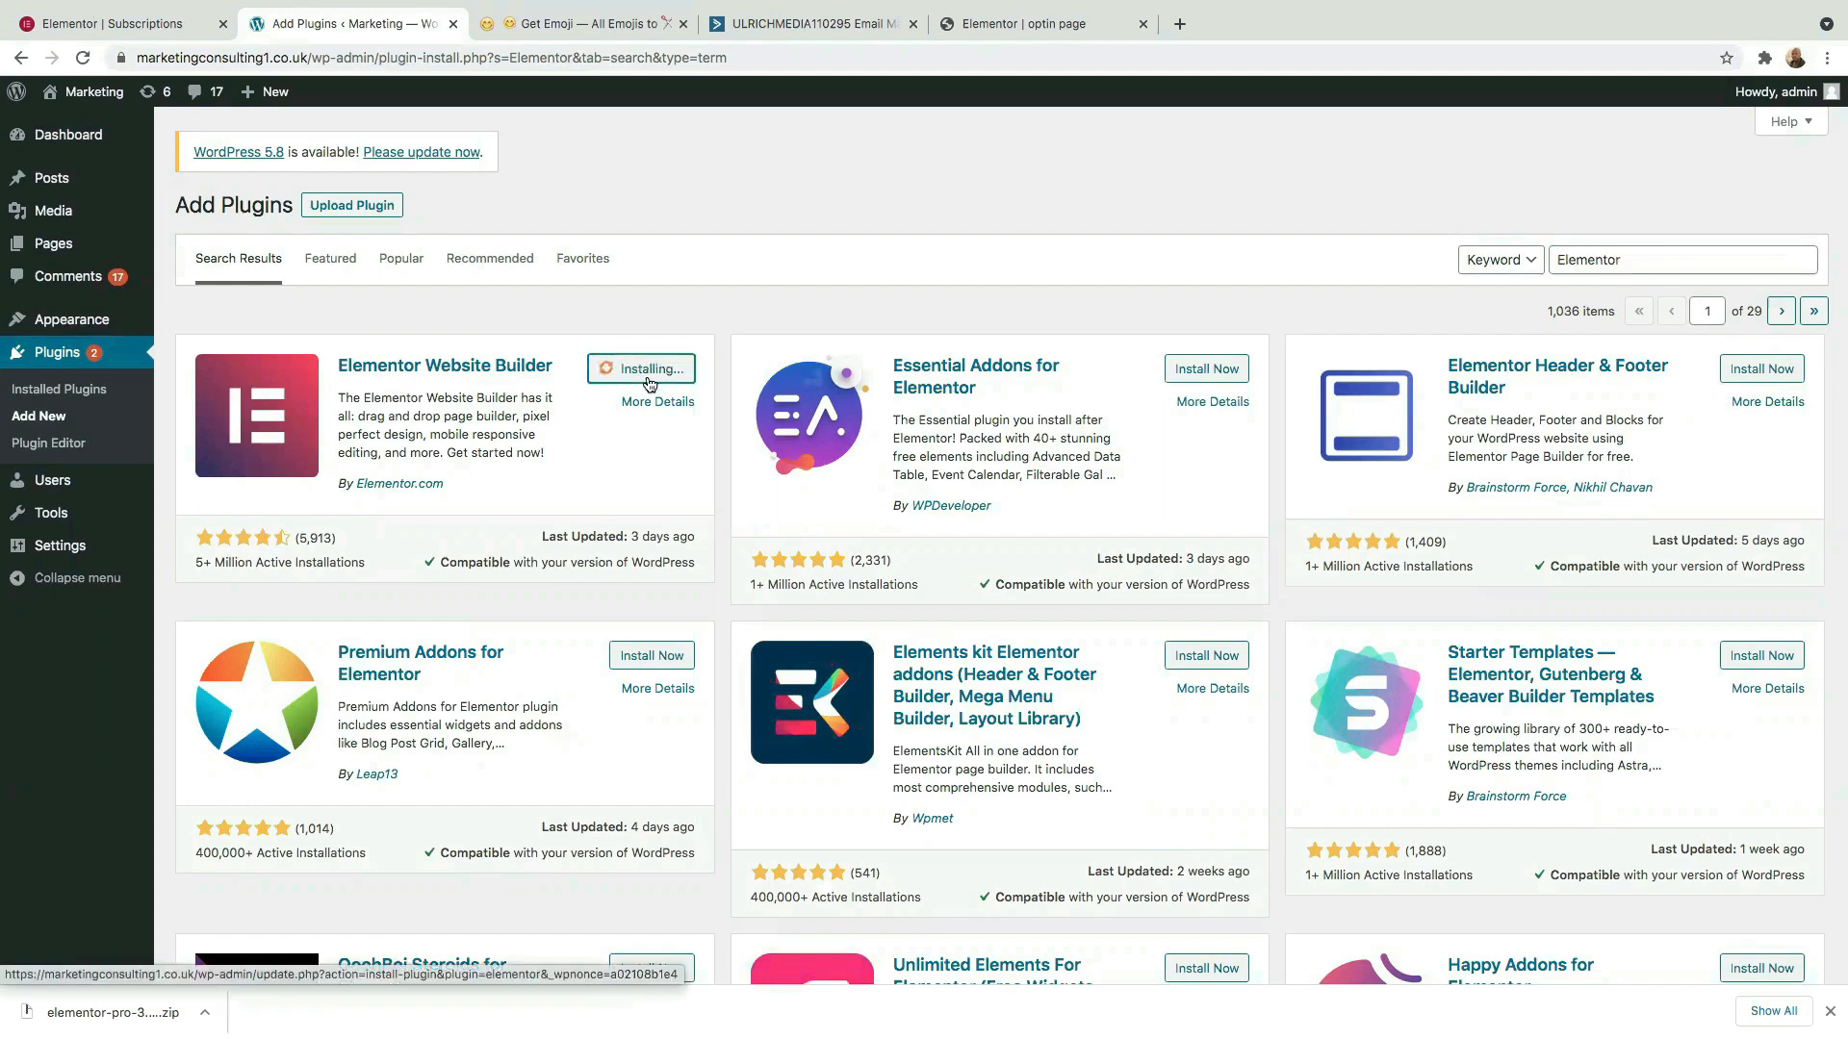
left_click(659, 370)
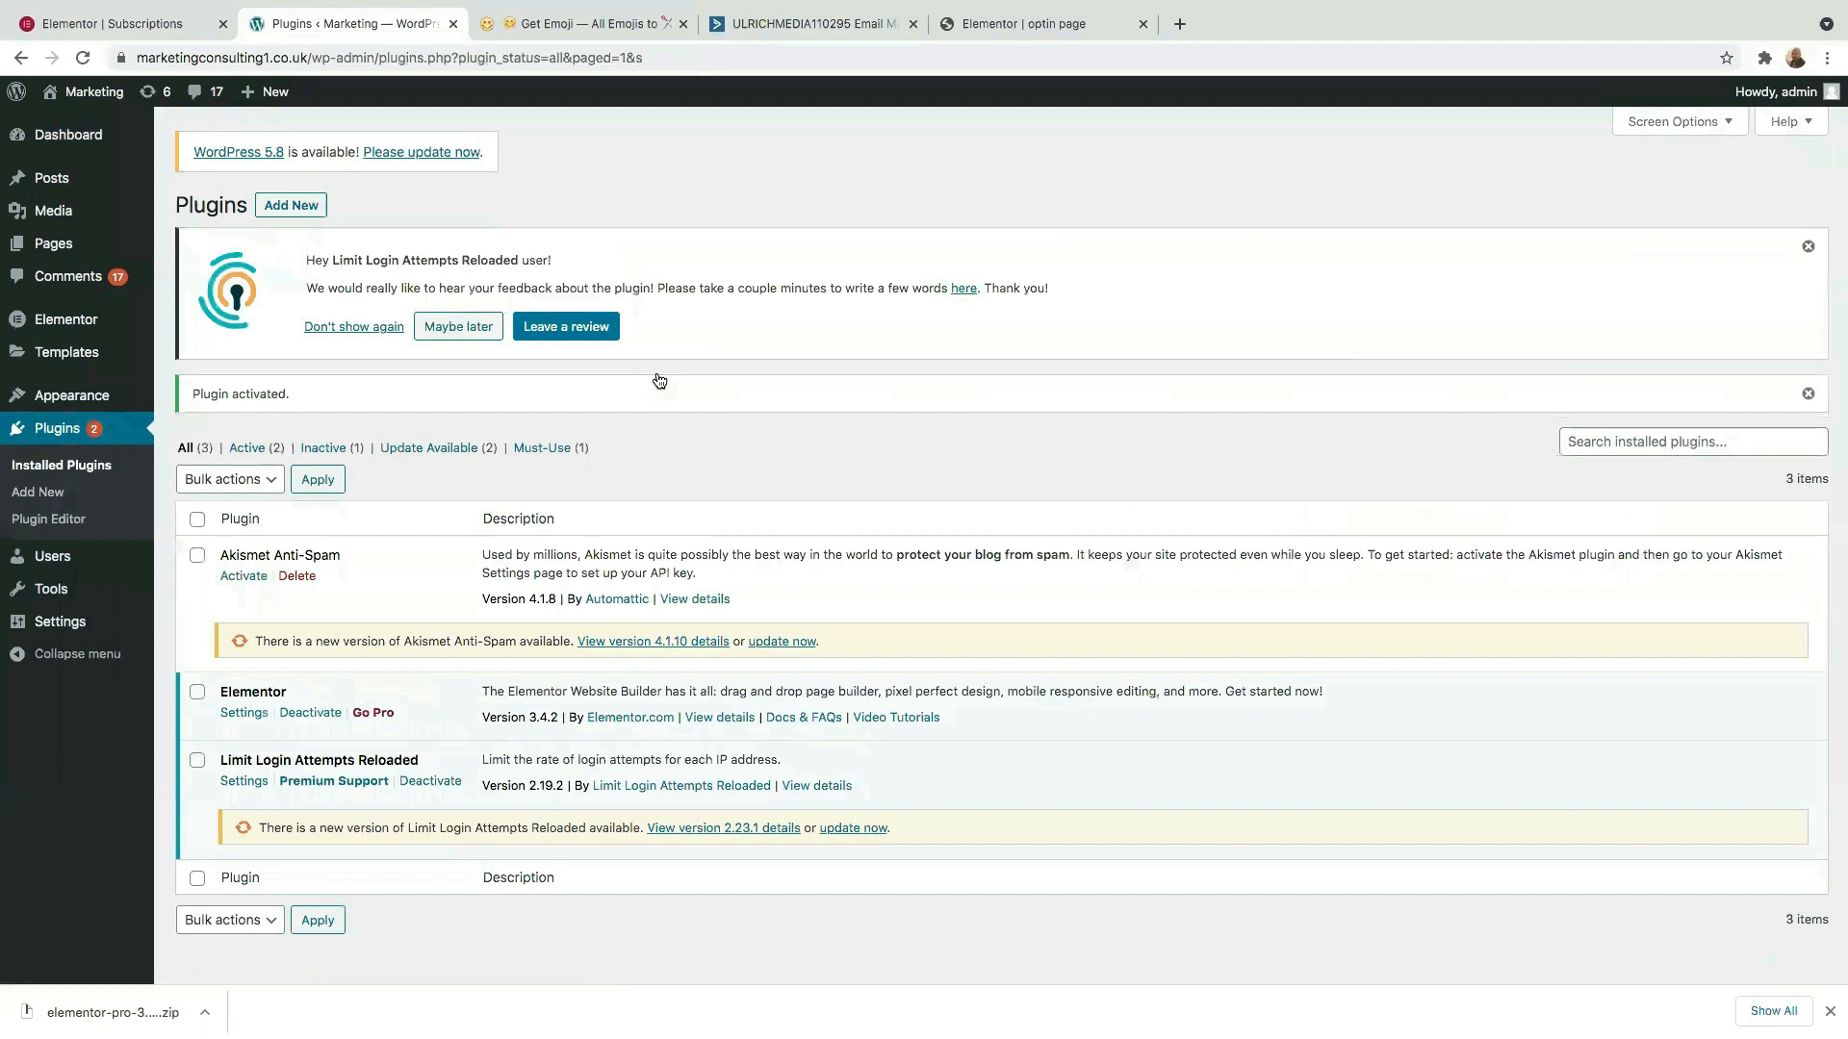
scroll(691, 343, "down", 1)
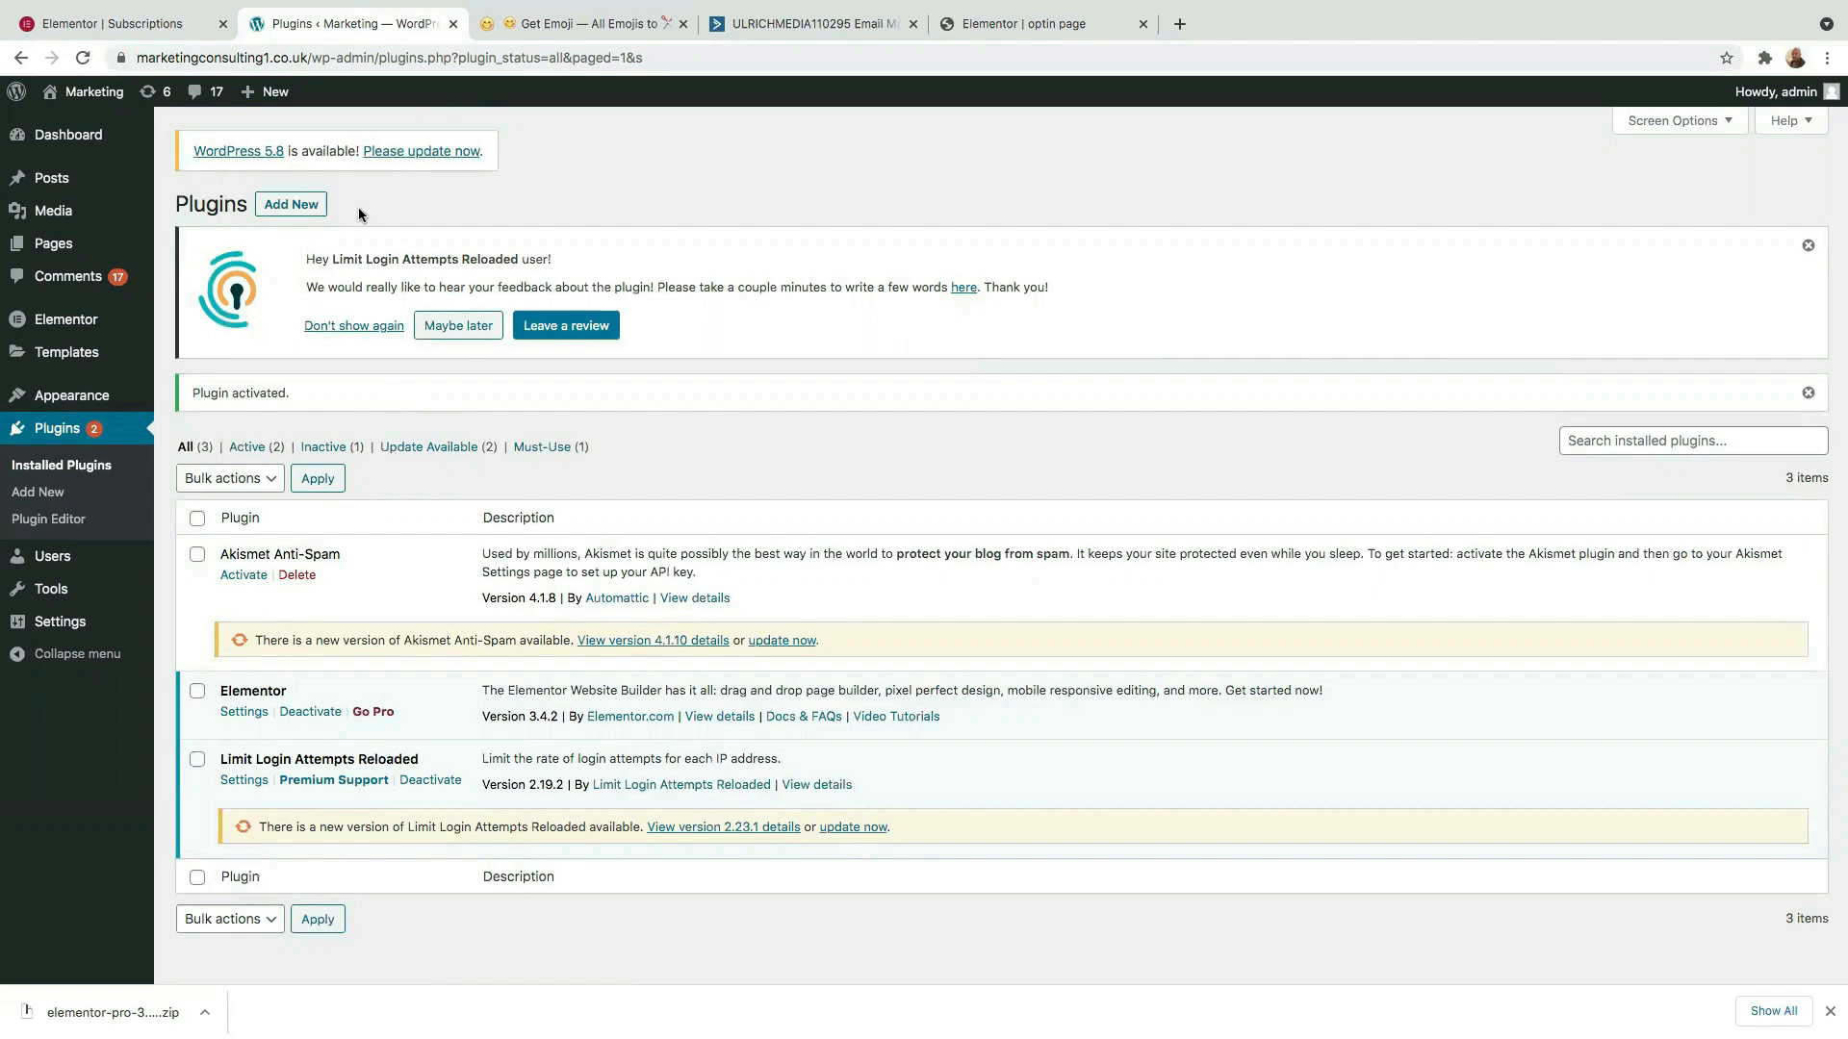
Upload elementor-pro-3.3.7.zip as a new plugin, then install and activate it.
left_click(281, 205)
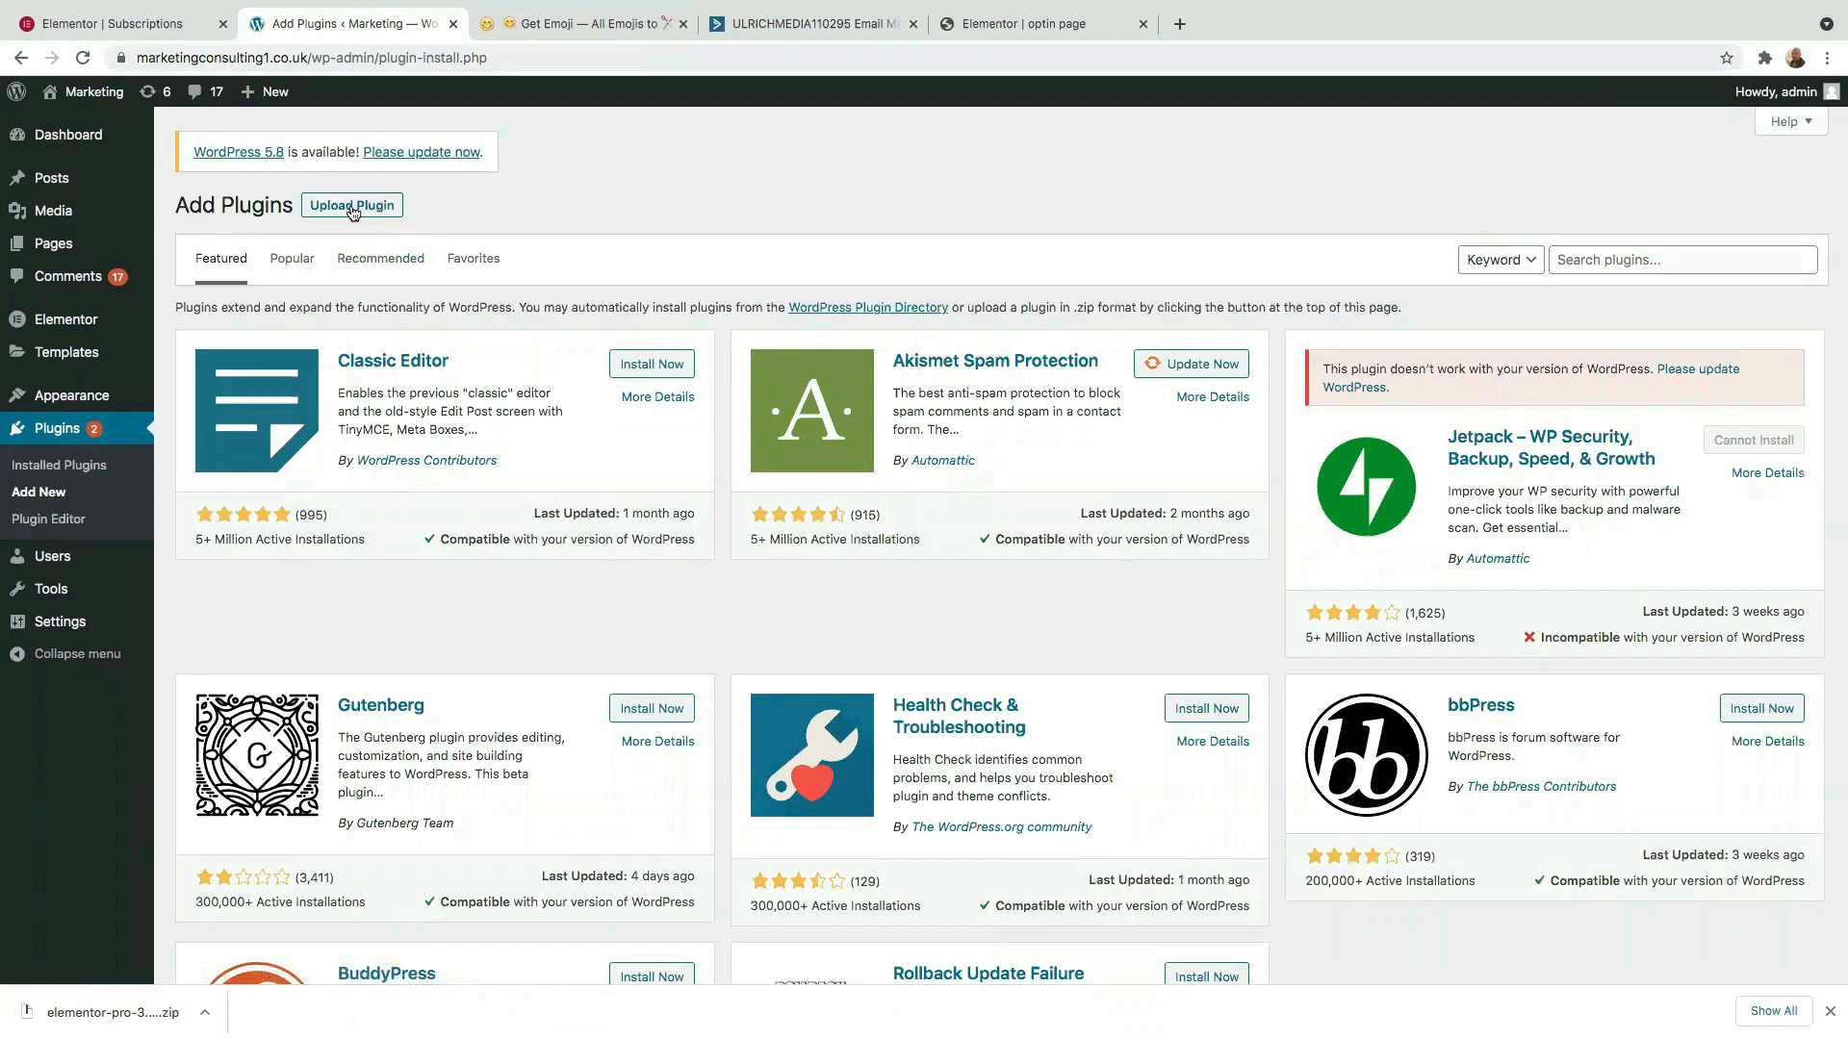
left_click(344, 208)
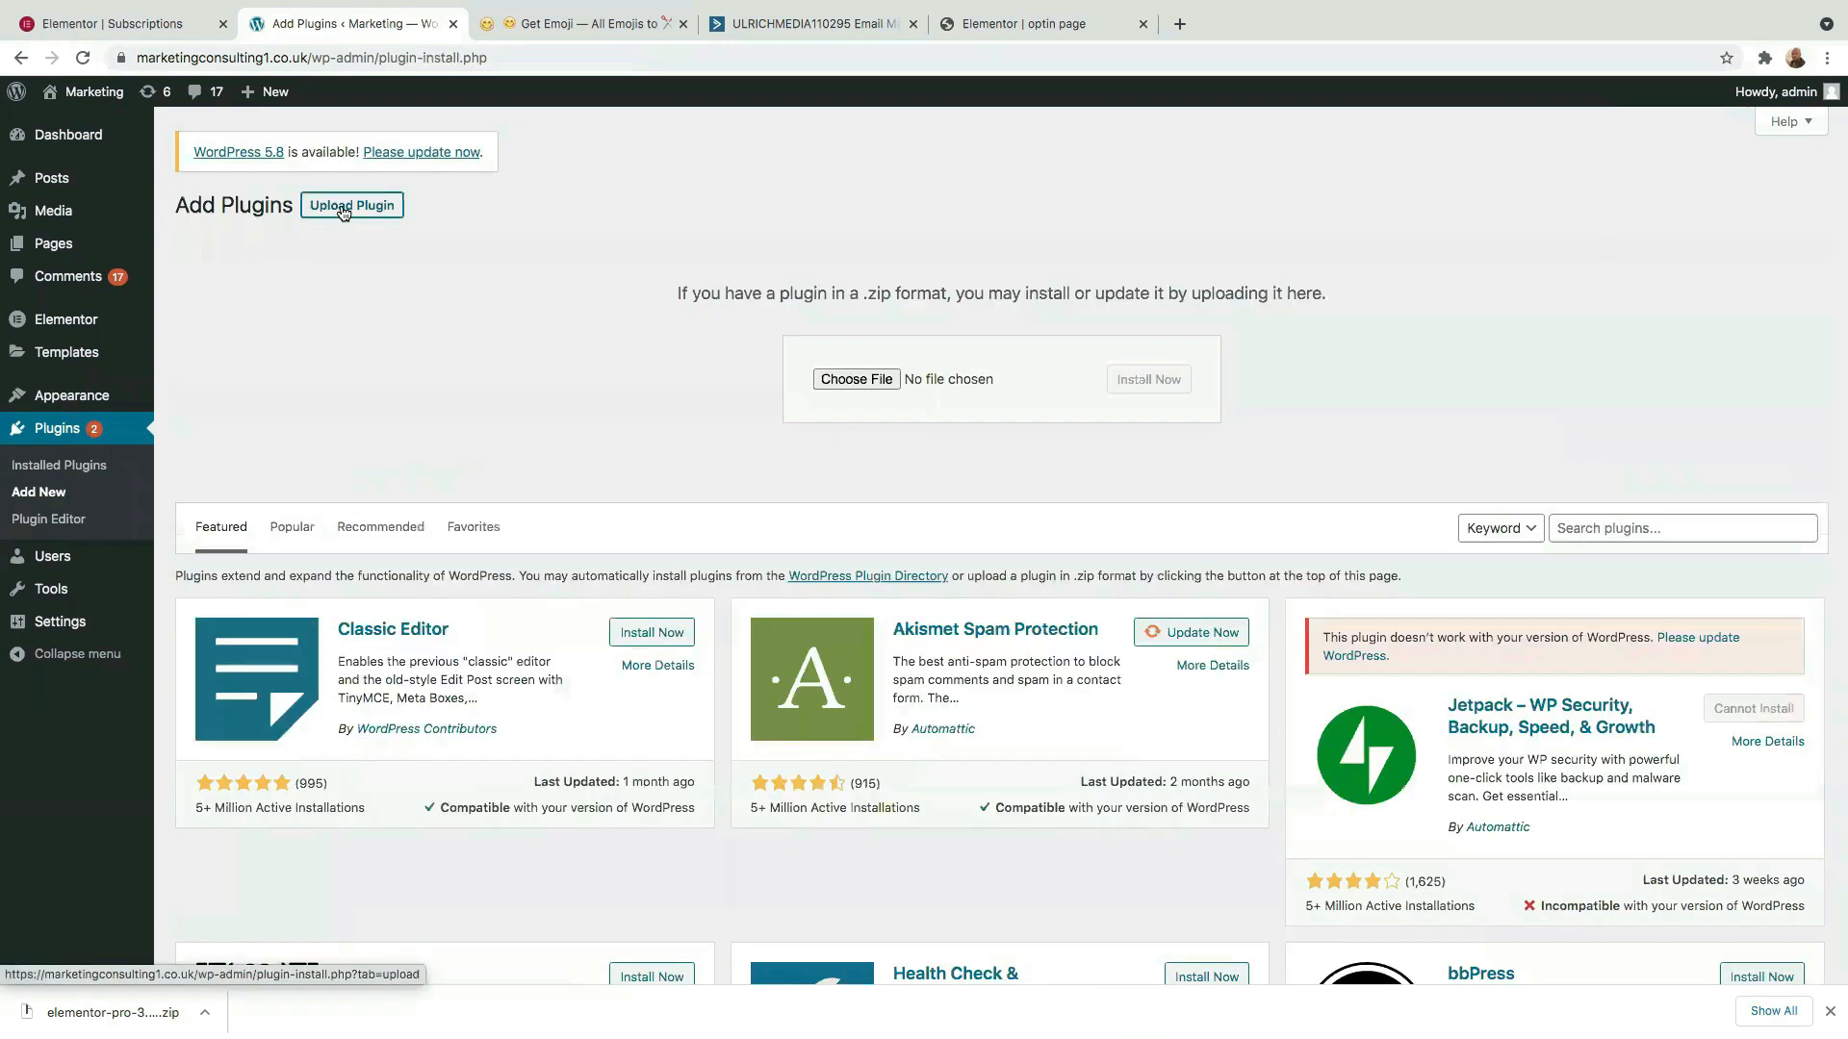
left_click(851, 383)
left_click(1198, 19)
type("E")
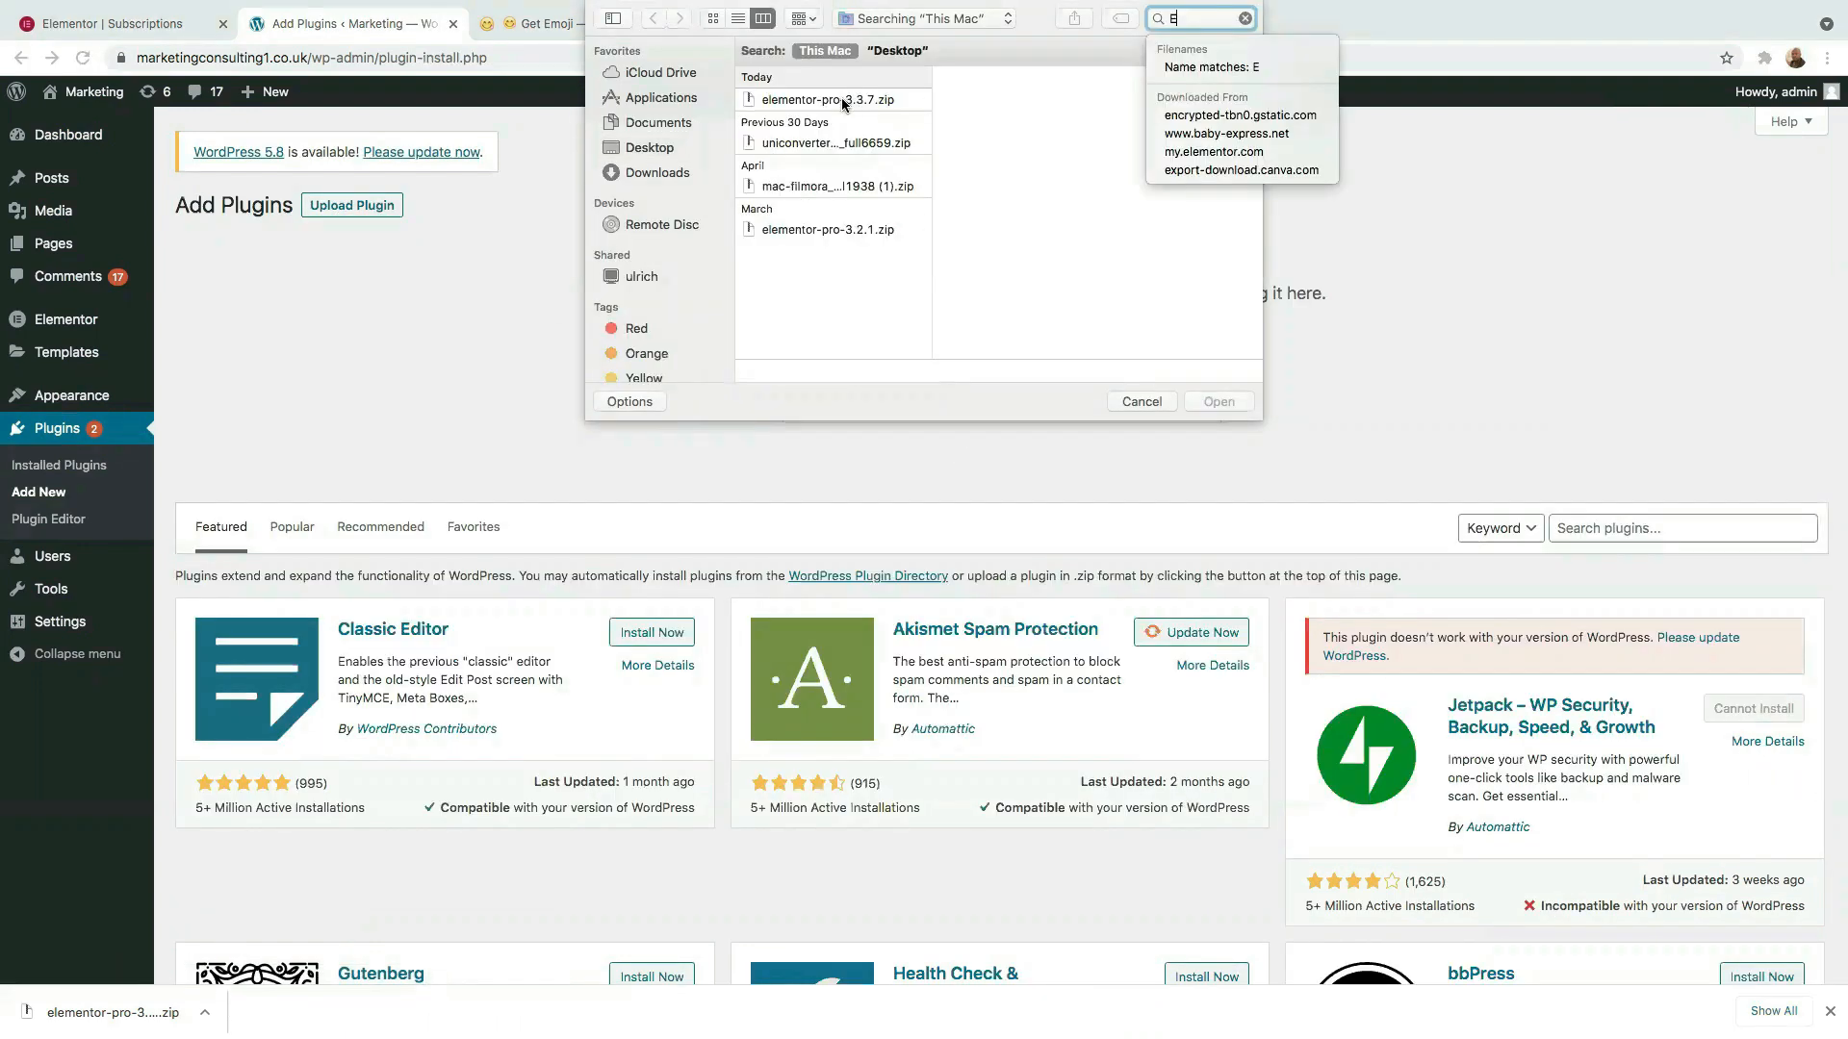
left_click(841, 98)
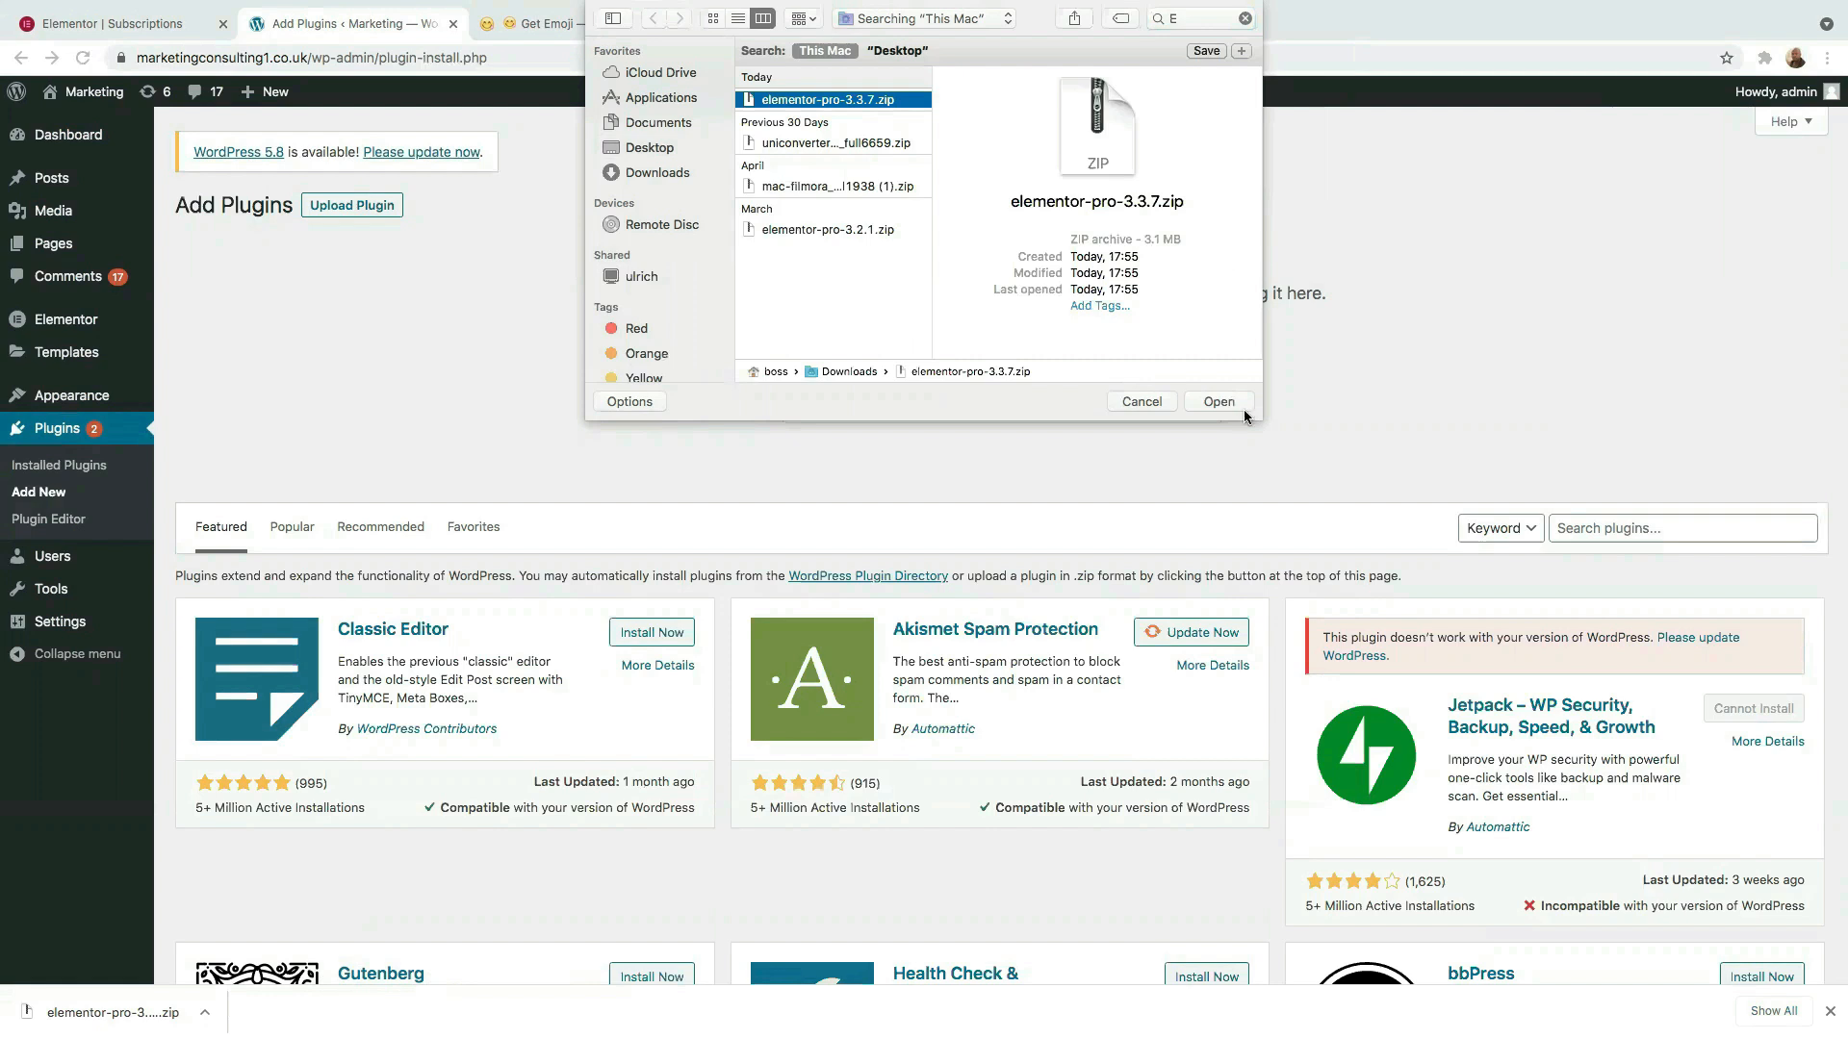
left_click(1218, 402)
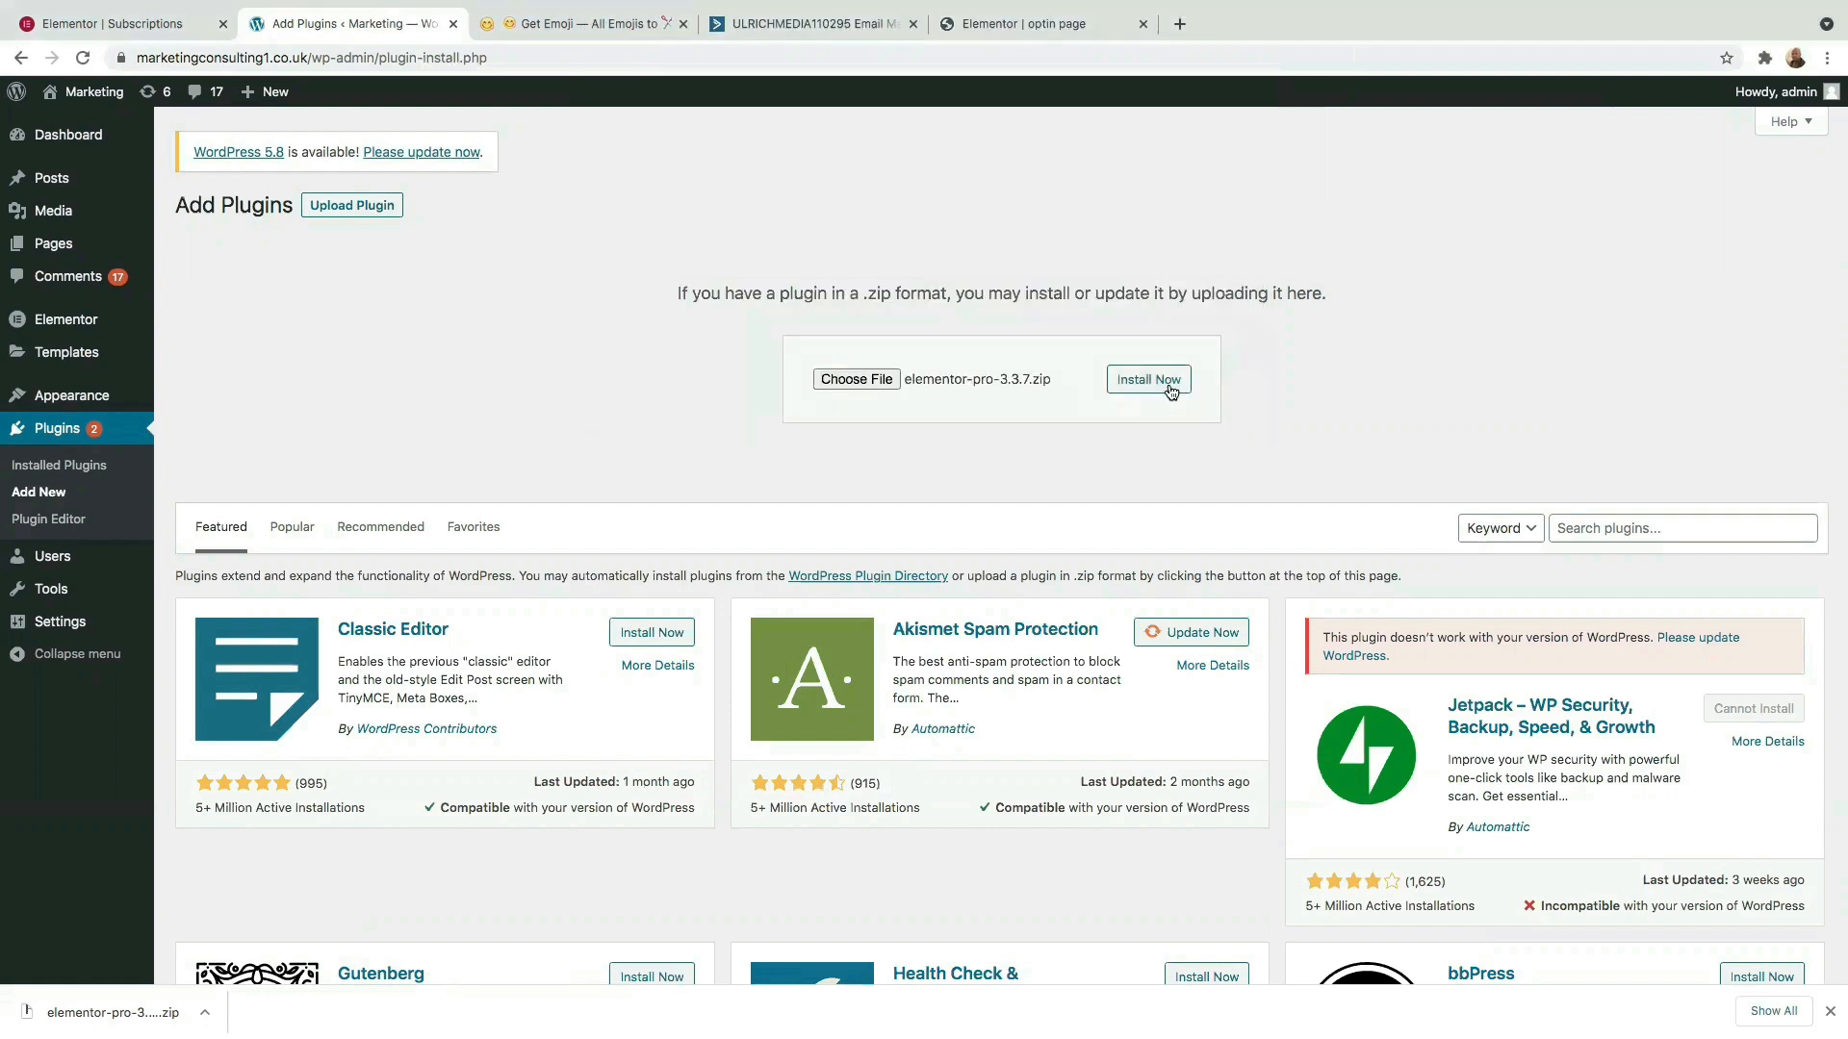
left_click(1144, 388)
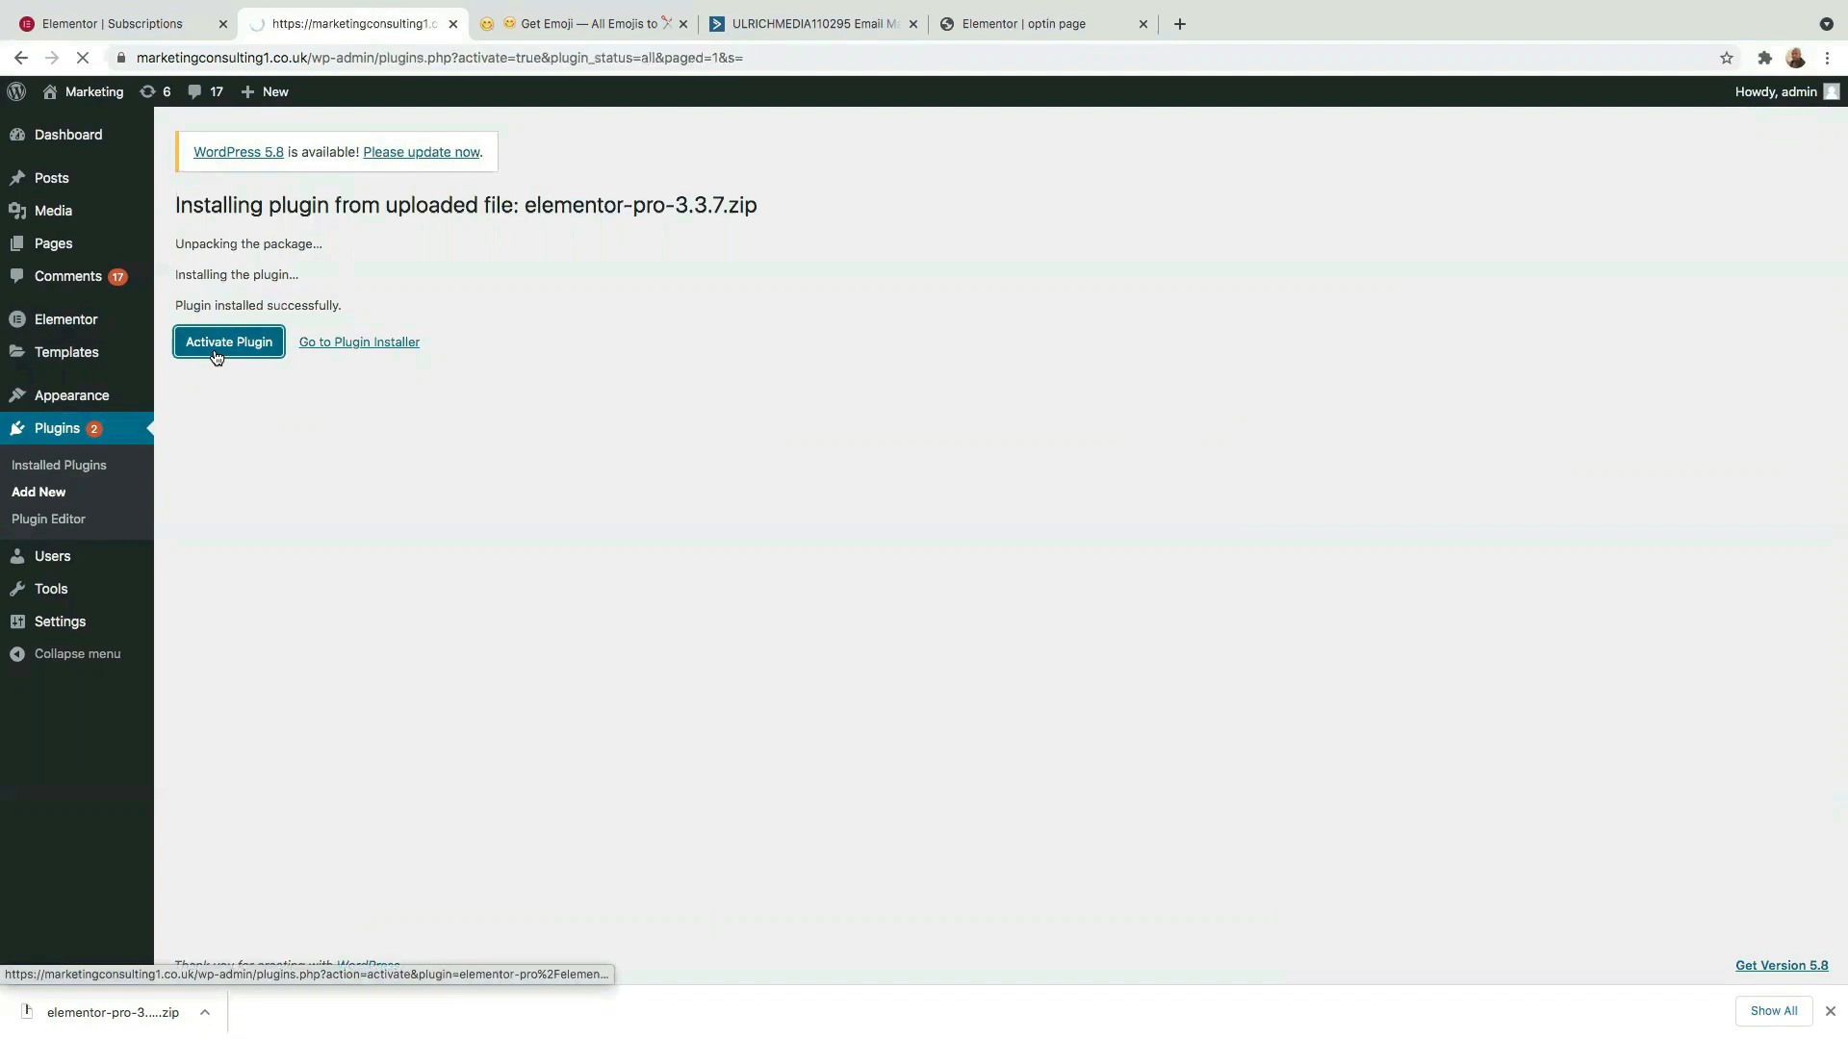
Connect the site to the Elementor account, activate the Elementor Pro Expert license, and check the license status.
scroll(579, 775, "down", 3)
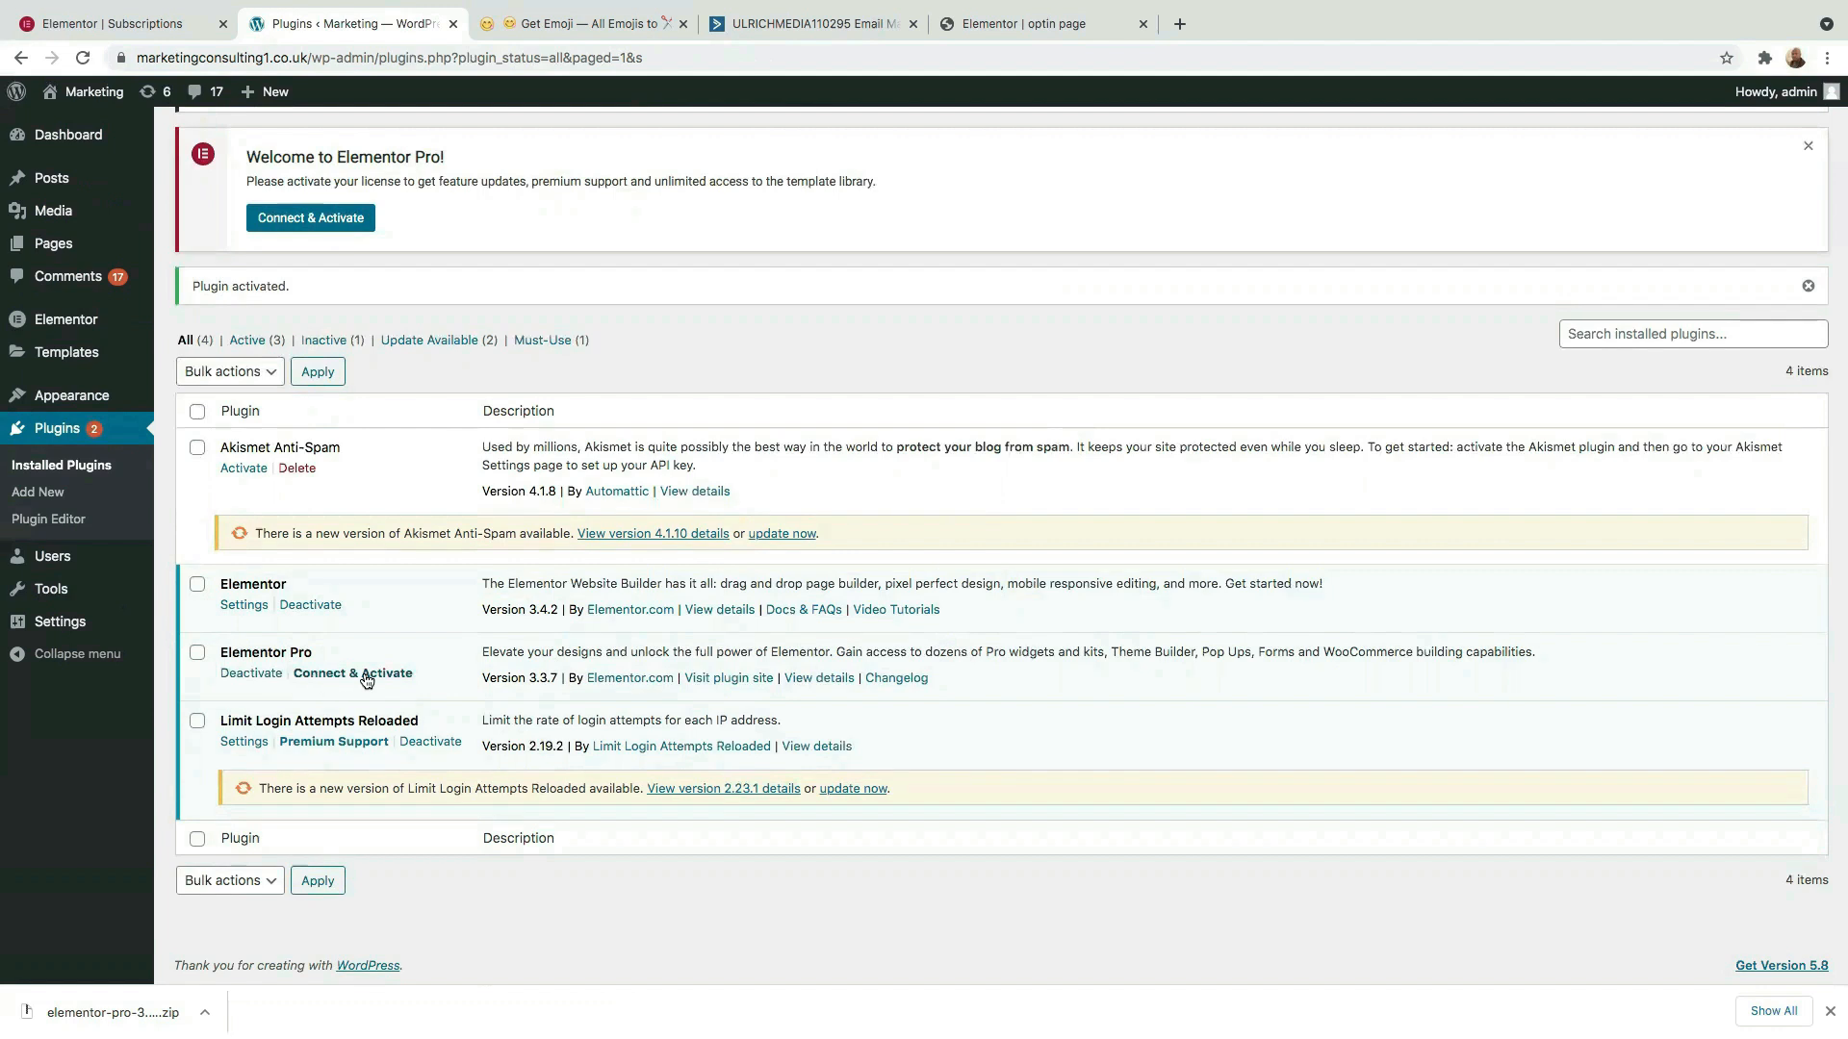
left_click(309, 218)
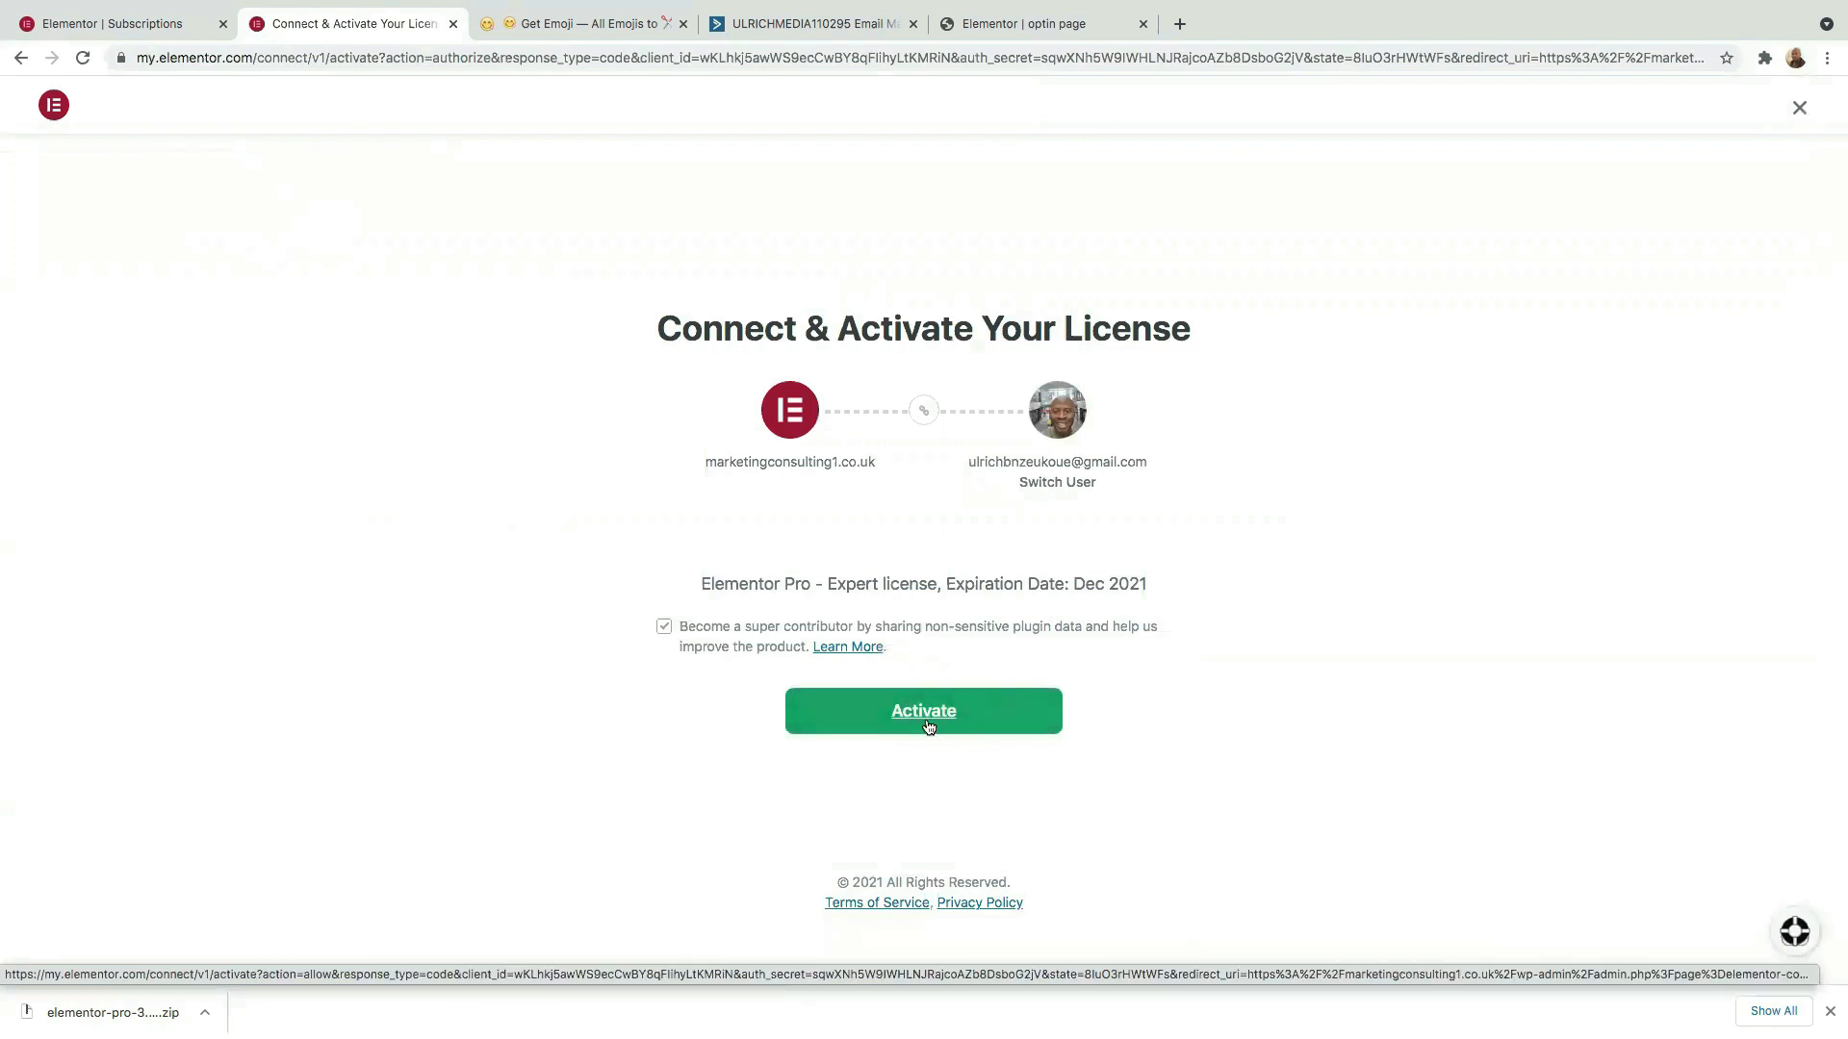
left_click(927, 720)
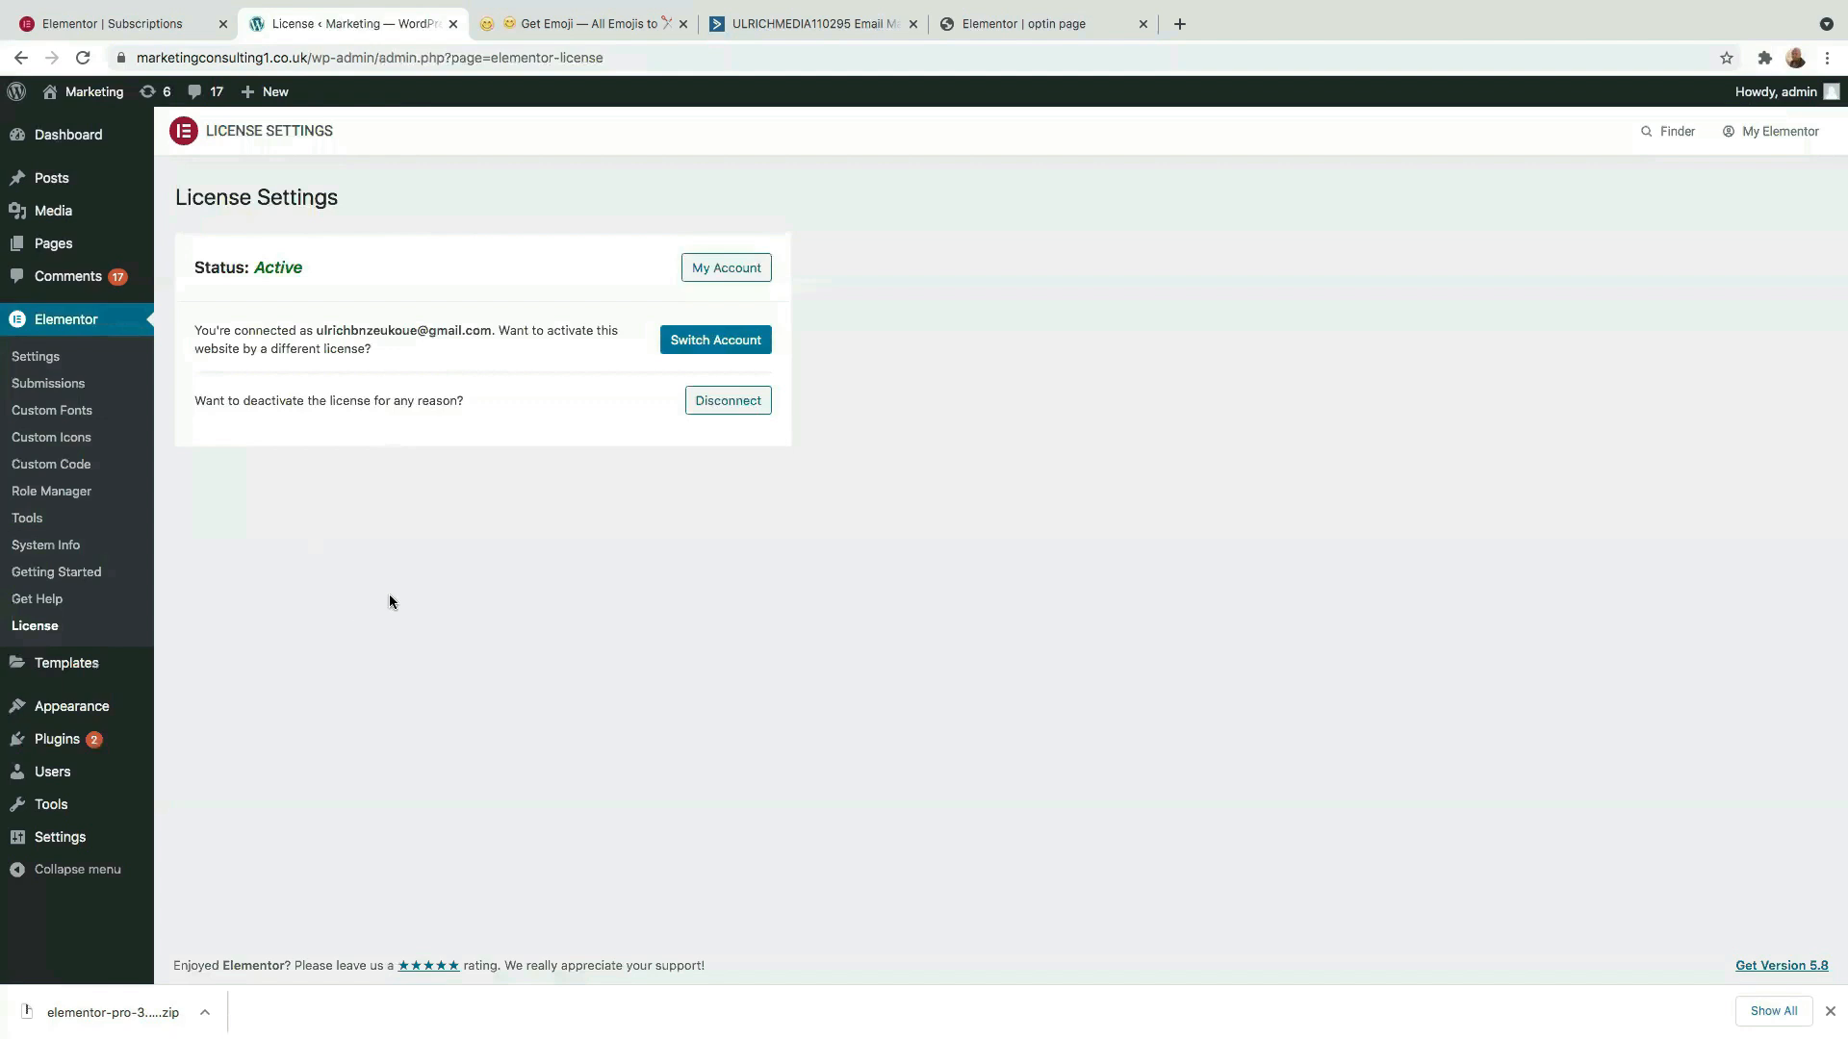
left_click_drag(323, 267, 230, 268)
left_click(360, 274)
Open the Integrations section of the Elementor plugin settings on the ulrichmedia1.com WordPress site.
mouse_move(73, 478)
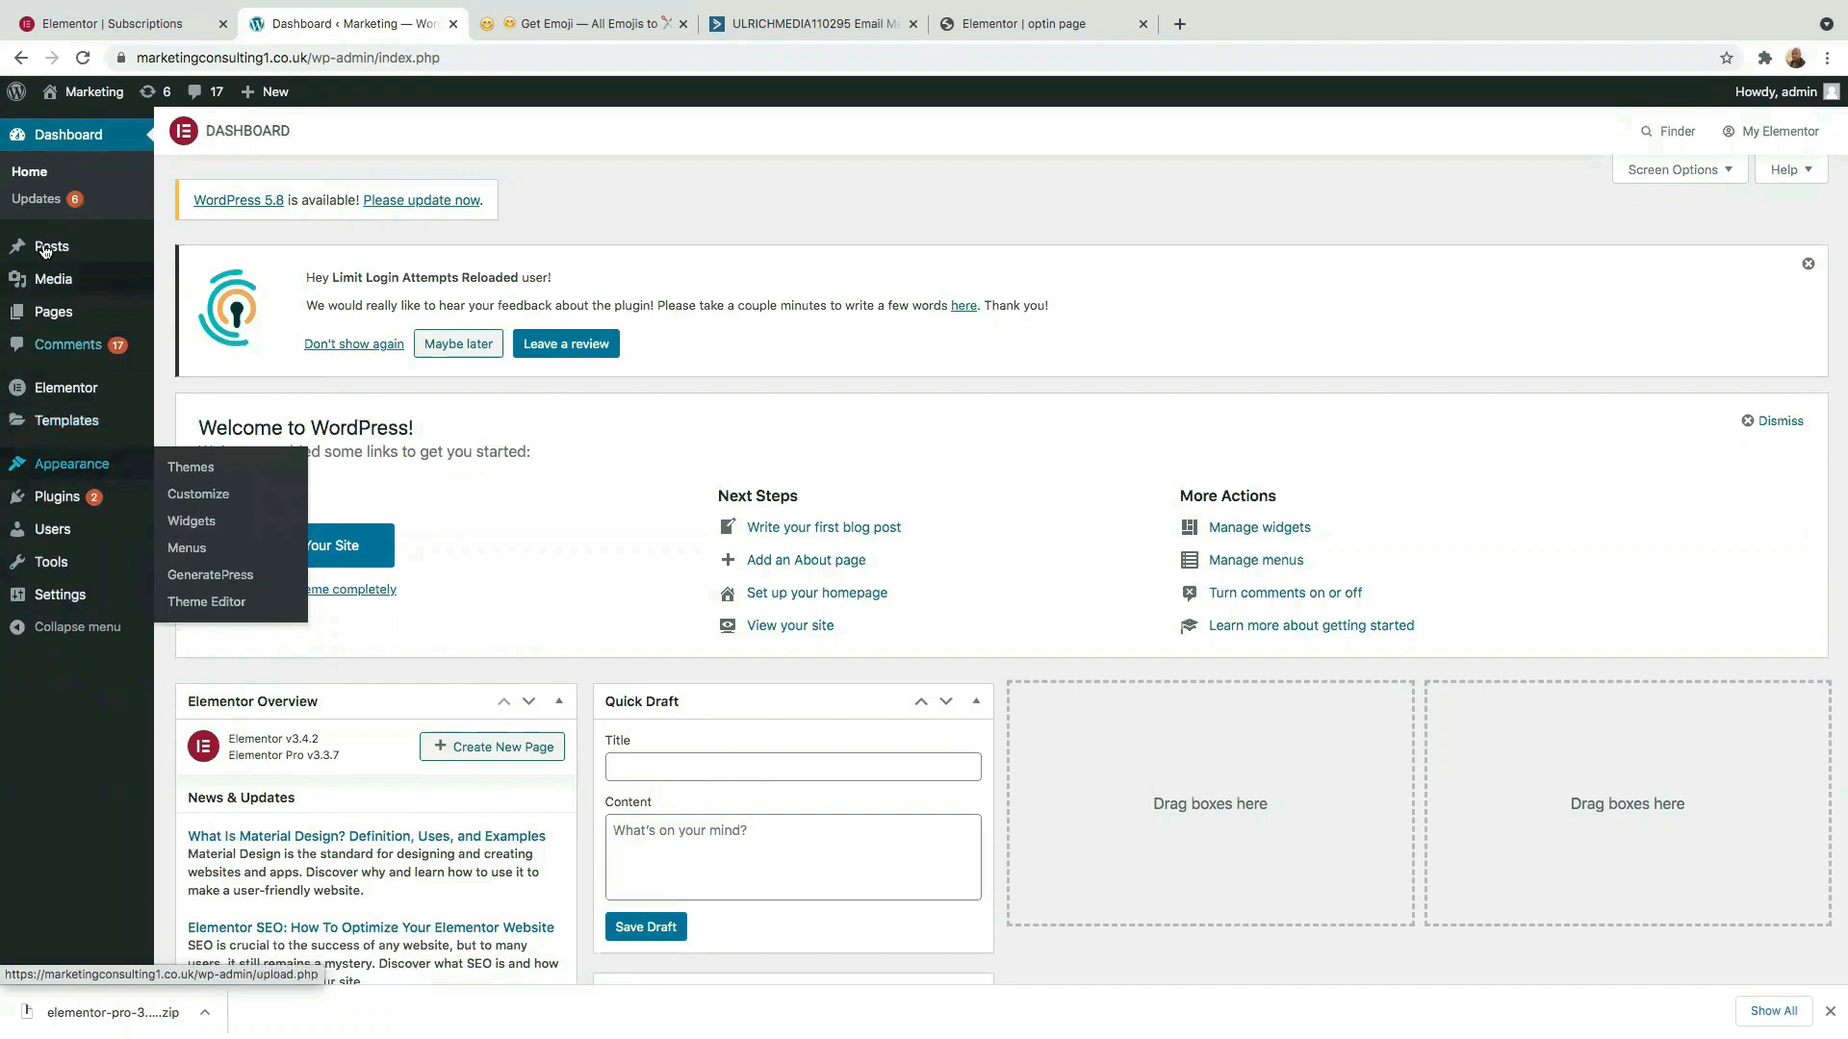
mouse_move(48, 425)
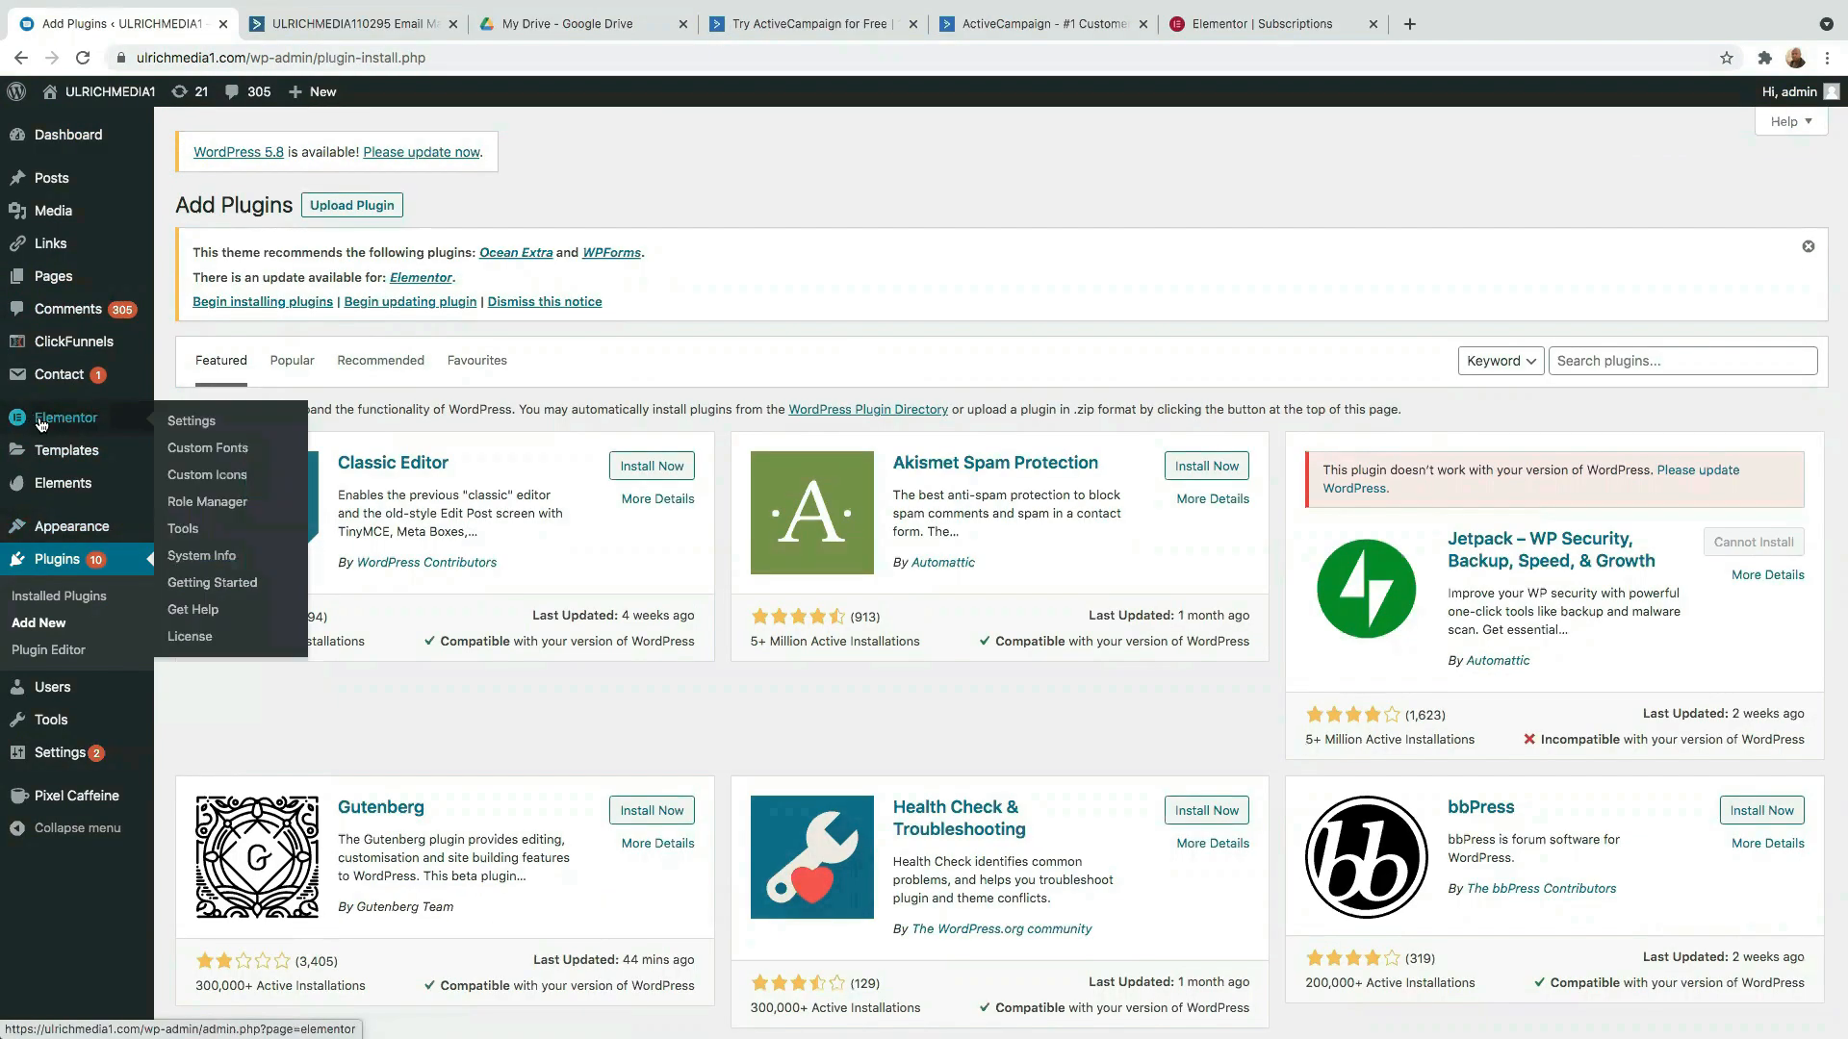
left_click(200, 424)
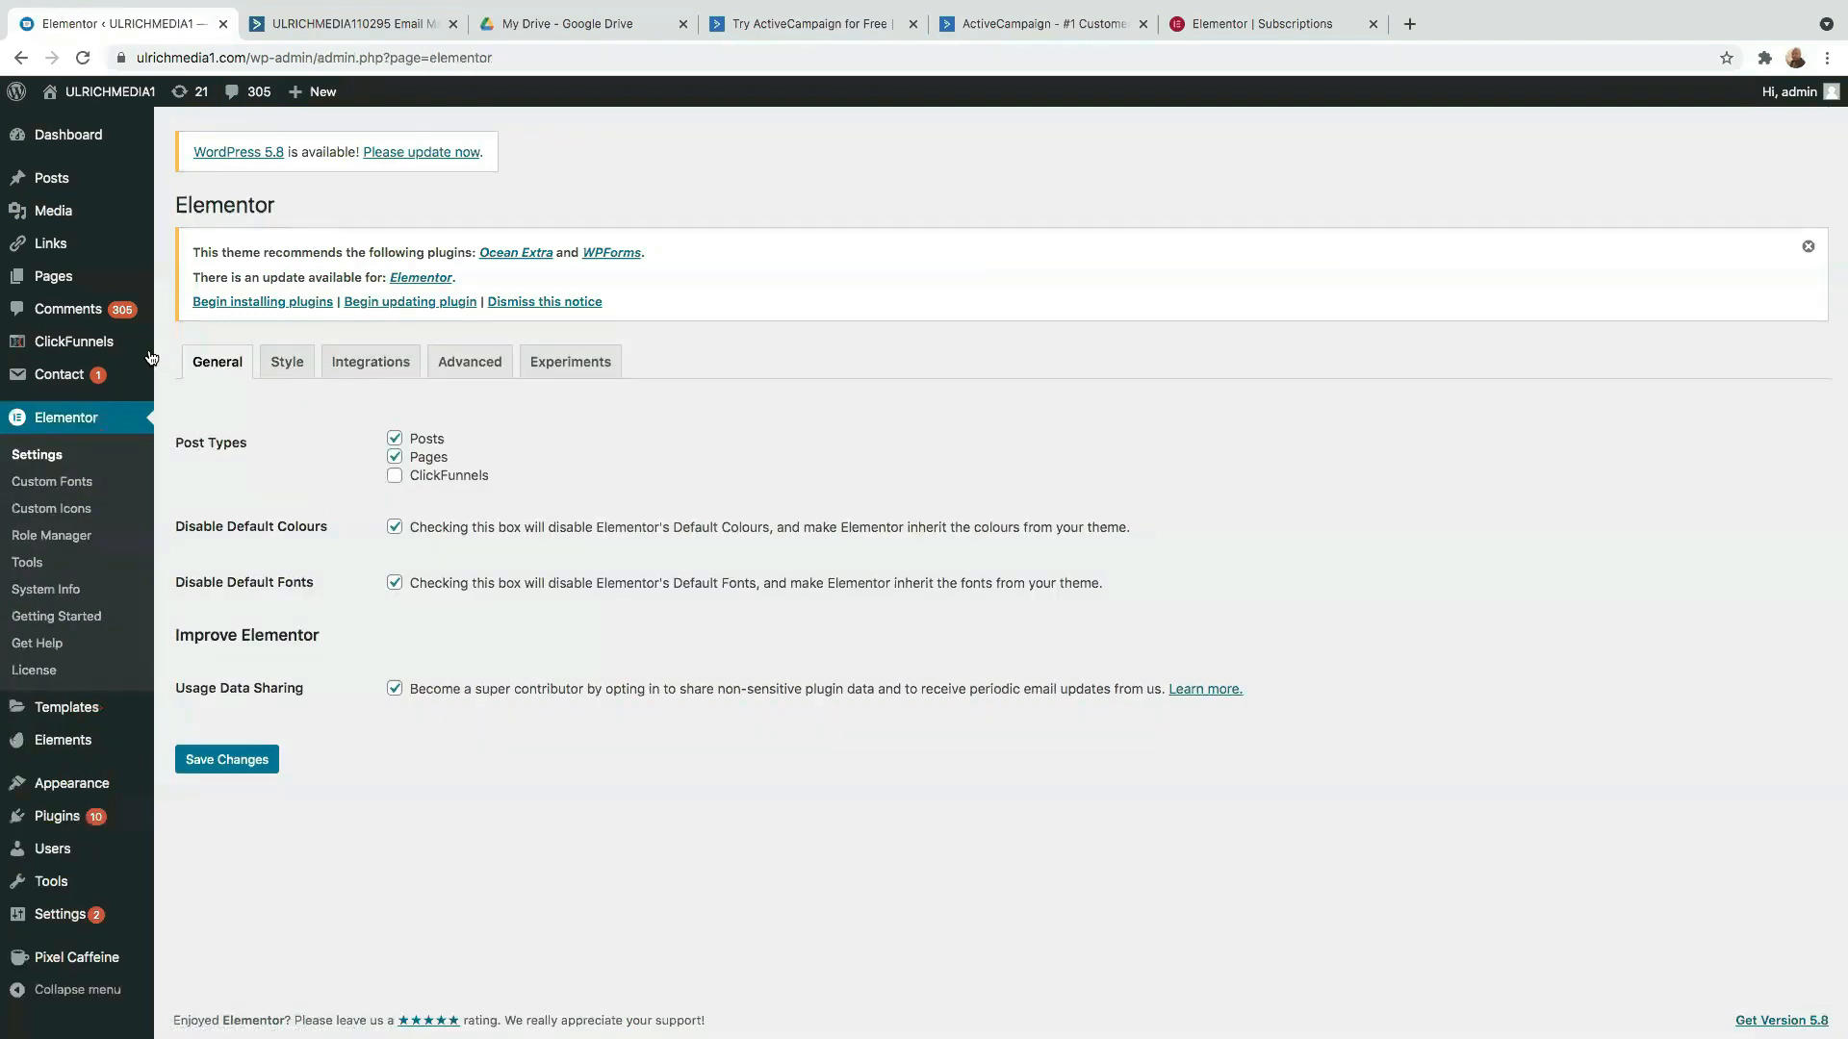
left_click(375, 371)
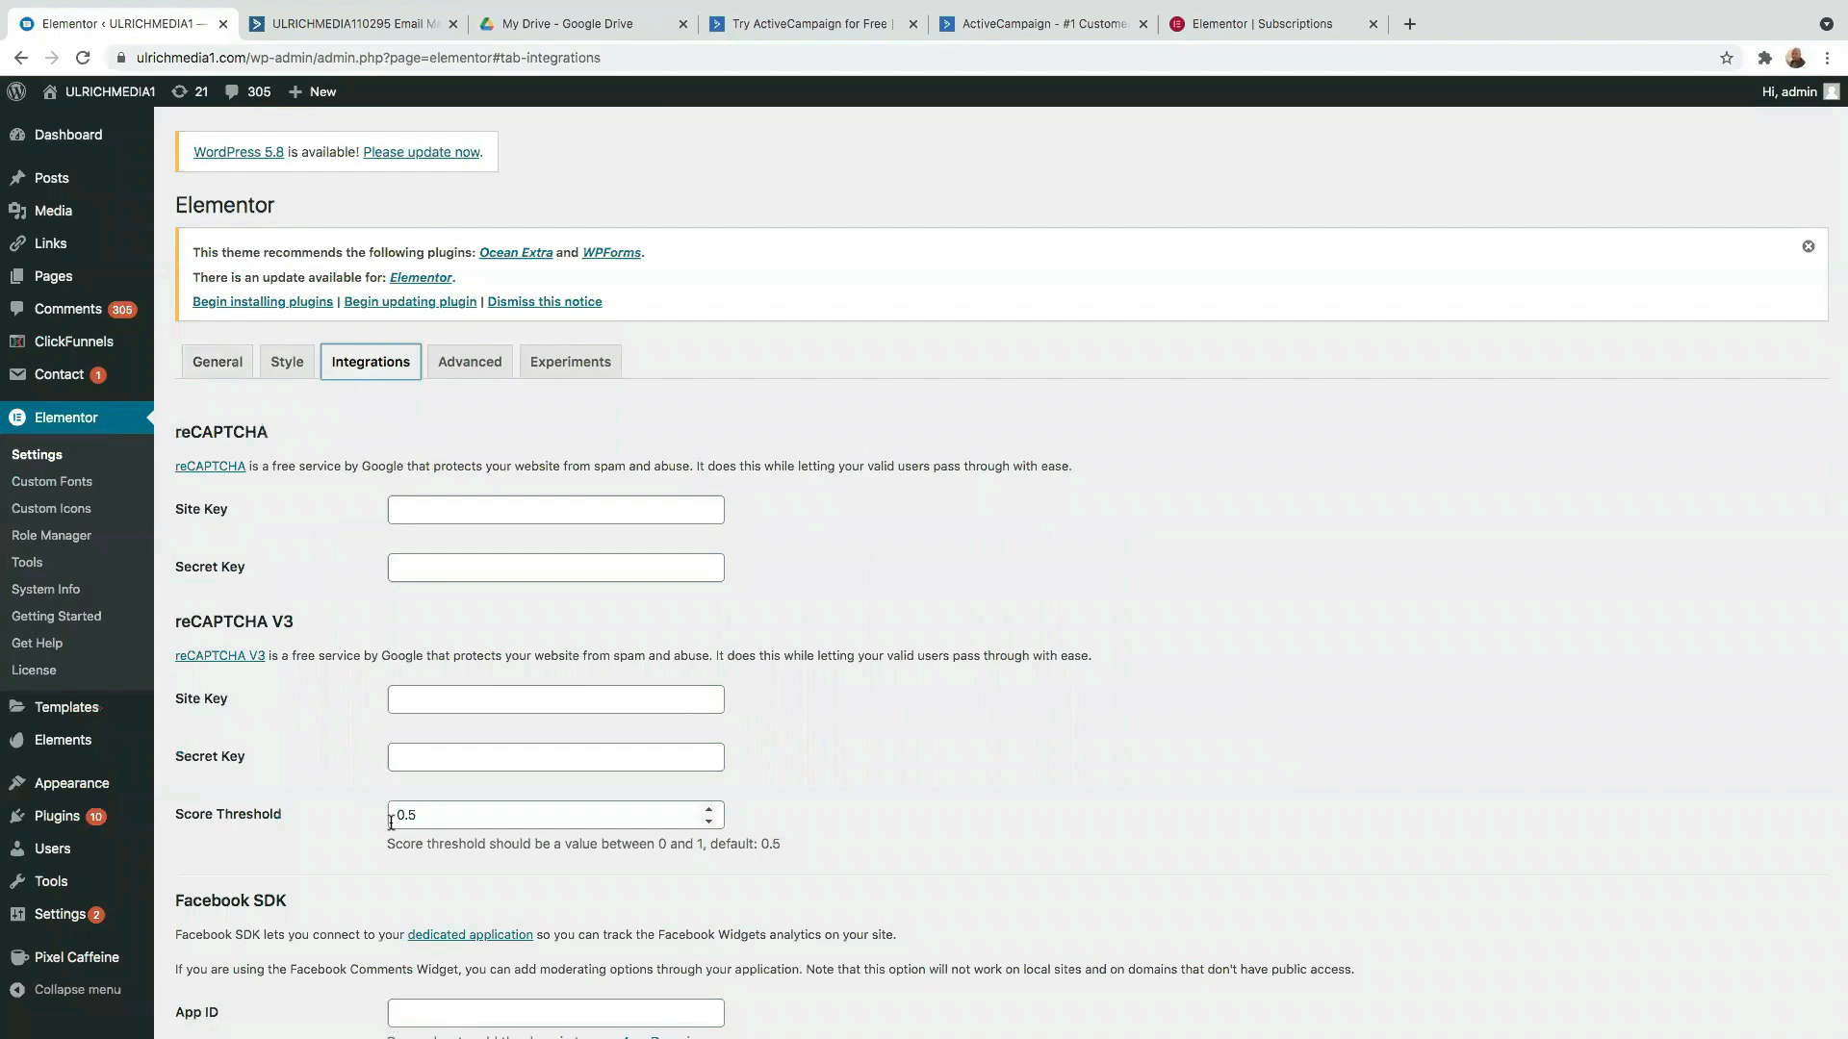
Find the ActiveCampaign API fields in Elementor's integrations, close the ActiveCampaign free-trial page, and switch to the ActiveCampaign dashboard.
scroll(439, 858, "down", 10)
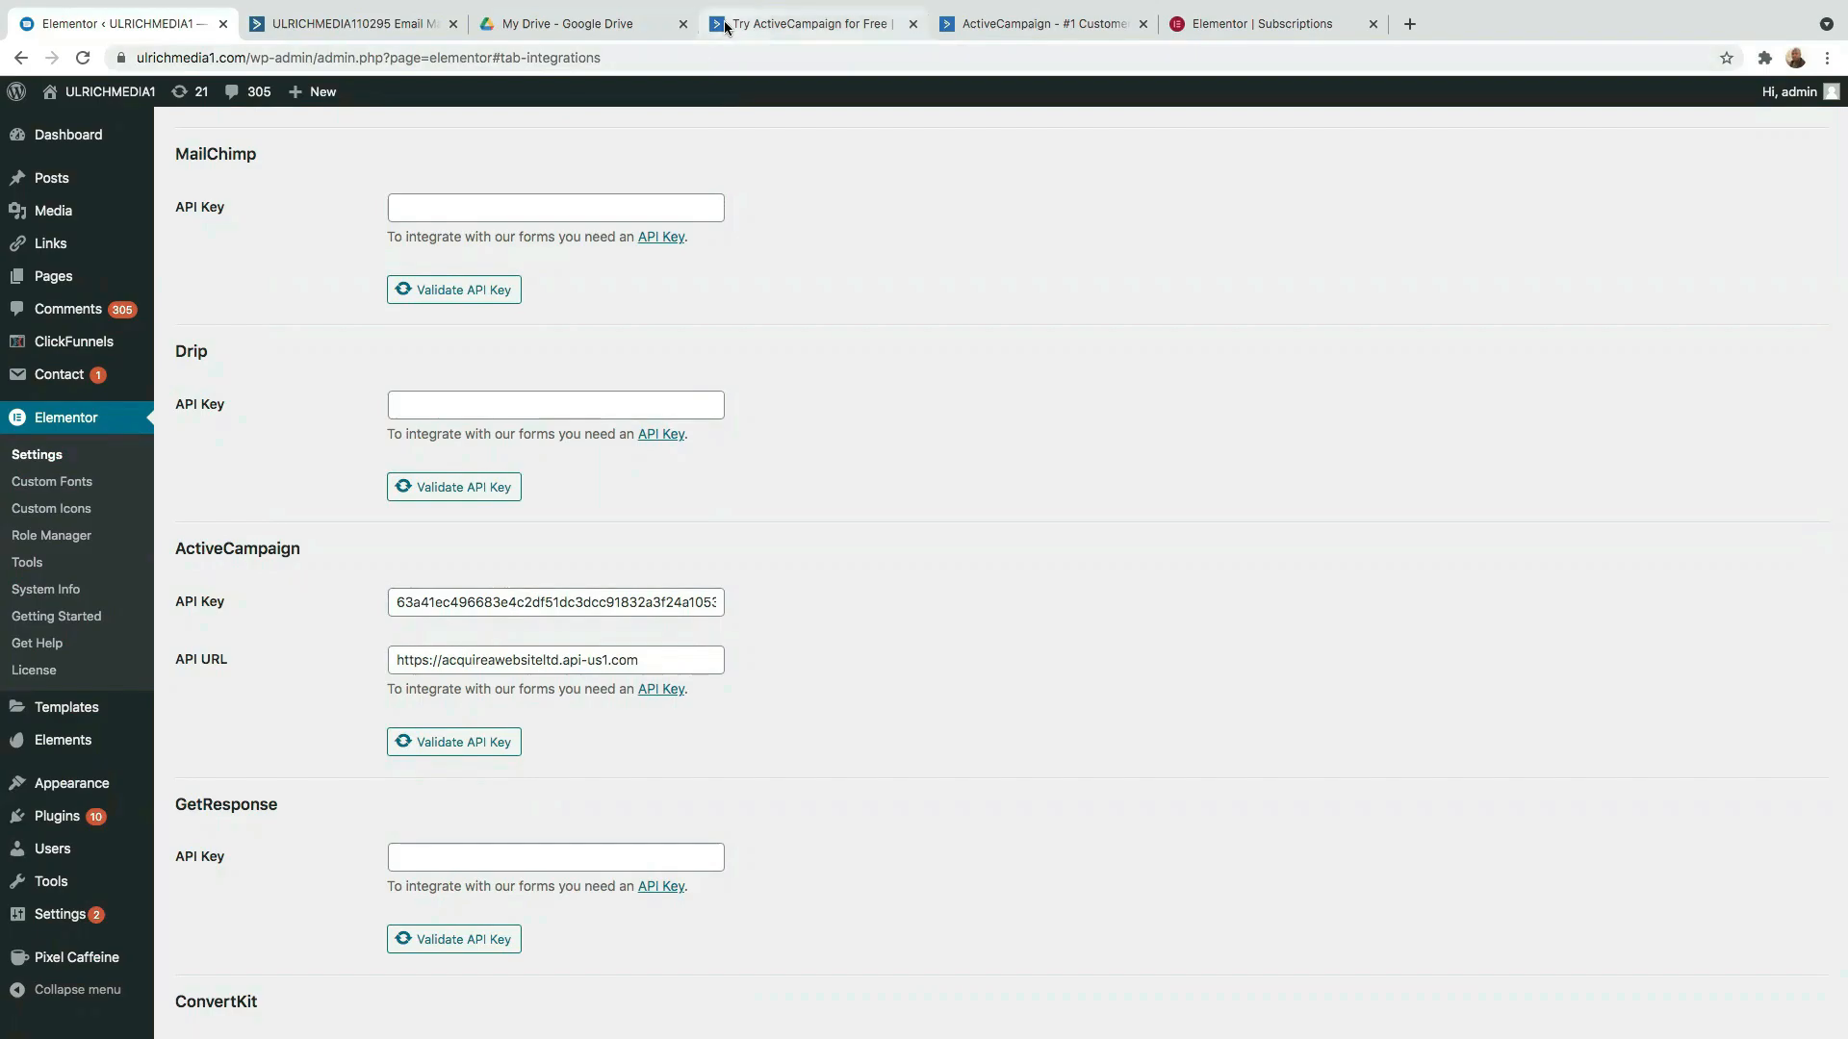
left_click(803, 24)
left_click(332, 30)
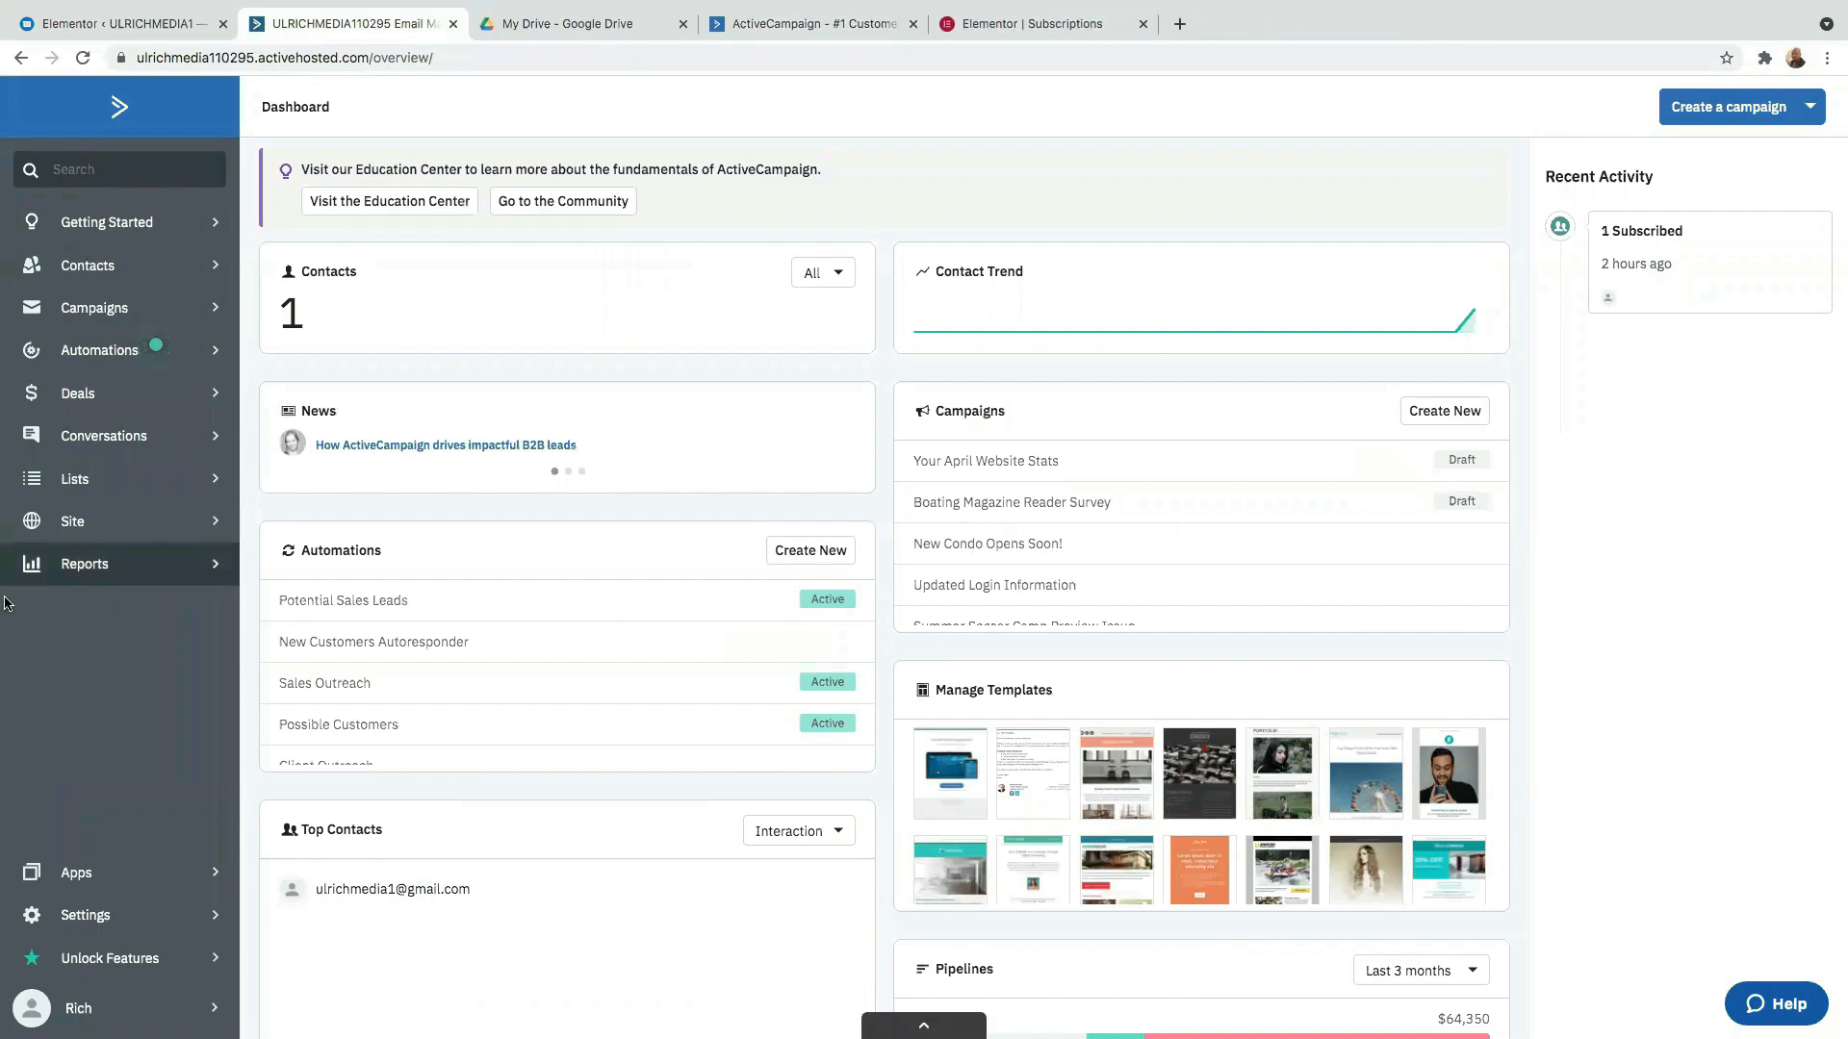
Open the Developer page in the ActiveCampaign account settings, where the API access URL and key are listed.
mouse_move(474, 589)
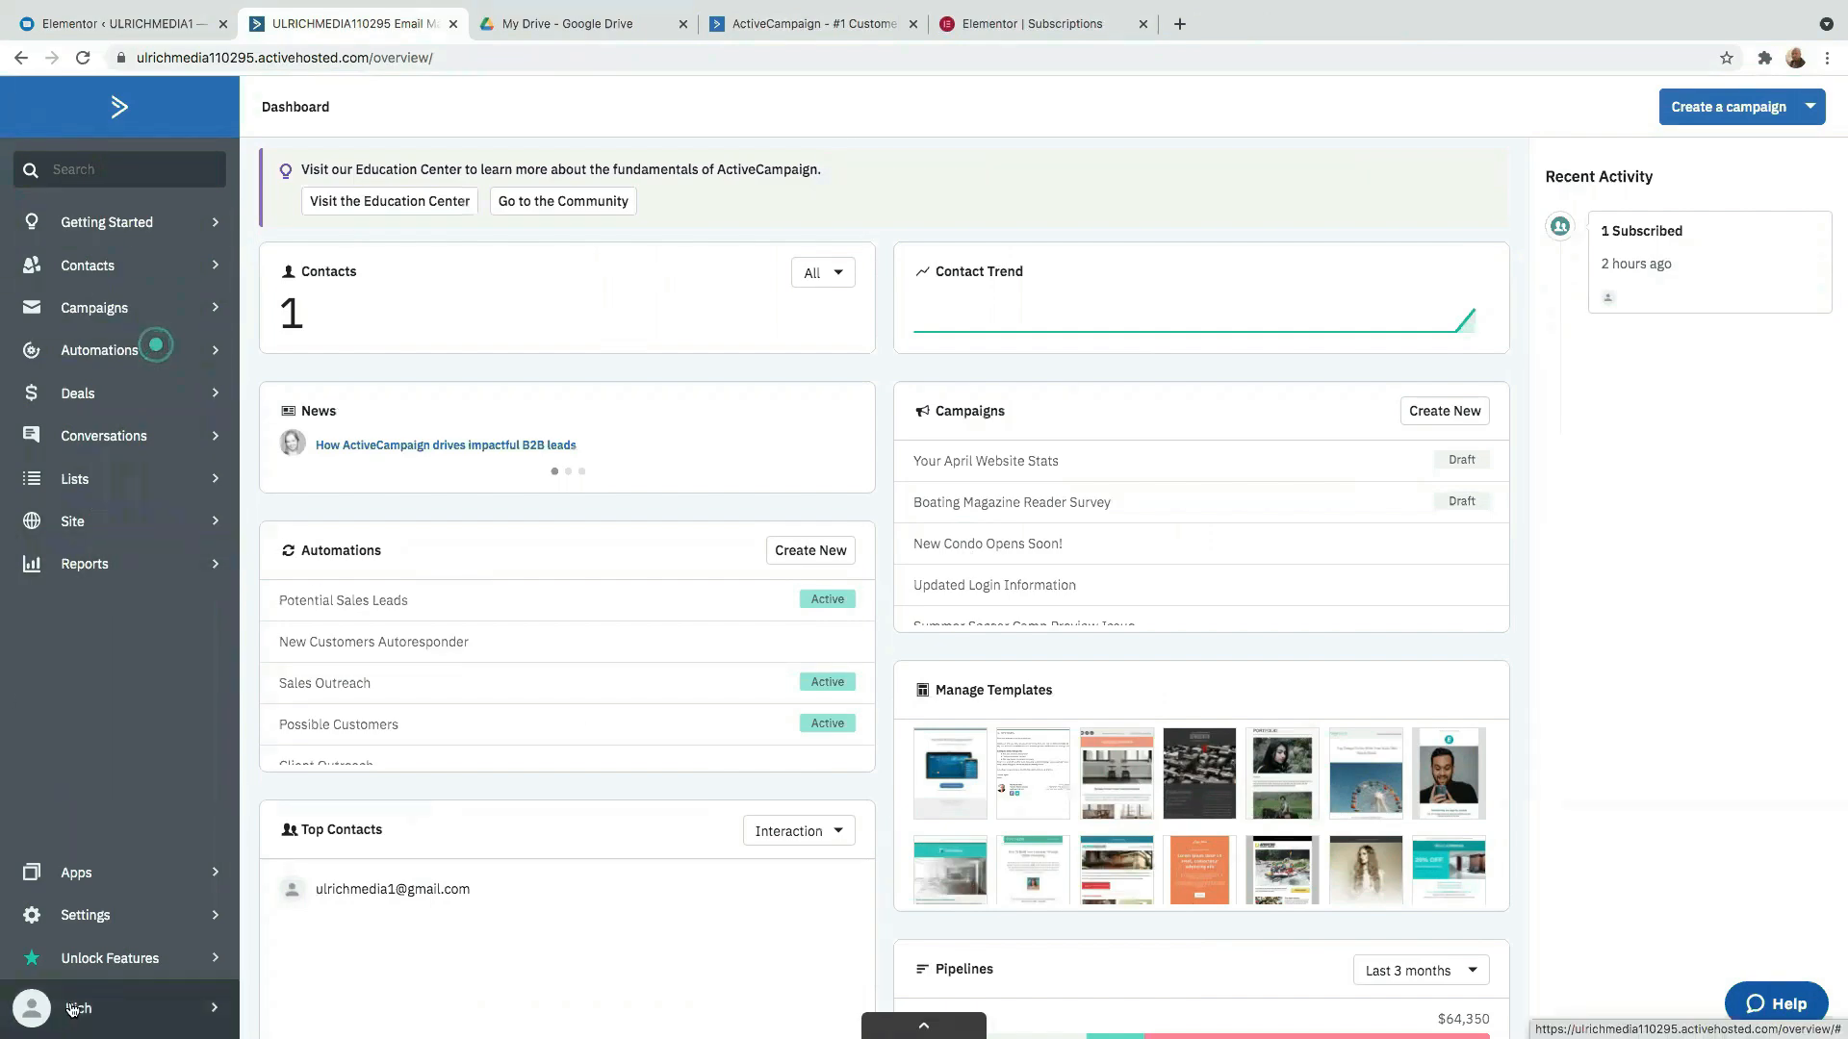
scroll(158, 769, "down", 3)
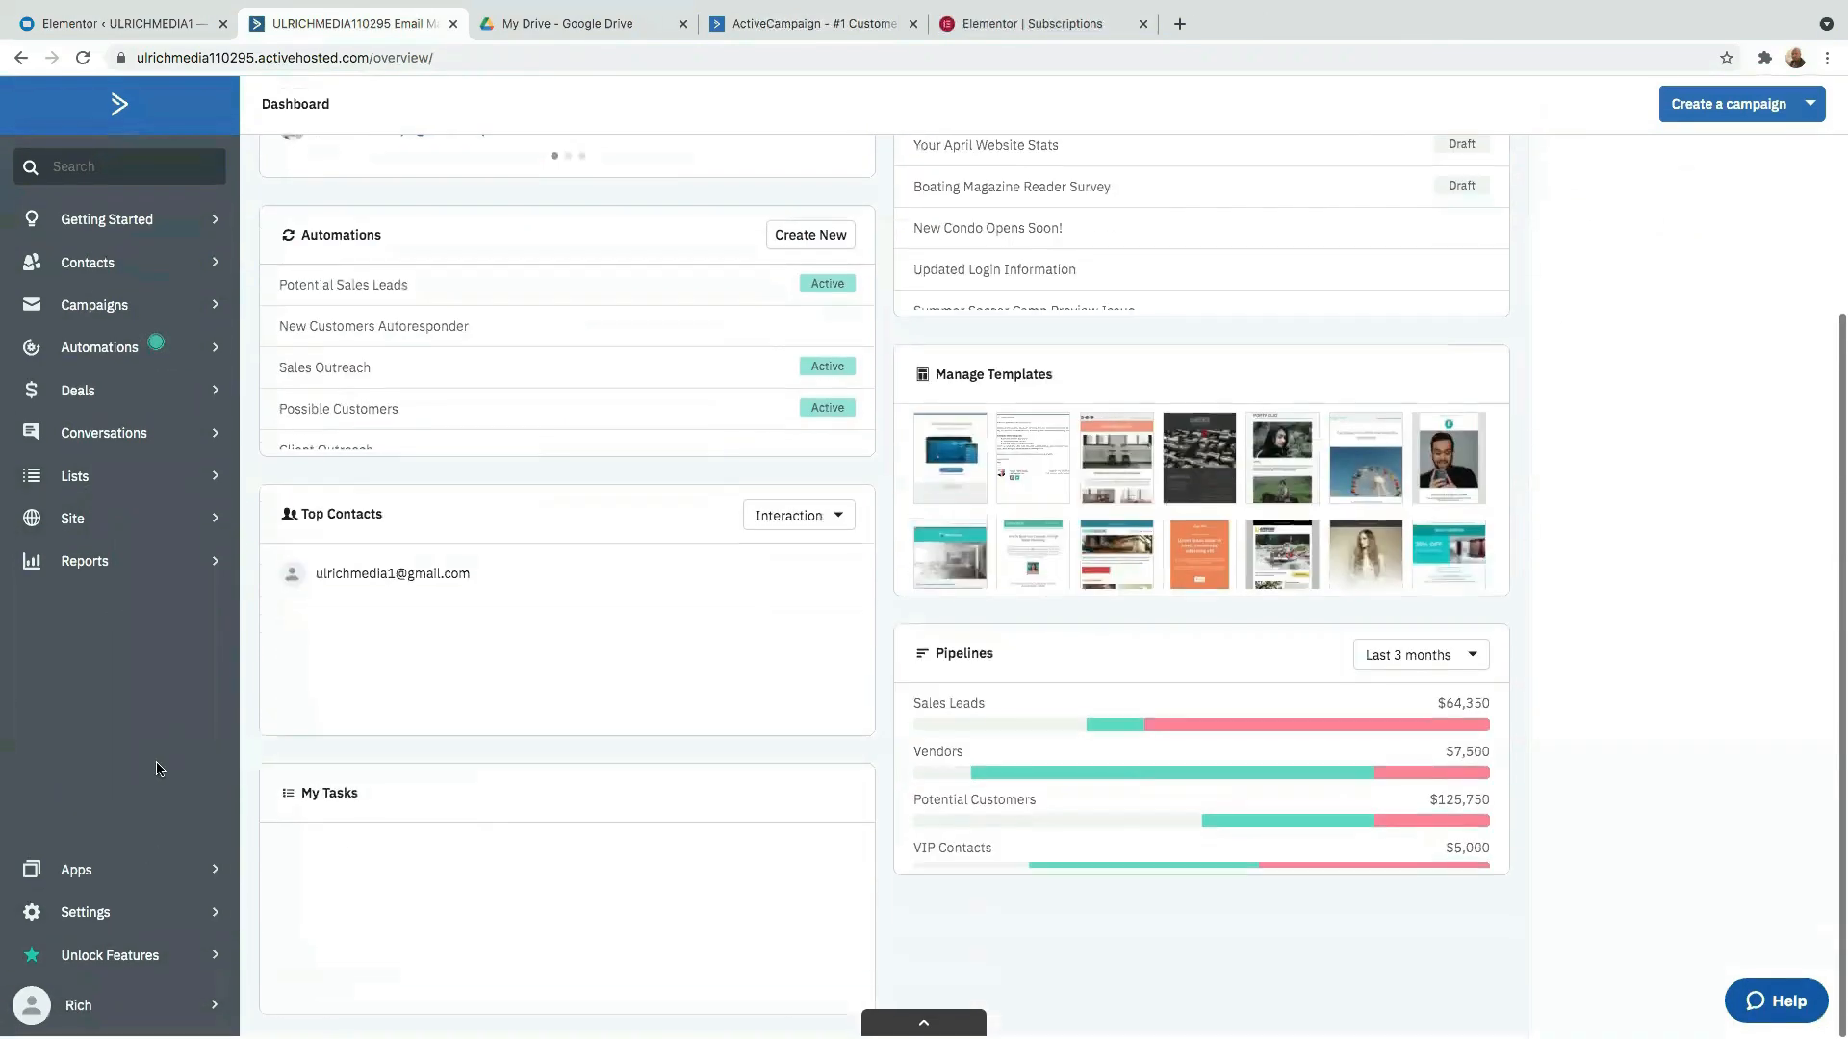
scroll(159, 769, "up", 4)
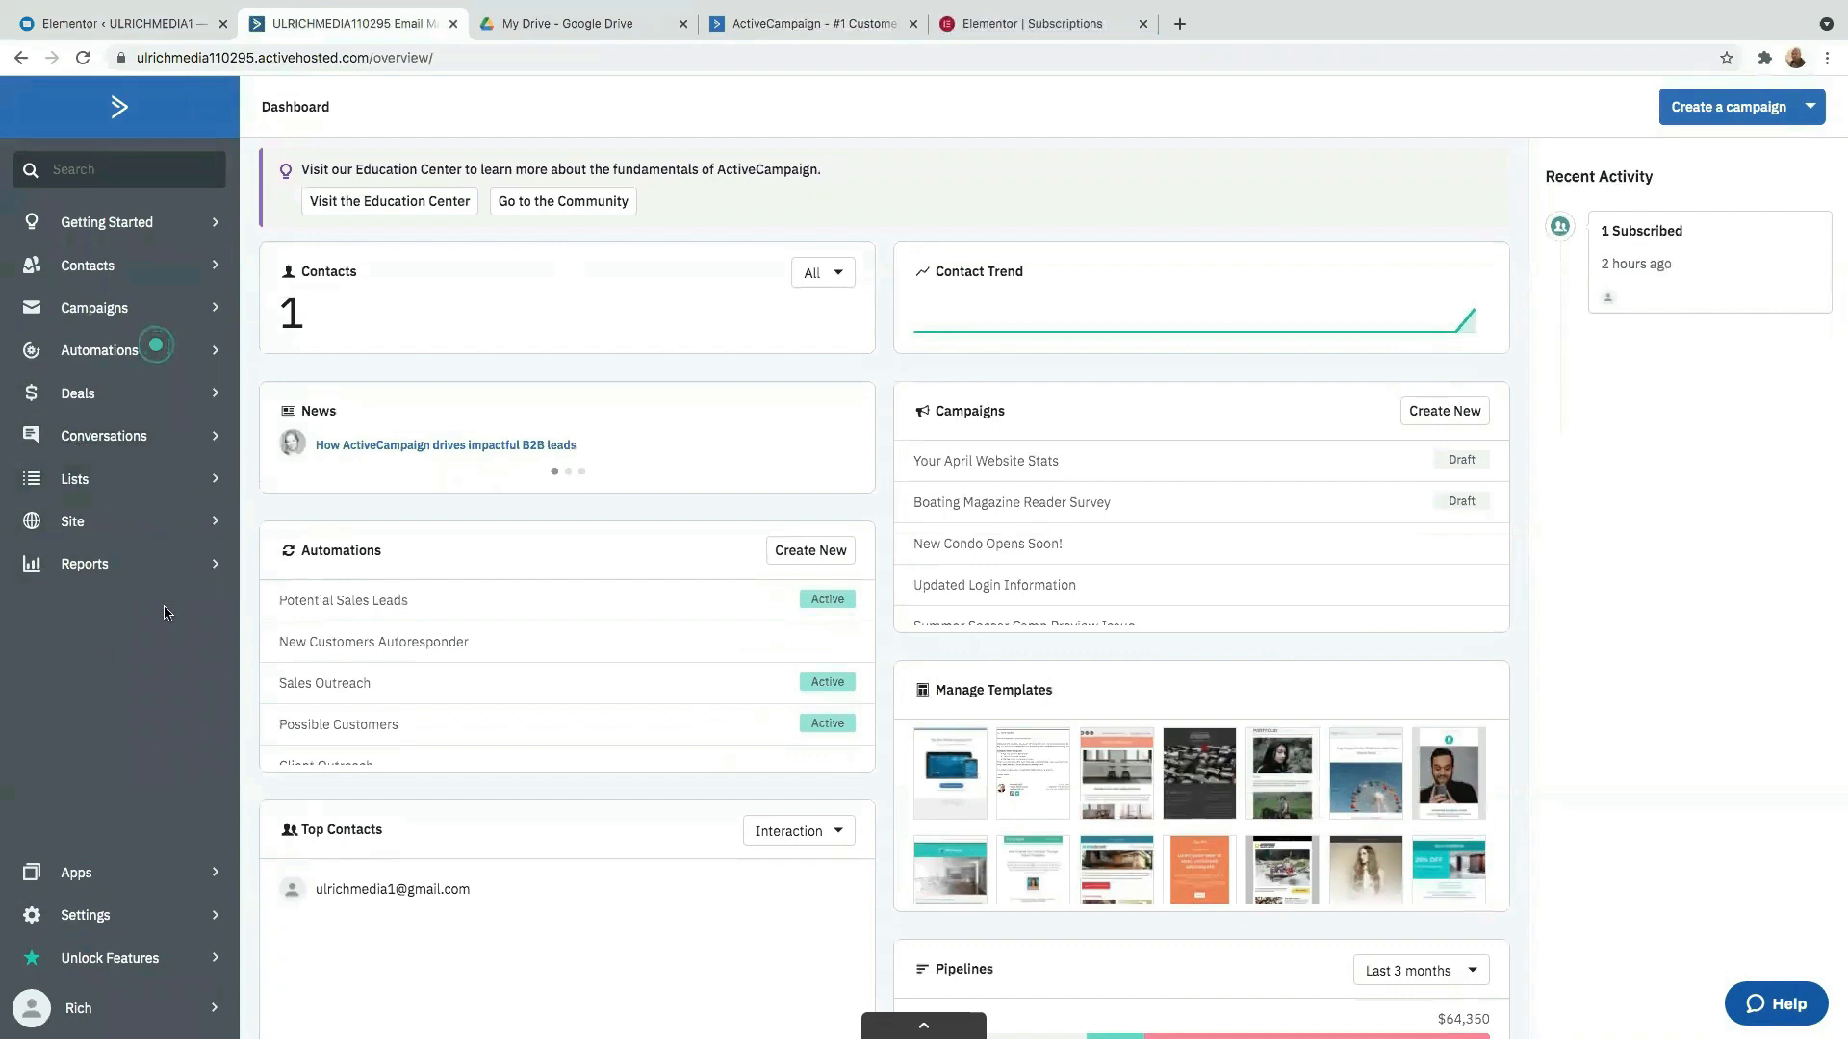
scroll(116, 781, "down", 3)
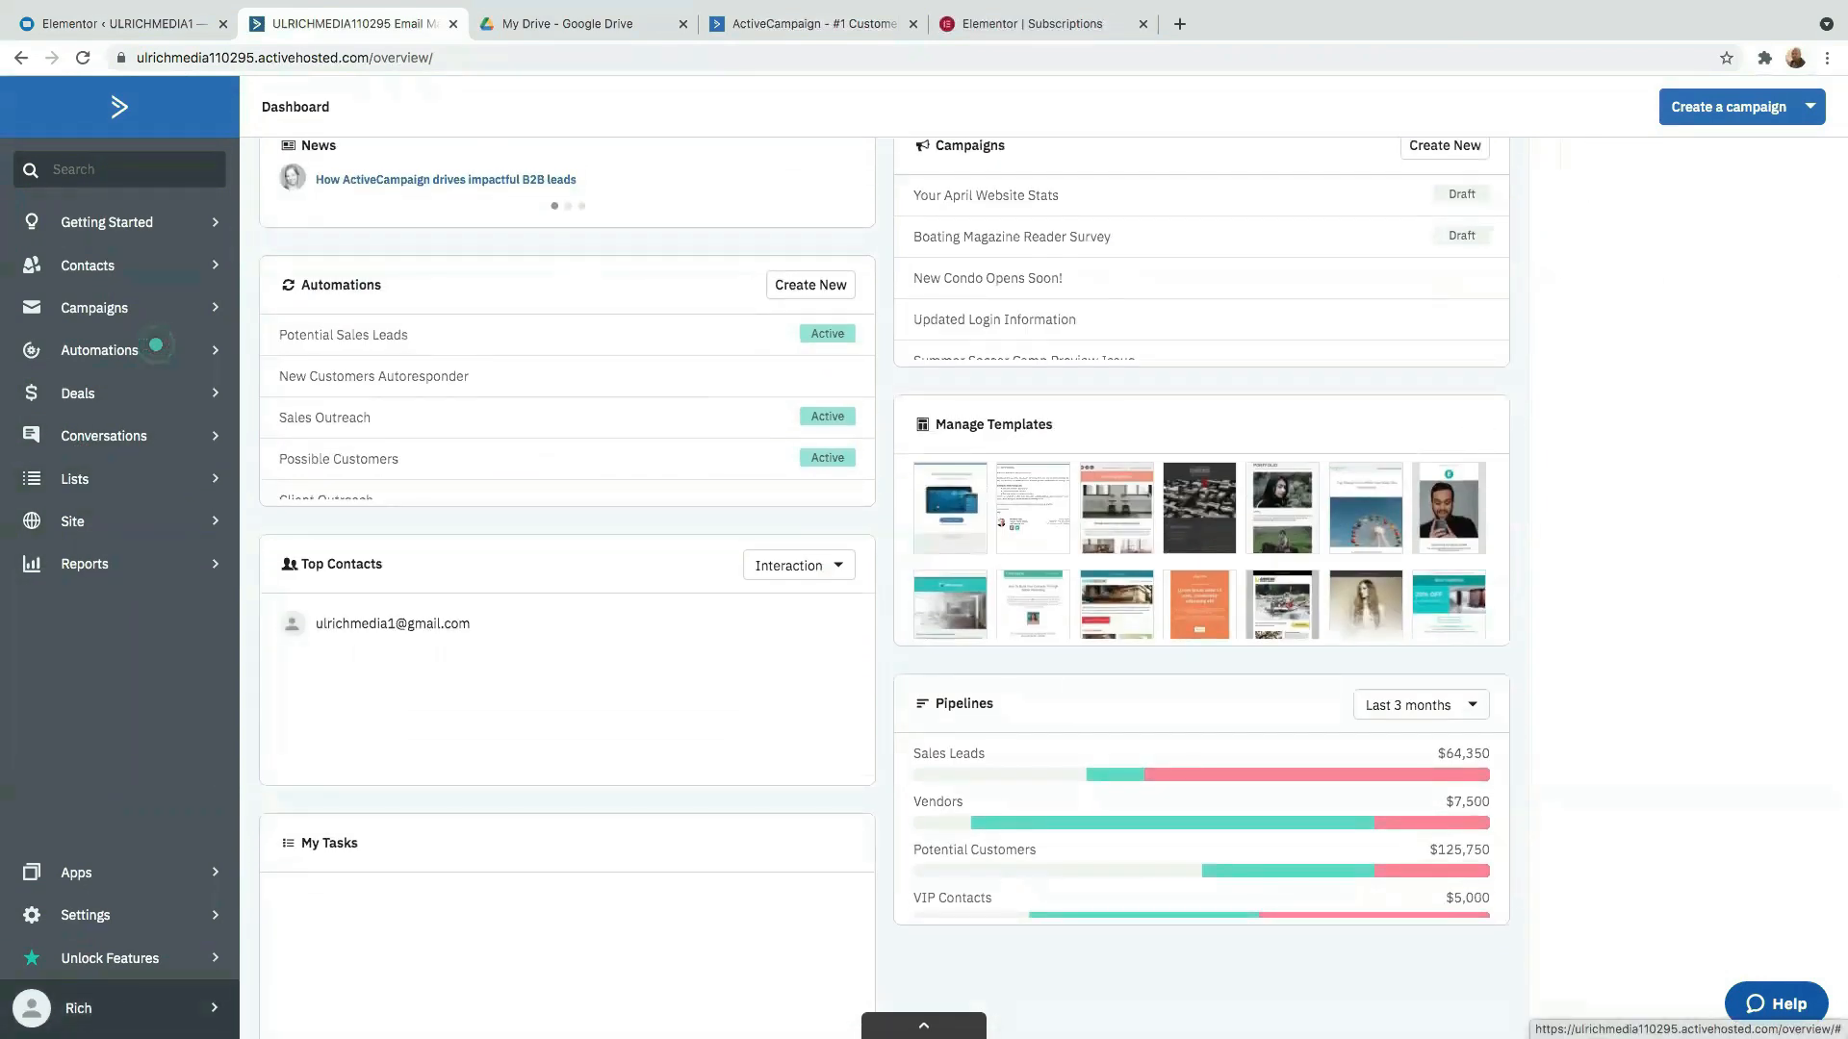
left_click(48, 916)
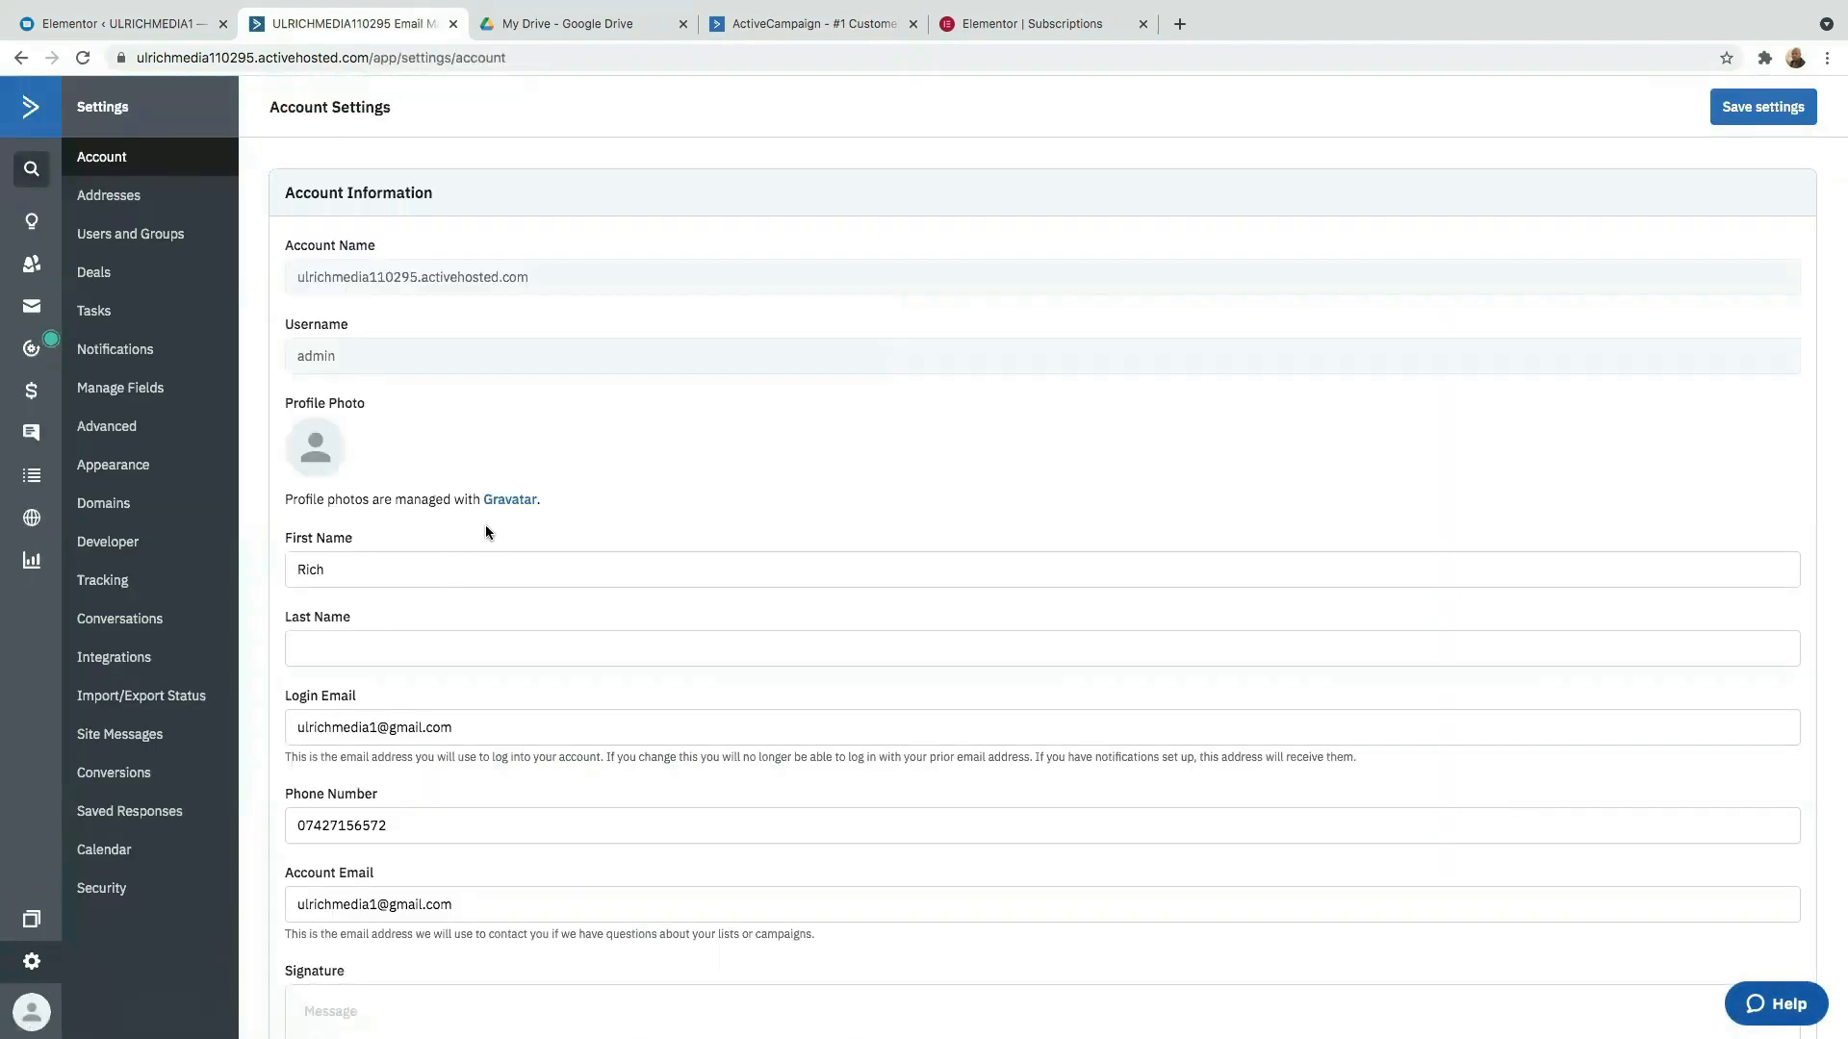
scroll(444, 621, "down", 5)
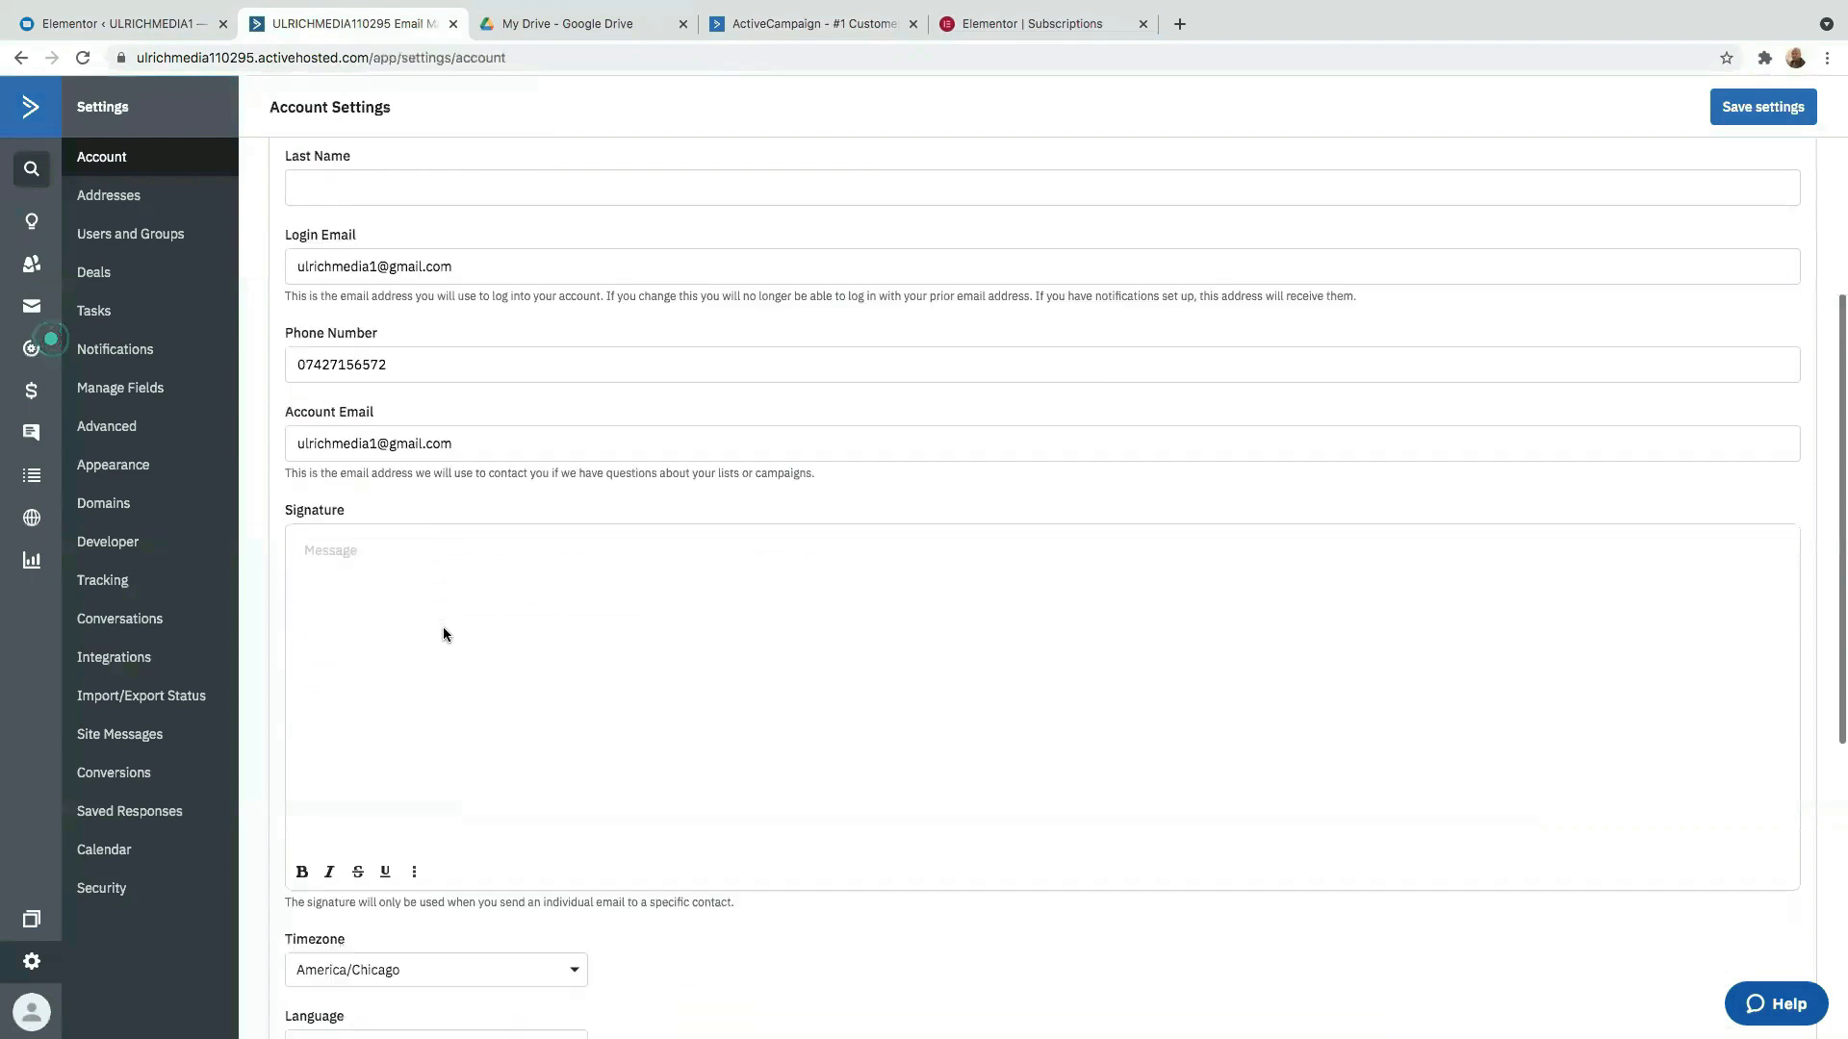
scroll(442, 626, "up", 5)
left_click(126, 199)
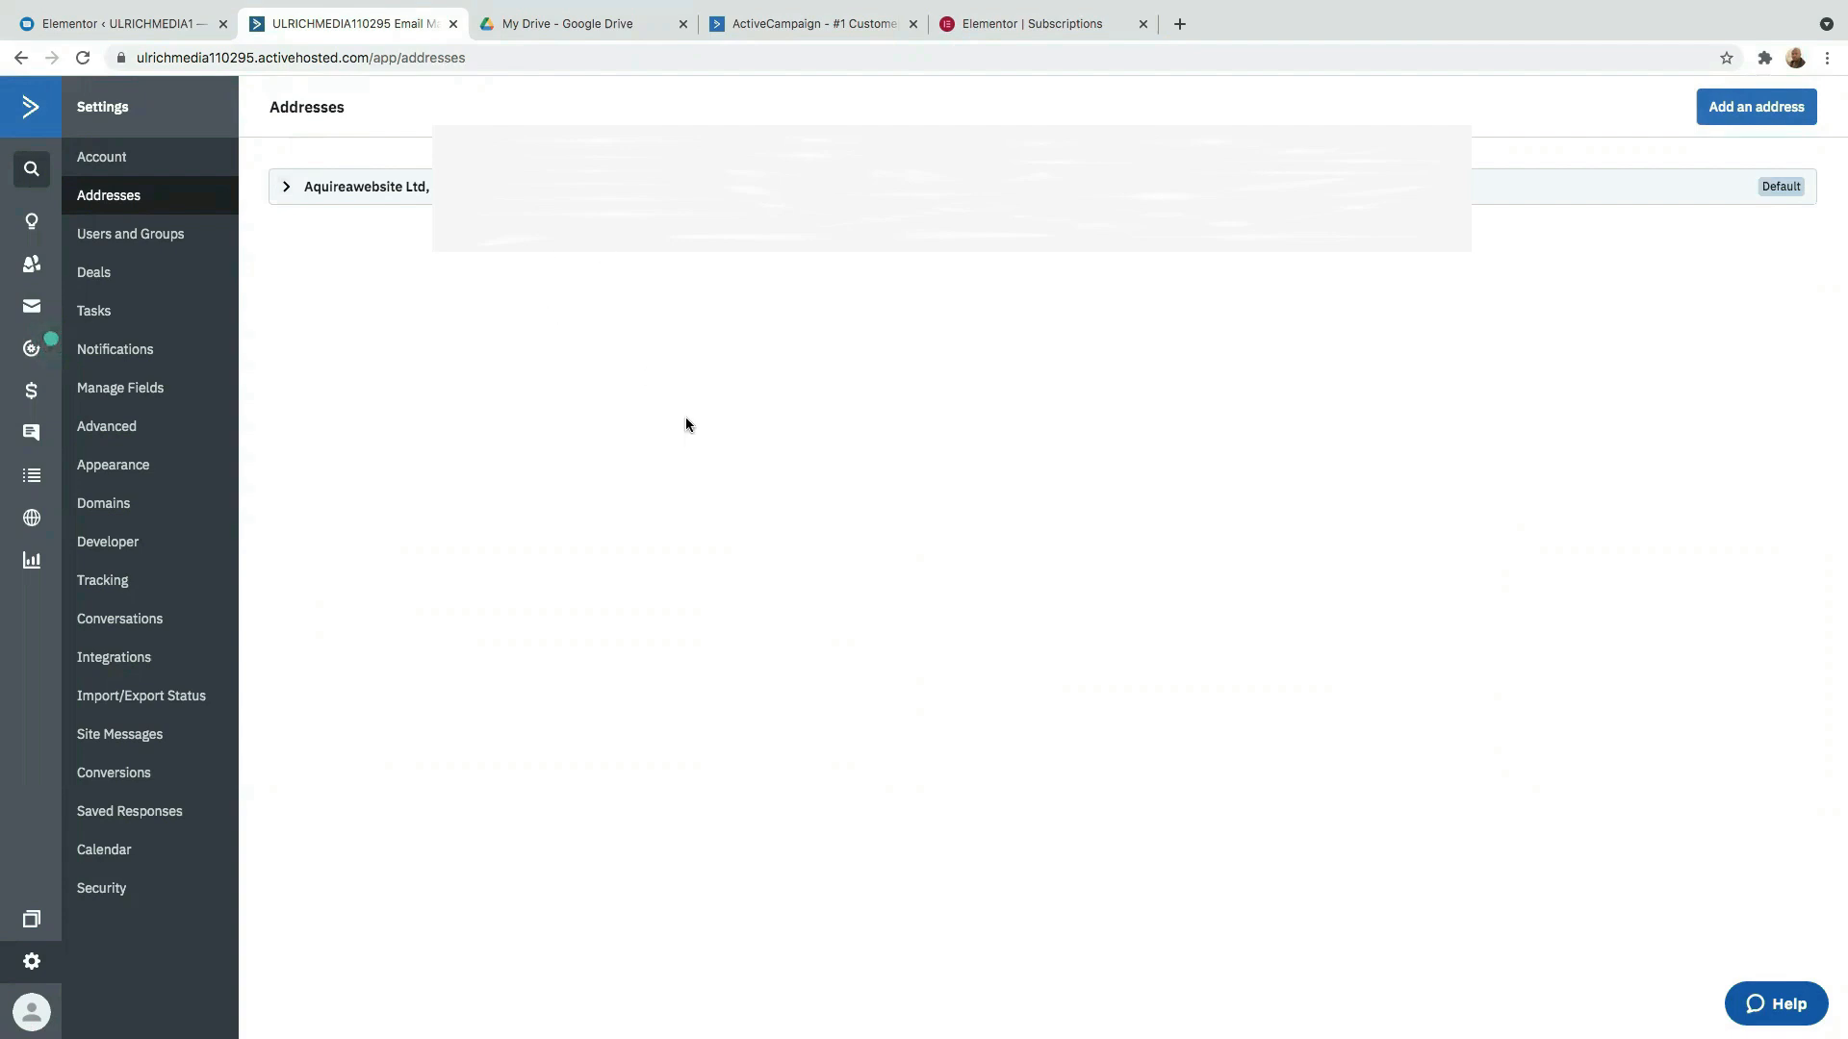
left_click(115, 548)
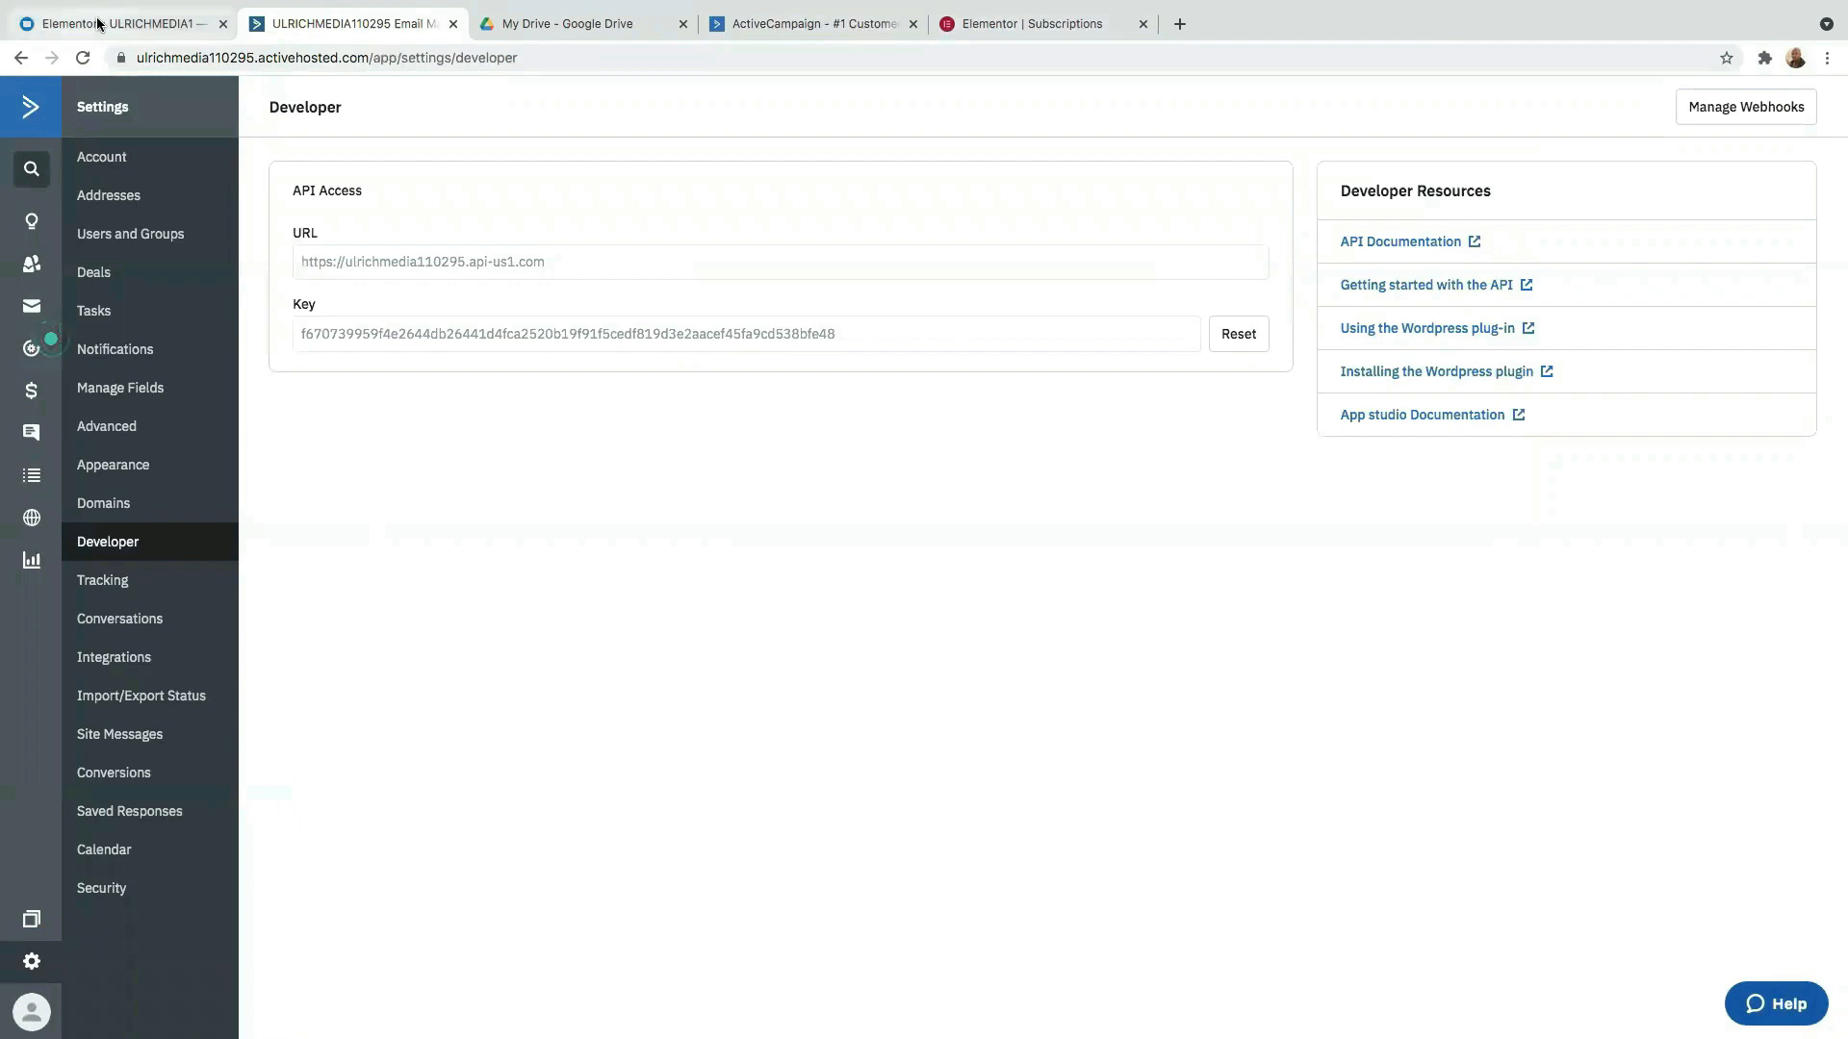
Compare the API URL and key on ActiveCampaign's Developer page with the matching ActiveCampaign fields in Elementor's integrations.
left_click(58, 23)
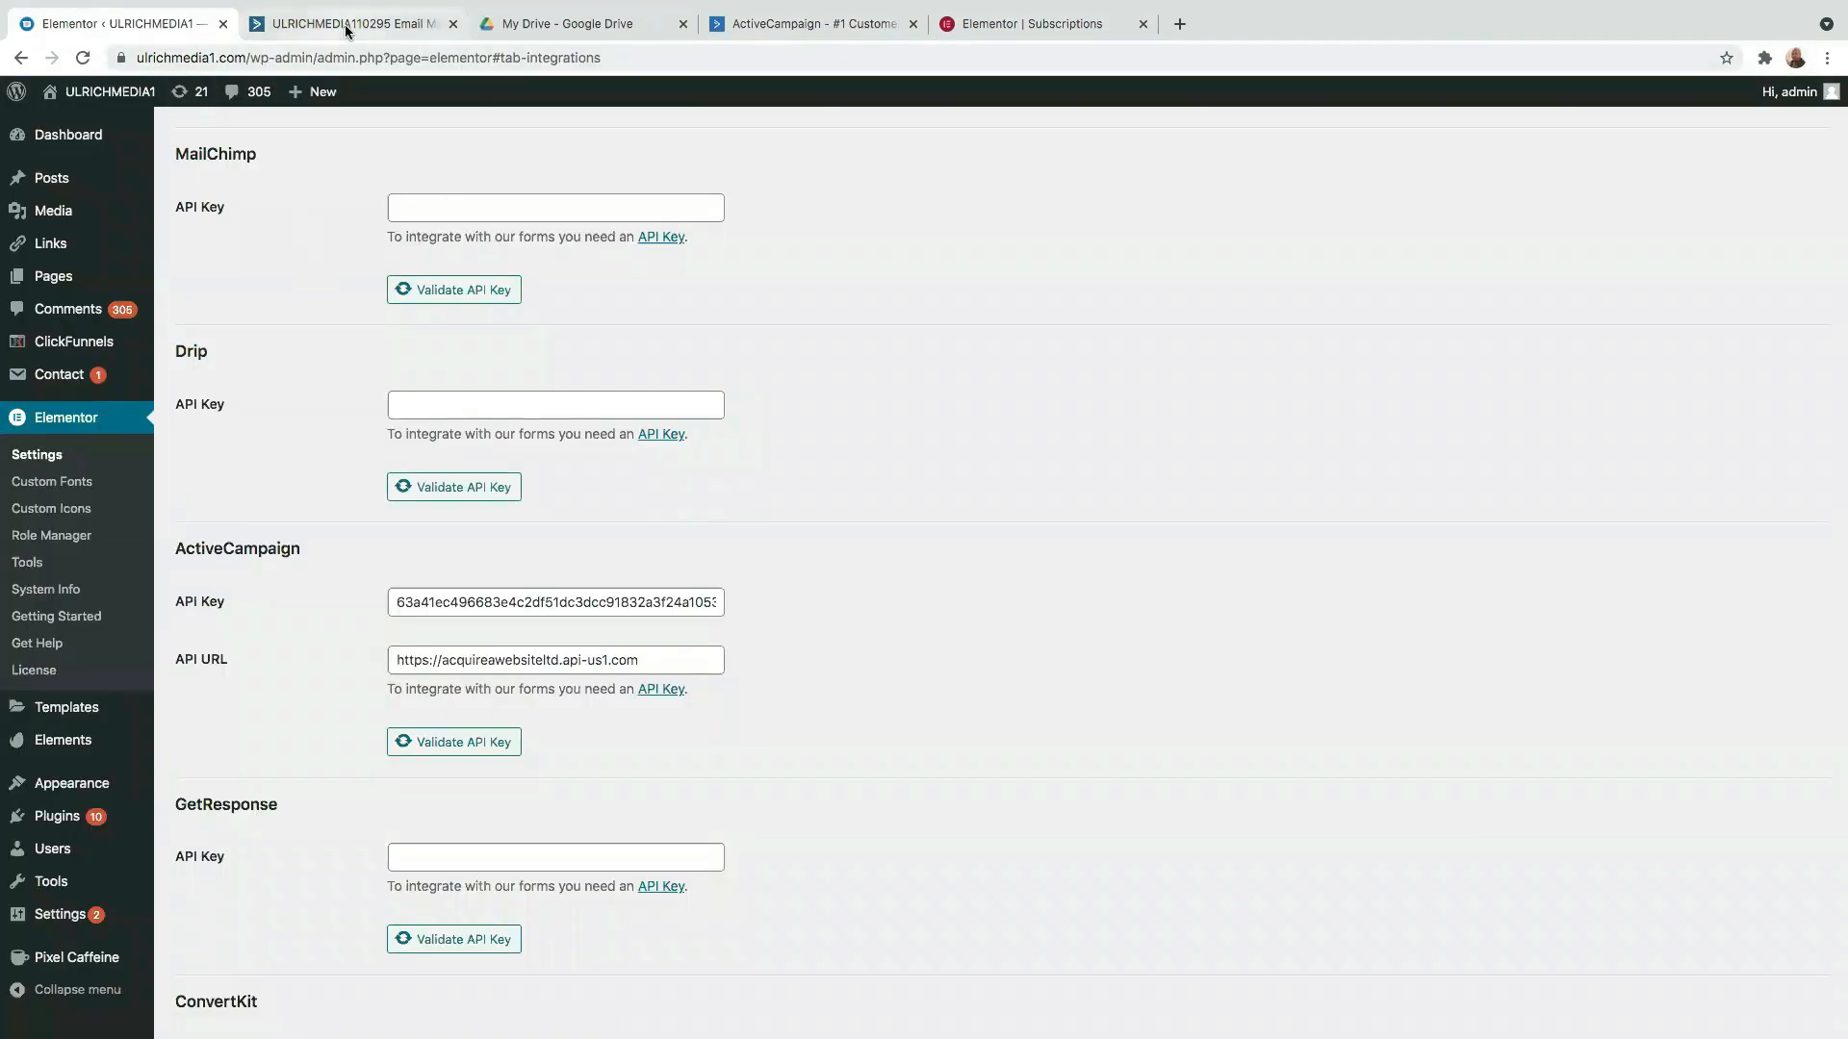
left_click(423, 24)
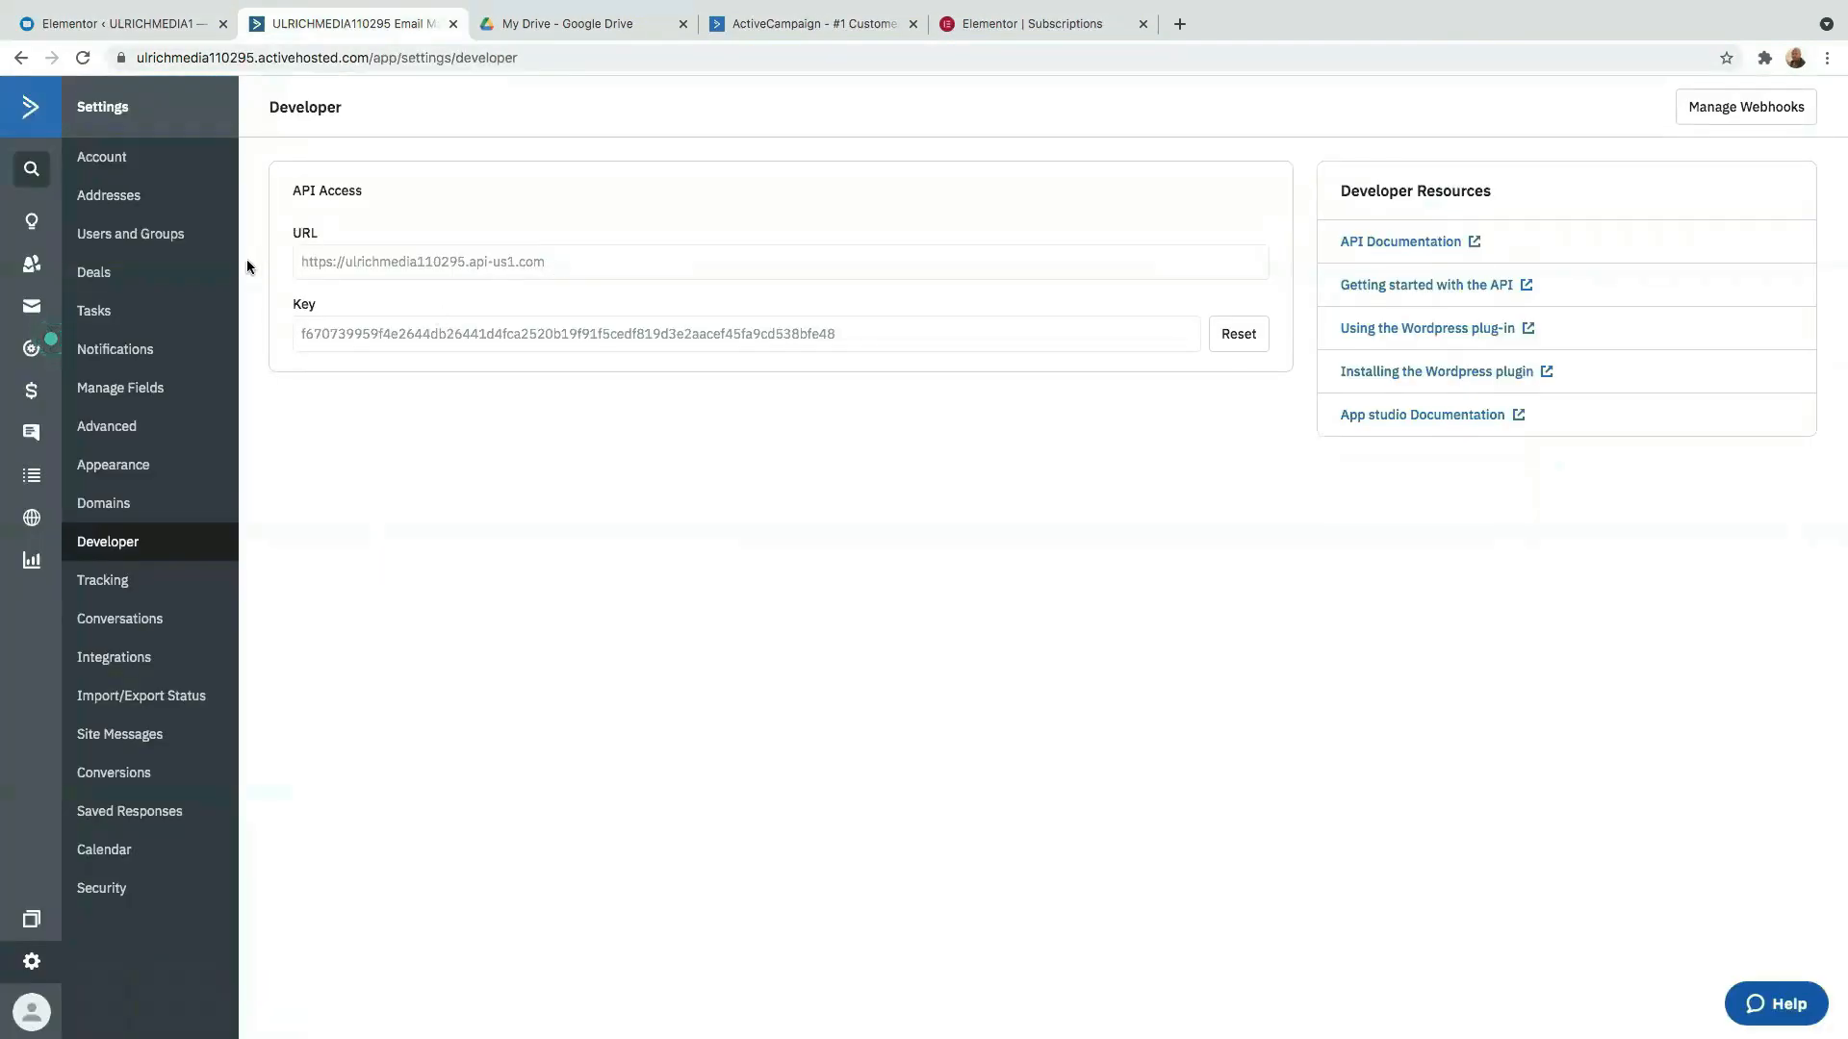
left_click(136, 34)
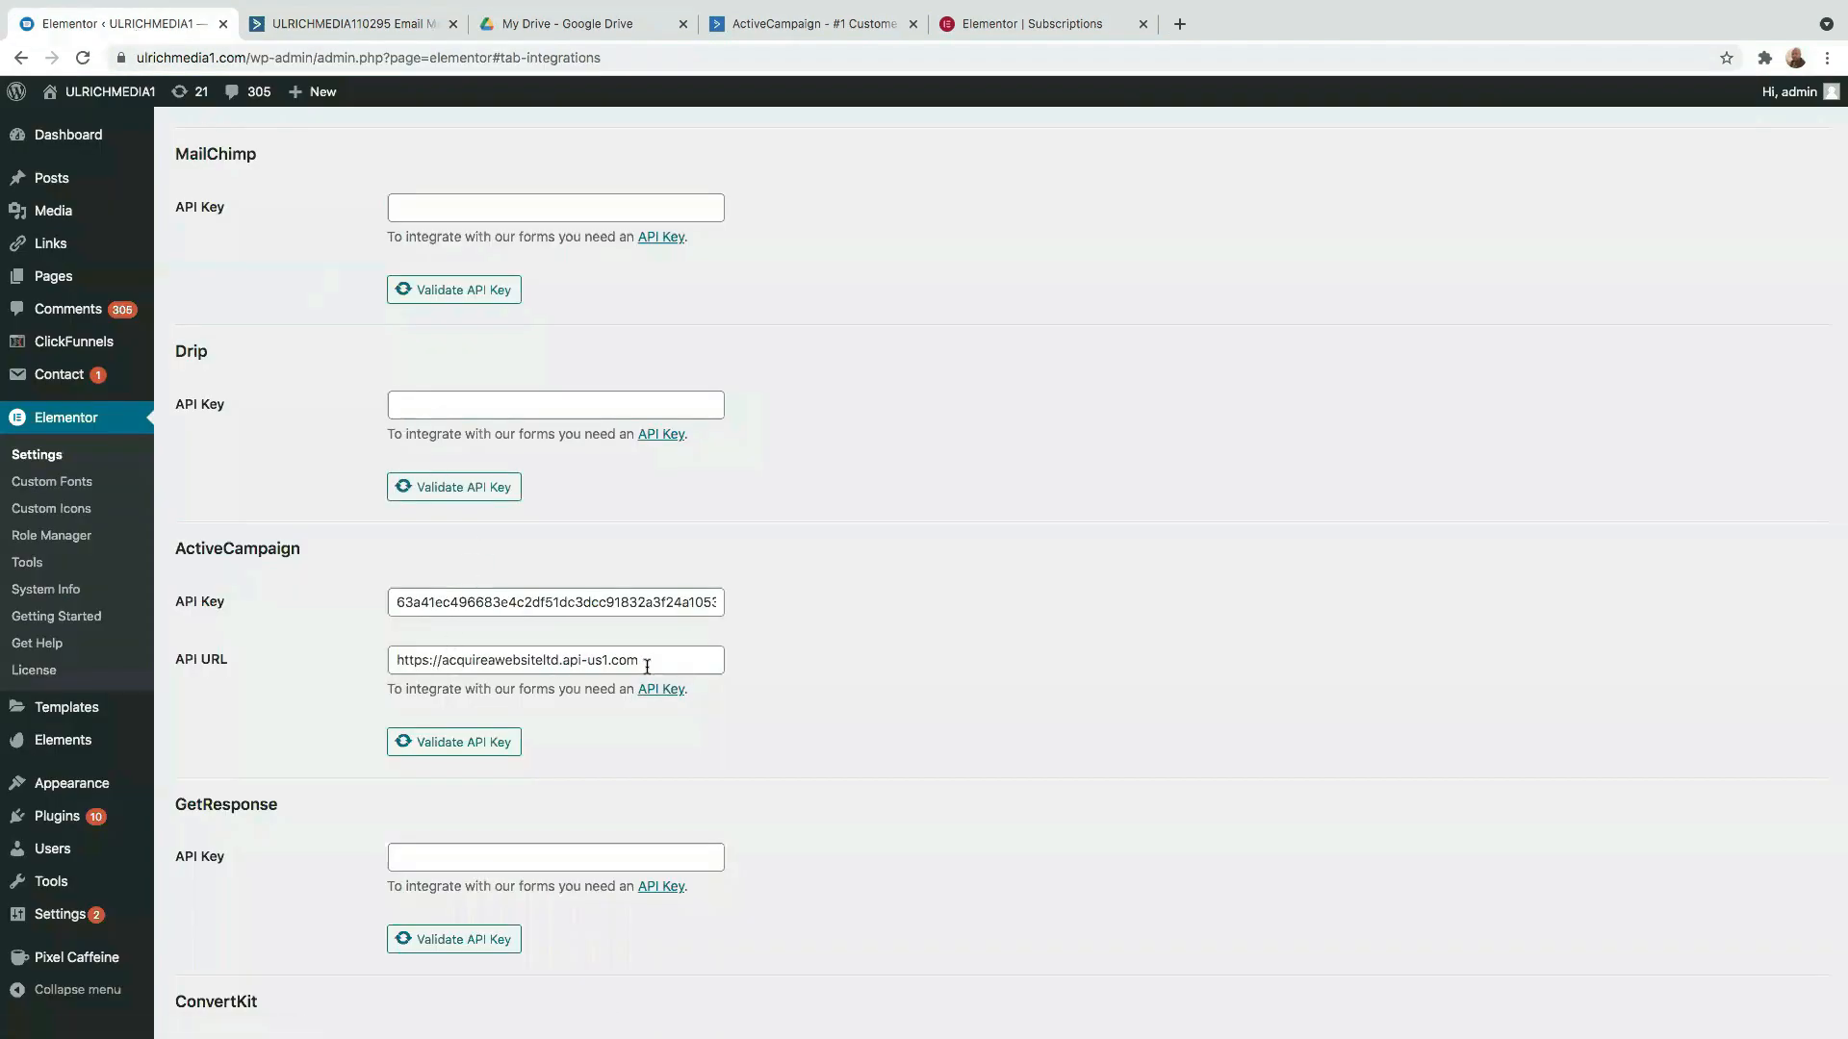
left_click(332, 26)
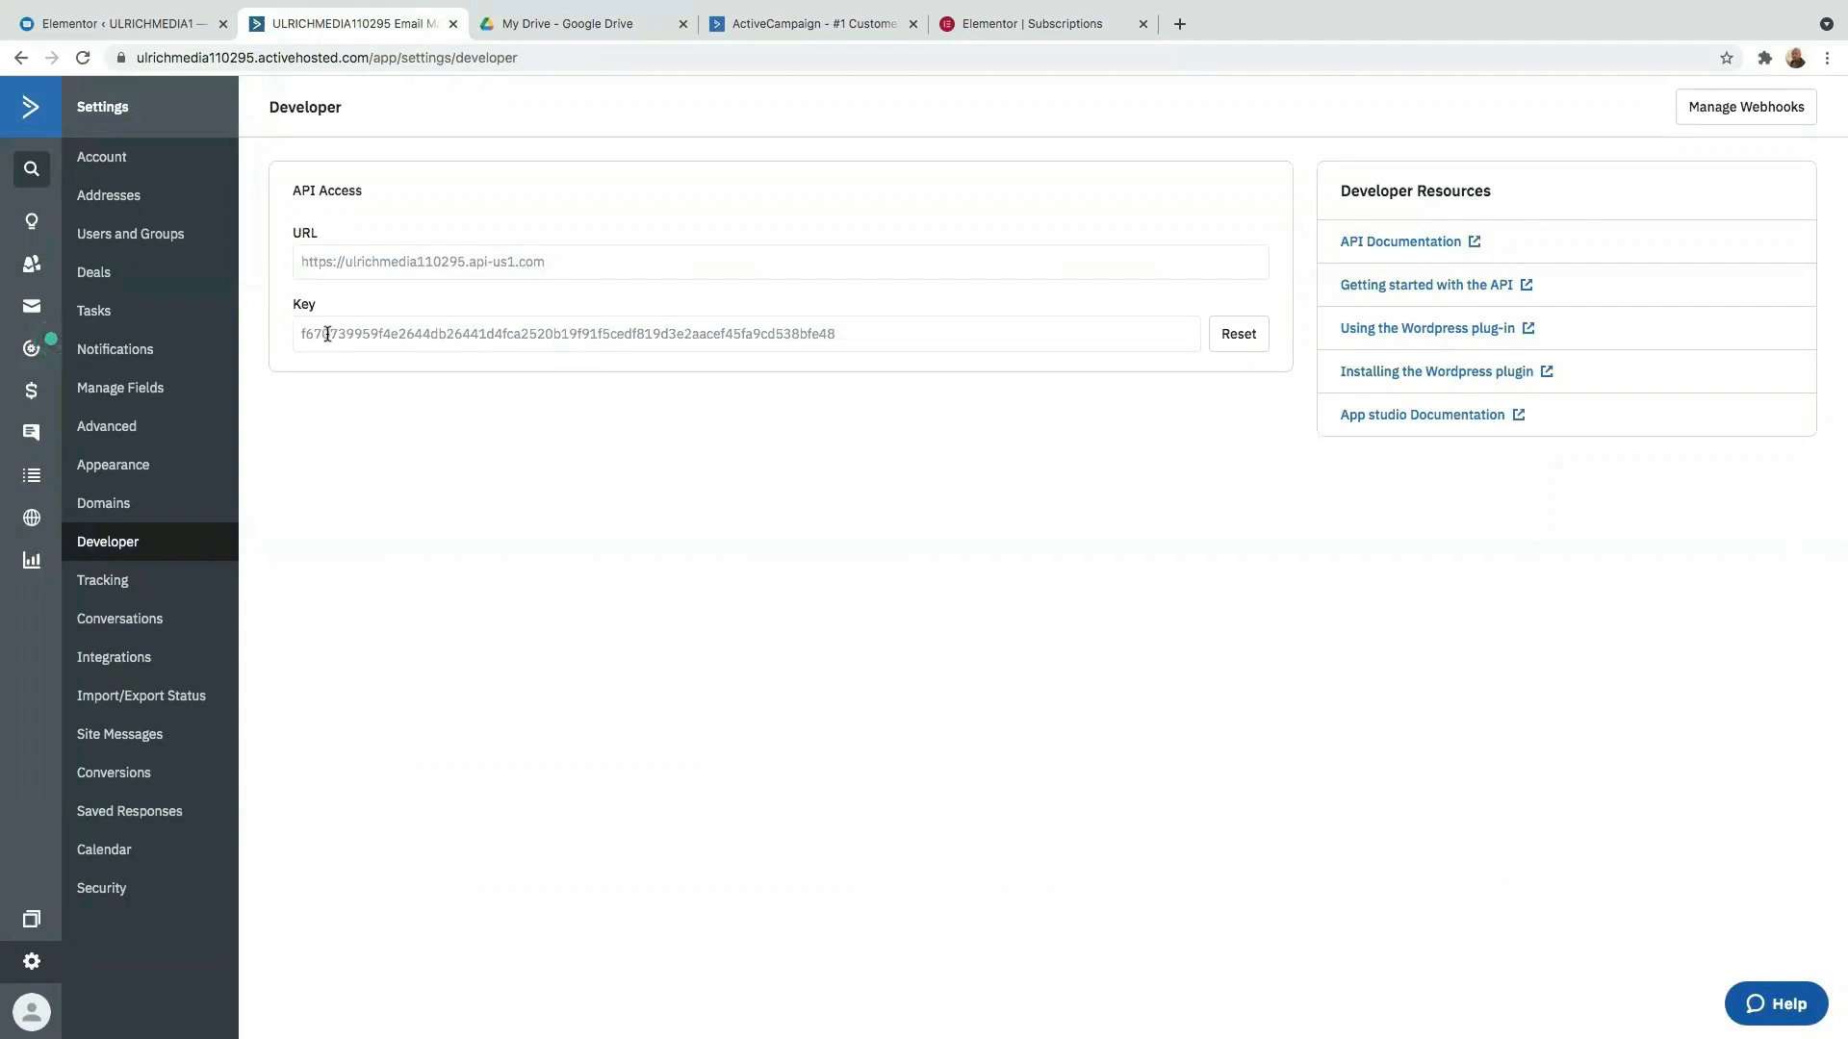
left_click(35, 12)
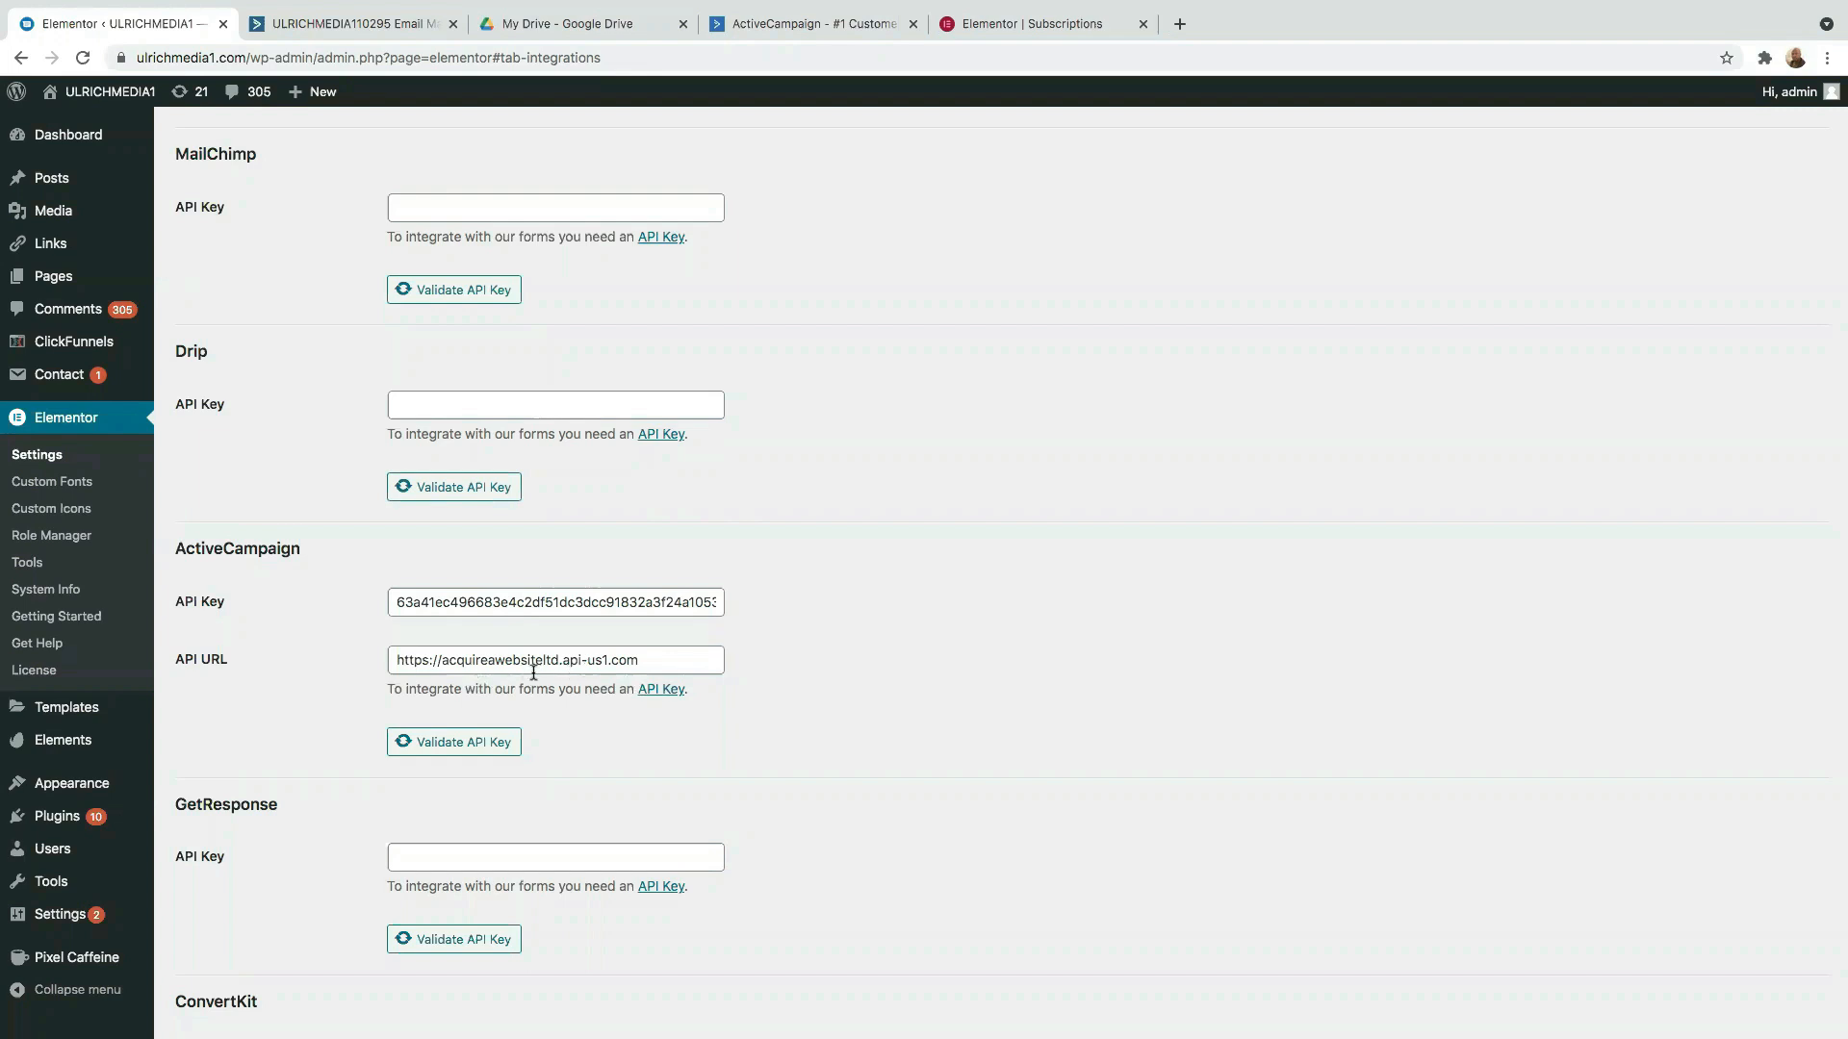
scroll(265, 698, "down", 10)
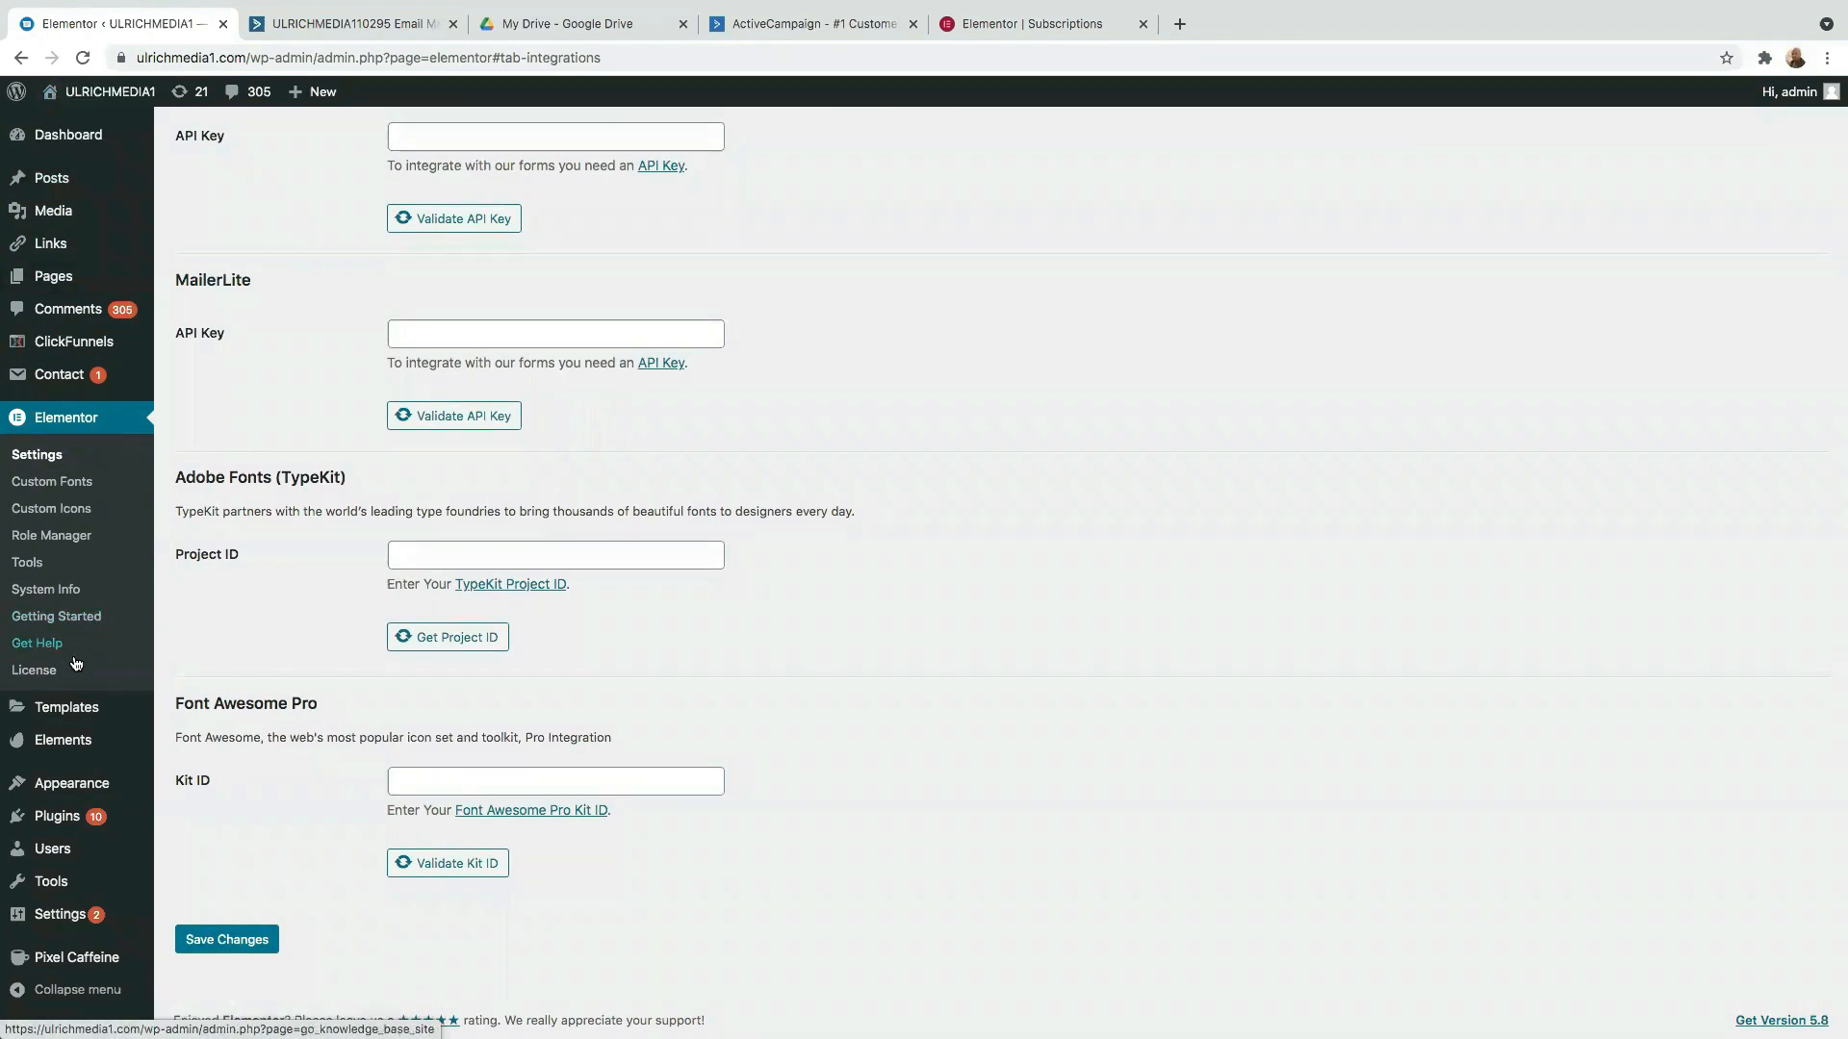
scroll(306, 623, "up", 20)
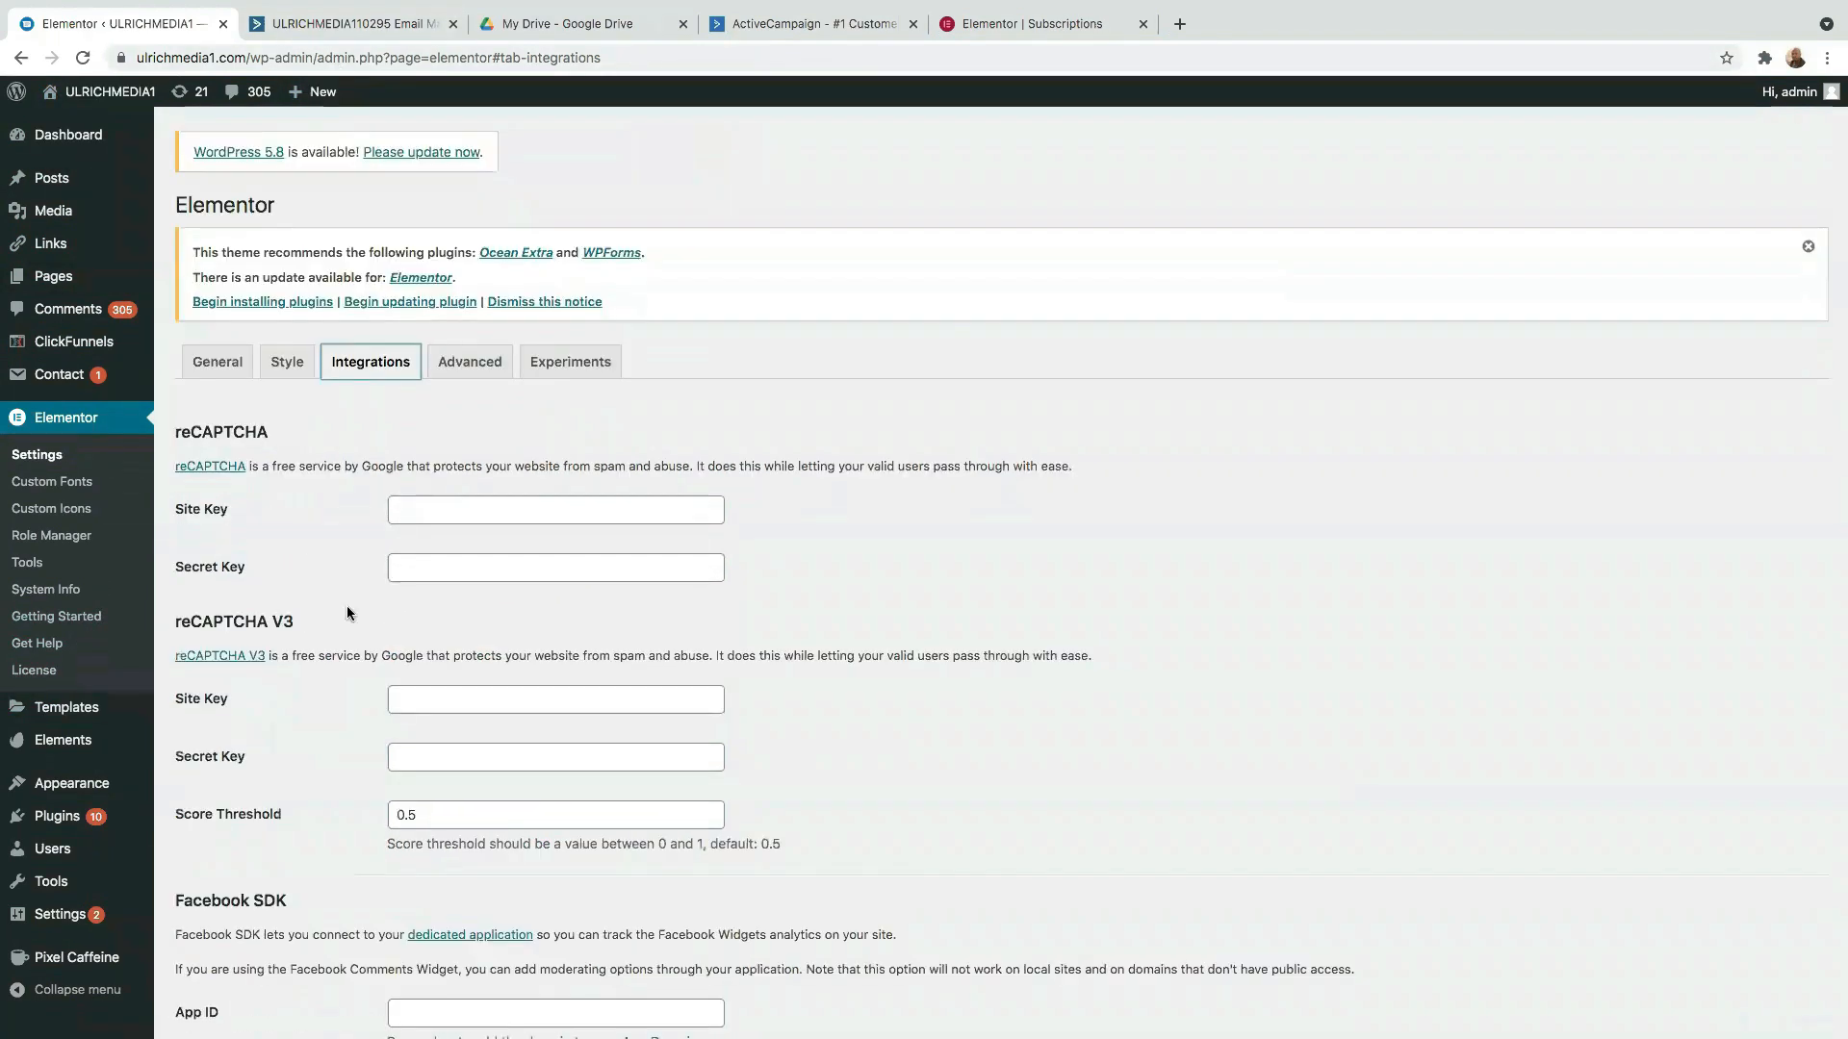
scroll(269, 591, "down", 4)
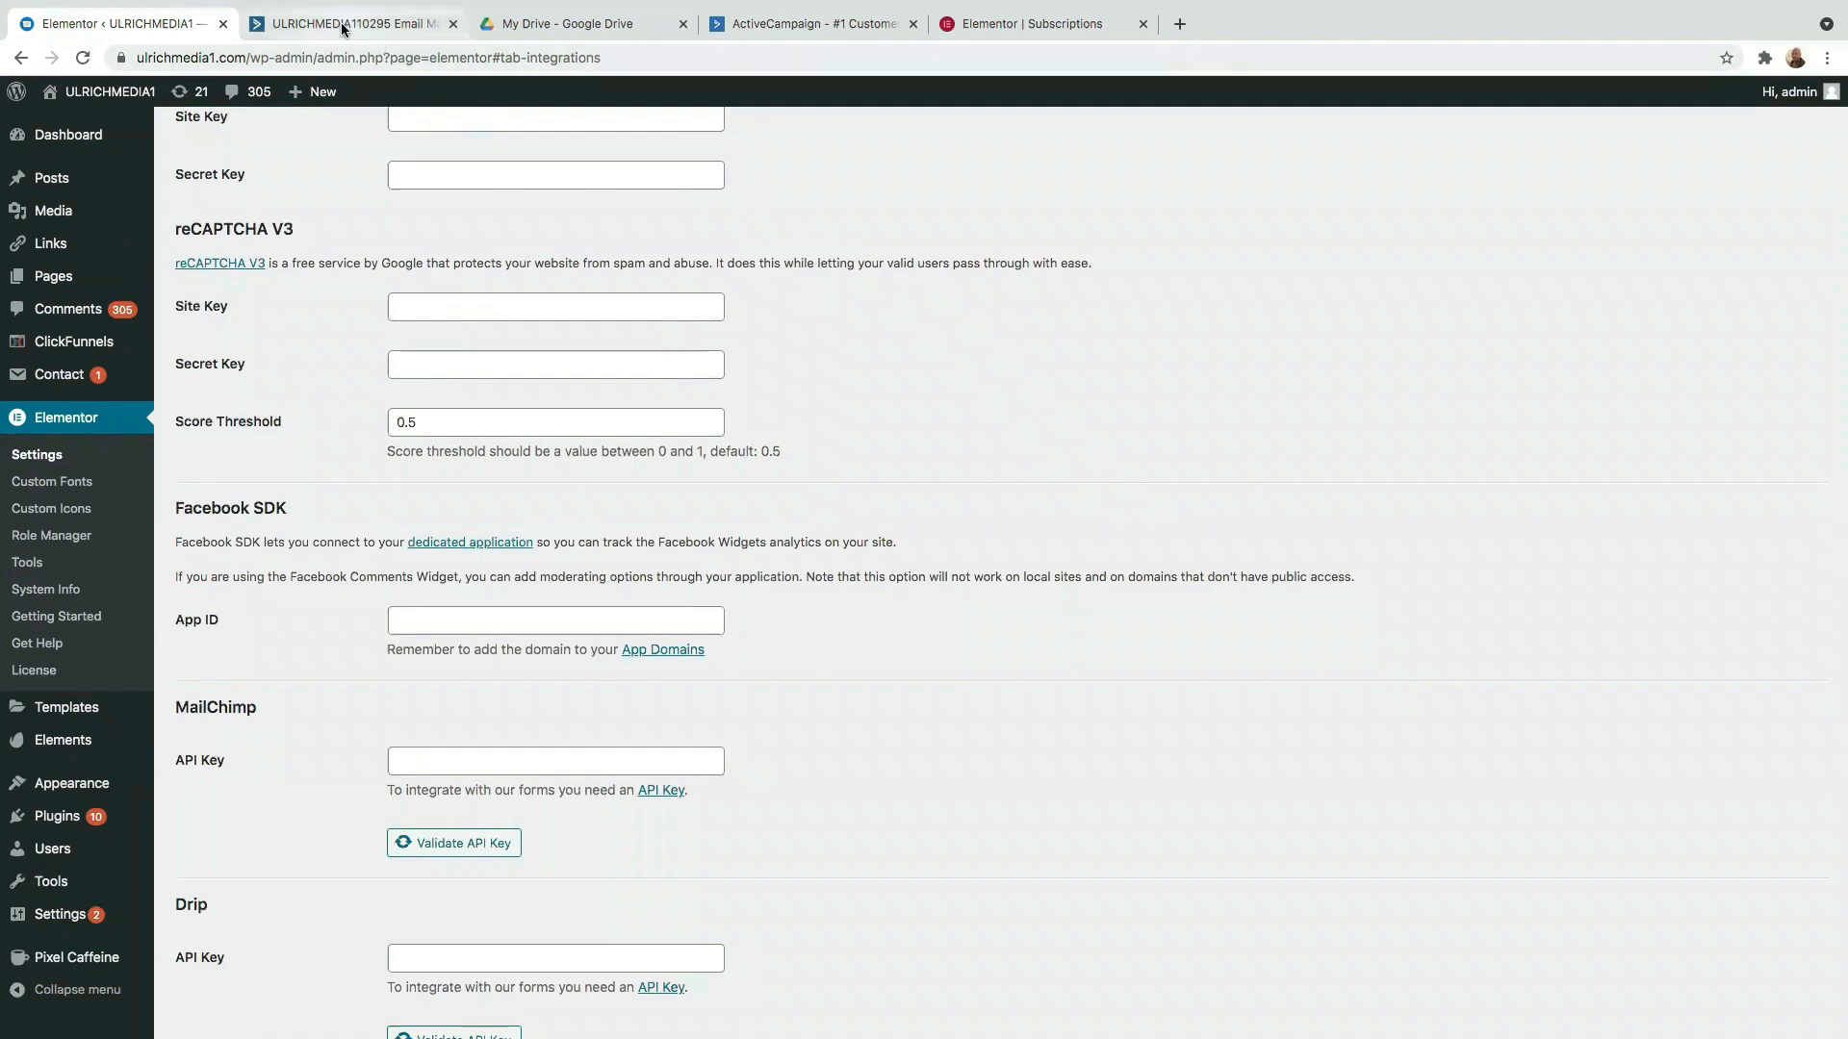
left_click(341, 24)
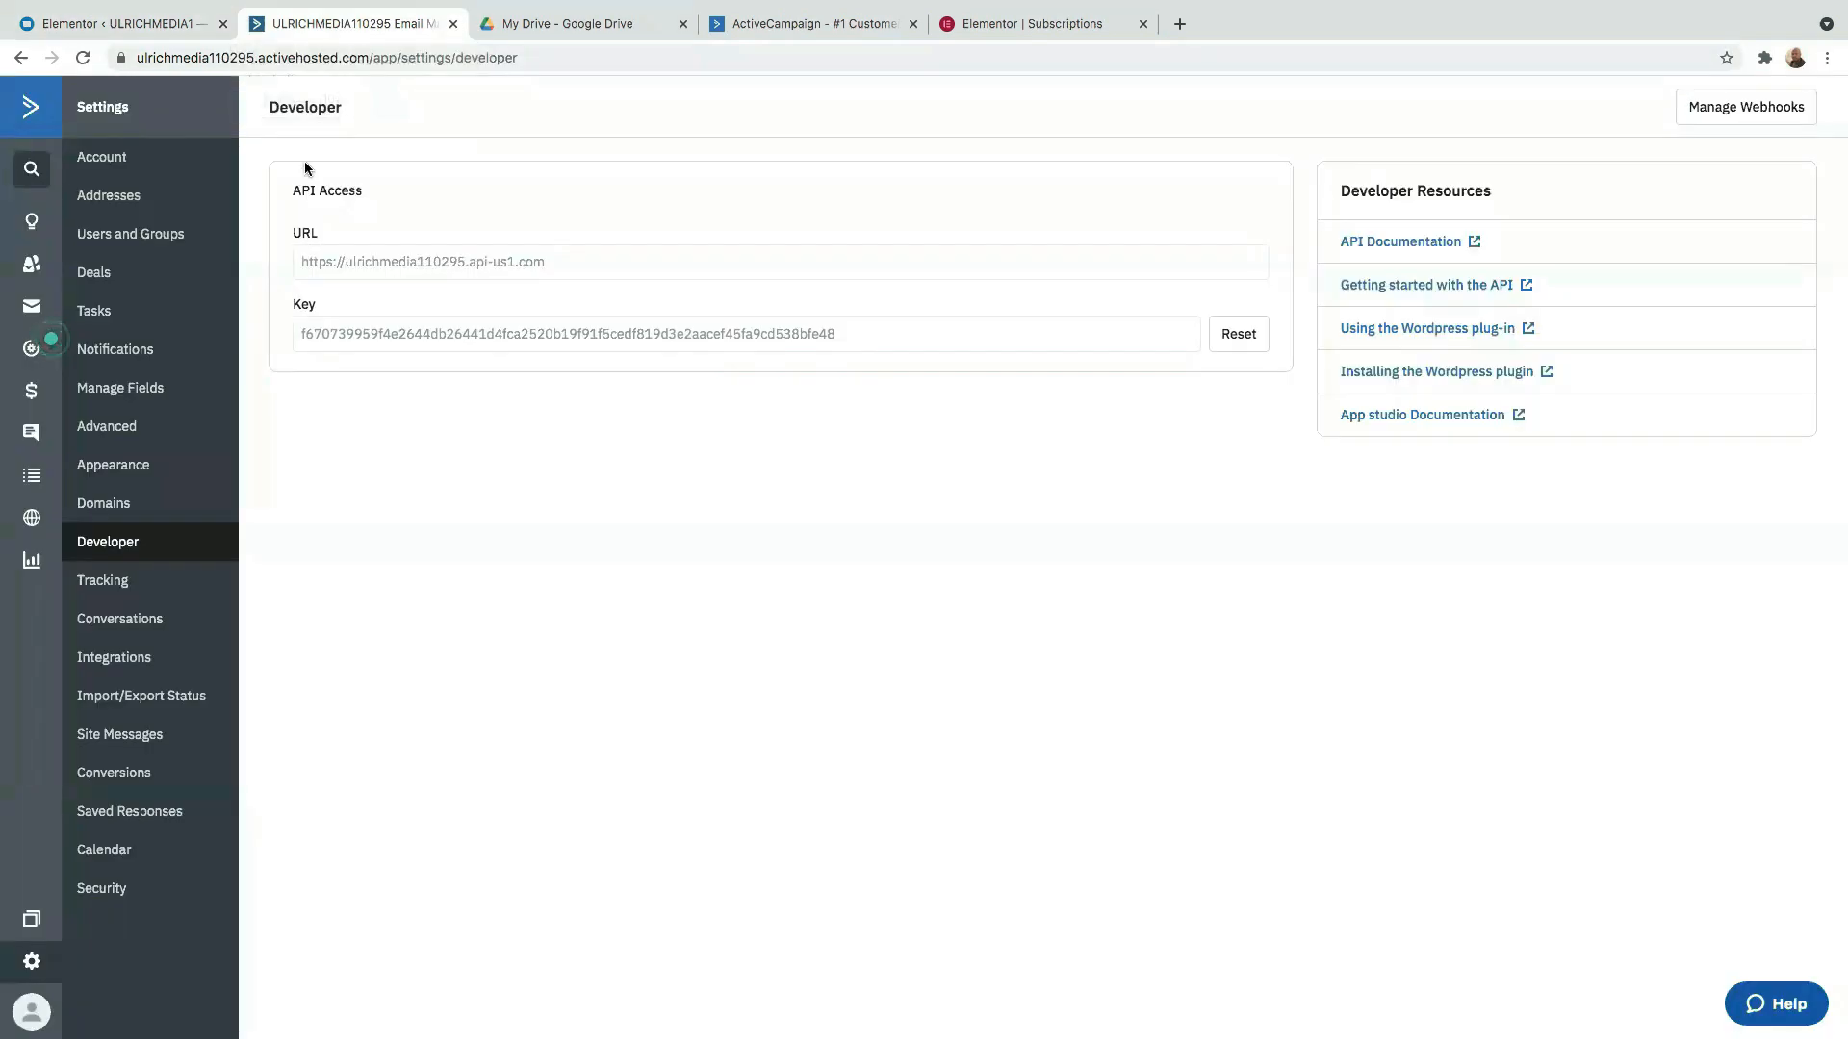
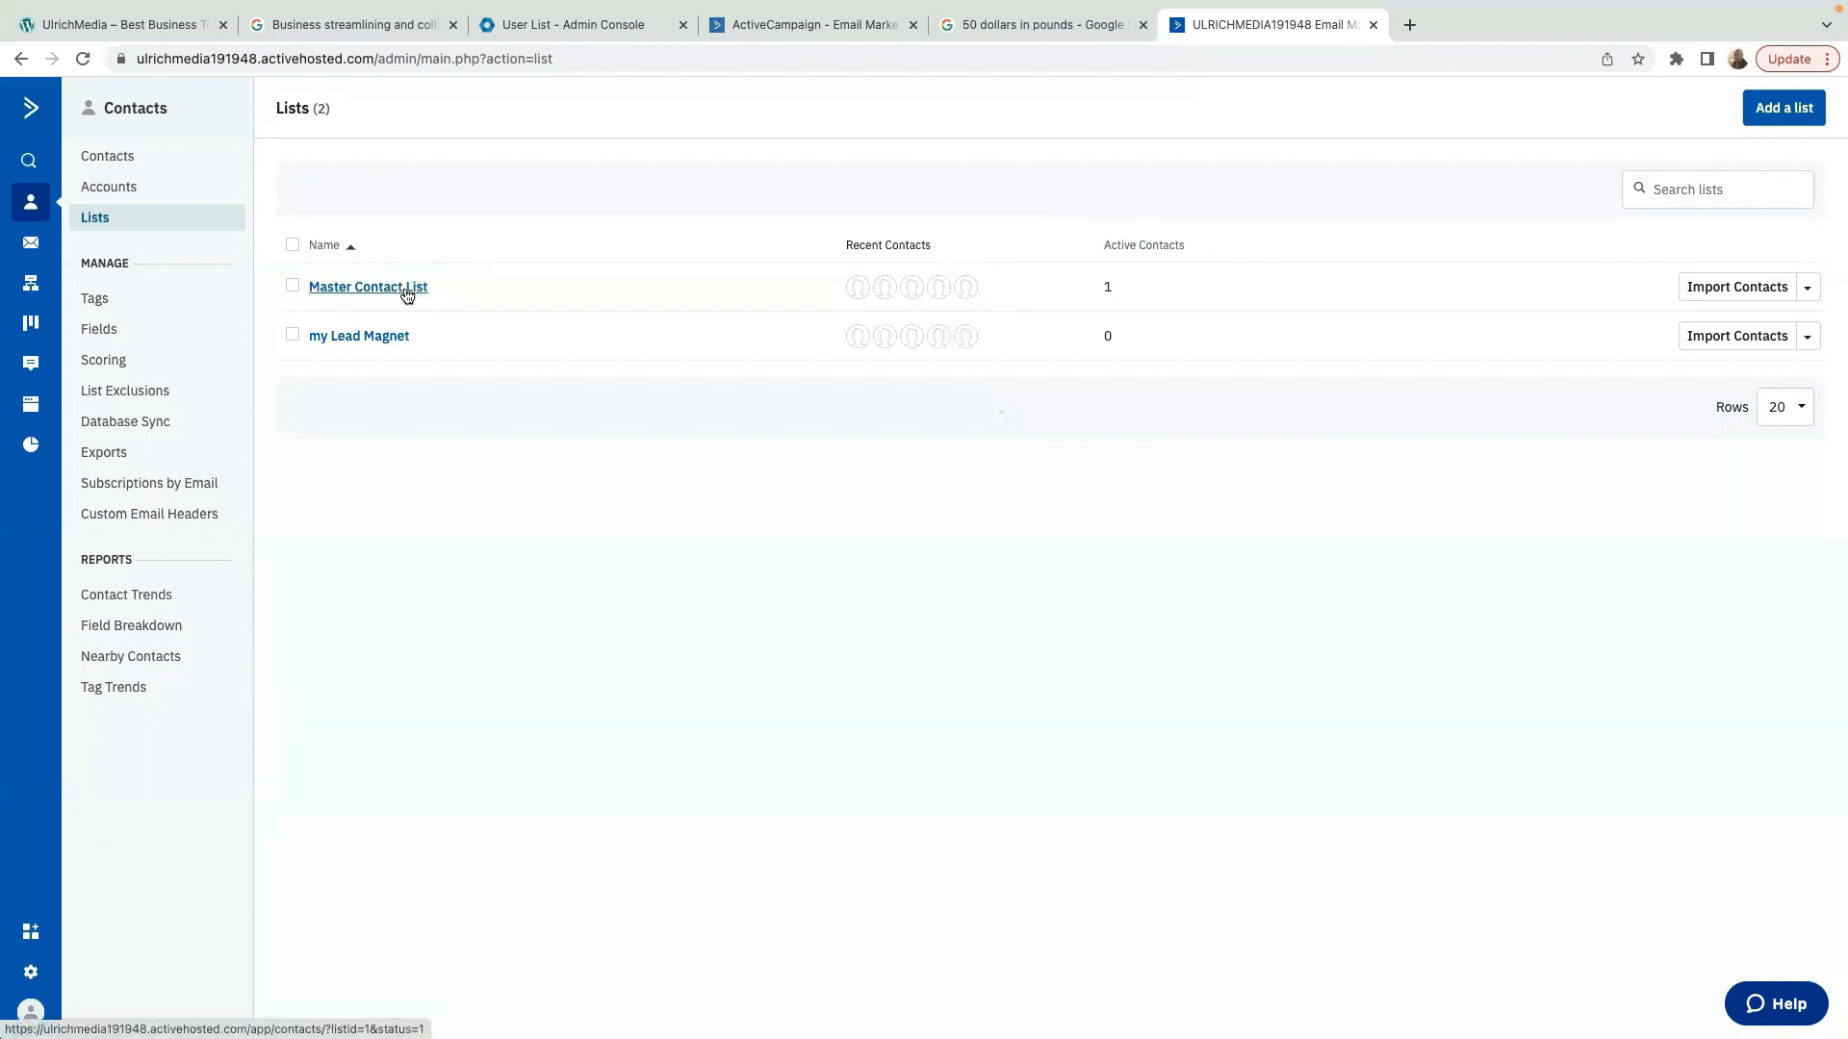
Examine the contact lists and open the contact import options for the my Lead Magnet list.
left_click(293, 285)
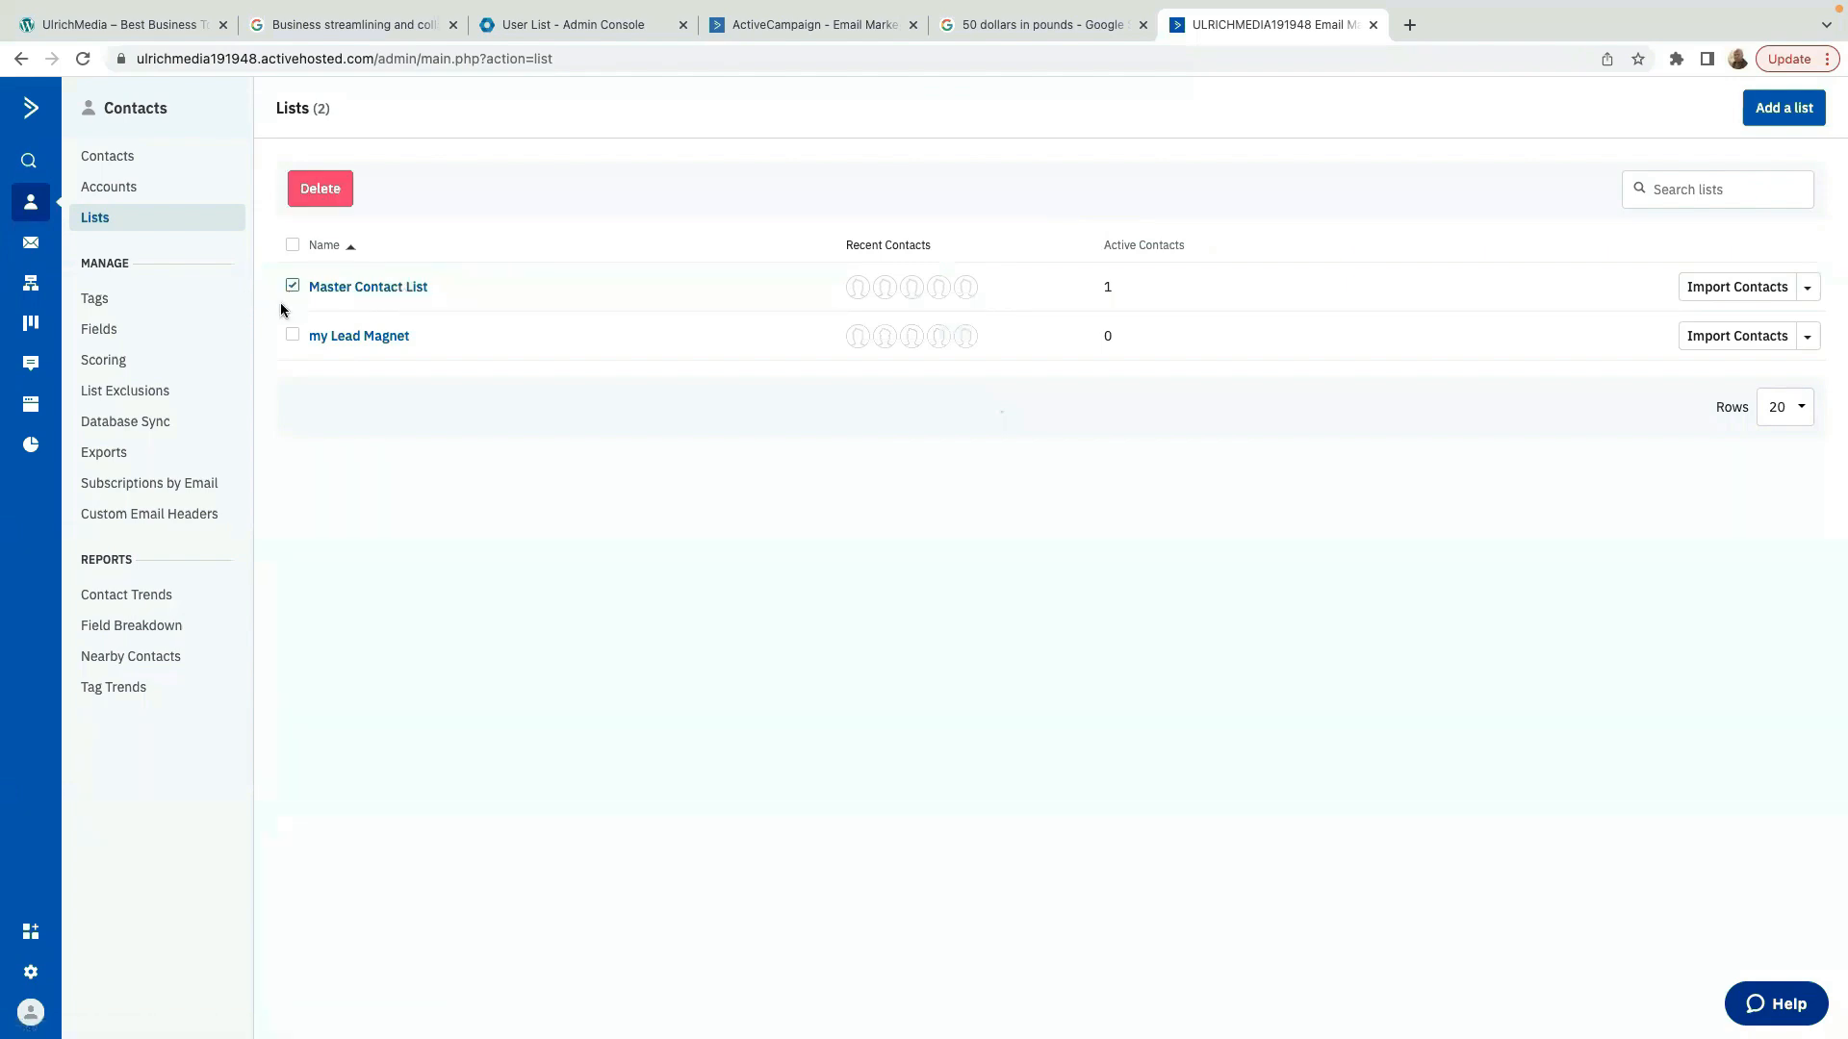
left_click(291, 288)
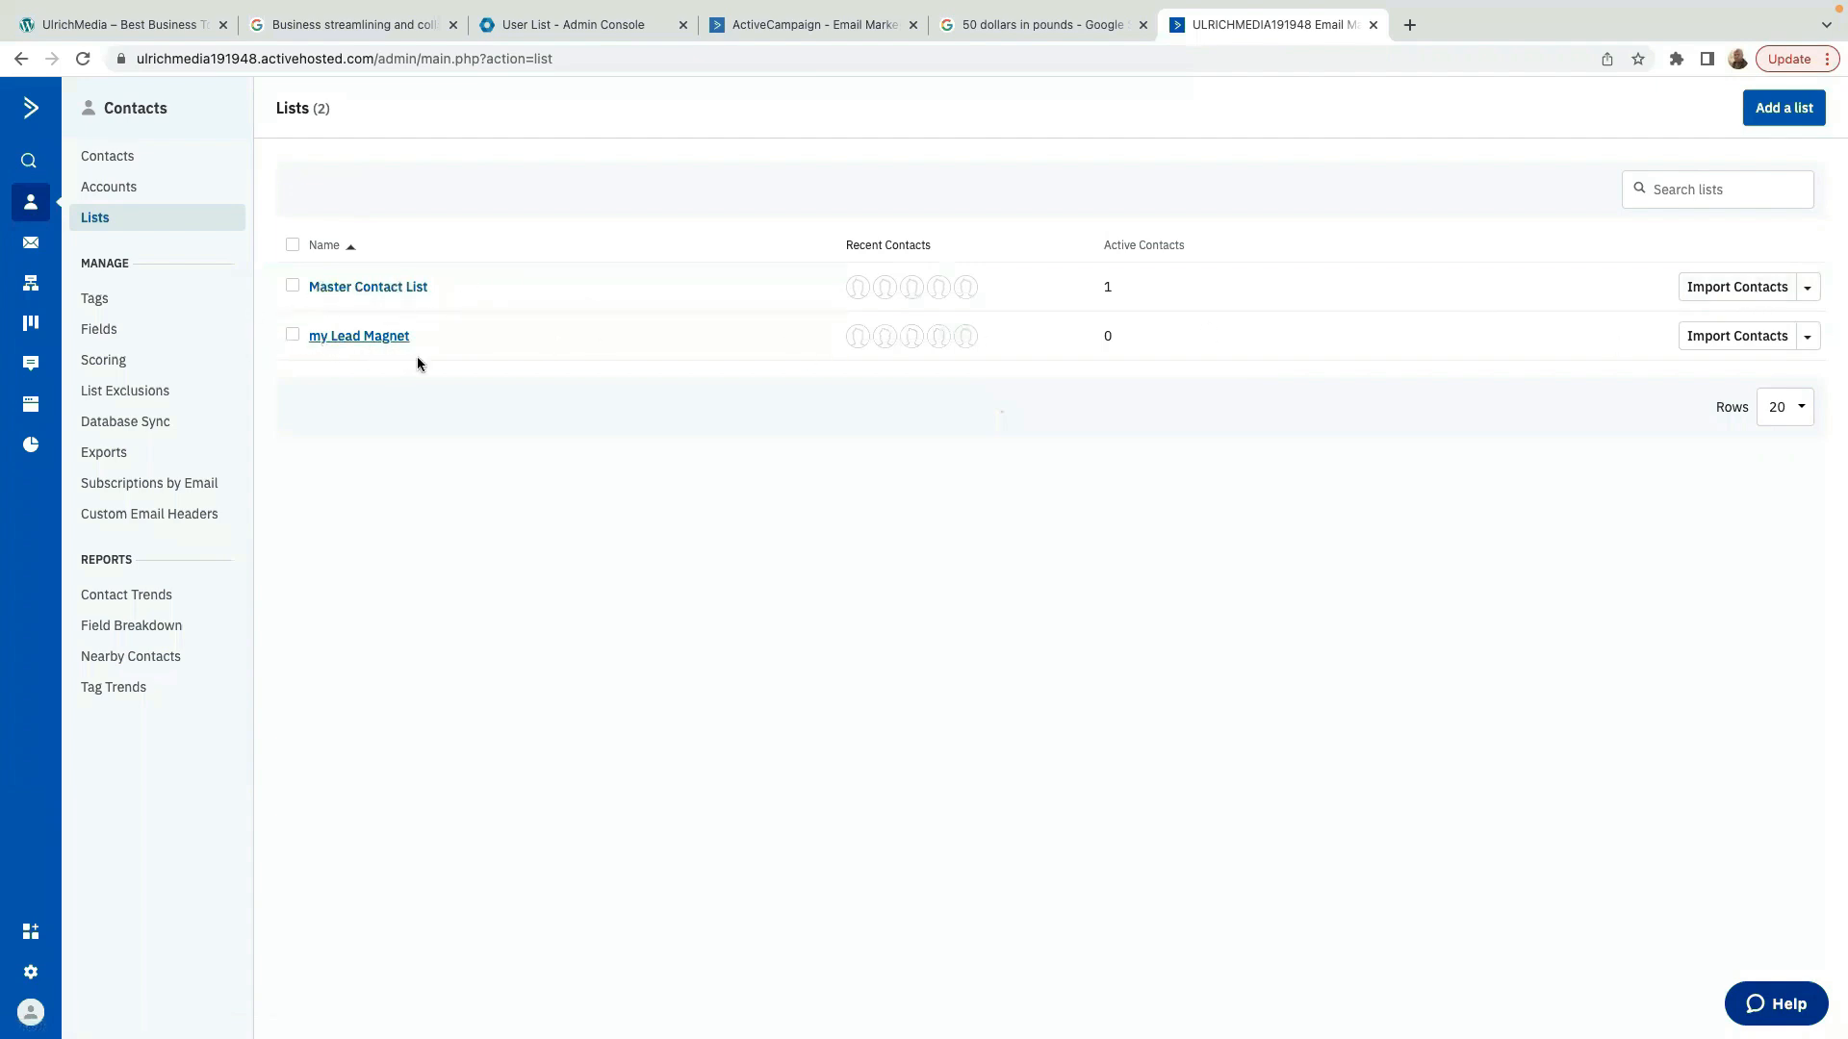
left_click(1732, 343)
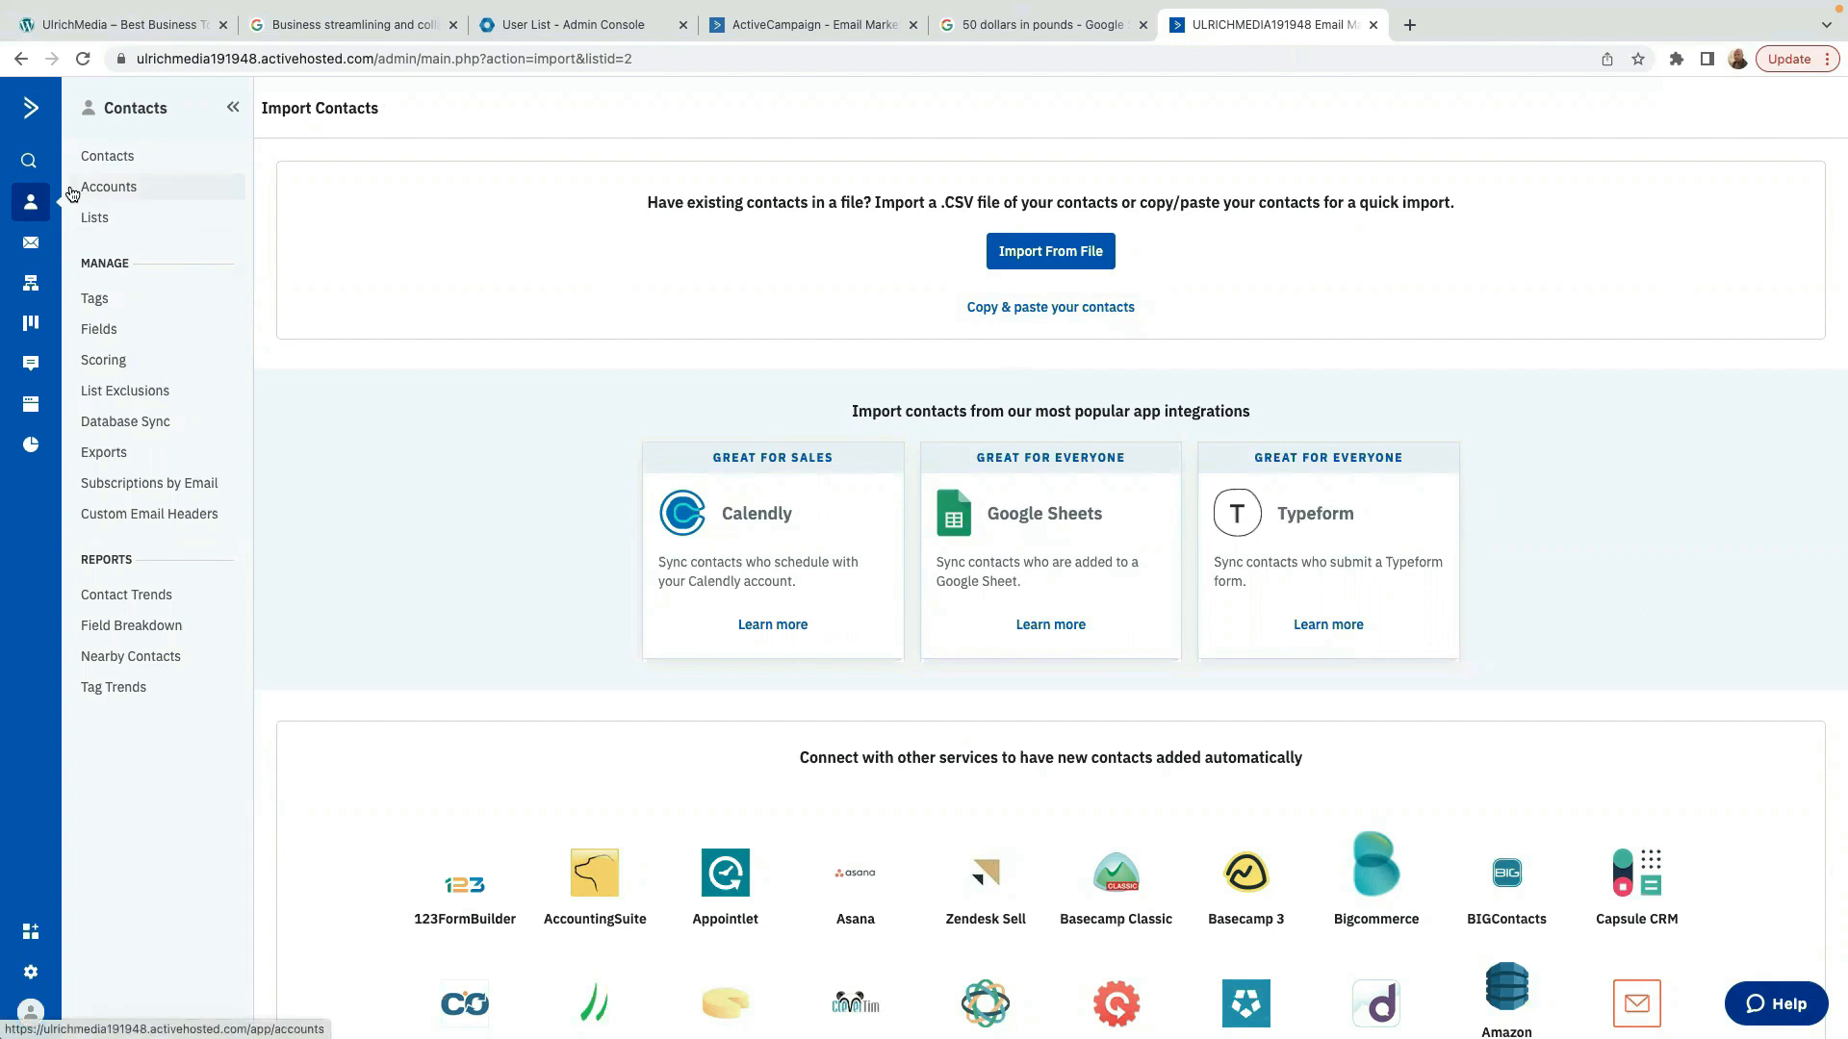
Open the Forms section under Website in ActiveCampaign and start creating a new form.
left_click(27, 110)
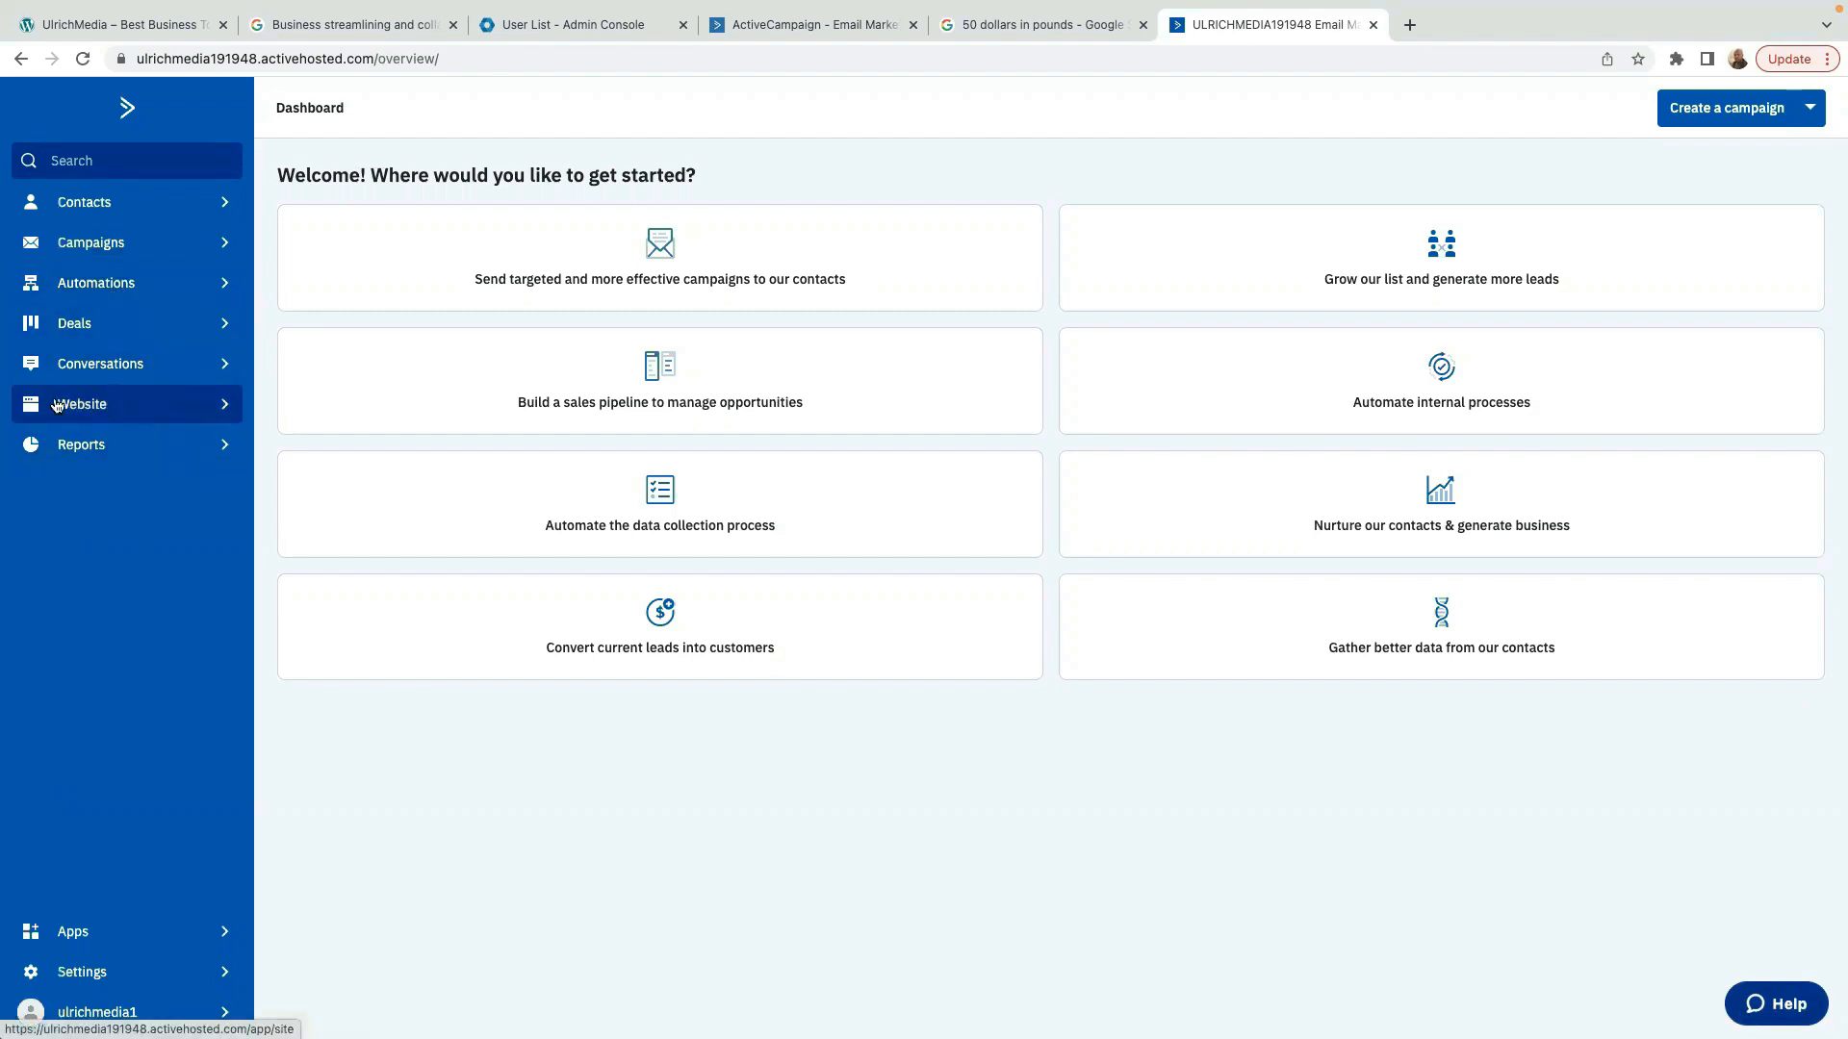
left_click(191, 413)
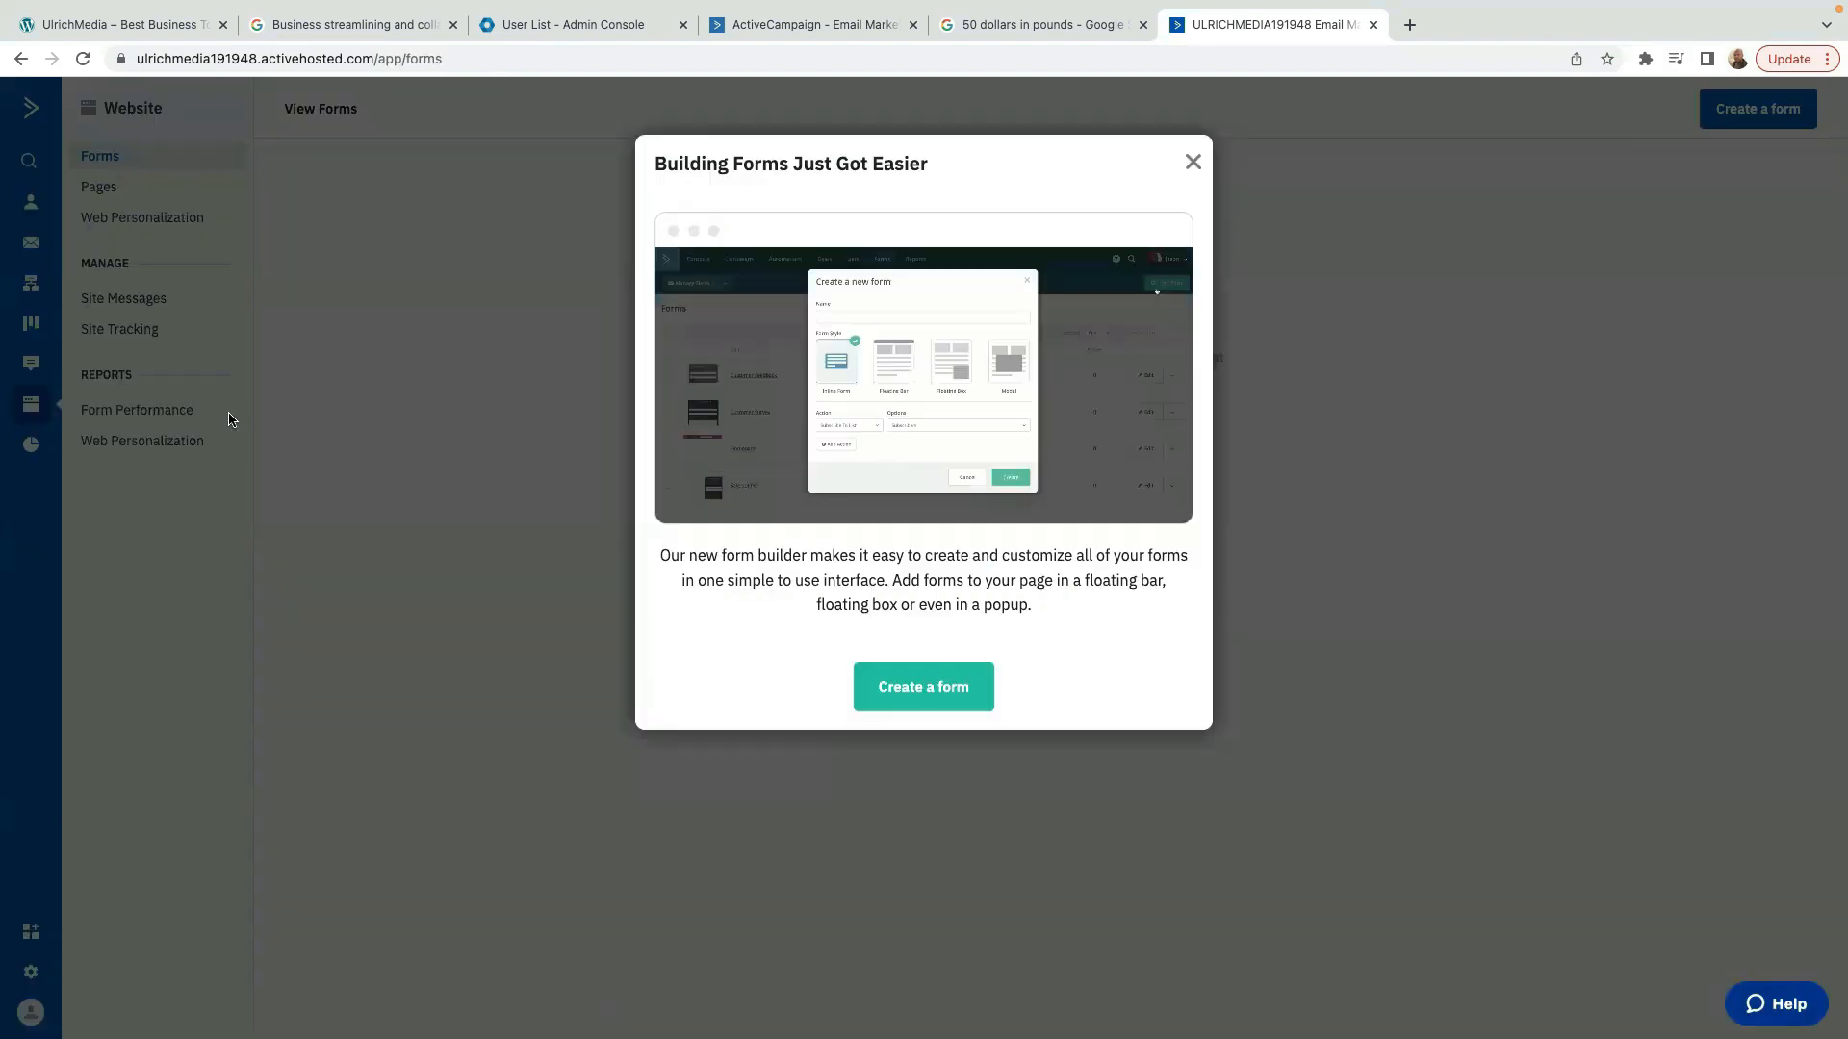
left_click(924, 689)
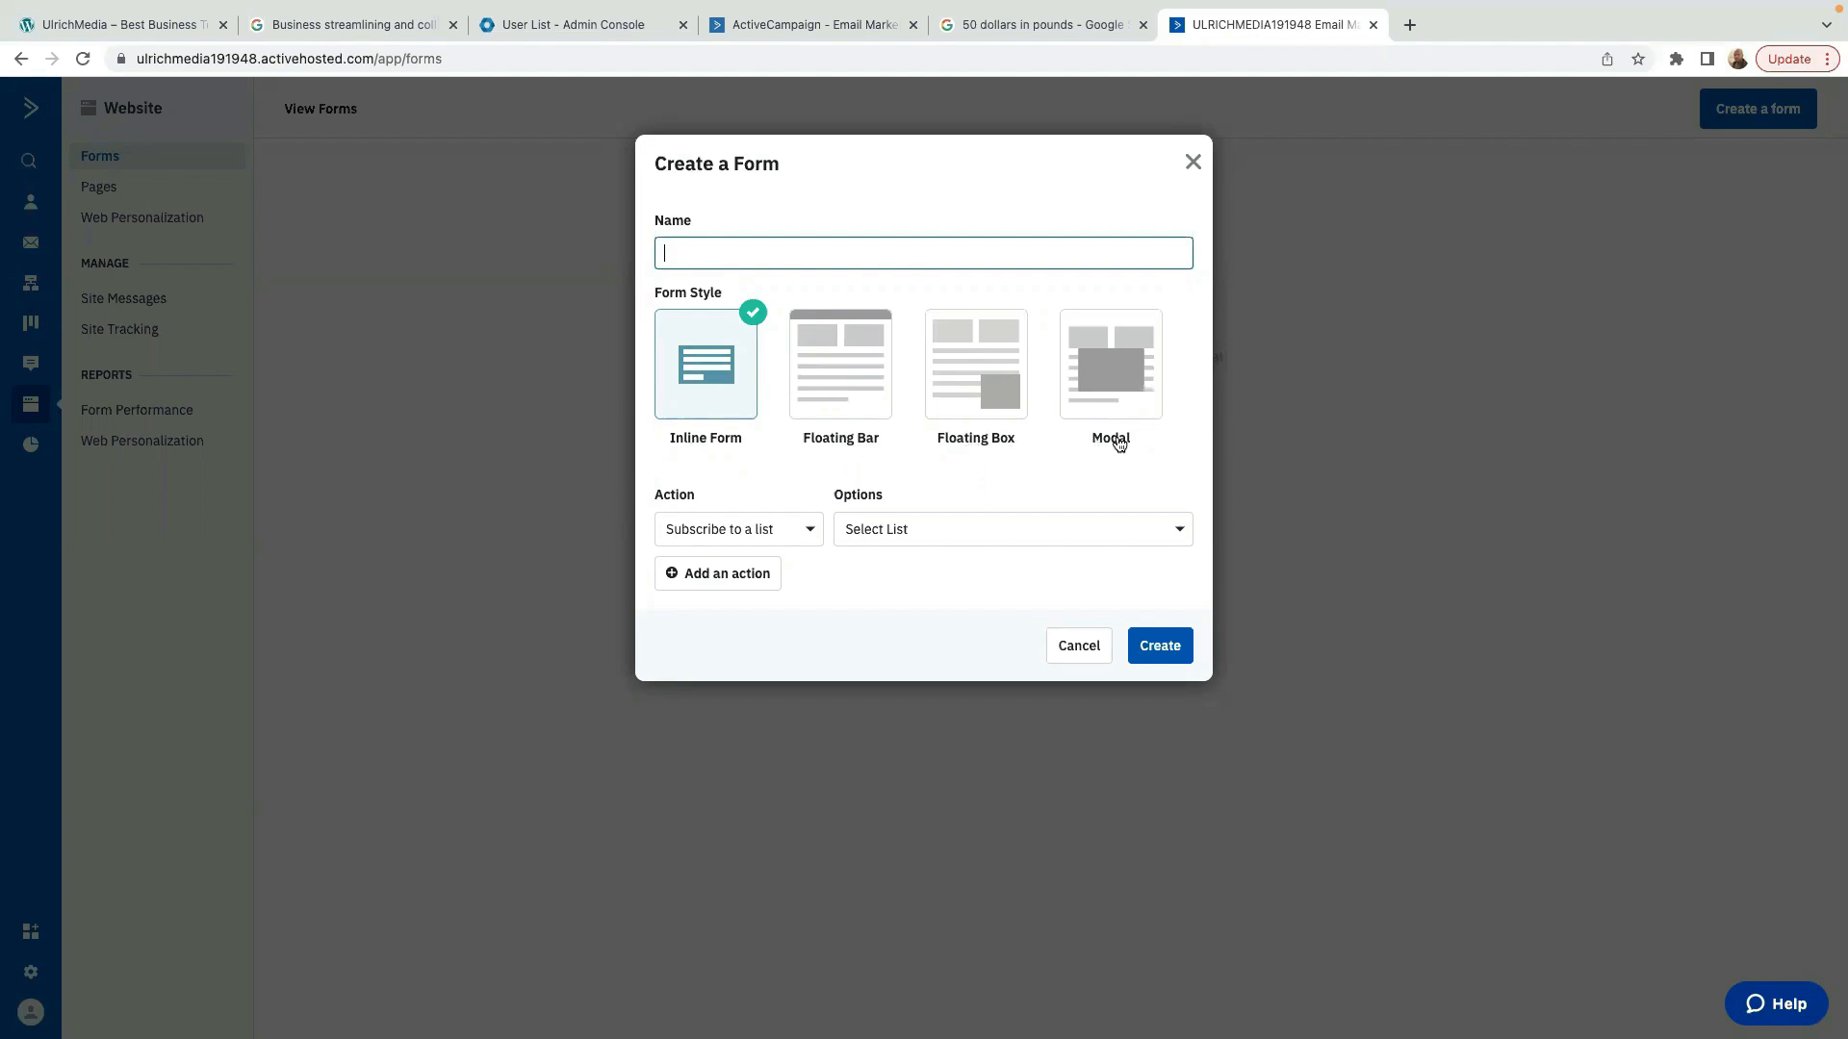
Try out the Floating Bar, Floating Box, Modal and Inline Form styles for the new form.
left_click(861, 378)
left_click(974, 392)
left_click(1081, 395)
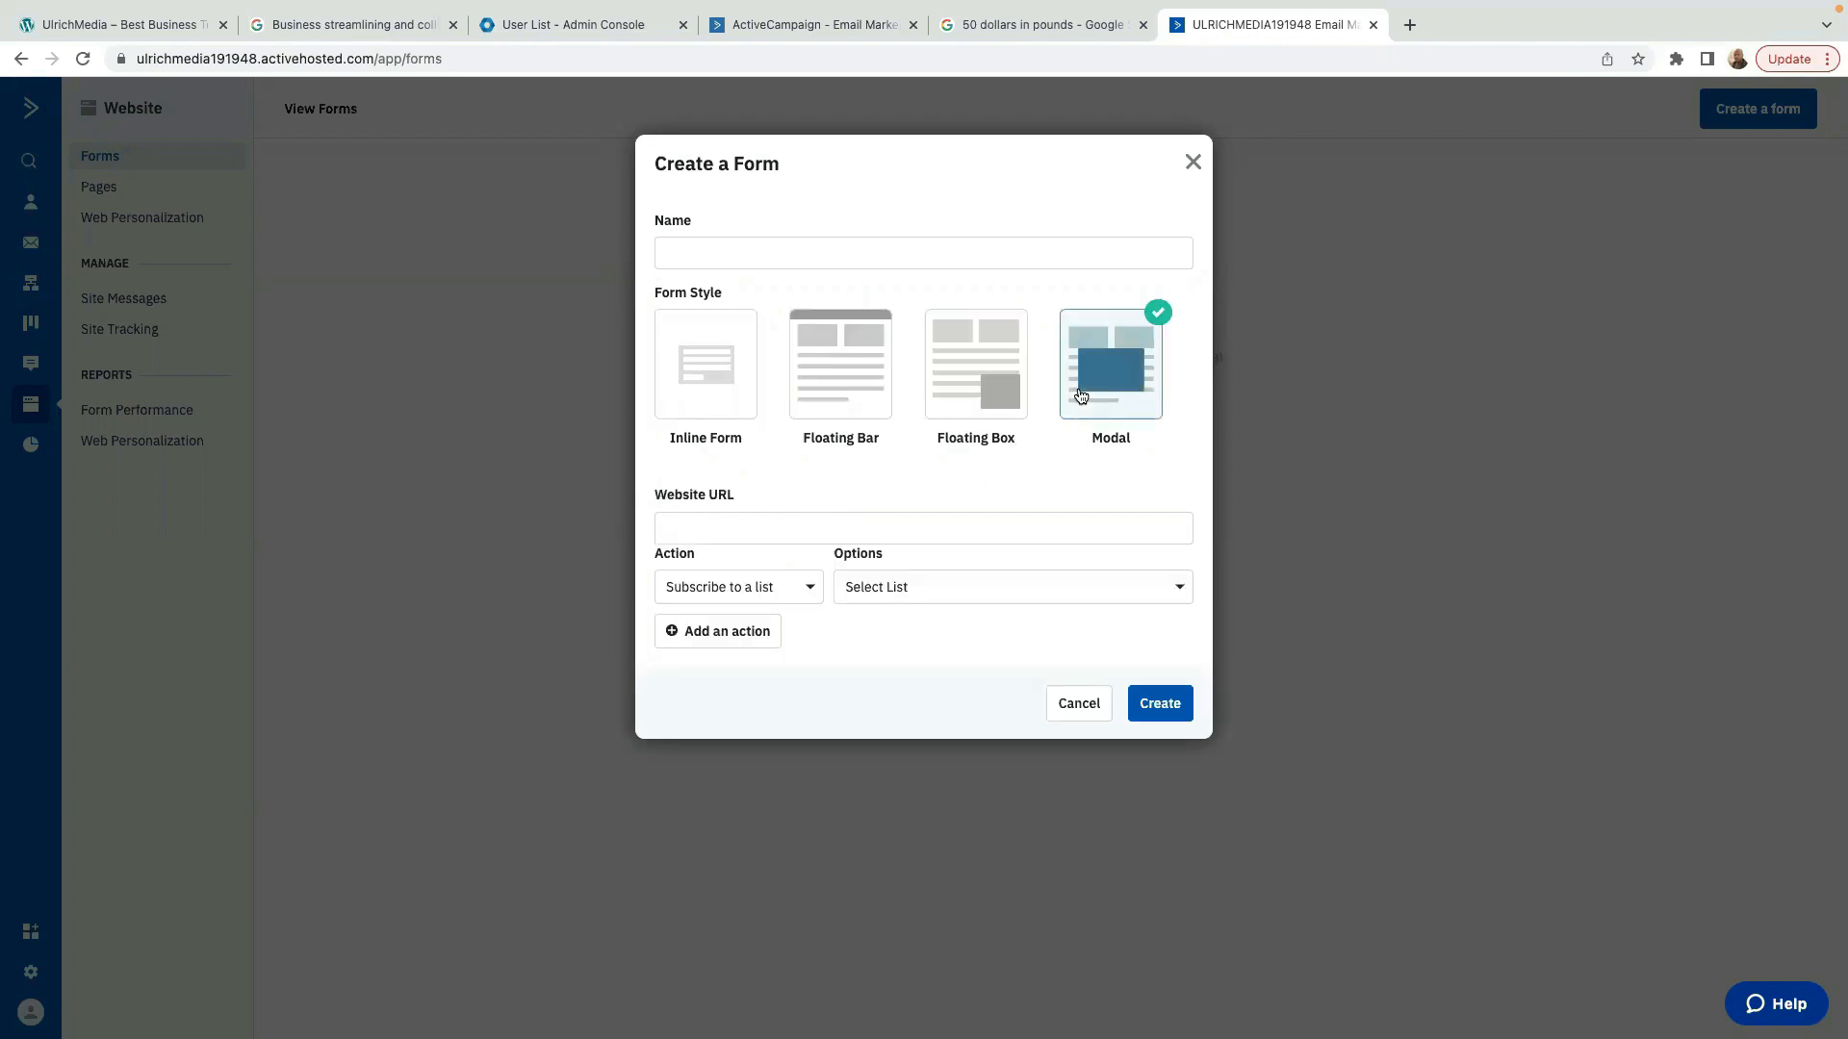
left_click(736, 385)
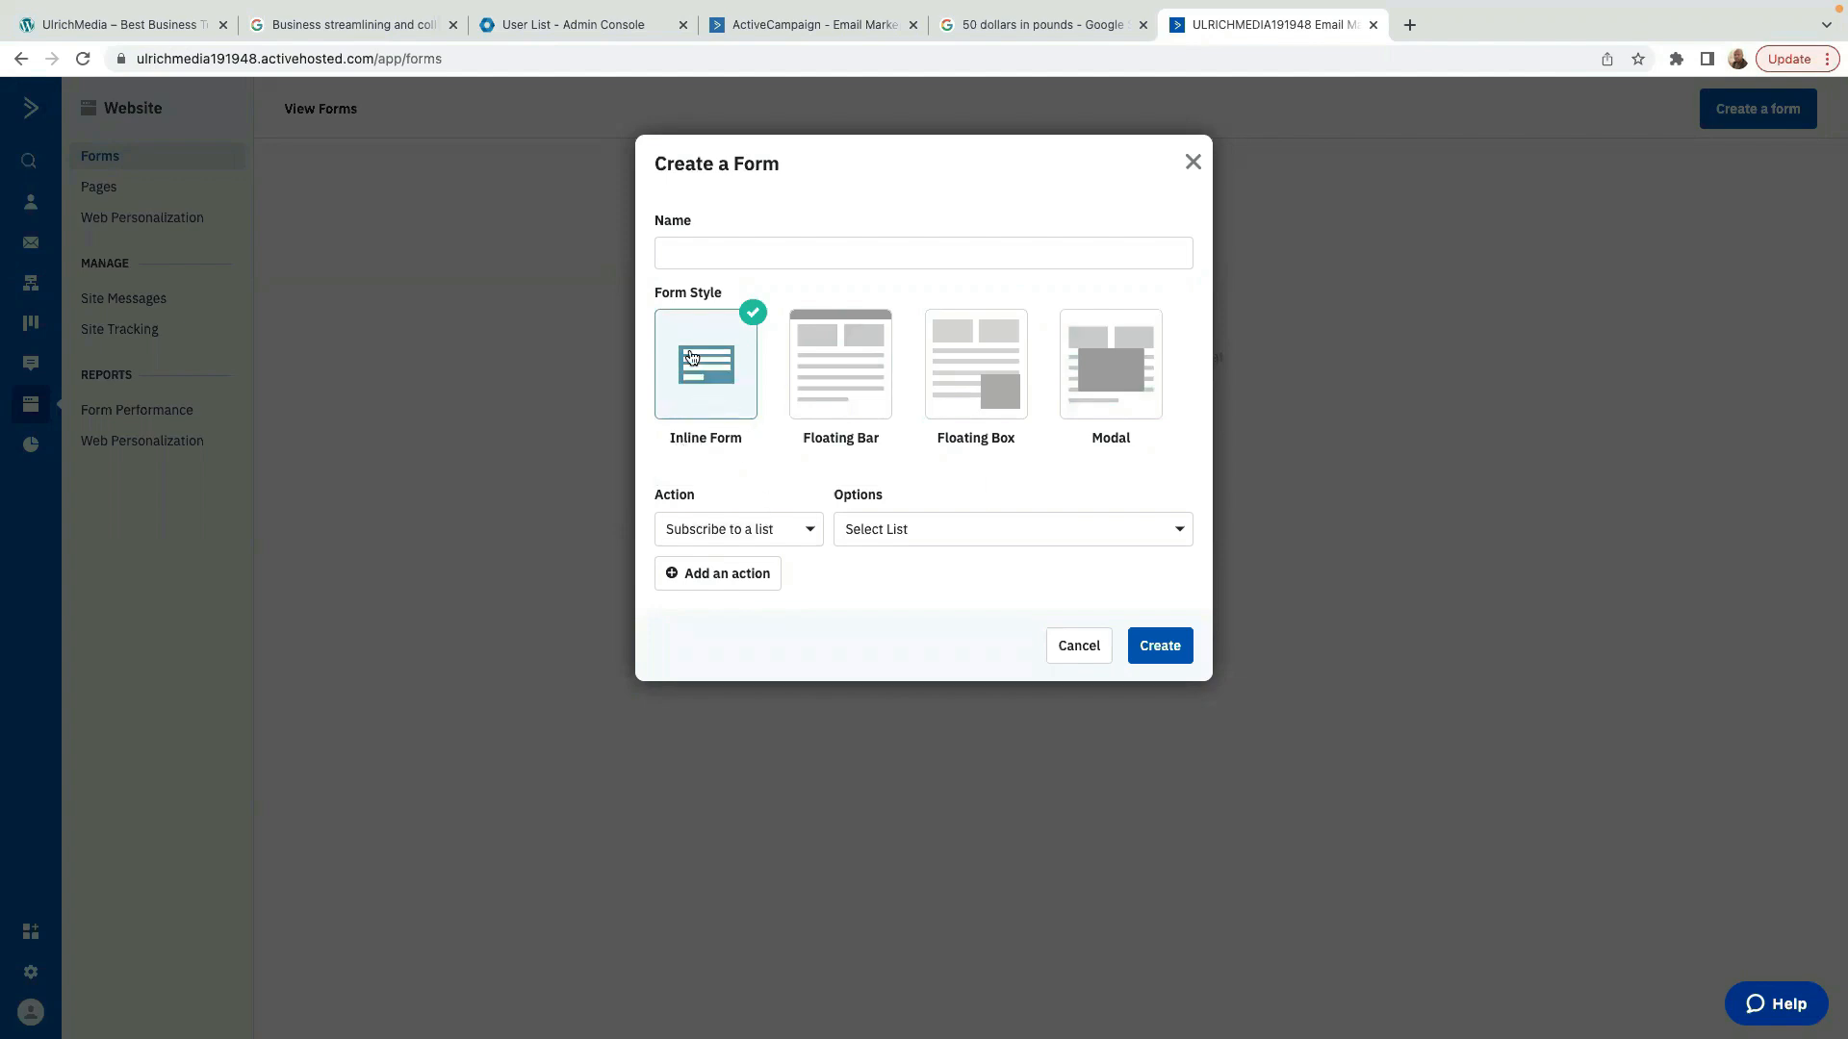
left_click(855, 405)
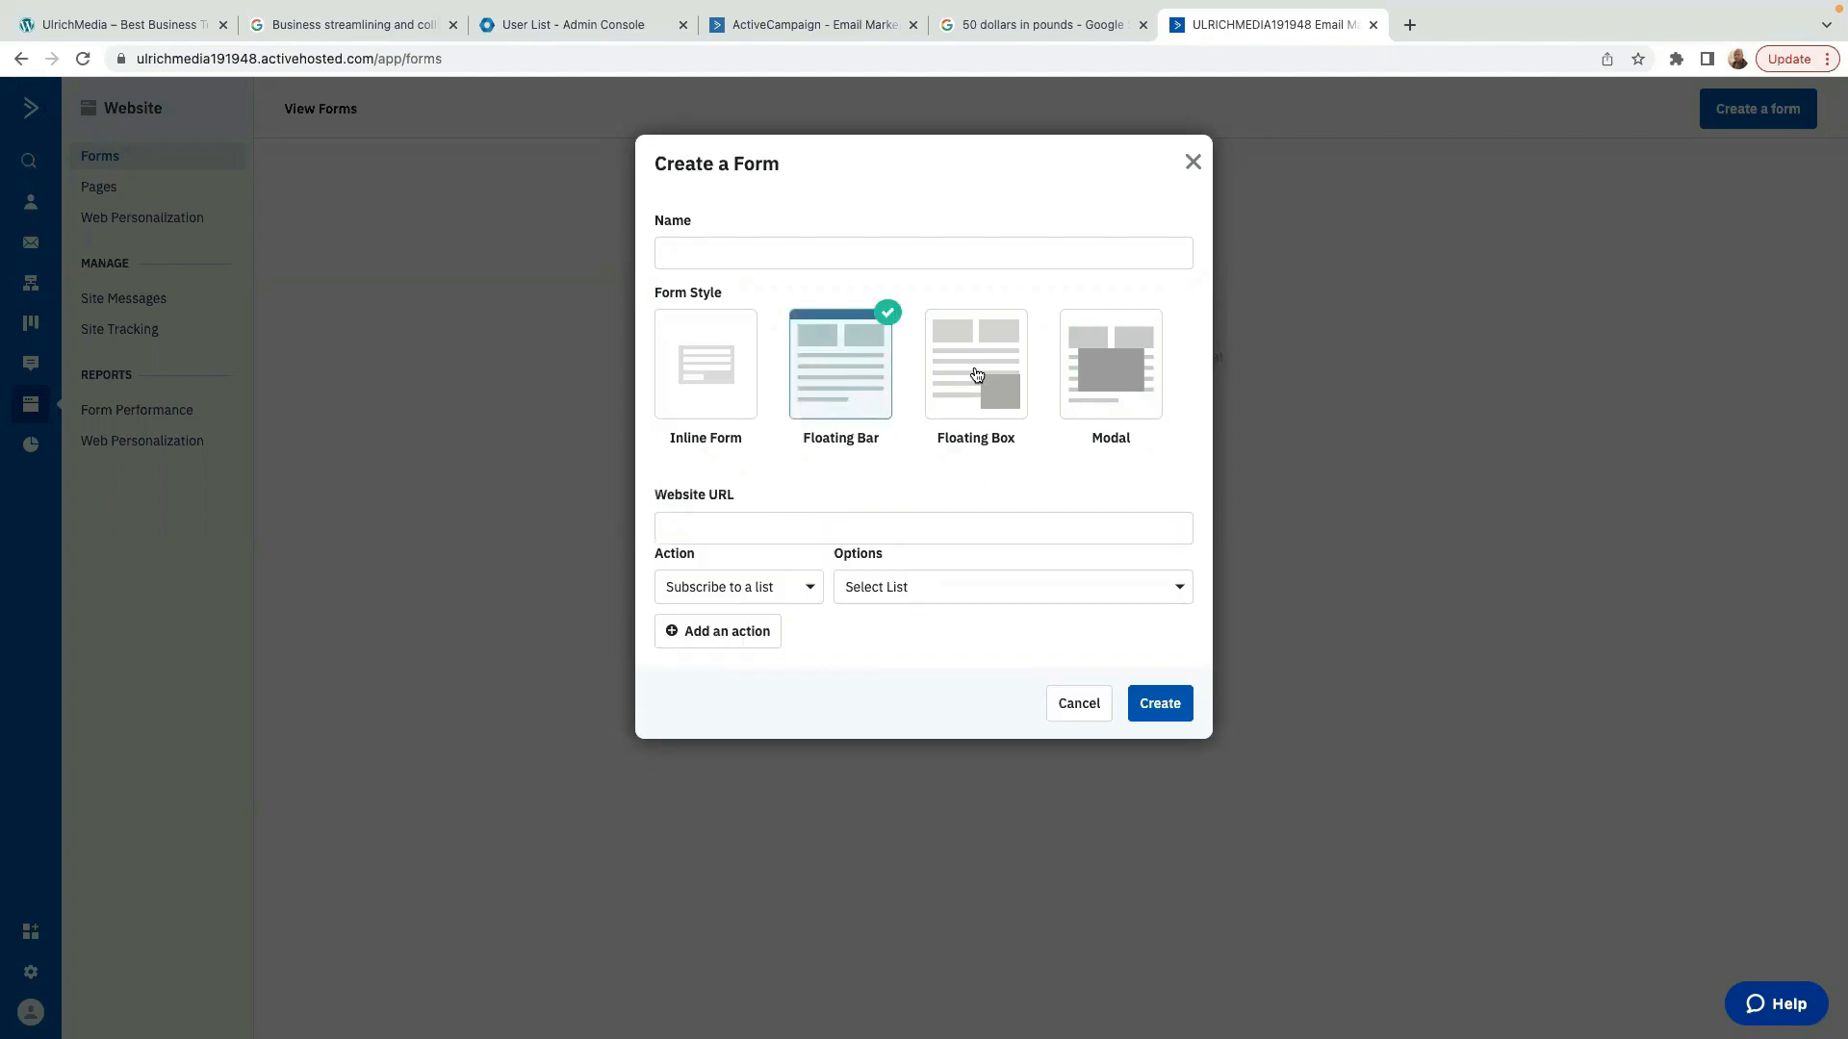
scroll(964, 379, "up", 5)
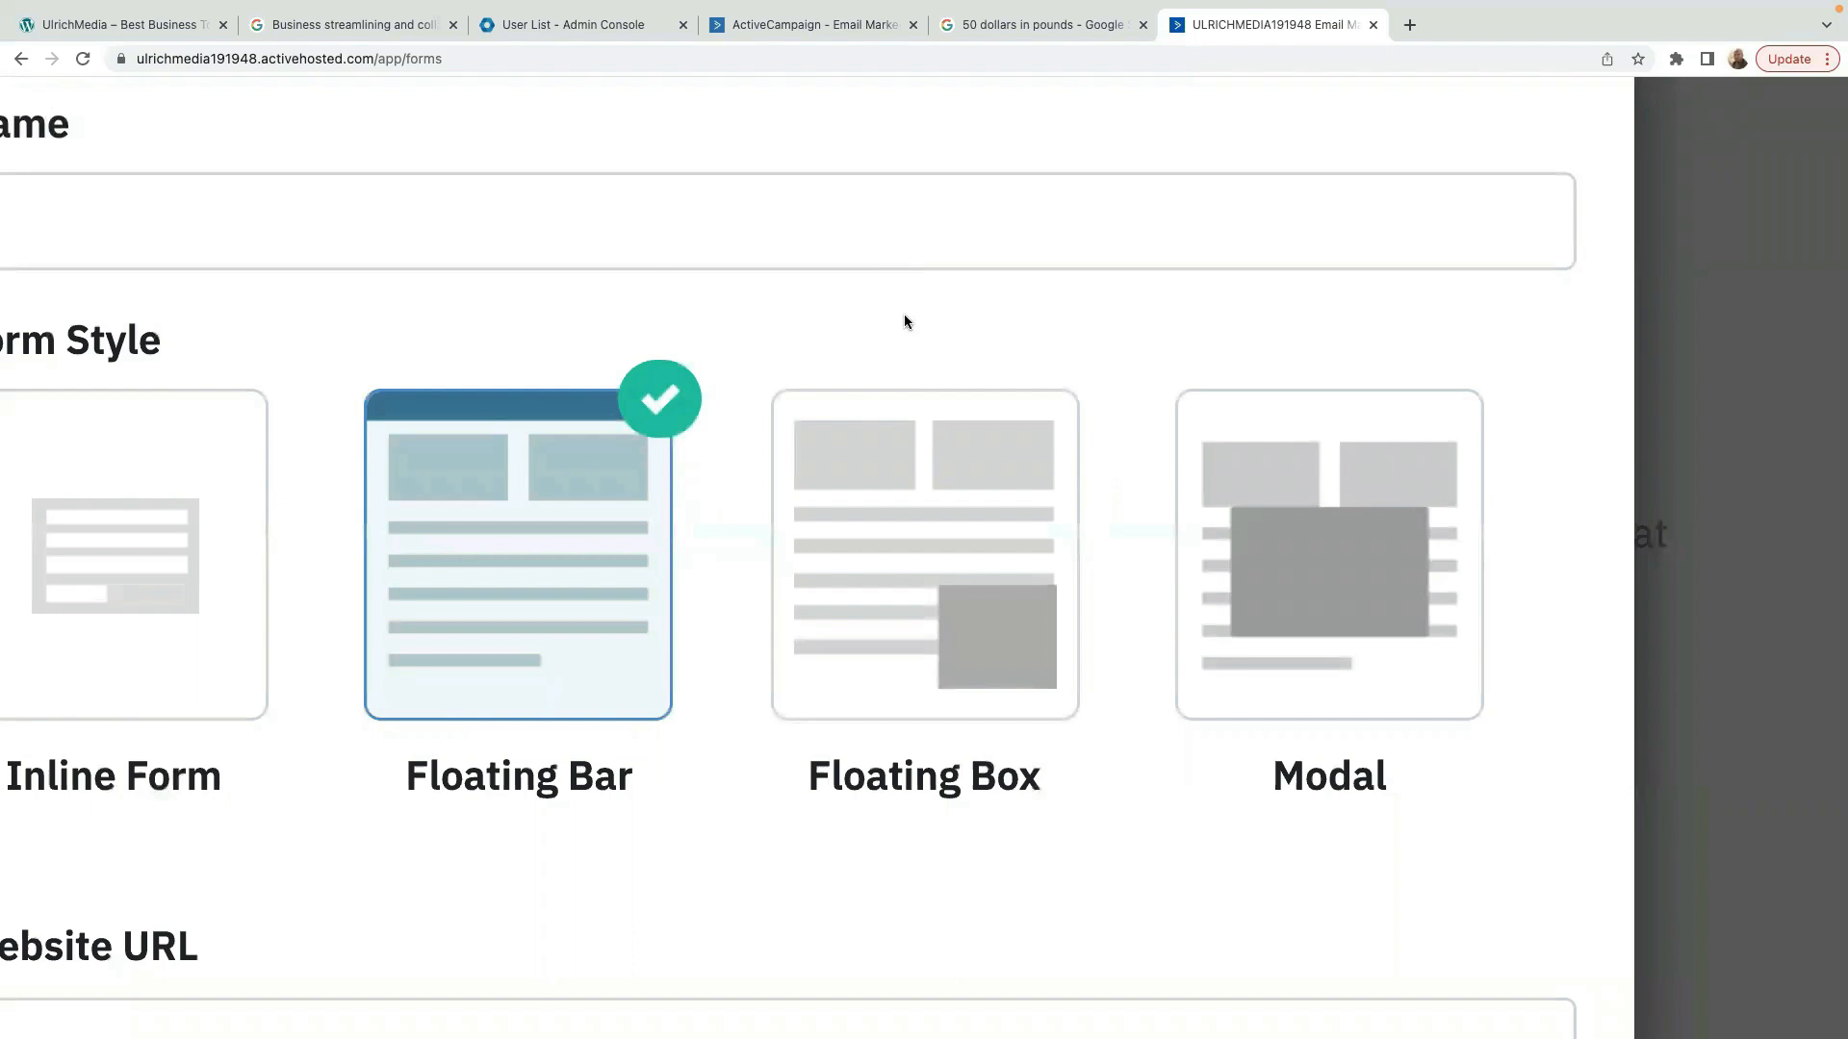
right_click(1153, 357)
left_click(1113, 327)
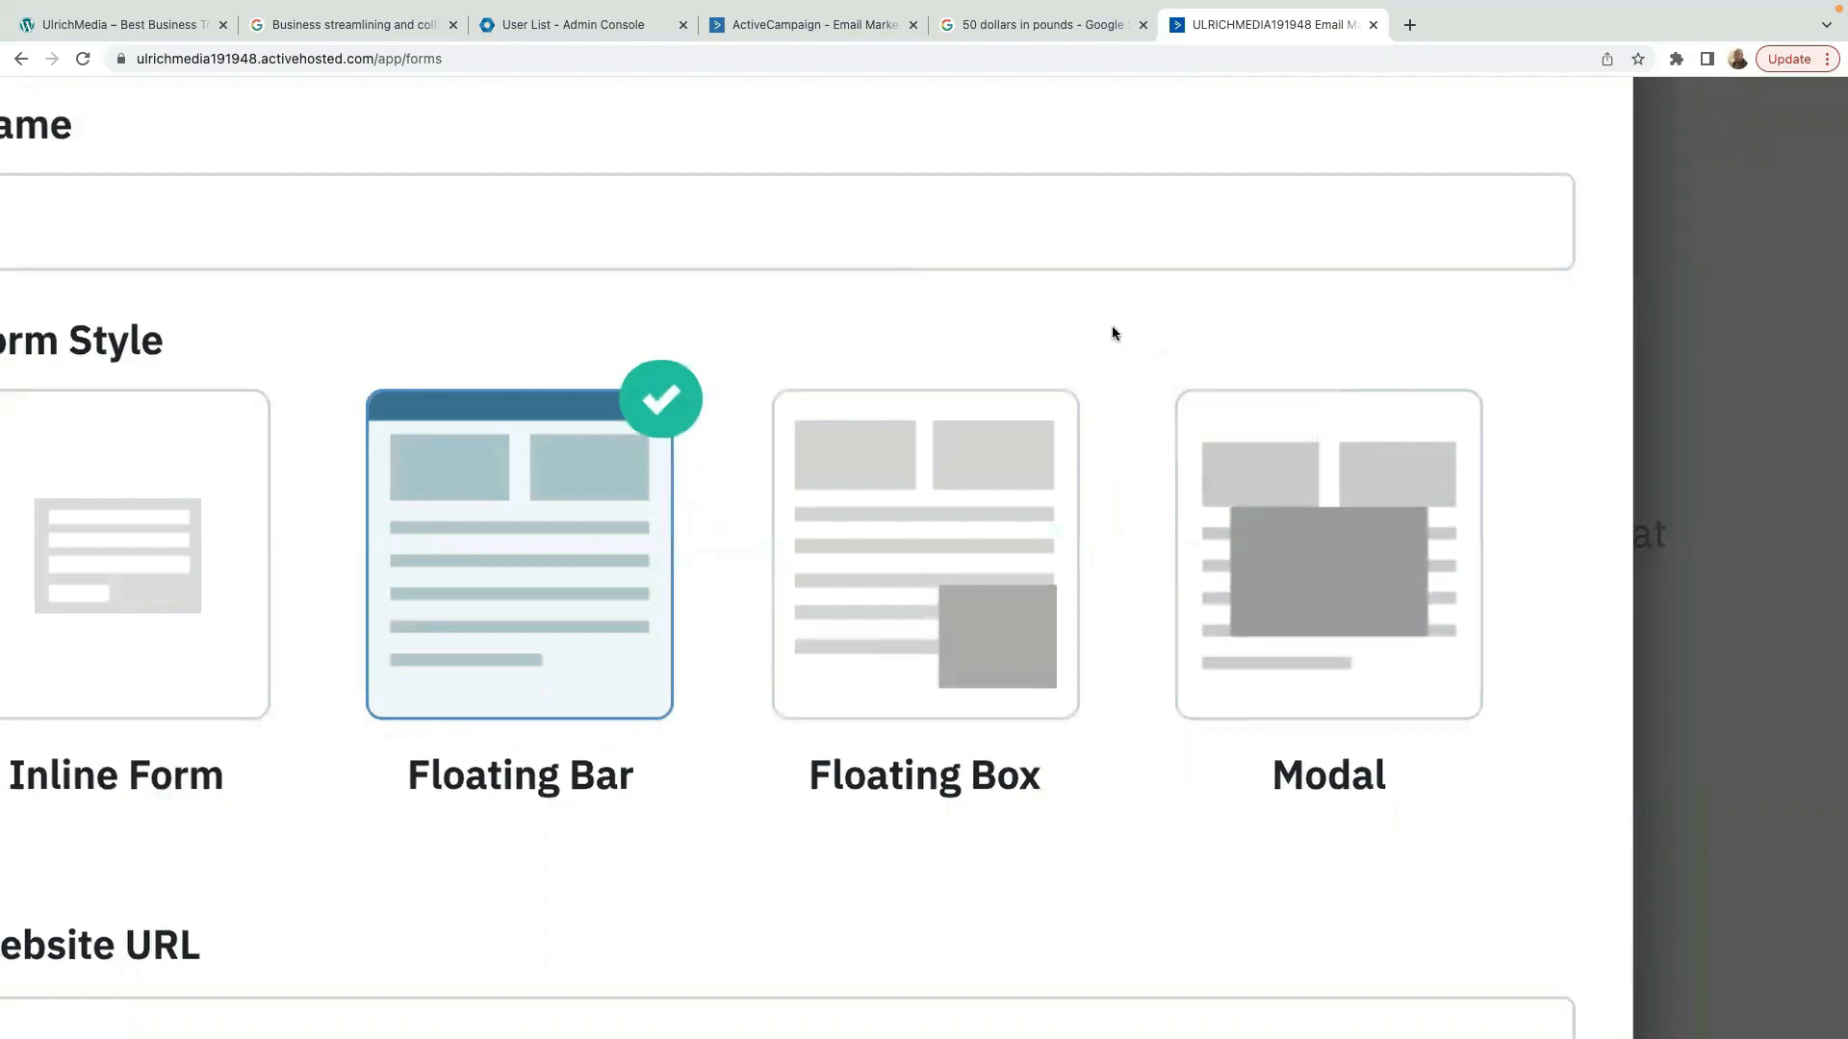
scroll(1112, 326, "down", 5)
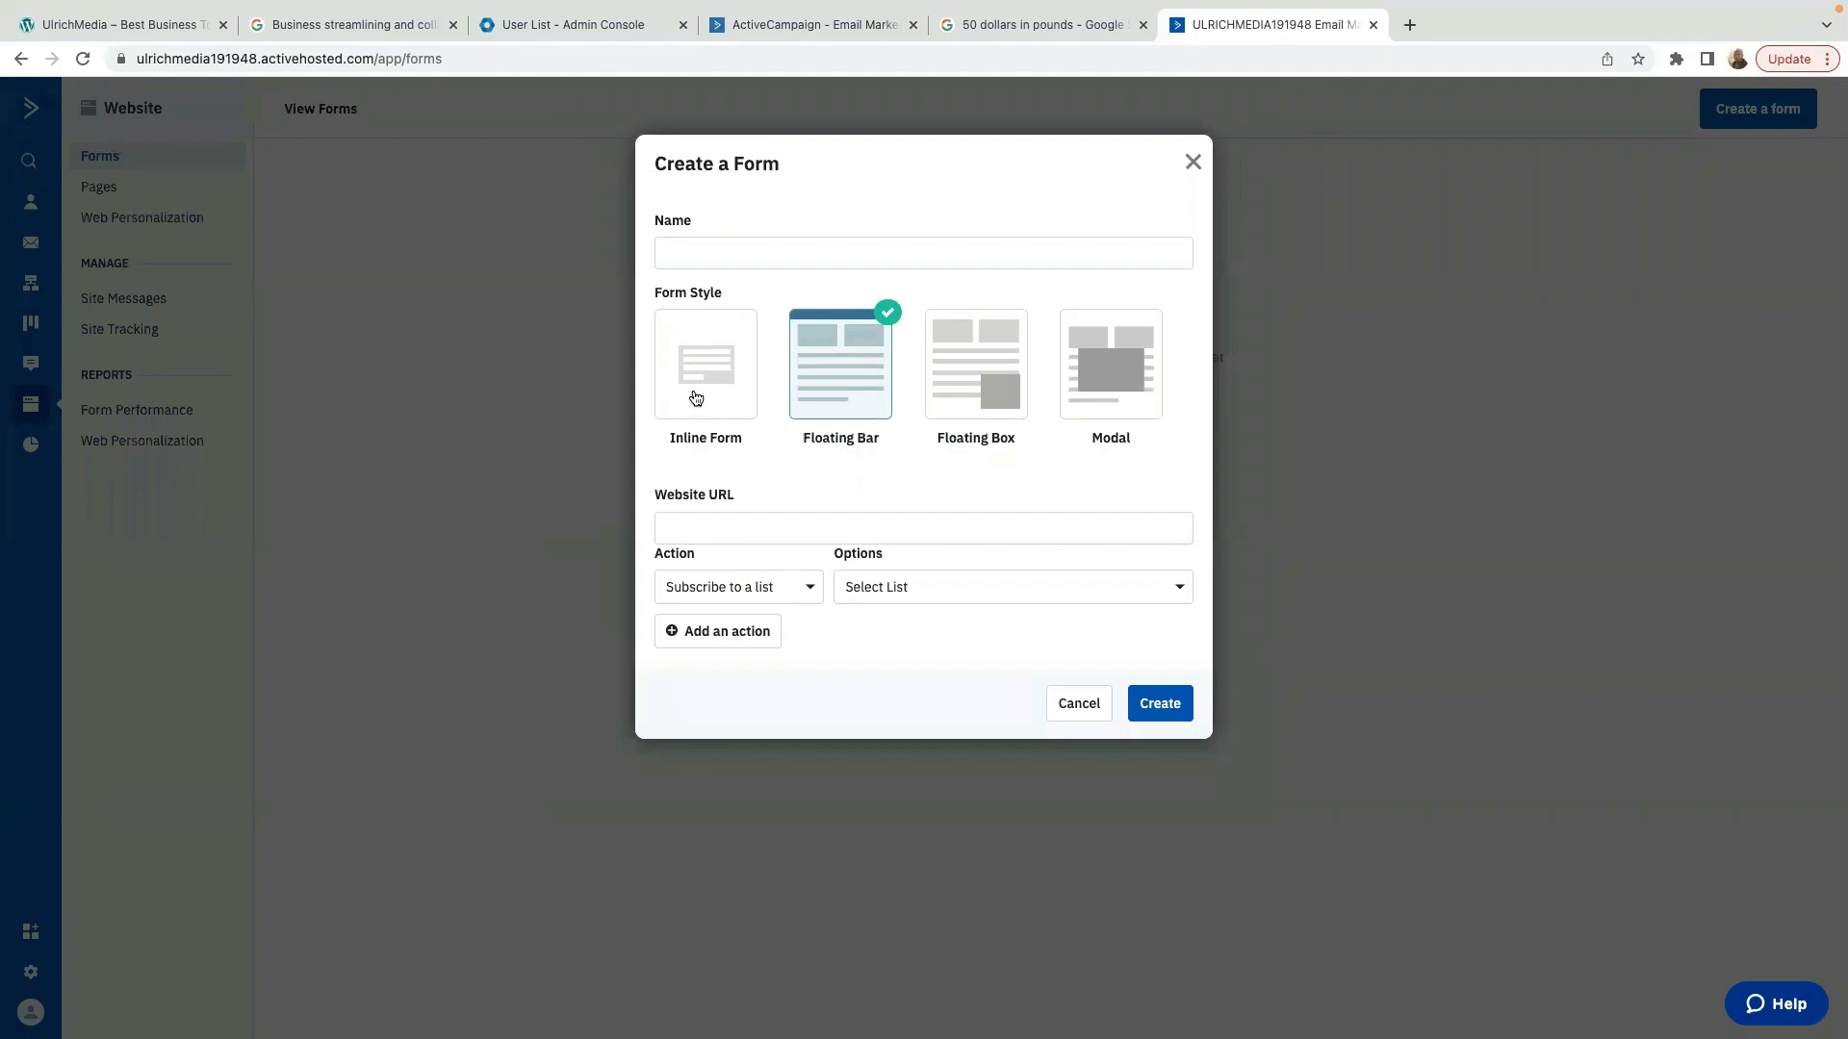
Create an inline form named My Lead Magnet that subscribes contacts to the my Lead Magnet list.
left_click(700, 396)
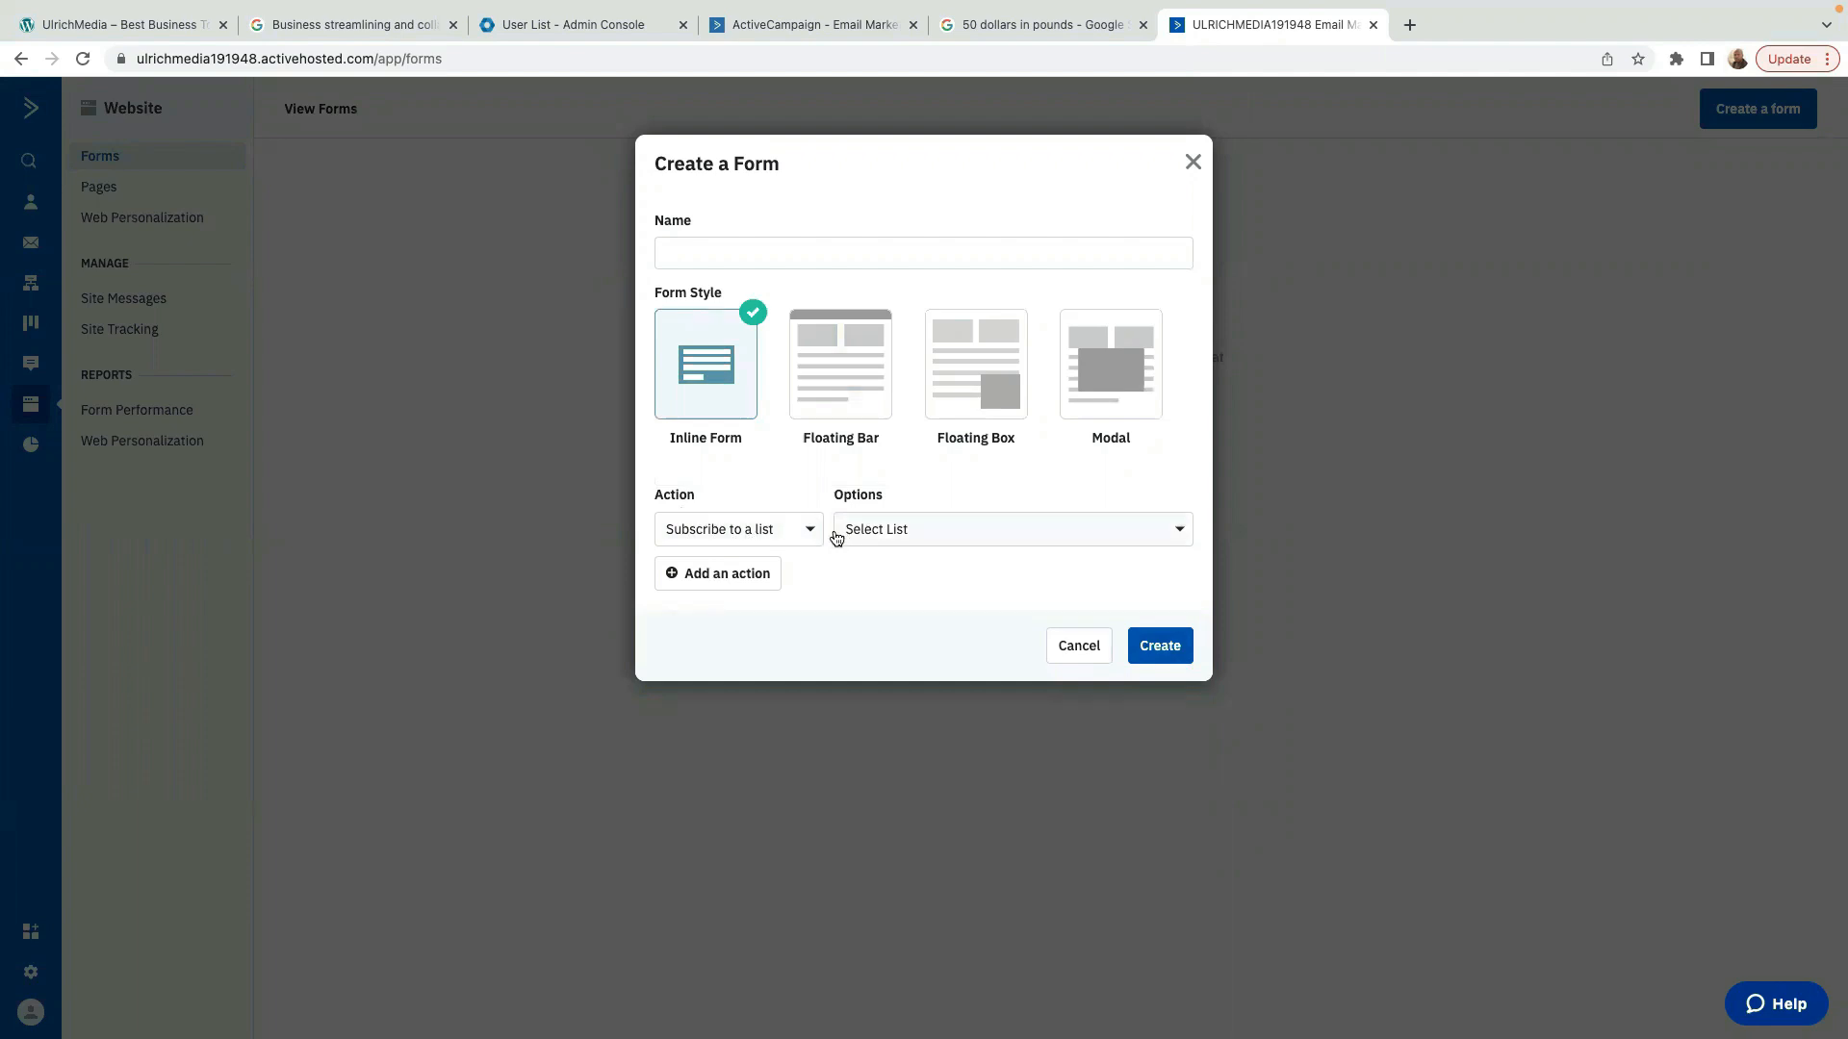
left_click(1056, 532)
left_click(897, 655)
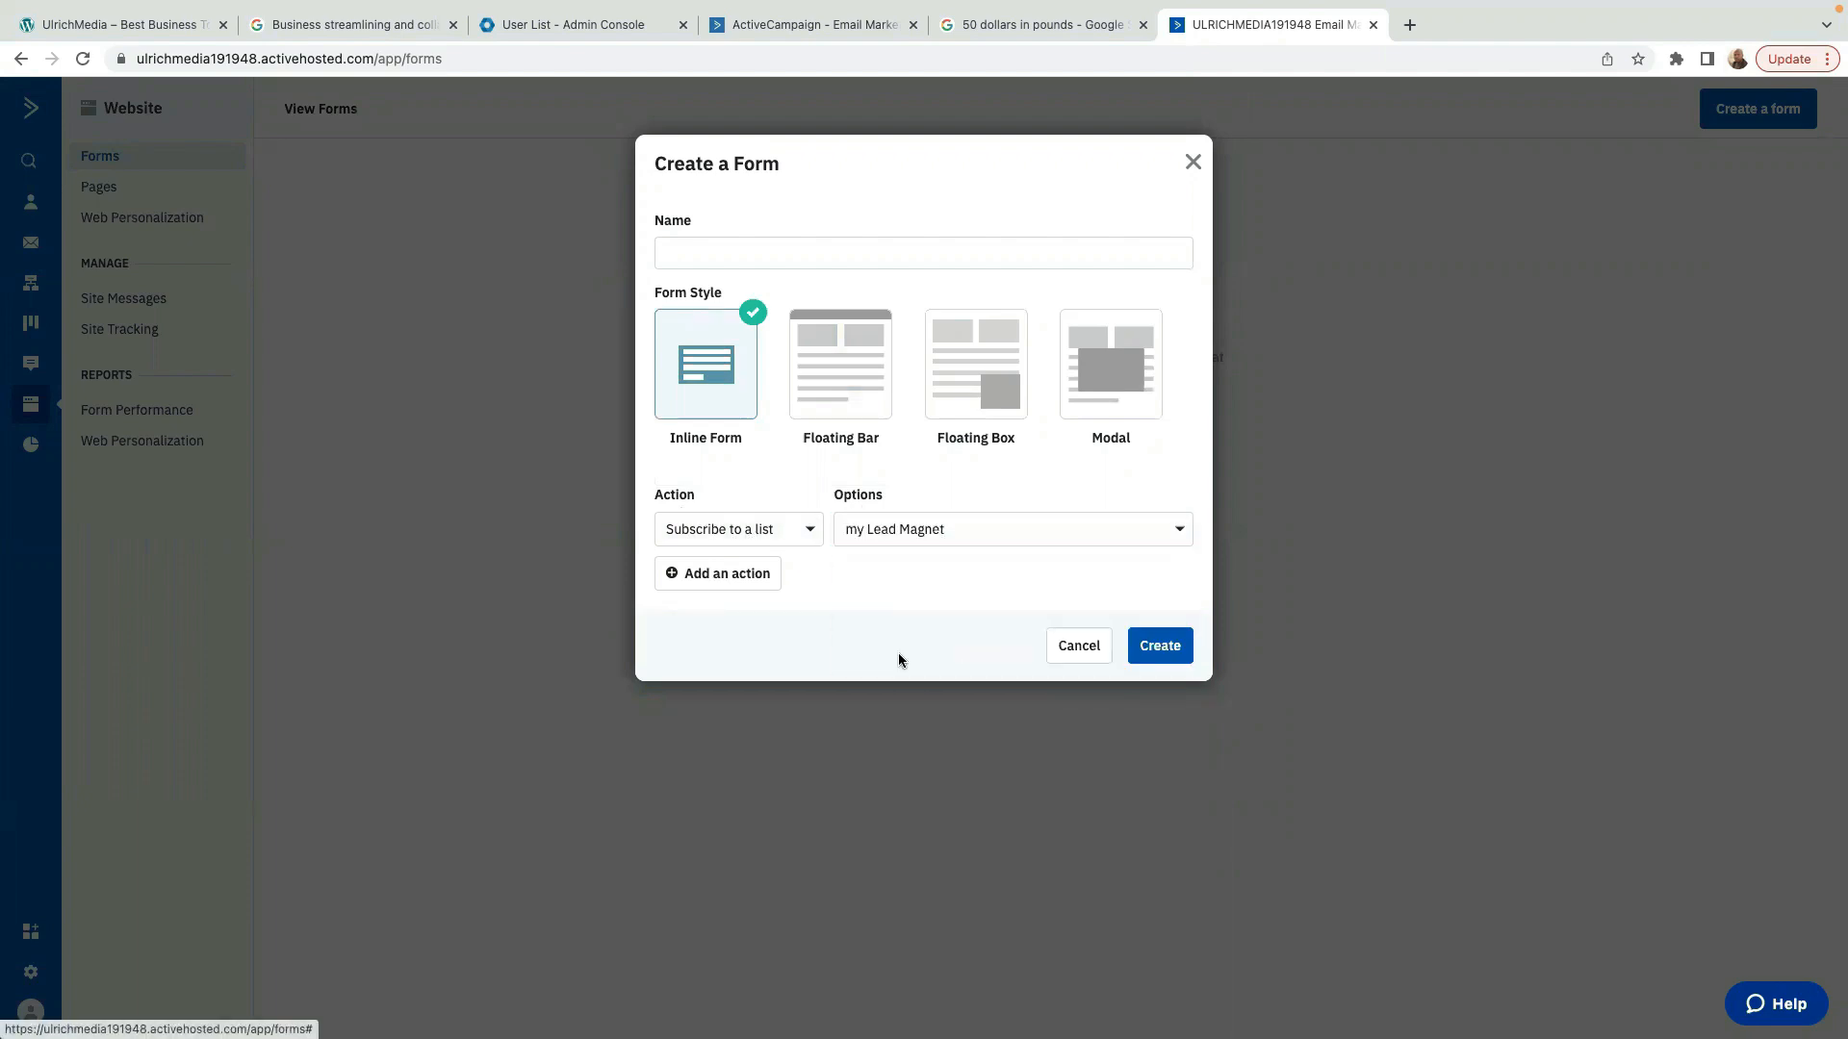
left_click(1161, 650)
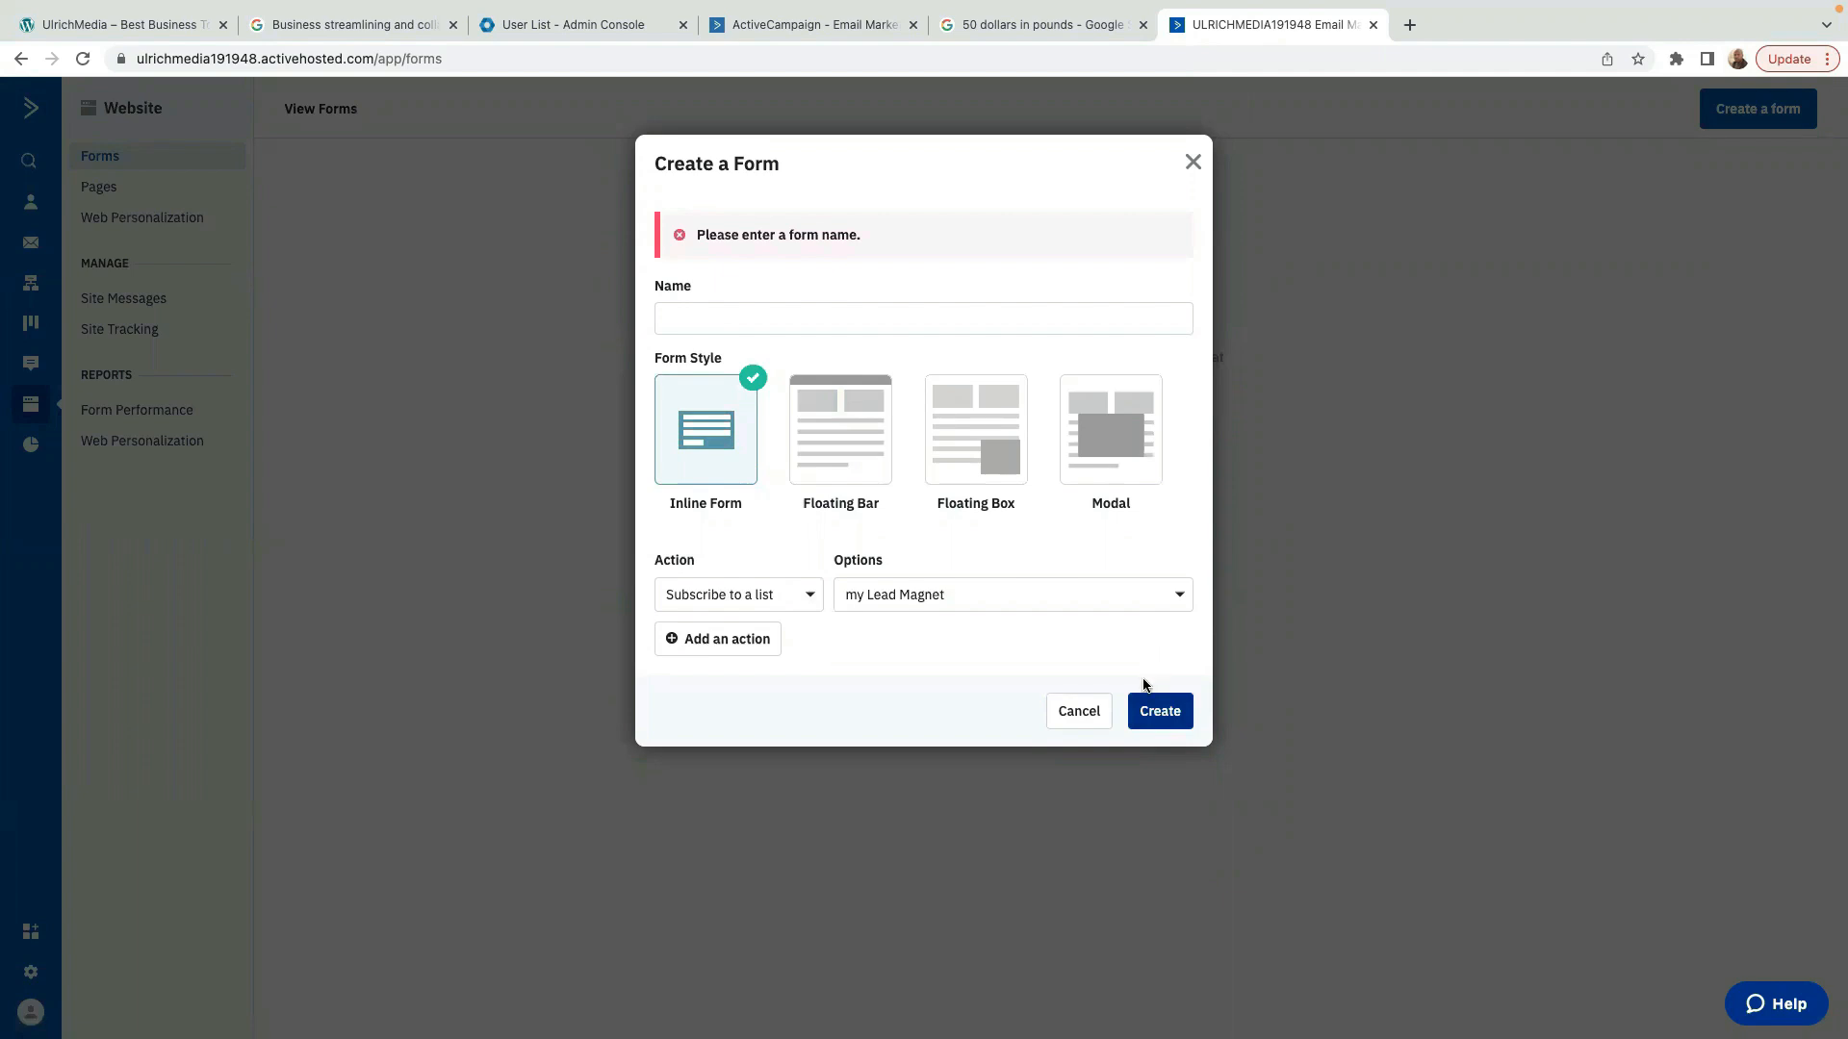
left_click(707, 323)
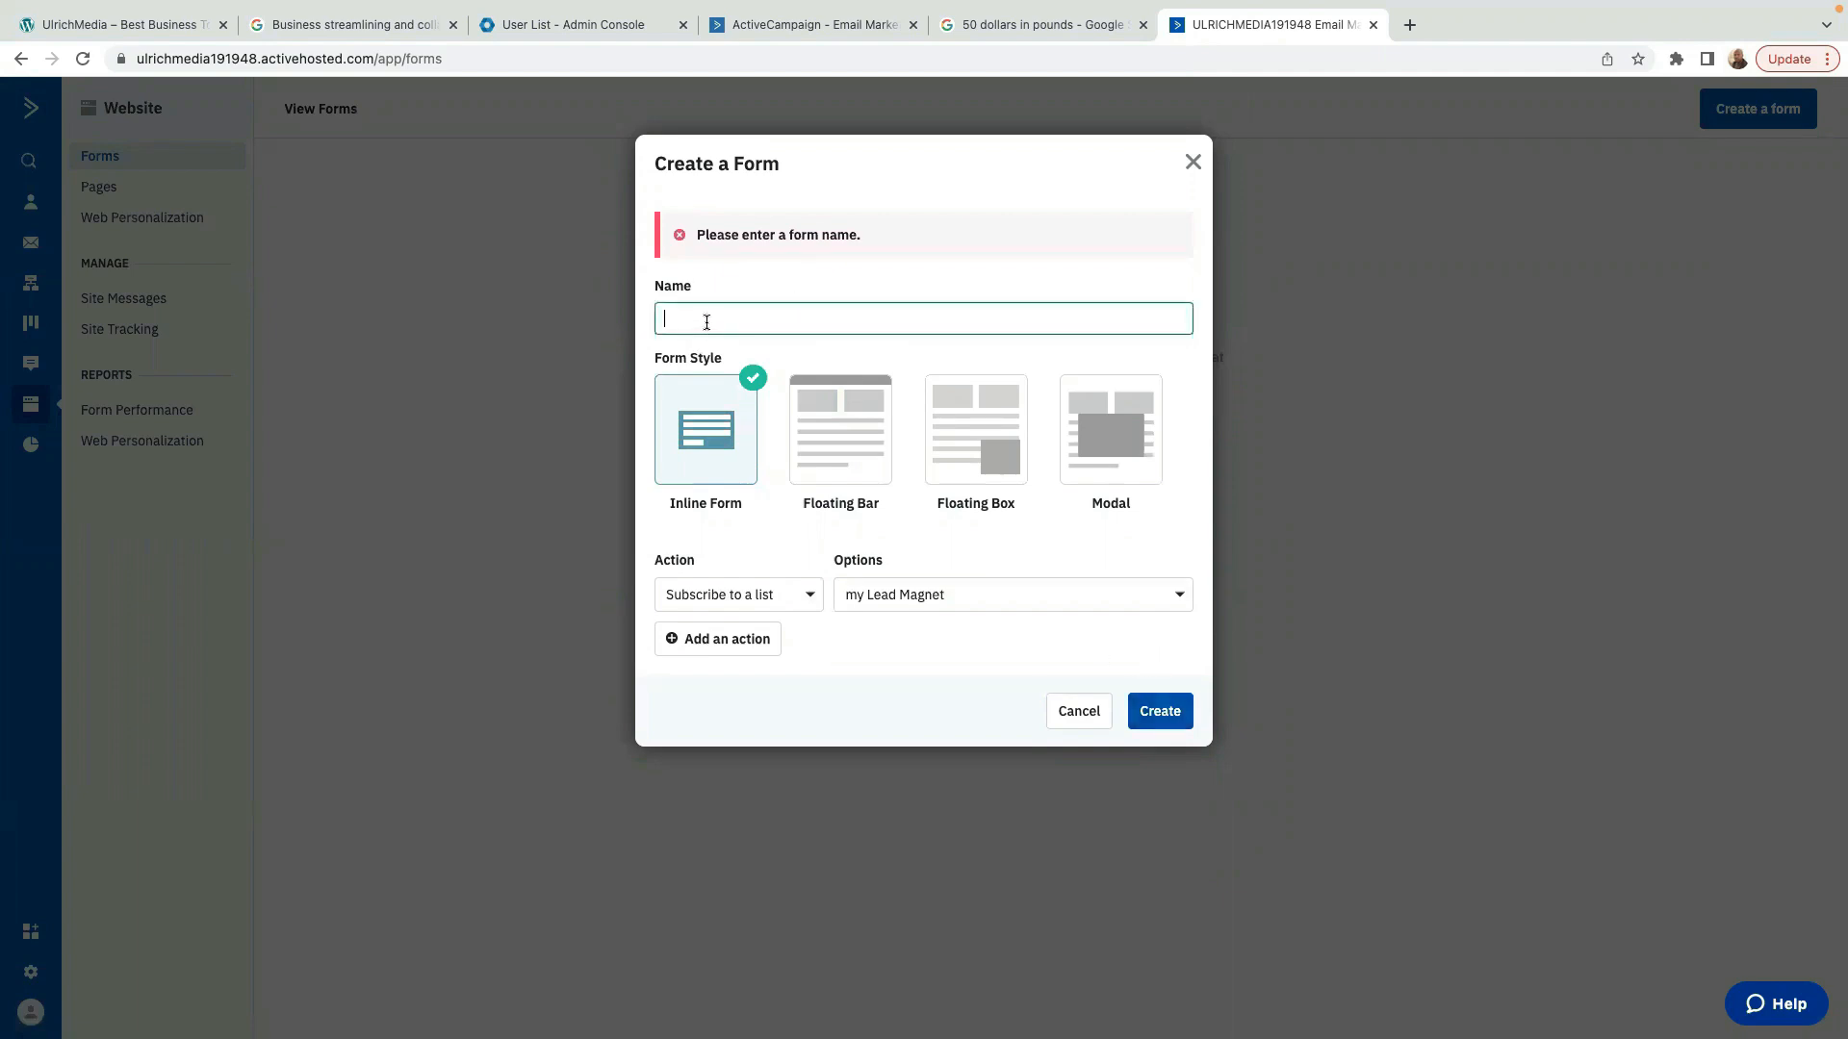
type("My Lead Magnet")
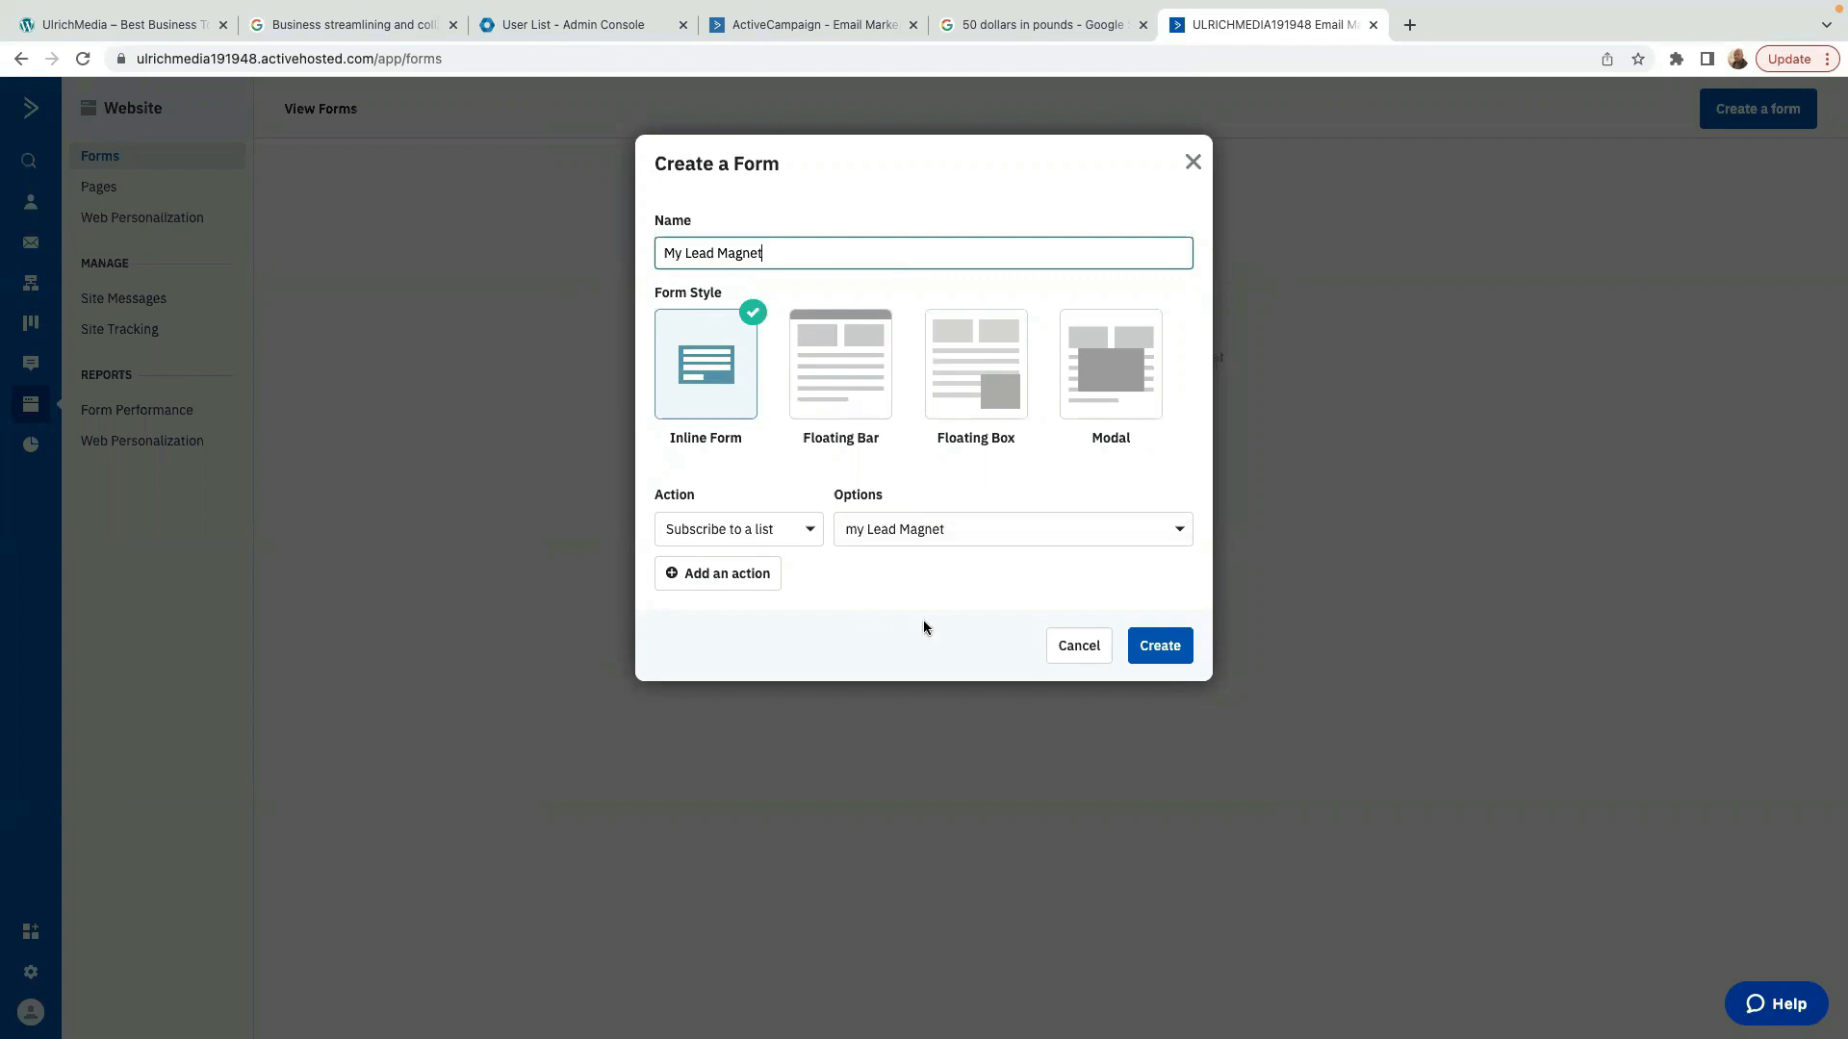
left_click(1165, 647)
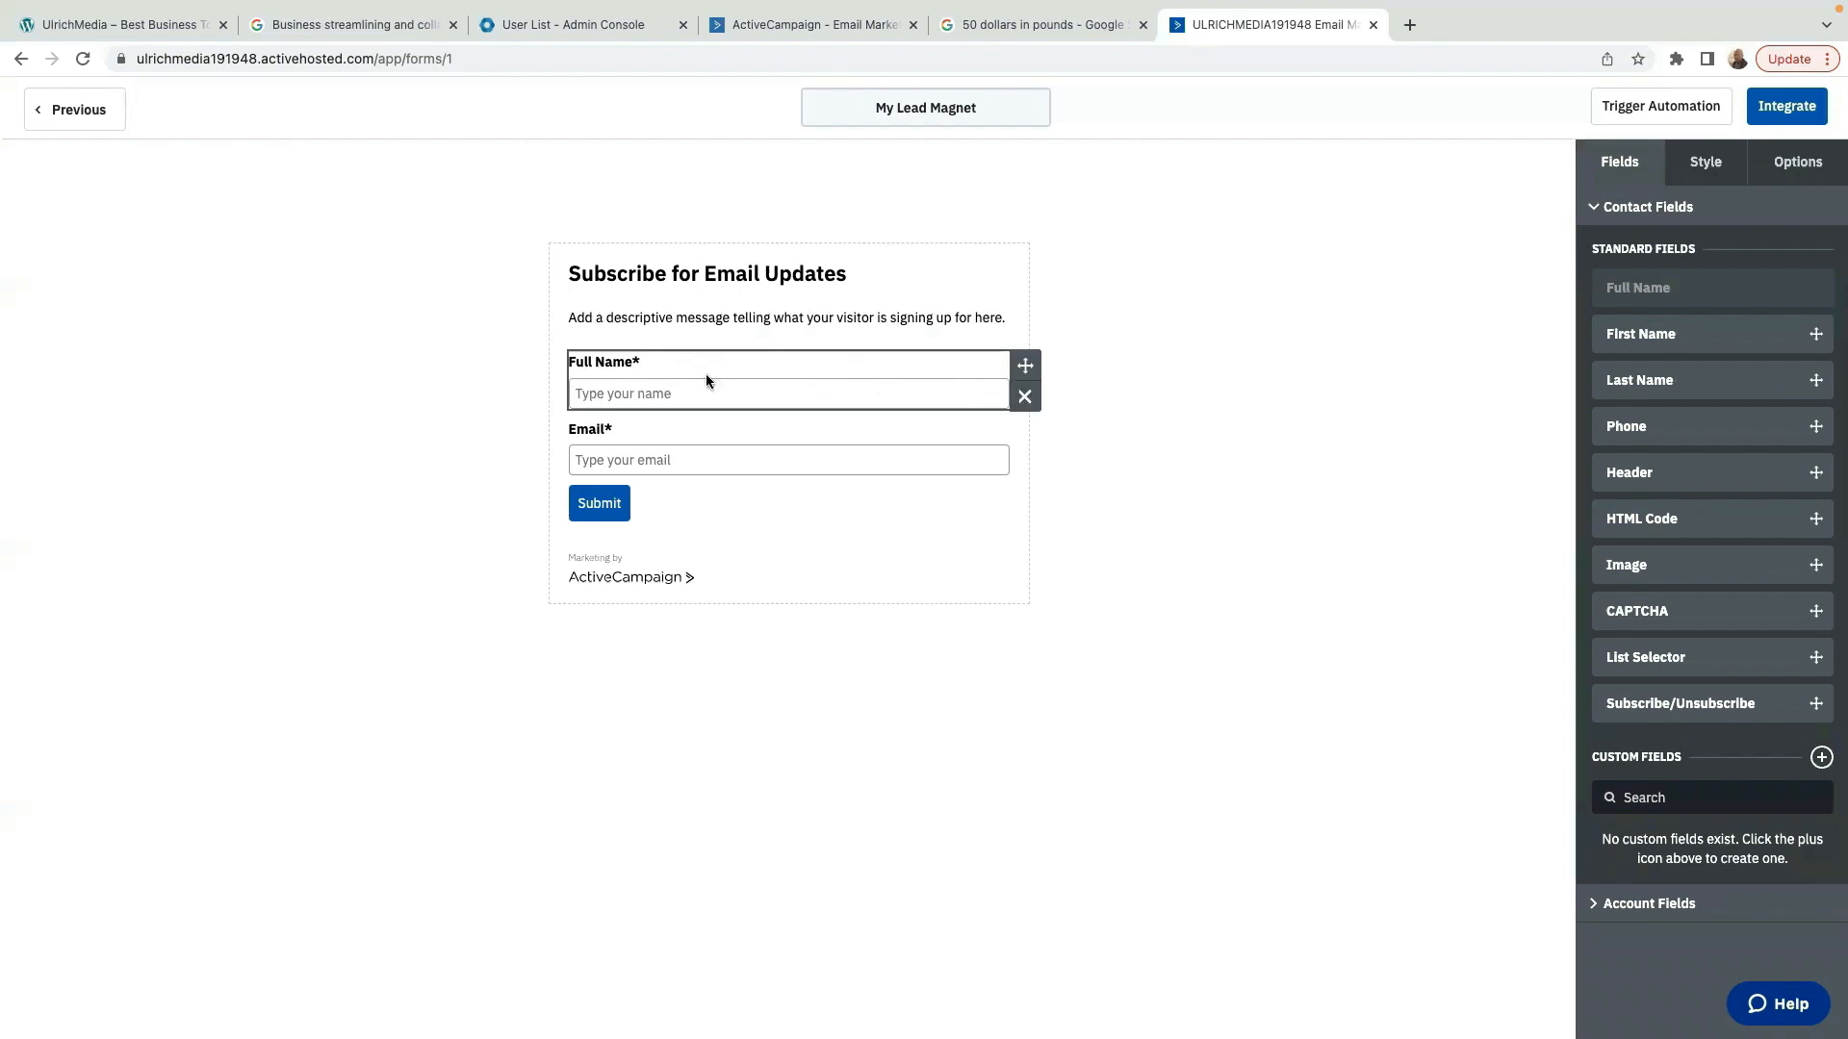
Replace the form's Full Name field with a First Name field above Email and make it required.
left_click(1023, 398)
left_click(1170, 285)
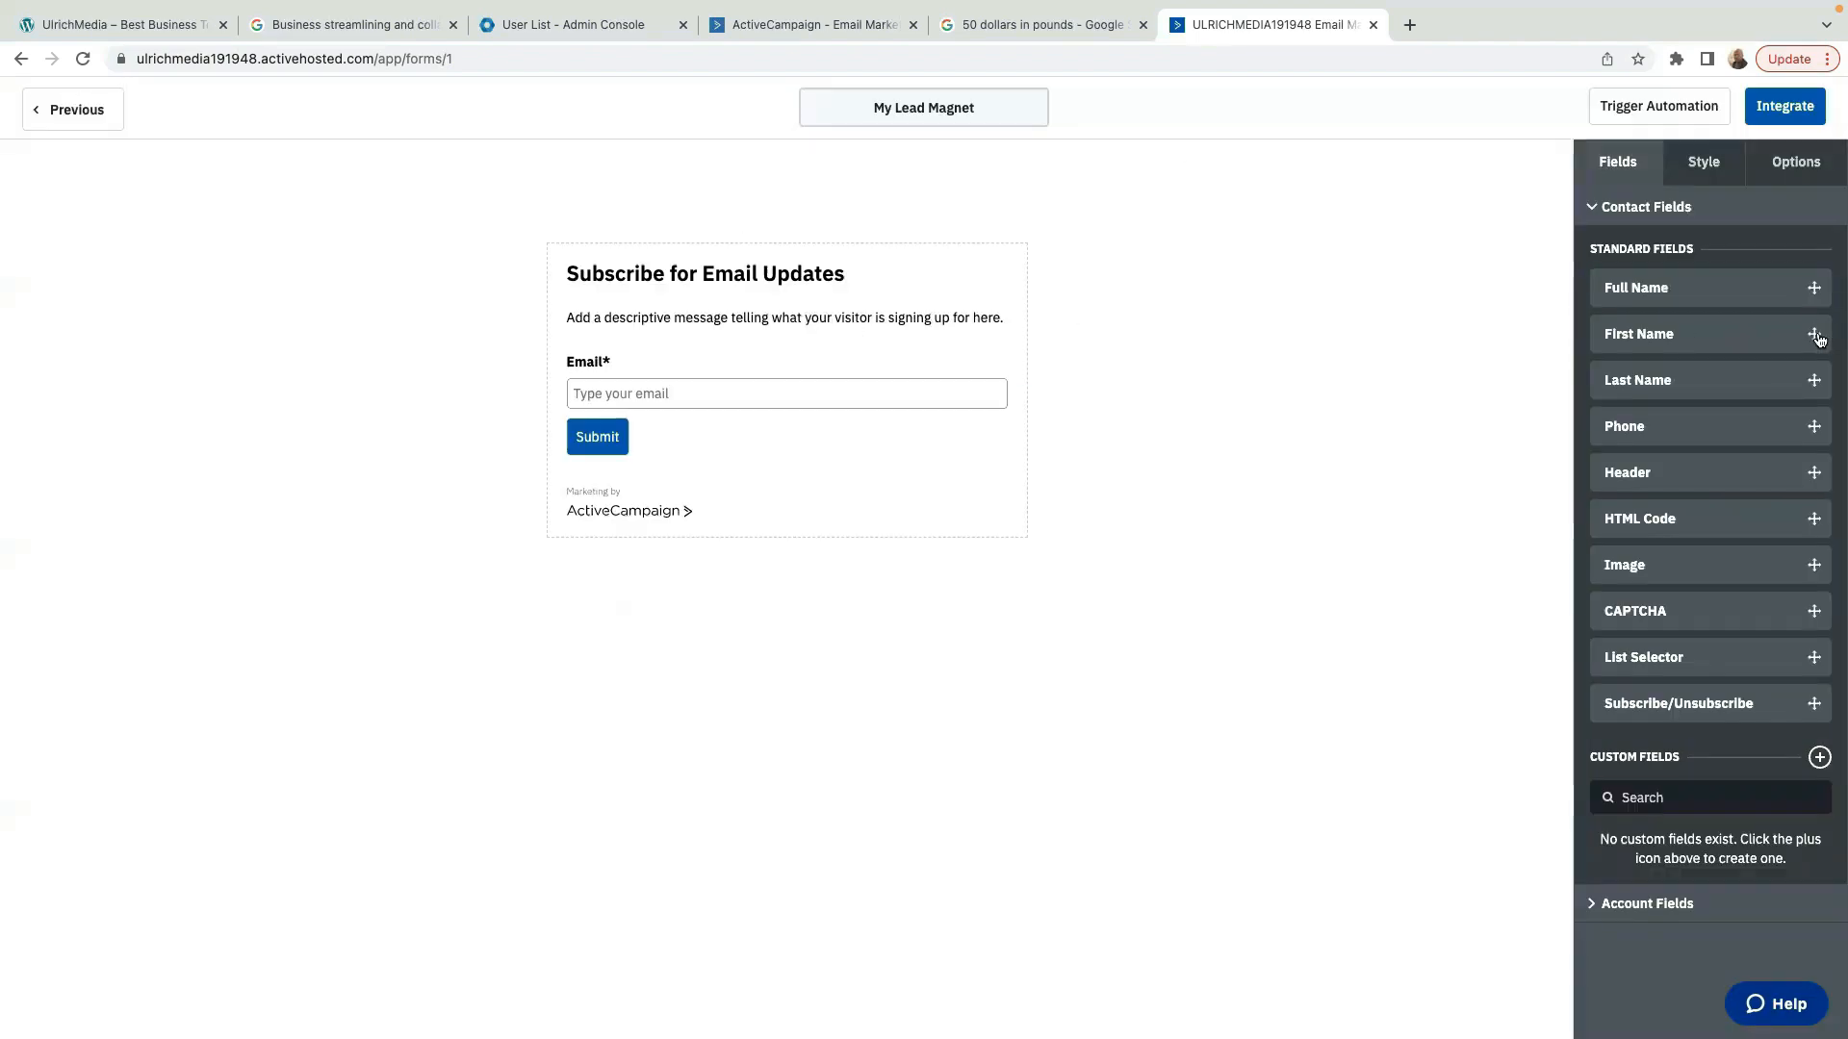
left_click_drag(1814, 334, 915, 359)
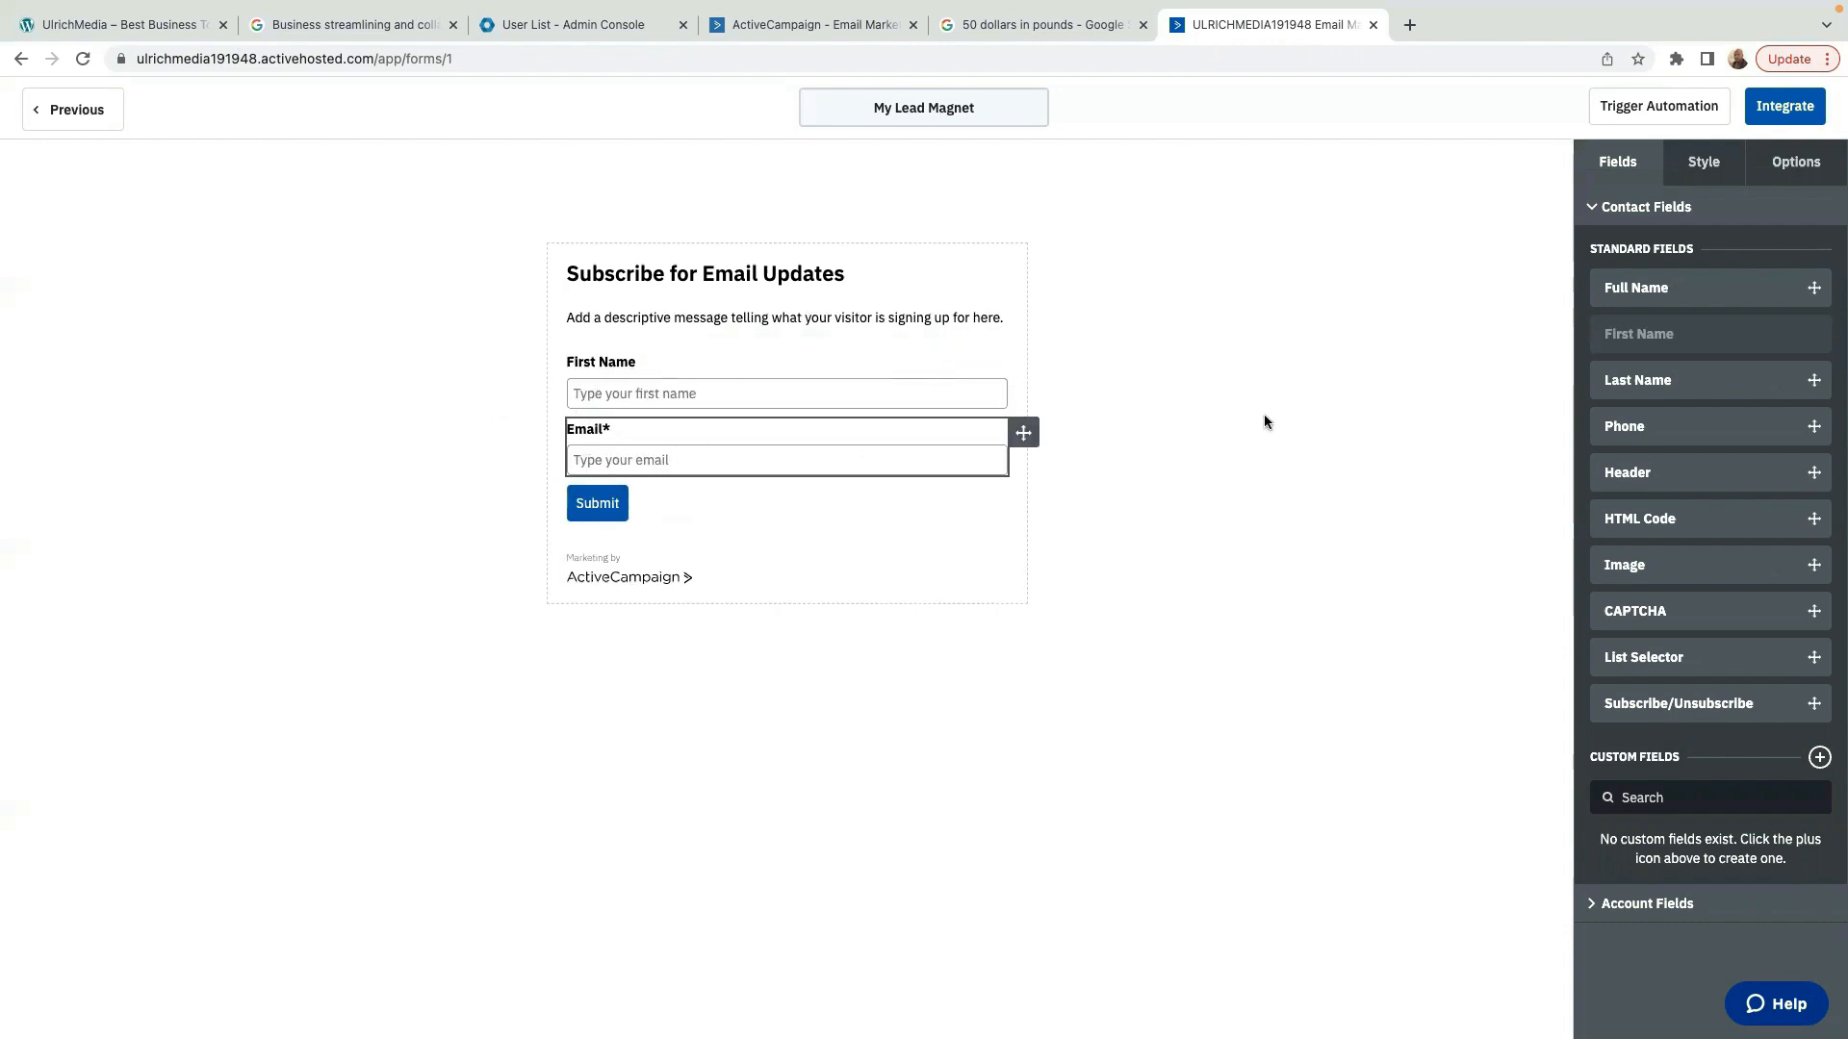
left_click(857, 363)
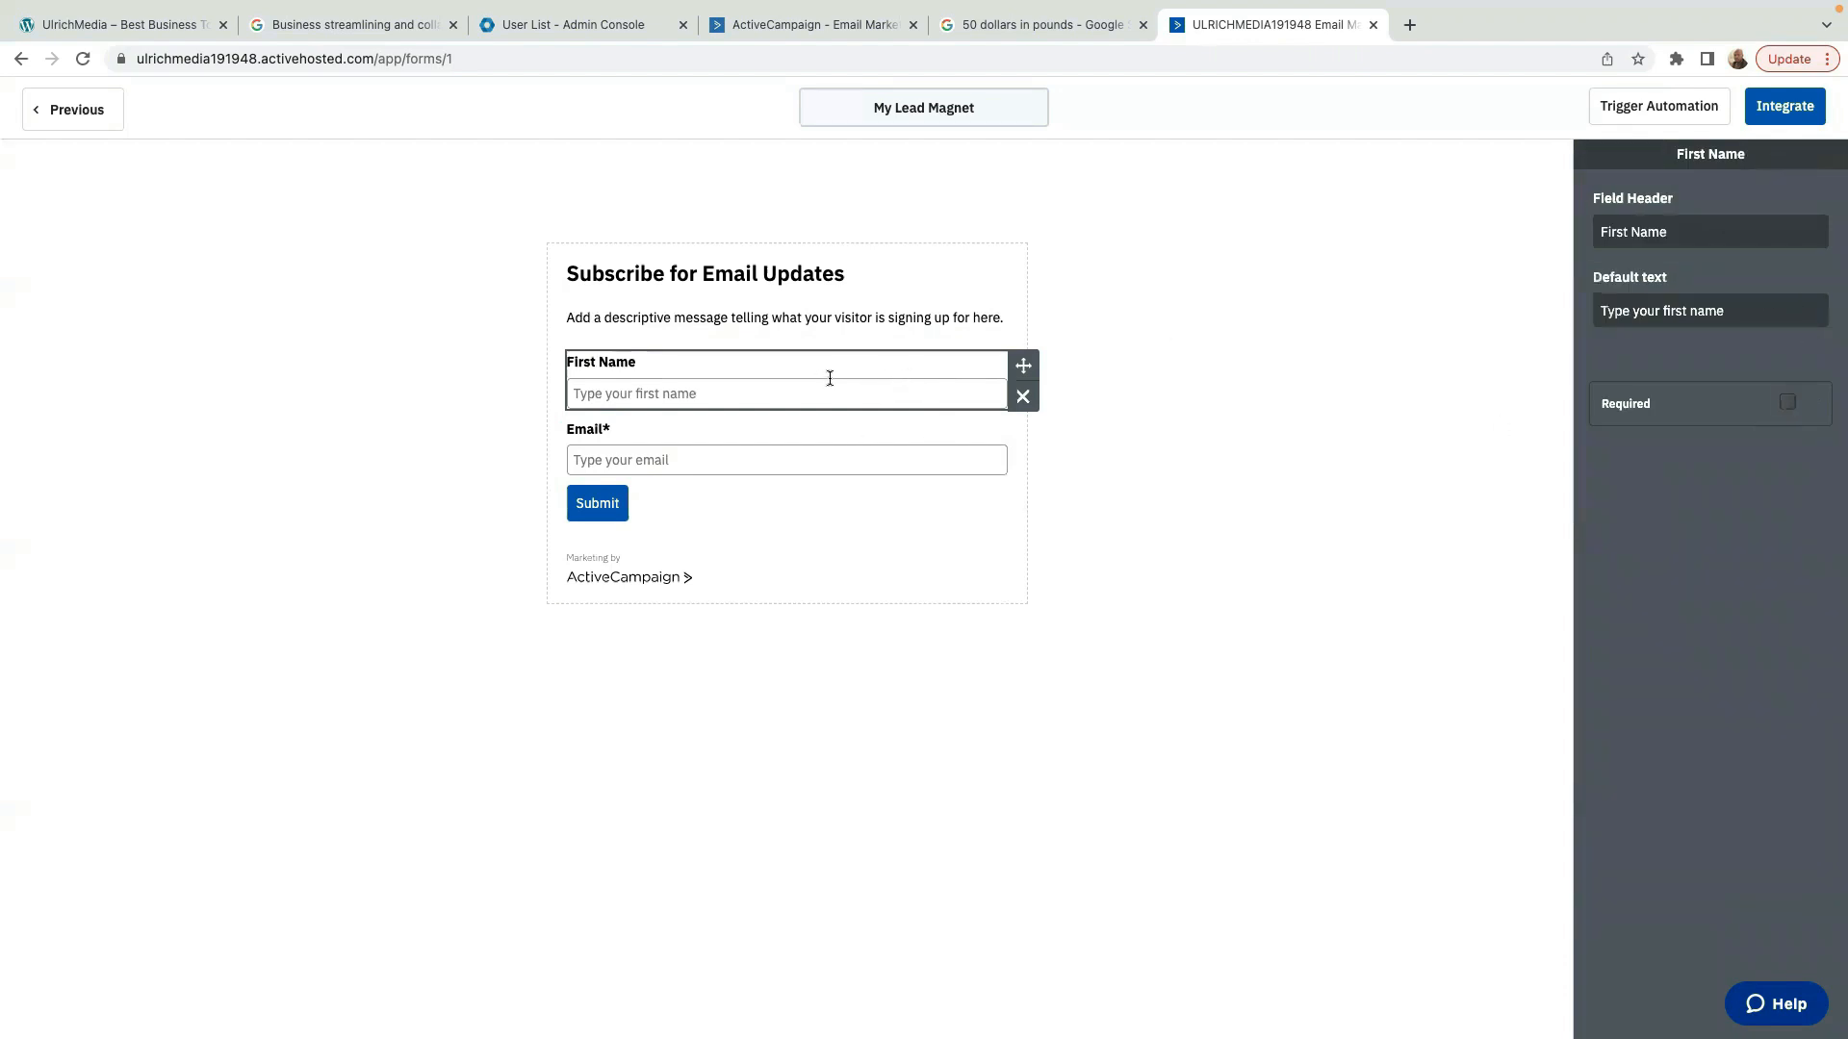
left_click(1787, 404)
left_click(1461, 301)
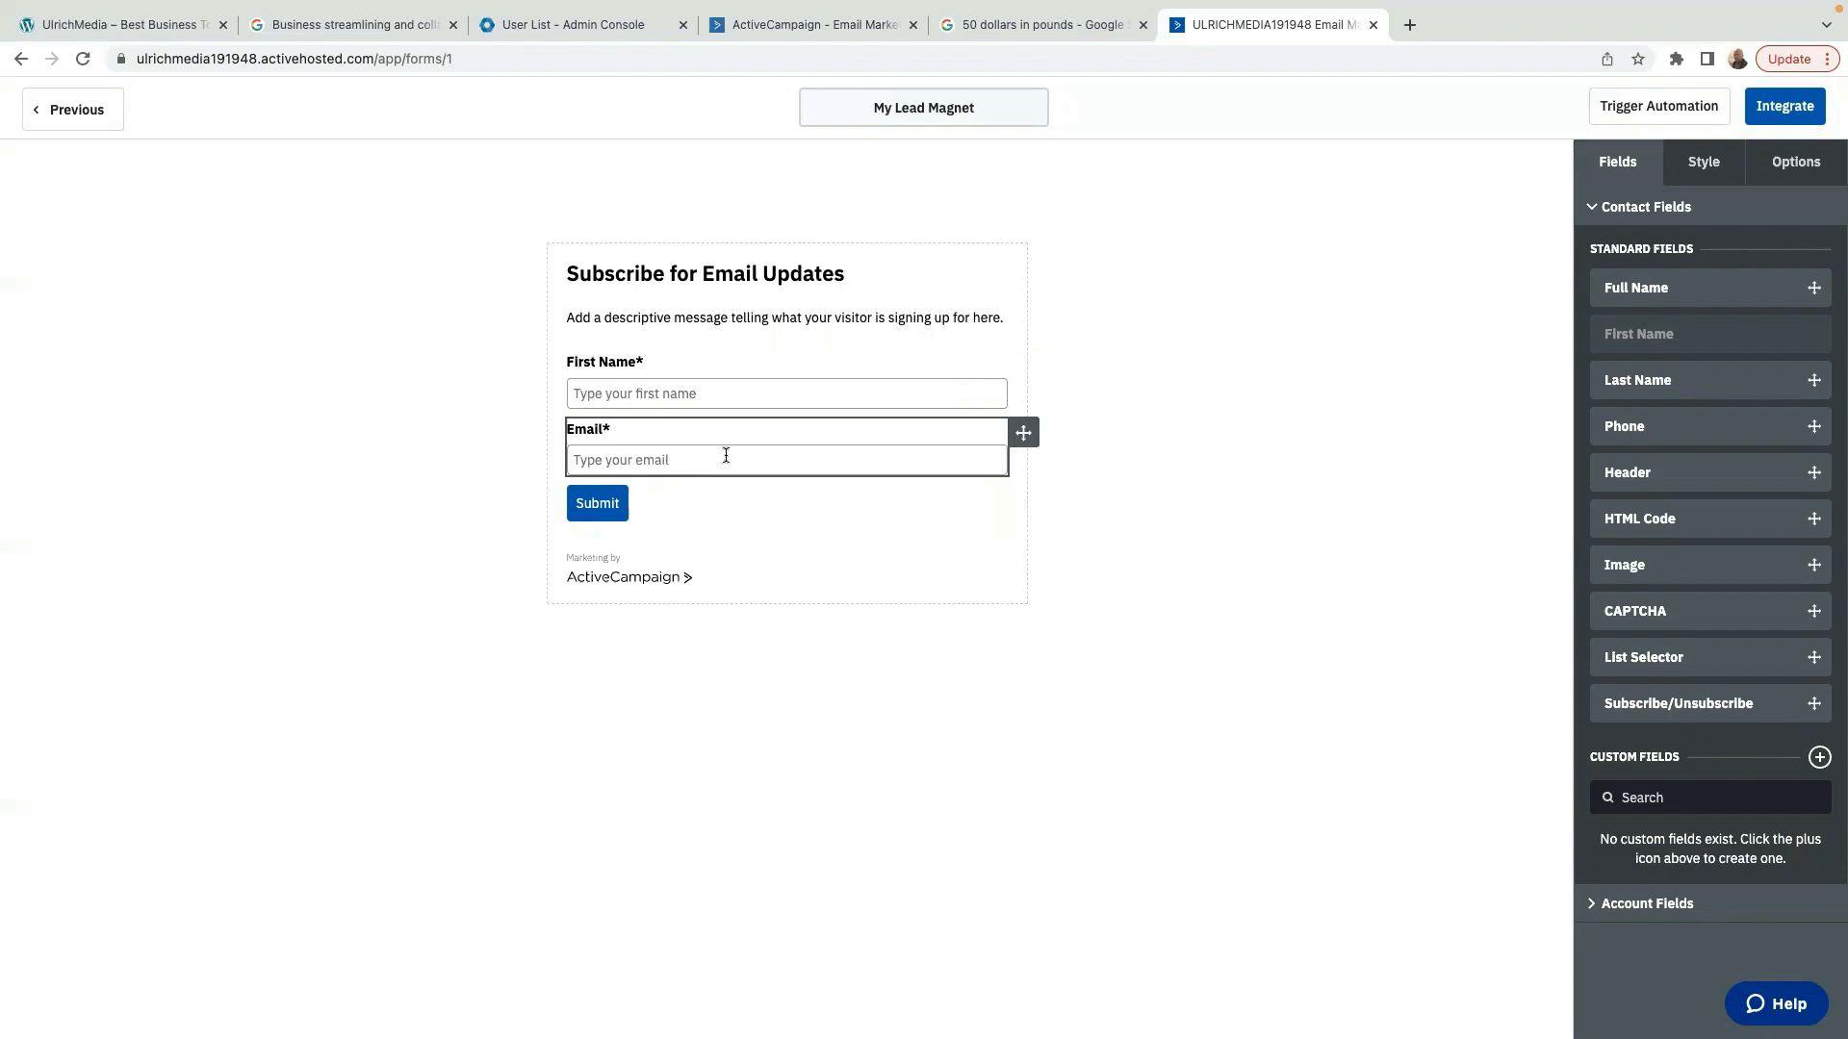
Change the submit button's label to "Yes I want the Free E-Book".
left_click(614, 505)
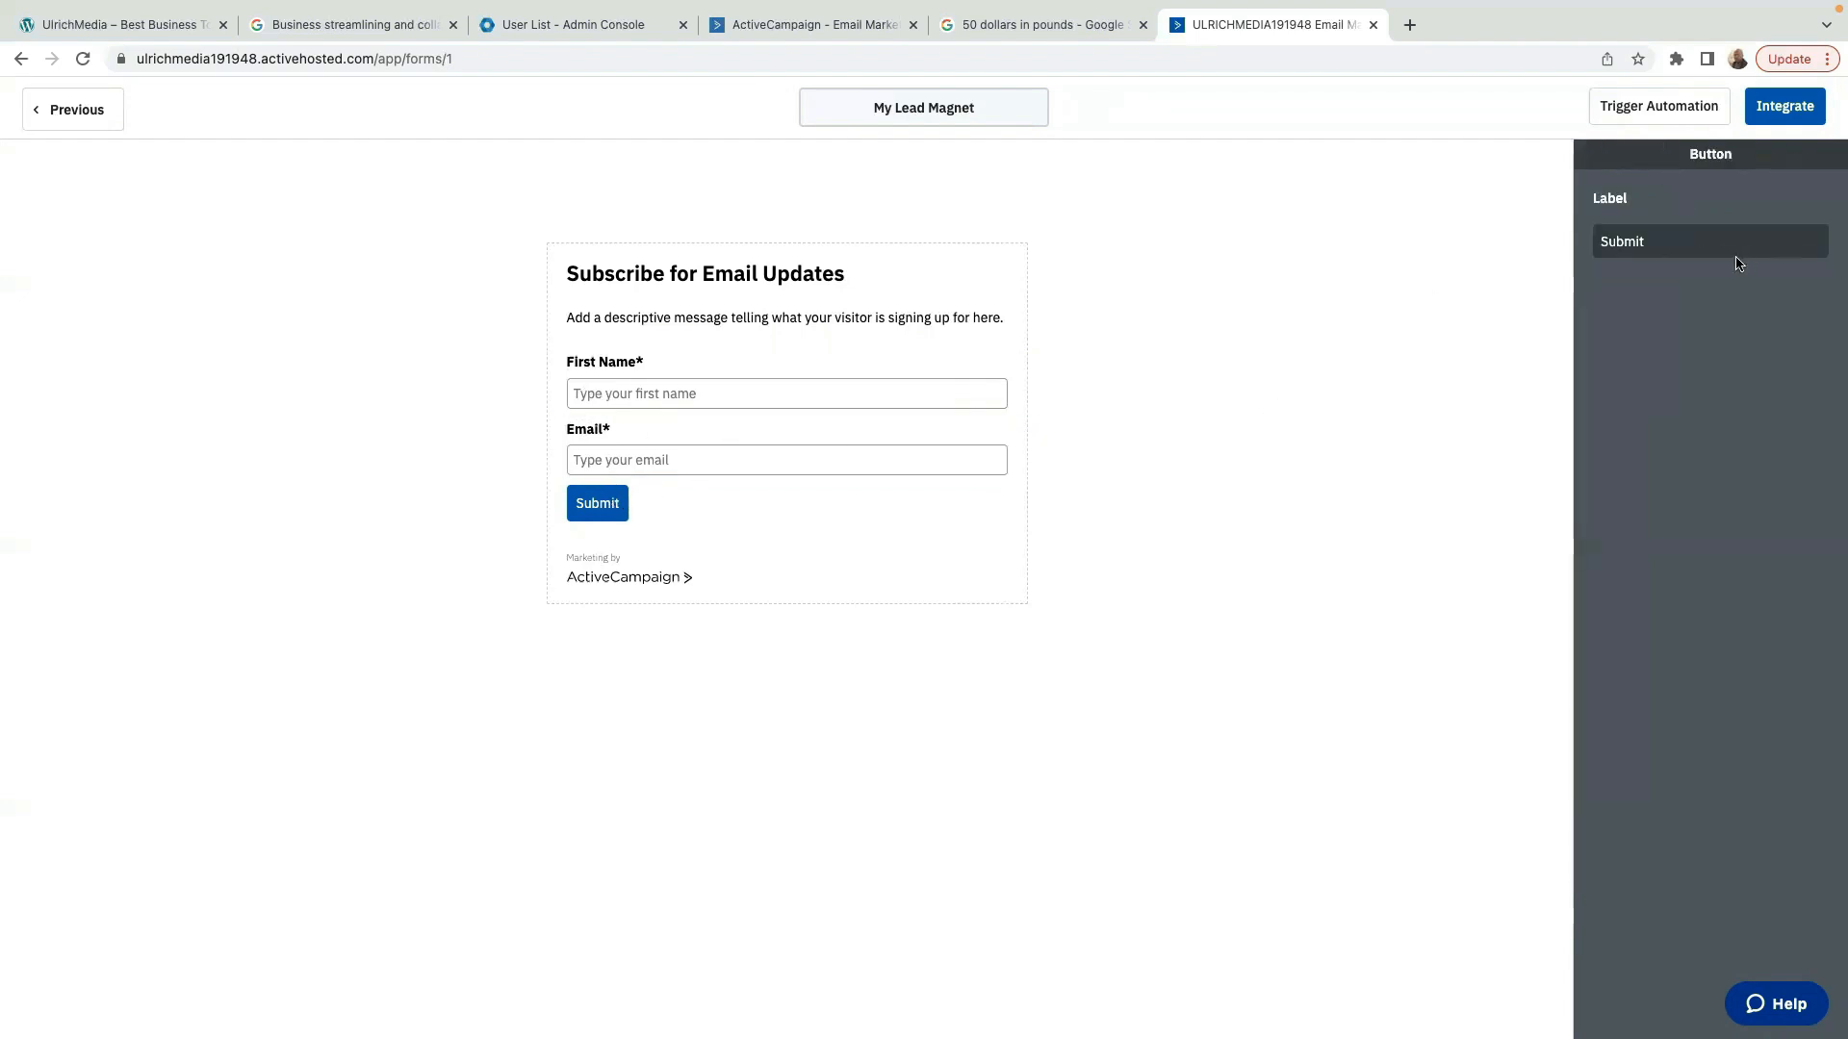
left_click(1706, 241)
key("BackSpace")
key("BackSpace")
key("BackSpace")
key("BackSpace")
key("BackSpace")
key("BackSpace")
type("Yes I want the Free E-Book")
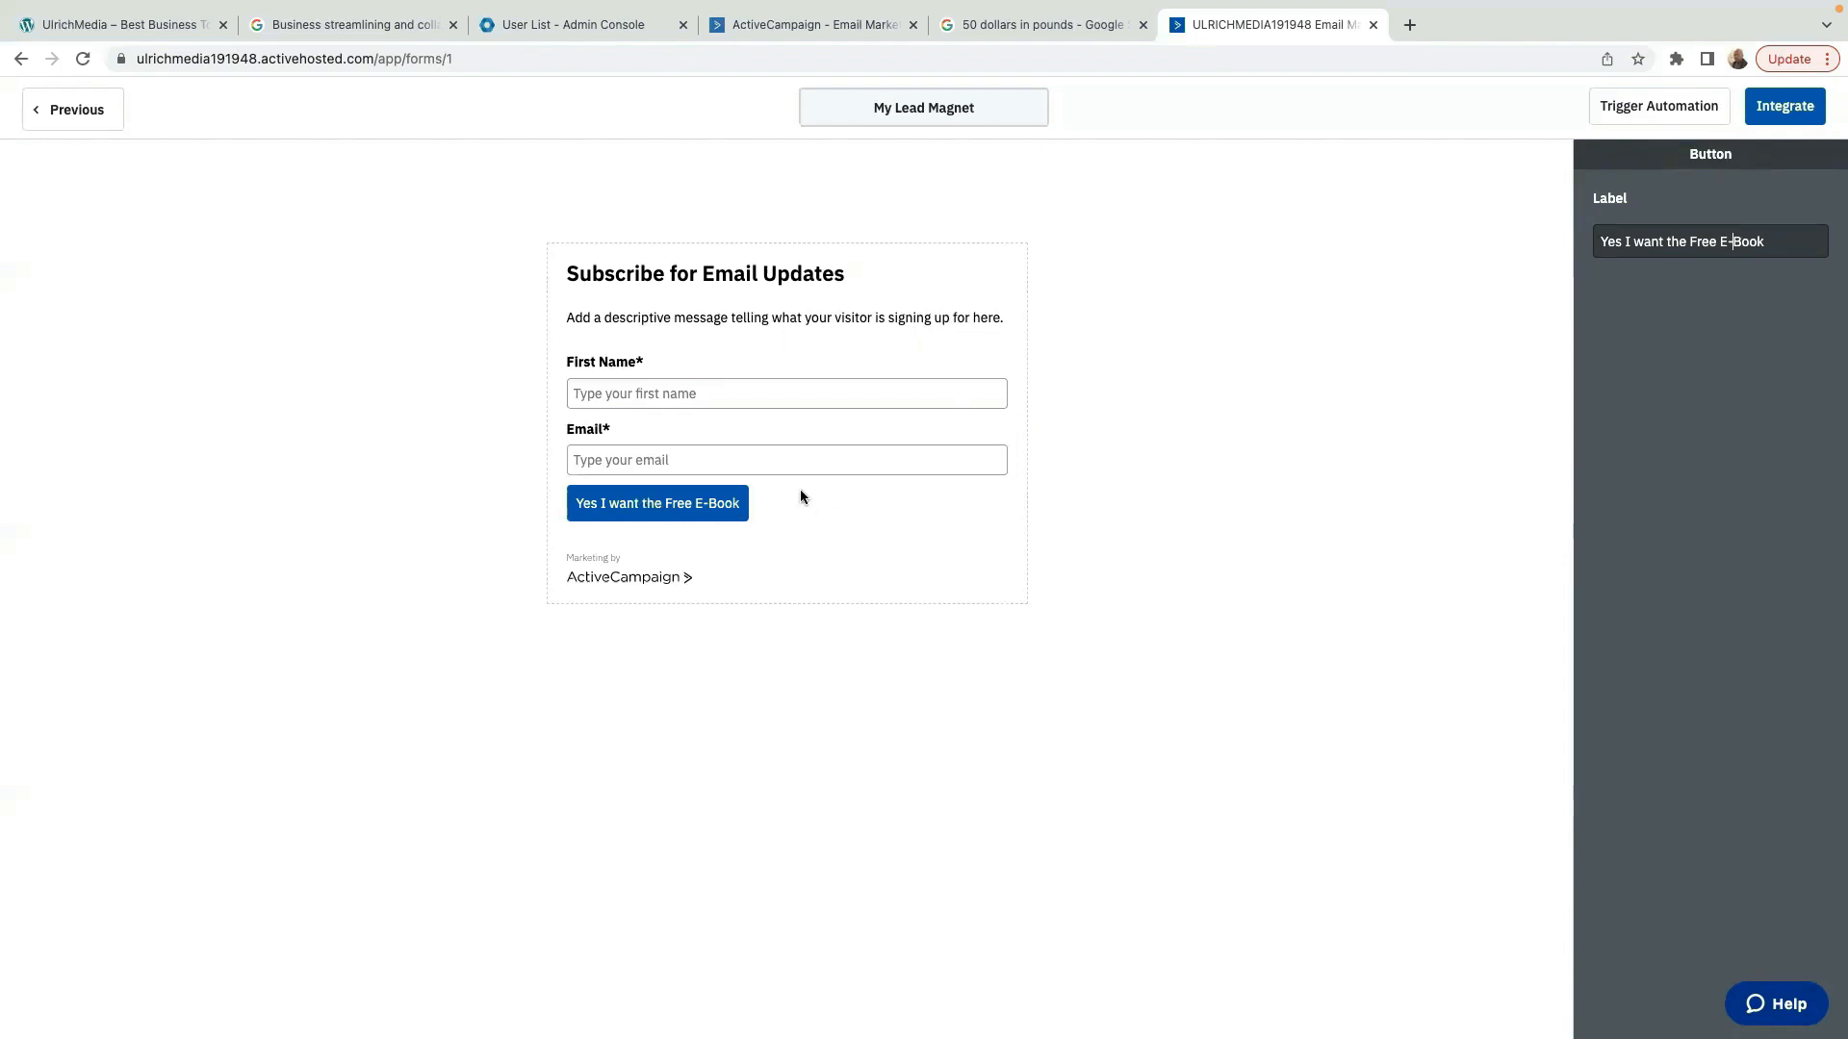
left_click(916, 399)
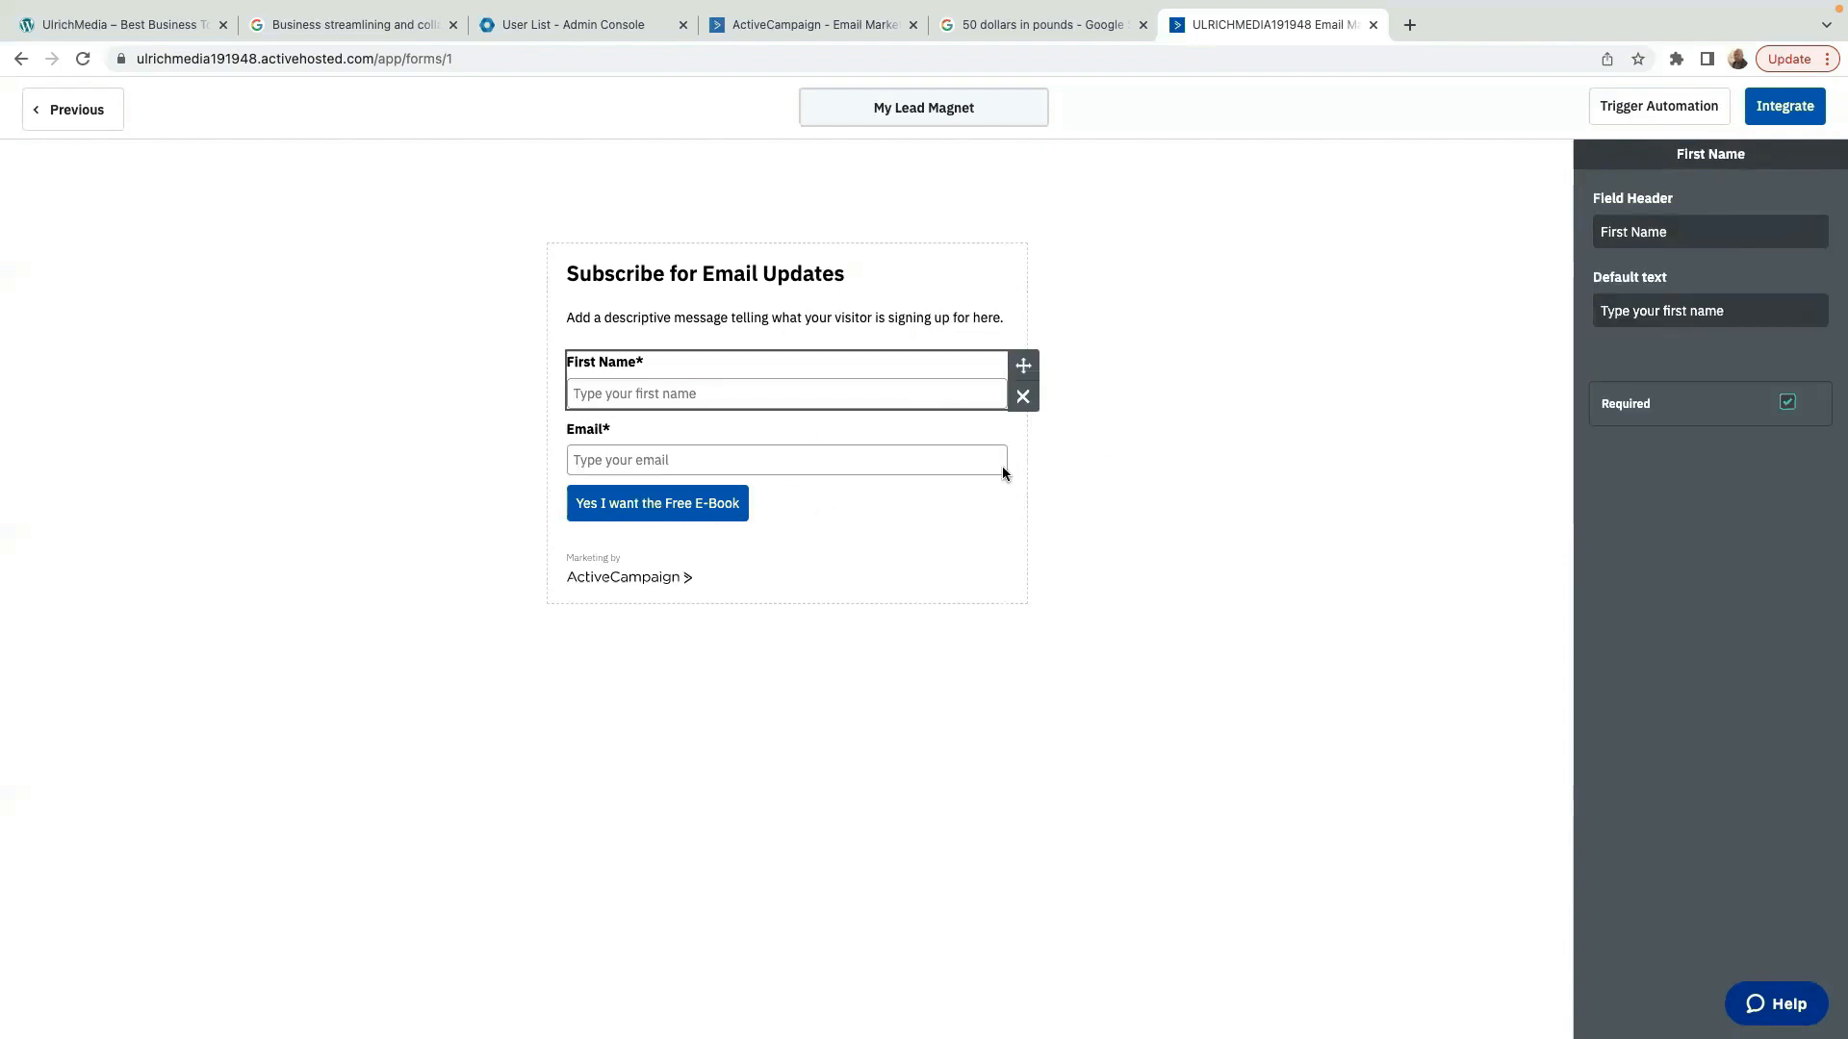
left_click(874, 494)
Set the form's background to a light grey-blue colour, AEB8D6.
left_click(1703, 163)
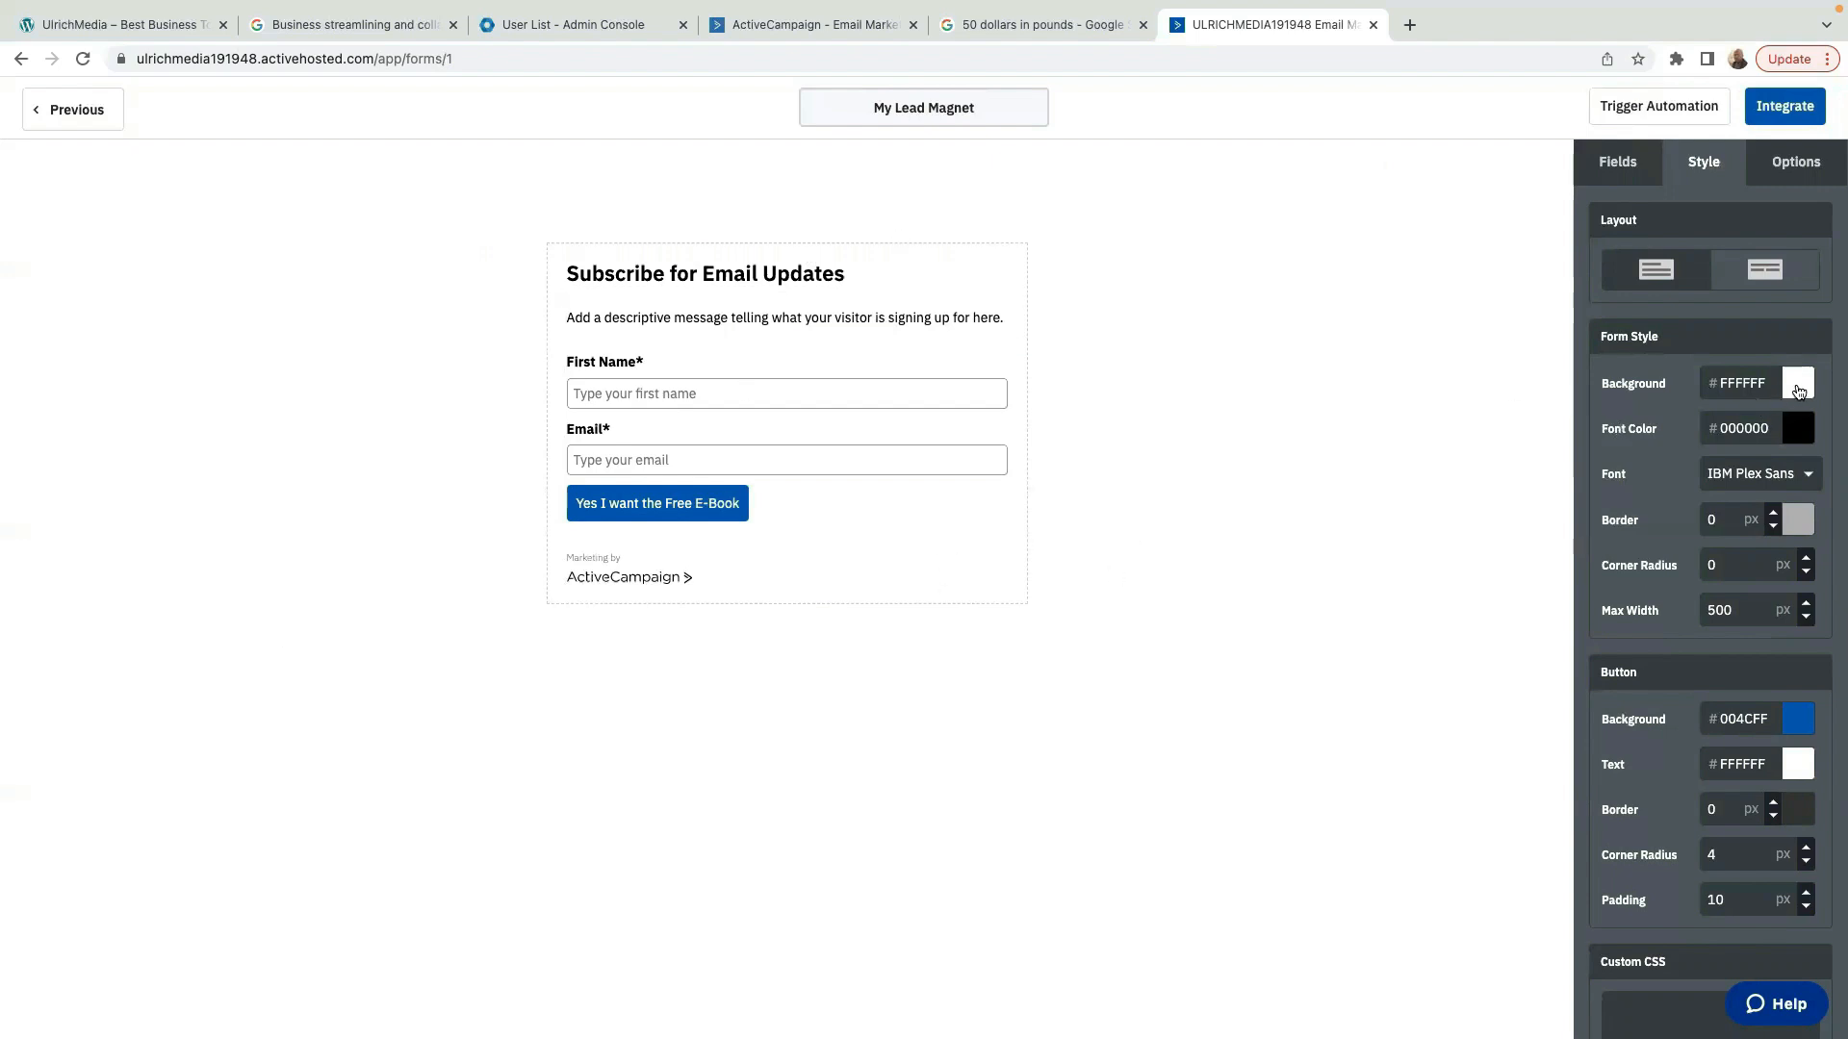
left_click(1798, 390)
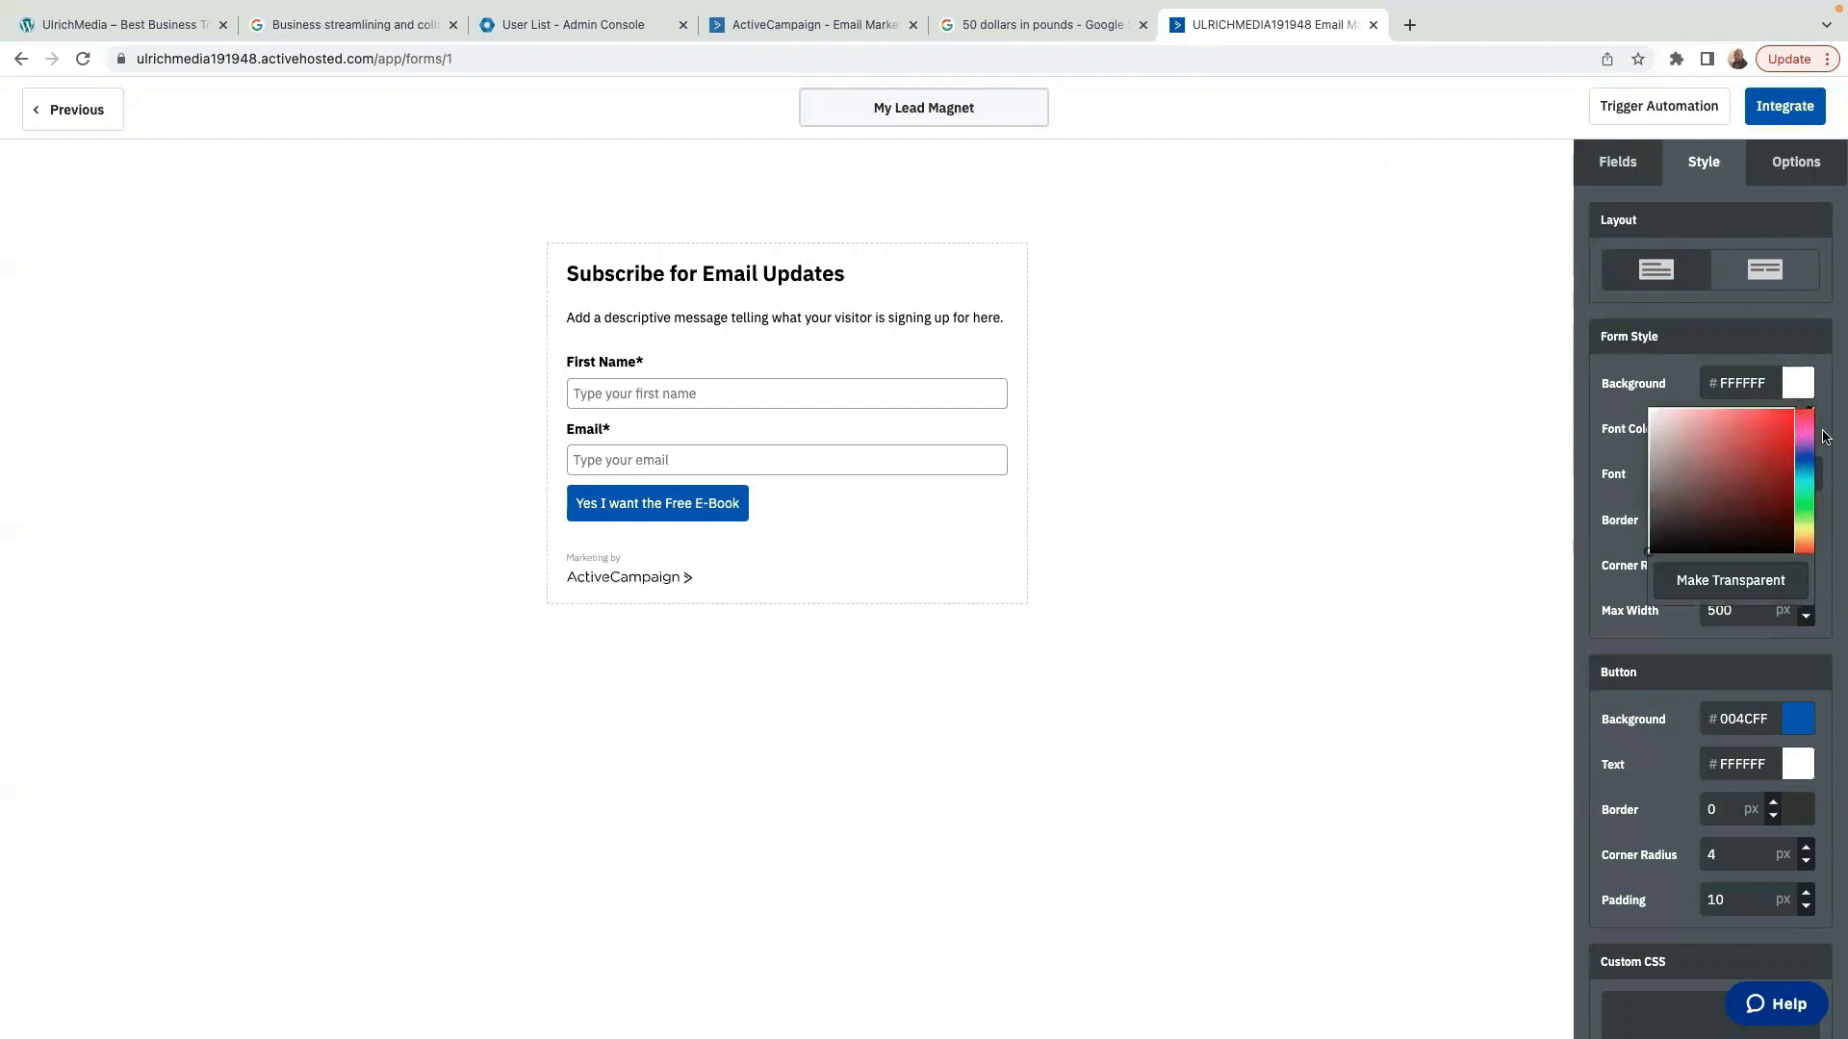
left_click(1720, 527)
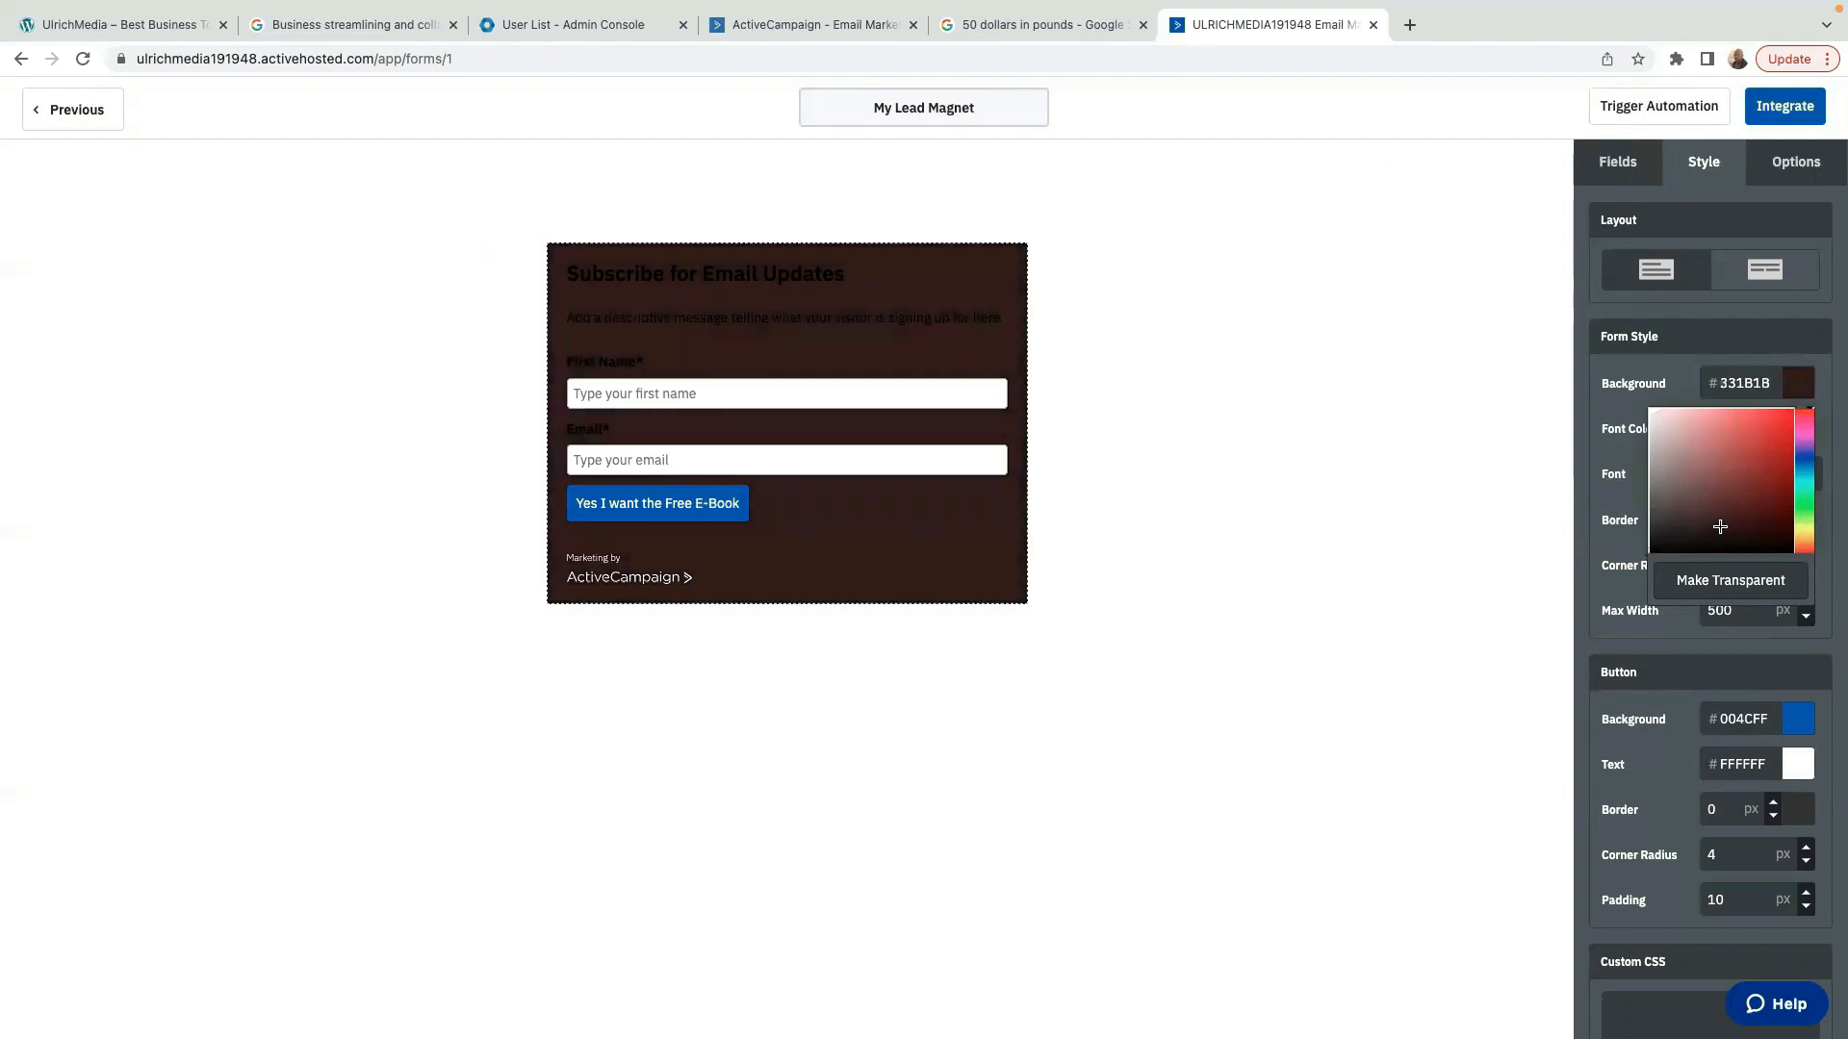
mouse_move(1719, 527)
left_mouse_down()
mouse_move(1733, 448)
mouse_move(1678, 432)
left_mouse_up()
left_click(1805, 461)
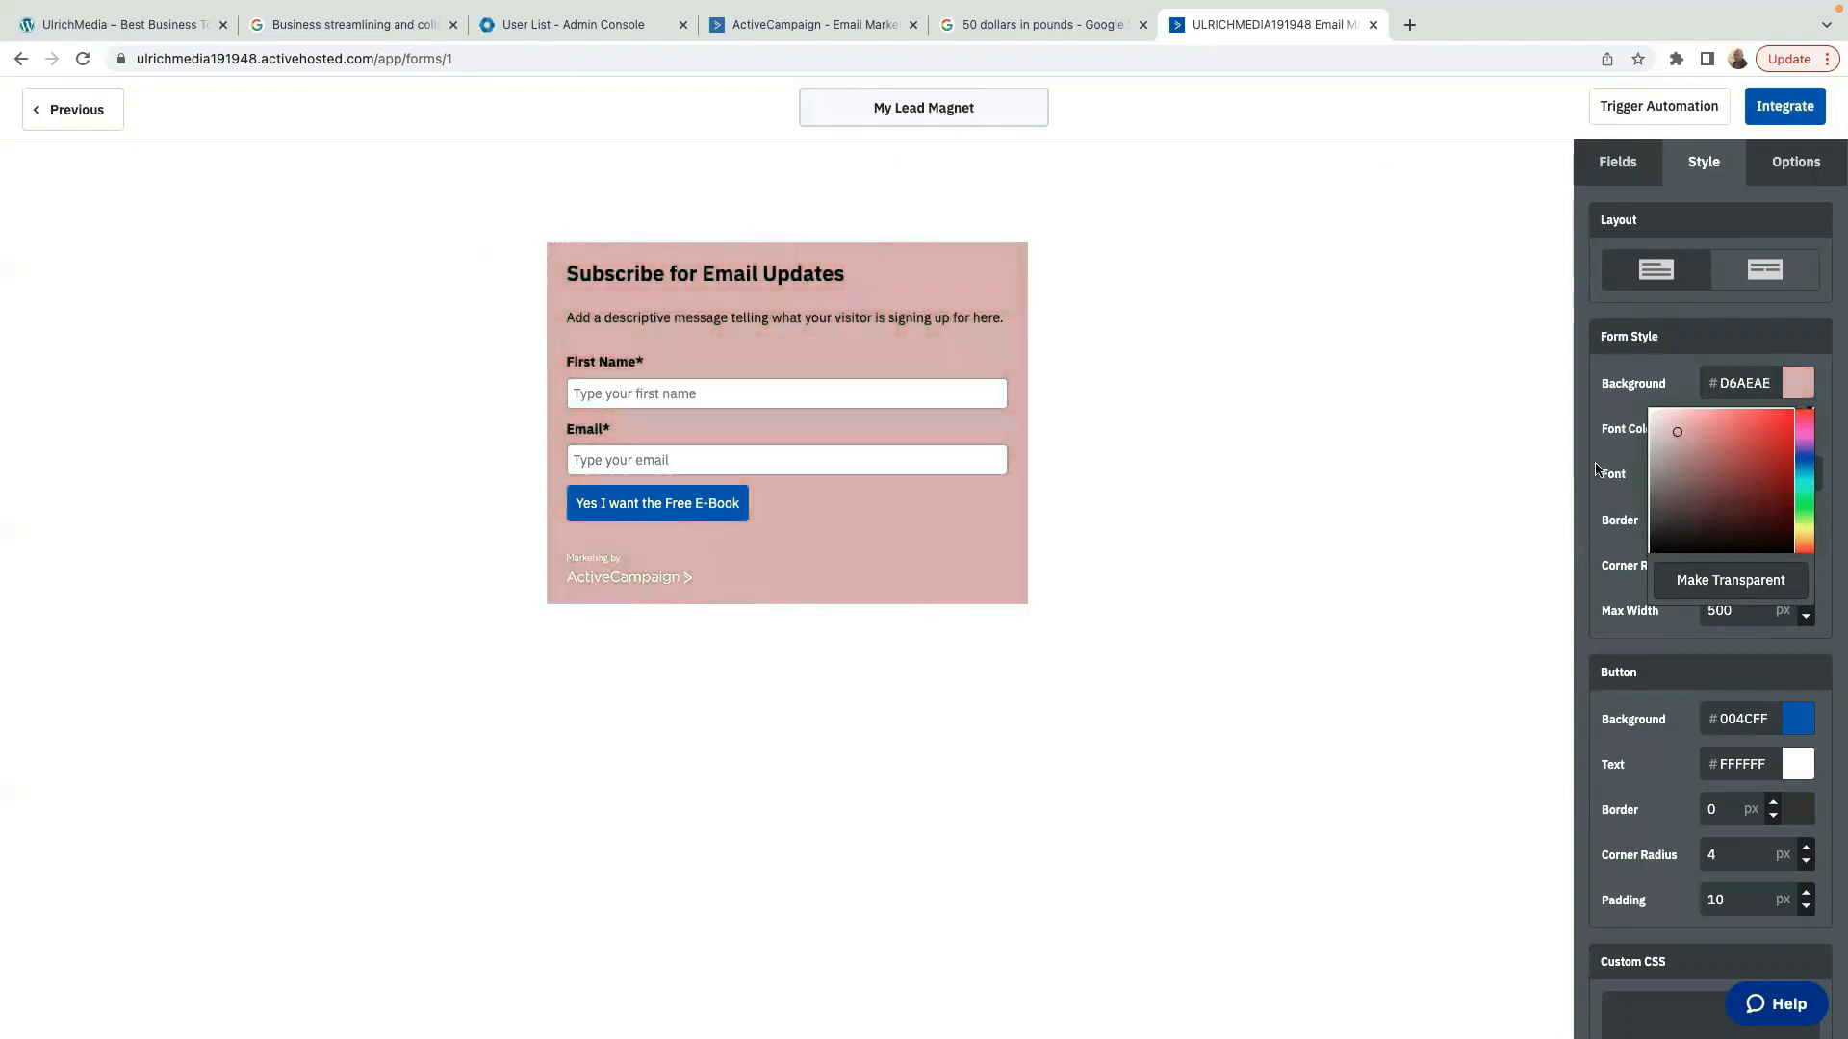
left_click(1248, 375)
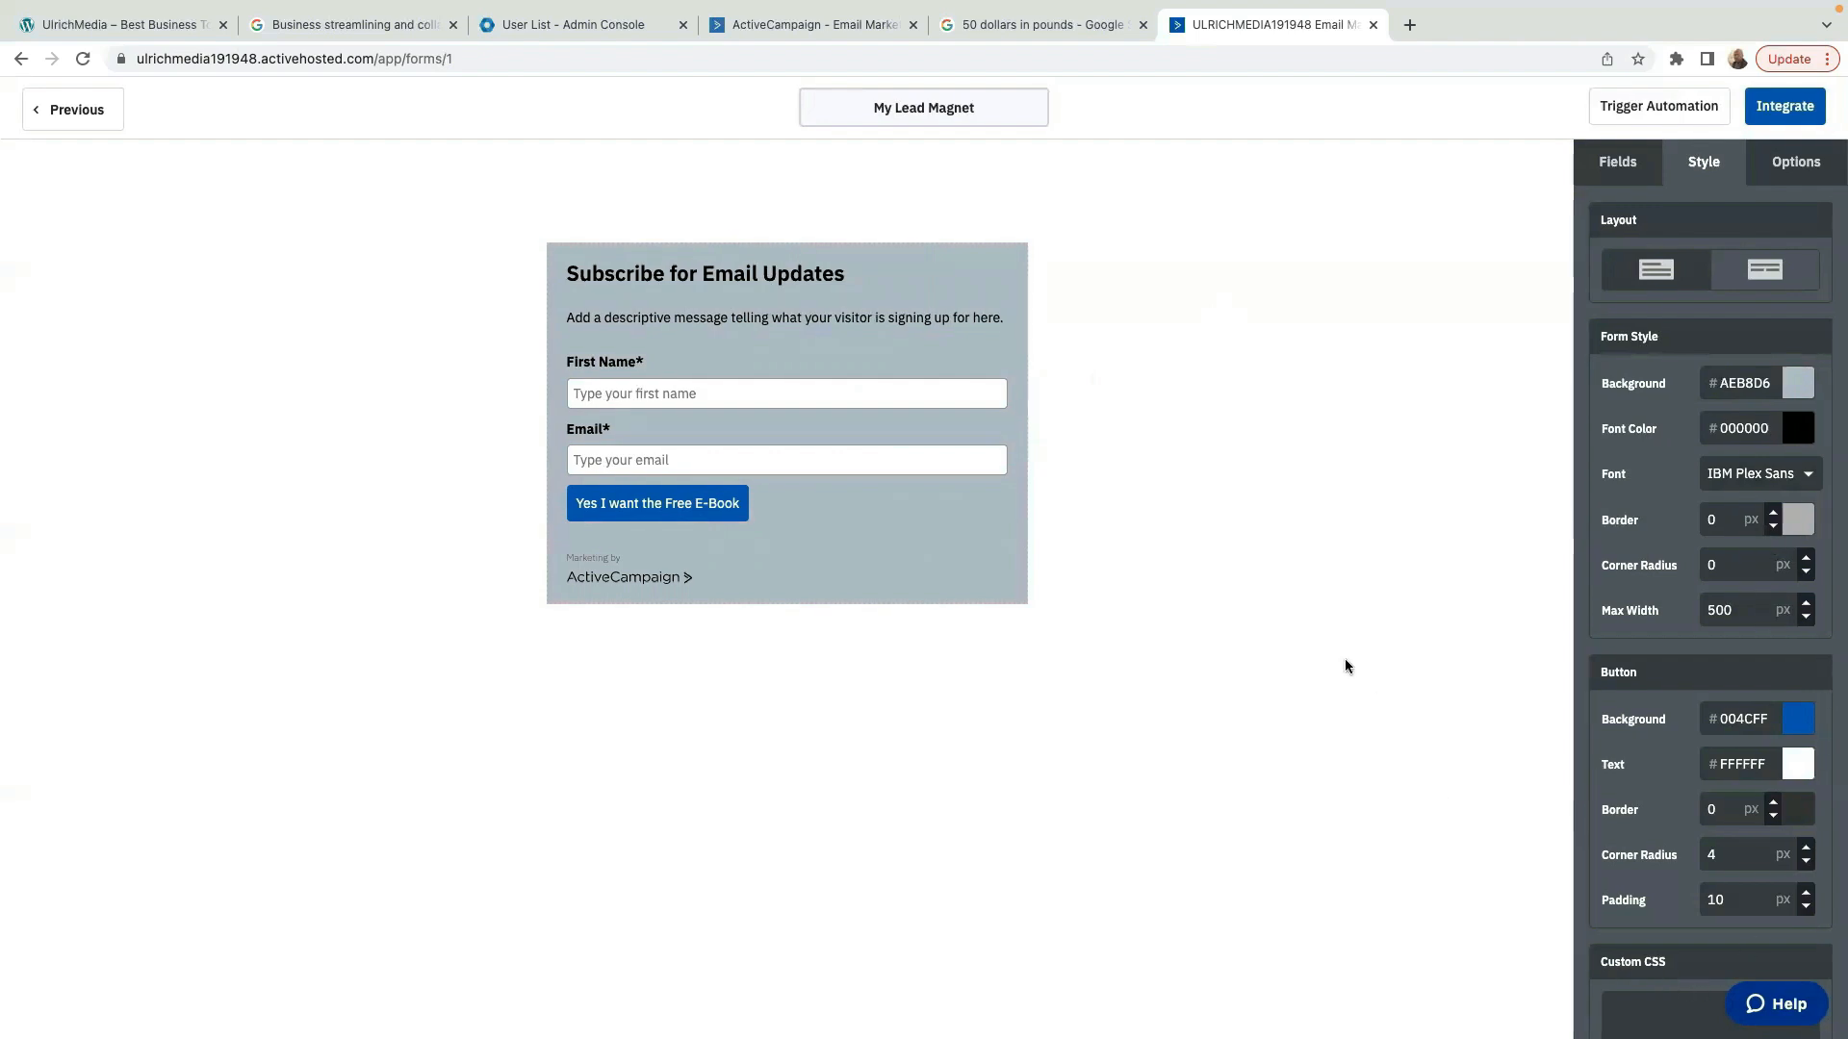
Replace the form's header text with "Improve your Business".
left_click(848, 288)
key("BackSpace")
key("BackSpace")
key("BackSpace")
key("BackSpace")
key("BackSpace")
key("BackSpace")
key("BackSpace")
key("BackSpace")
key("BackSpace")
key("BackSpace")
key("BackSpace")
key("BackSpace")
key("BackSpace")
key("BackSpace")
key("BackSpace")
key("BackSpace")
key("BackSpace")
key("BackSpace")
key("BackSpace")
key("BackSpace")
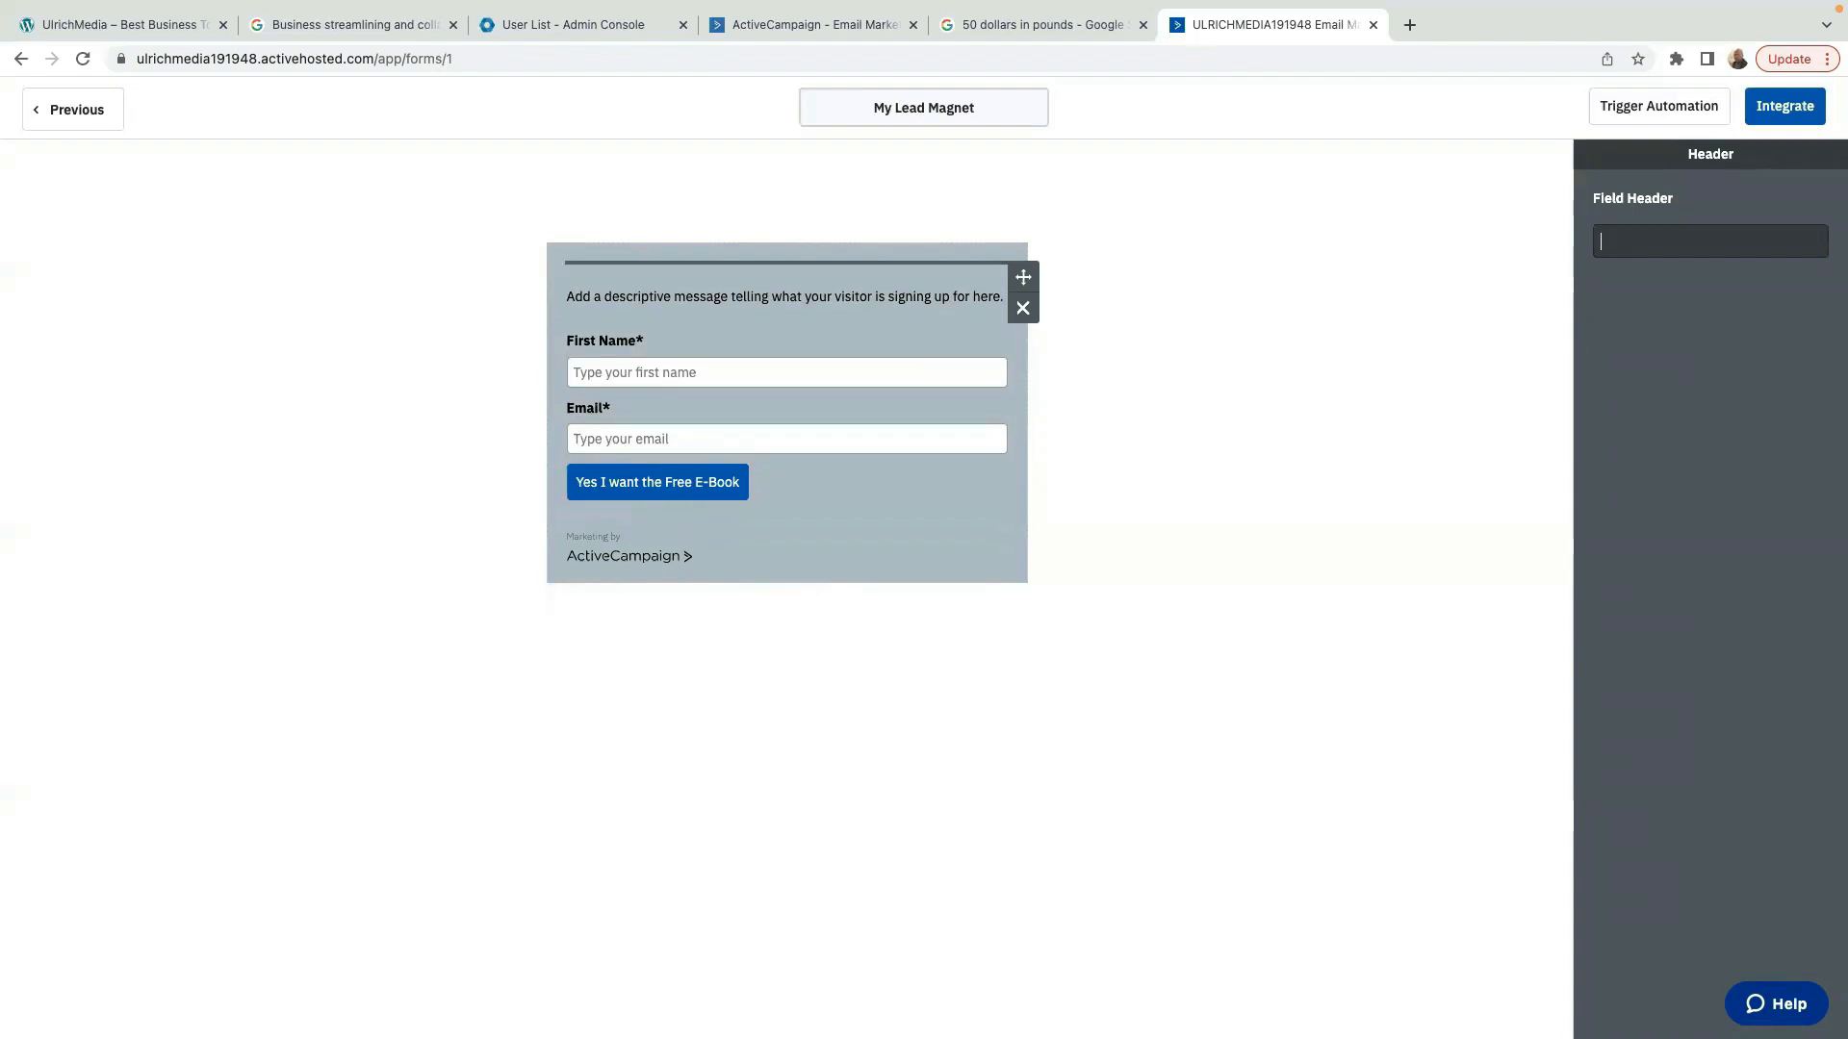
type("Grab")
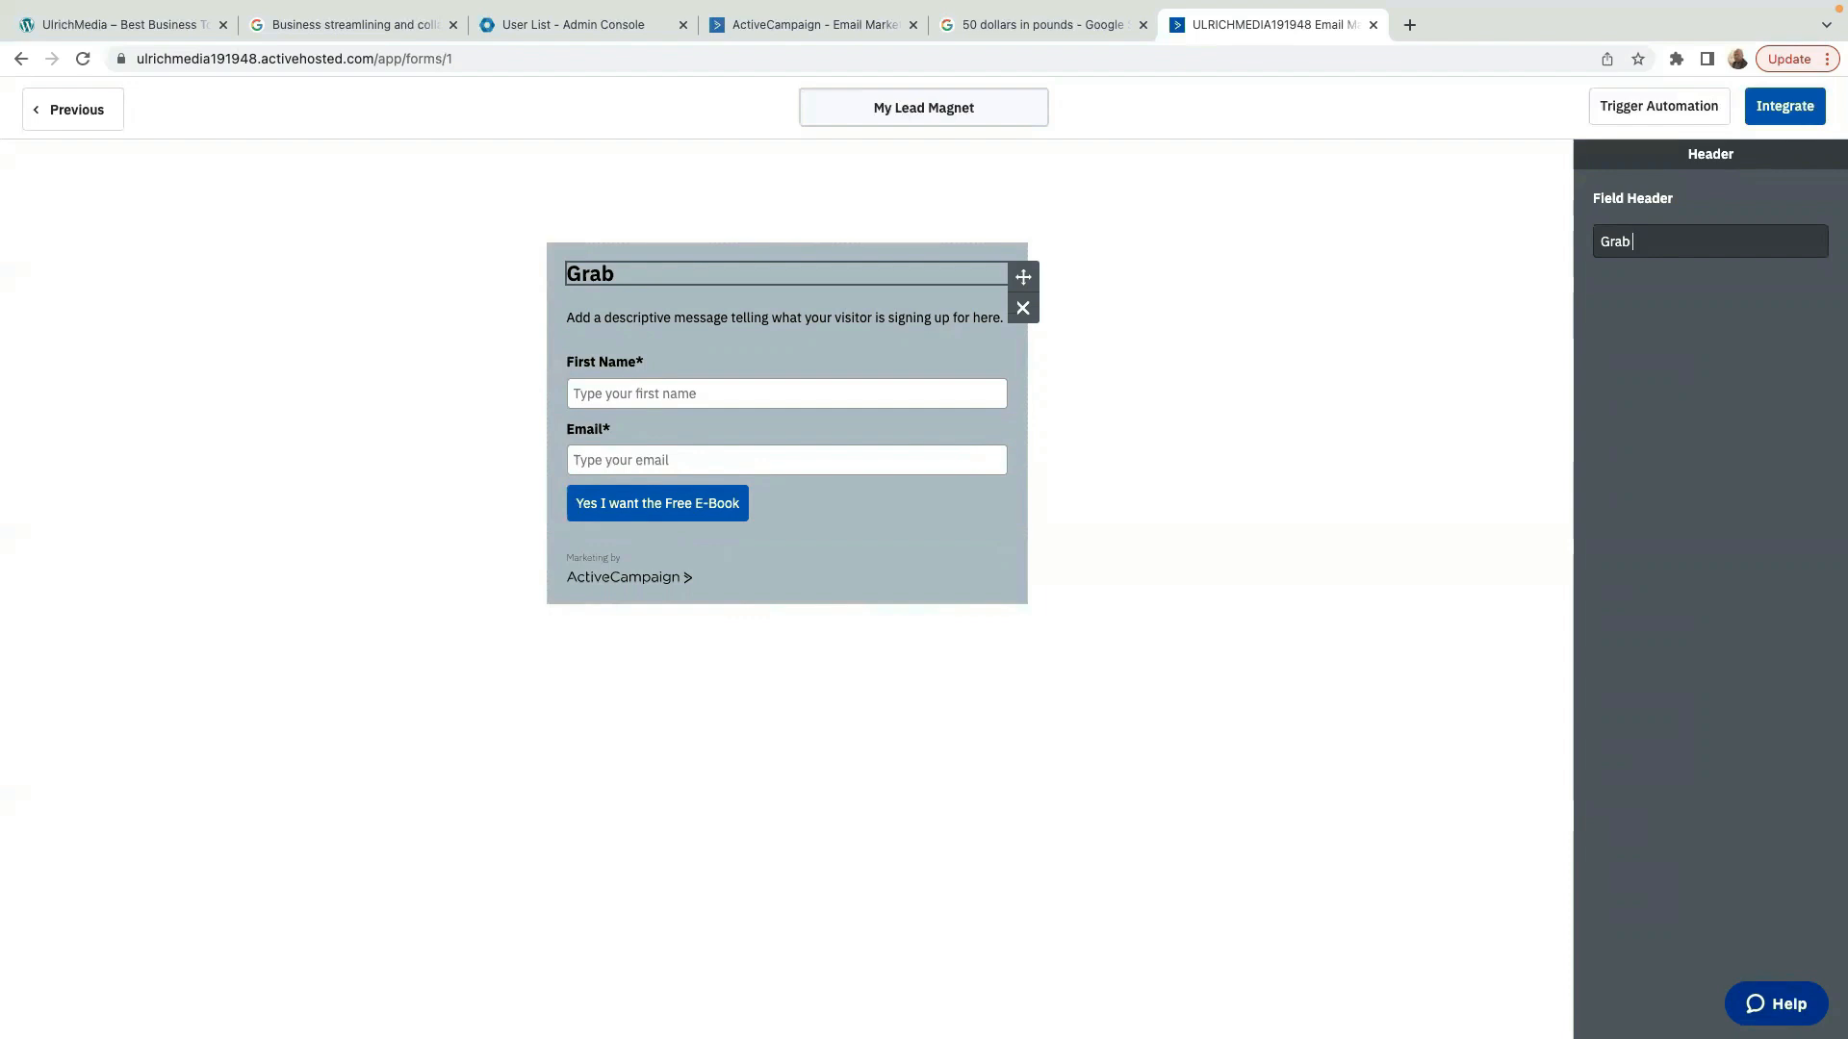
key("ctrl+a")
type("Improve your Business")
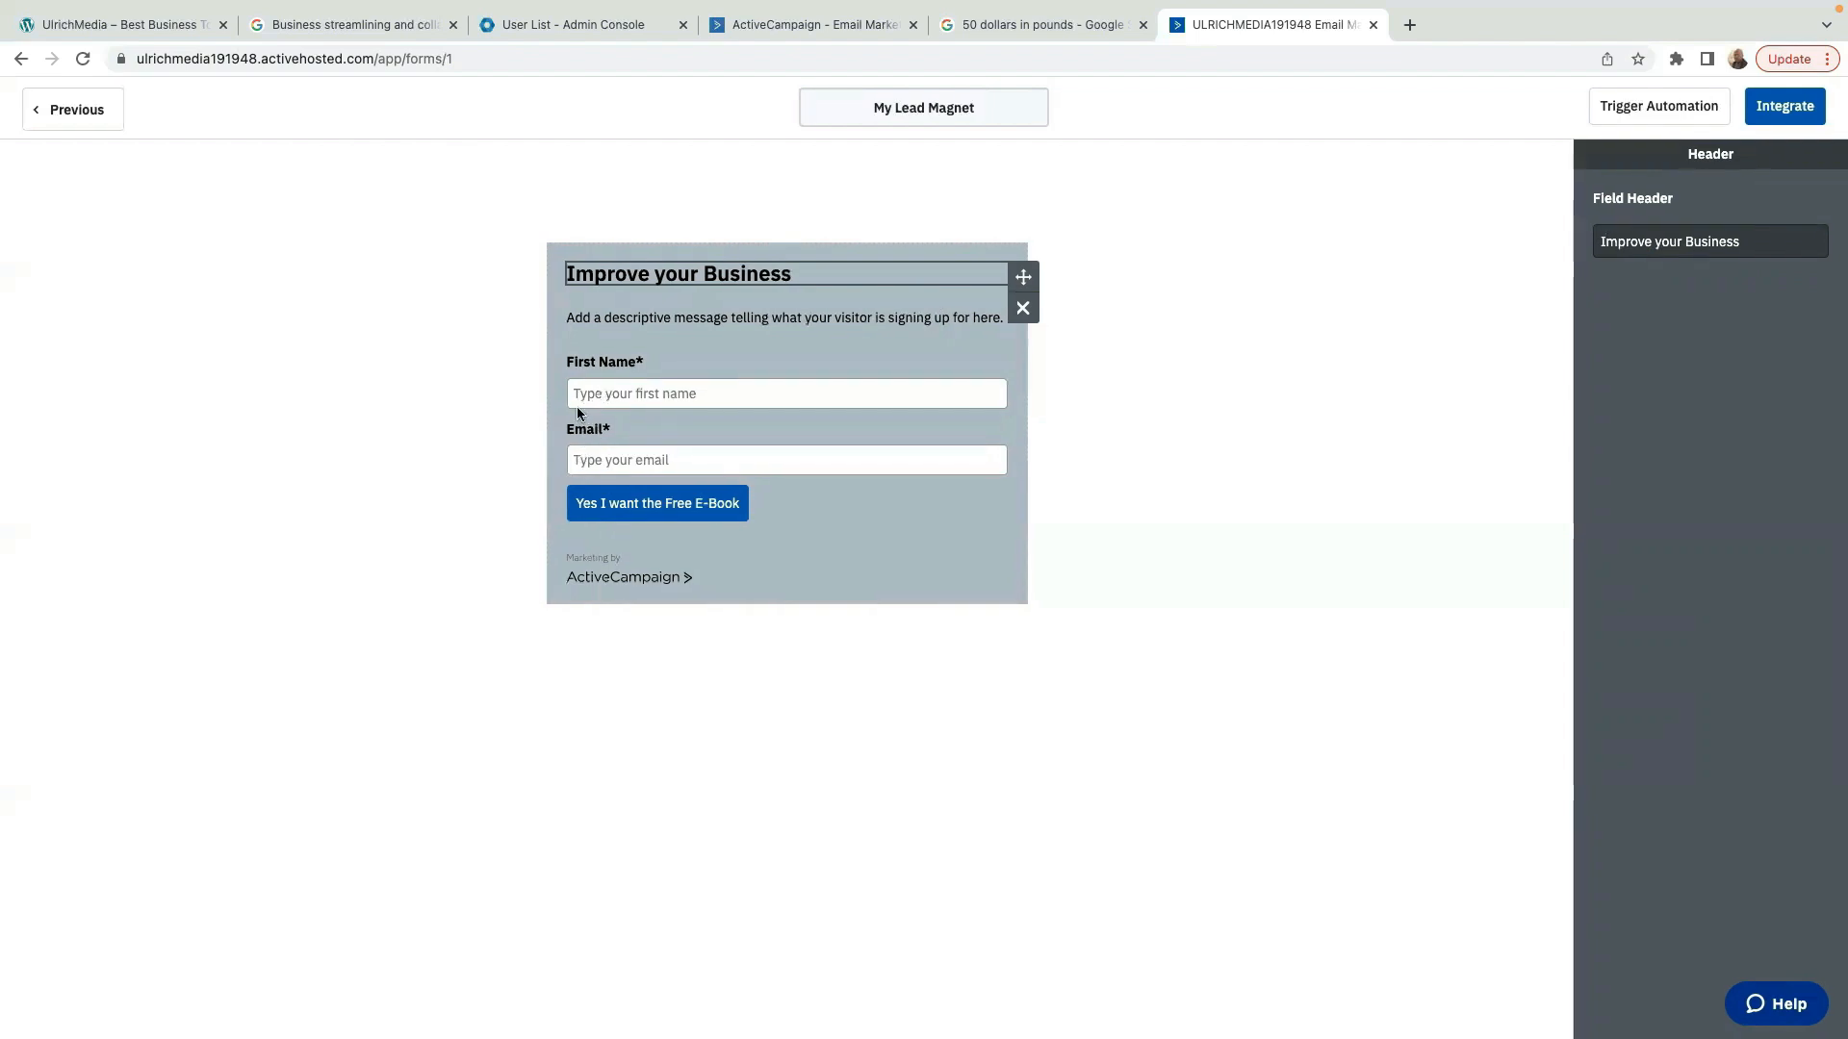
Remove the descriptive message beneath the form header and turn off the AC Branding.
left_click(651, 318)
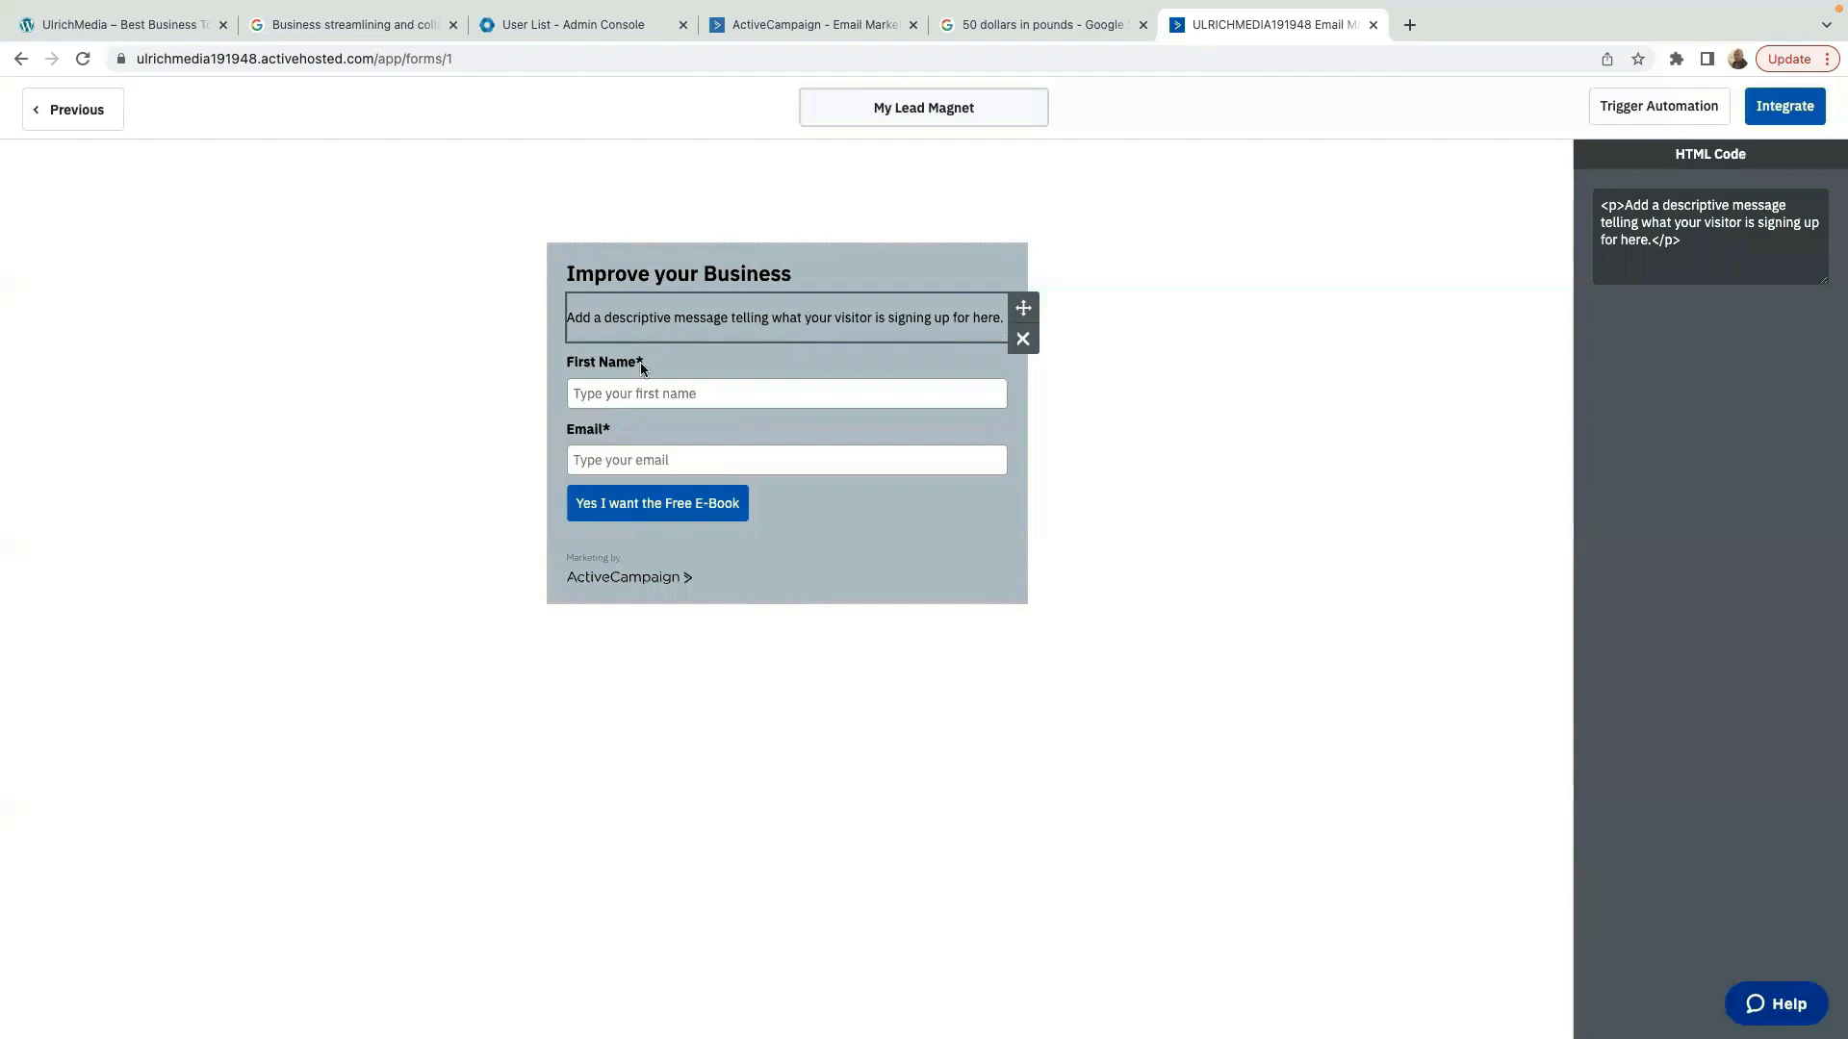
left_click(1026, 343)
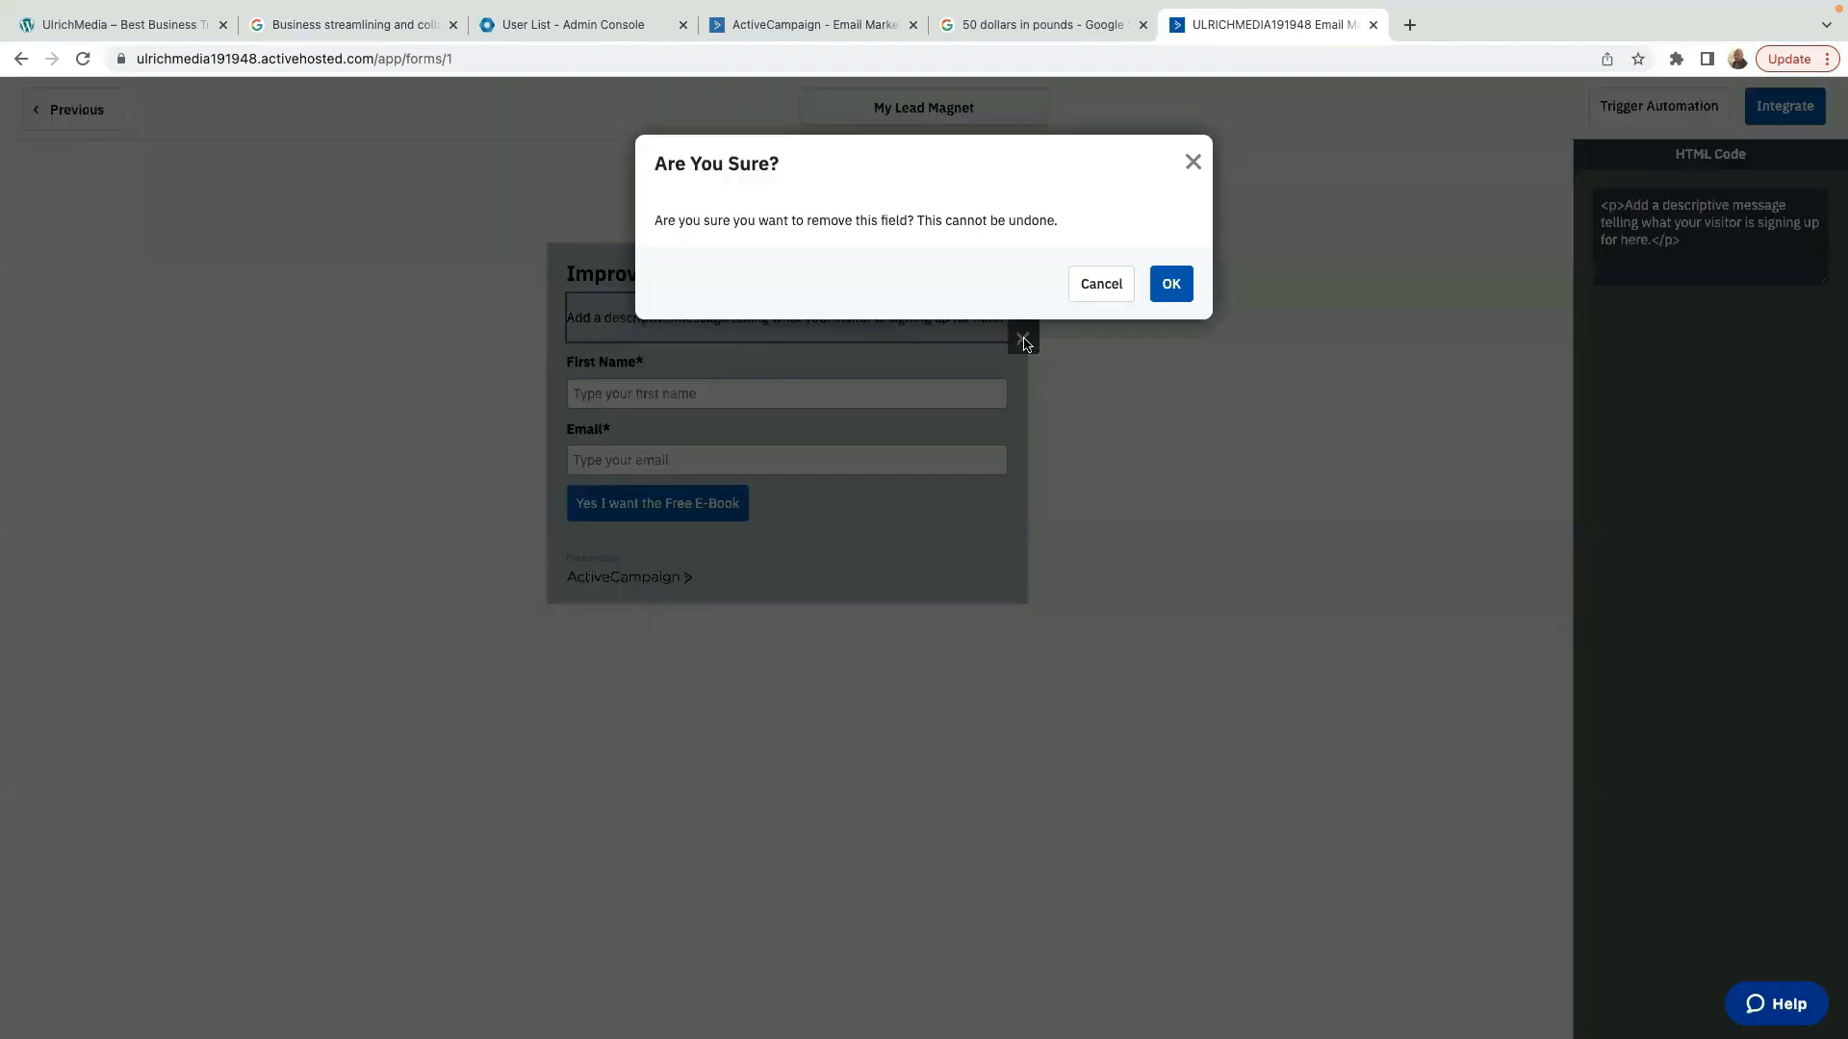
left_click(1174, 286)
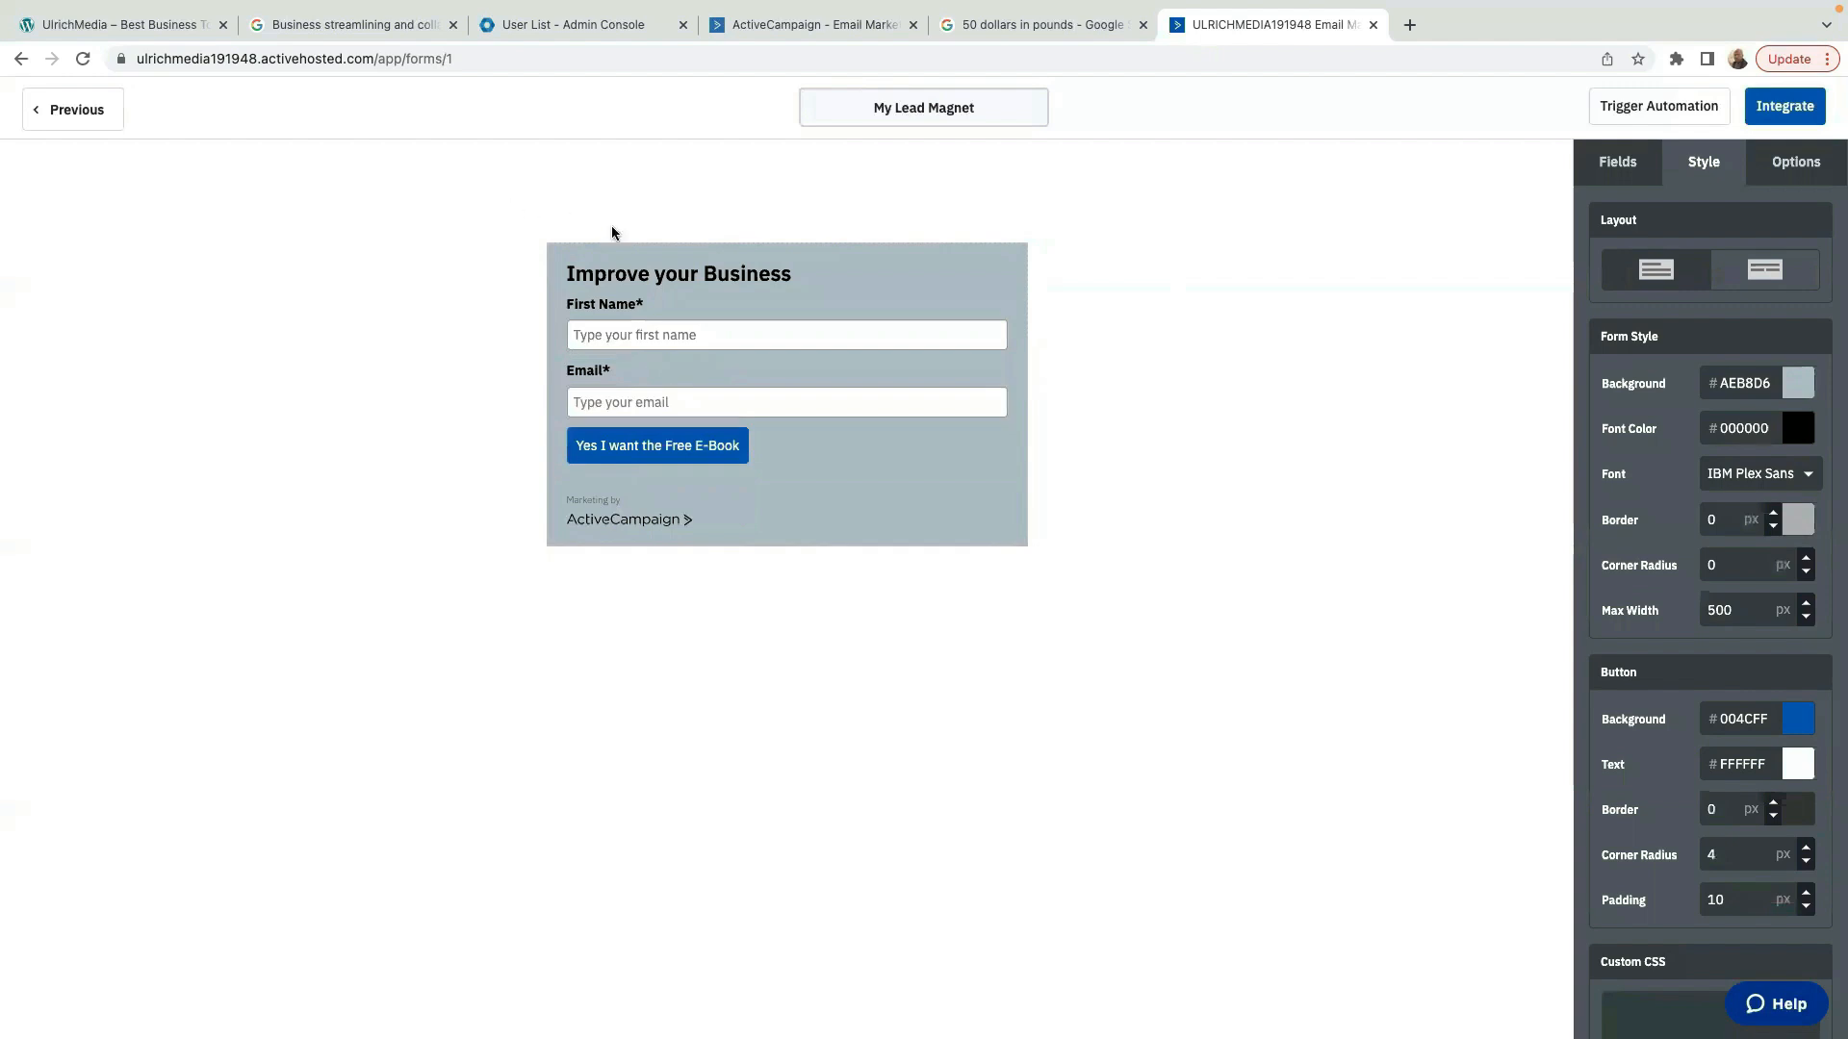
scroll(1787, 779, "down", 3)
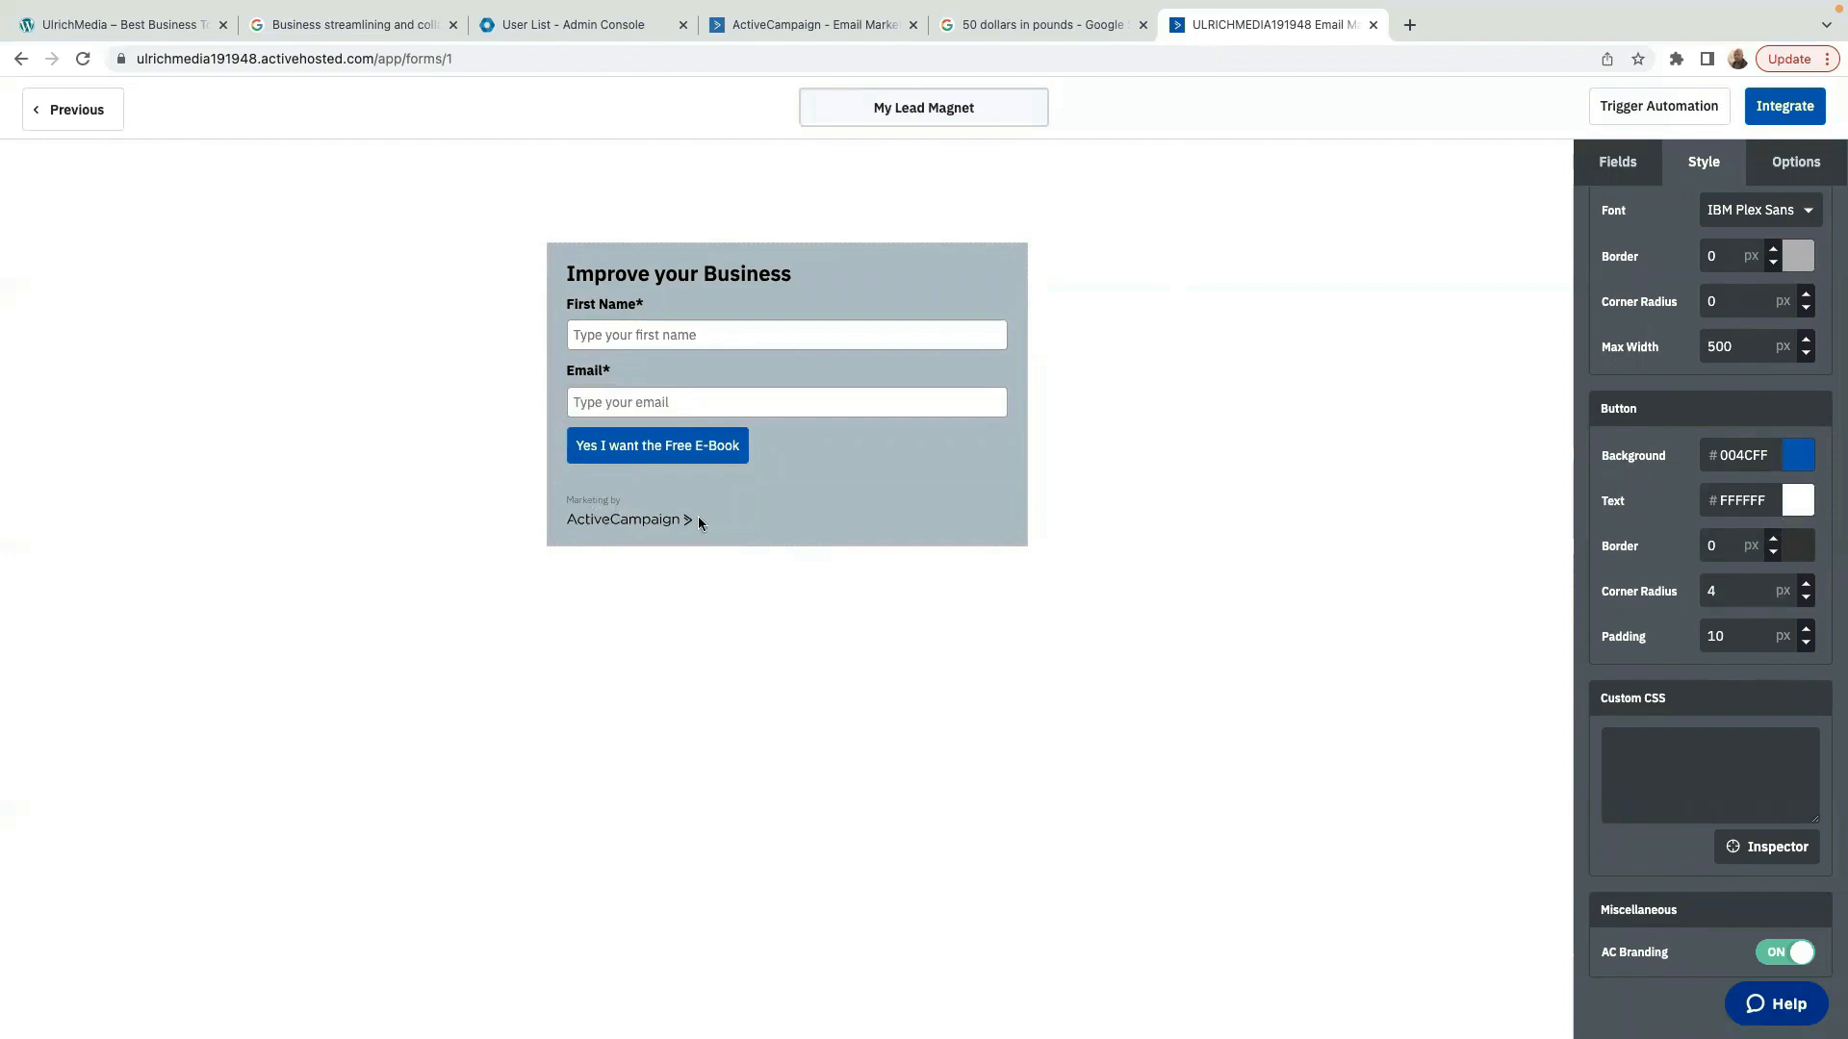
left_click(1779, 954)
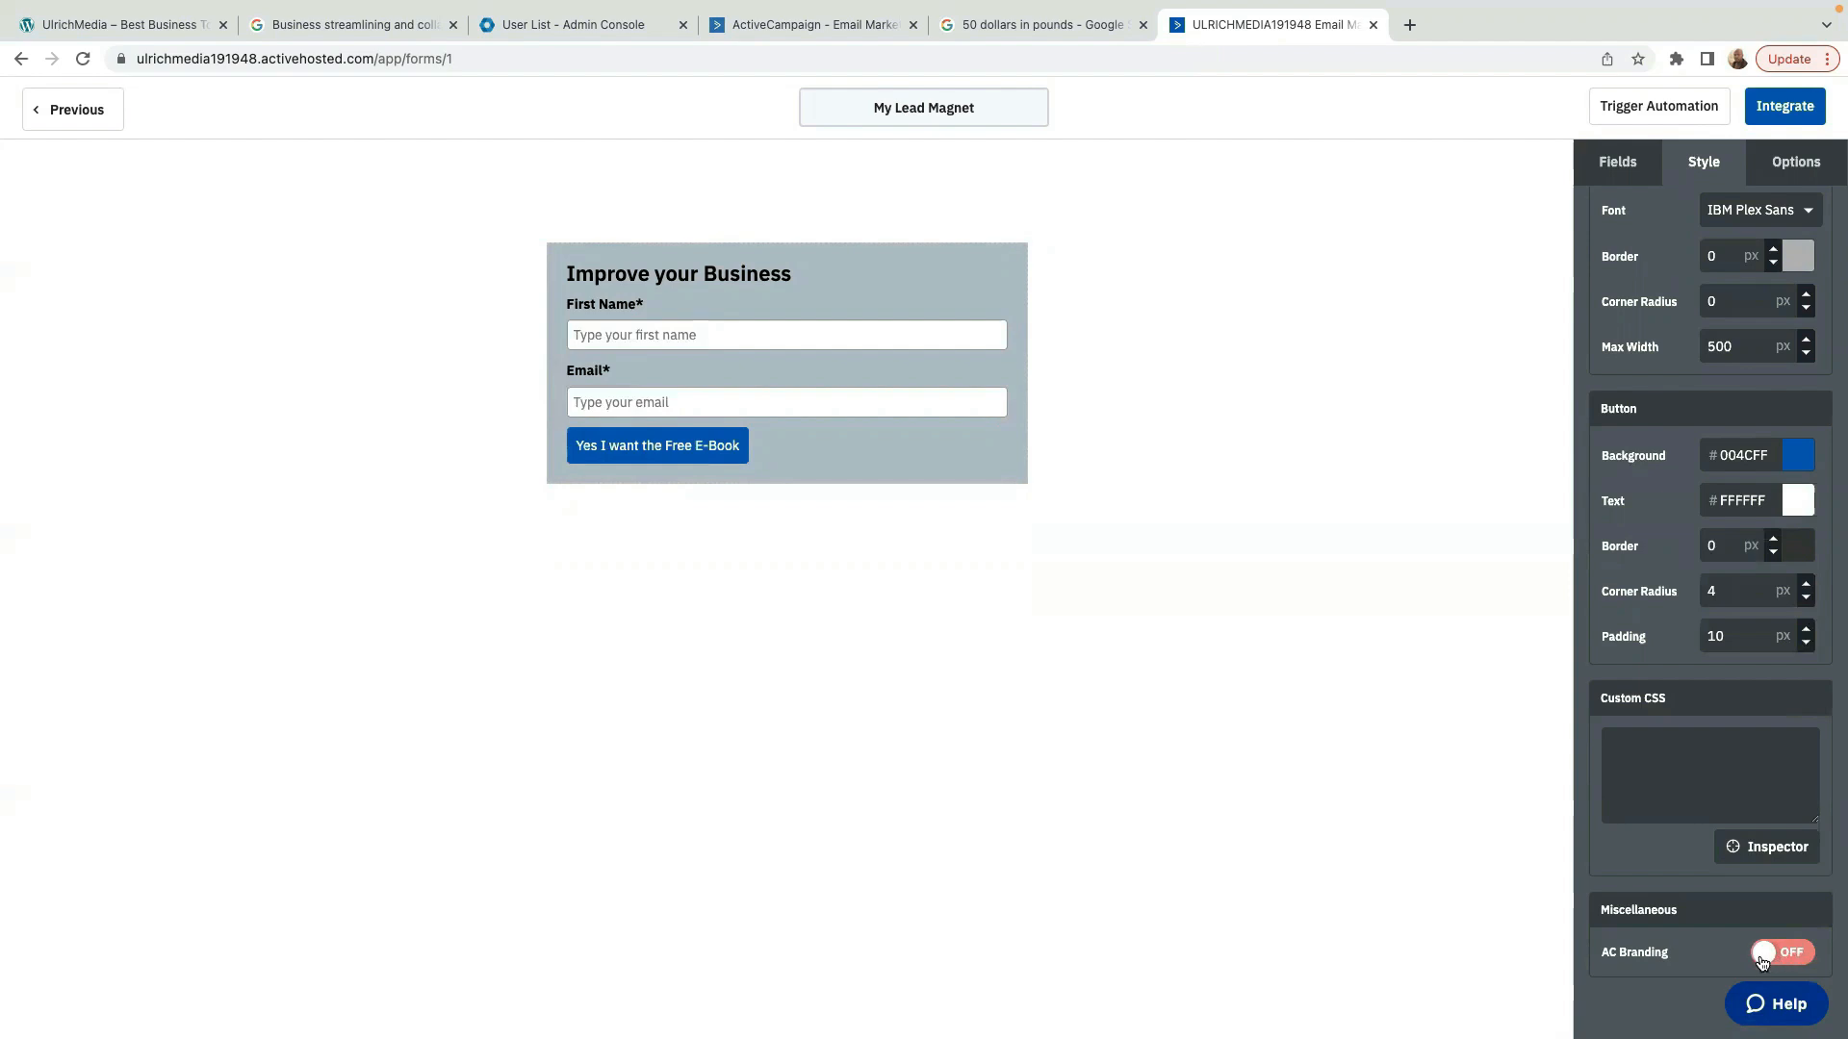
left_click(1800, 162)
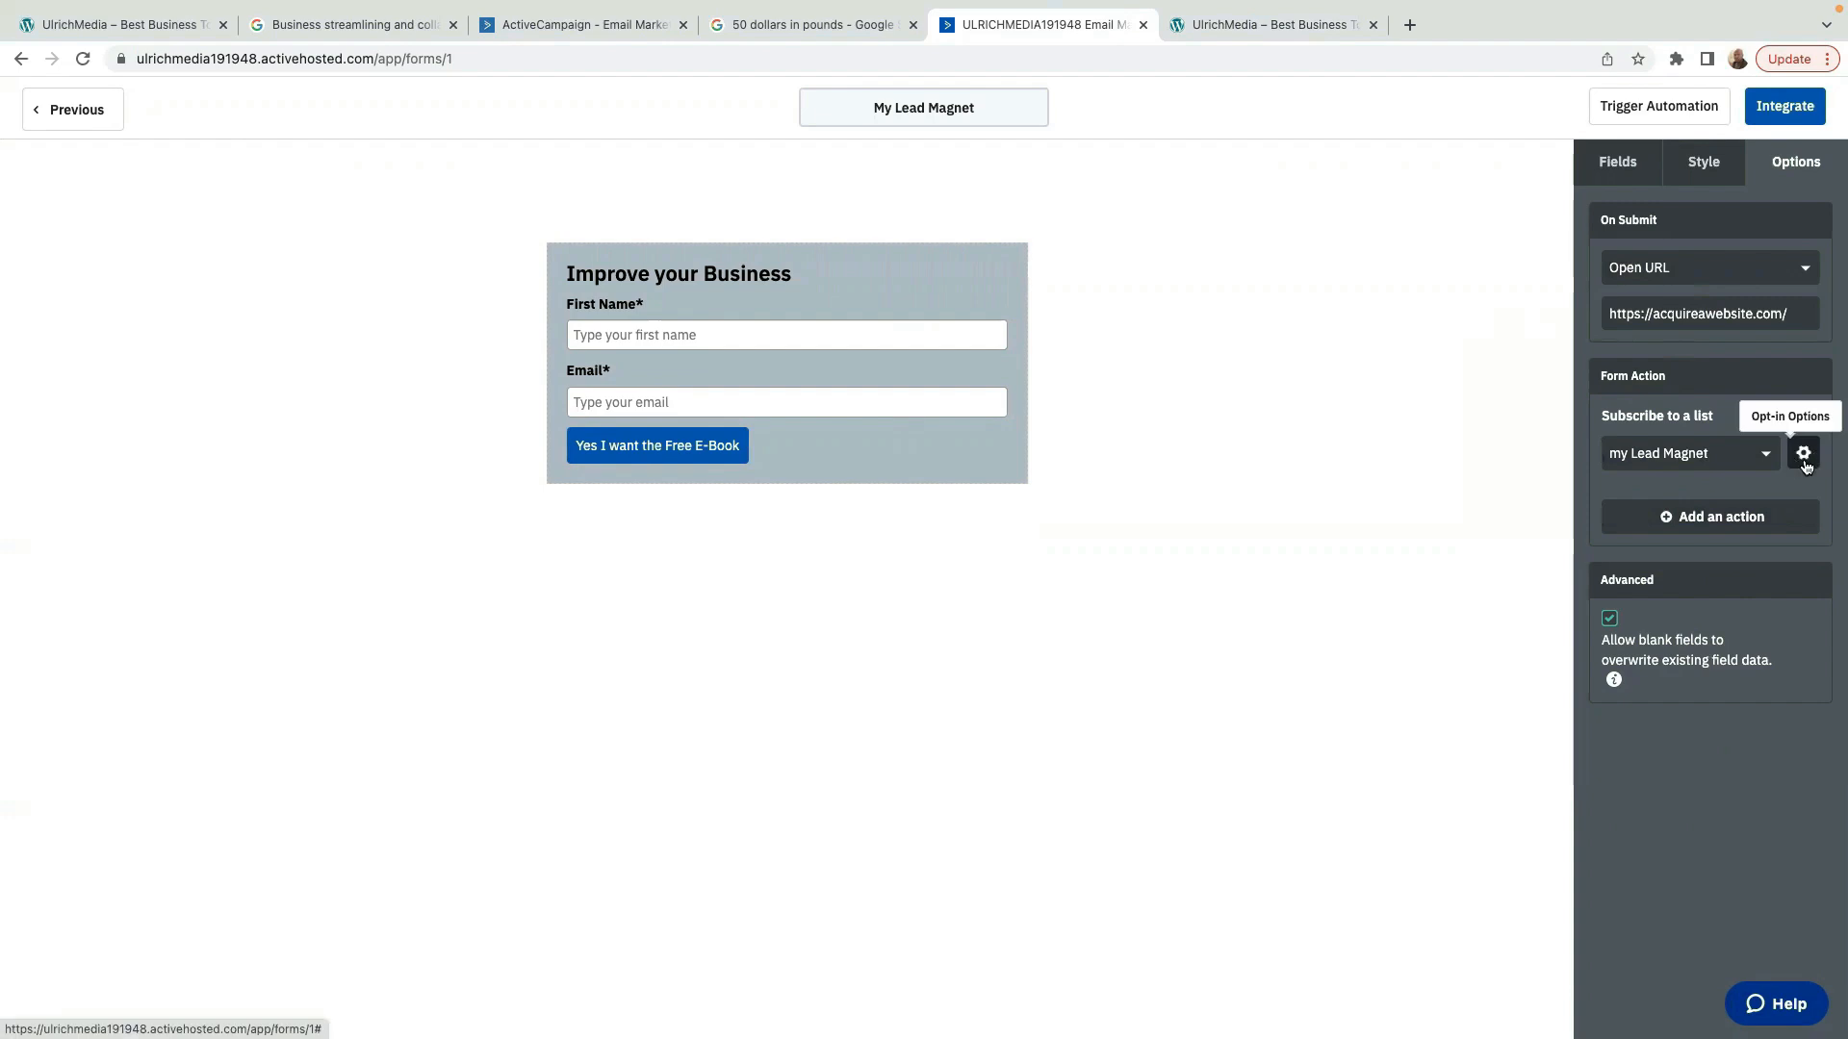
left_click(1806, 461)
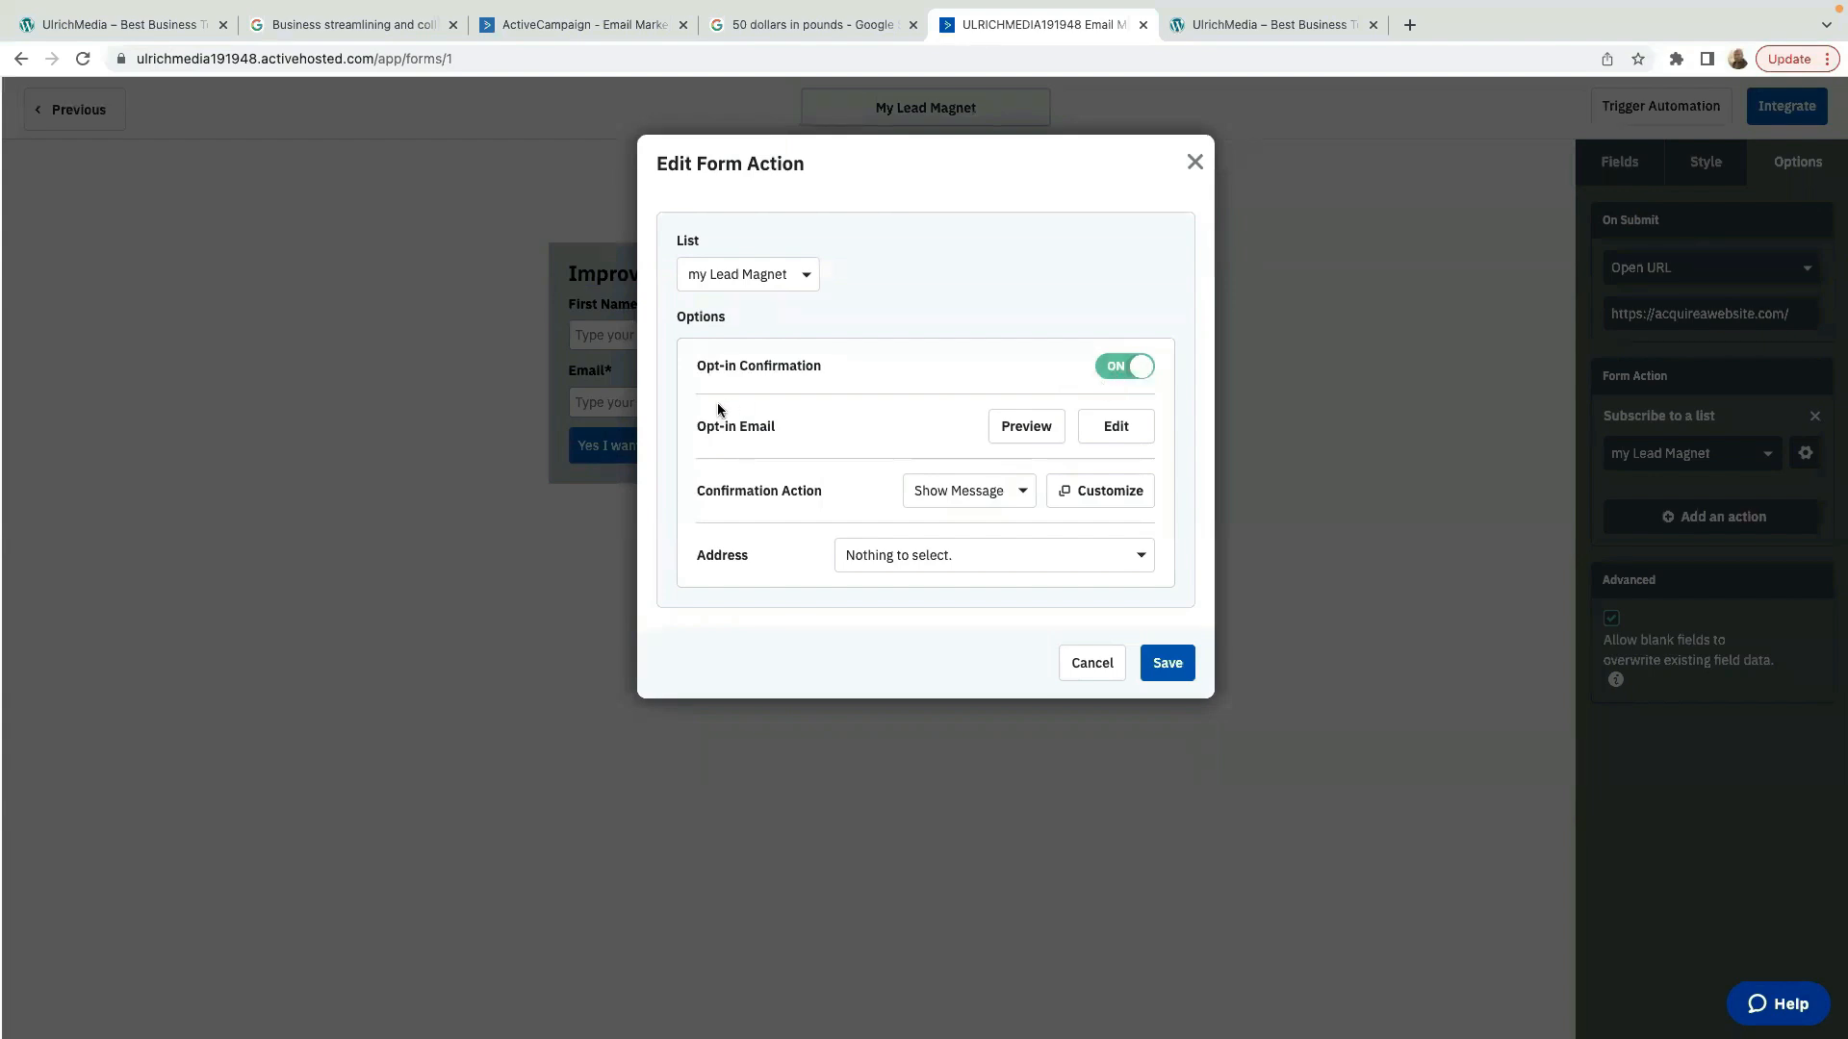
left_click(1106, 370)
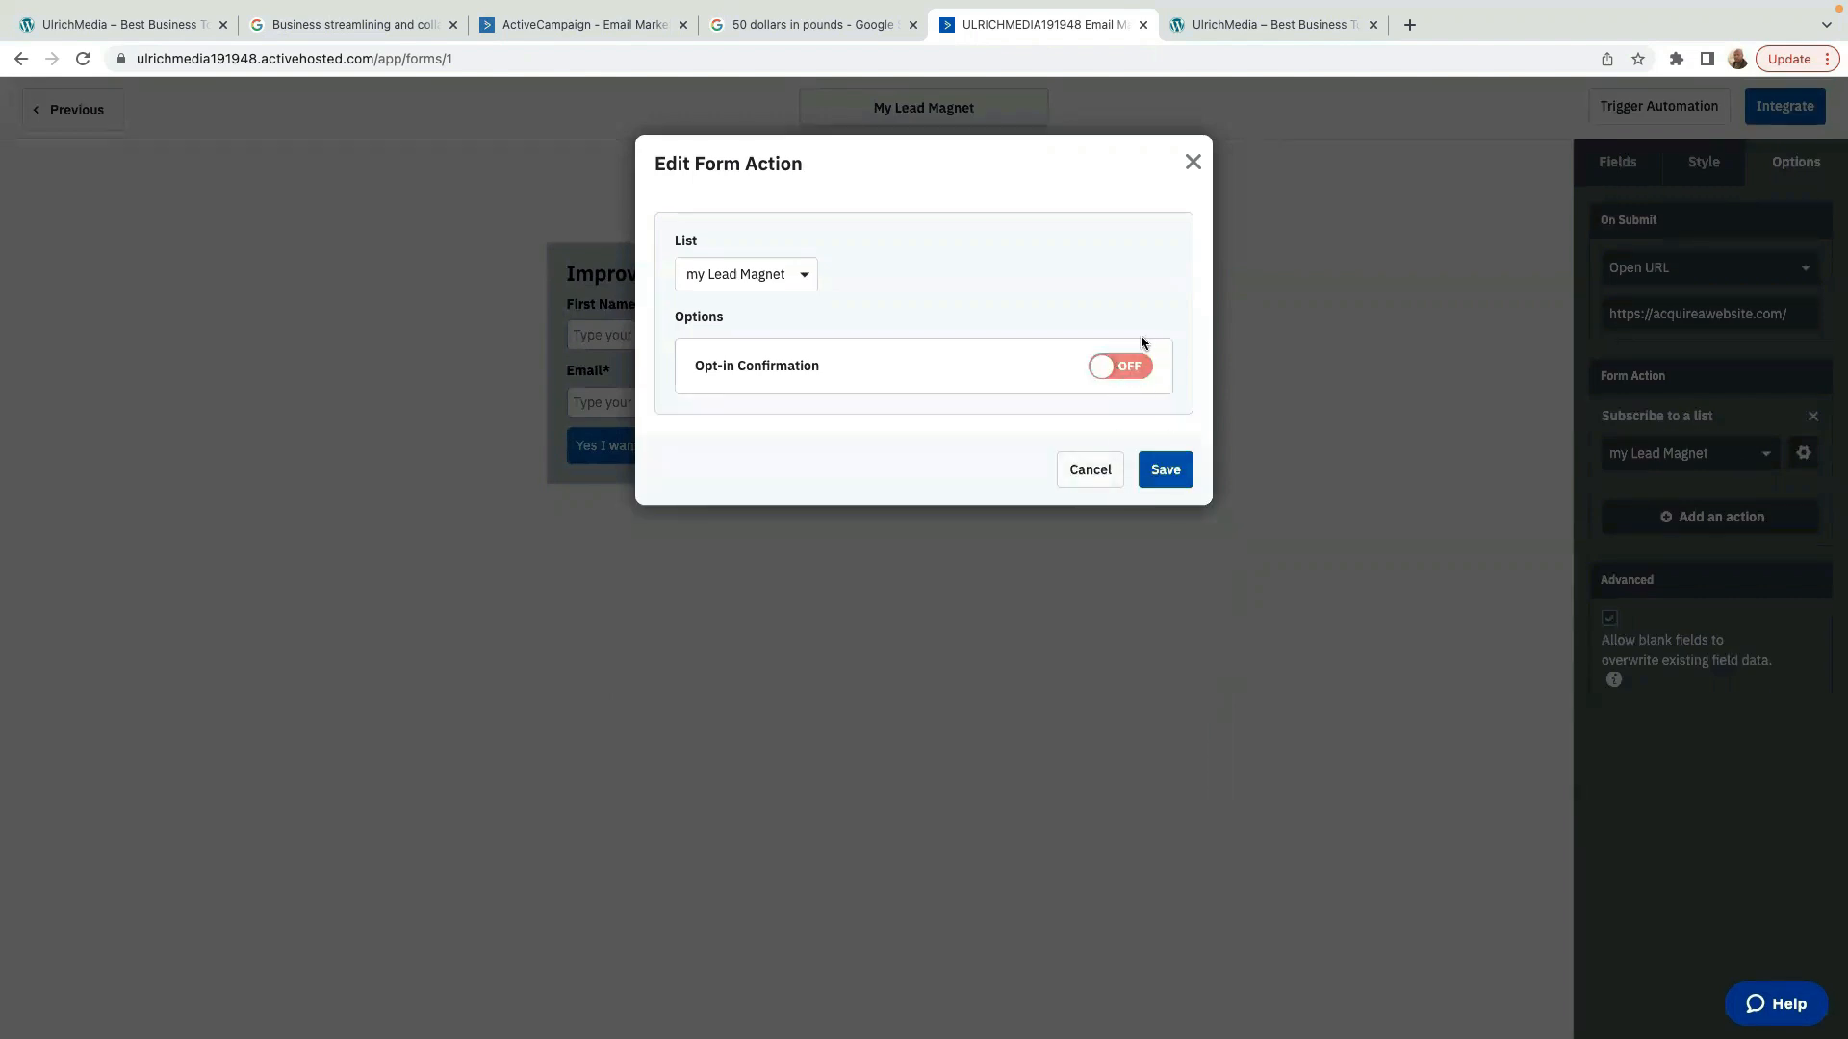
left_click(1165, 472)
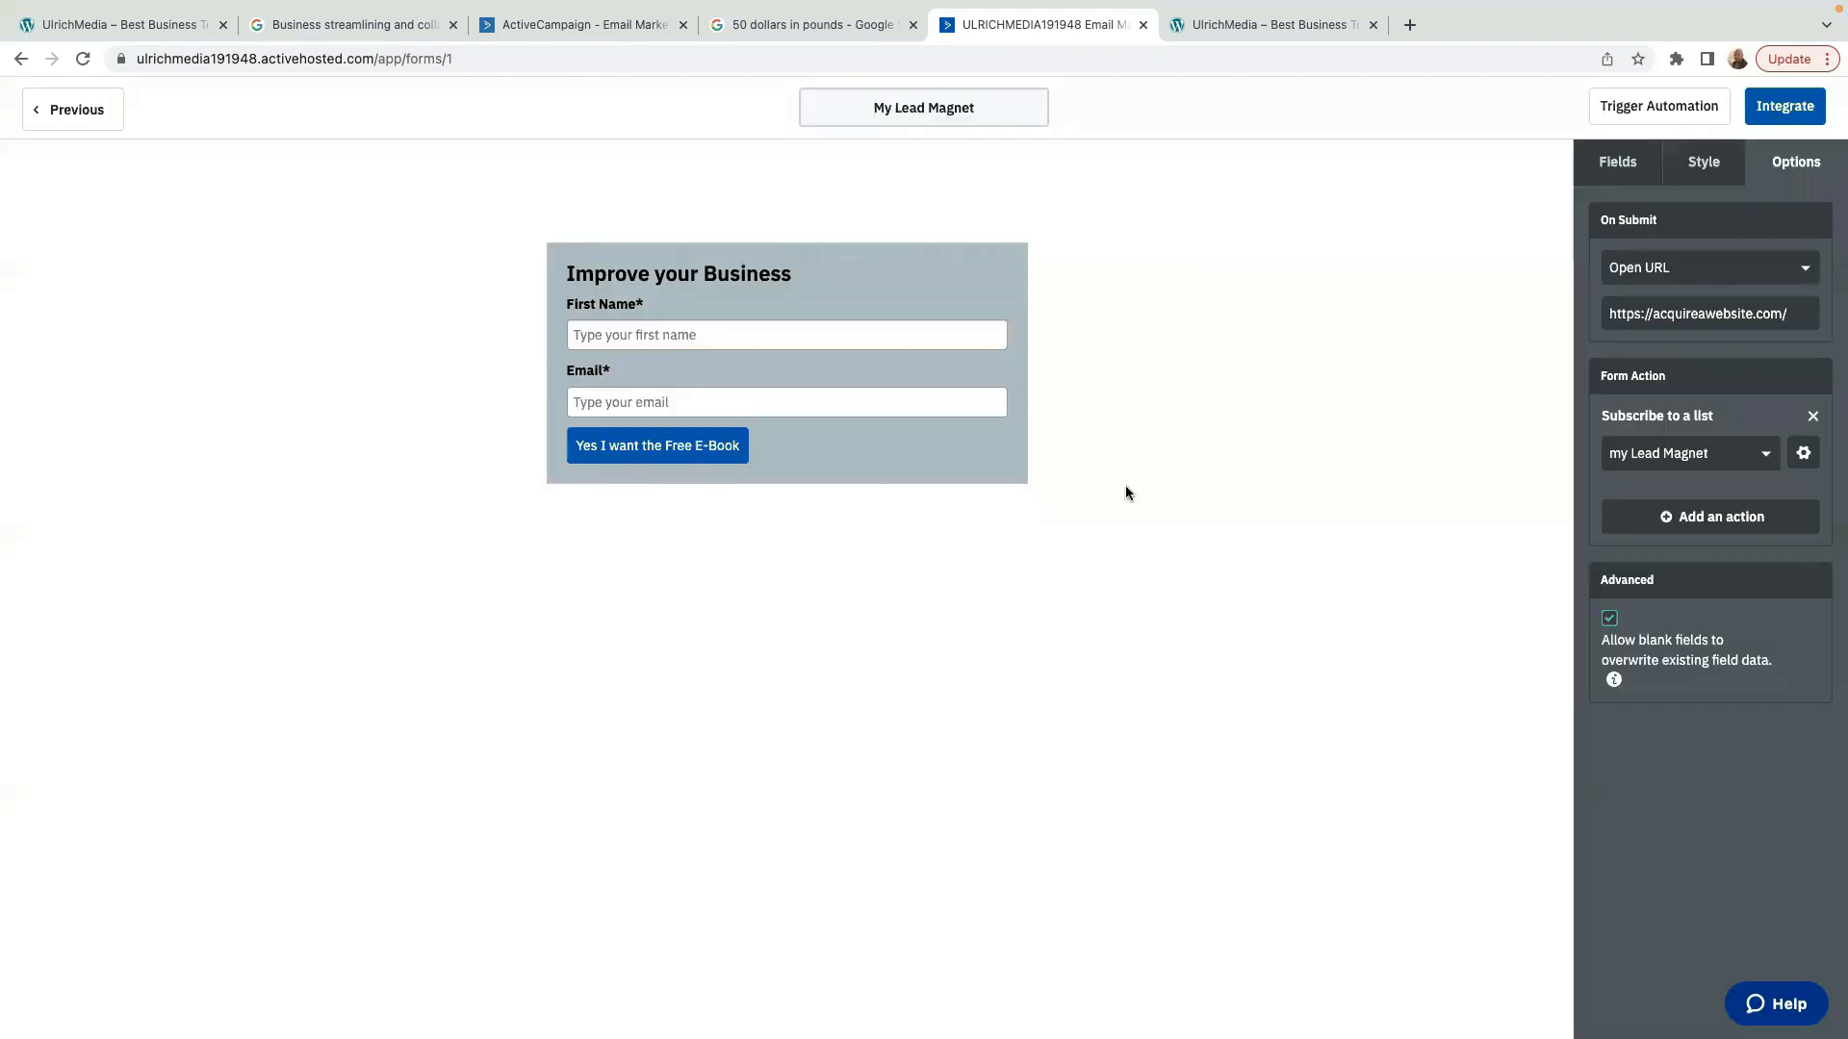
left_click(1788, 118)
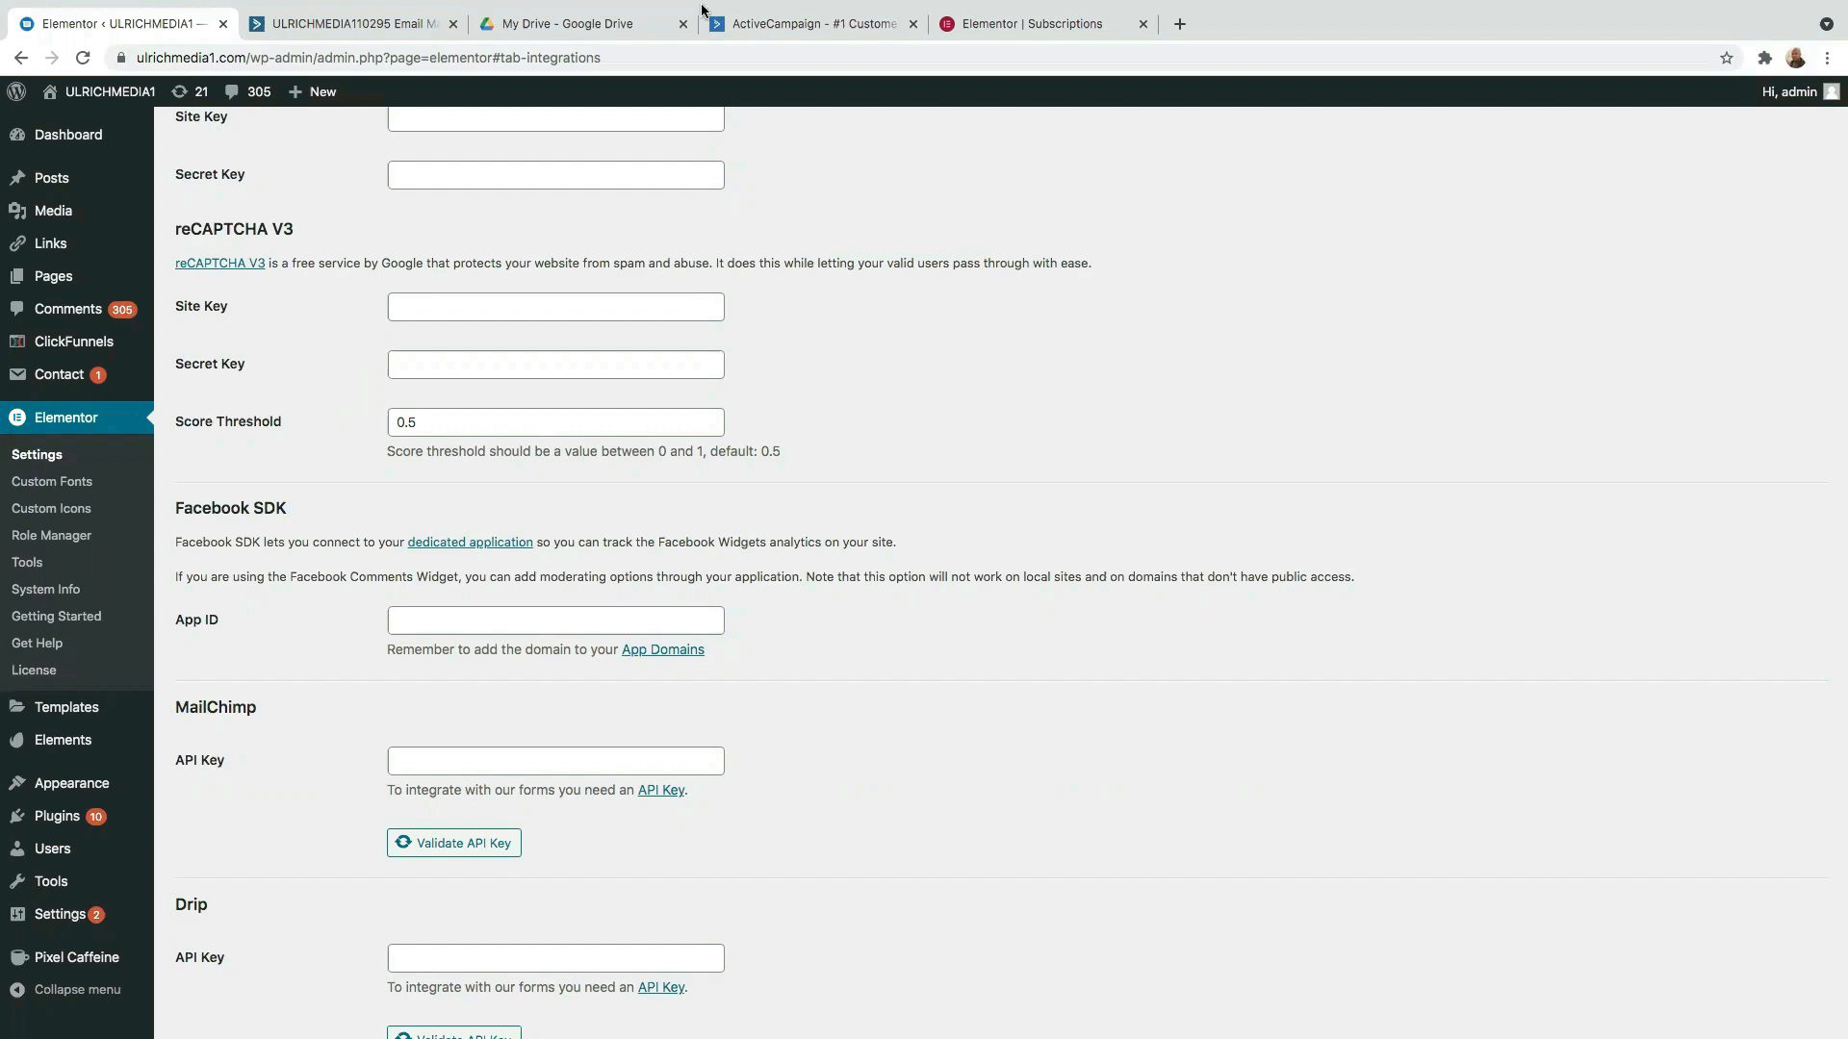
Switch to the WordPress site, visit its landing page and open that page for editing with Elementor.
mouse_move(88, 98)
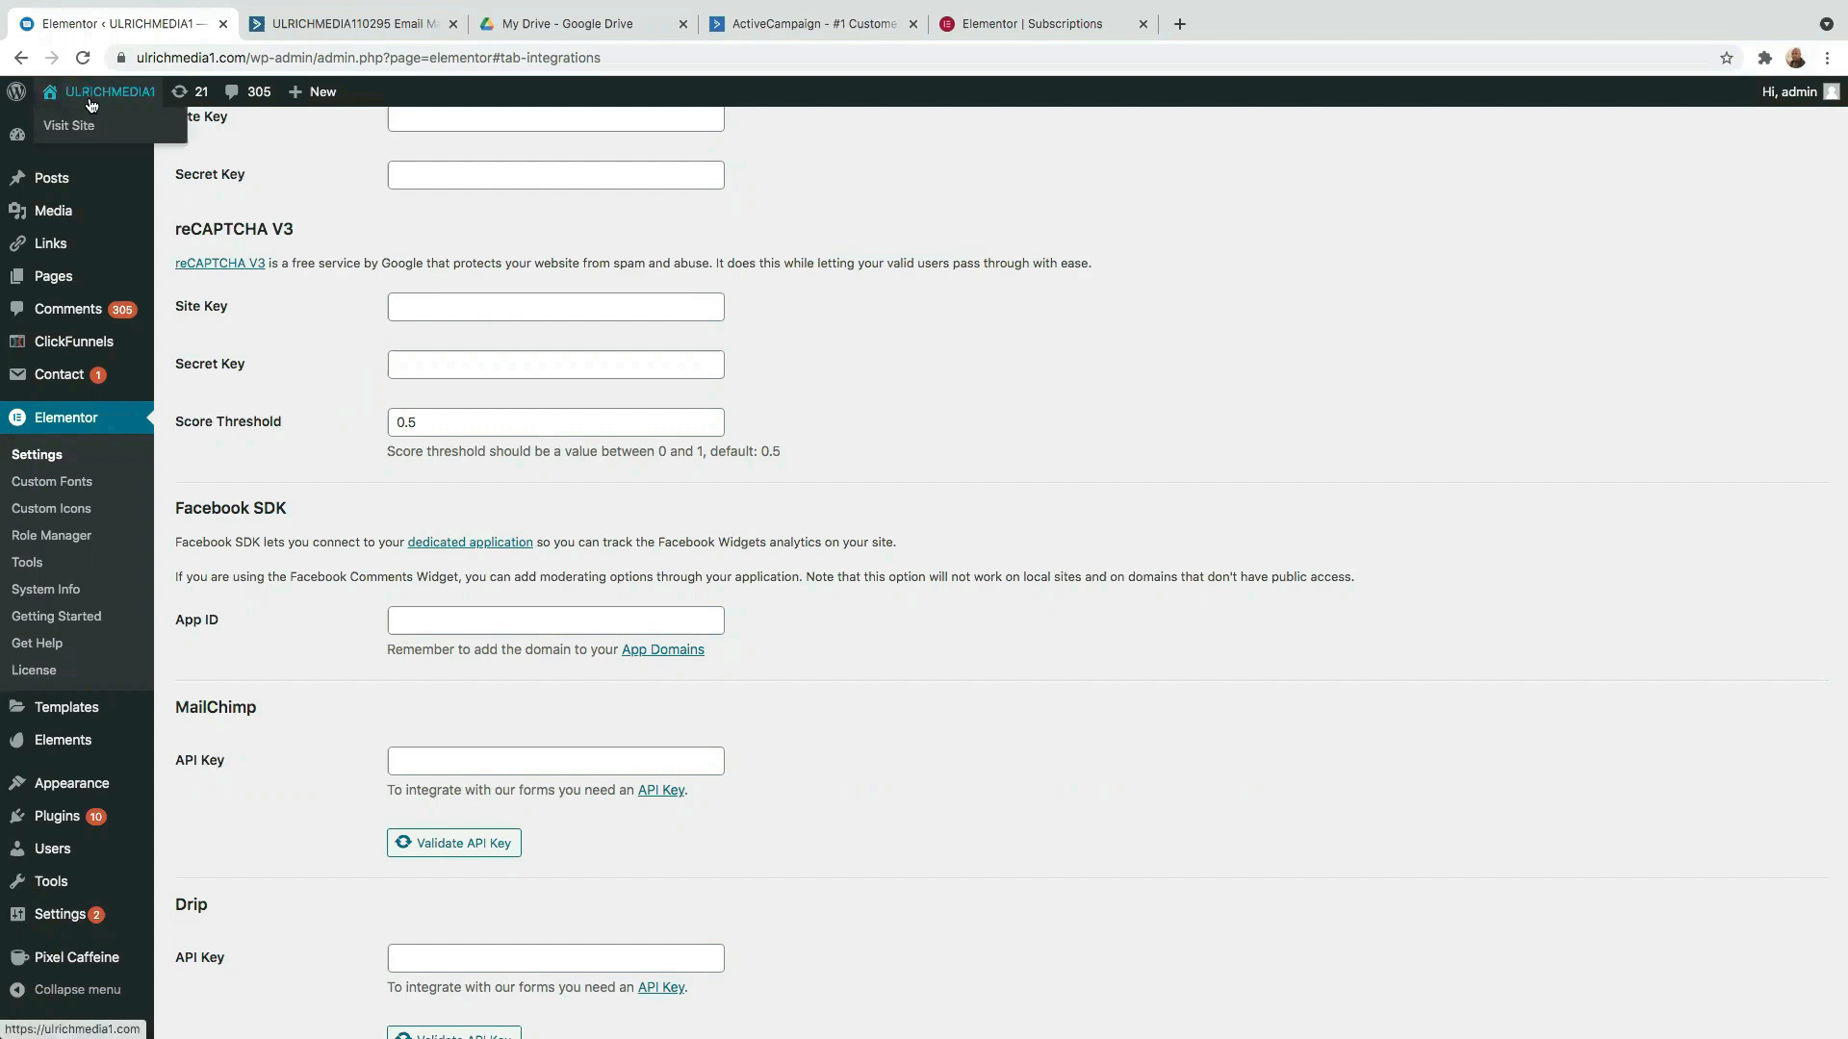
left_click(73, 130)
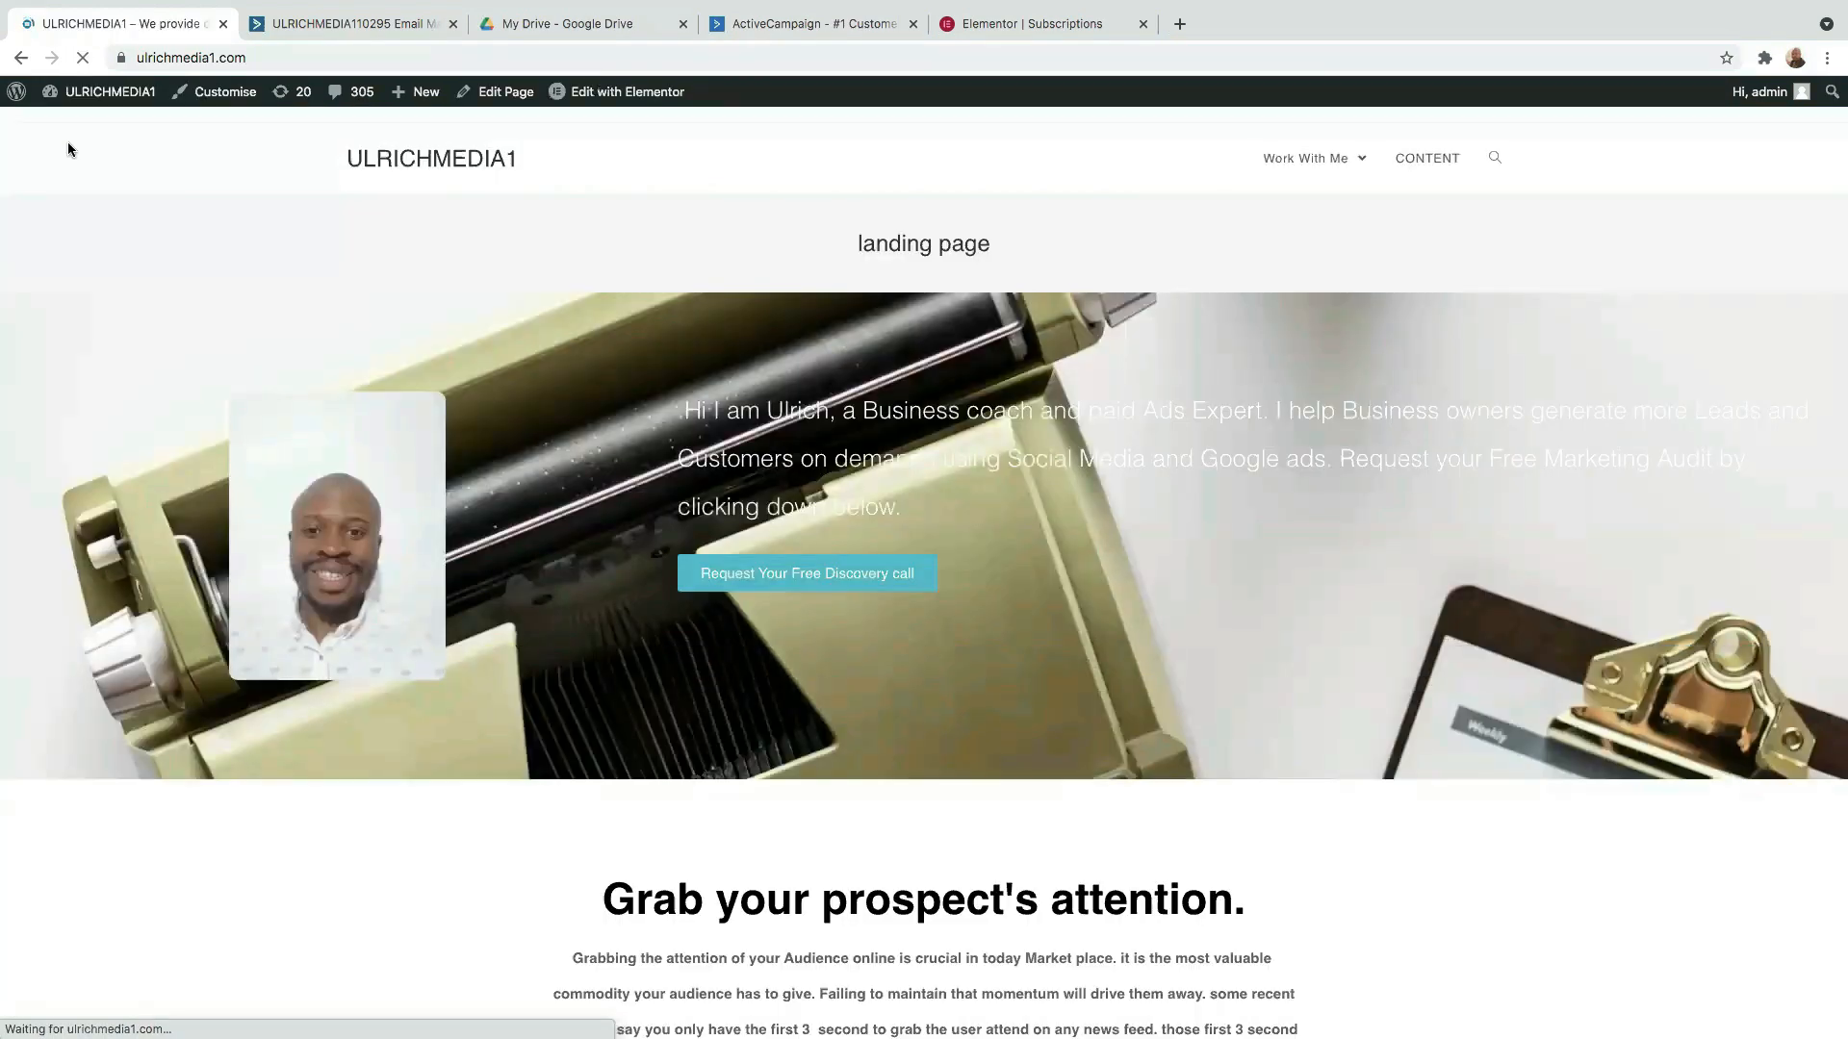
scroll(921, 816, "down", 15)
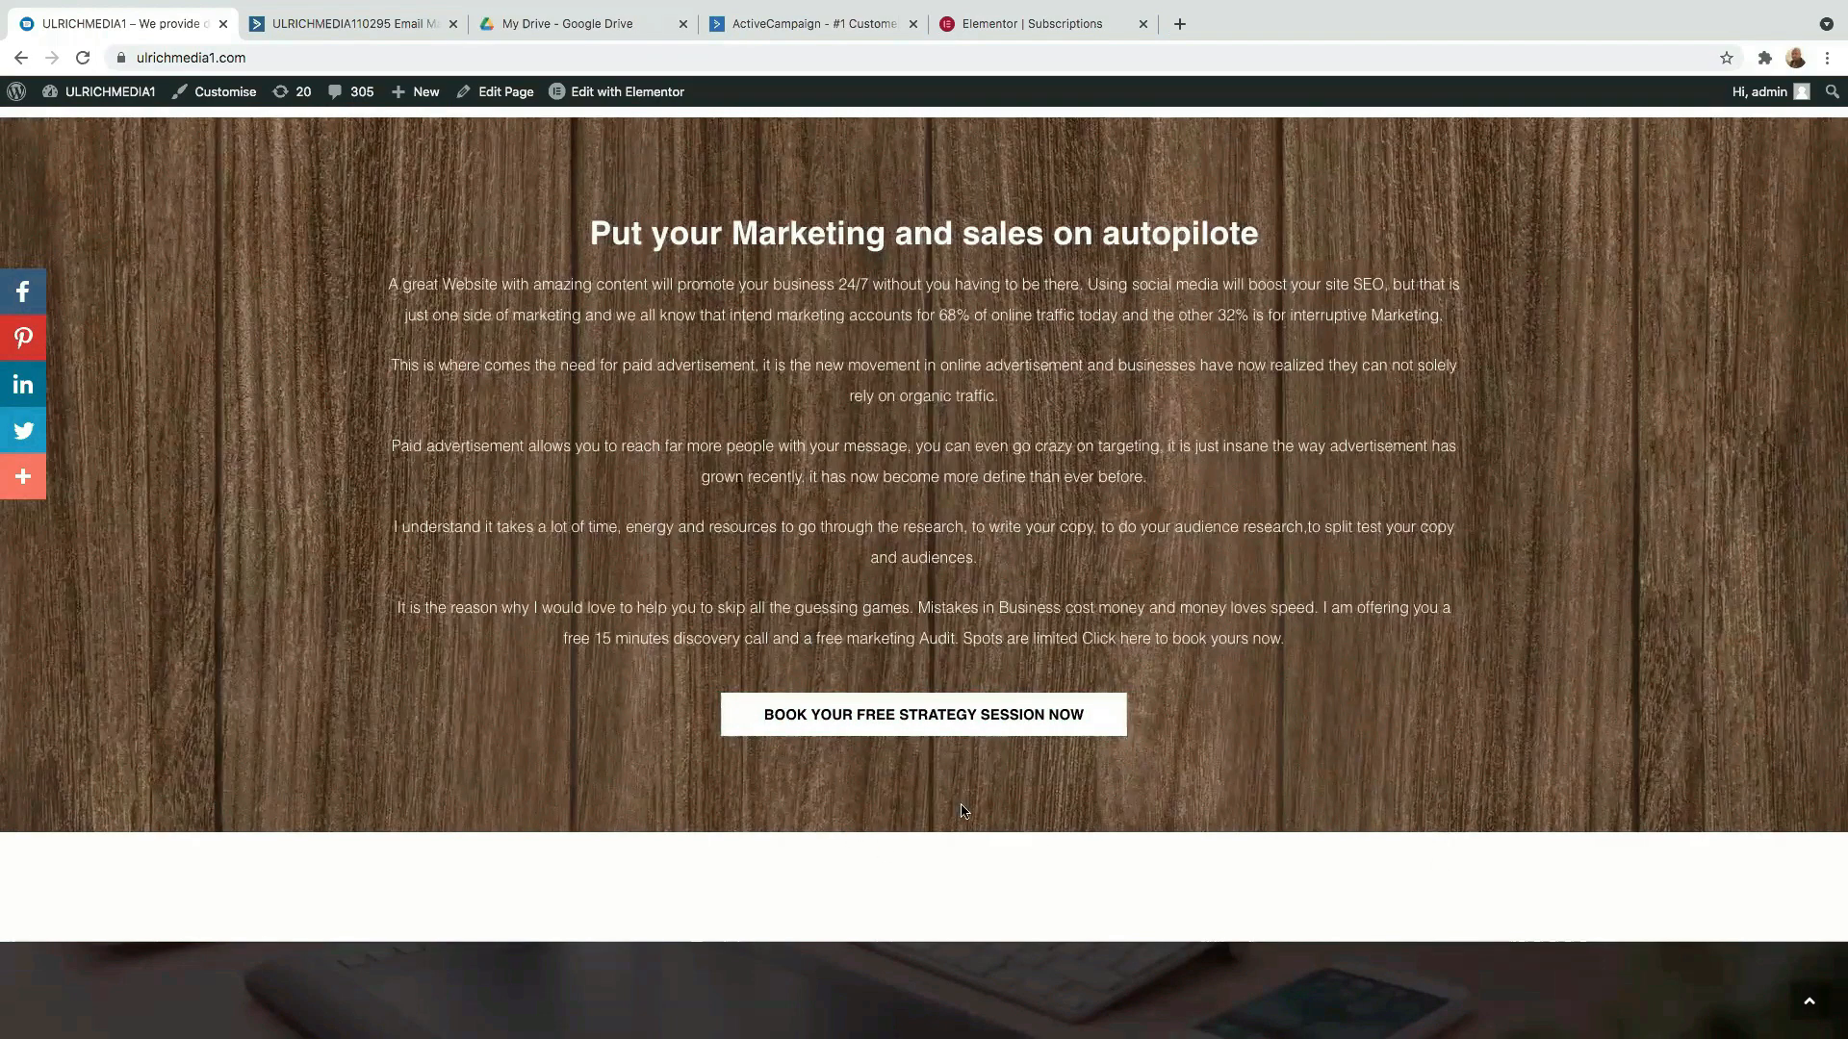
left_click(612, 99)
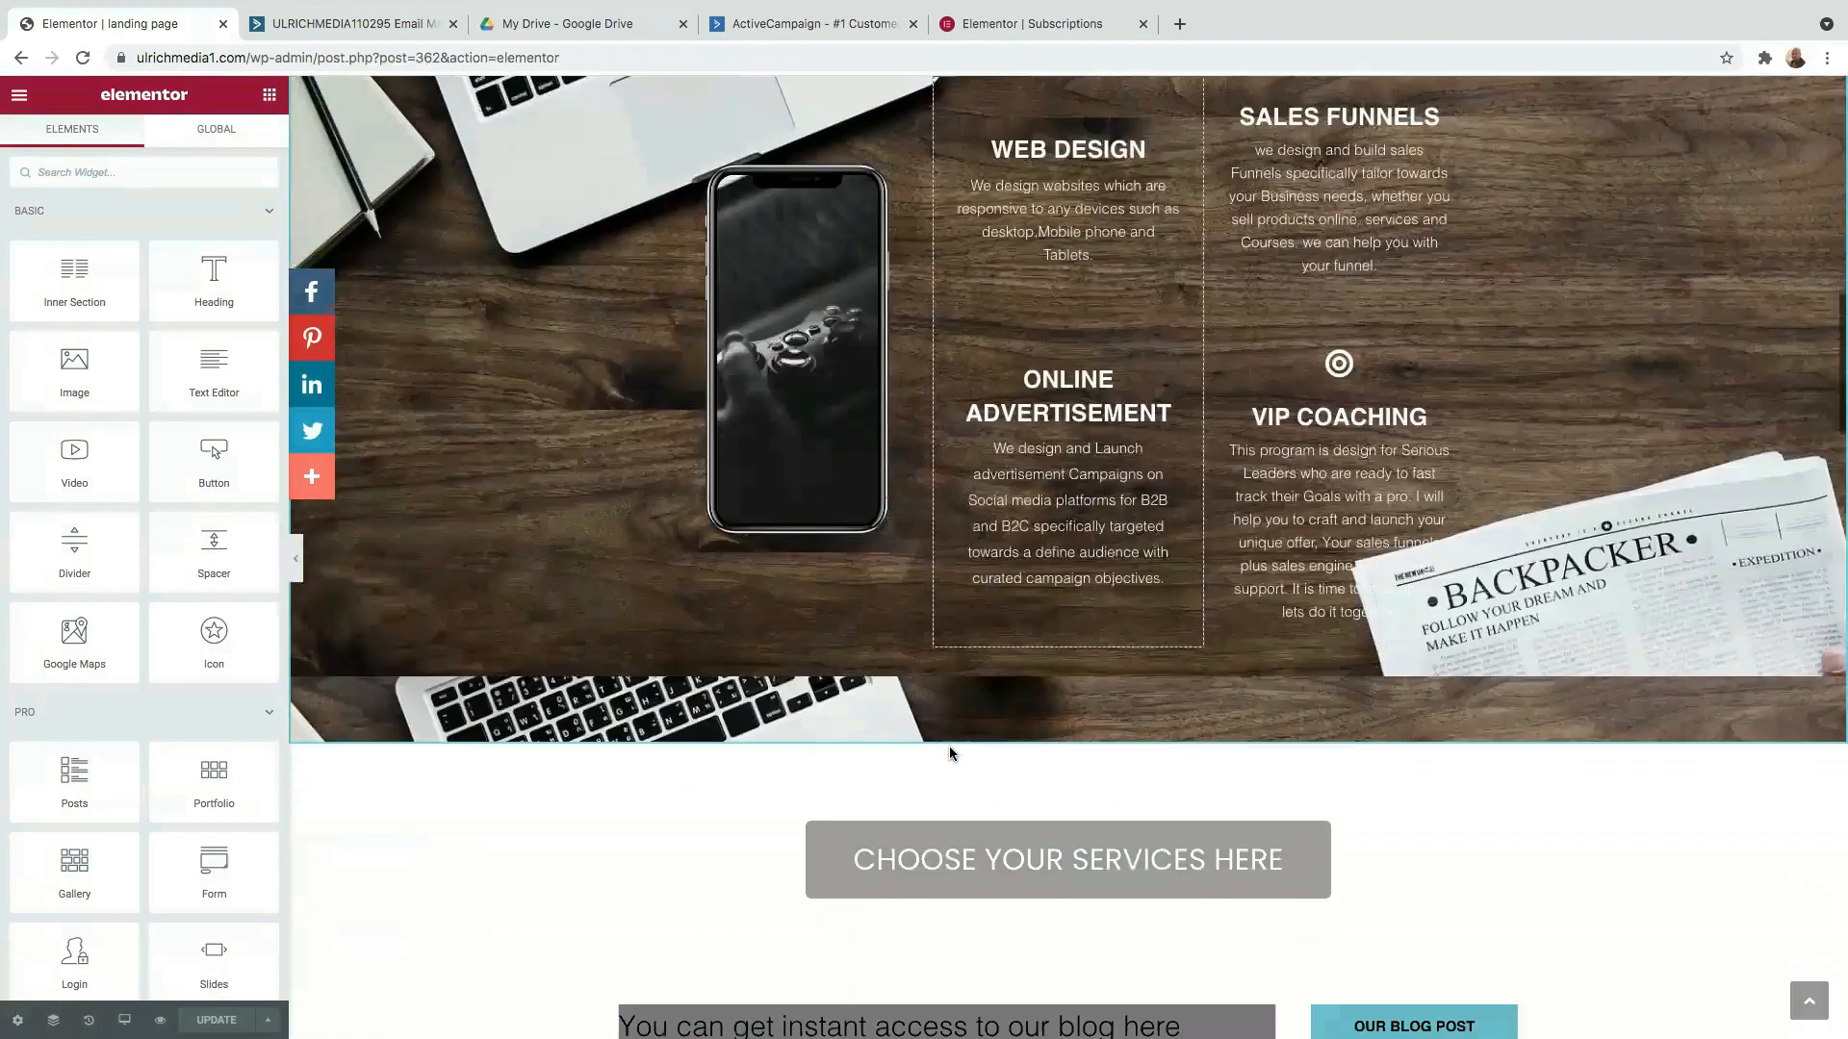
Insert a new two-column section between the free strategy session section and the "Let's Discover your Business needs" banner.
scroll(950, 748, "down", 4)
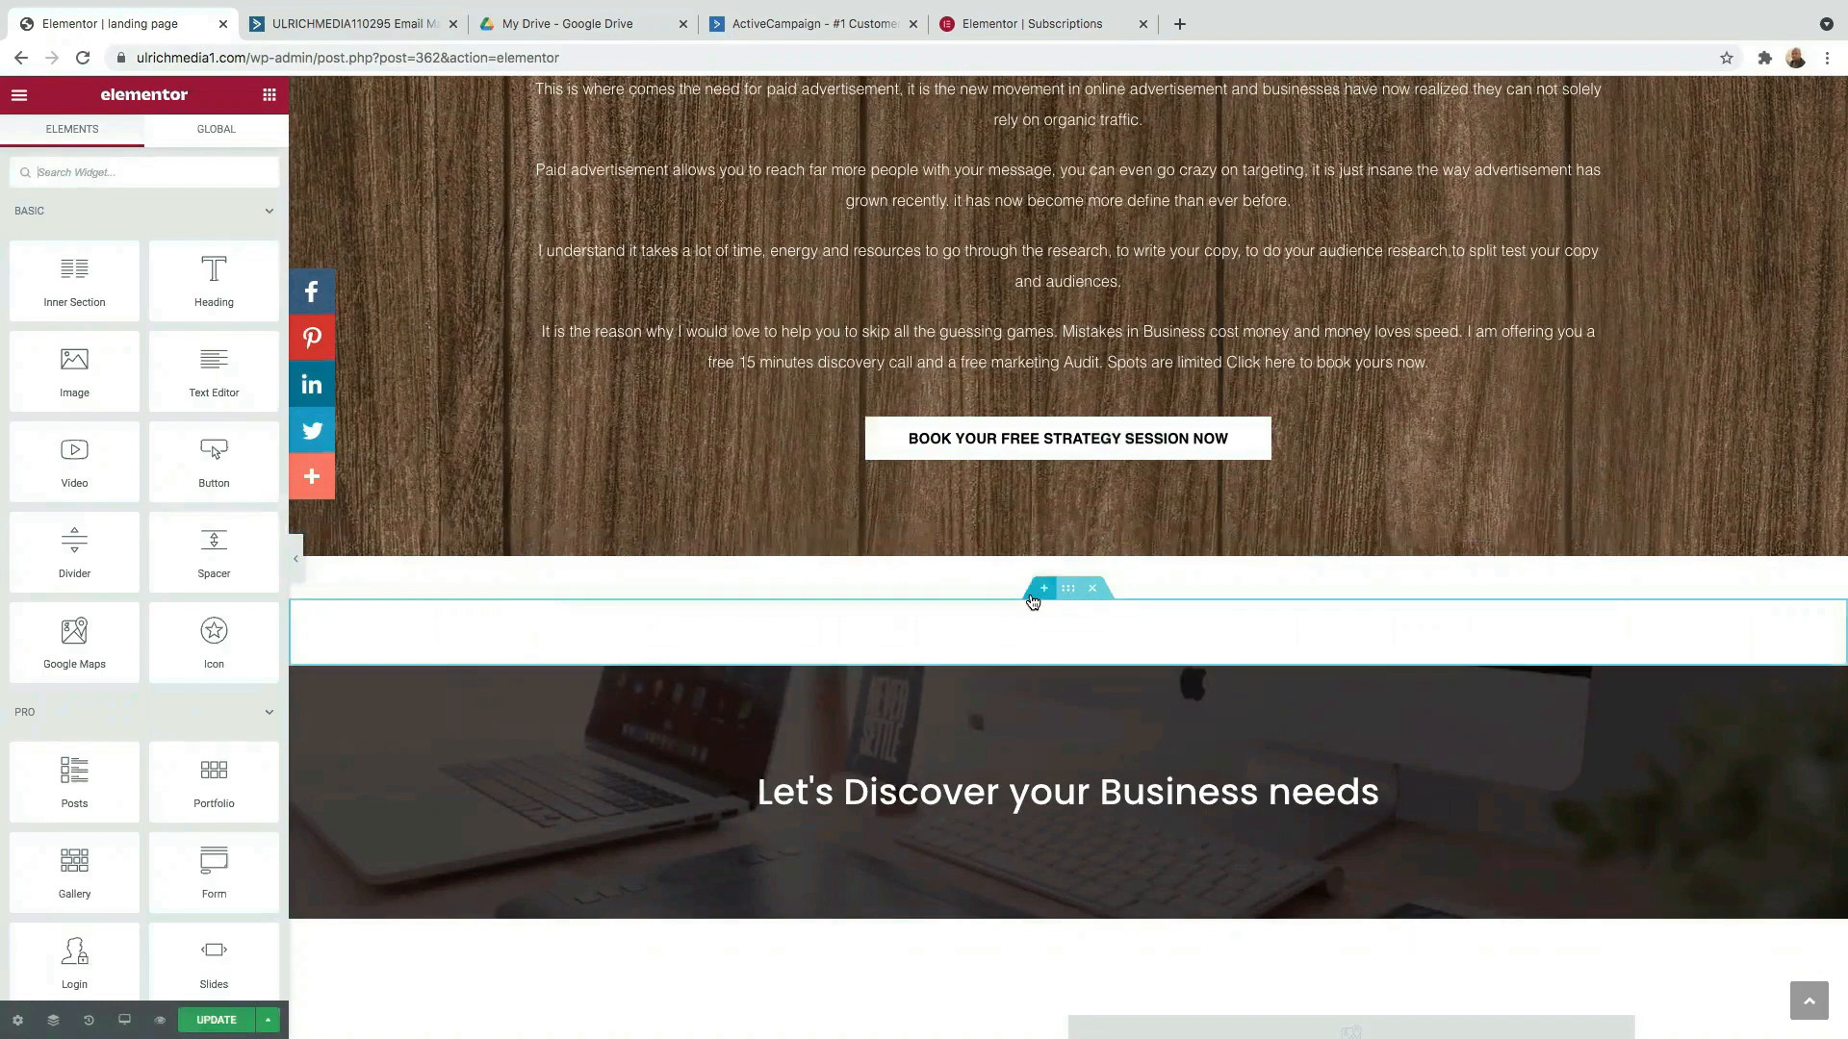
left_click(1032, 601)
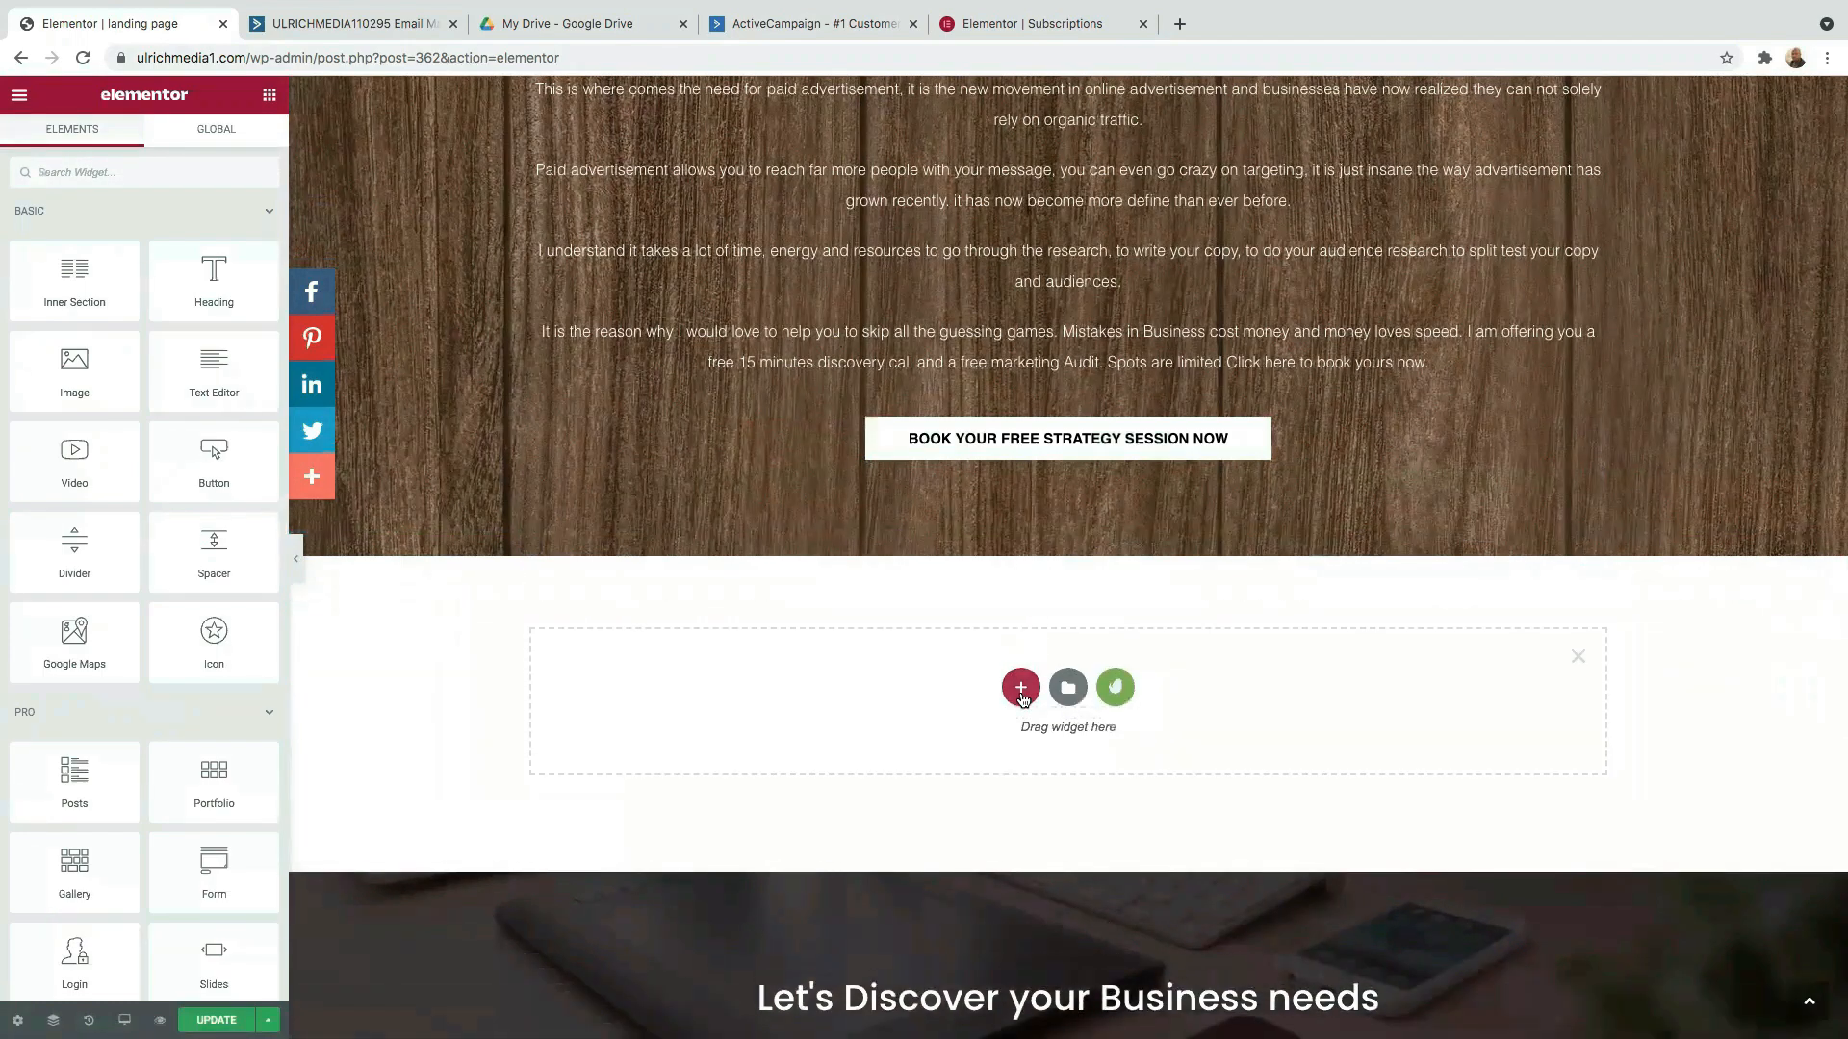
left_click(1021, 691)
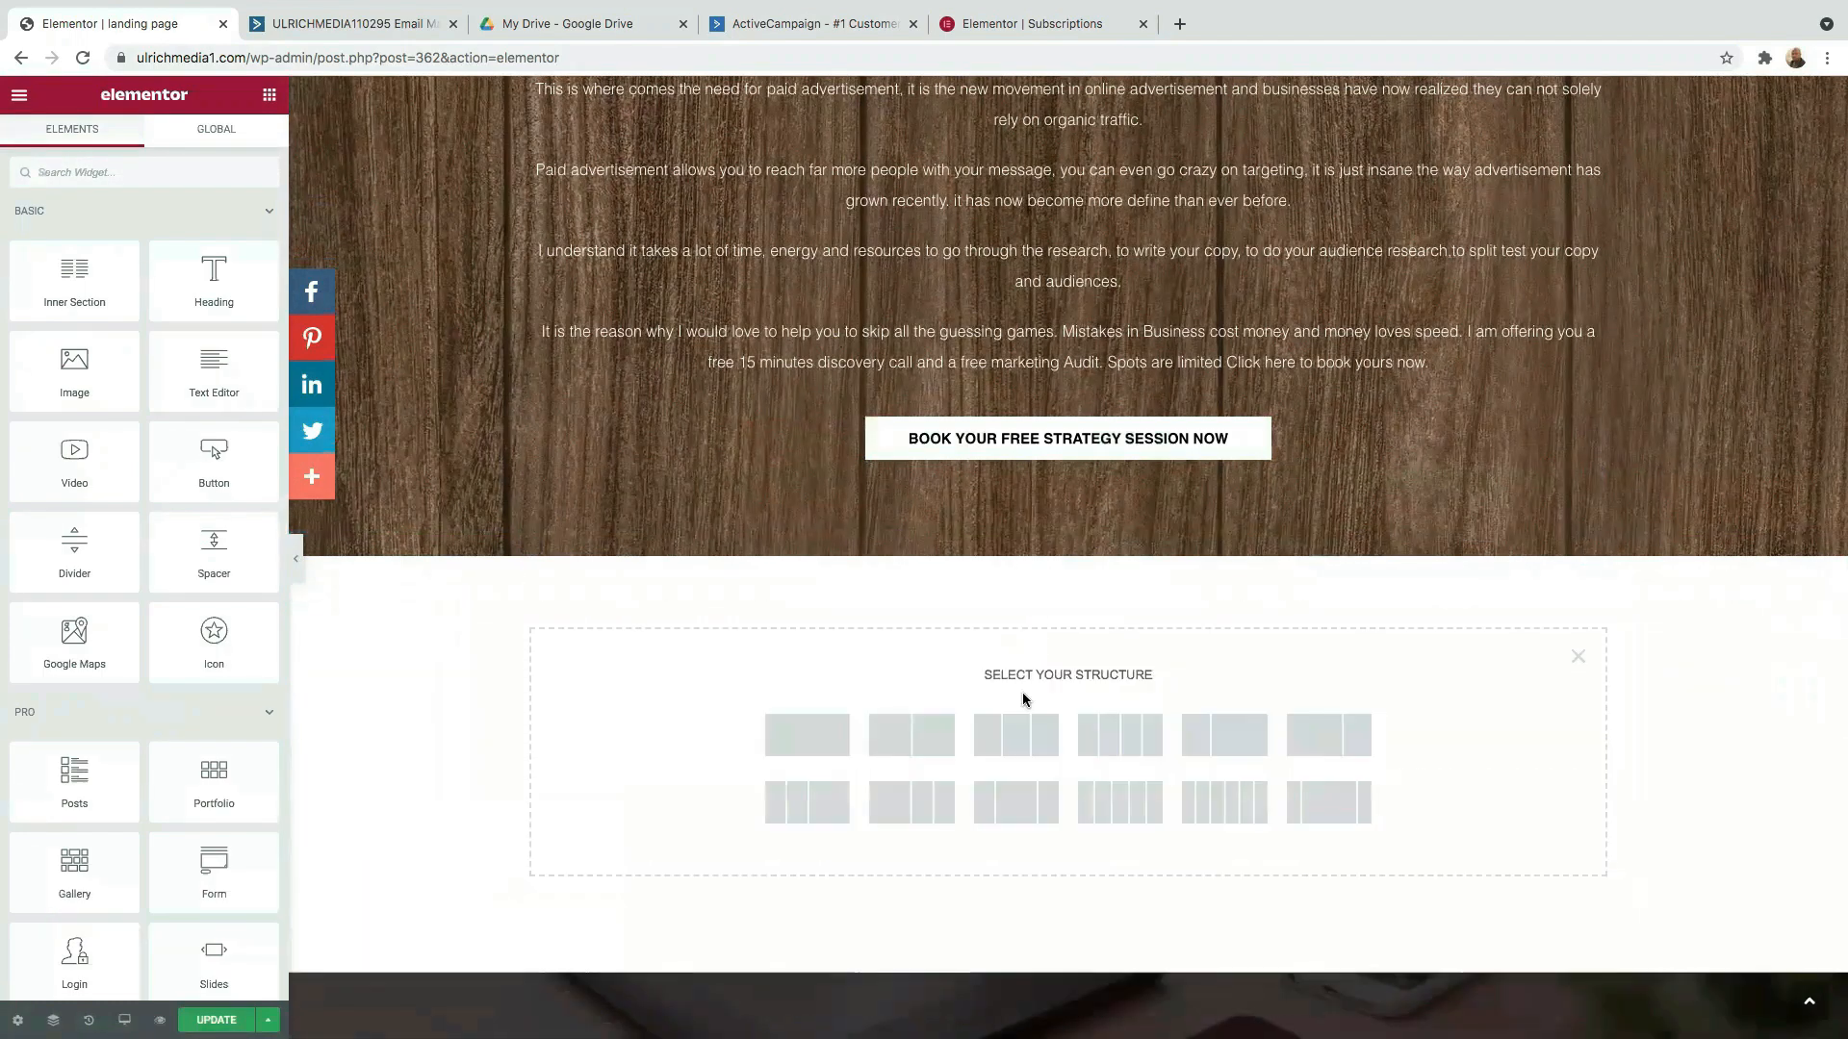
left_click(917, 747)
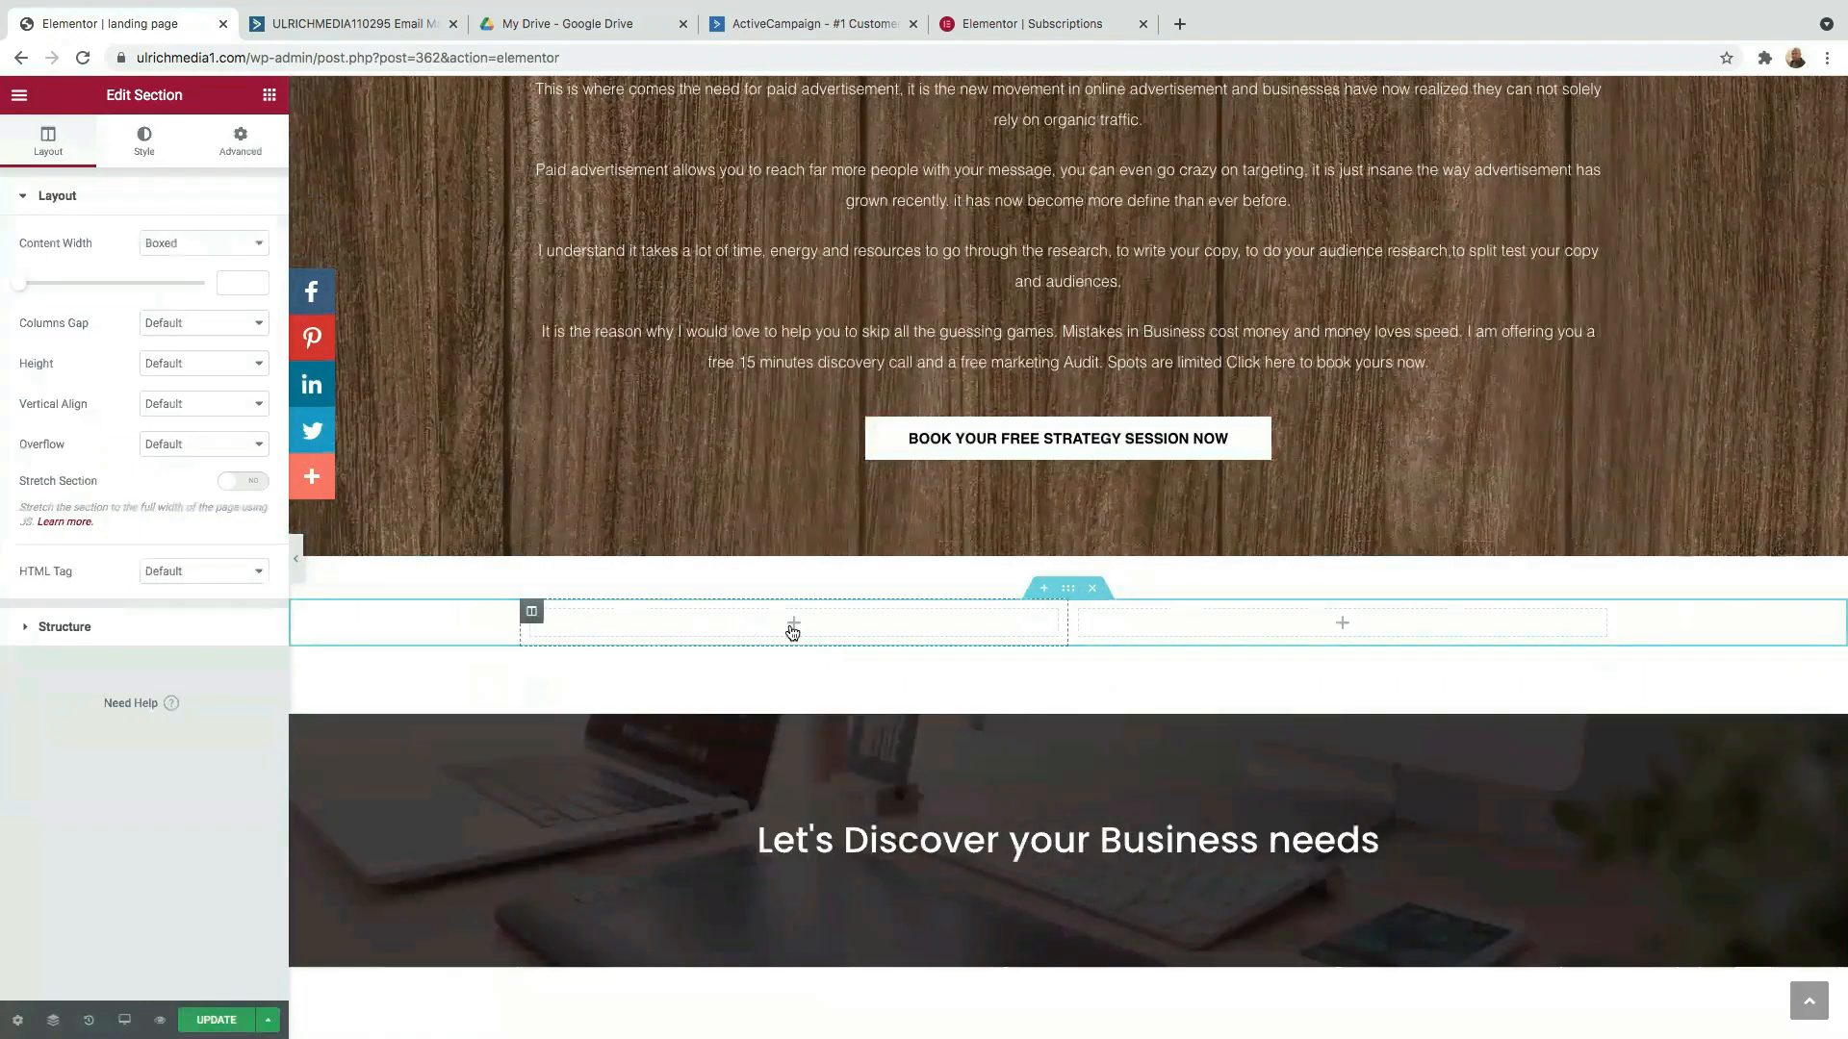
Add a Form widget to the new section's second column and remove its Message field.
scroll(1339, 498, "down", 2)
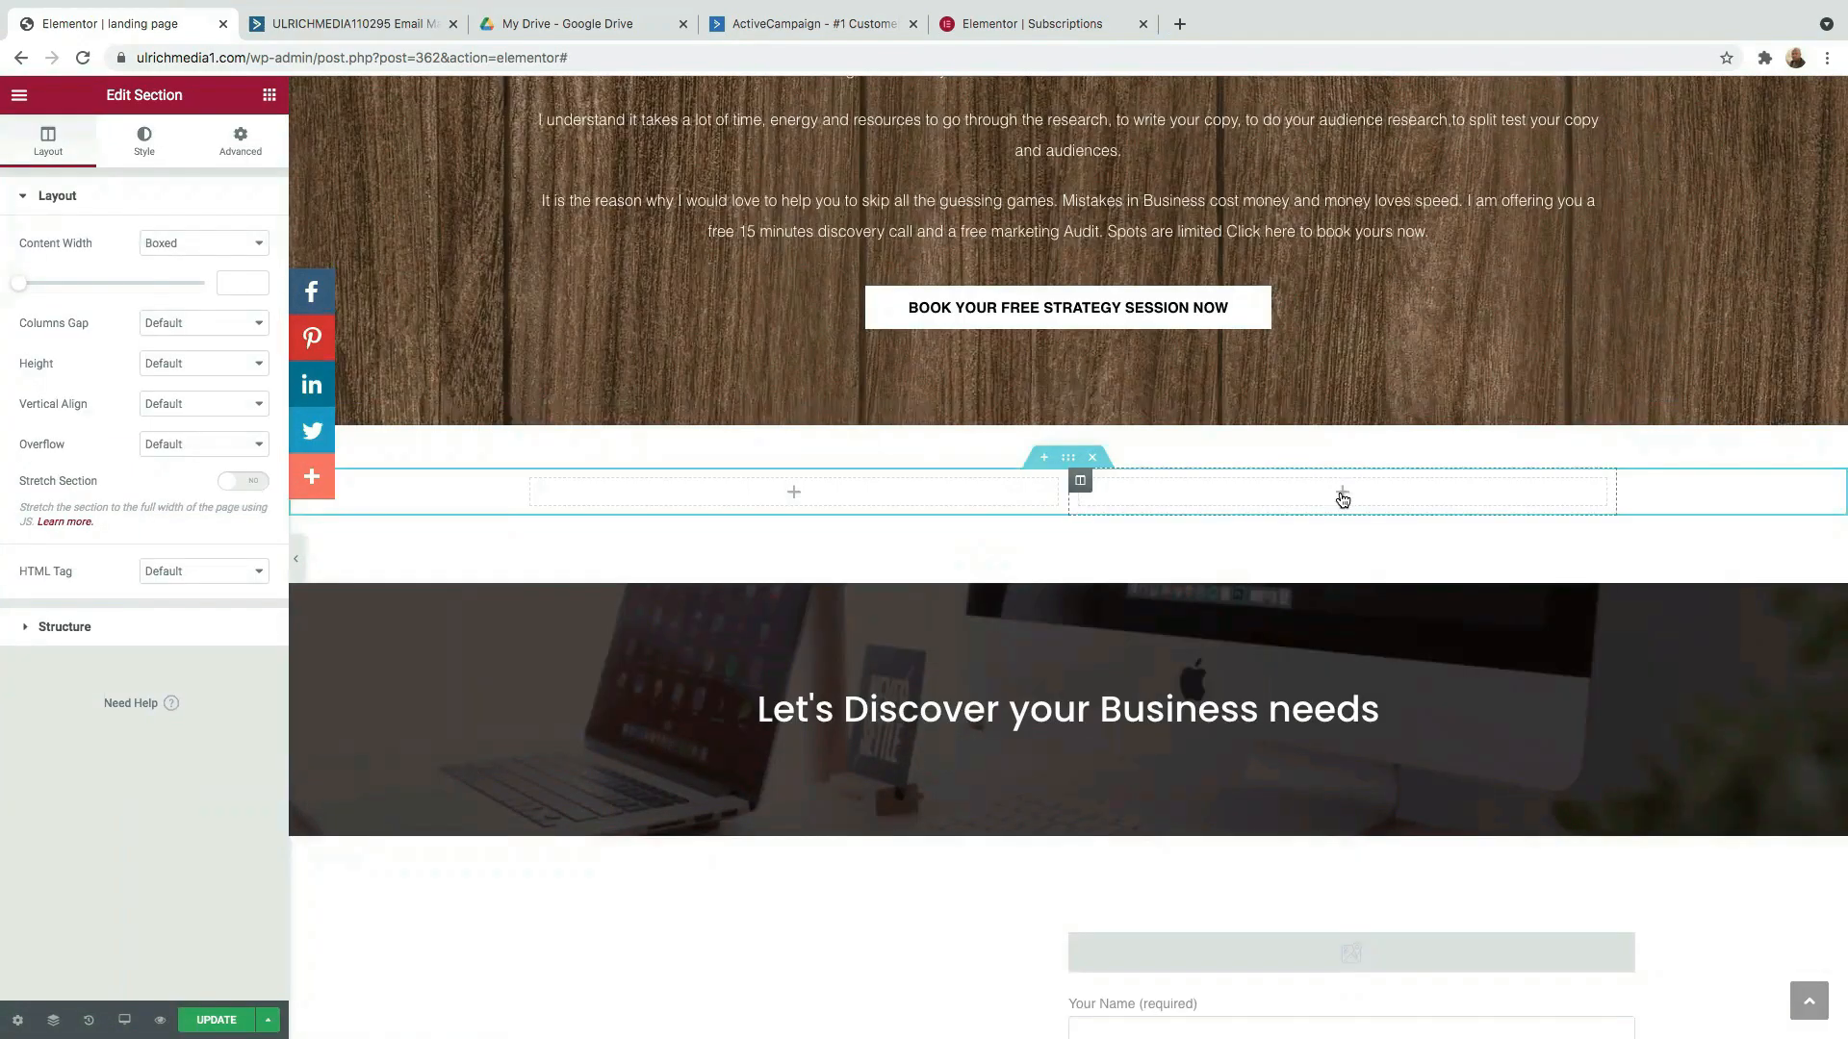
left_click(1343, 494)
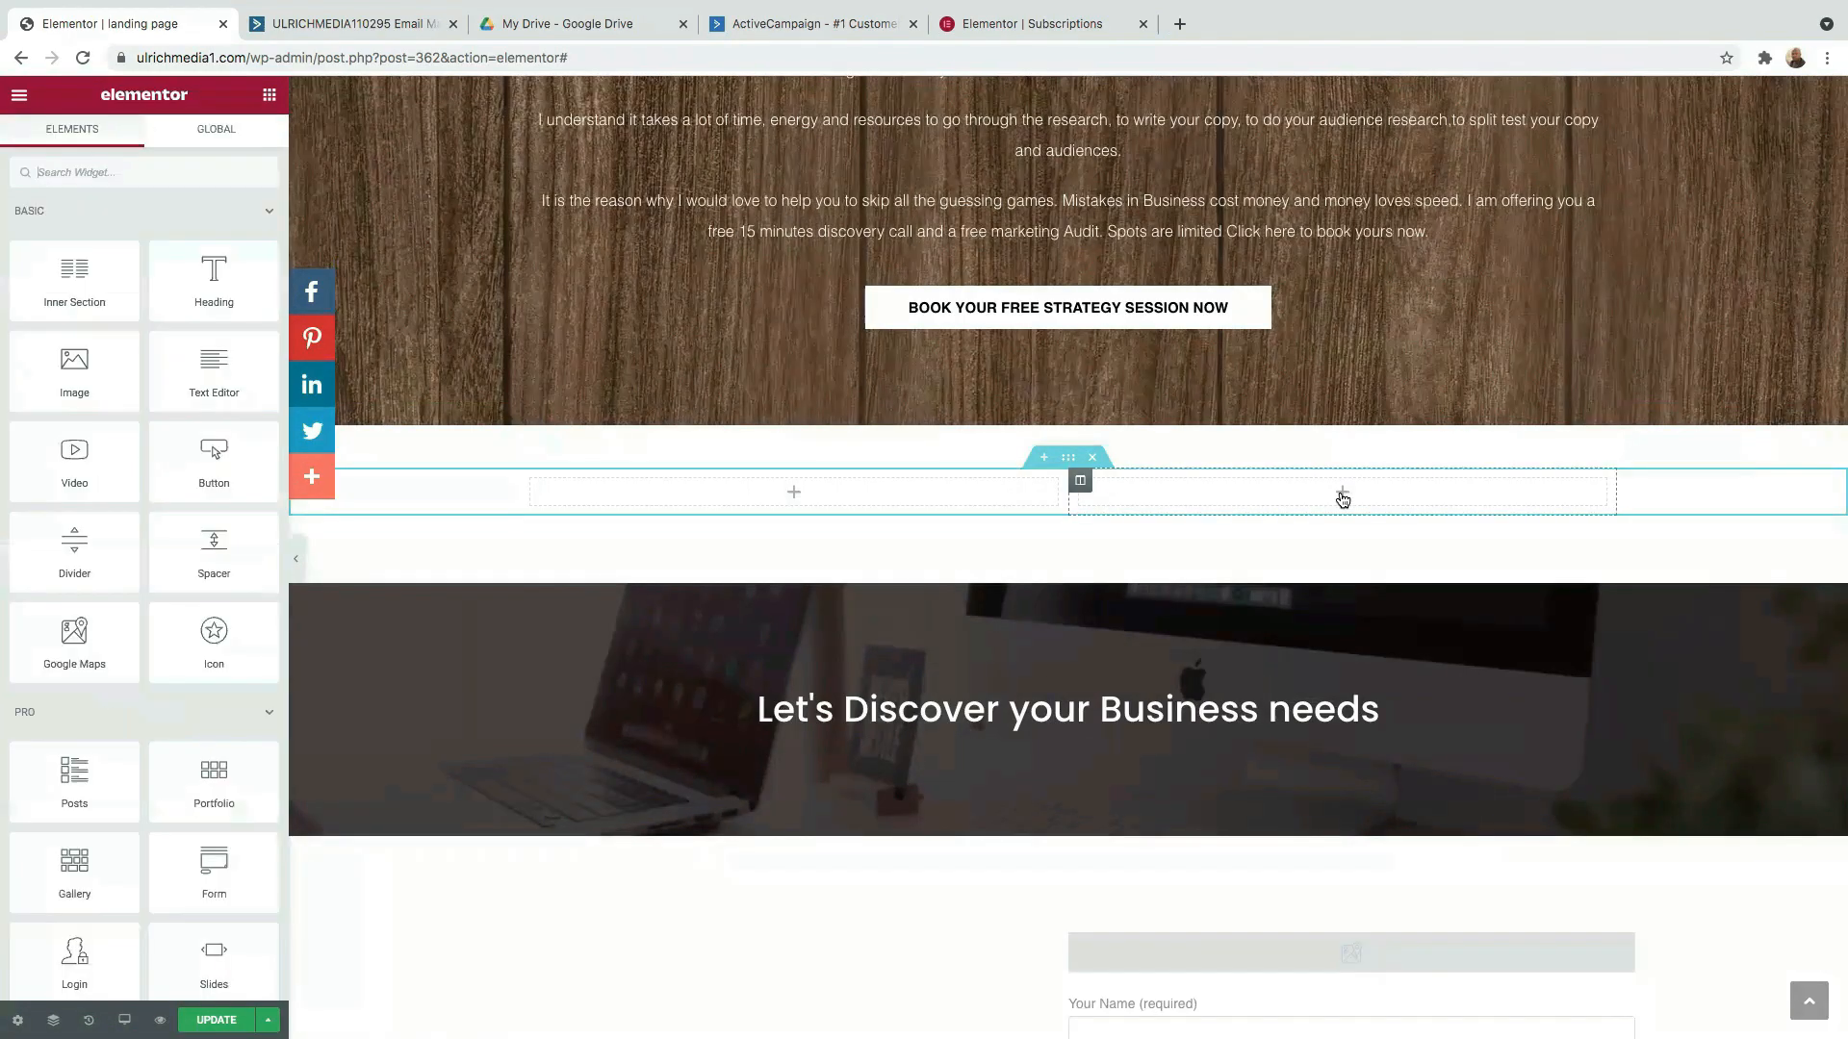
left_click(59, 172)
type("form")
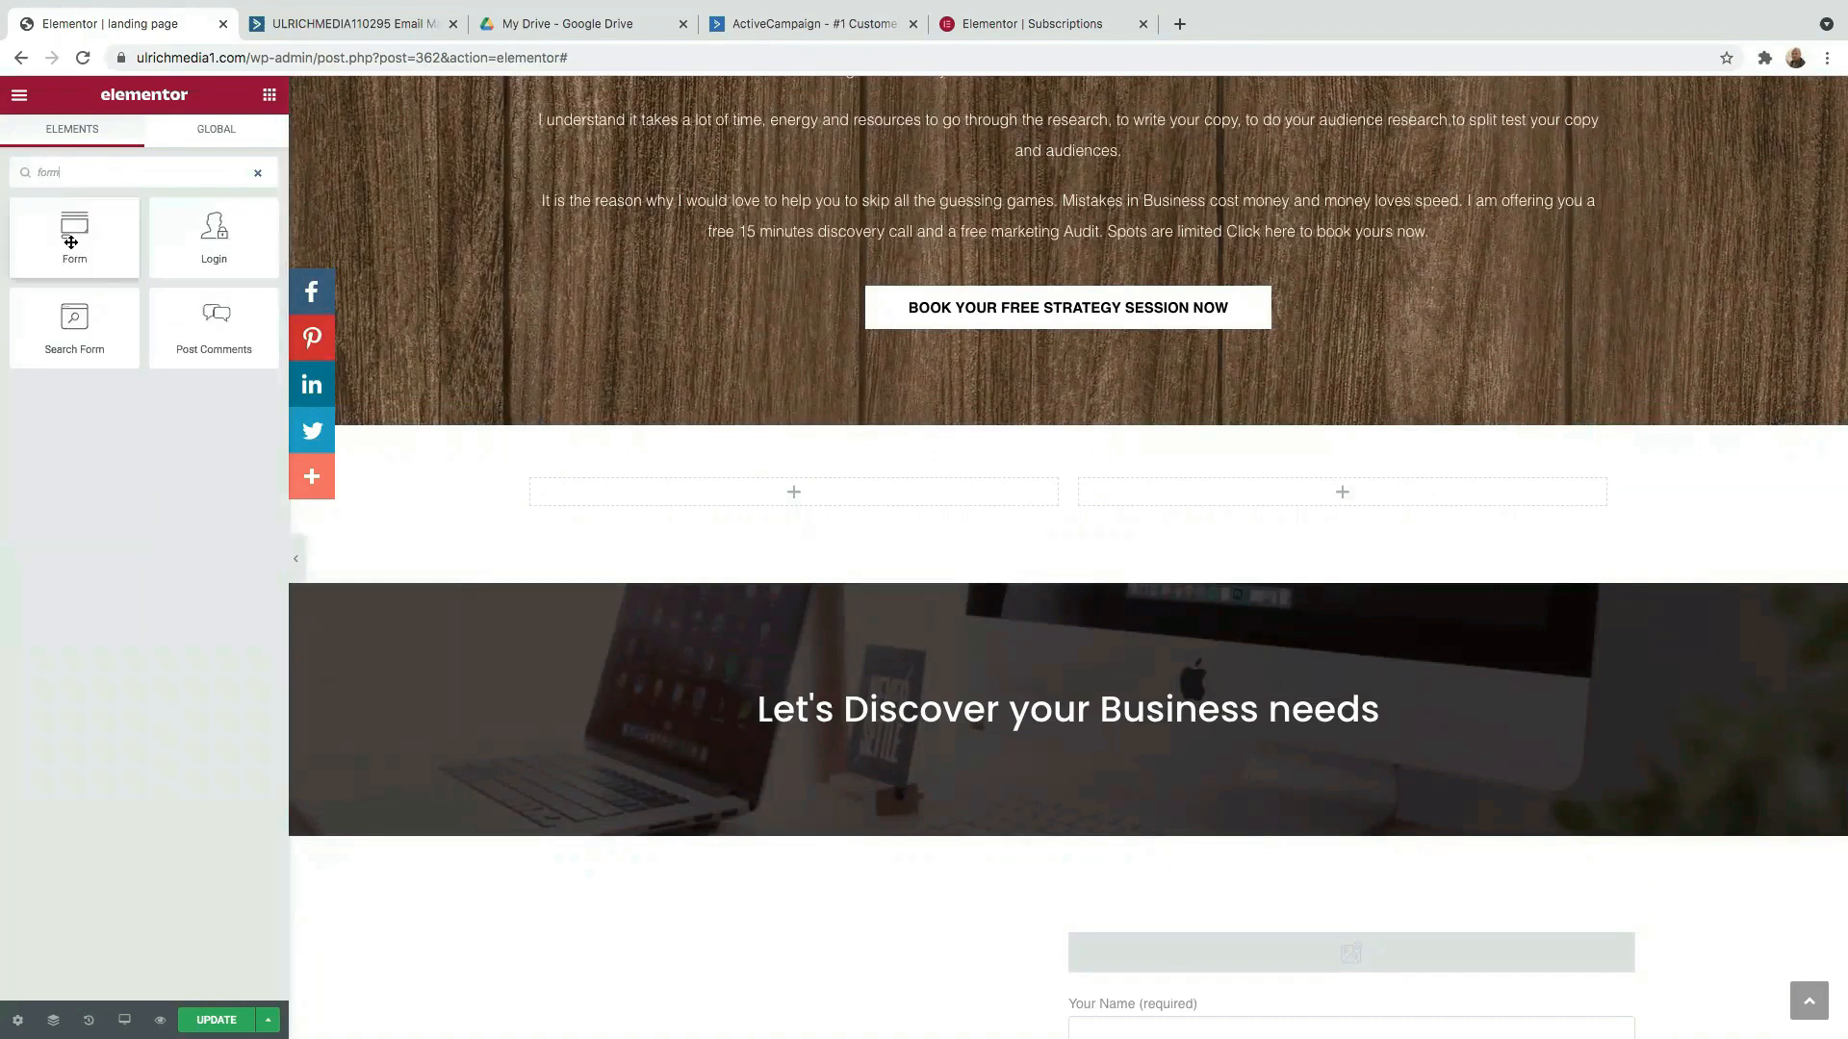
left_click_drag(74, 235, 1360, 504)
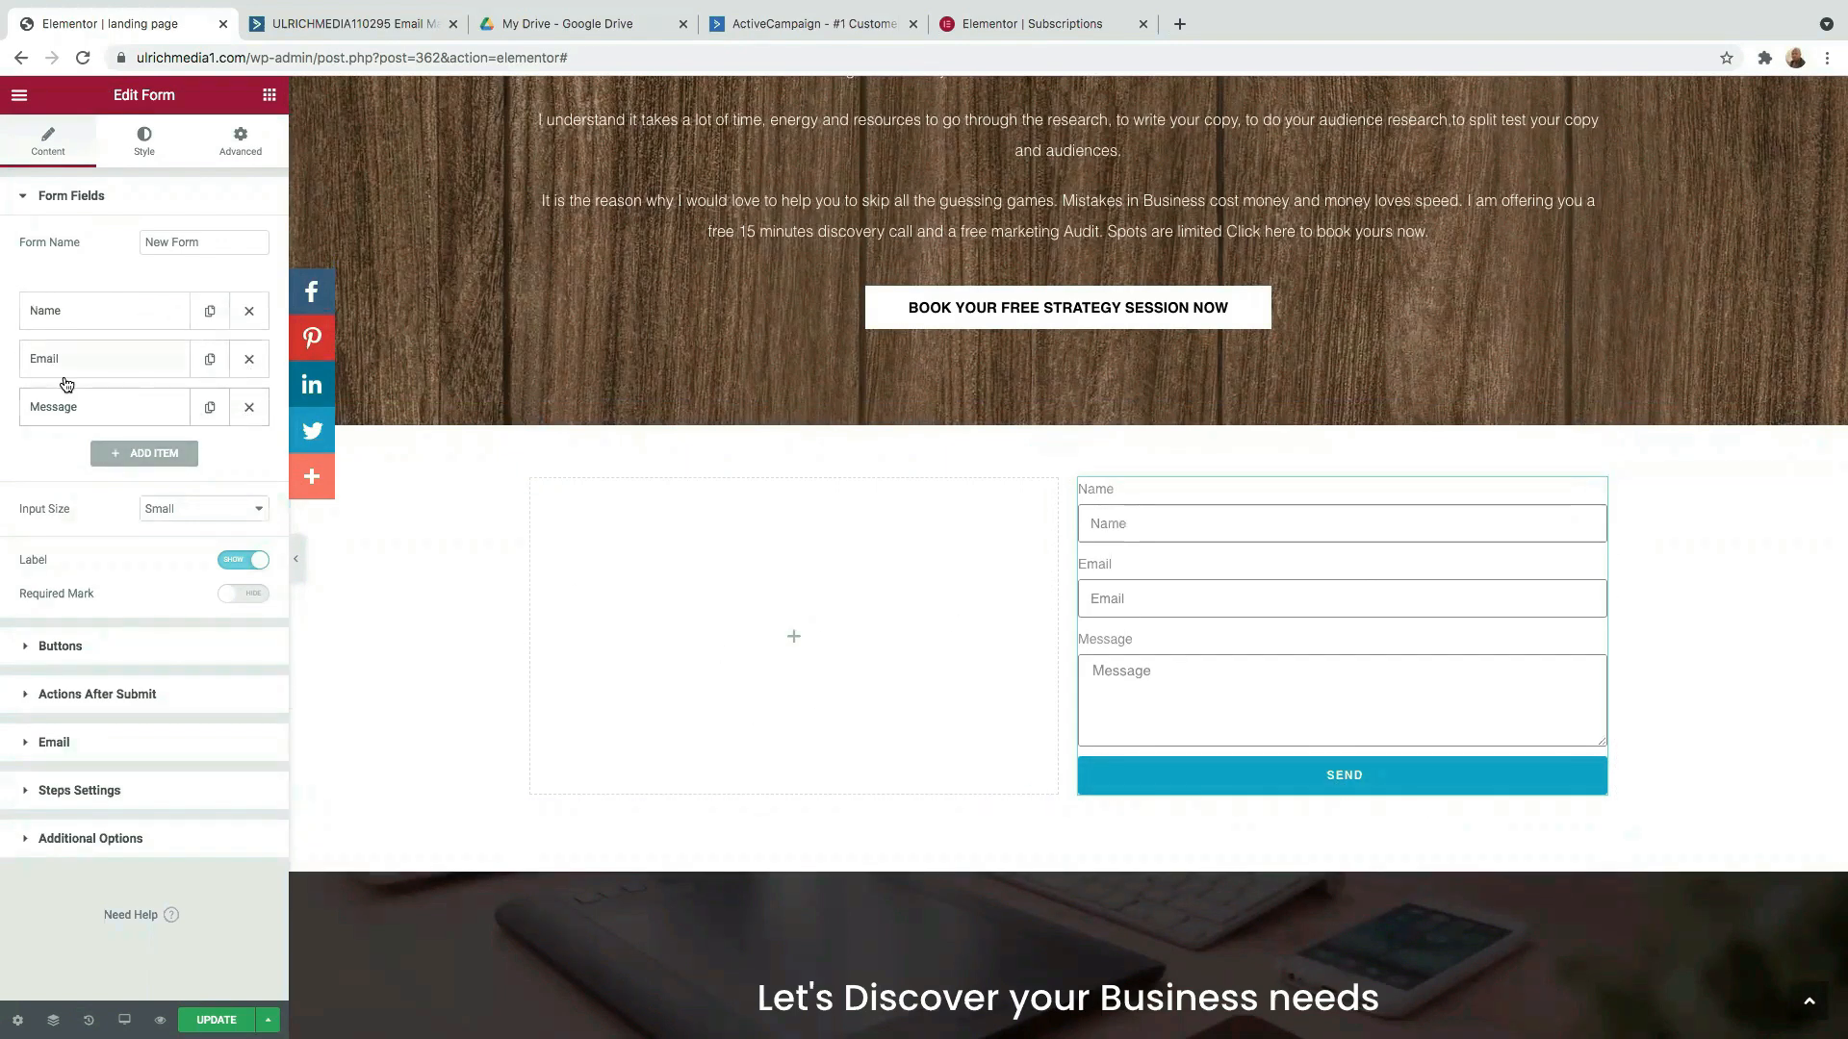
left_click(248, 407)
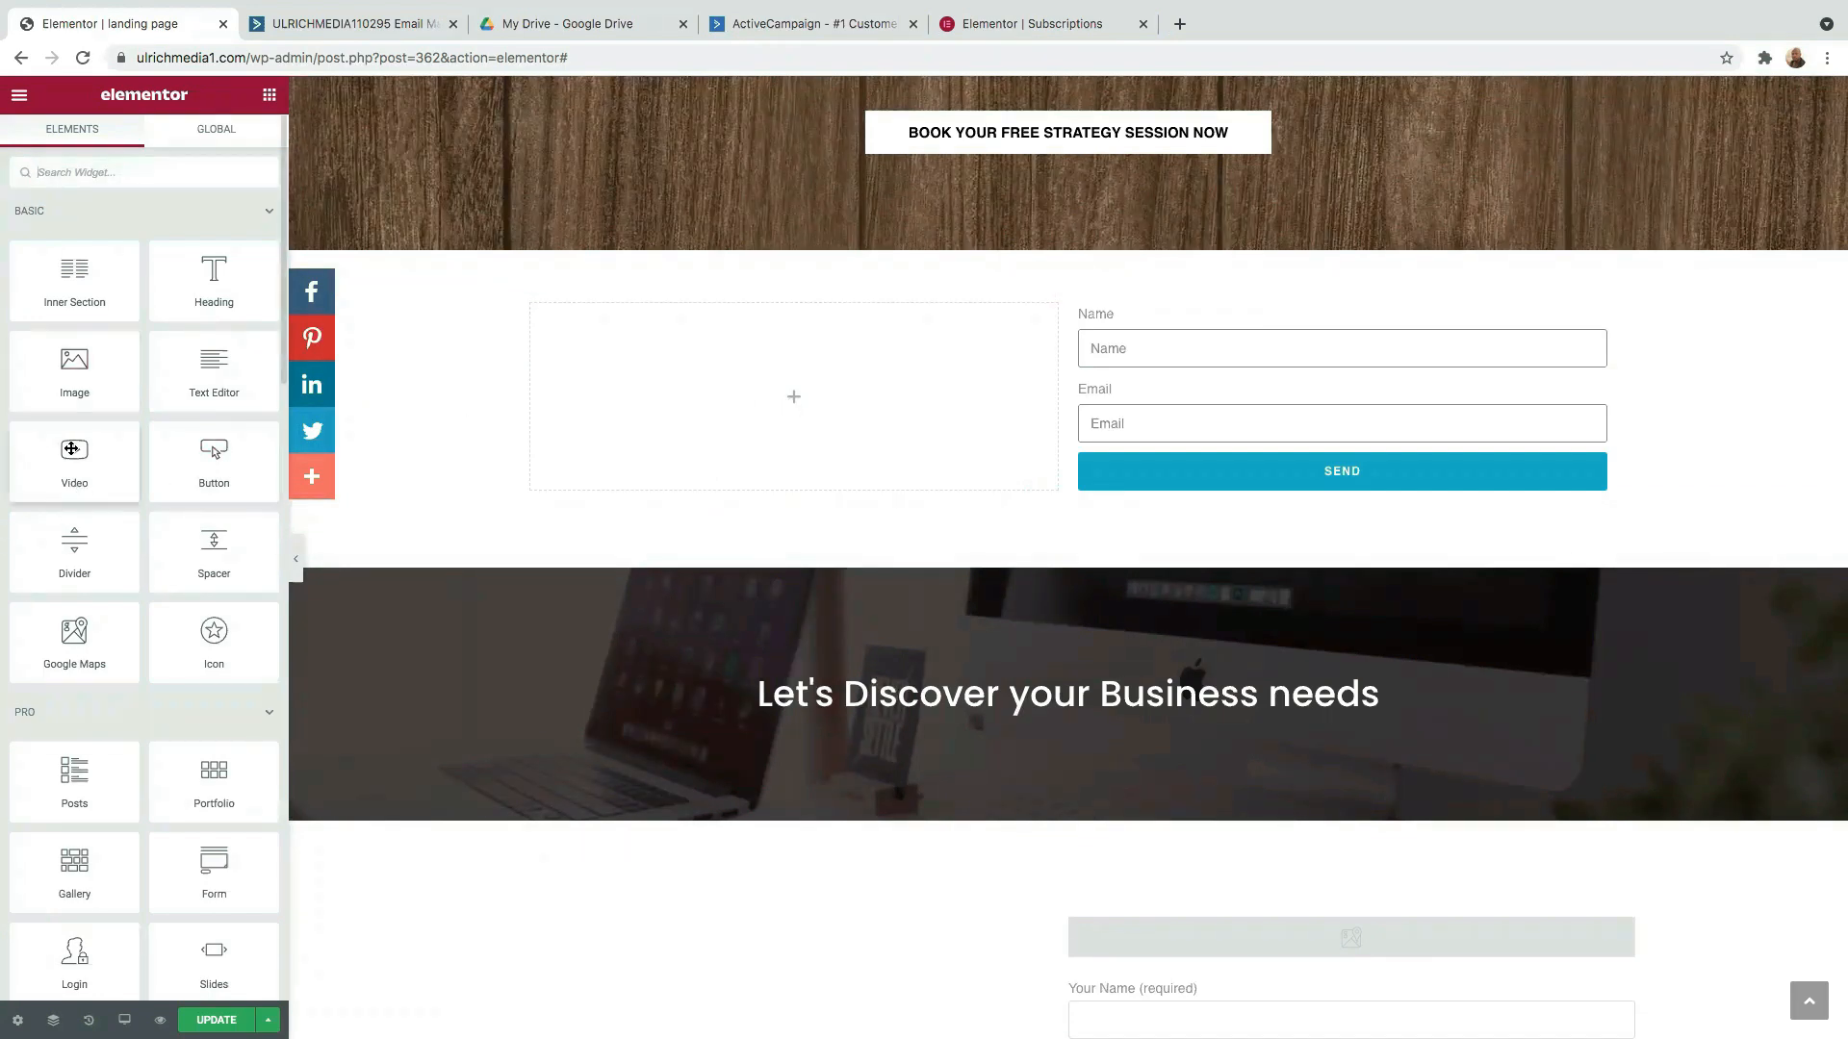
Add an Image widget to the empty column beside the form and set its image size to Medium - 300 x 300.
left_click_drag(76, 381, 835, 403)
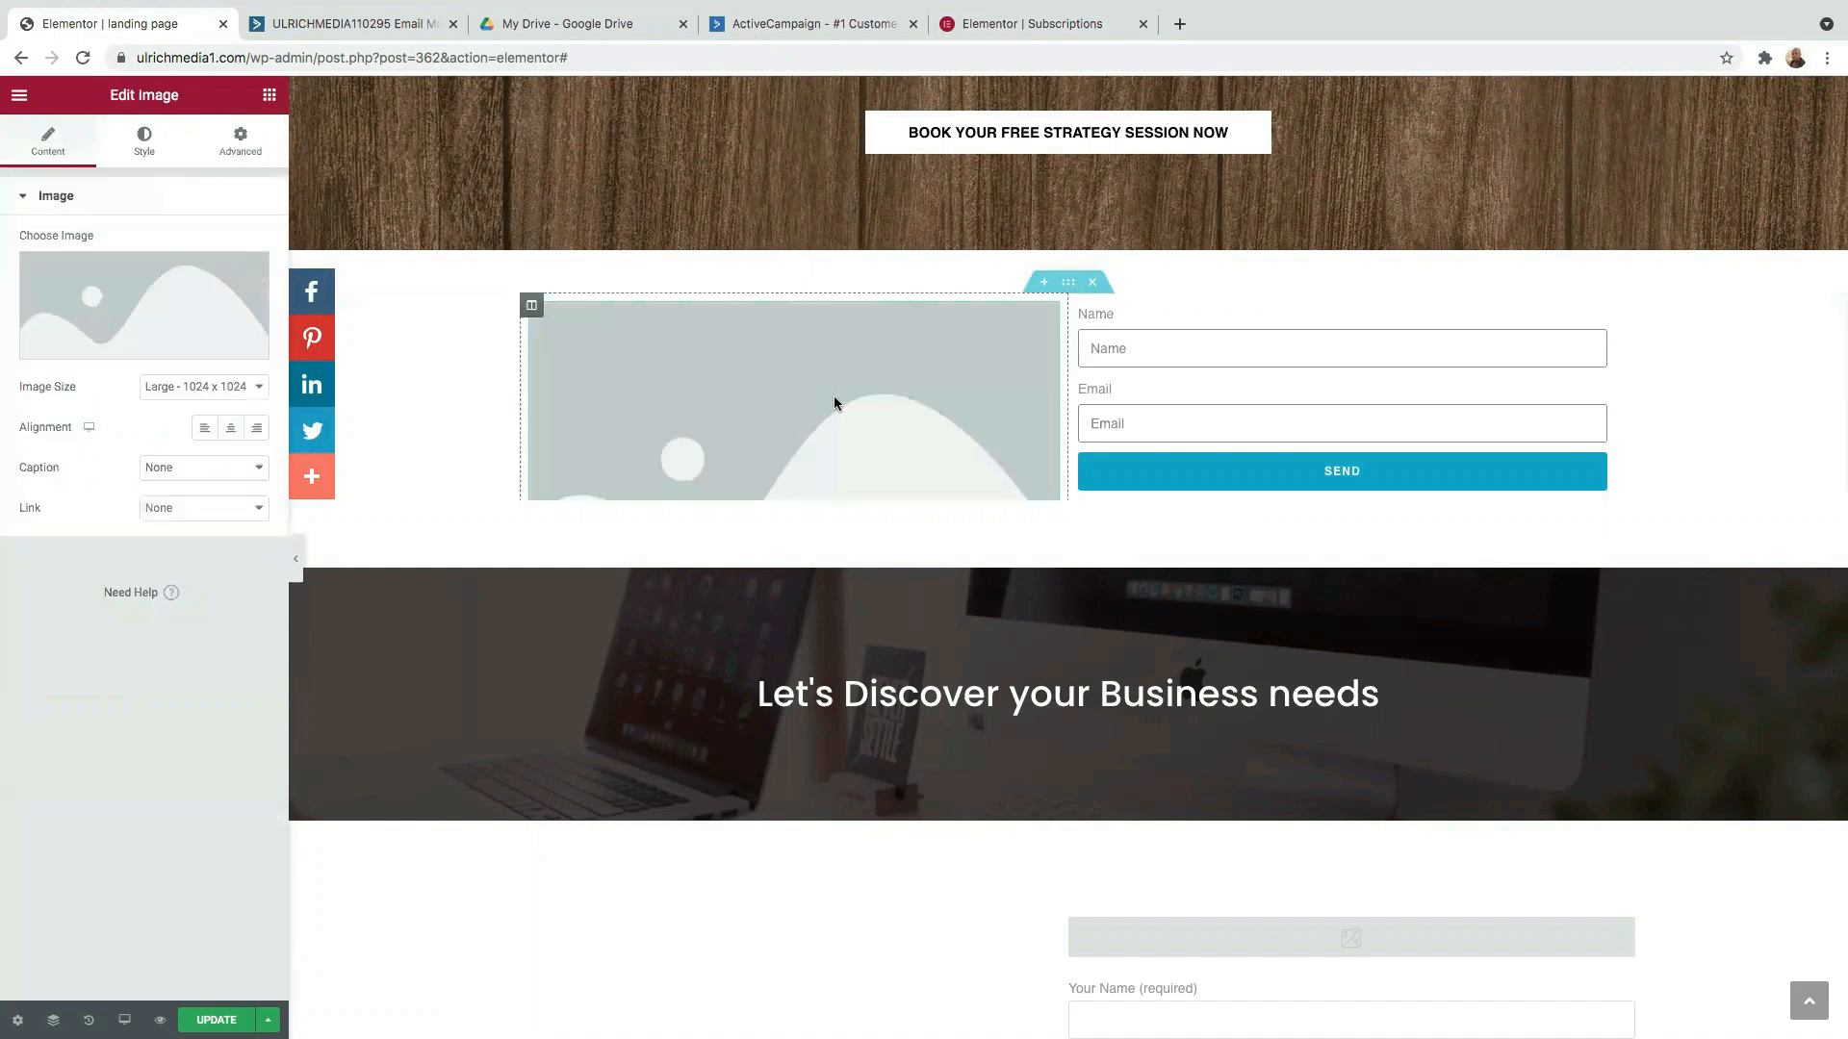
left_click(258, 389)
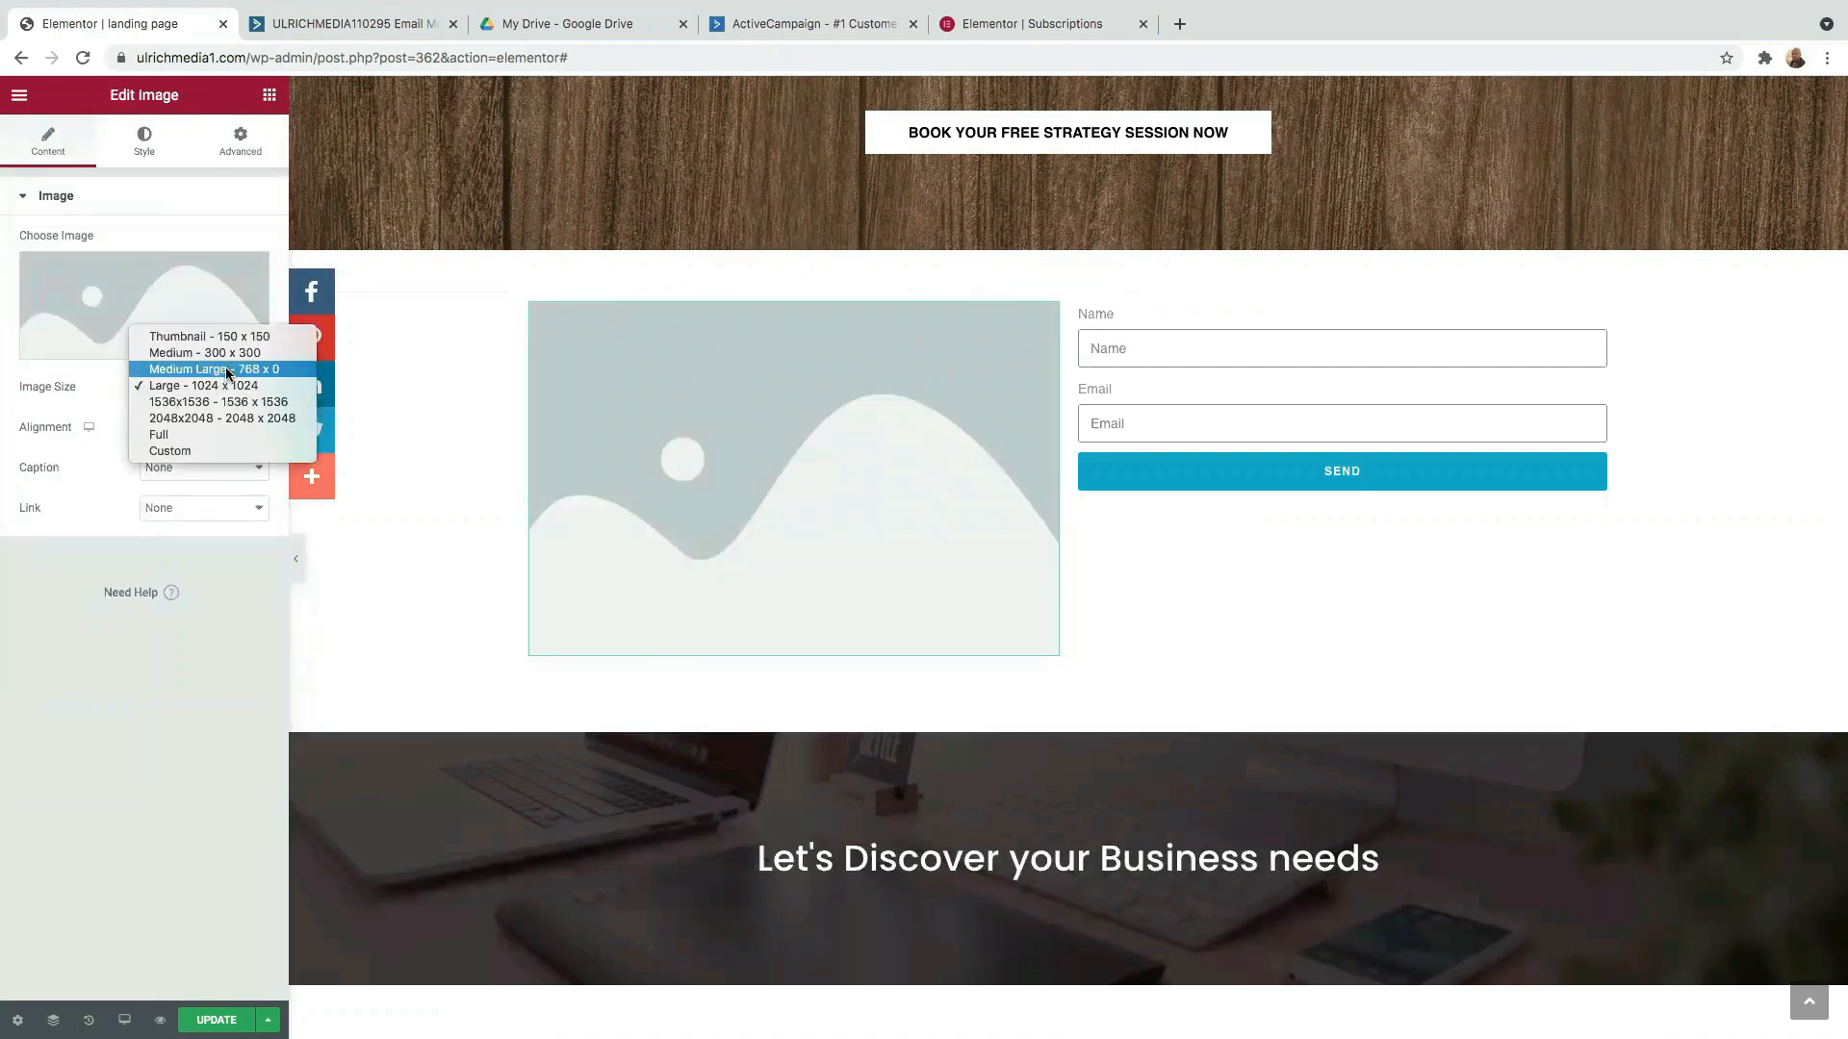
left_click(231, 353)
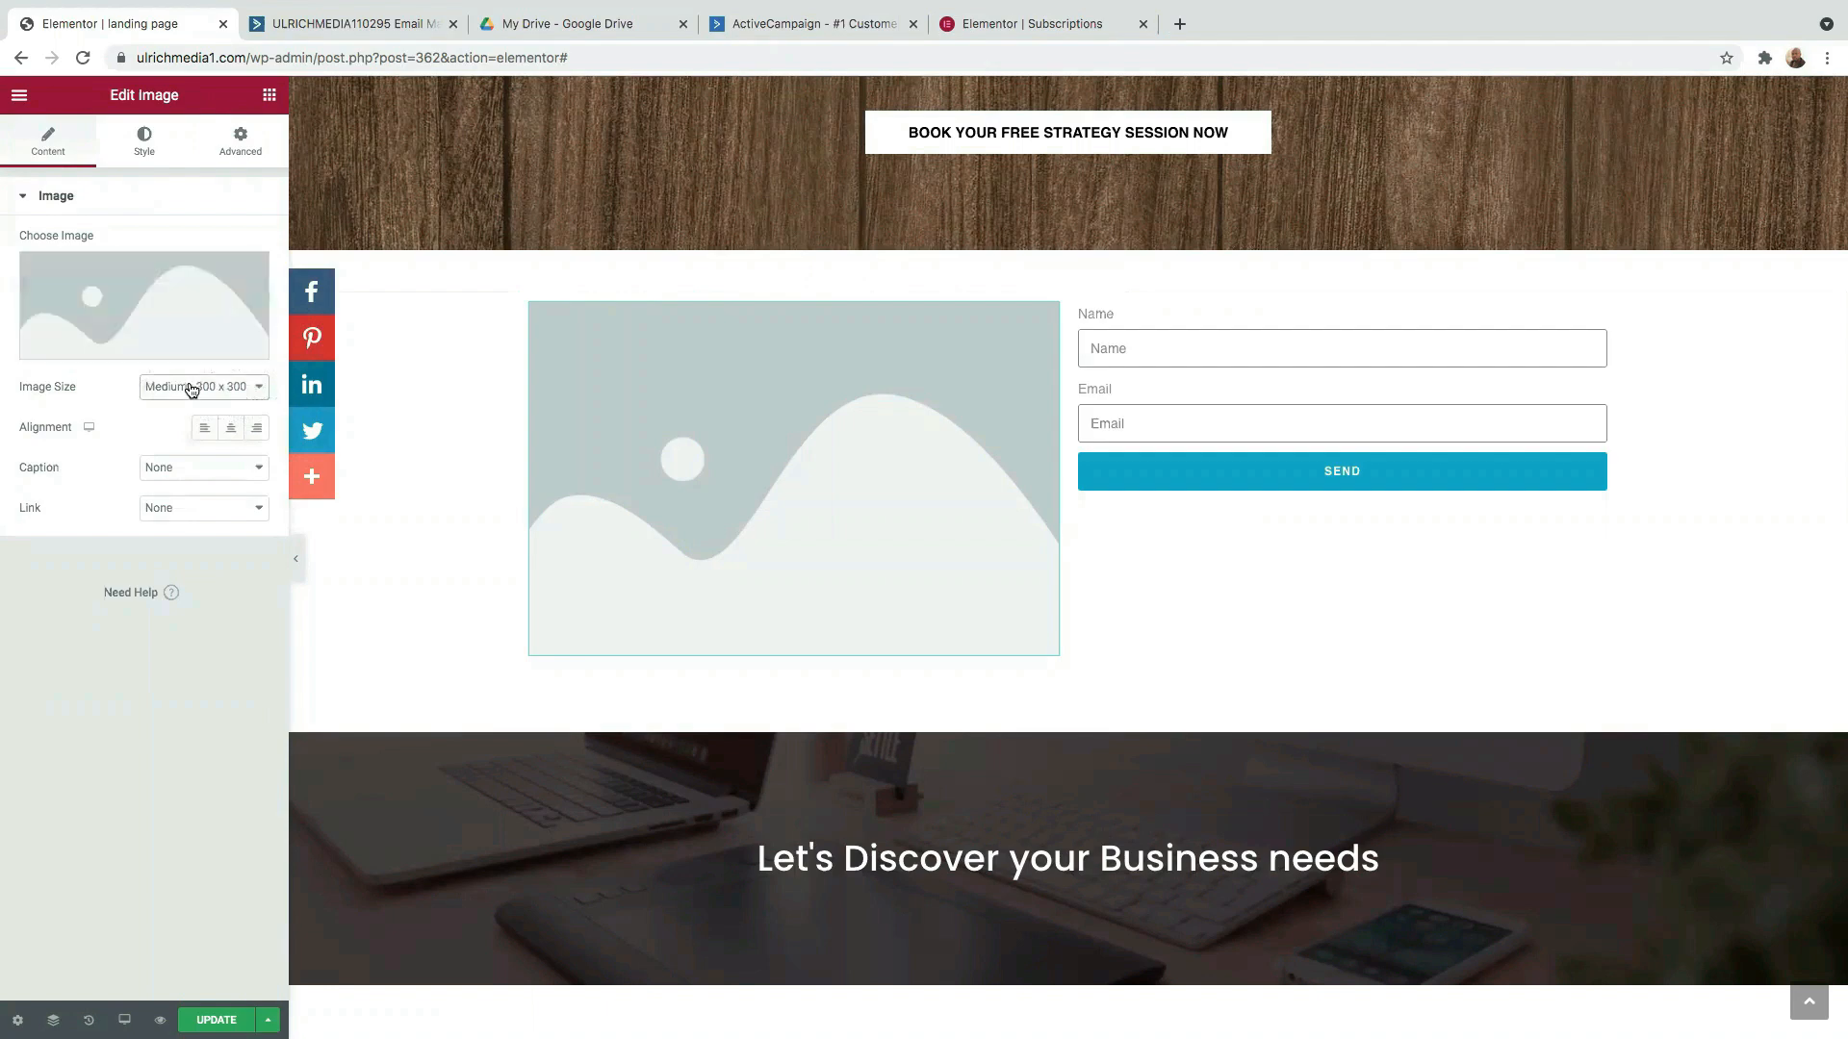
left_click(246, 392)
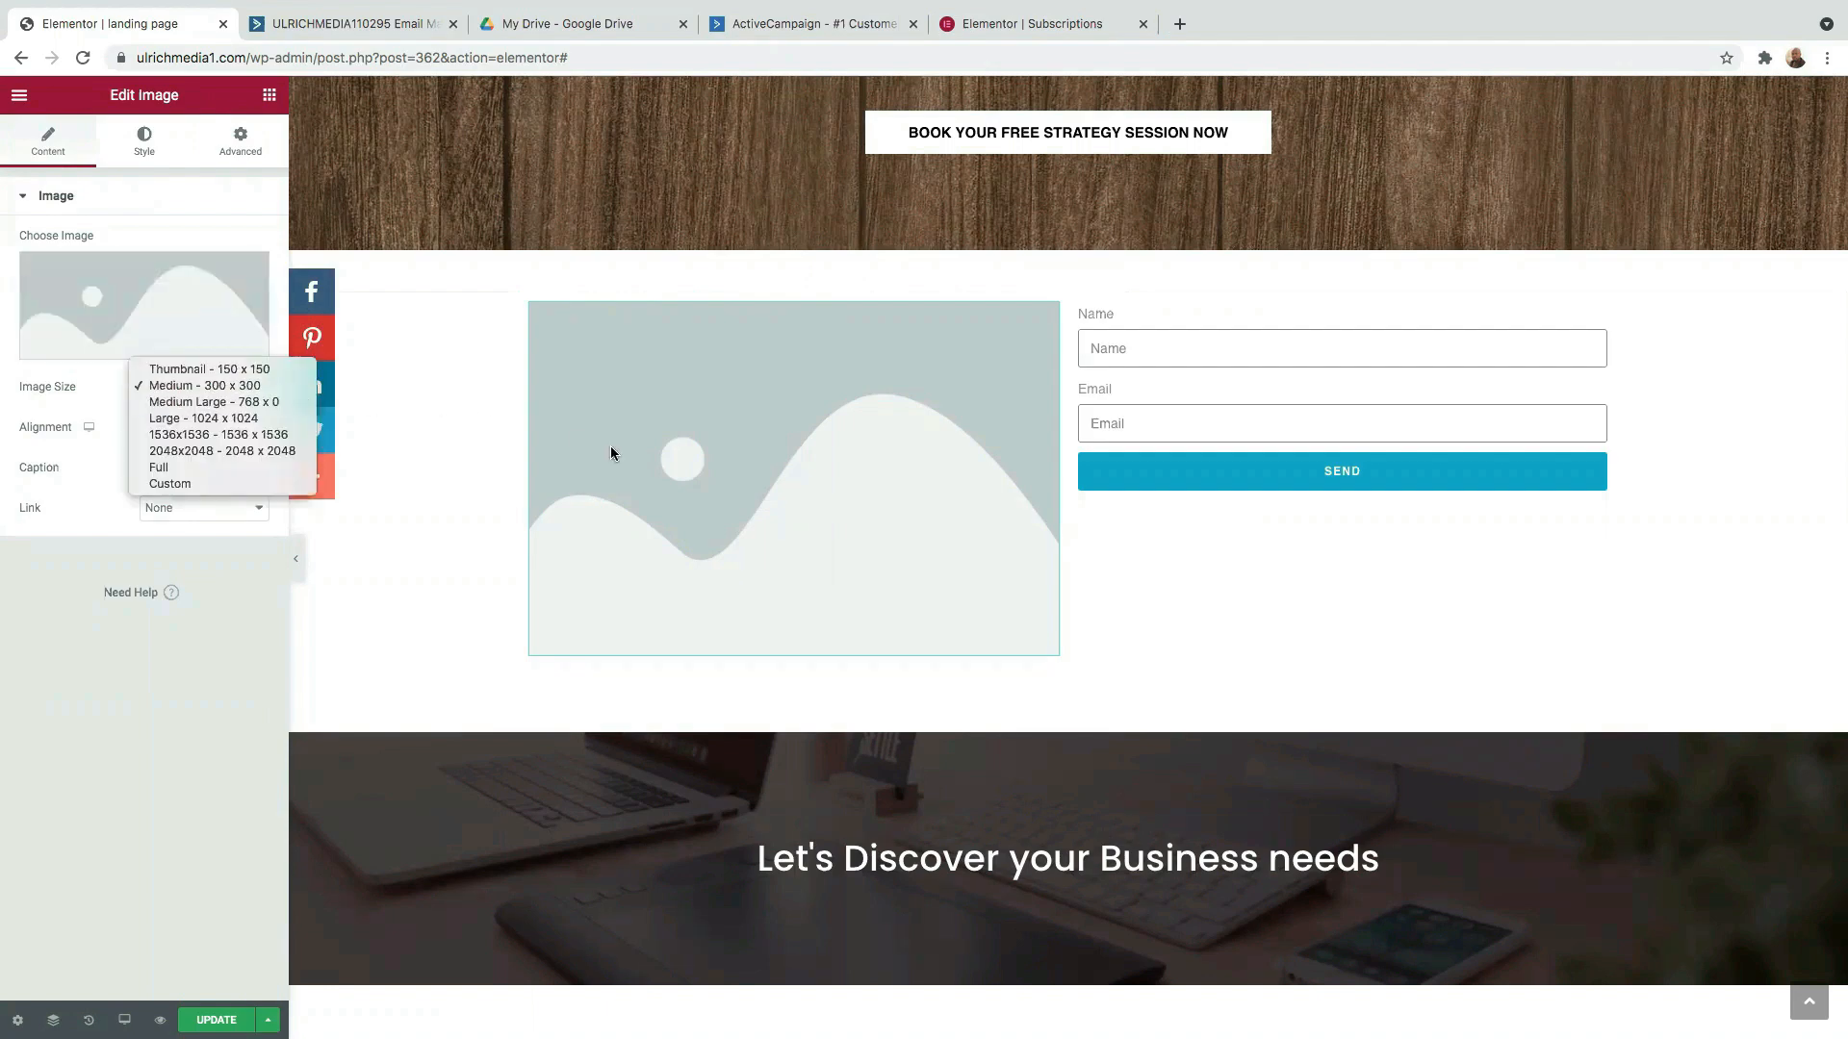
left_click(764, 452)
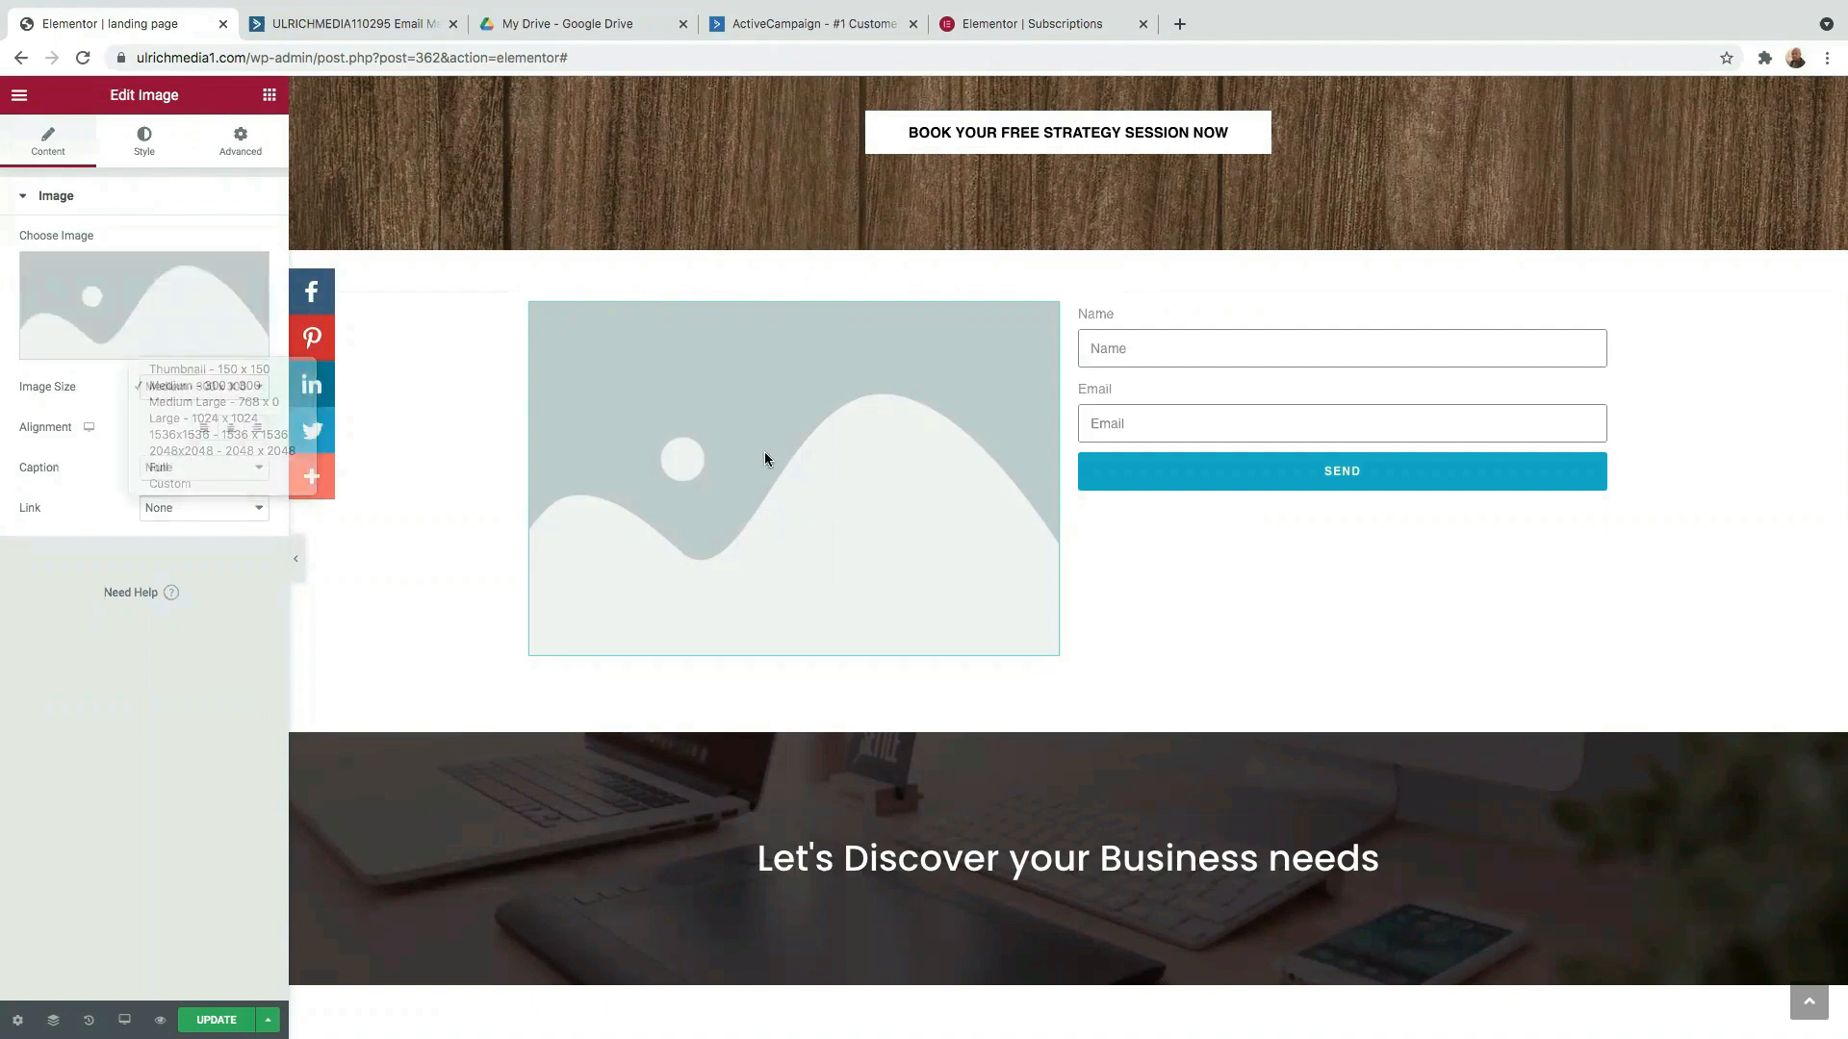
Replace the image placeholder with Book-Cover.jpg from the media library.
left_click(108, 299)
left_click(138, 359)
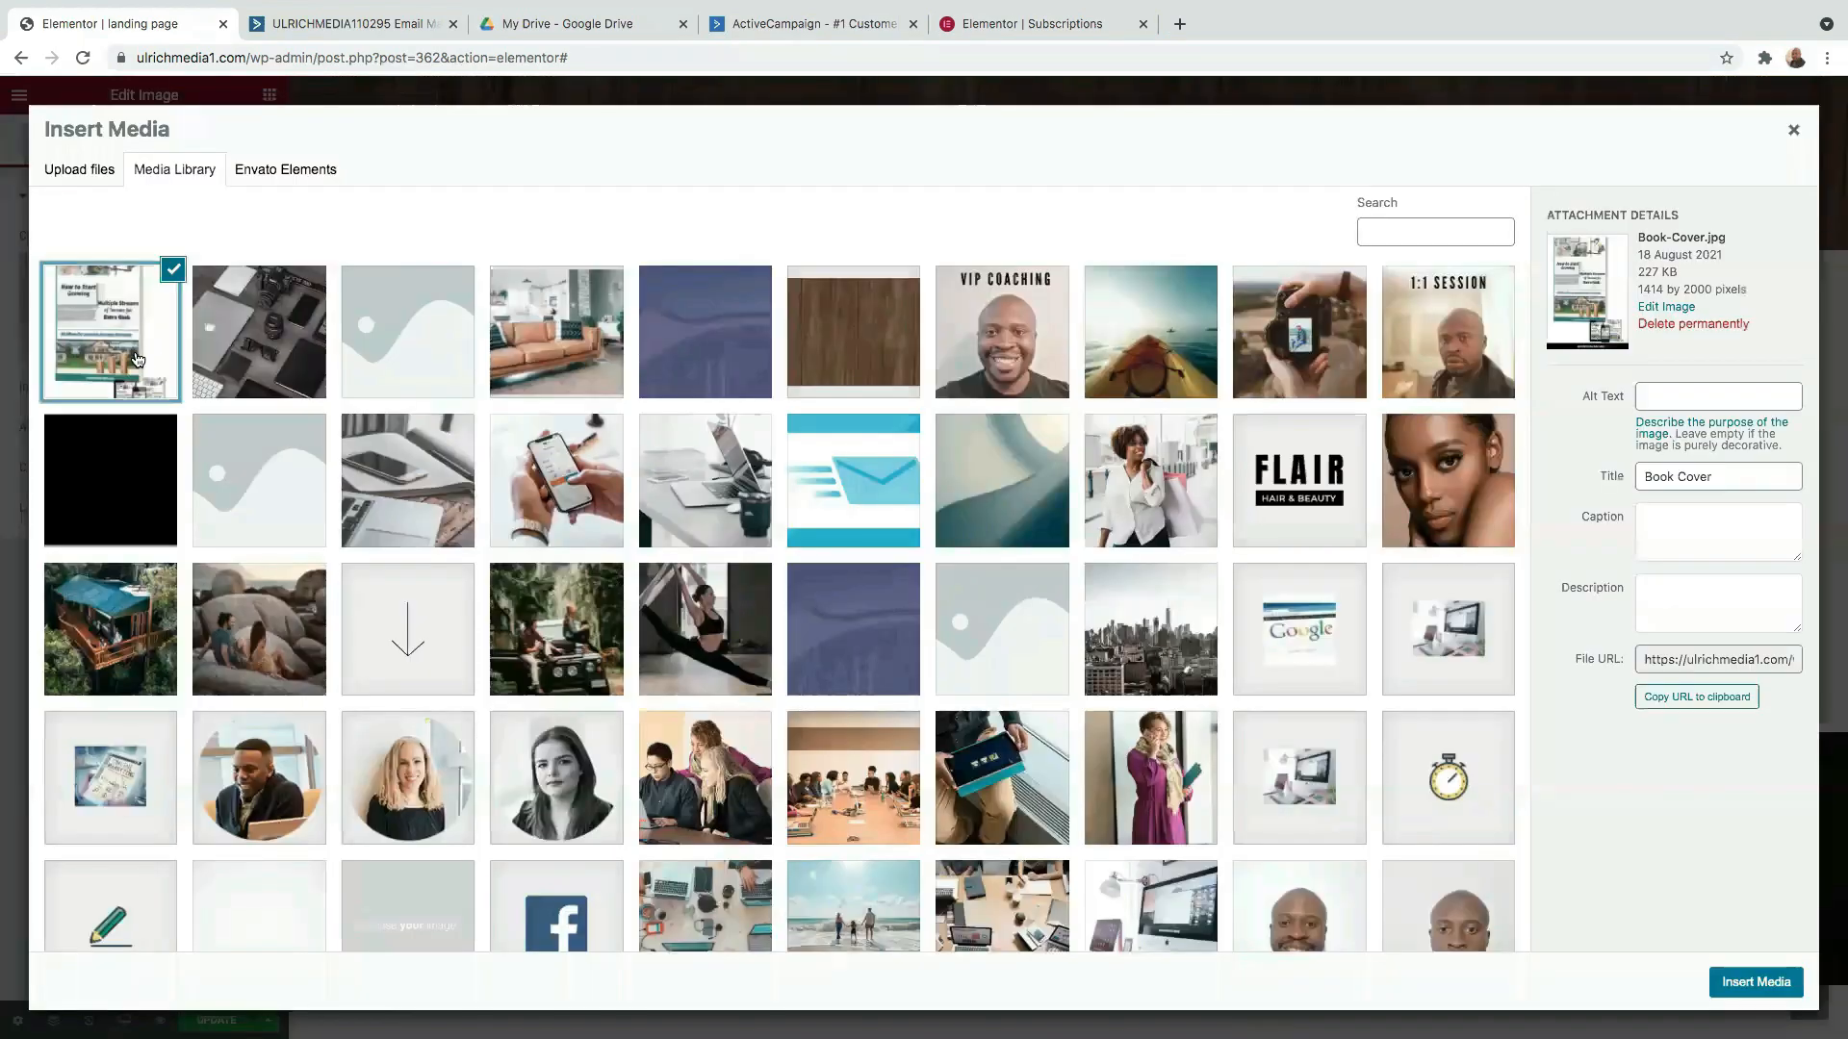
left_click(1758, 993)
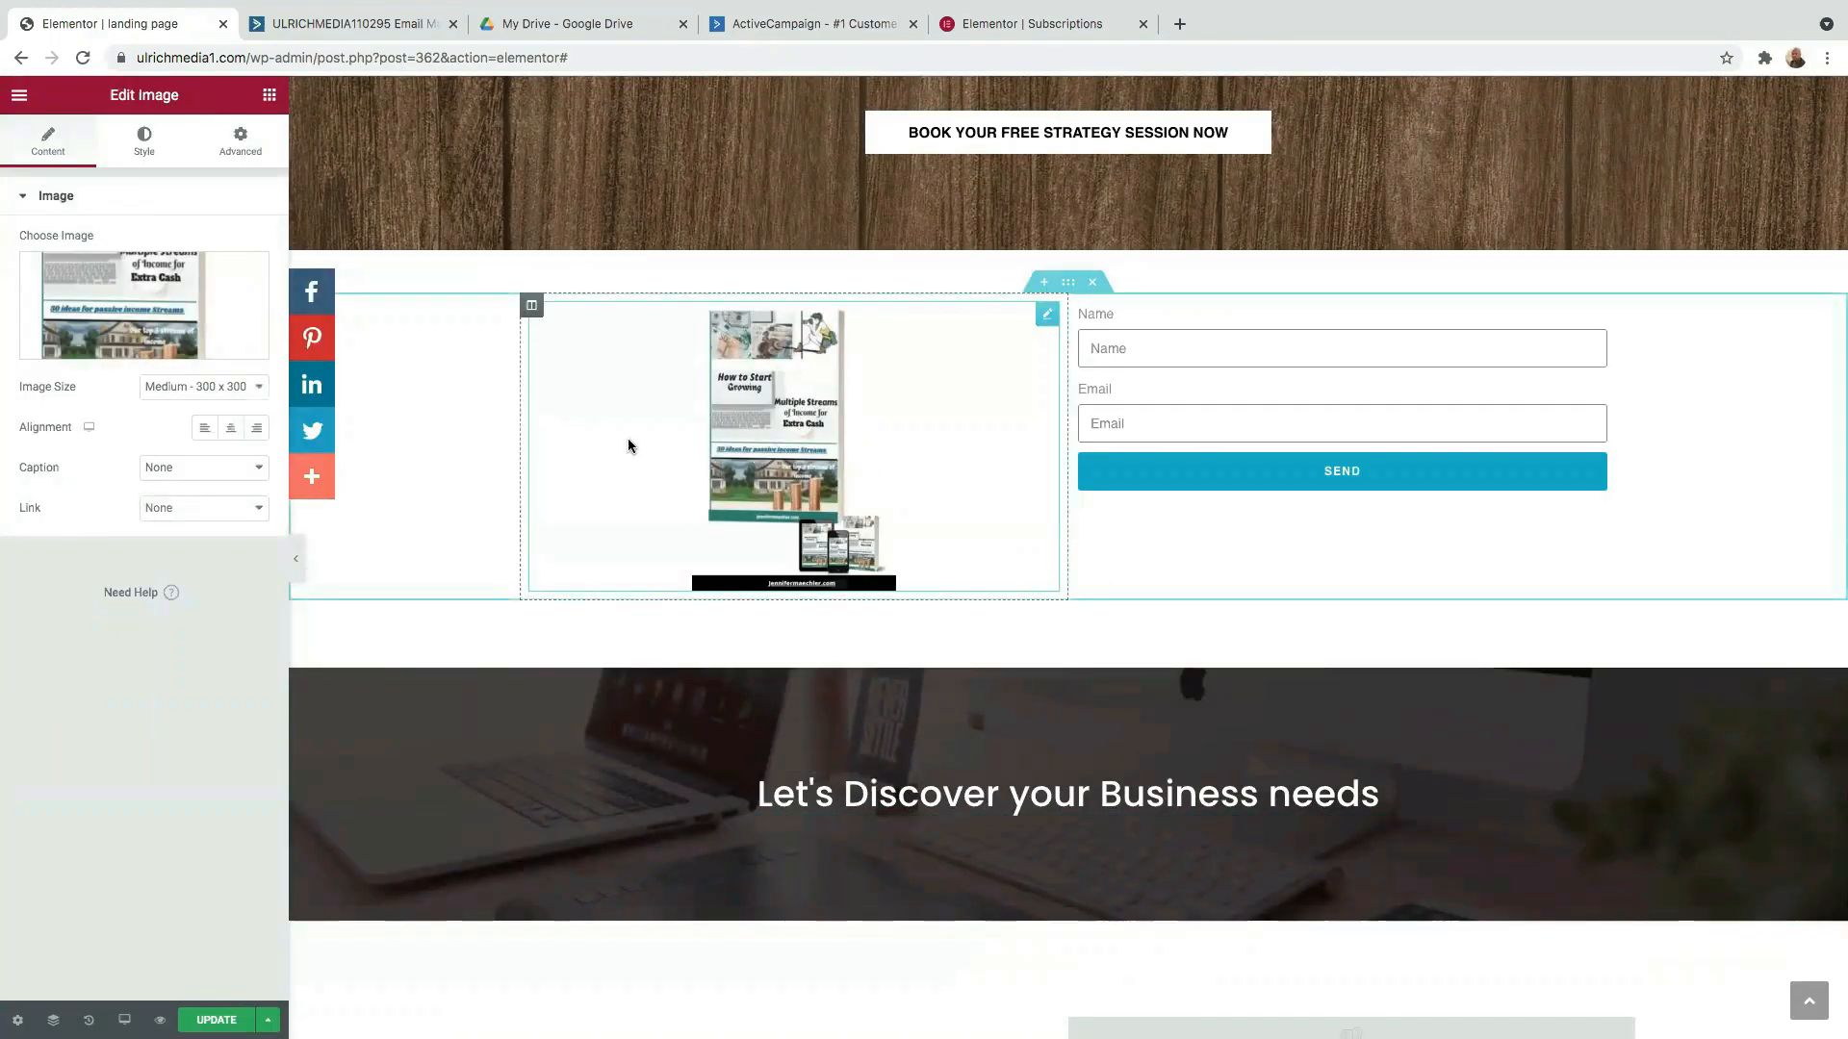
Add text above the form: "Sign up below and you will receive our E-guide to 50 side Hustle ideas that you can start today to start making money.".
scroll(981, 417, "down", 1)
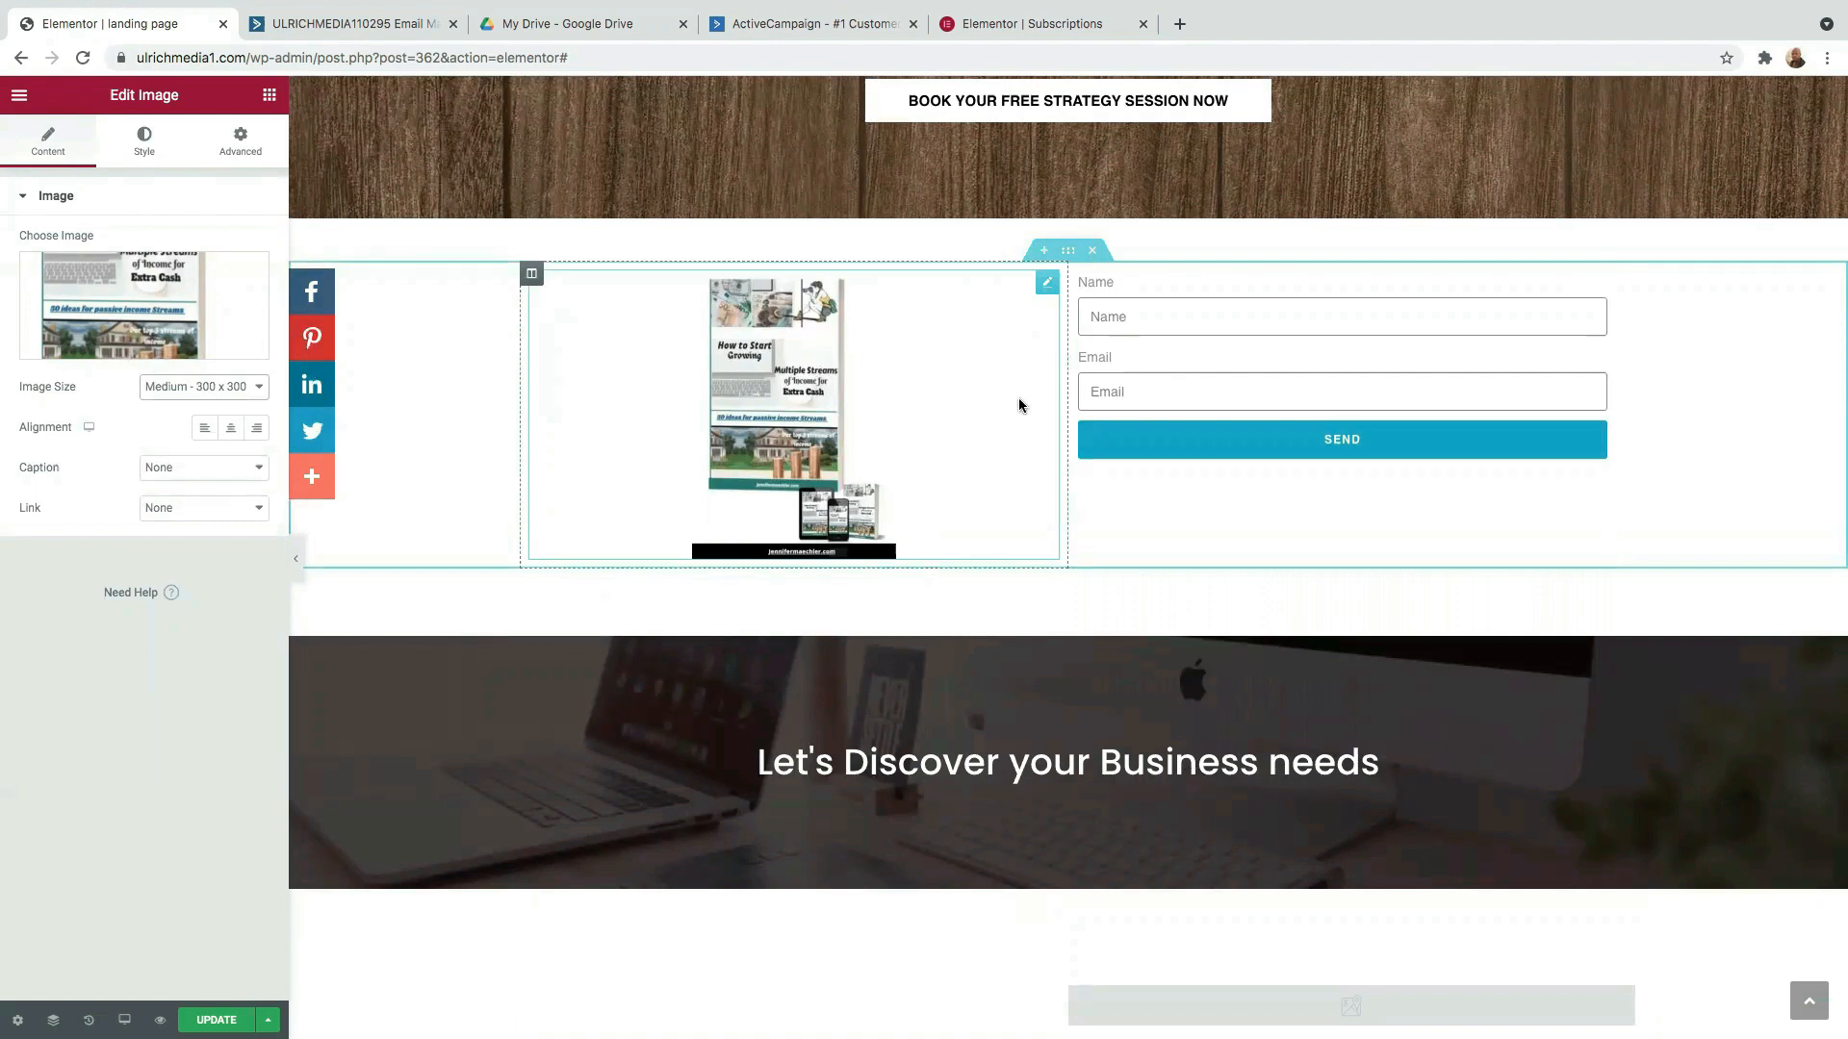
left_click(1299, 297)
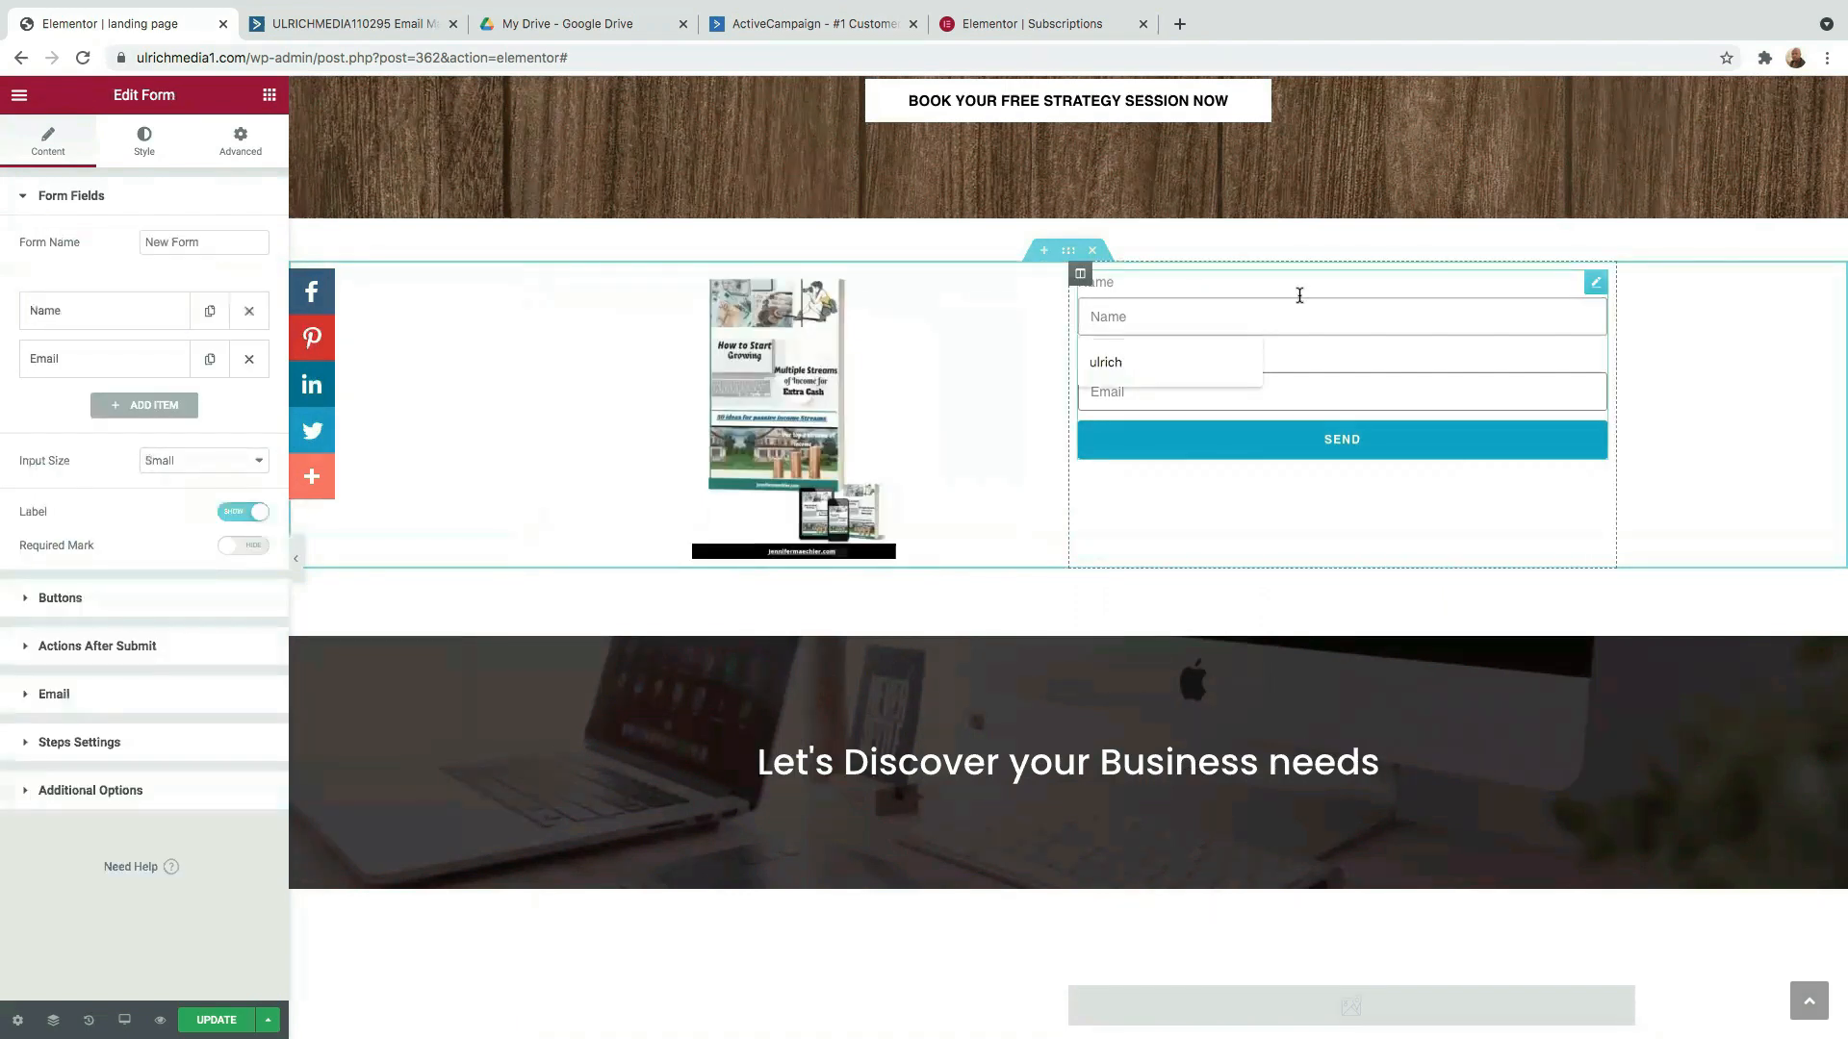
left_click(1080, 277)
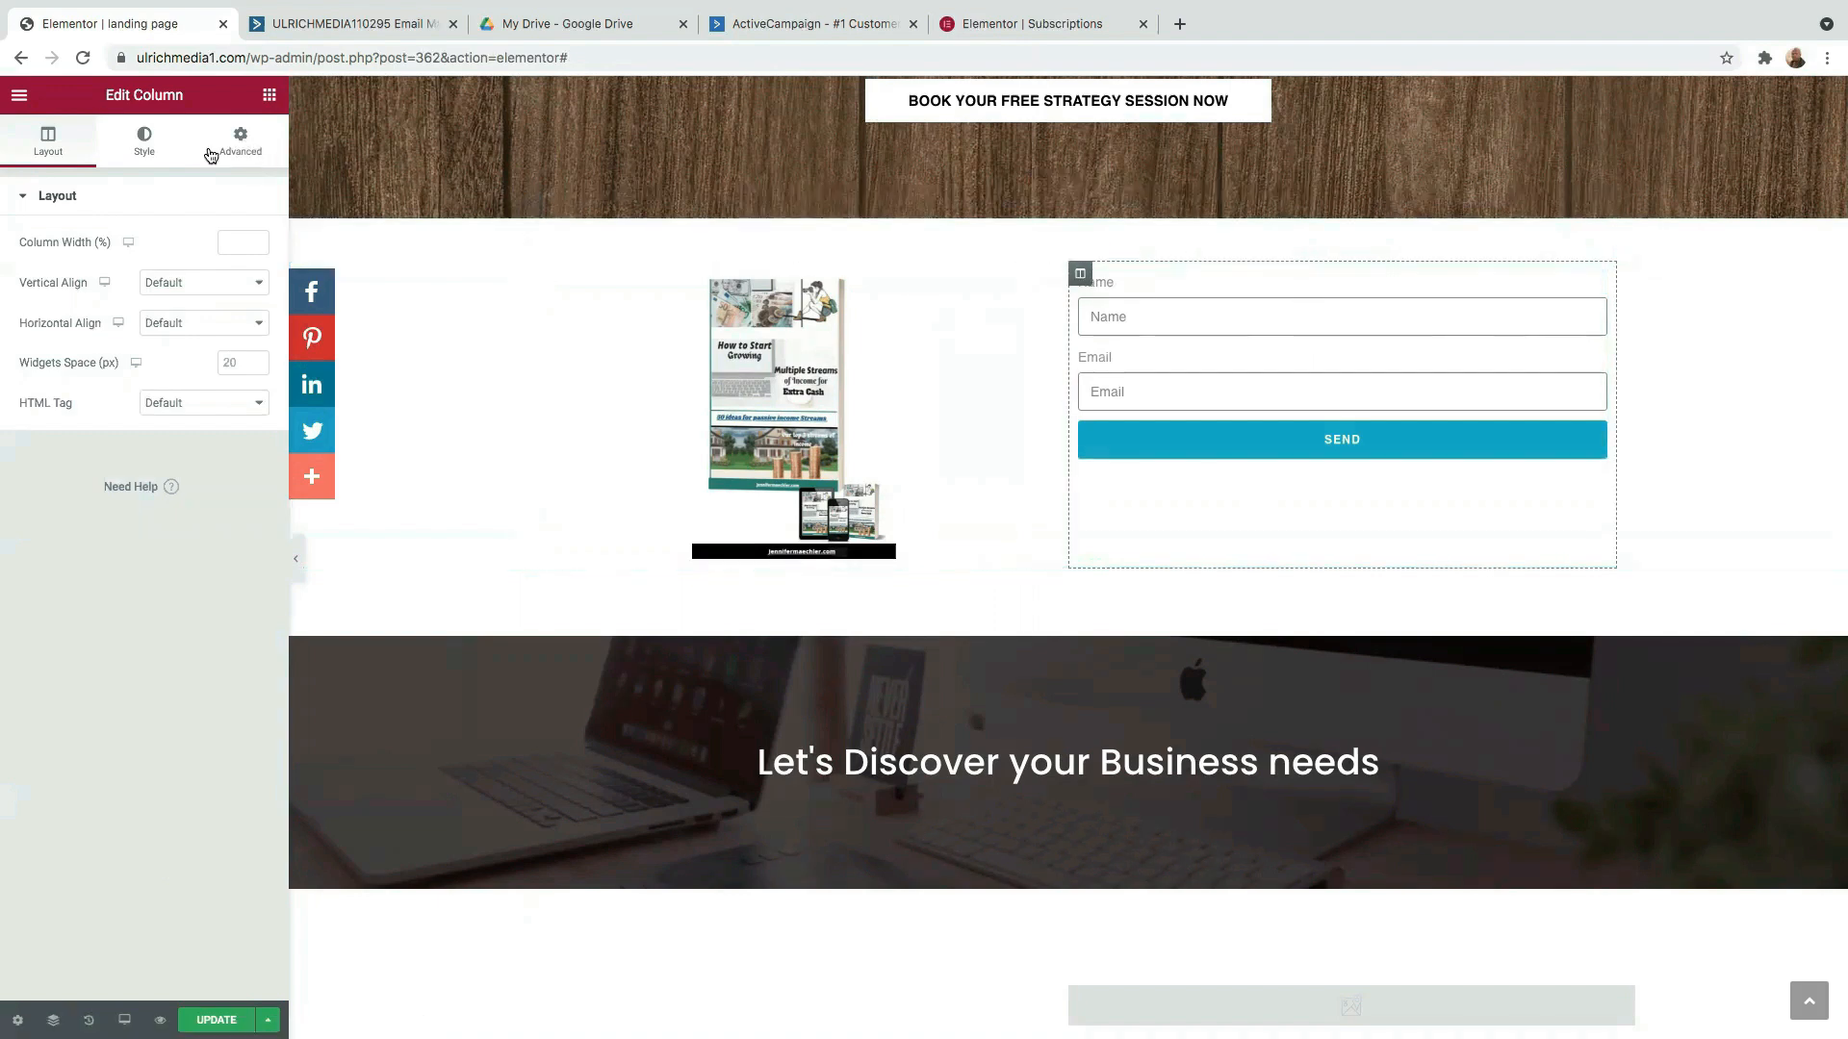
left_click(268, 96)
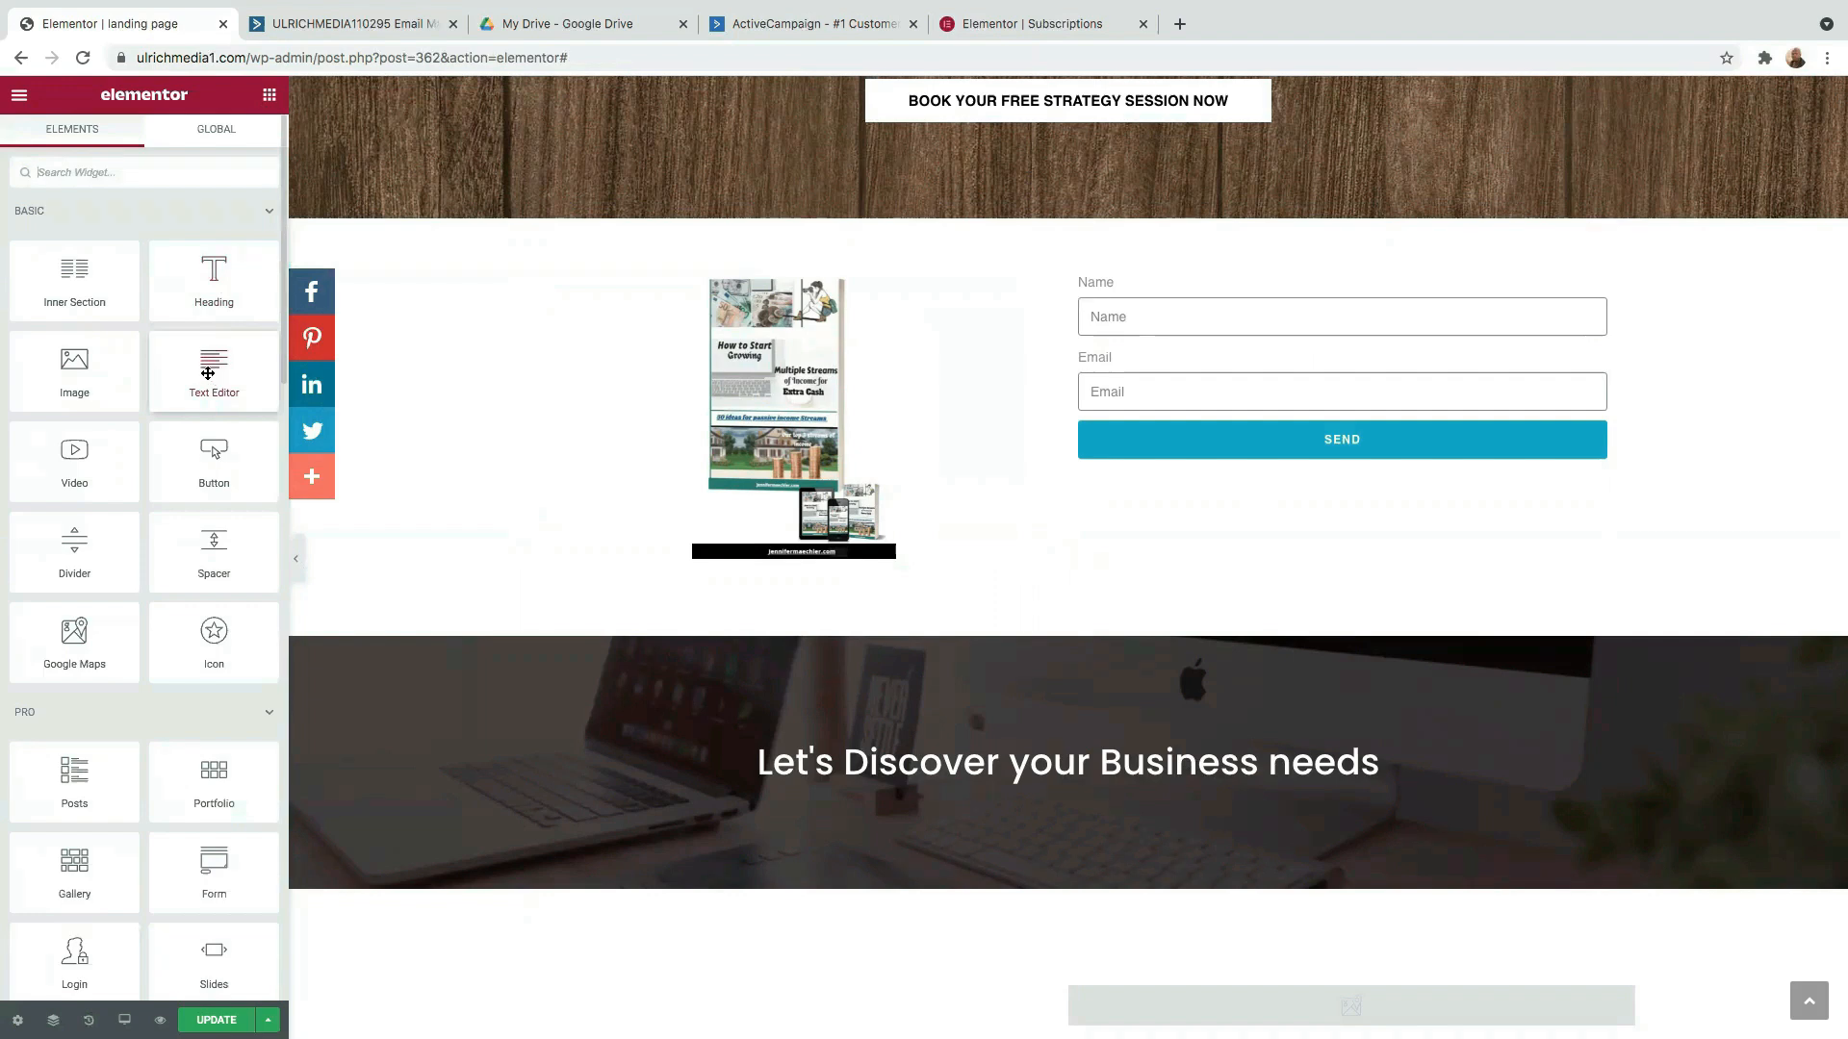
left_click_drag(208, 373, 1193, 288)
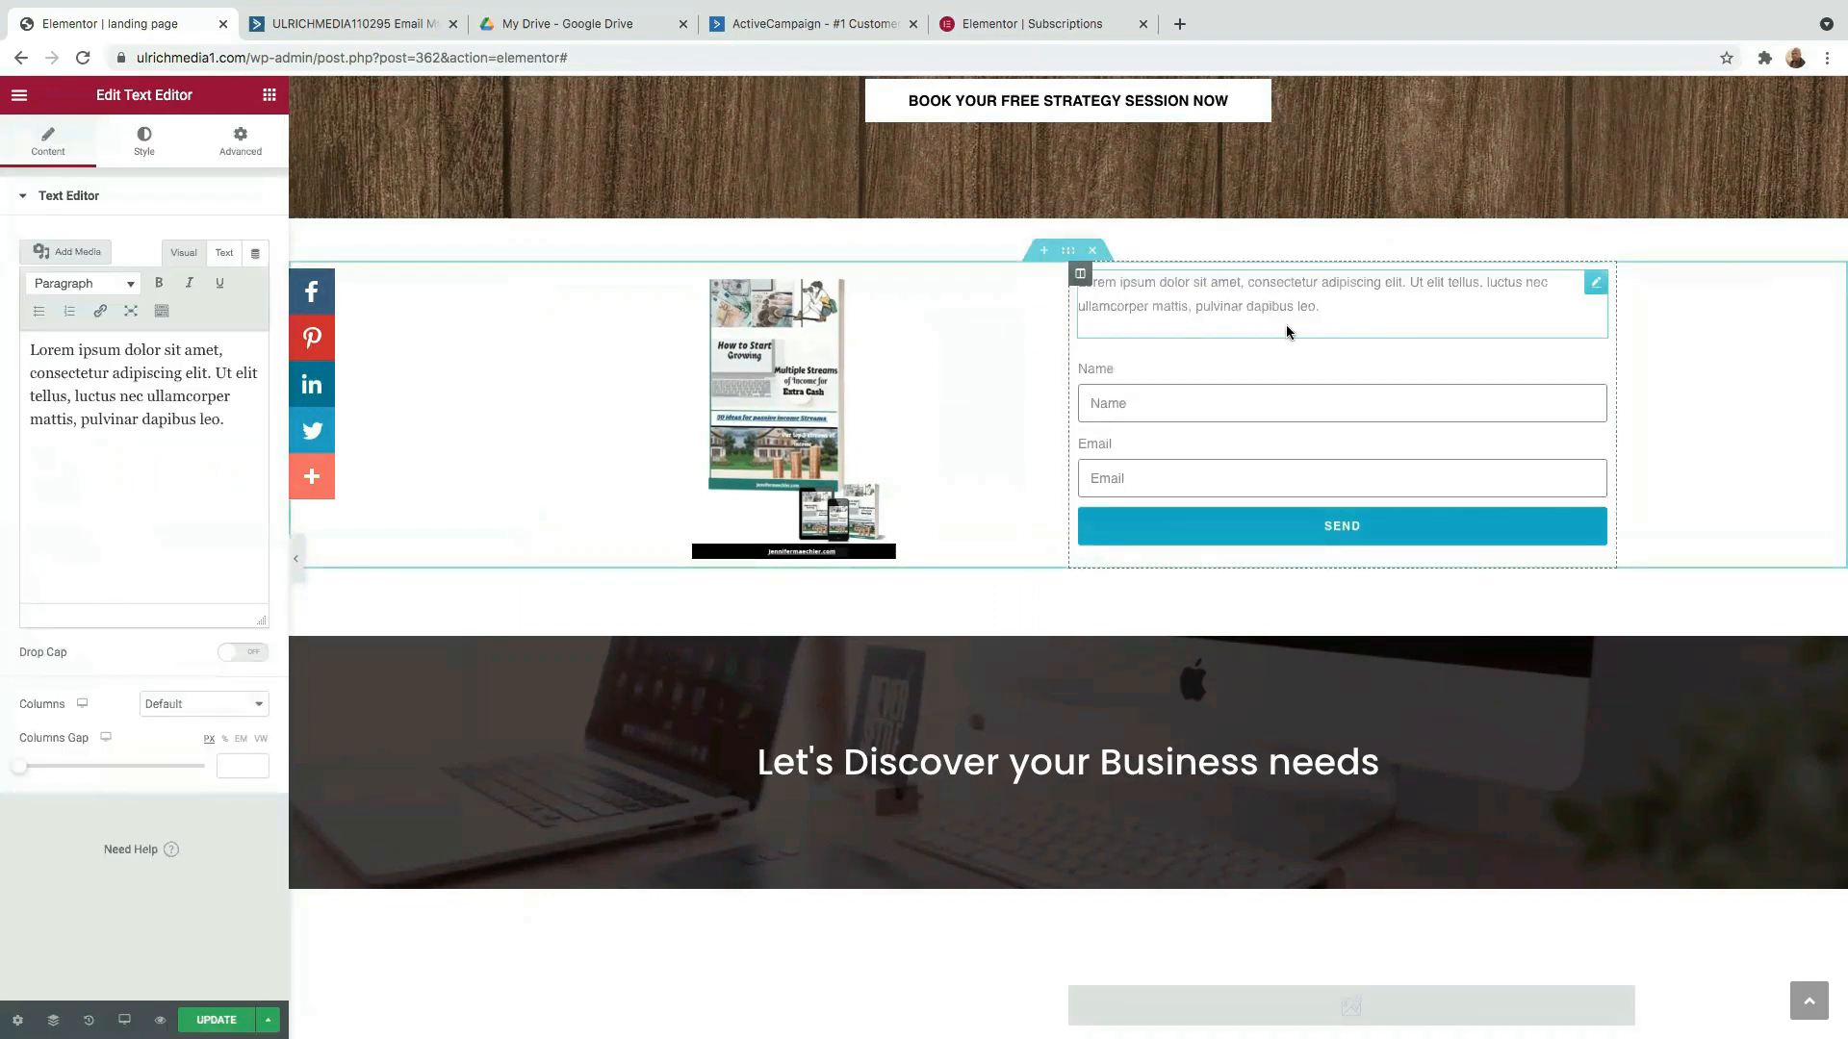
left_click_drag(233, 426, 27, 348)
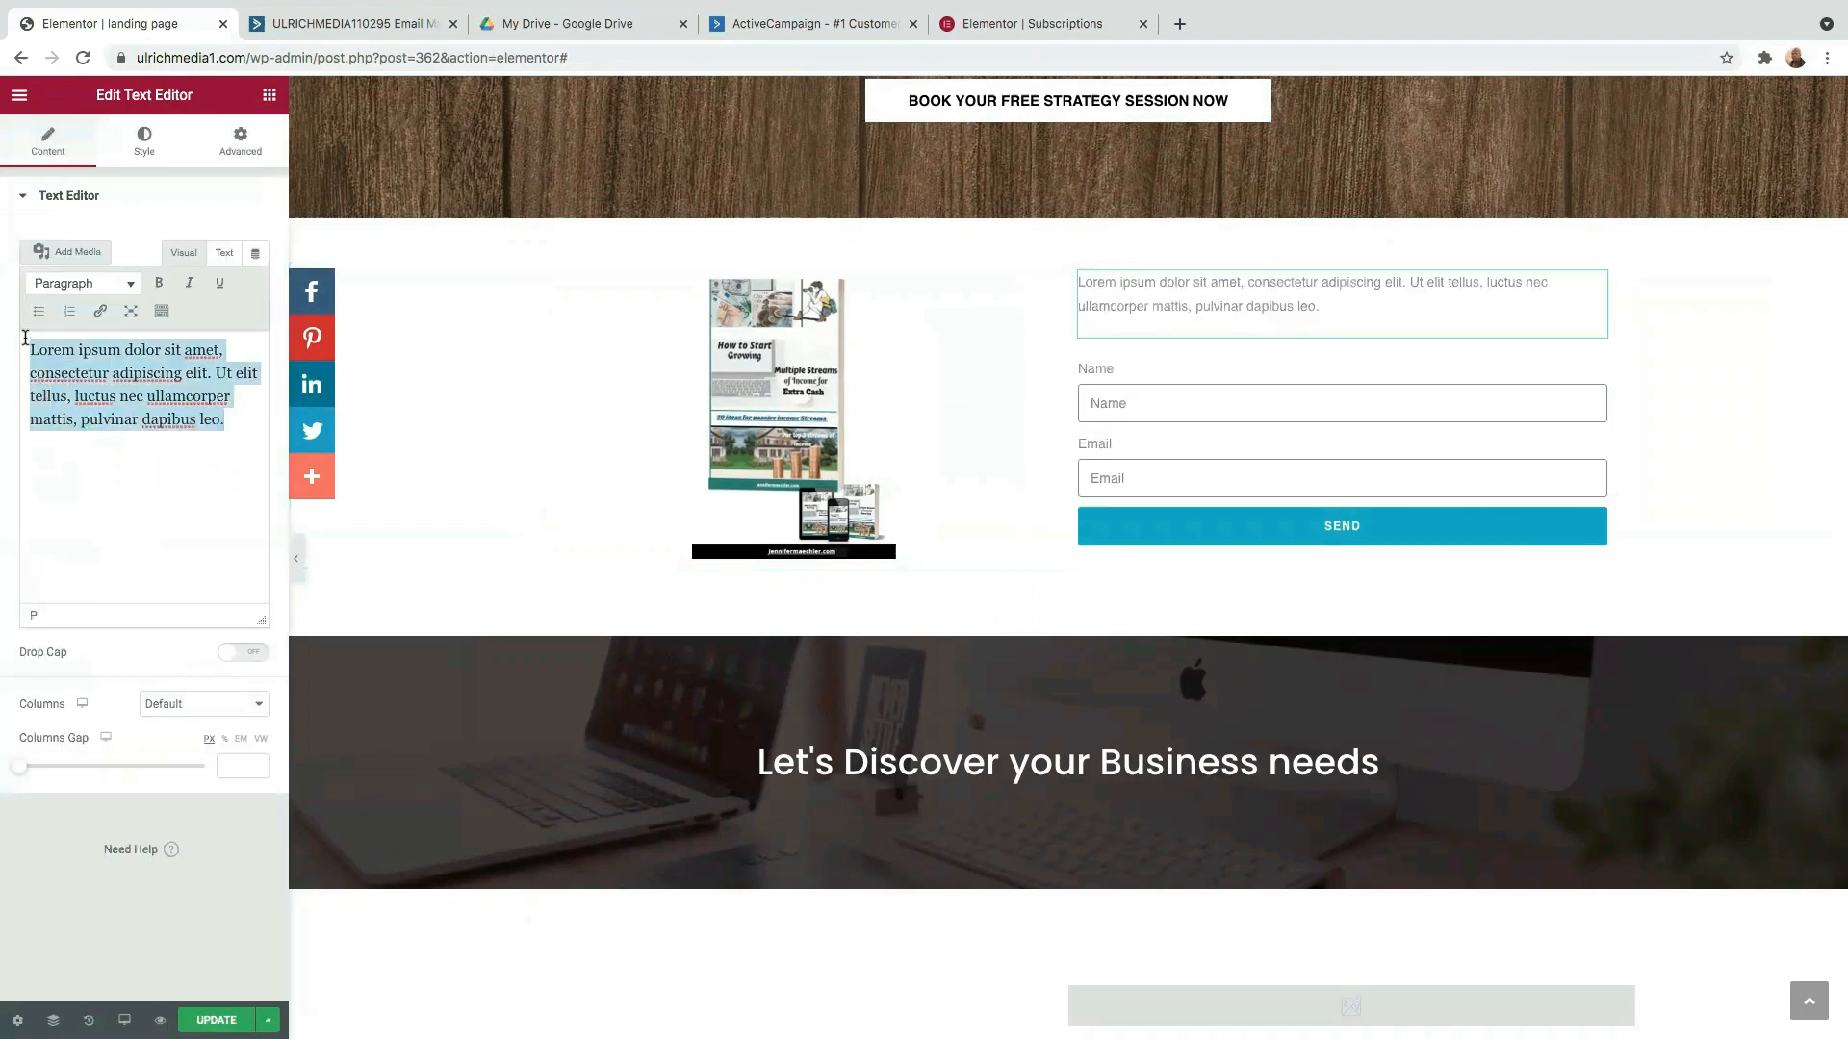
type("Sign up below and you will receive our E-guide to 50 side Hustle ideas that you can start today to start making money.")
Style the sign-up text above the form with centred alignment, black text colour and a font size of 22 px.
left_click(144, 141)
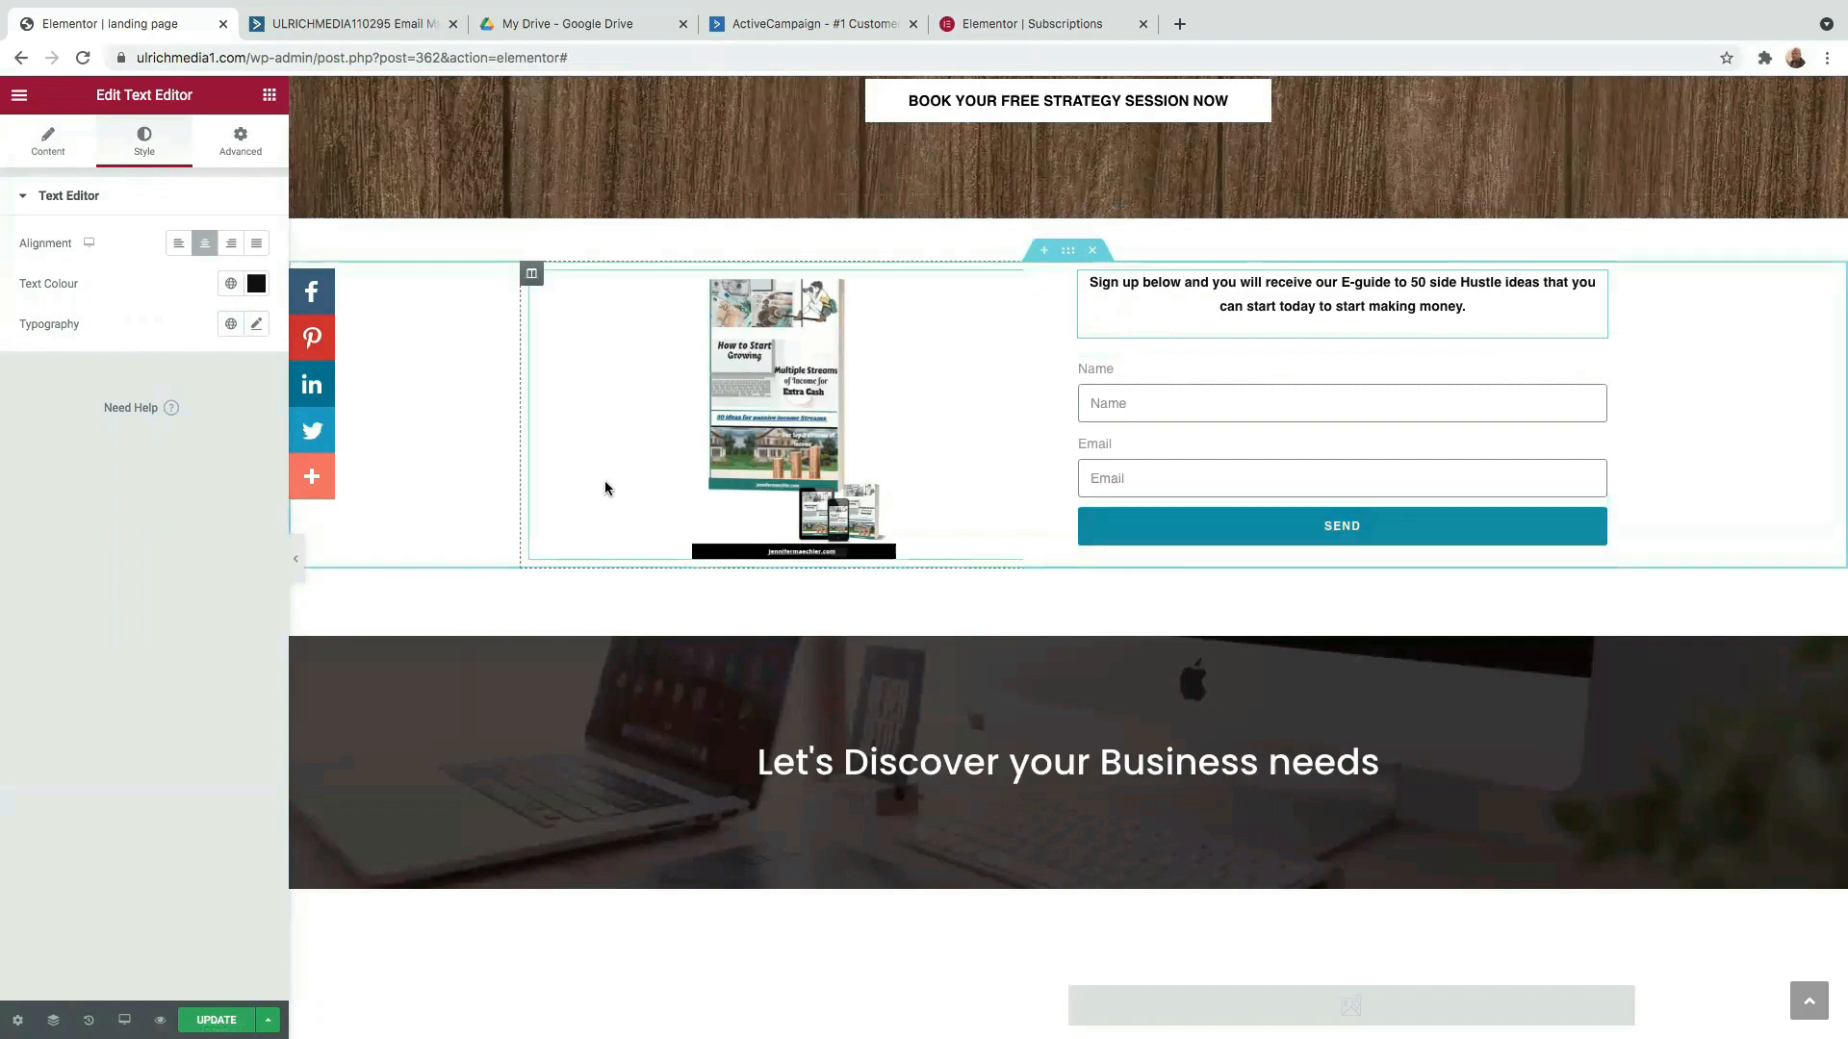
left_click(255, 327)
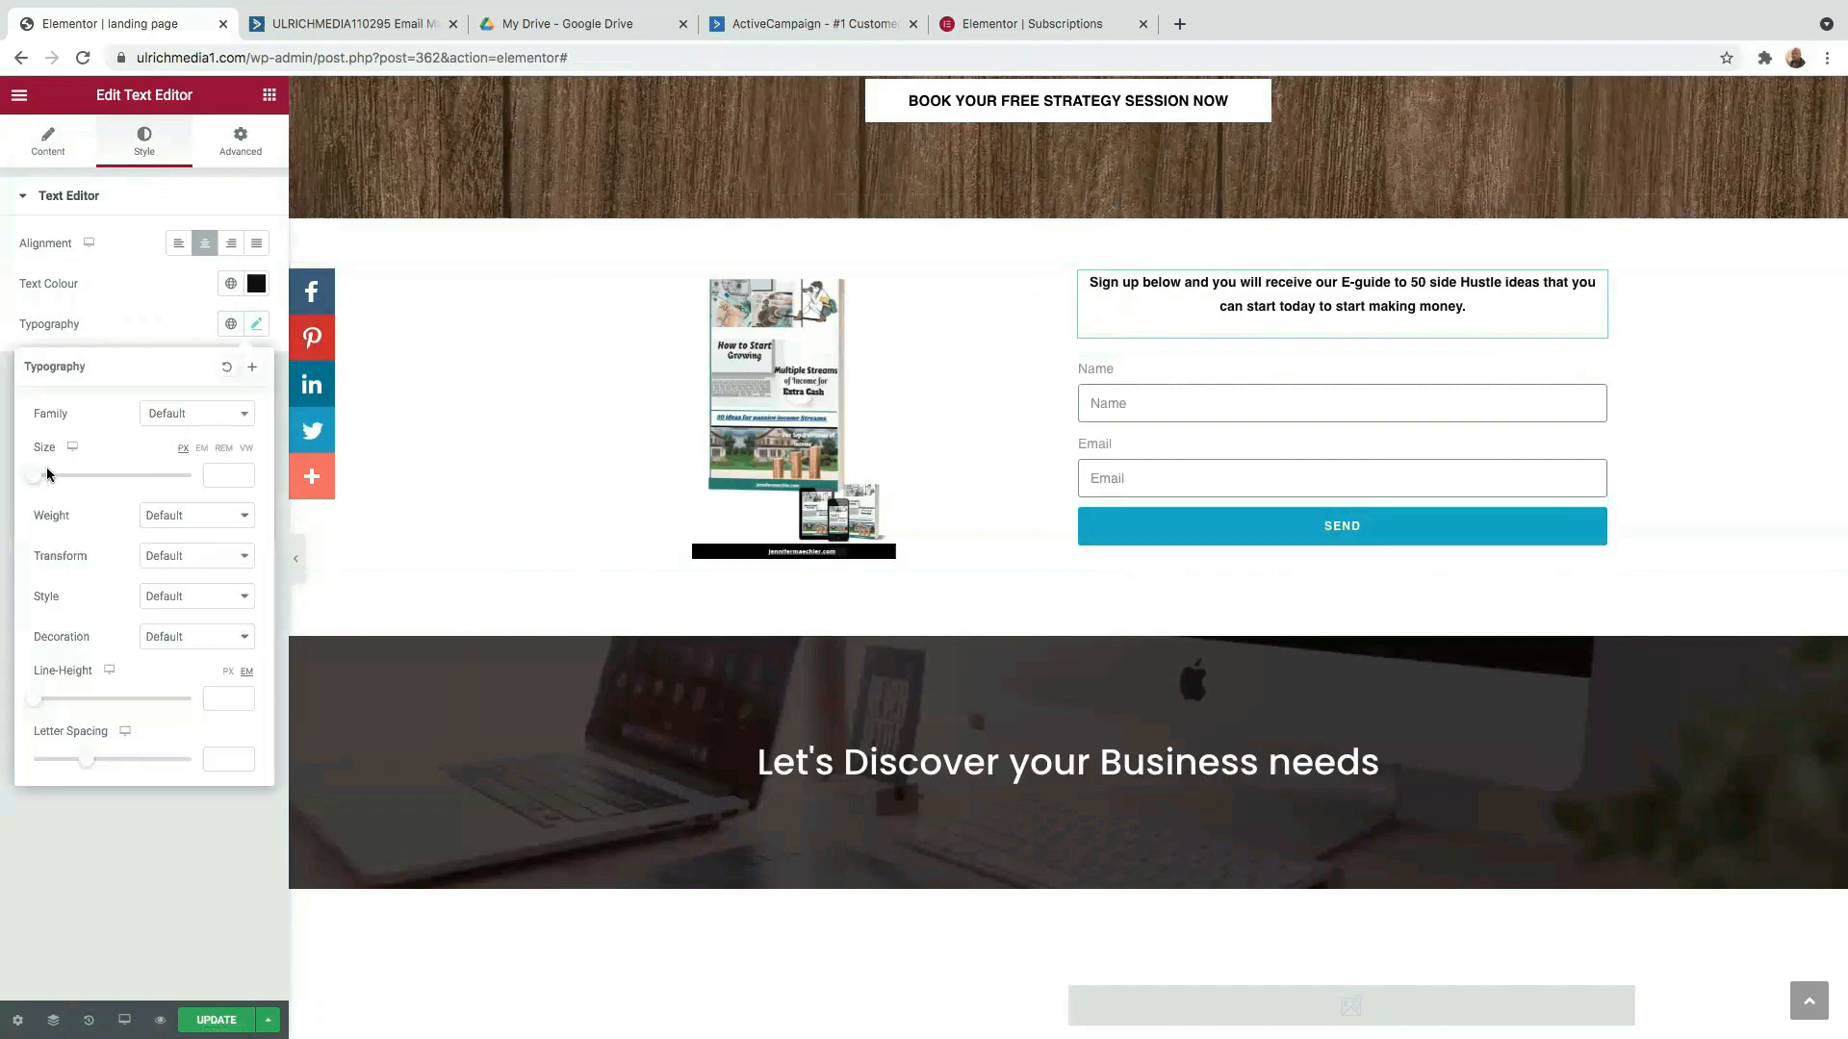
left_click_drag(34, 479, 45, 480)
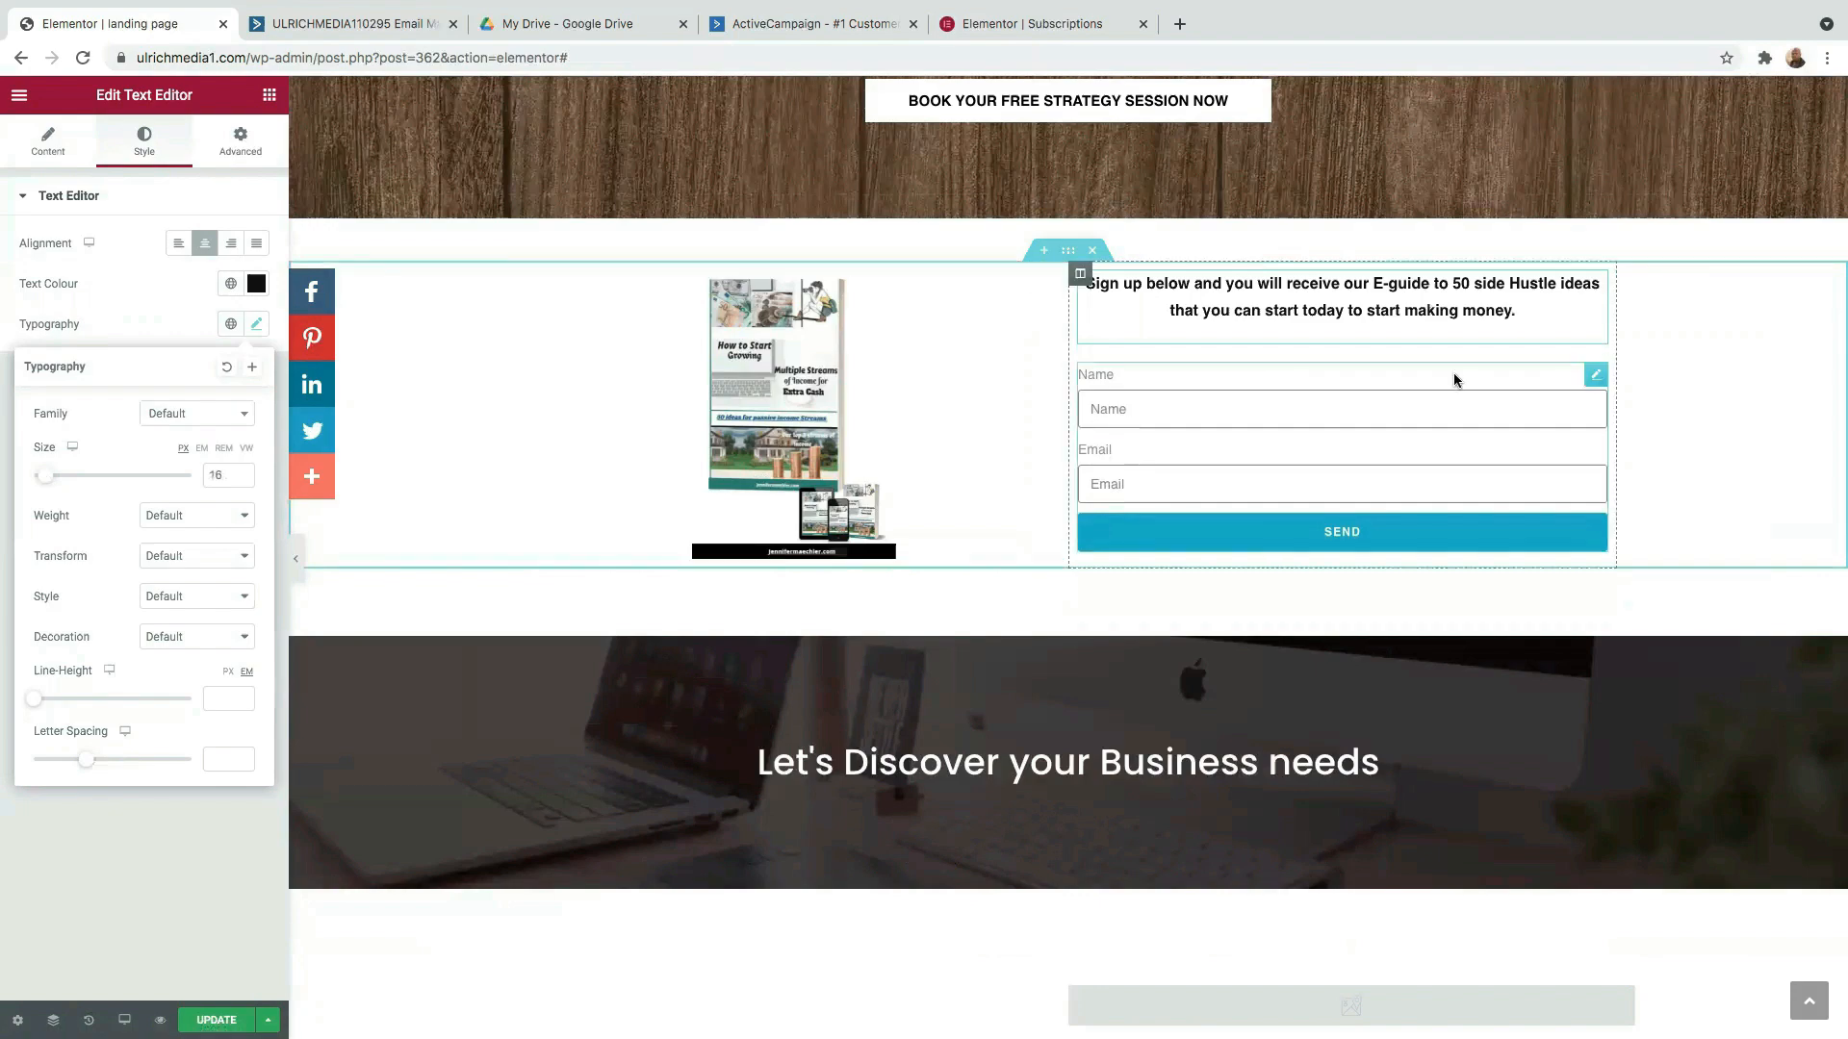
left_click(1736, 367)
scroll(1009, 449, "up", 3)
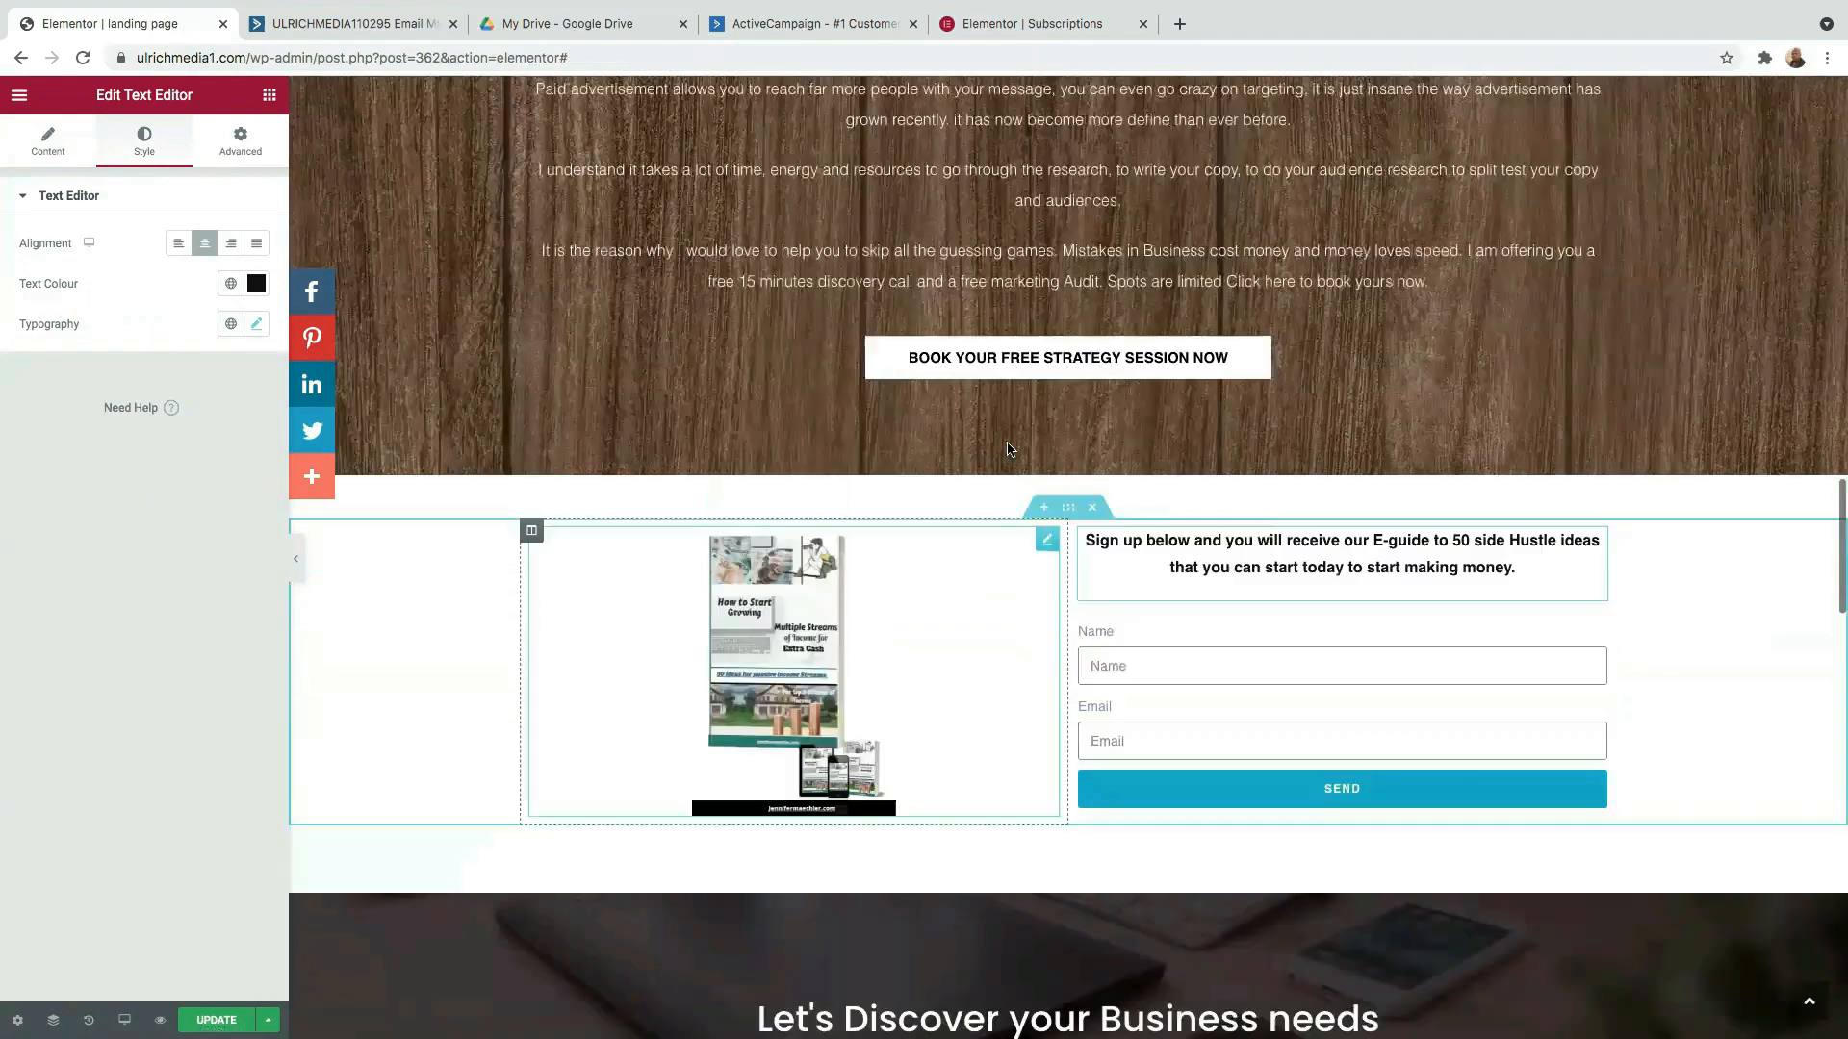
scroll(1009, 449, "up", 2)
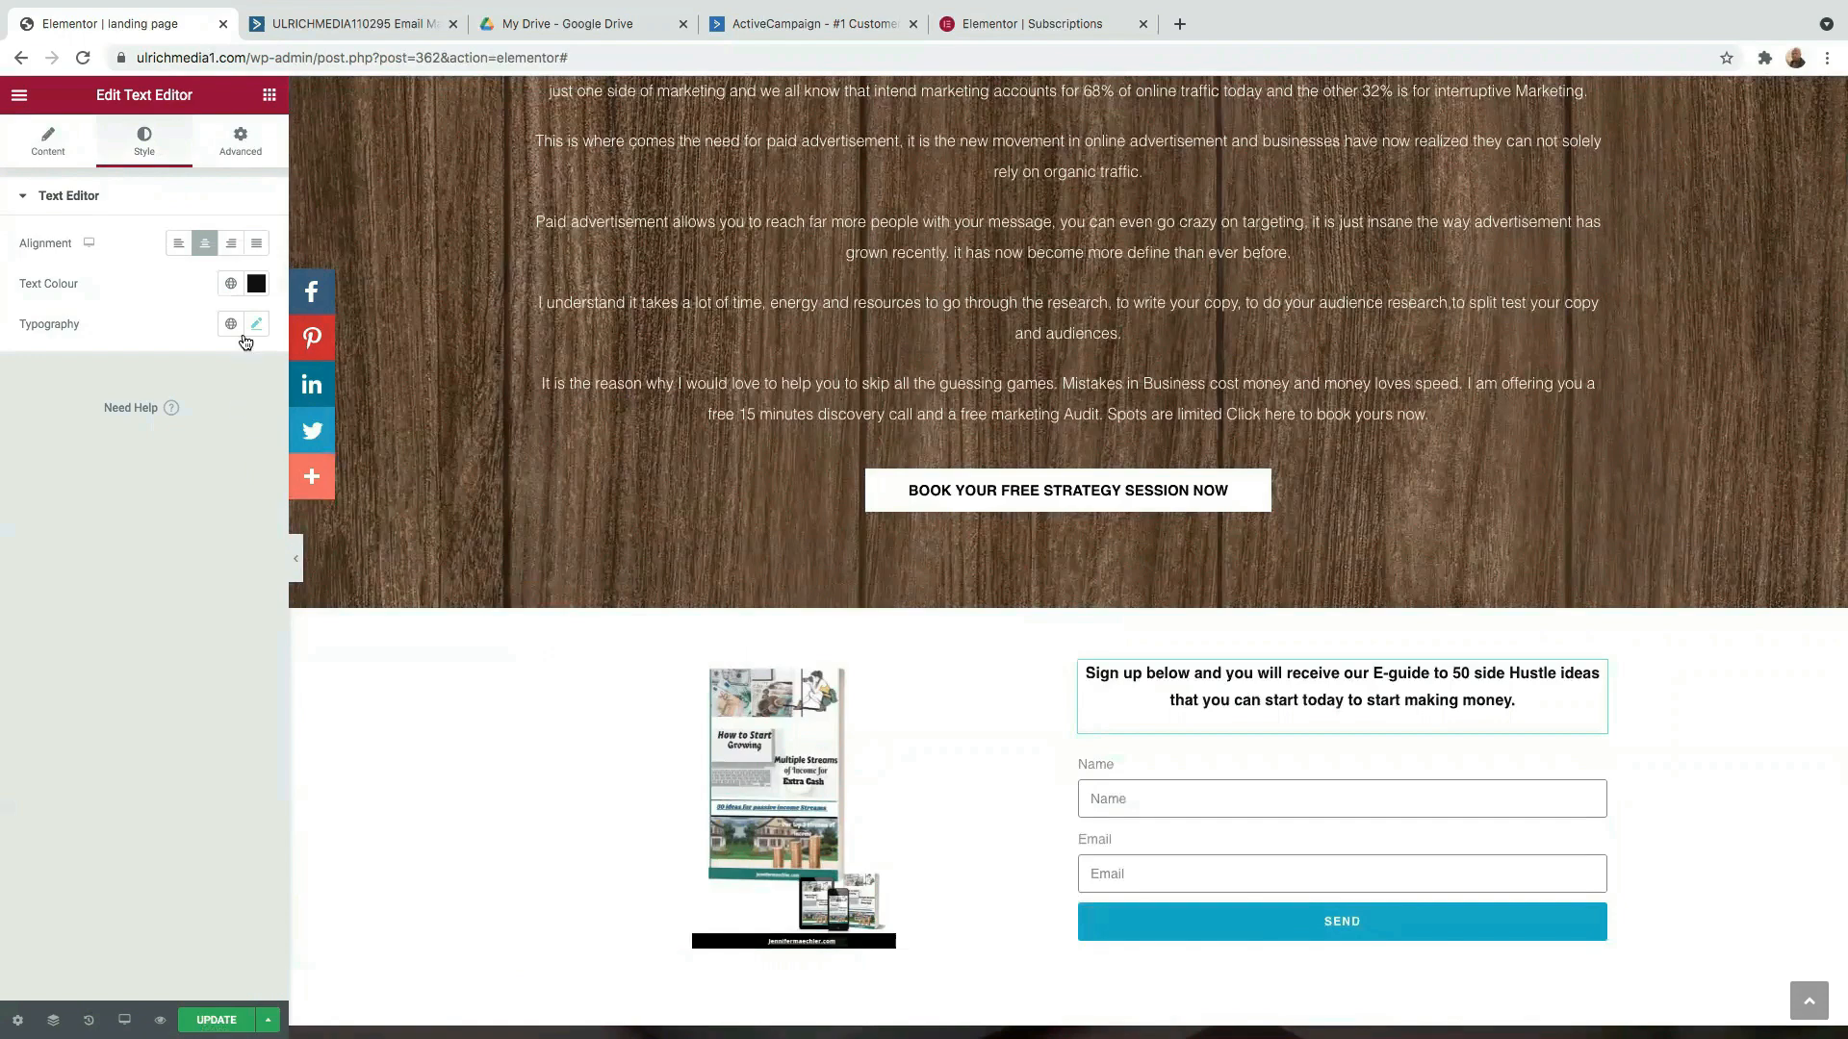
left_click(256, 325)
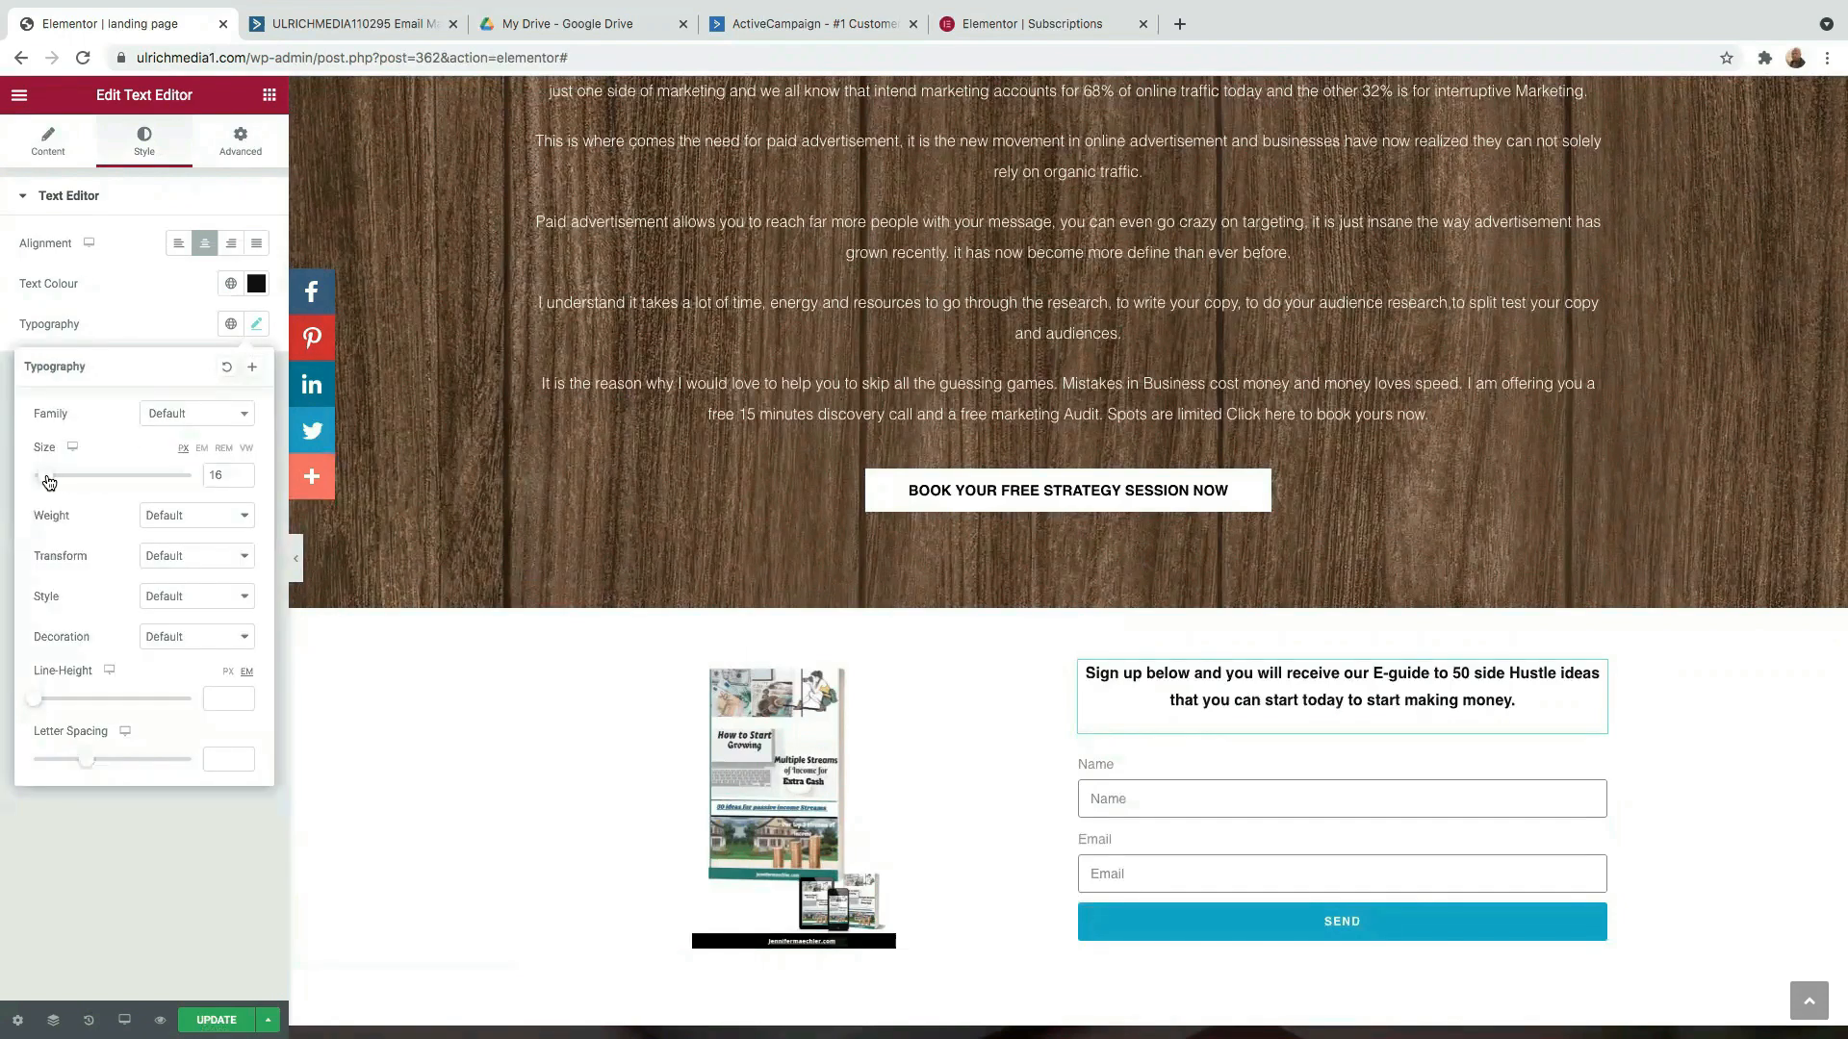
left_click_drag(48, 481, 53, 481)
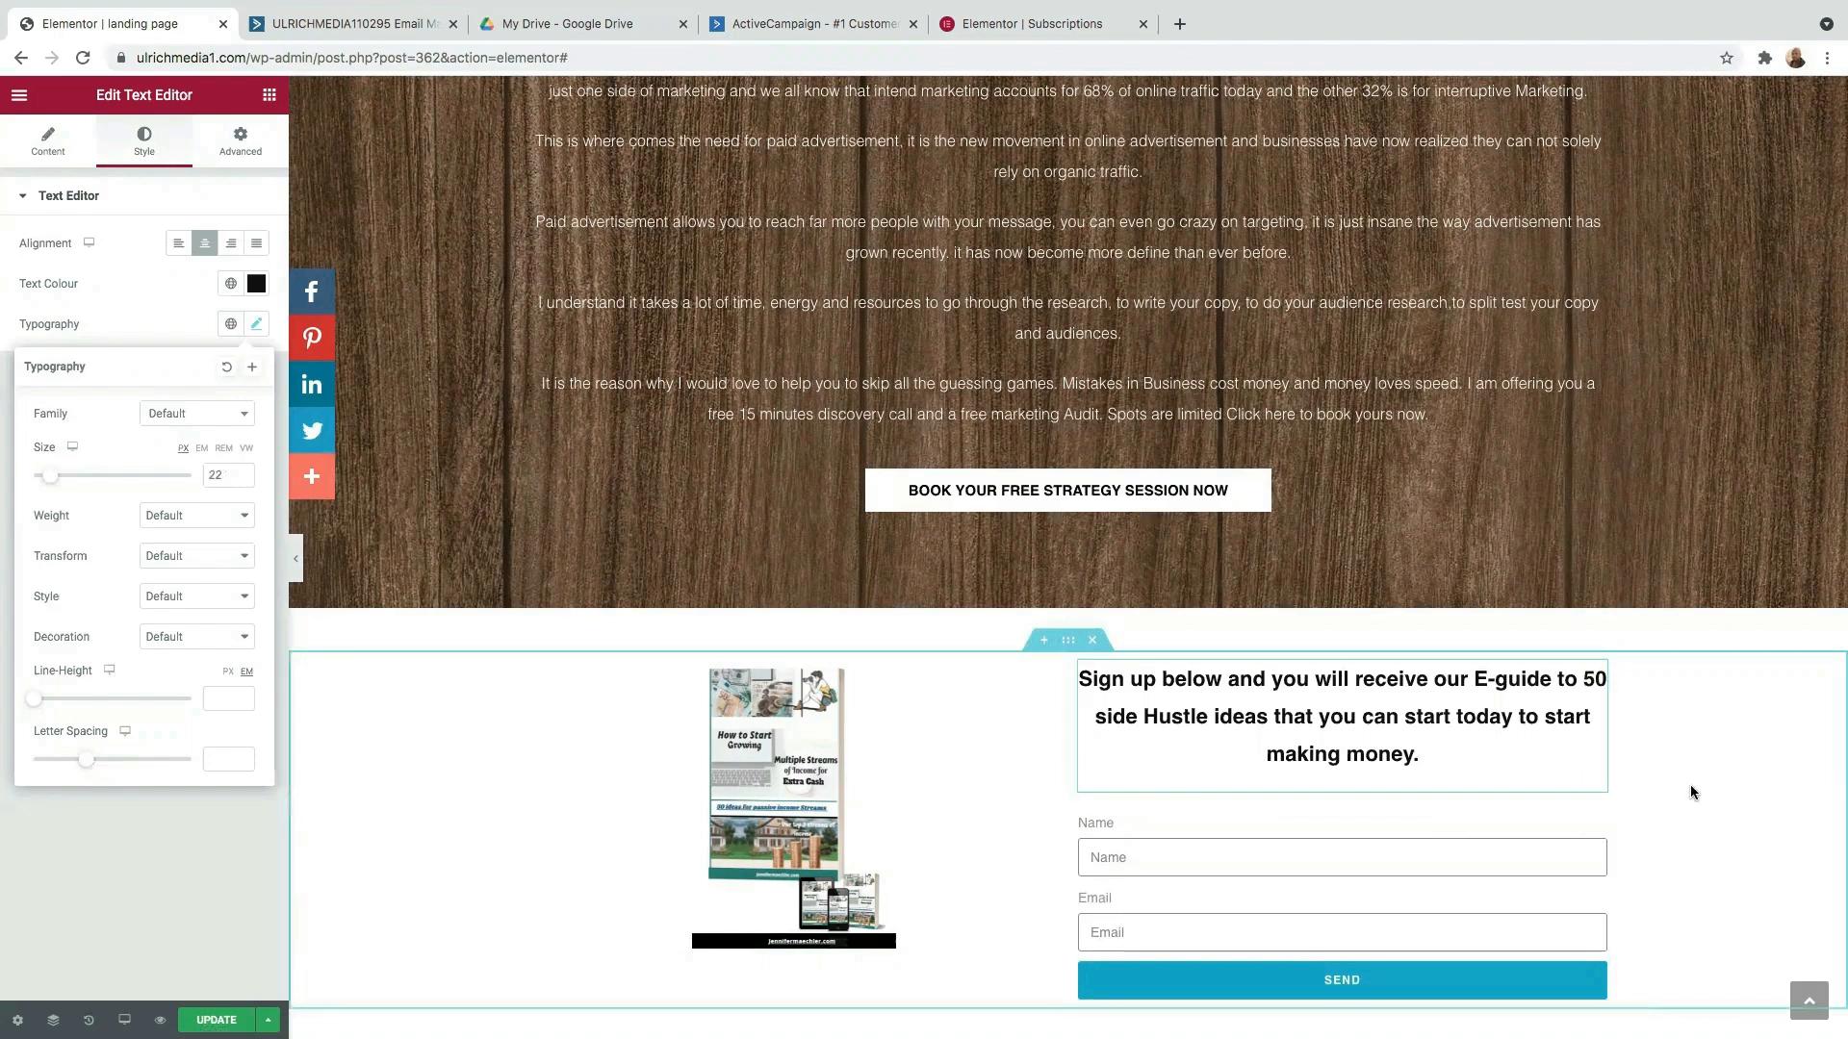
scroll(1587, 731, "down", 2)
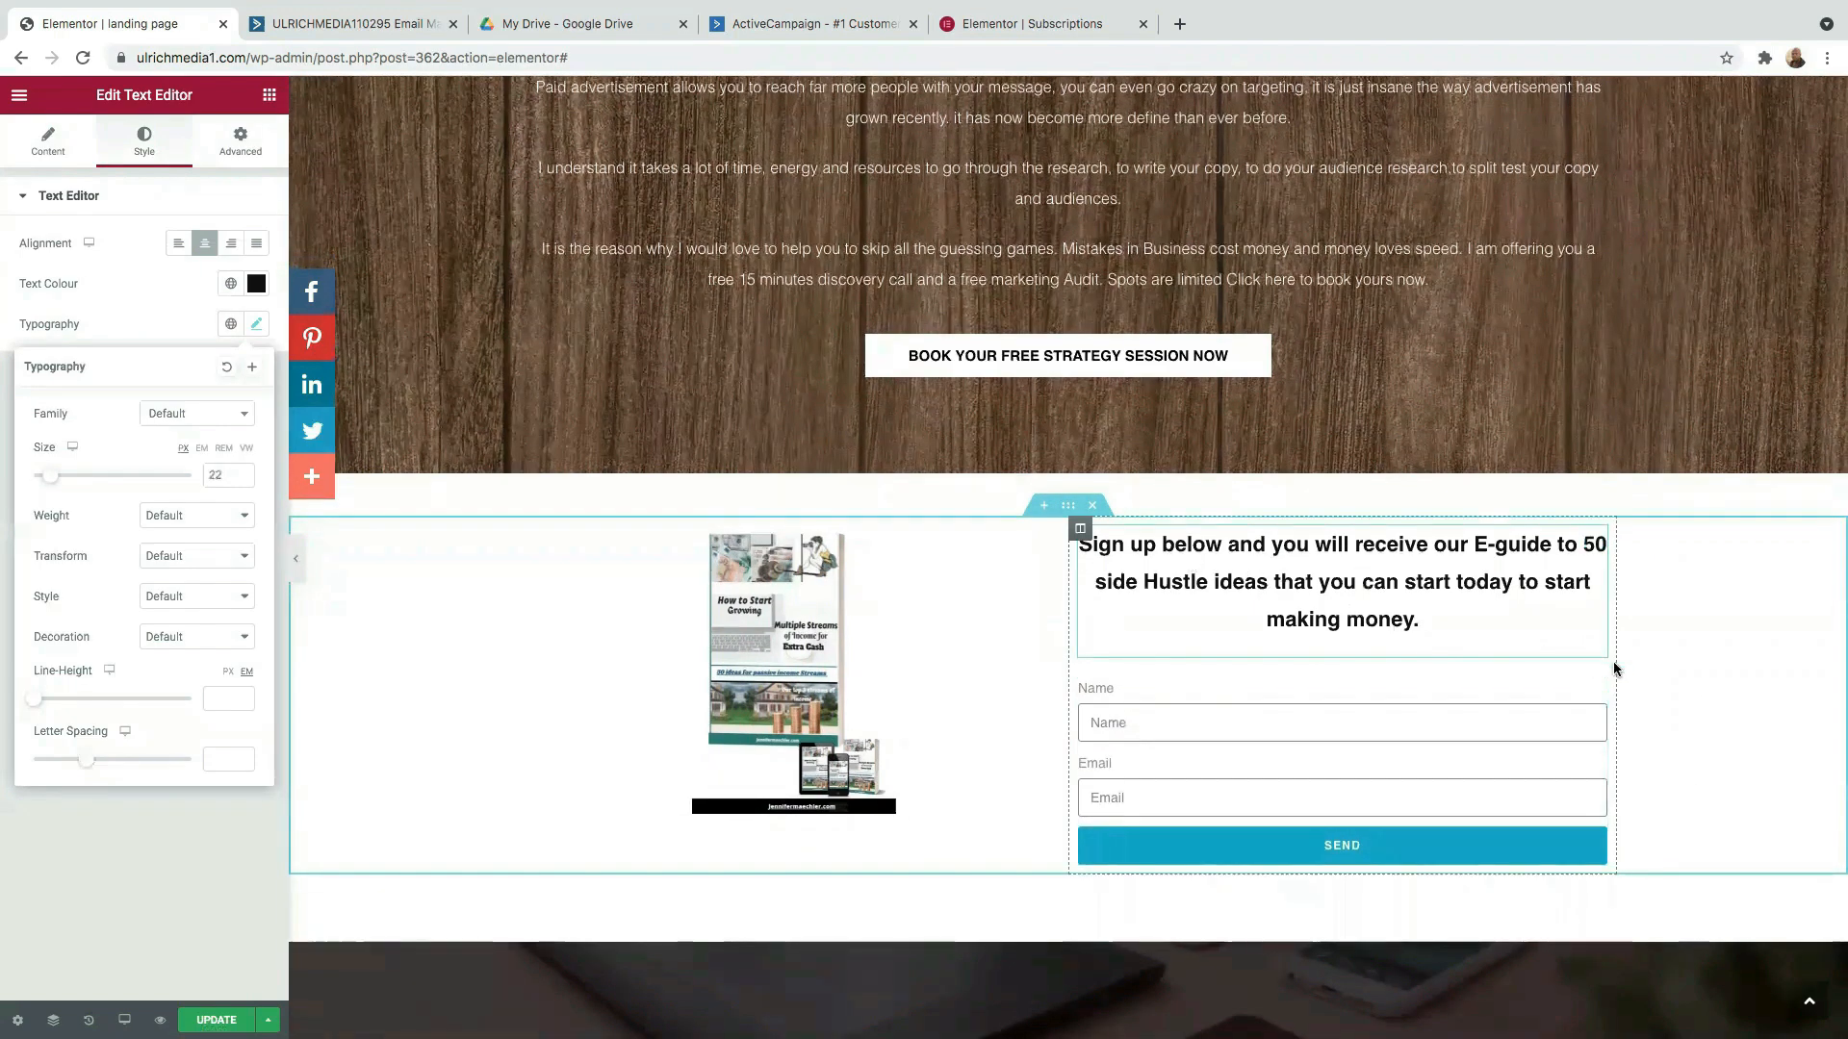
left_click(1725, 673)
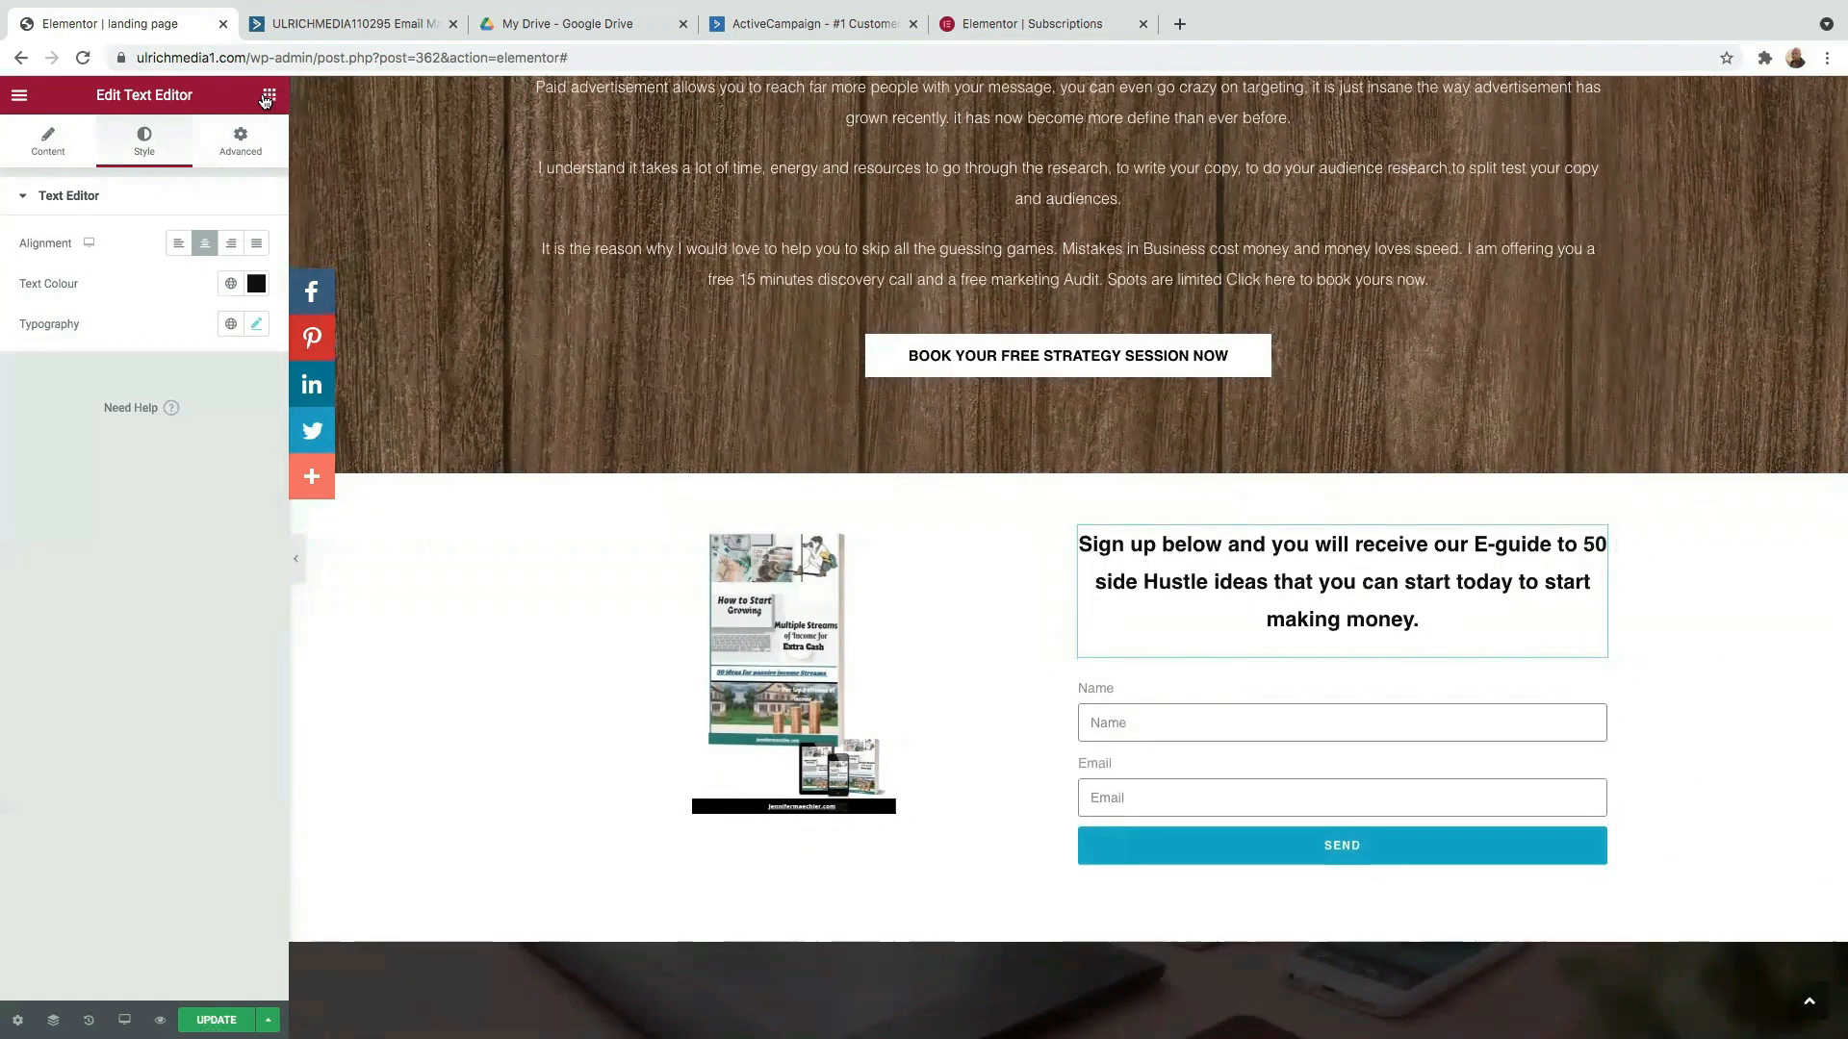
Add a text block reading "It is completely free" below the form and set the book cover's image size to Medium Large.
left_click(269, 95)
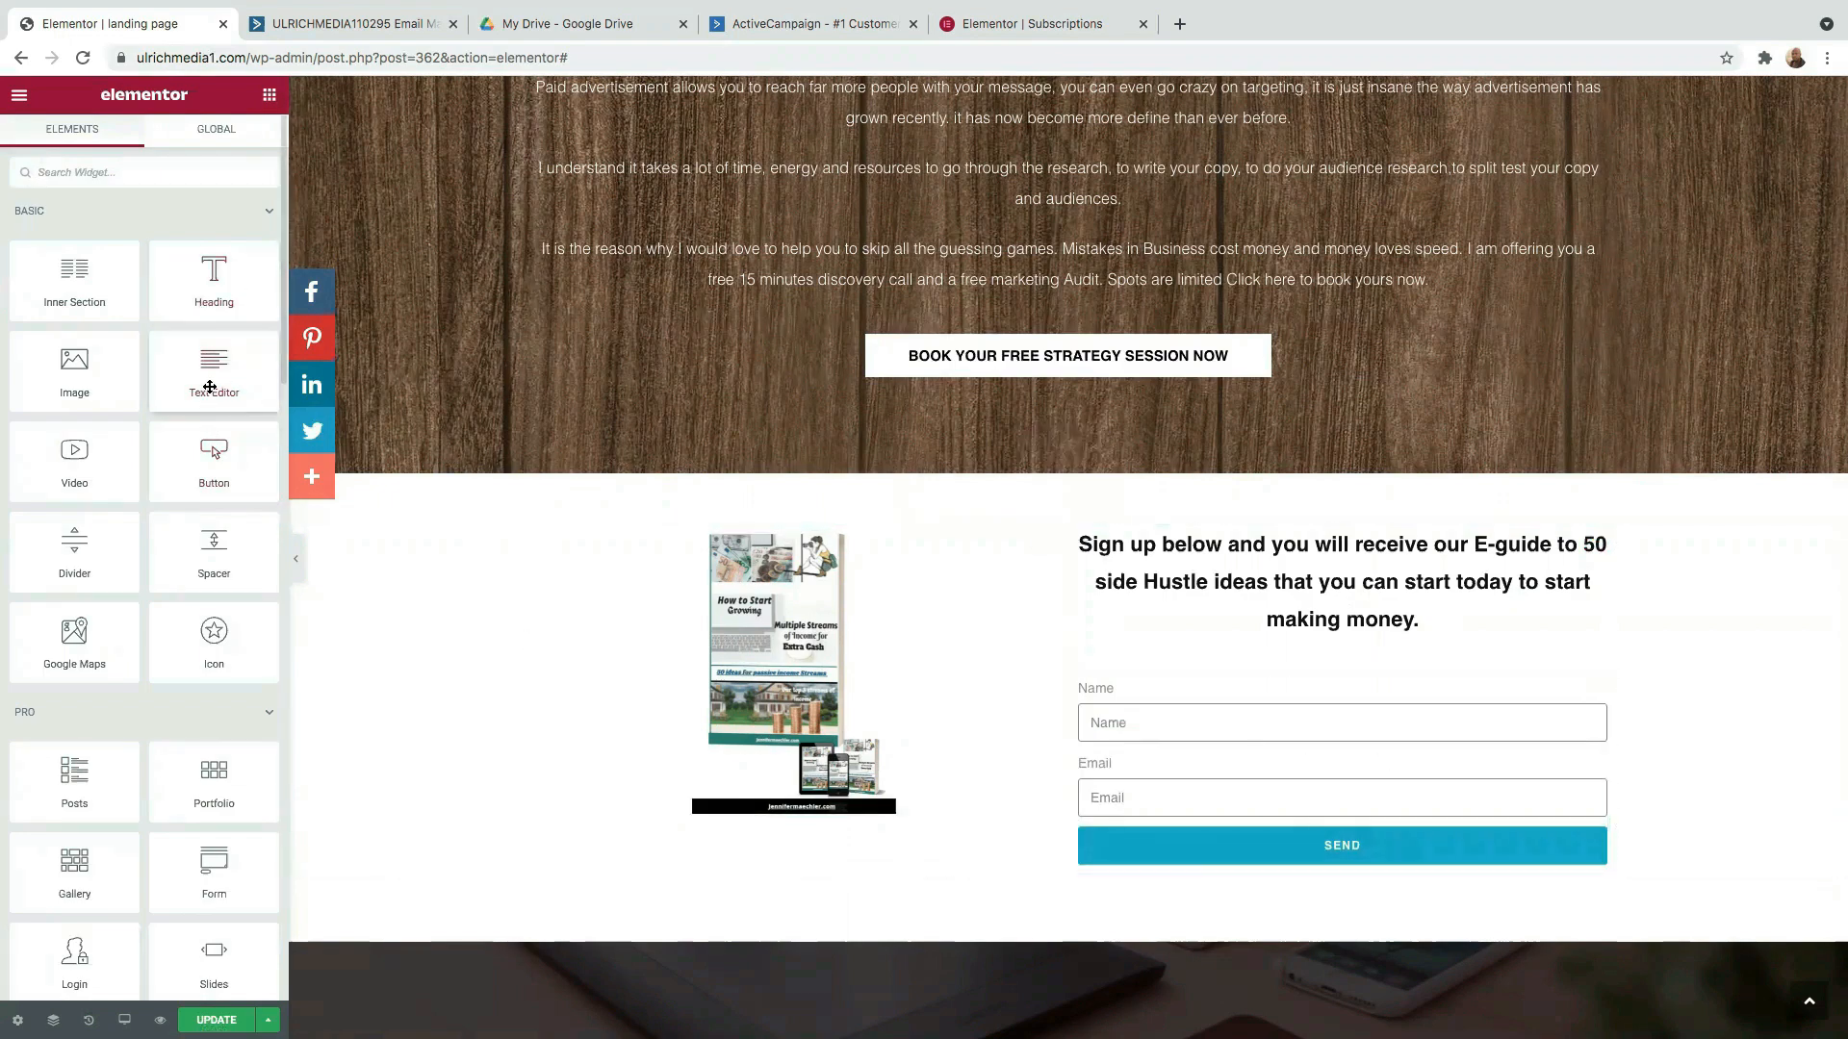
left_click_drag(213, 371, 1270, 861)
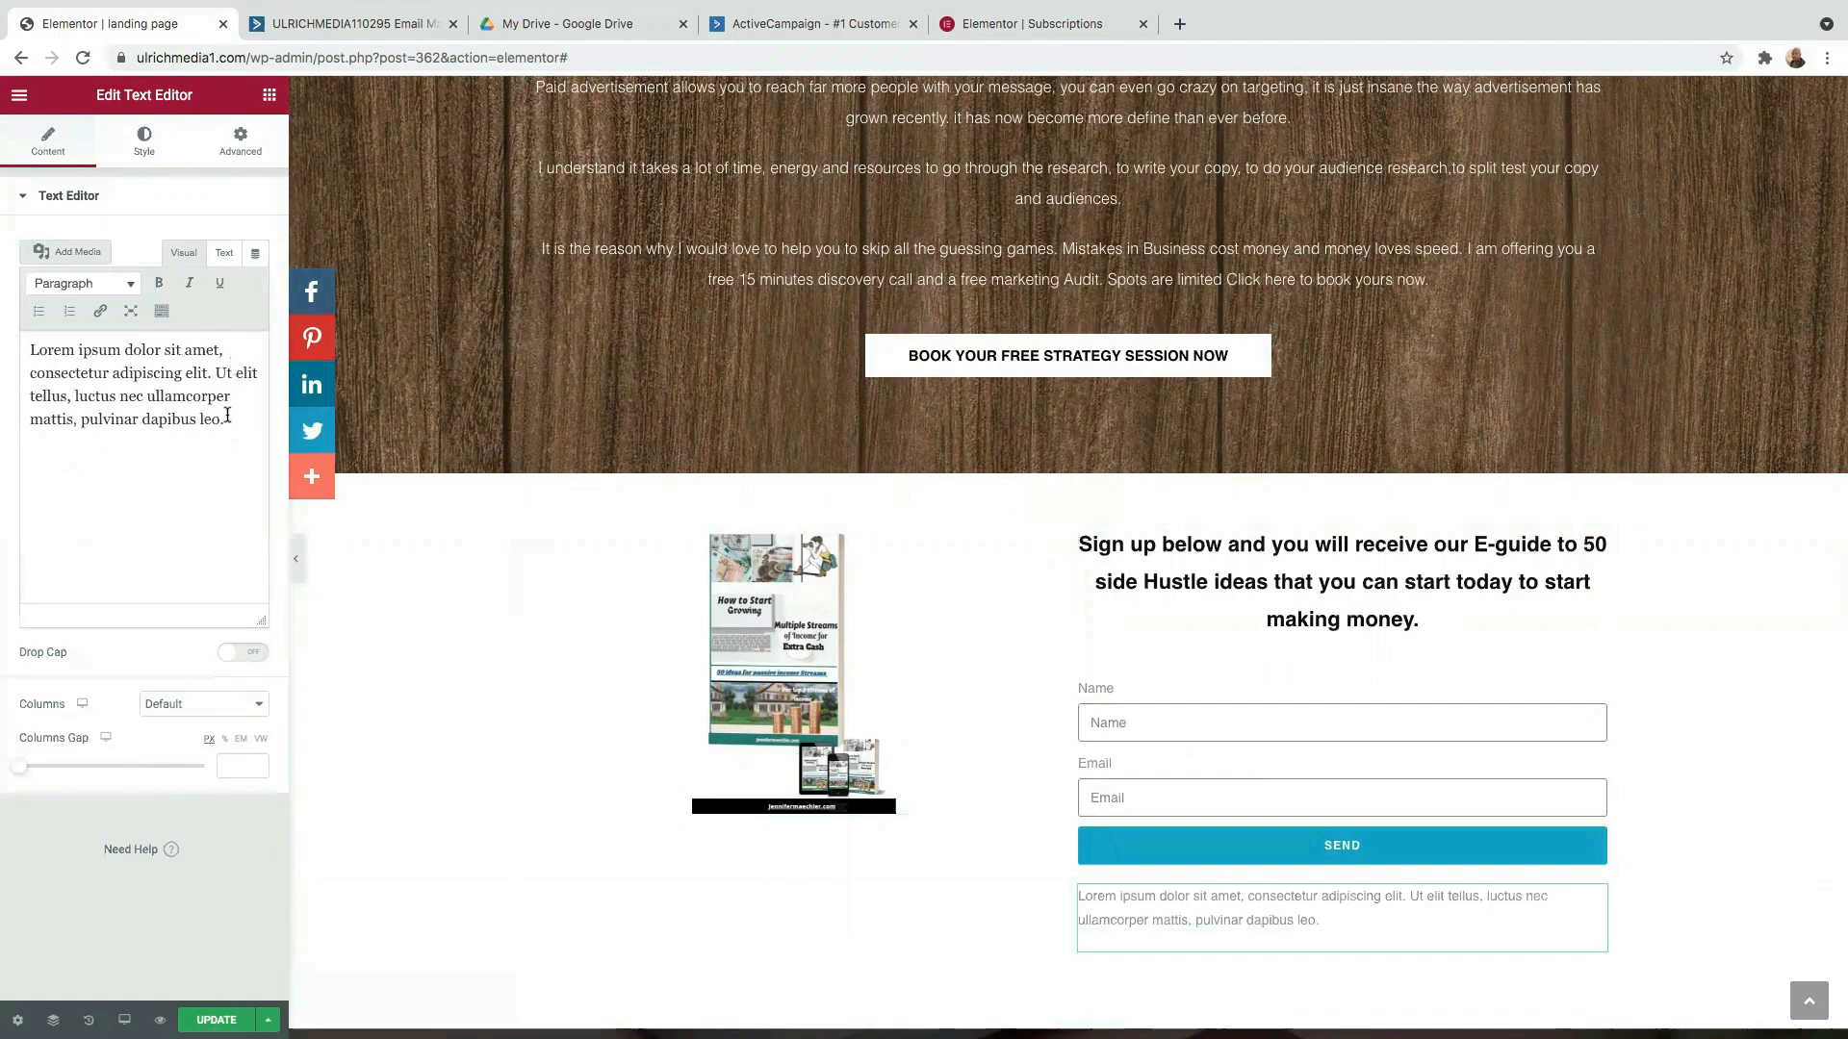
left_click_drag(227, 420, 5, 317)
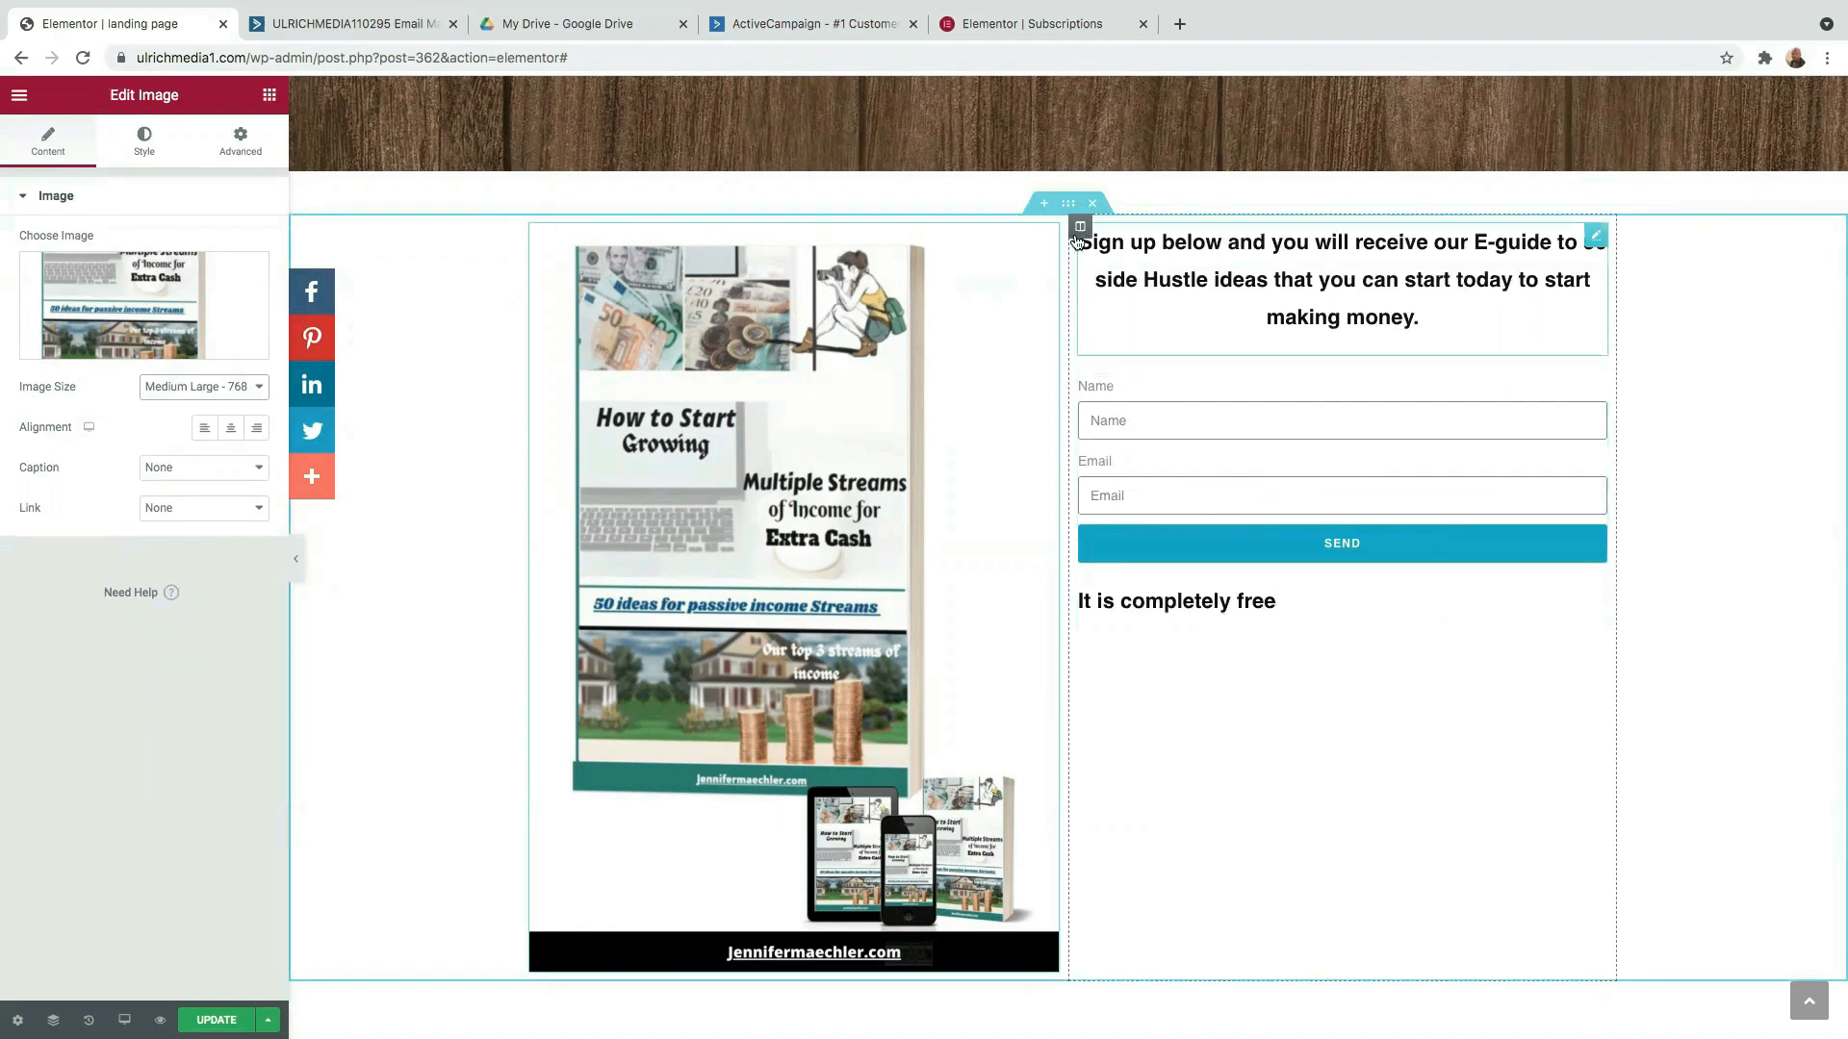
Give the form's column a classic background with the light purple colour #B2A0D1.
left_click(1079, 230)
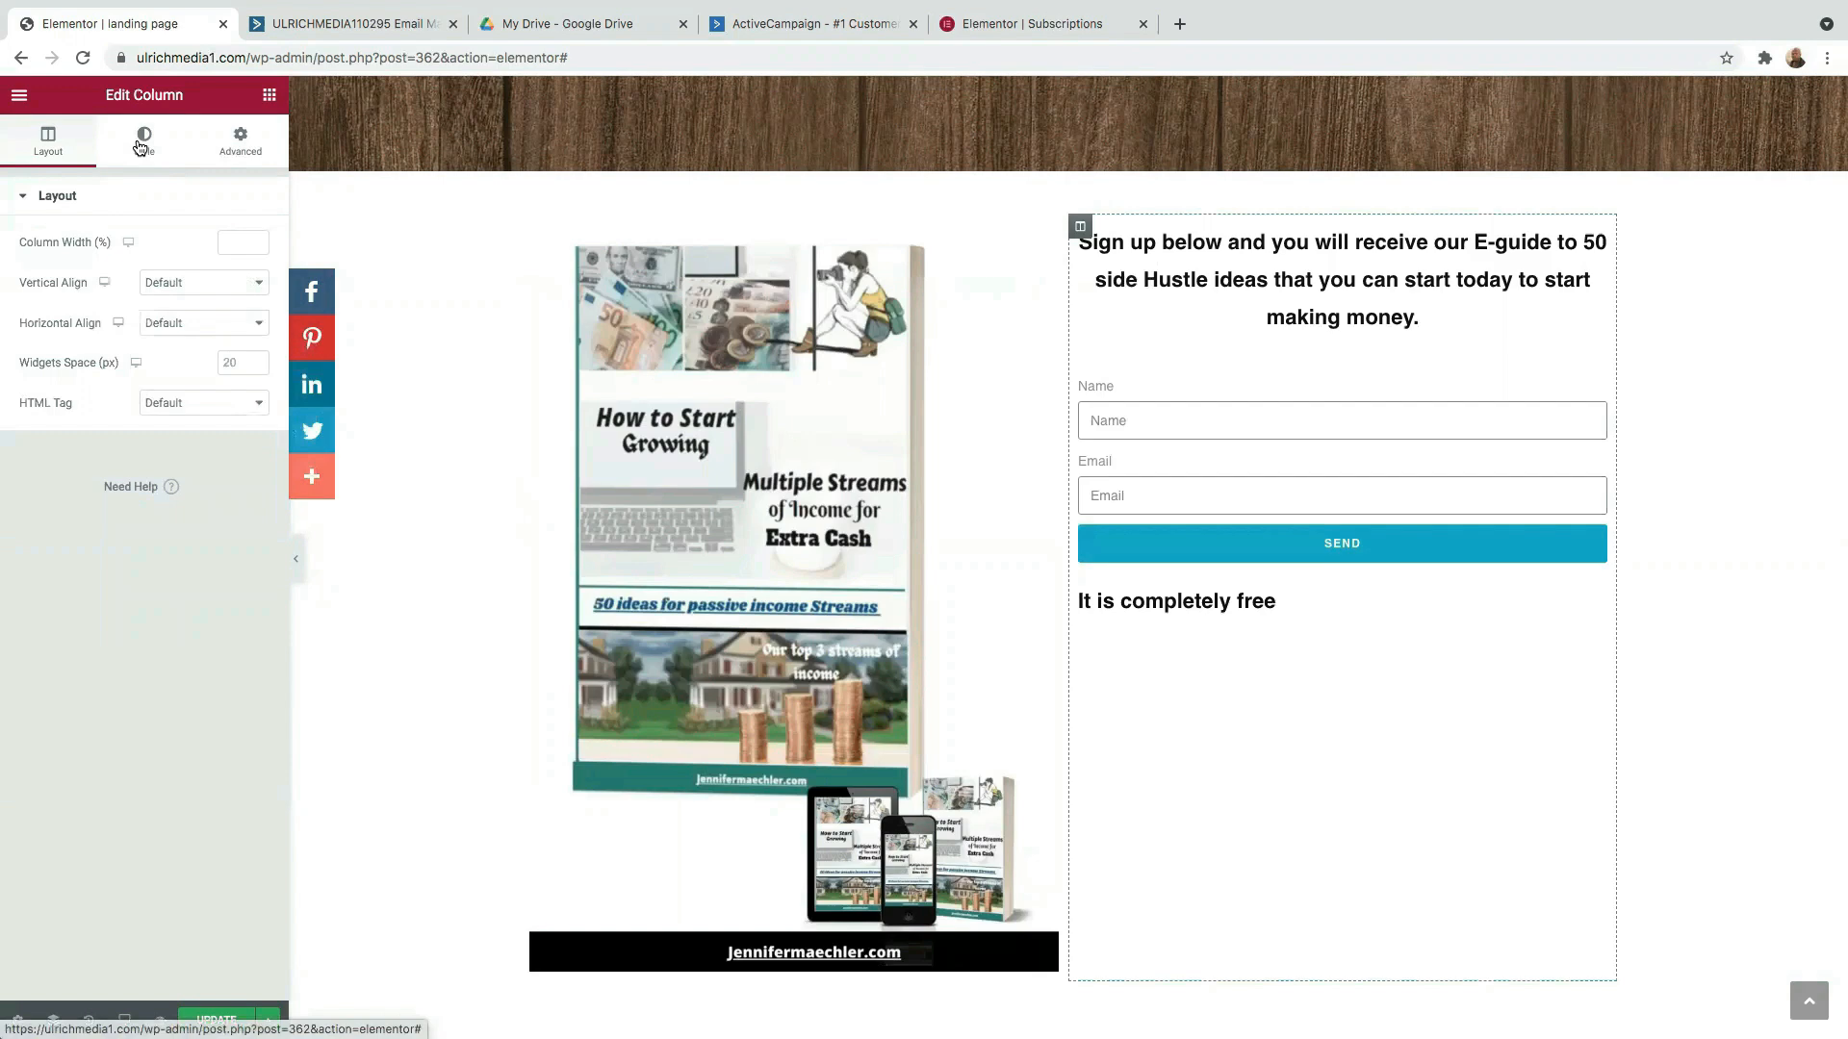
left_click(140, 144)
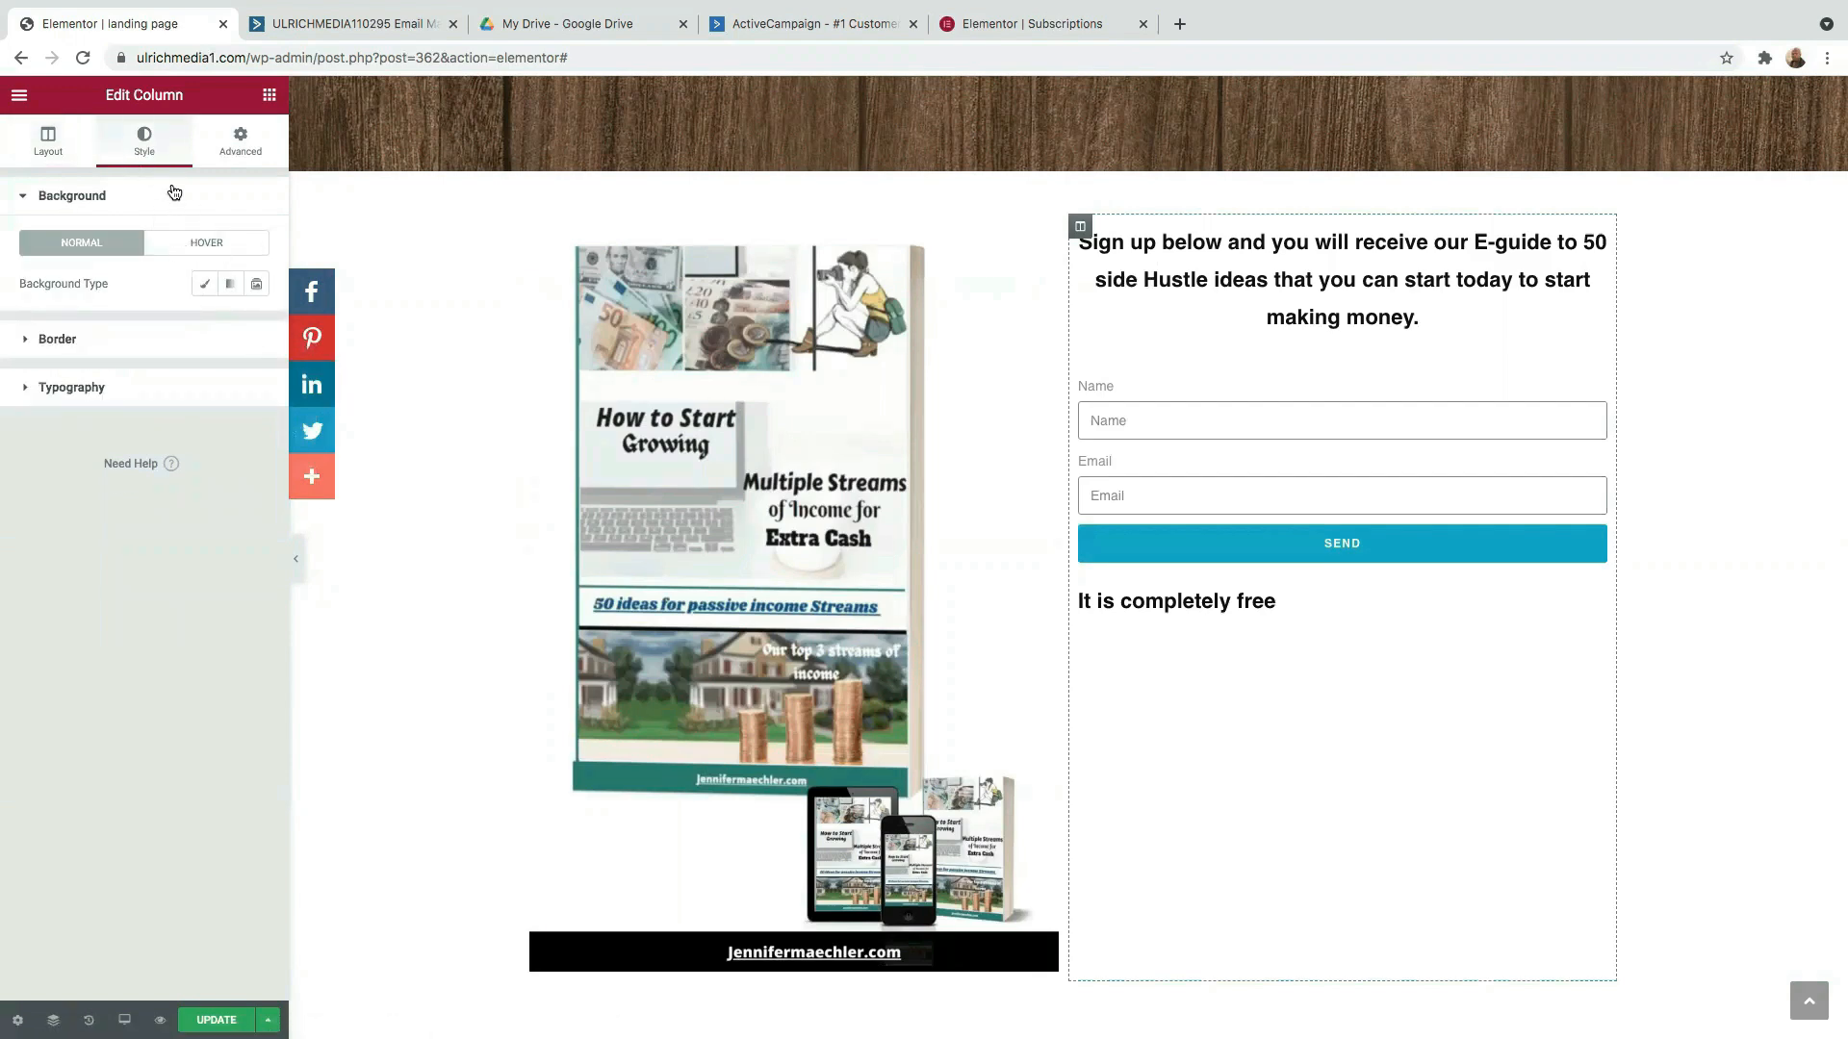
left_click(205, 285)
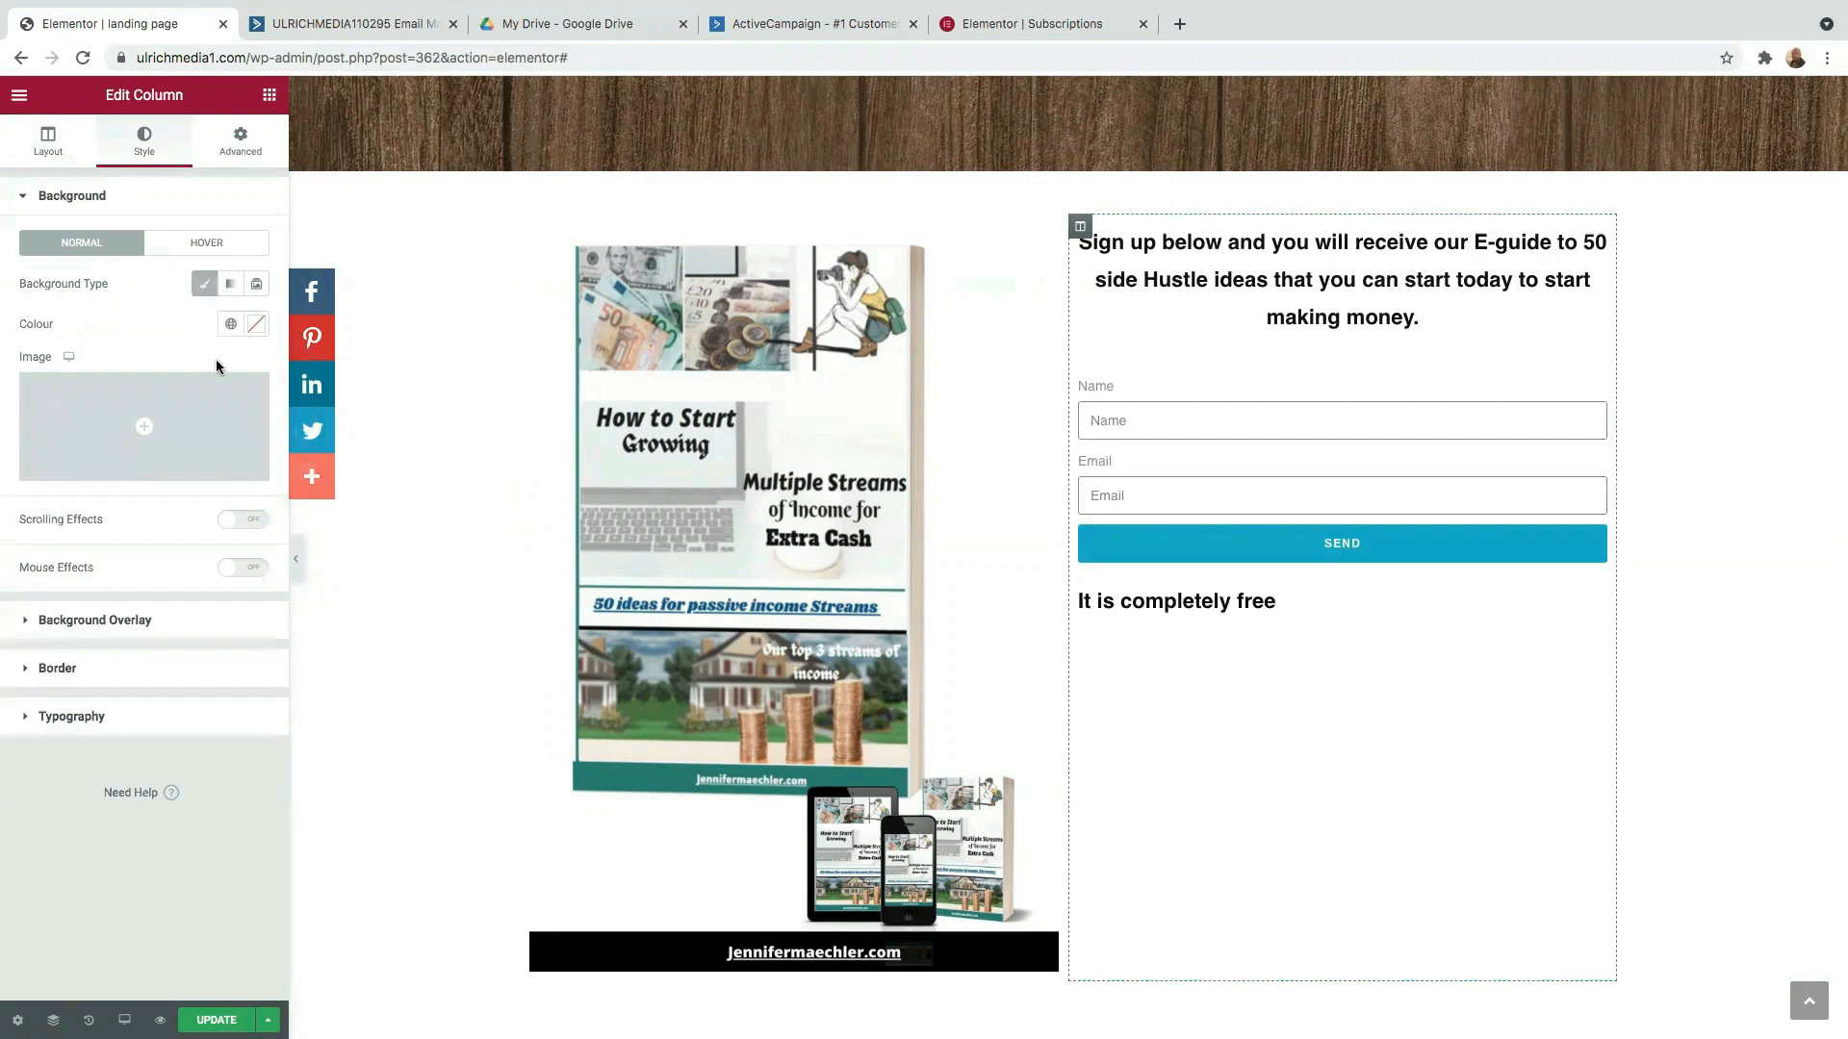
left_click(257, 329)
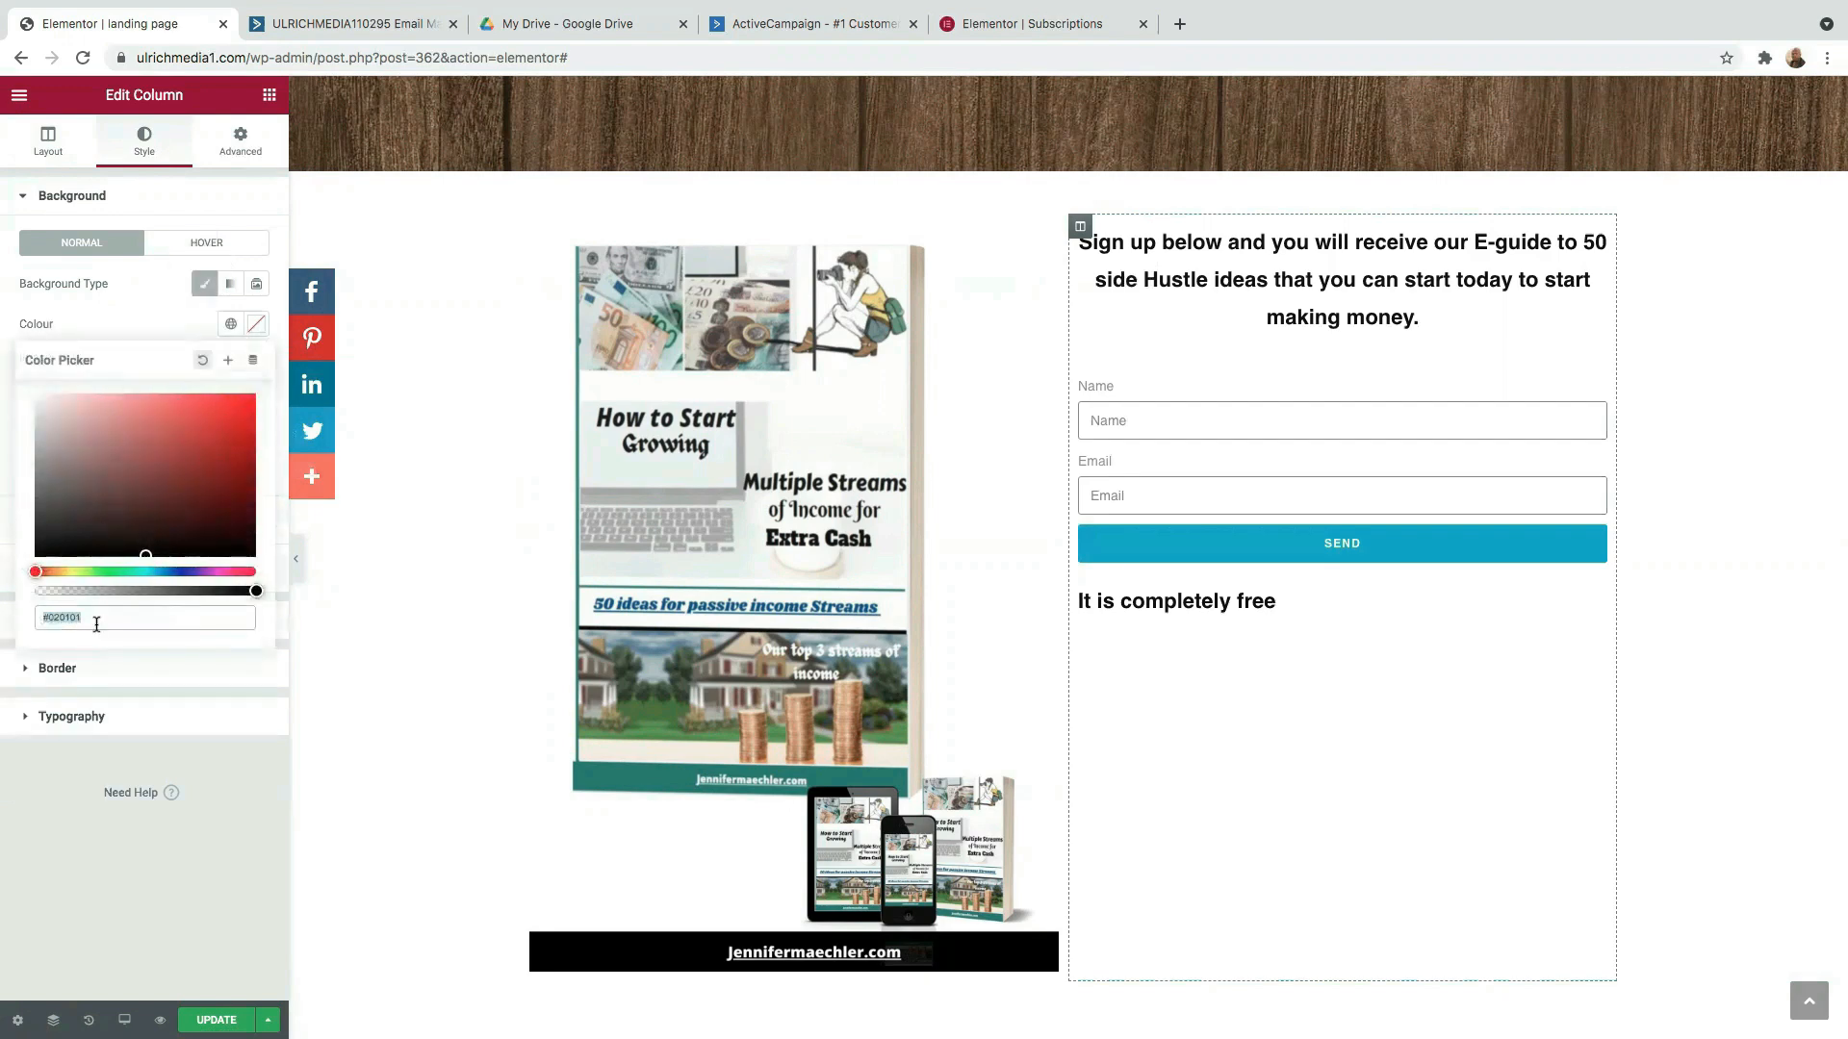
key("BackSpace")
right_click(55, 622)
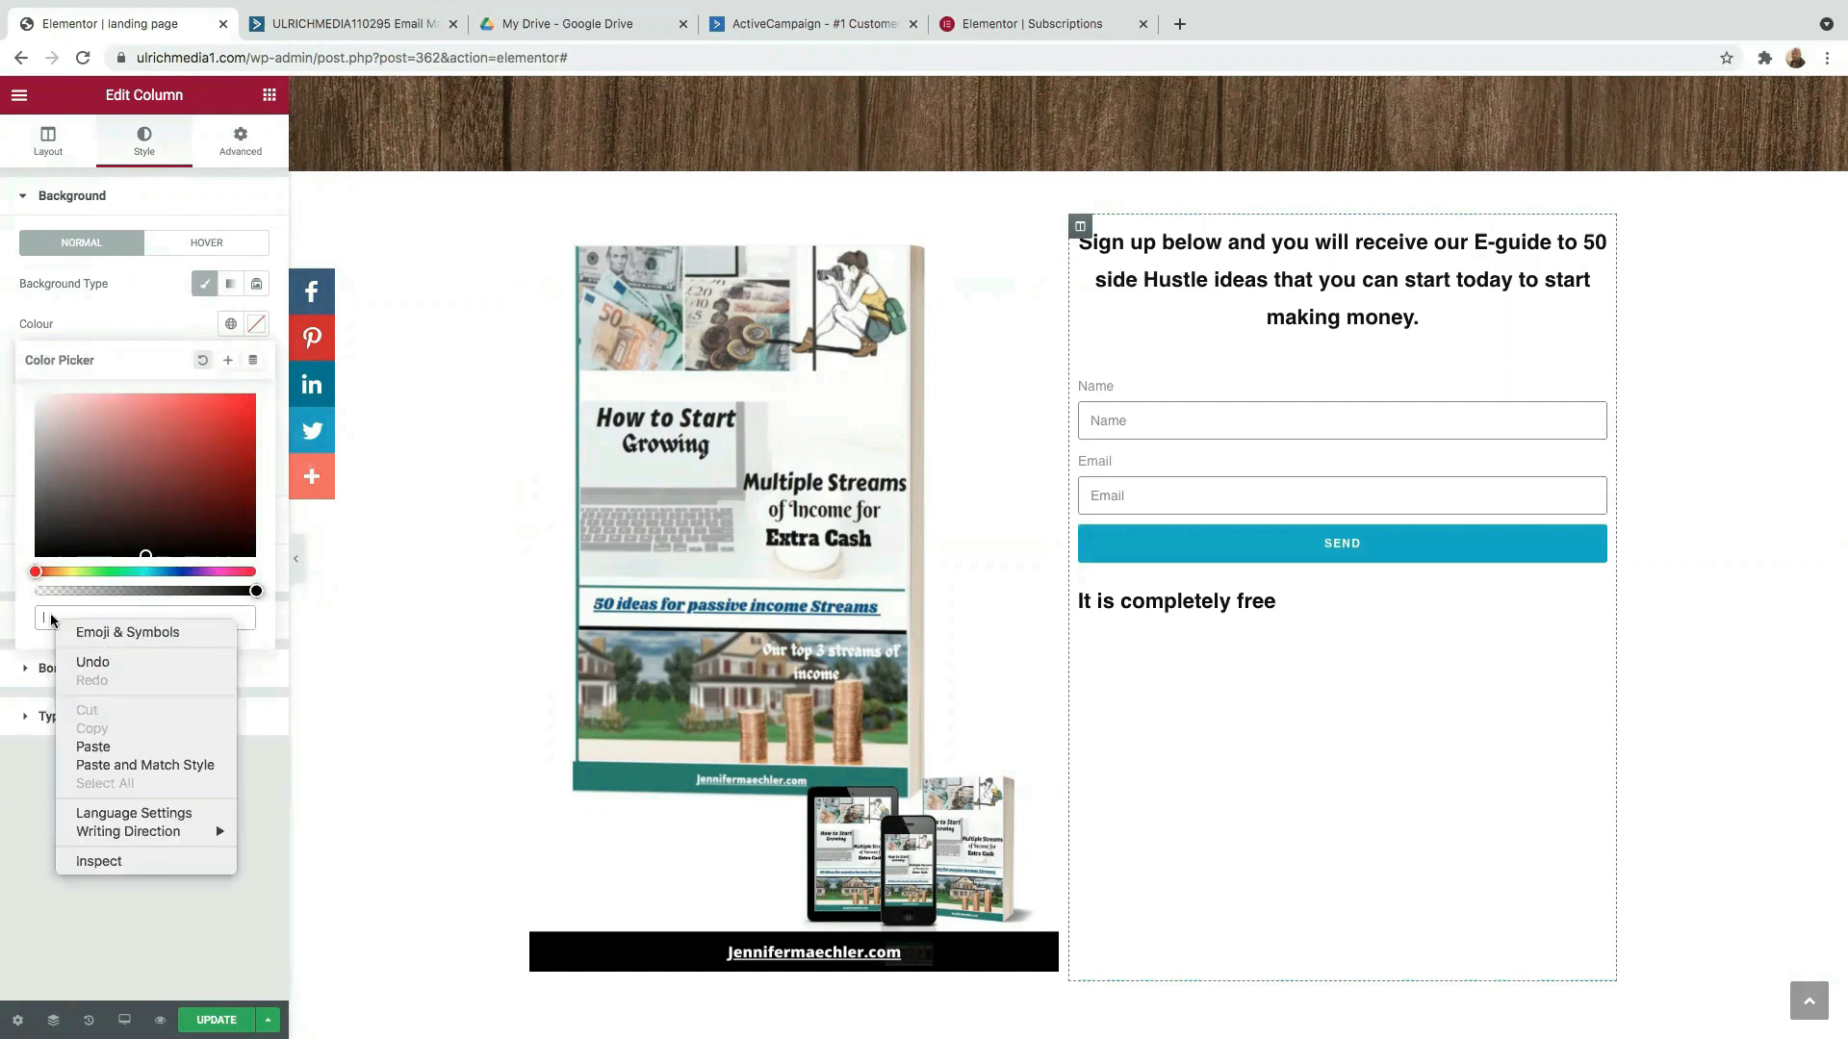
left_click(45, 616)
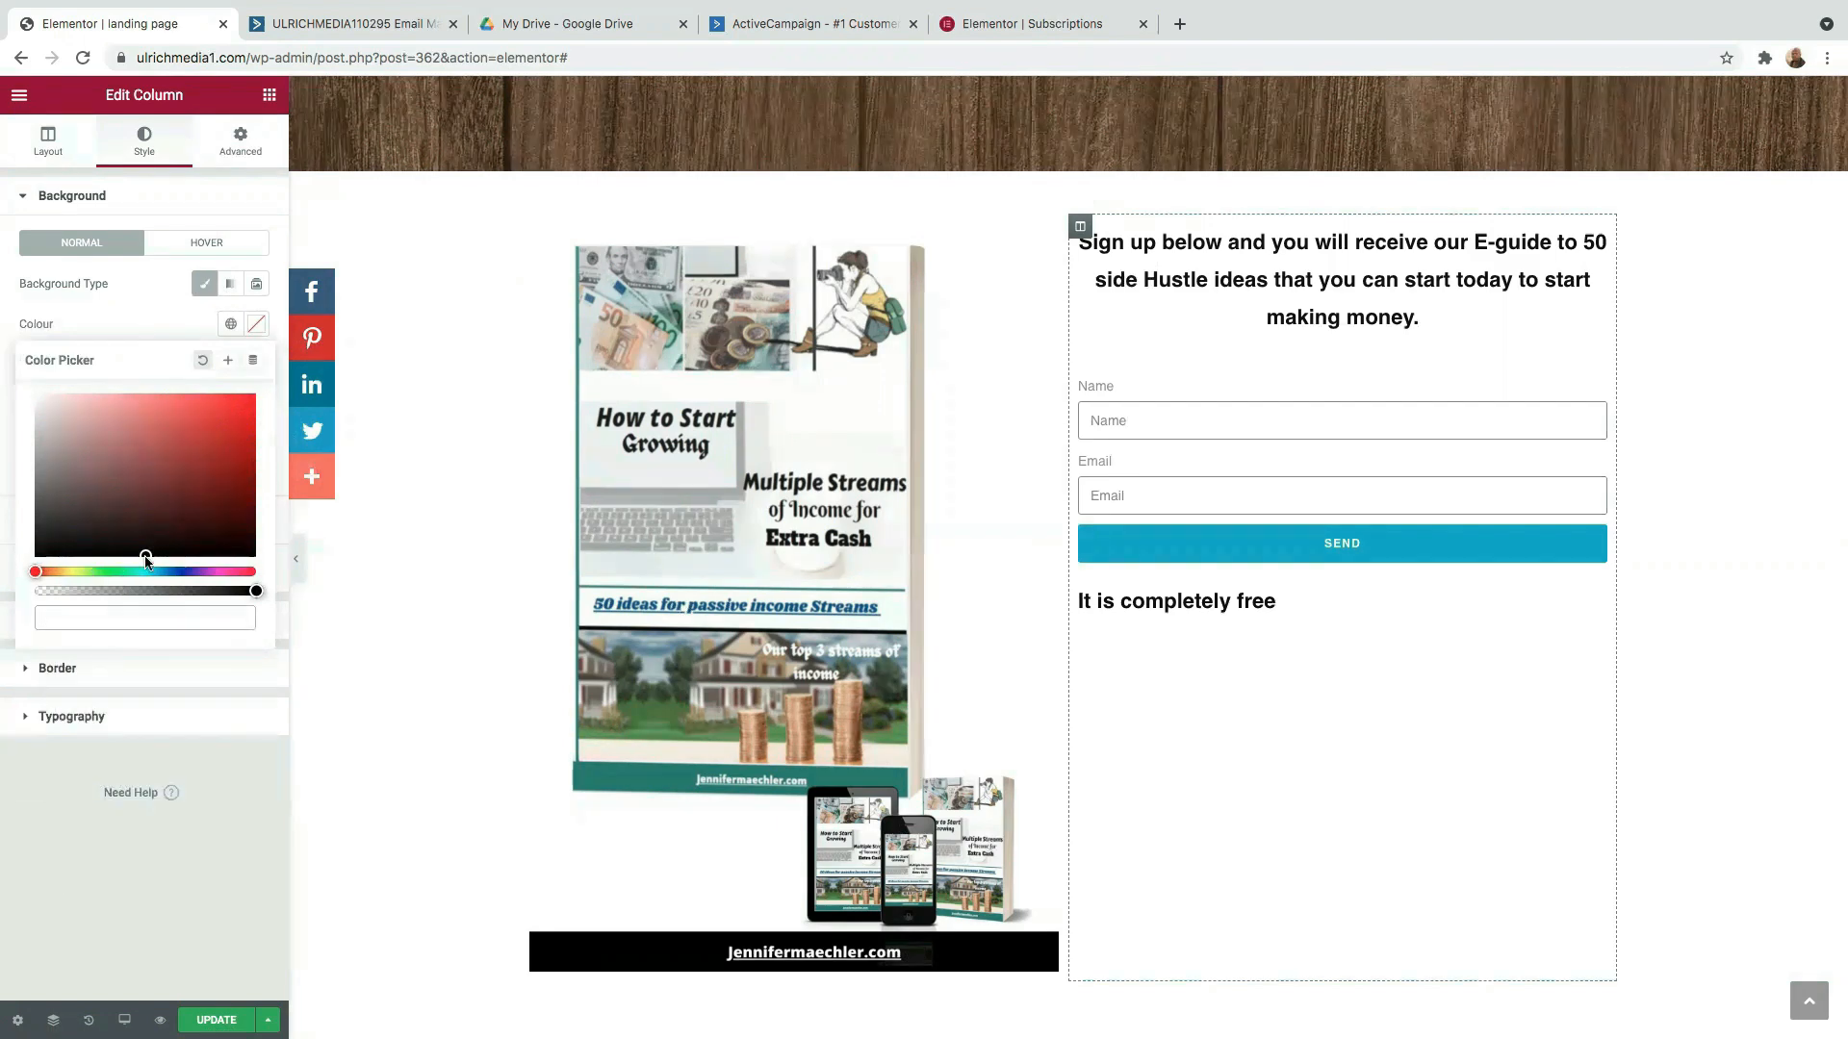
left_click_drag(145, 555, 115, 428)
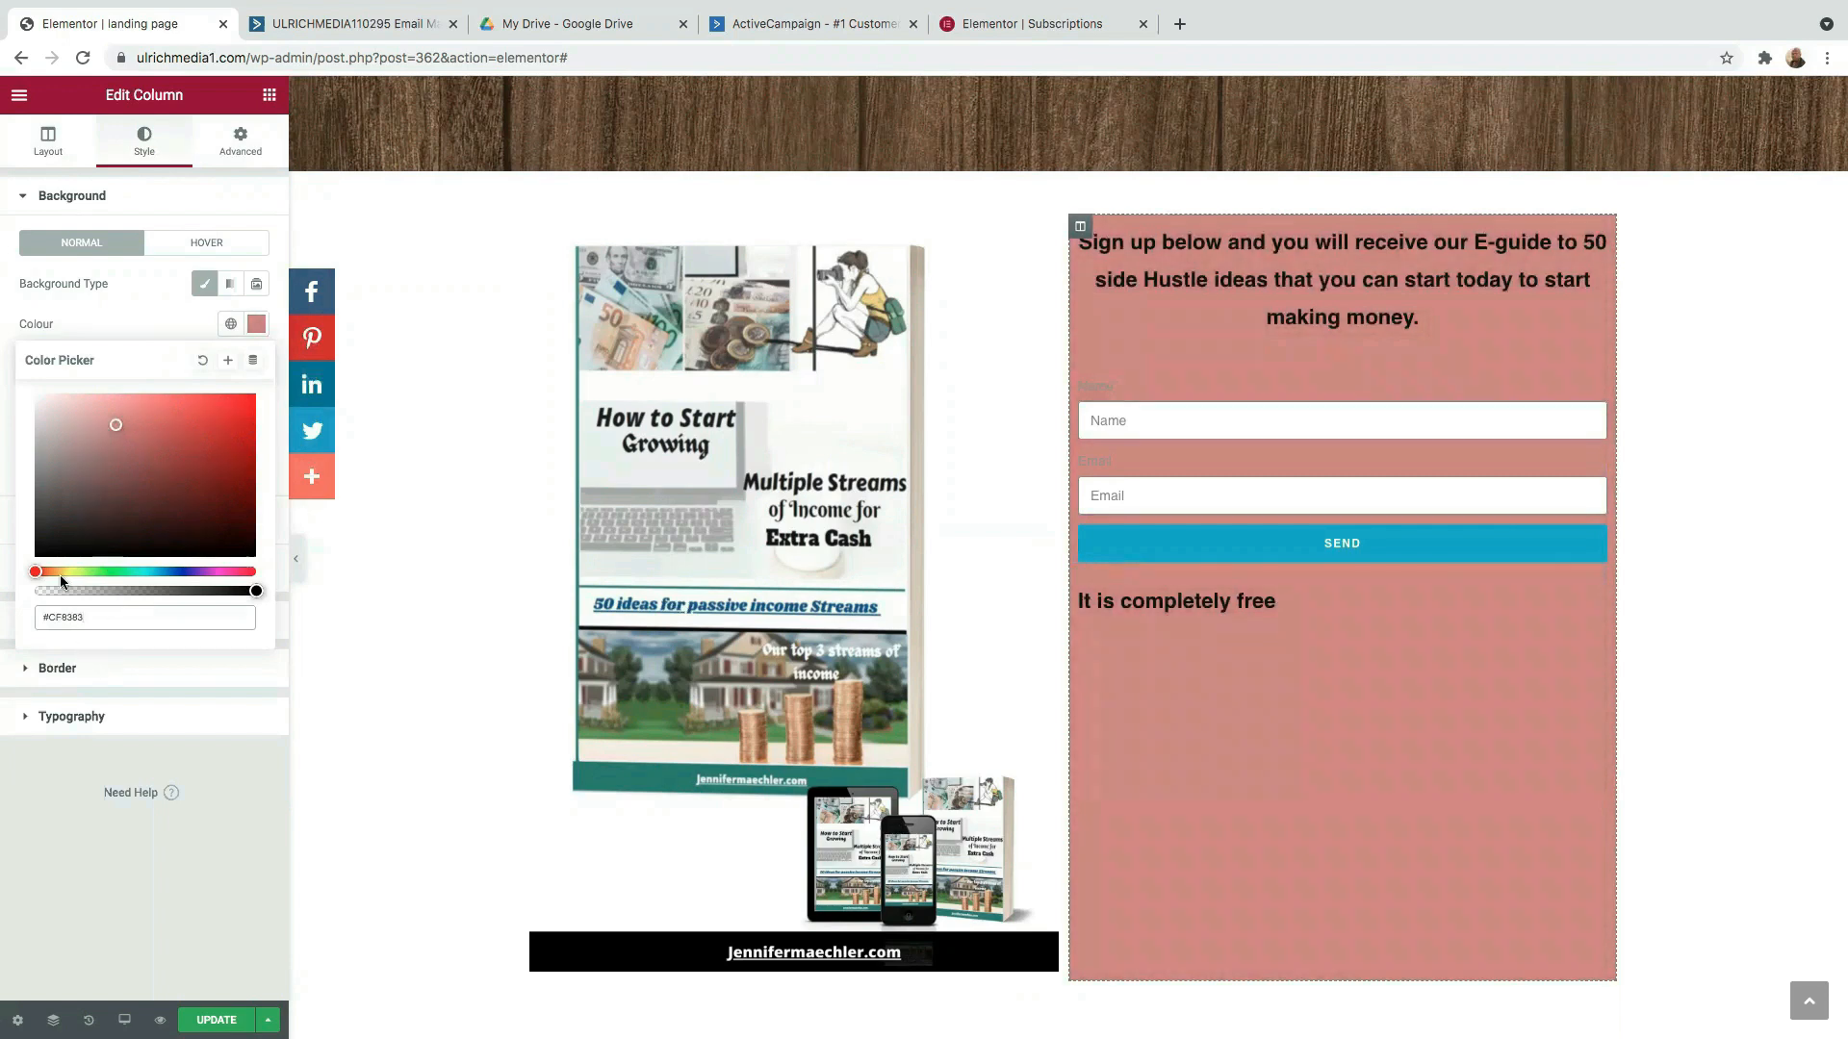
left_click_drag(38, 572, 14, 624)
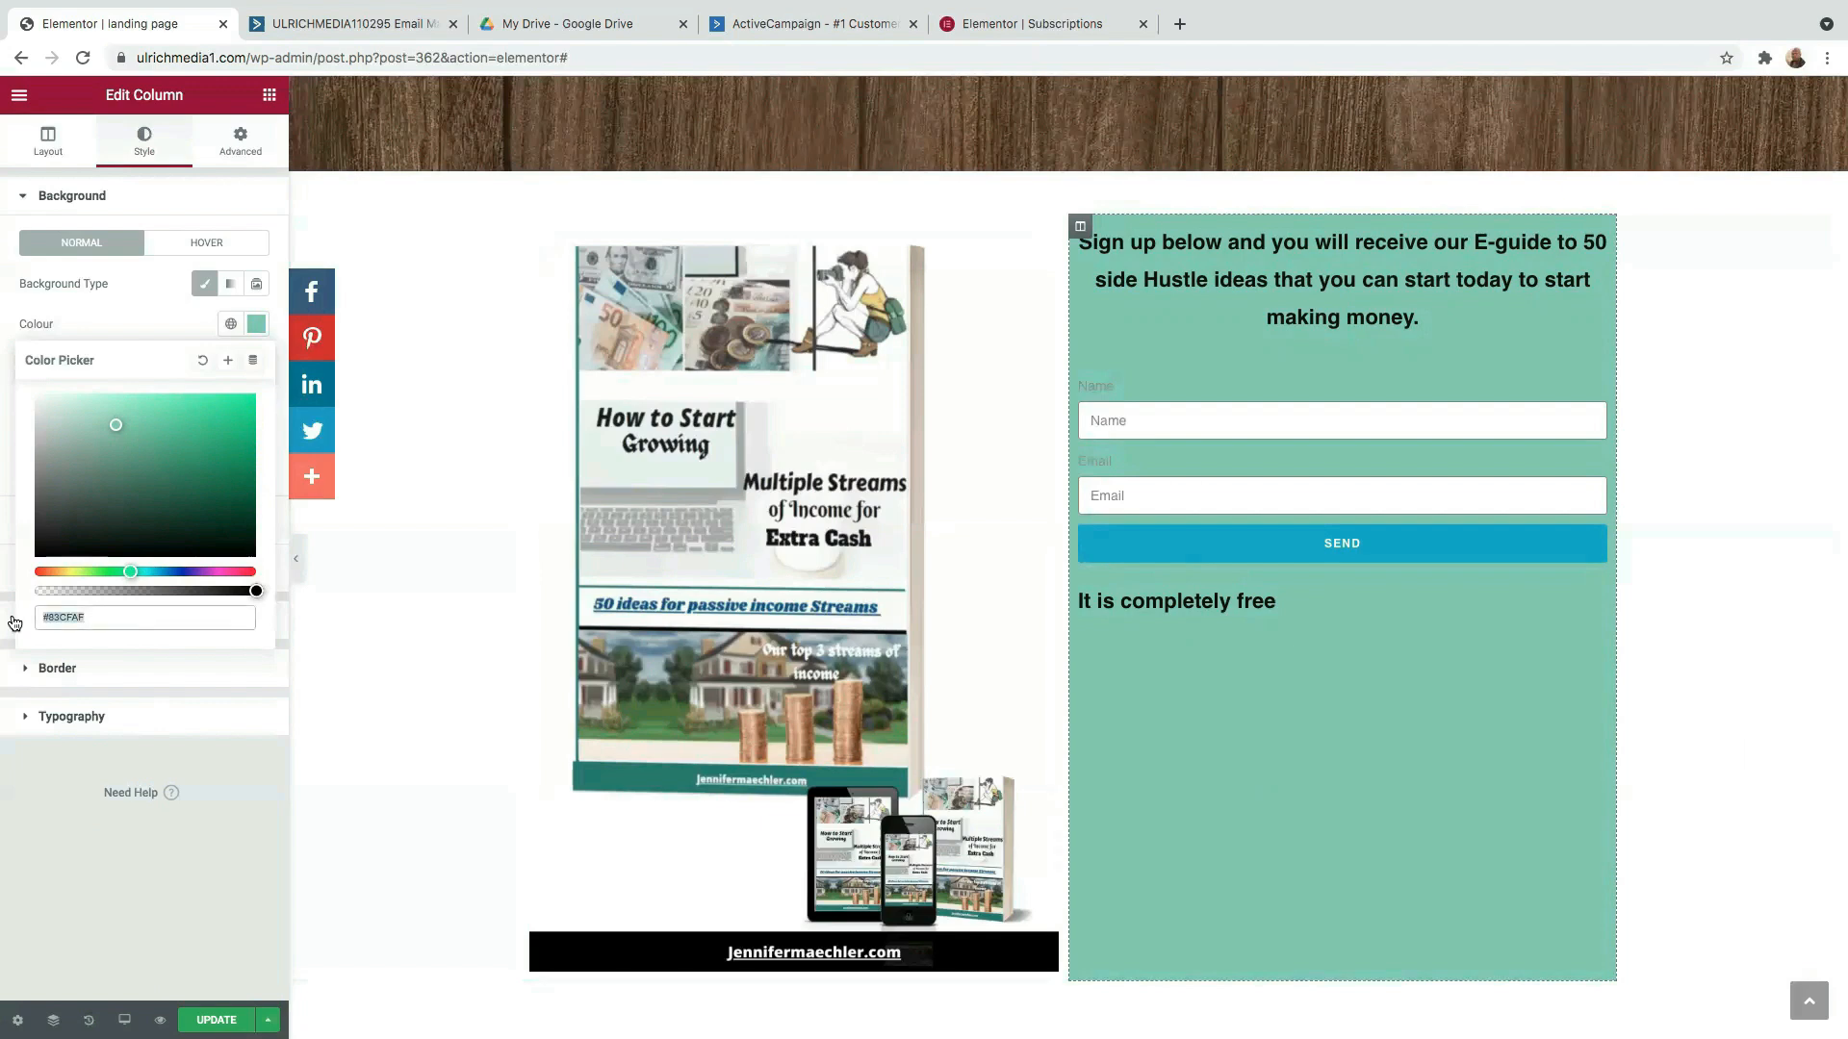
key("BackSpace")
right_click(56, 620)
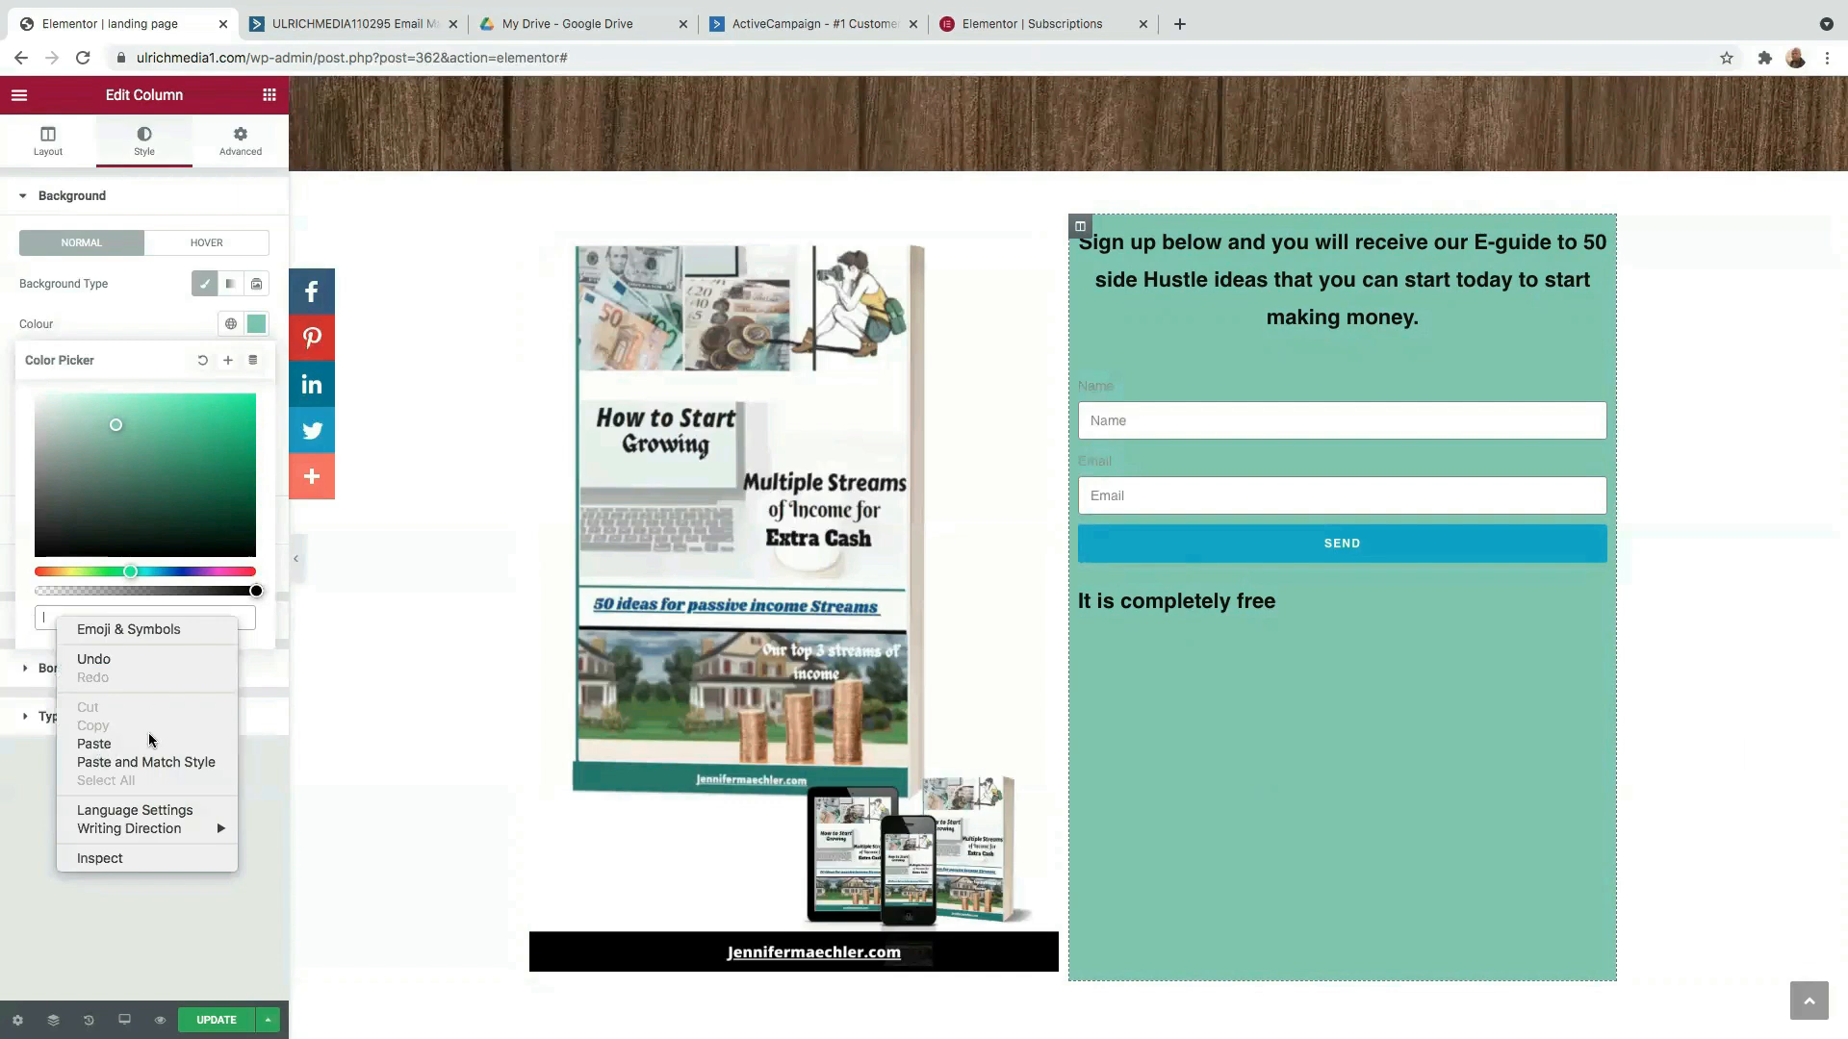
left_click(96, 744)
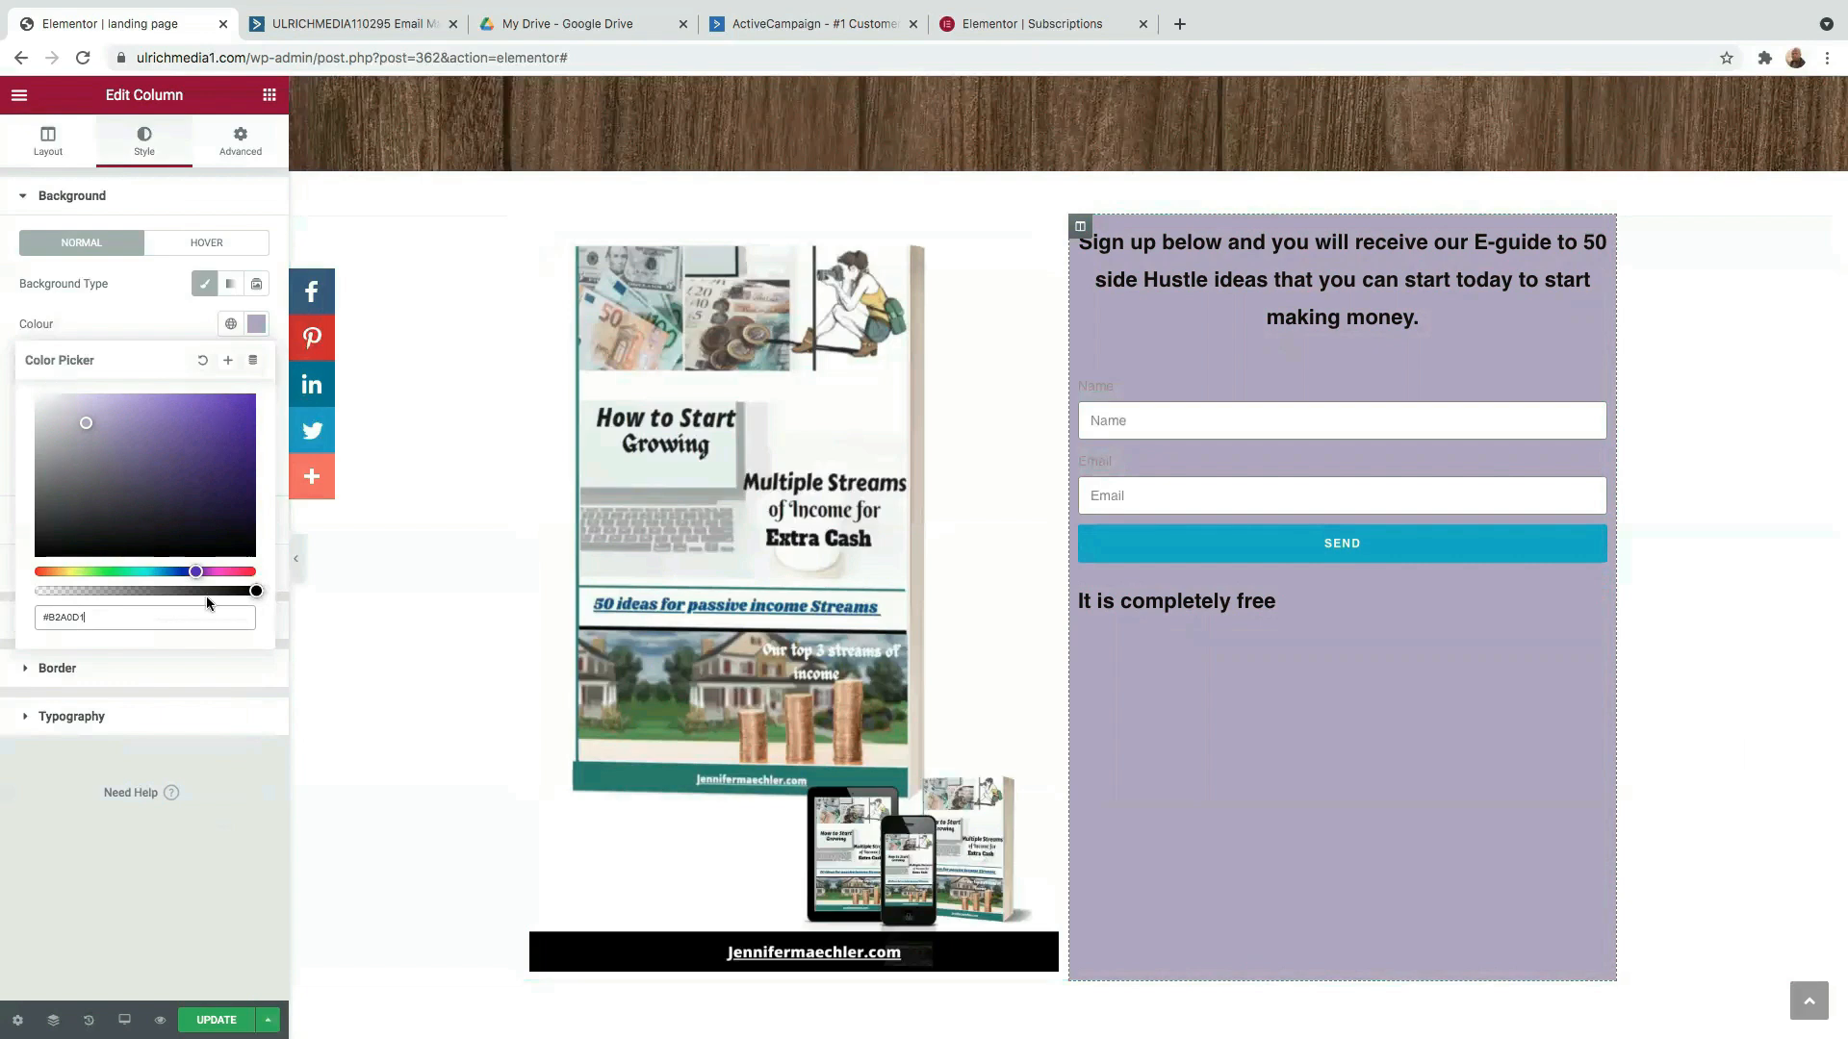
Rename the sign-up form to "Lead Magnet".
left_click(1480, 506)
scroll(1480, 506, "down", 2)
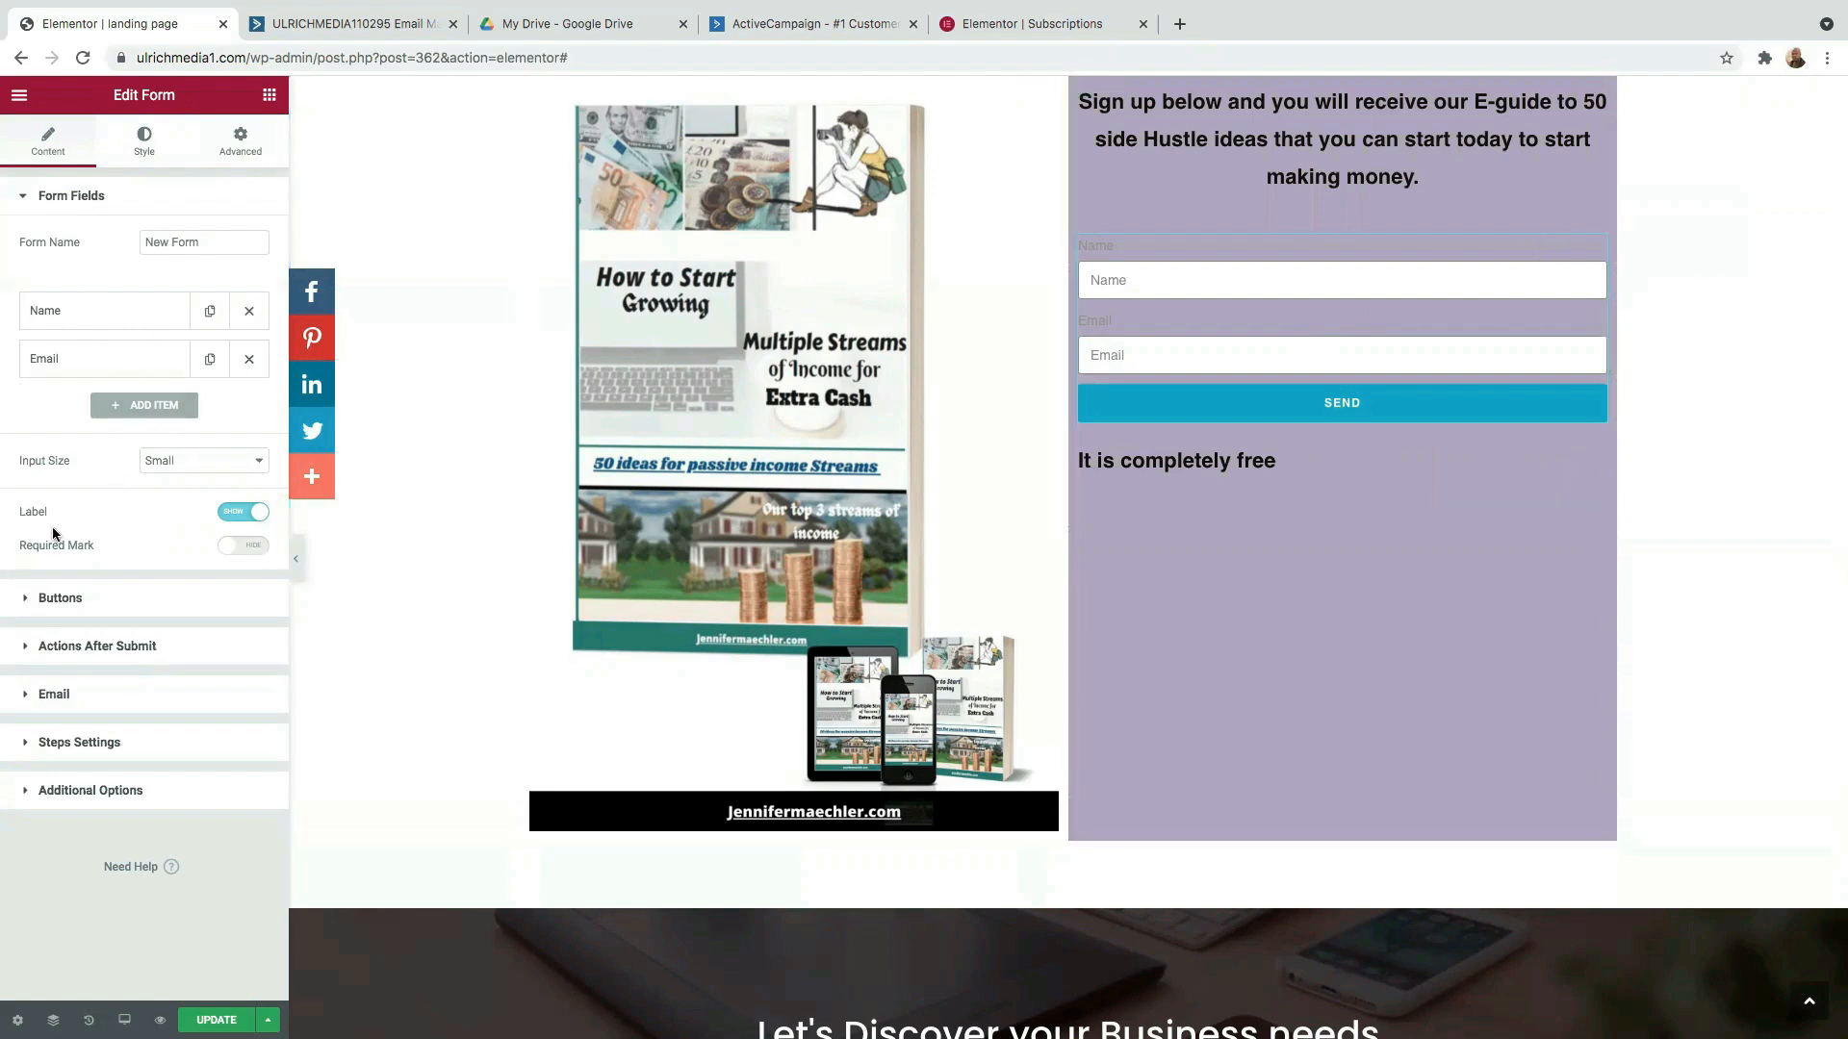
left_click_drag(206, 245, 5, 234)
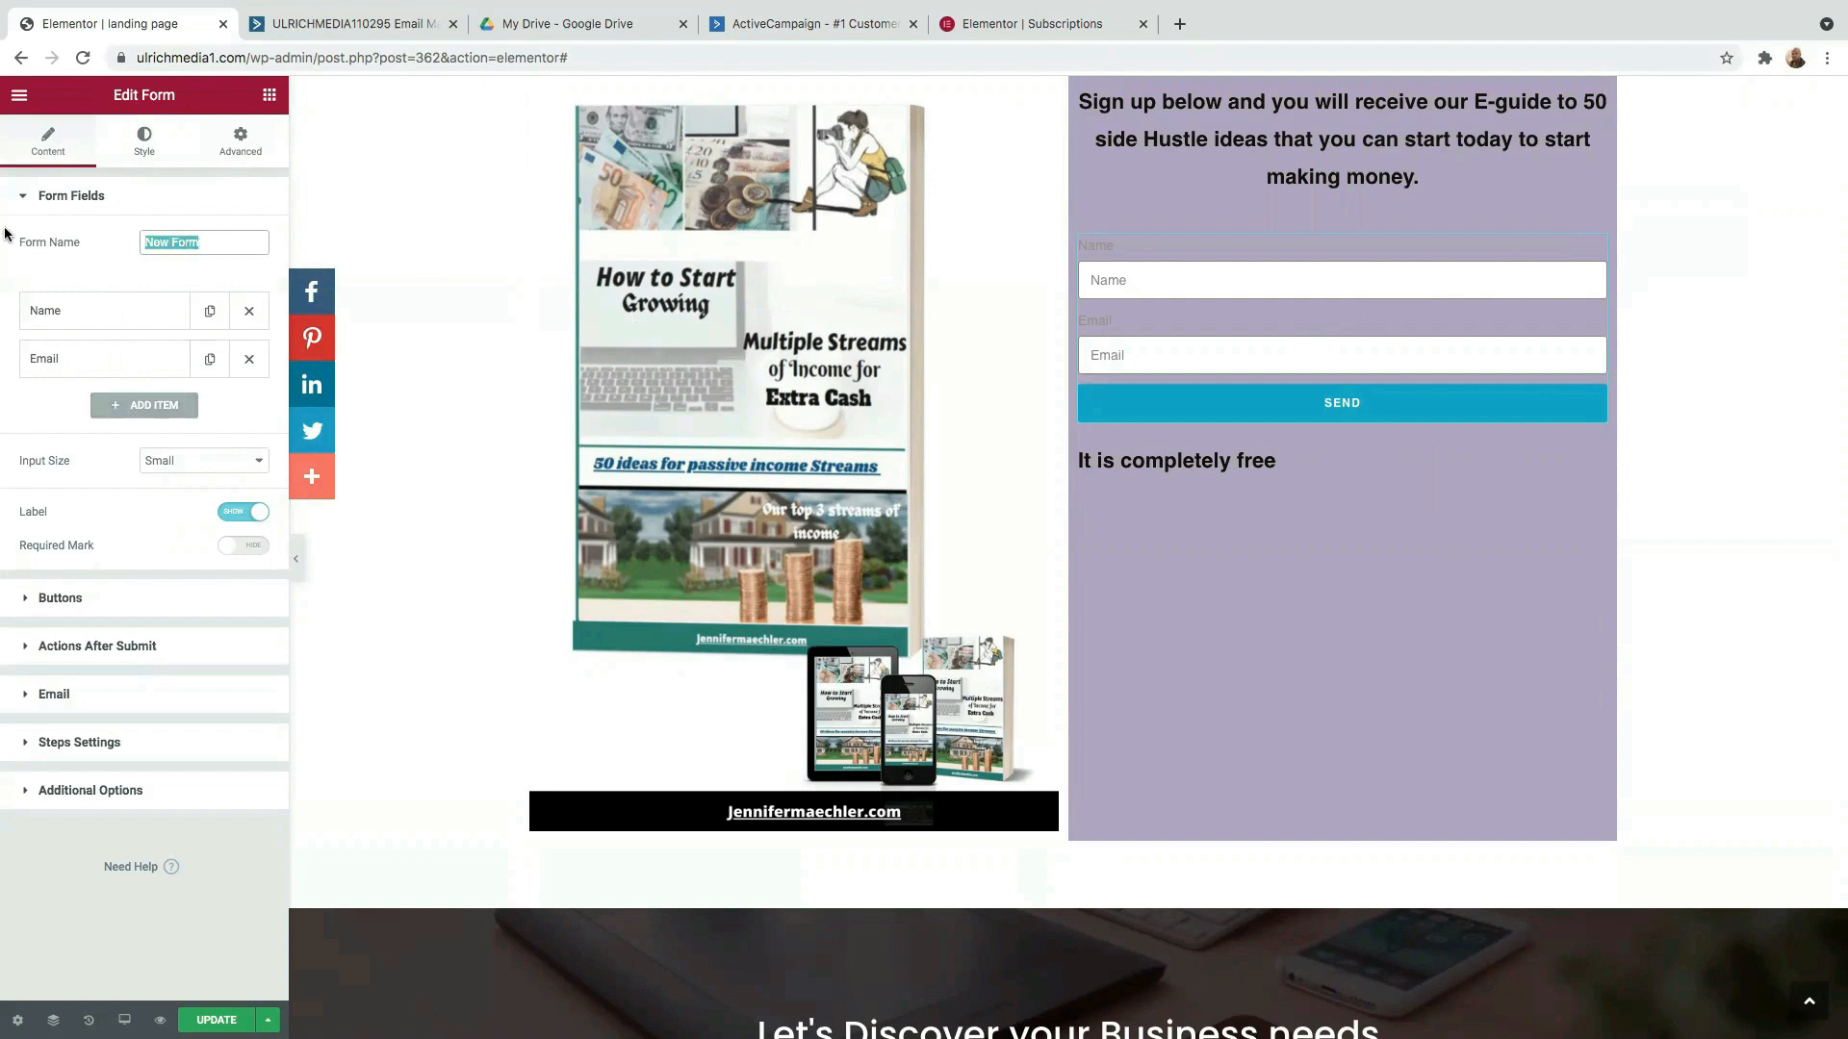
key("BackSpace")
type("Lead Magnet")
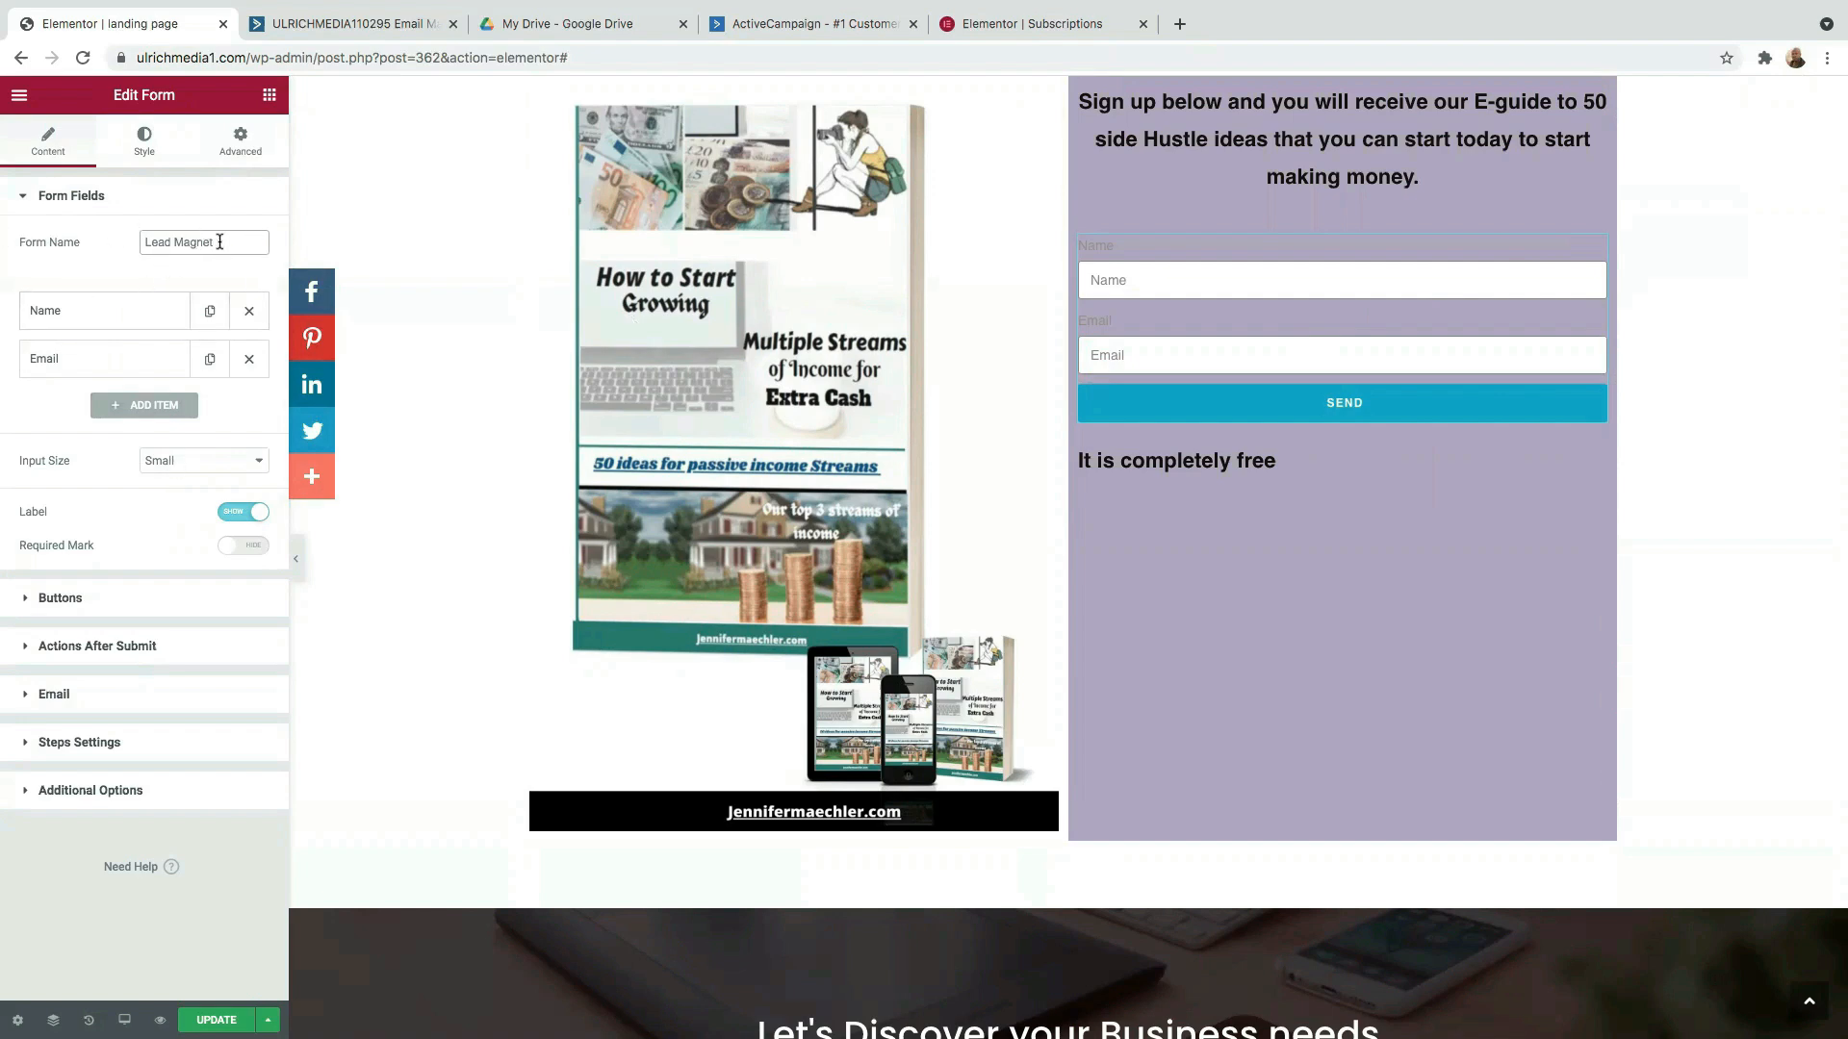
Set the form's submit button to Medium size with a 60% column width.
left_click(27, 599)
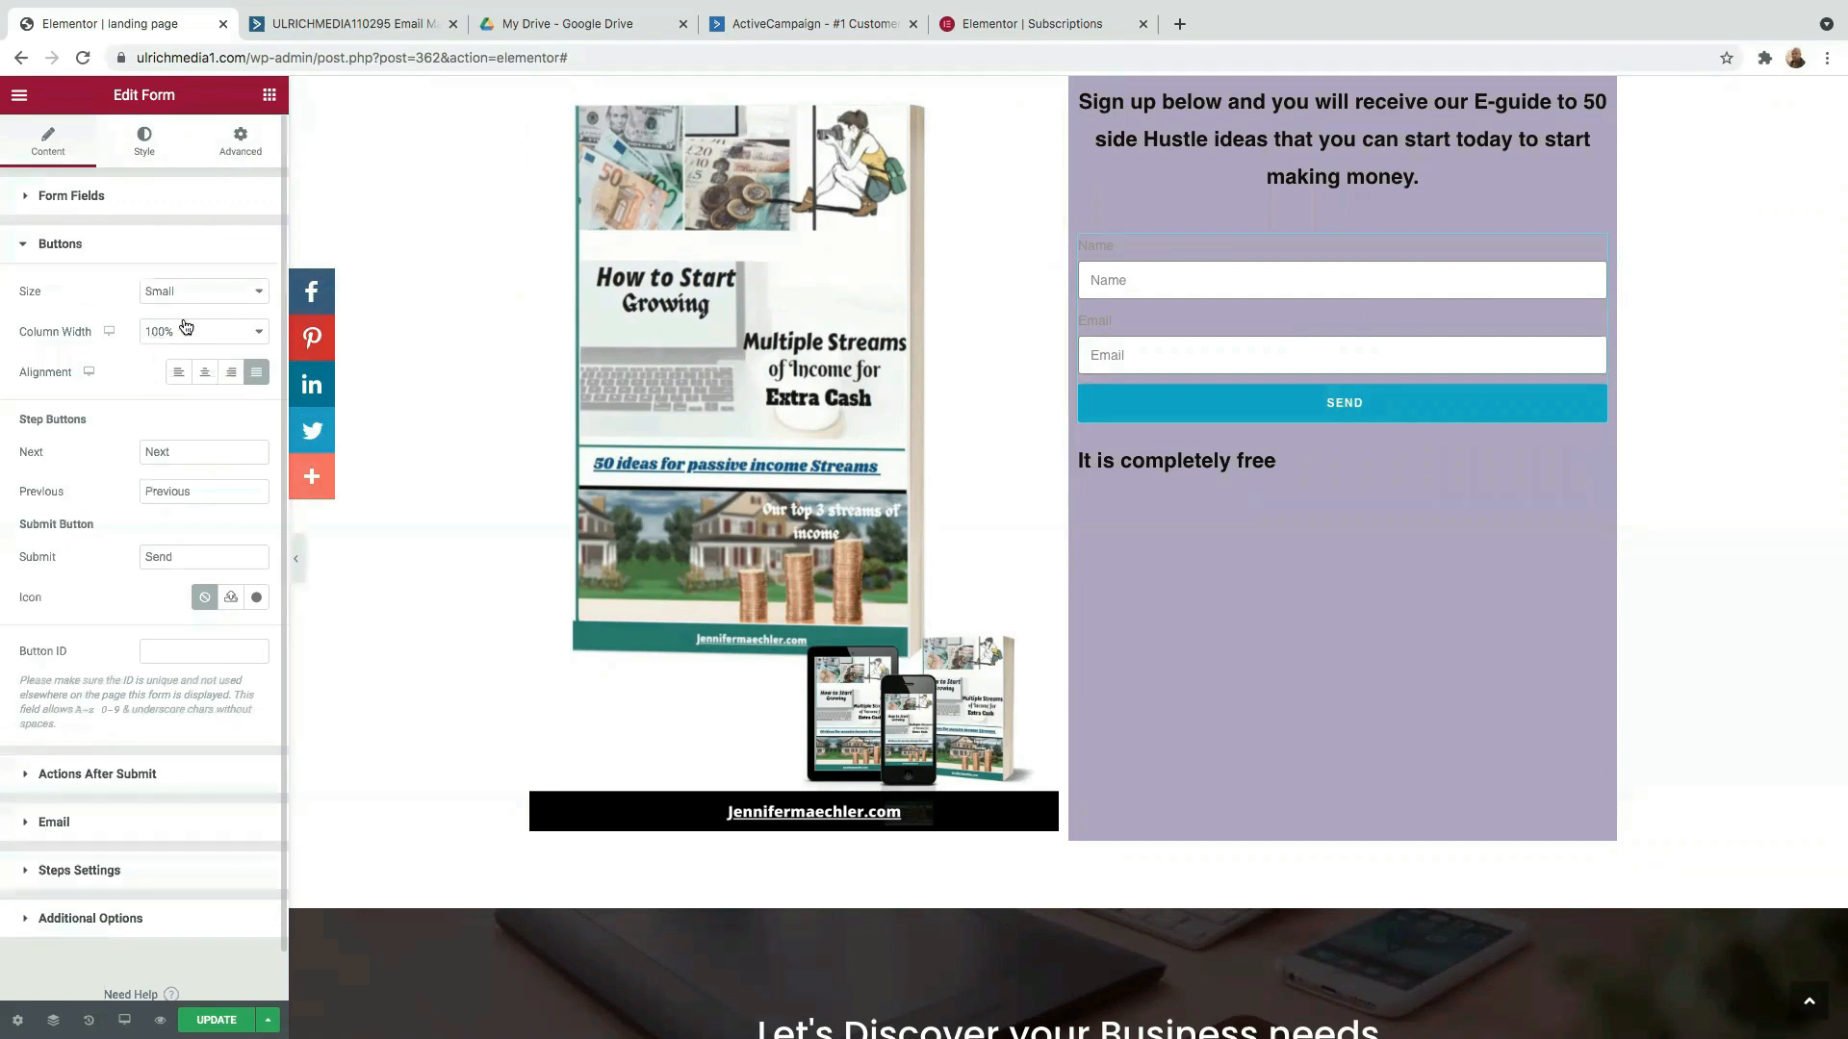
left_click(231, 291)
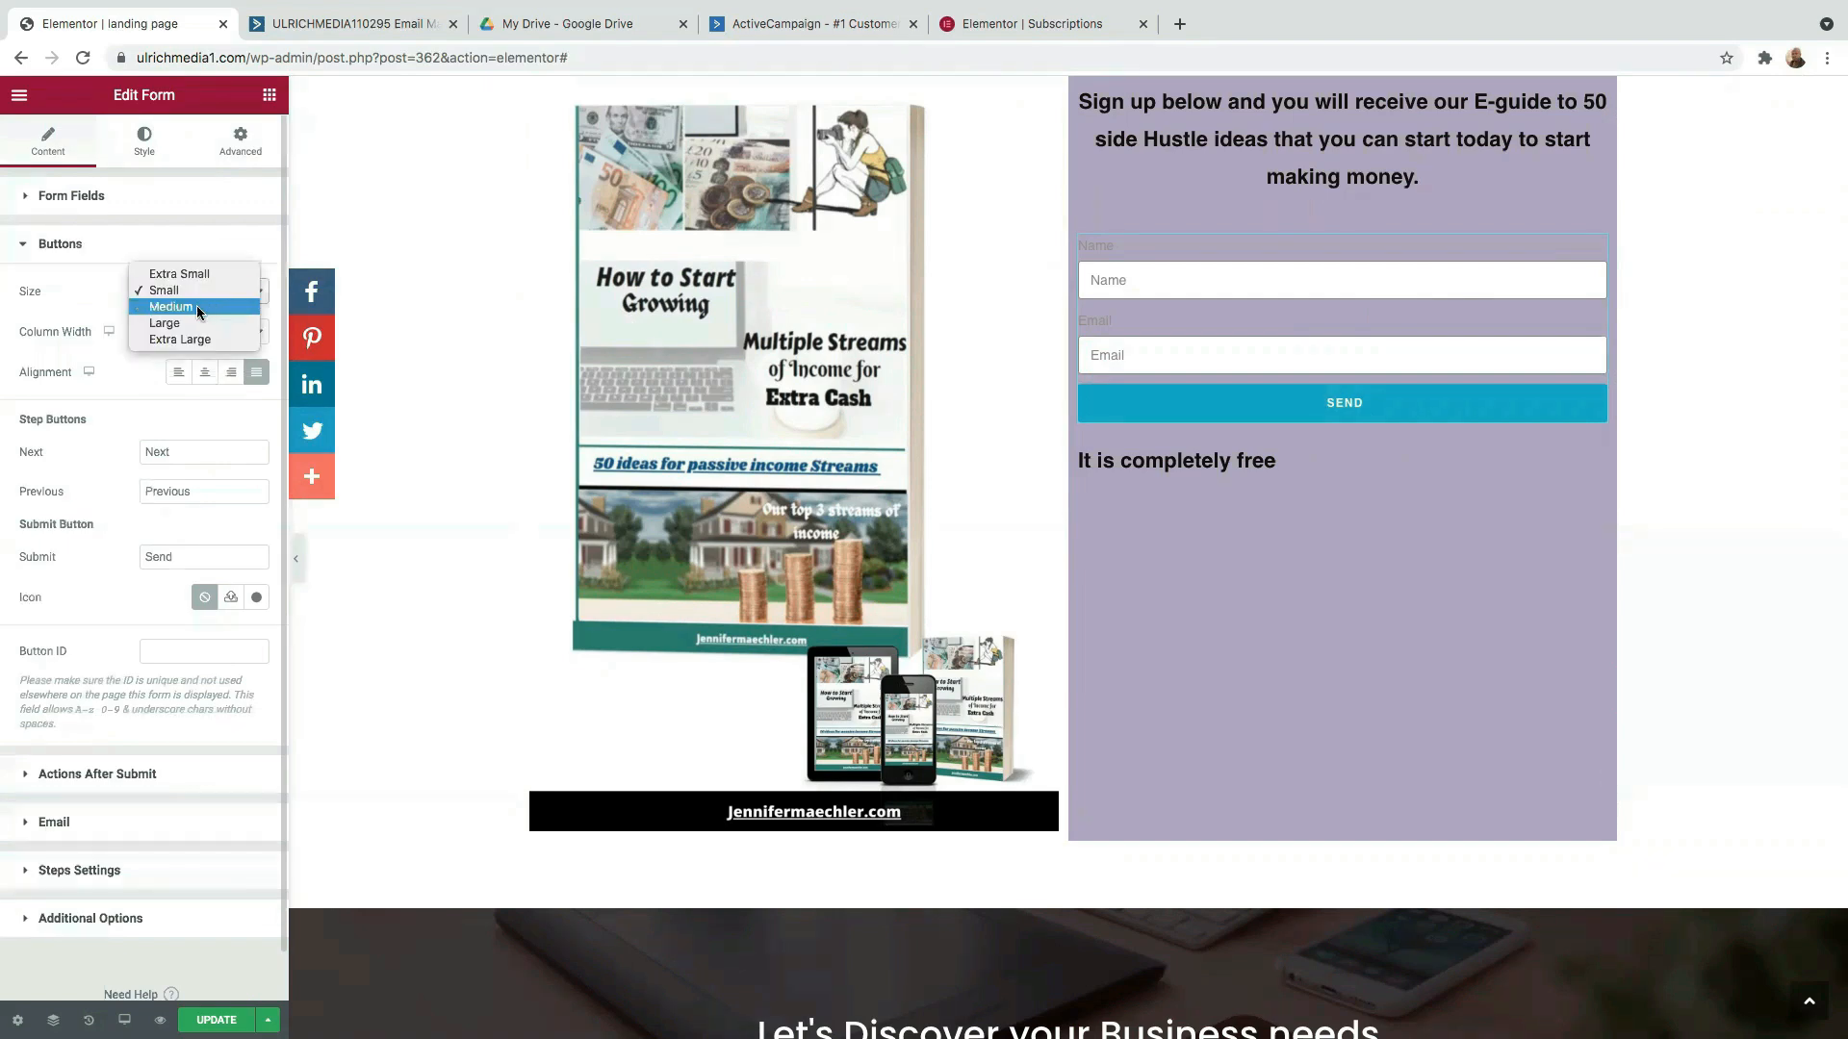
left_click(197, 304)
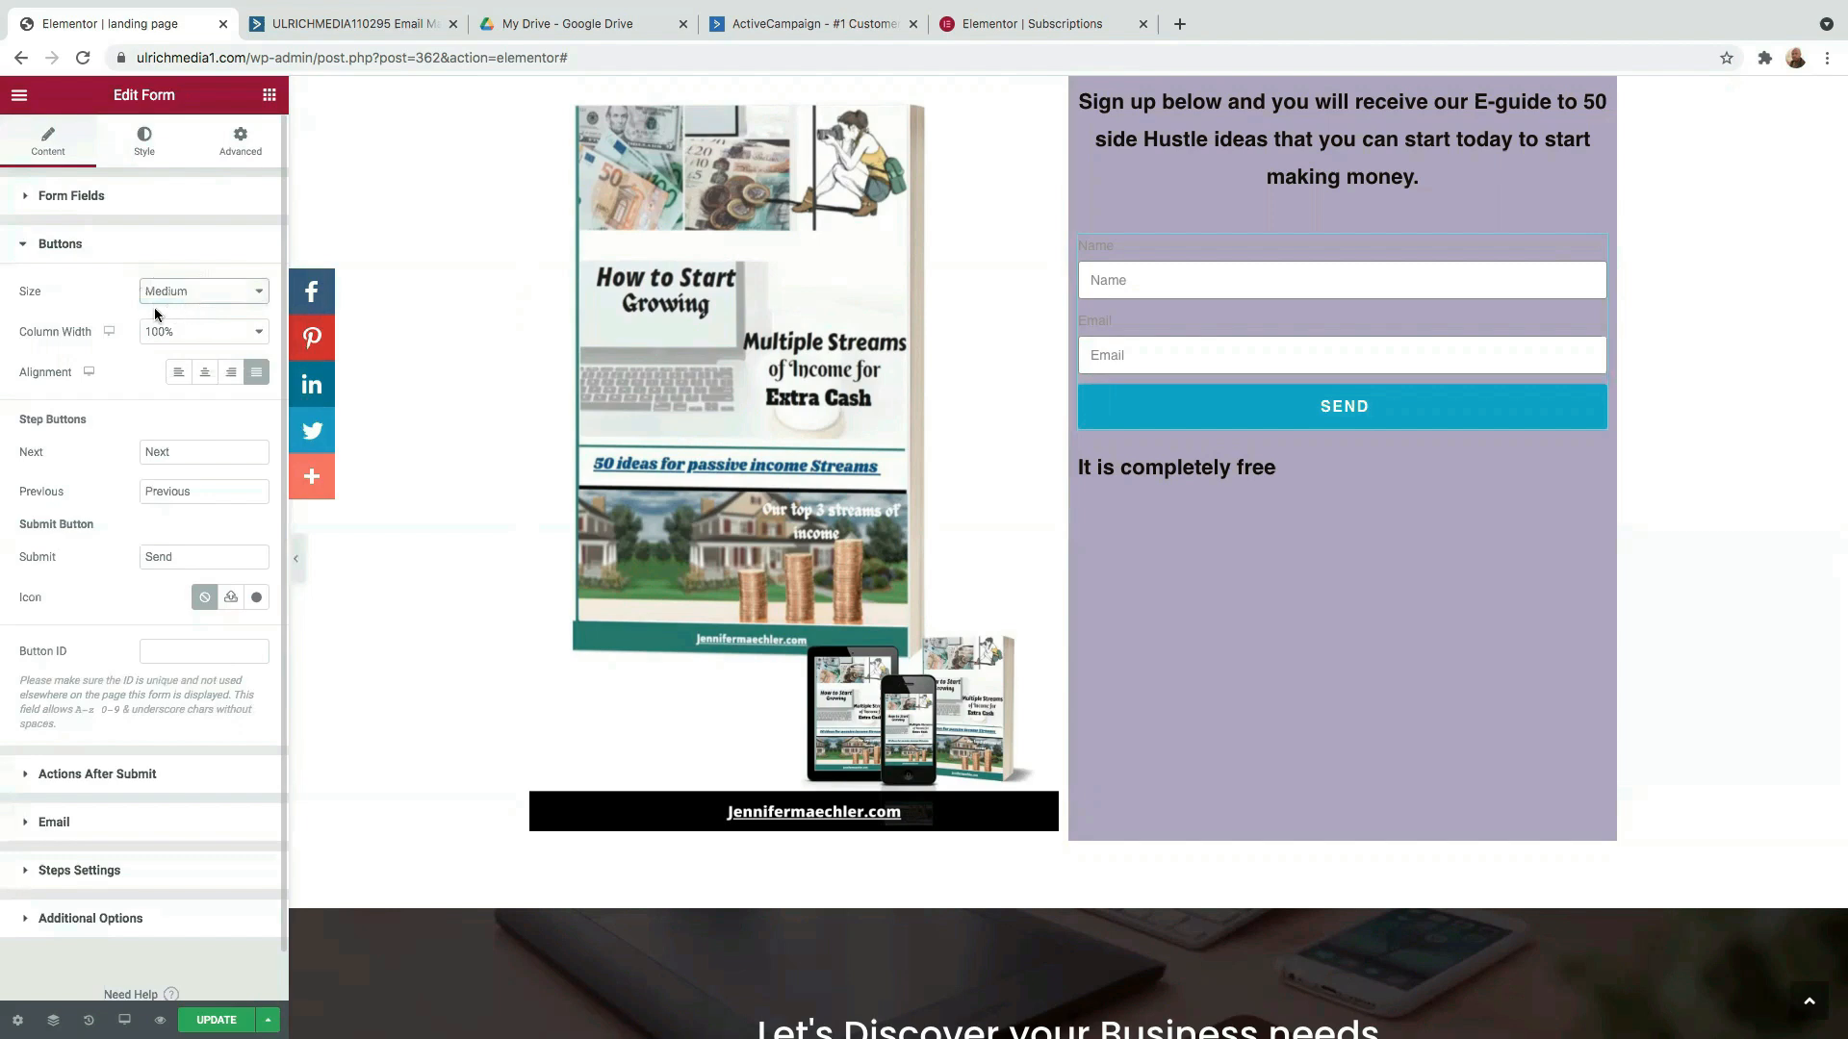
left_click(242, 333)
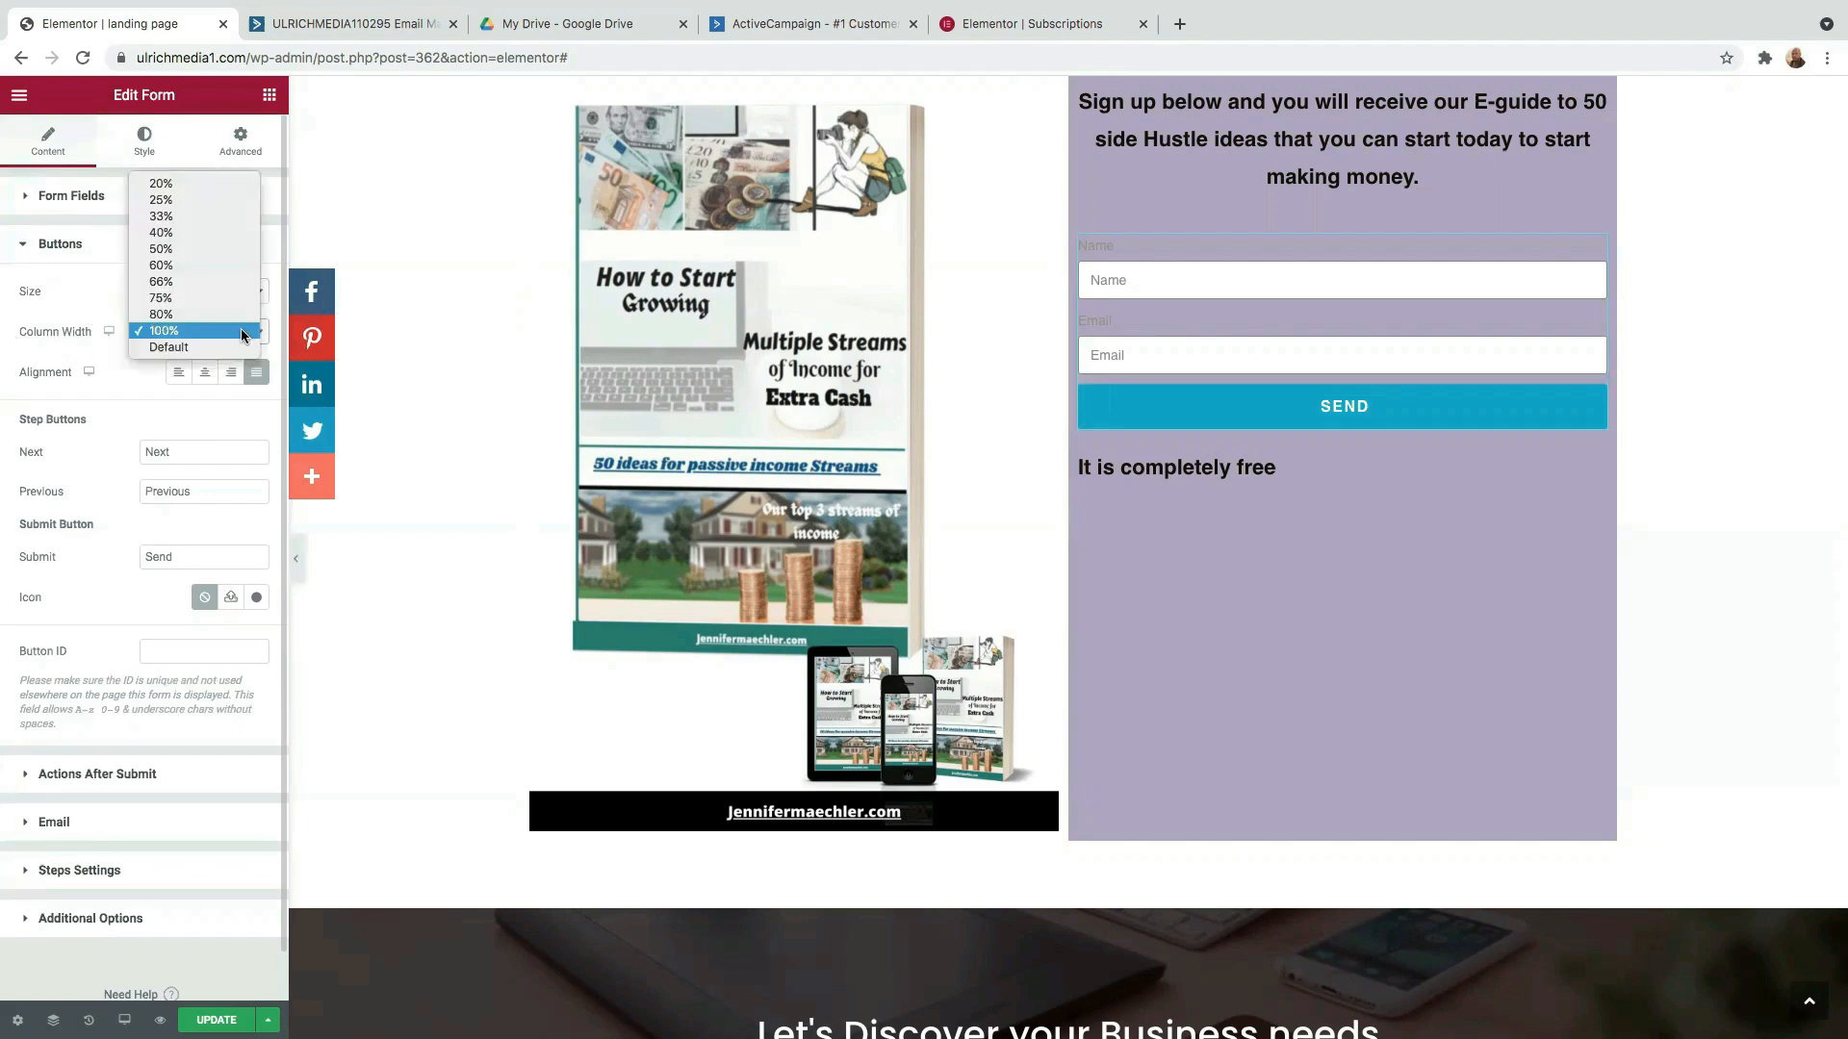
left_click(176, 266)
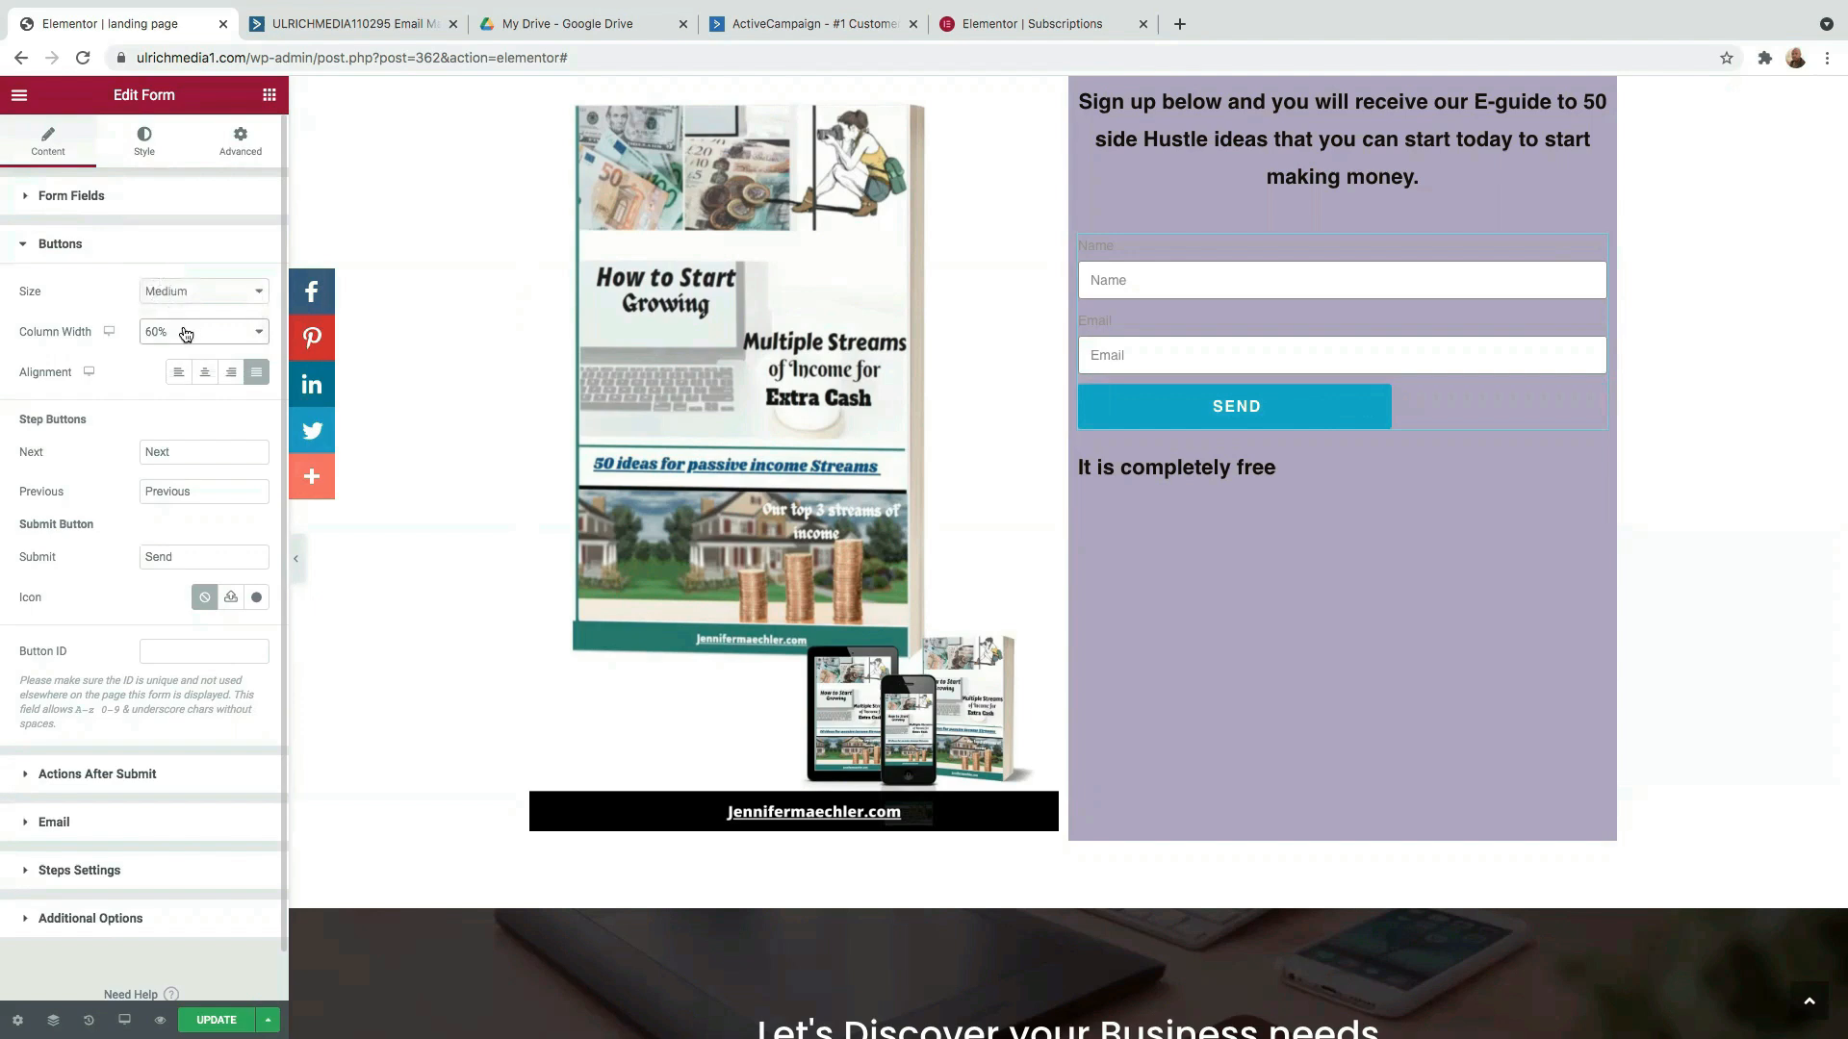
Centre the submit button with Default column width, label it "Get our free Guide" and place an arrow icon before the text.
left_click(205, 377)
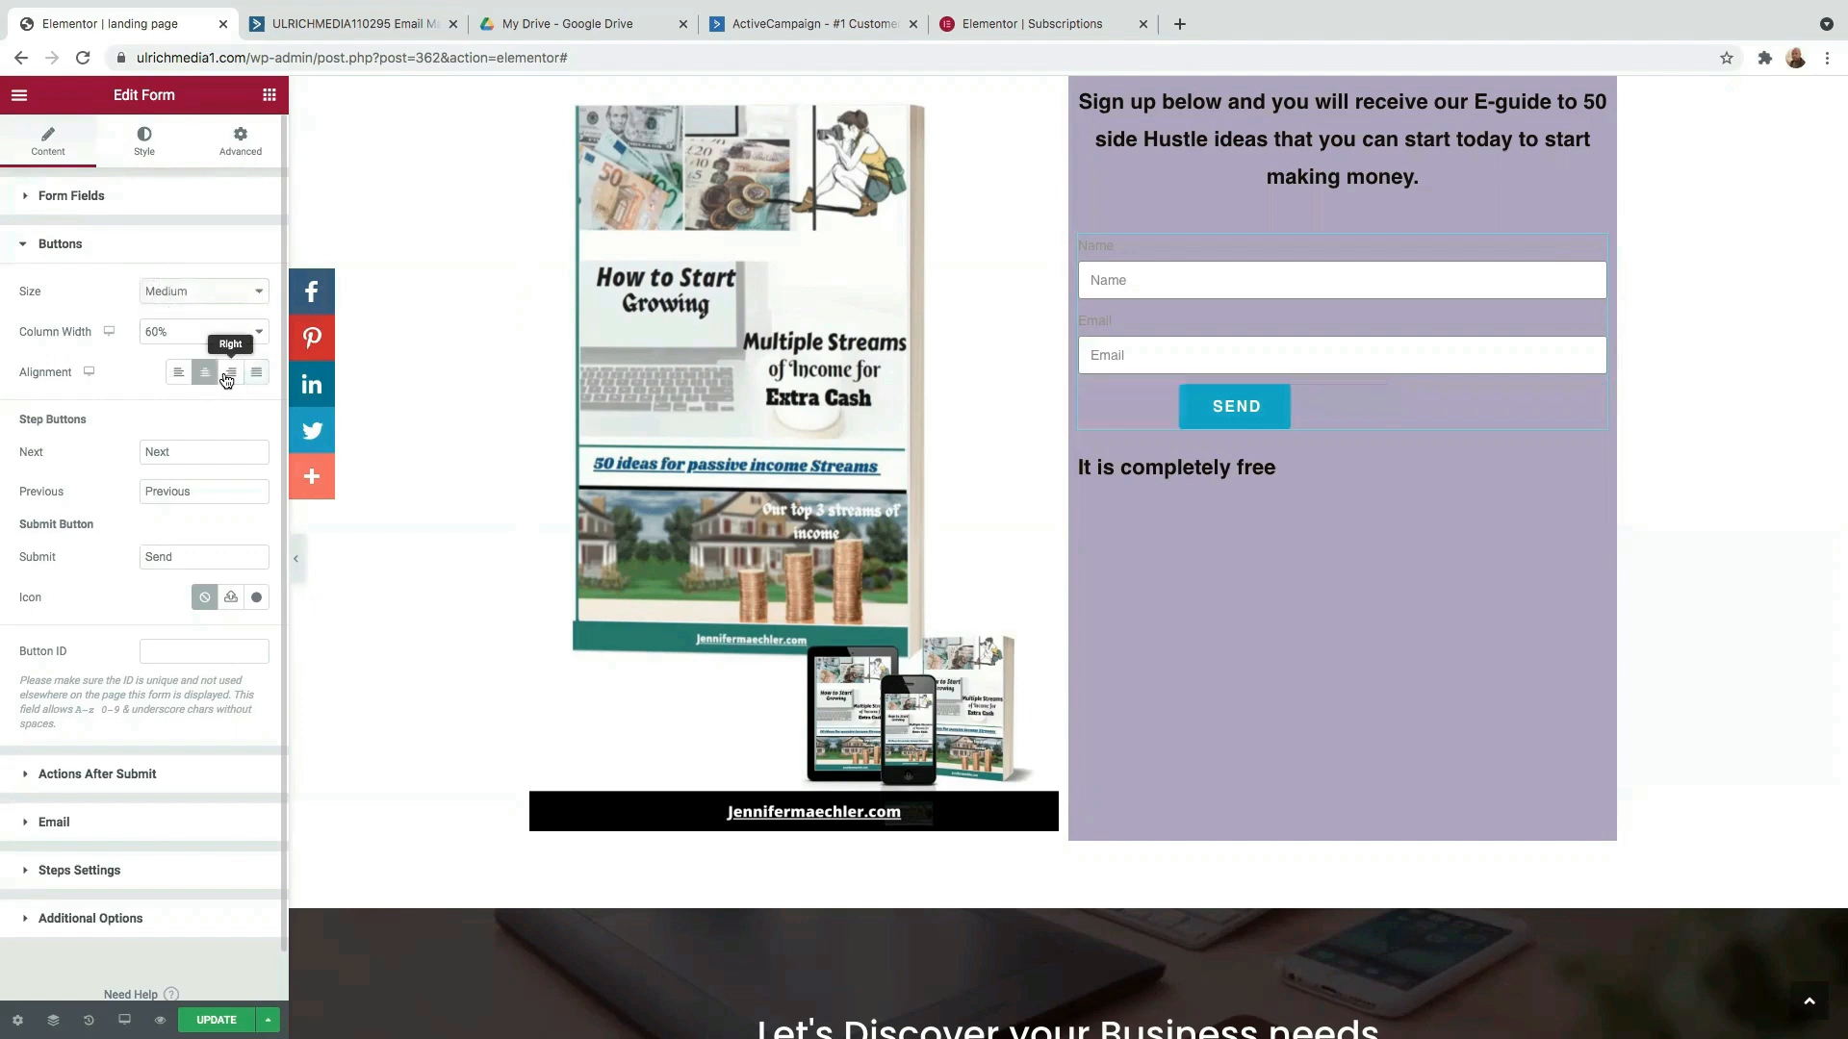
left_click(227, 380)
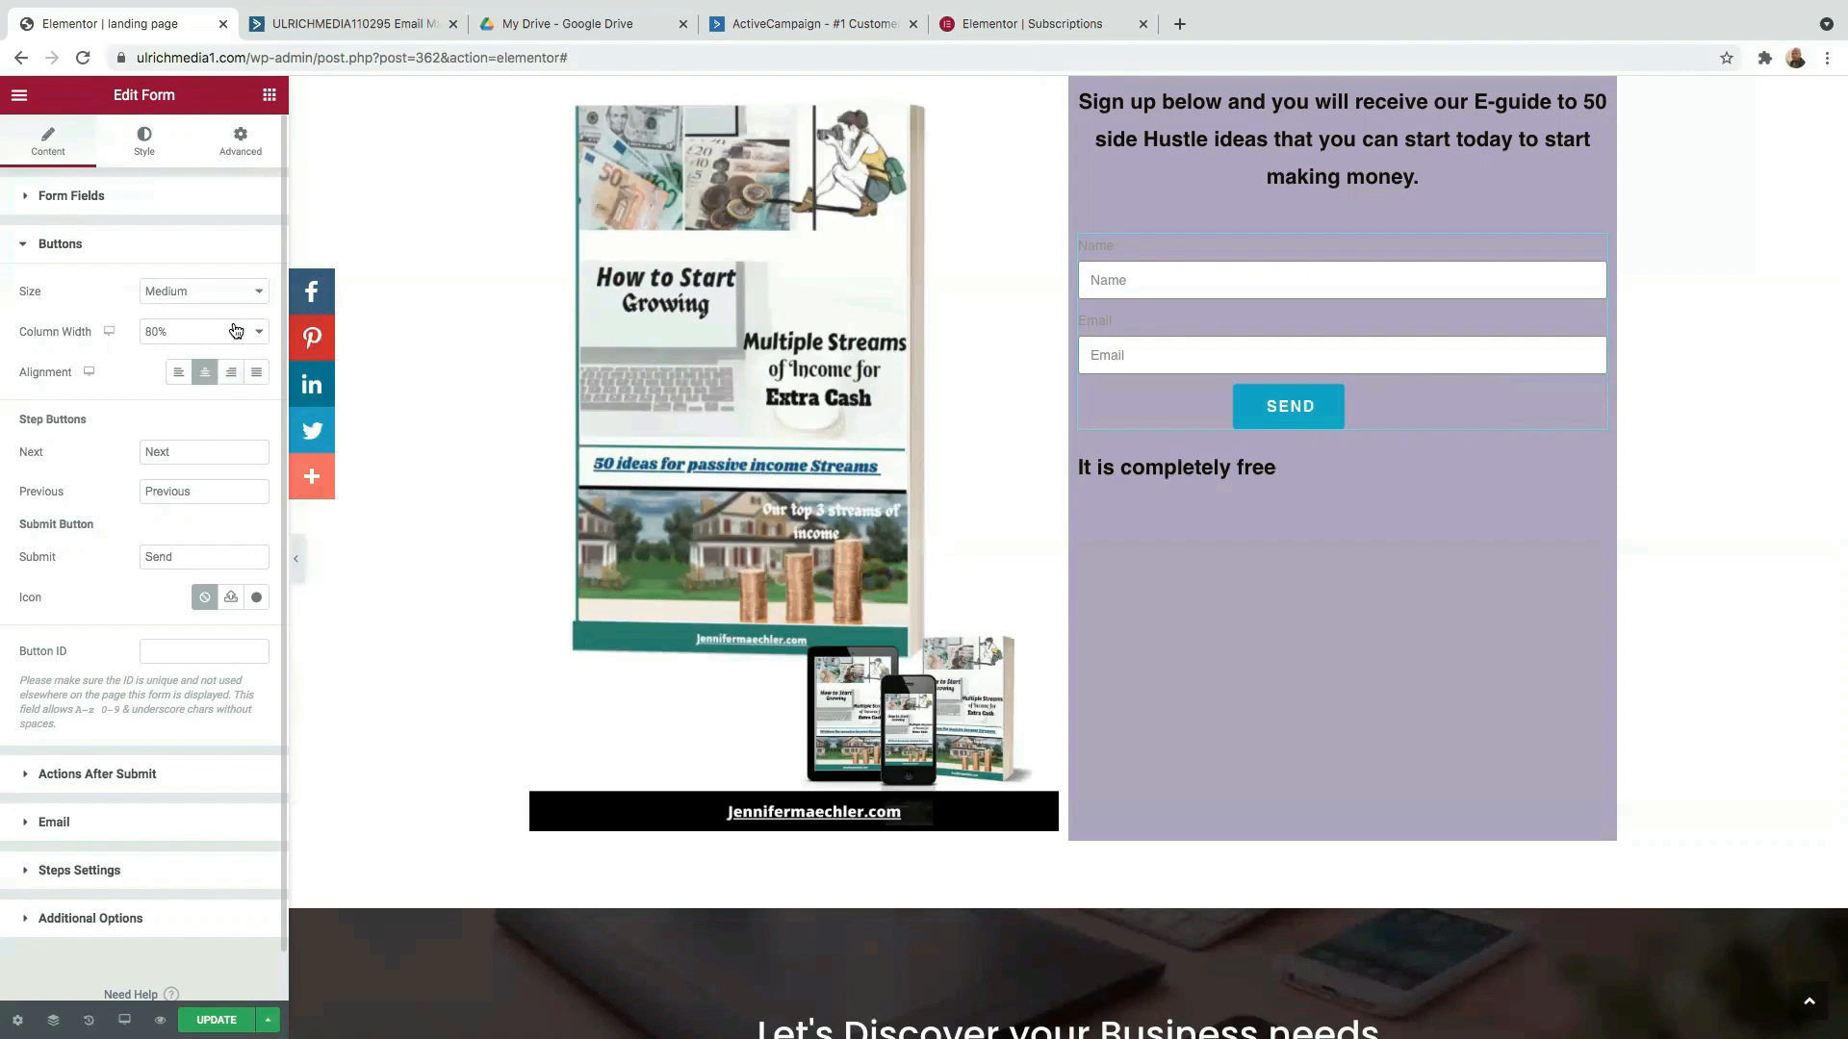
left_click(234, 331)
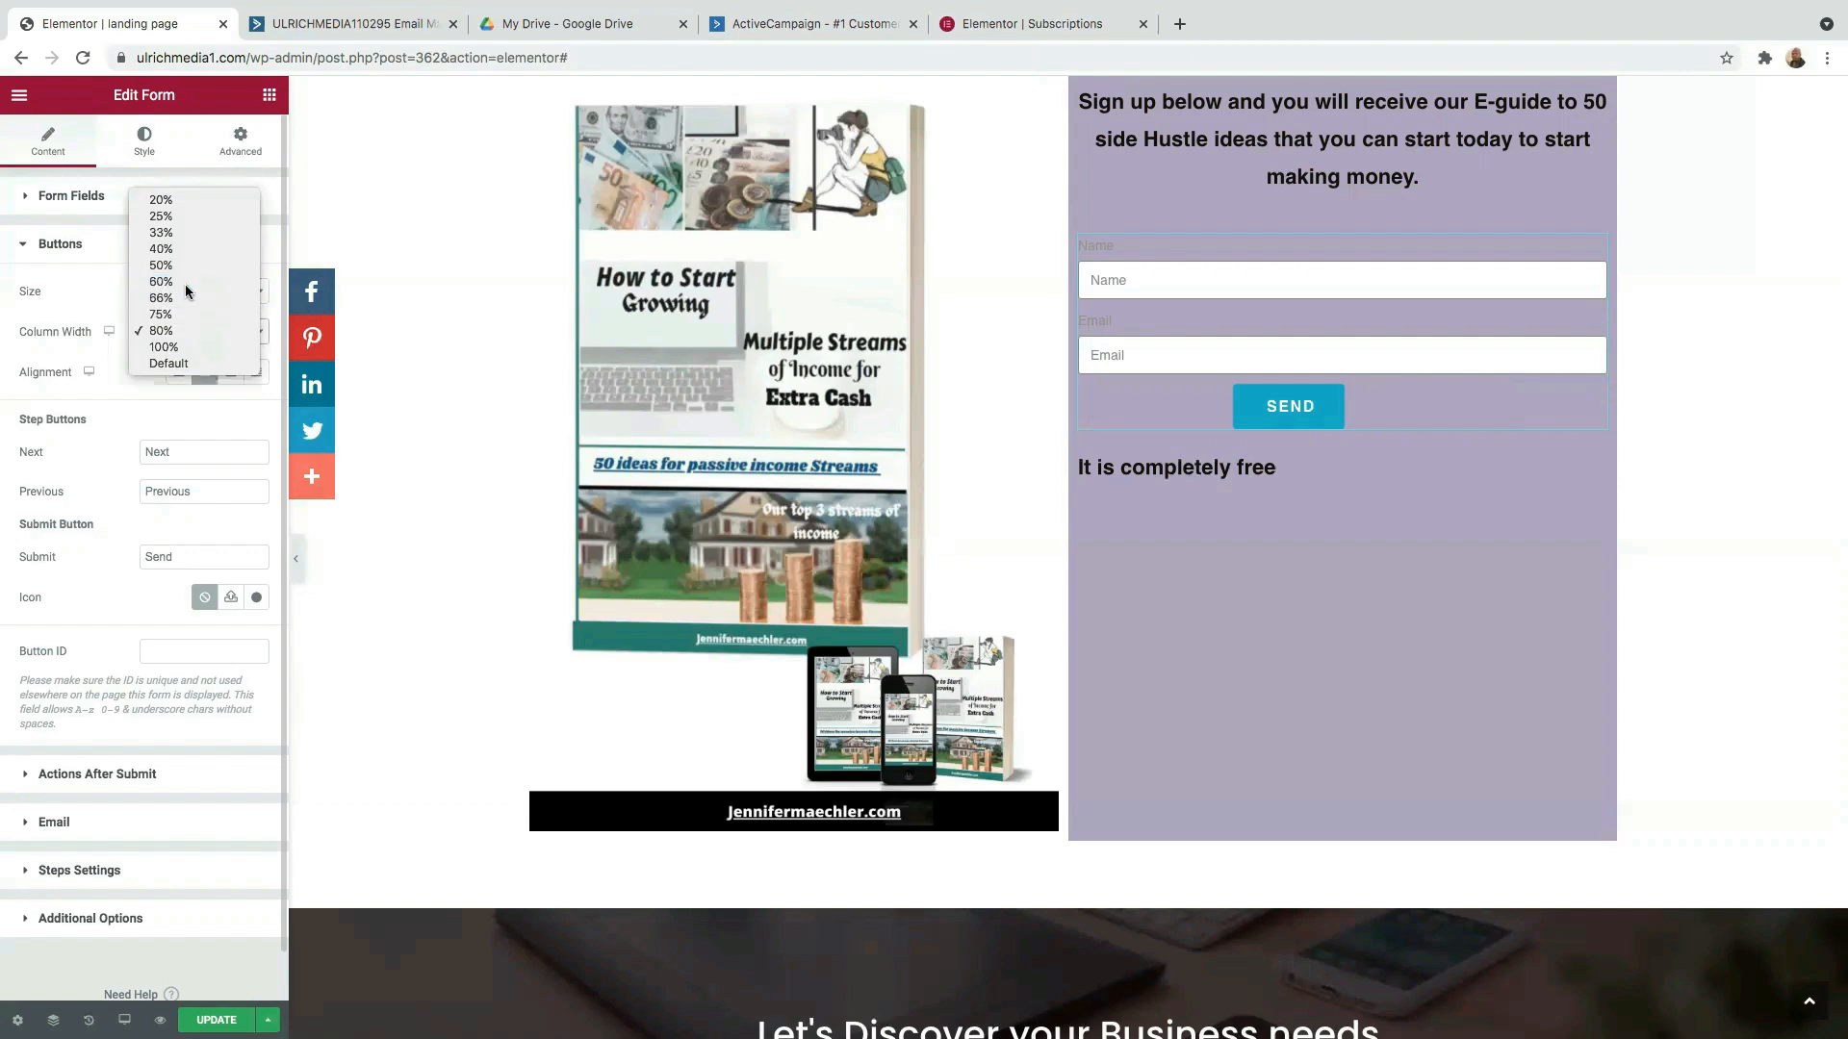
left_click(184, 282)
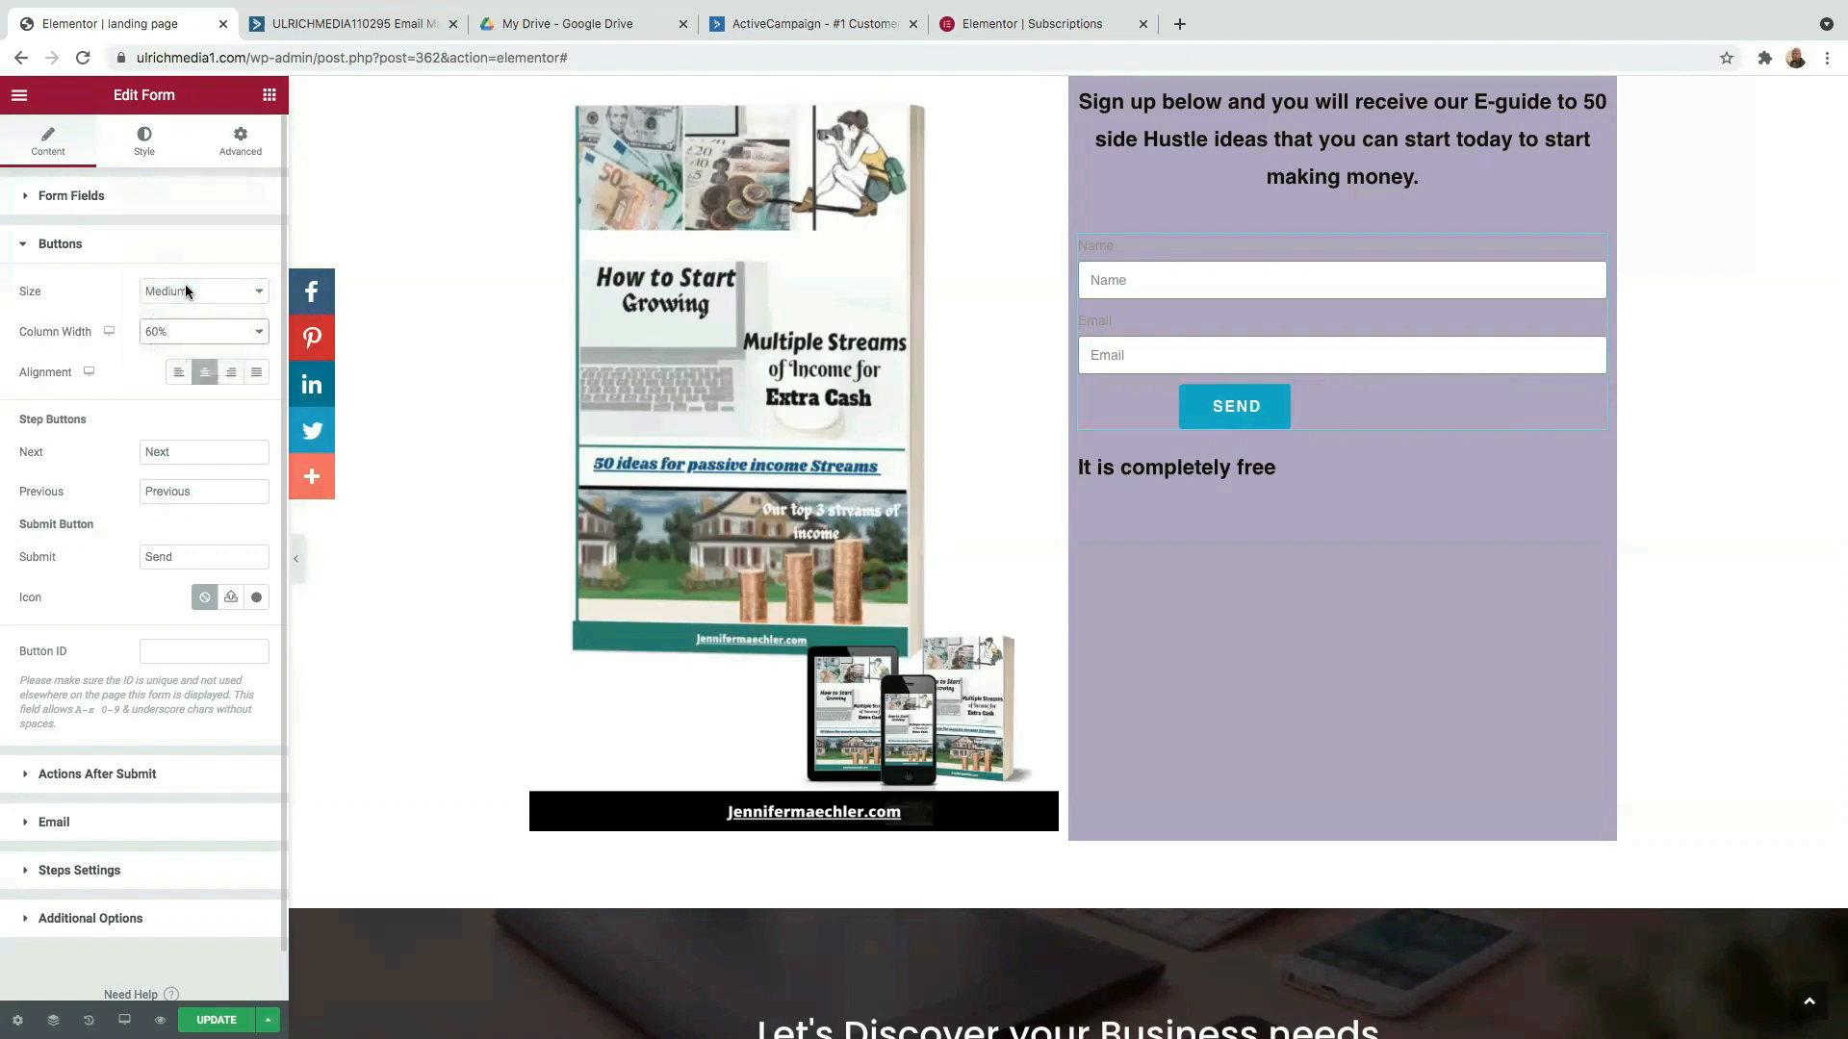
left_click(230, 380)
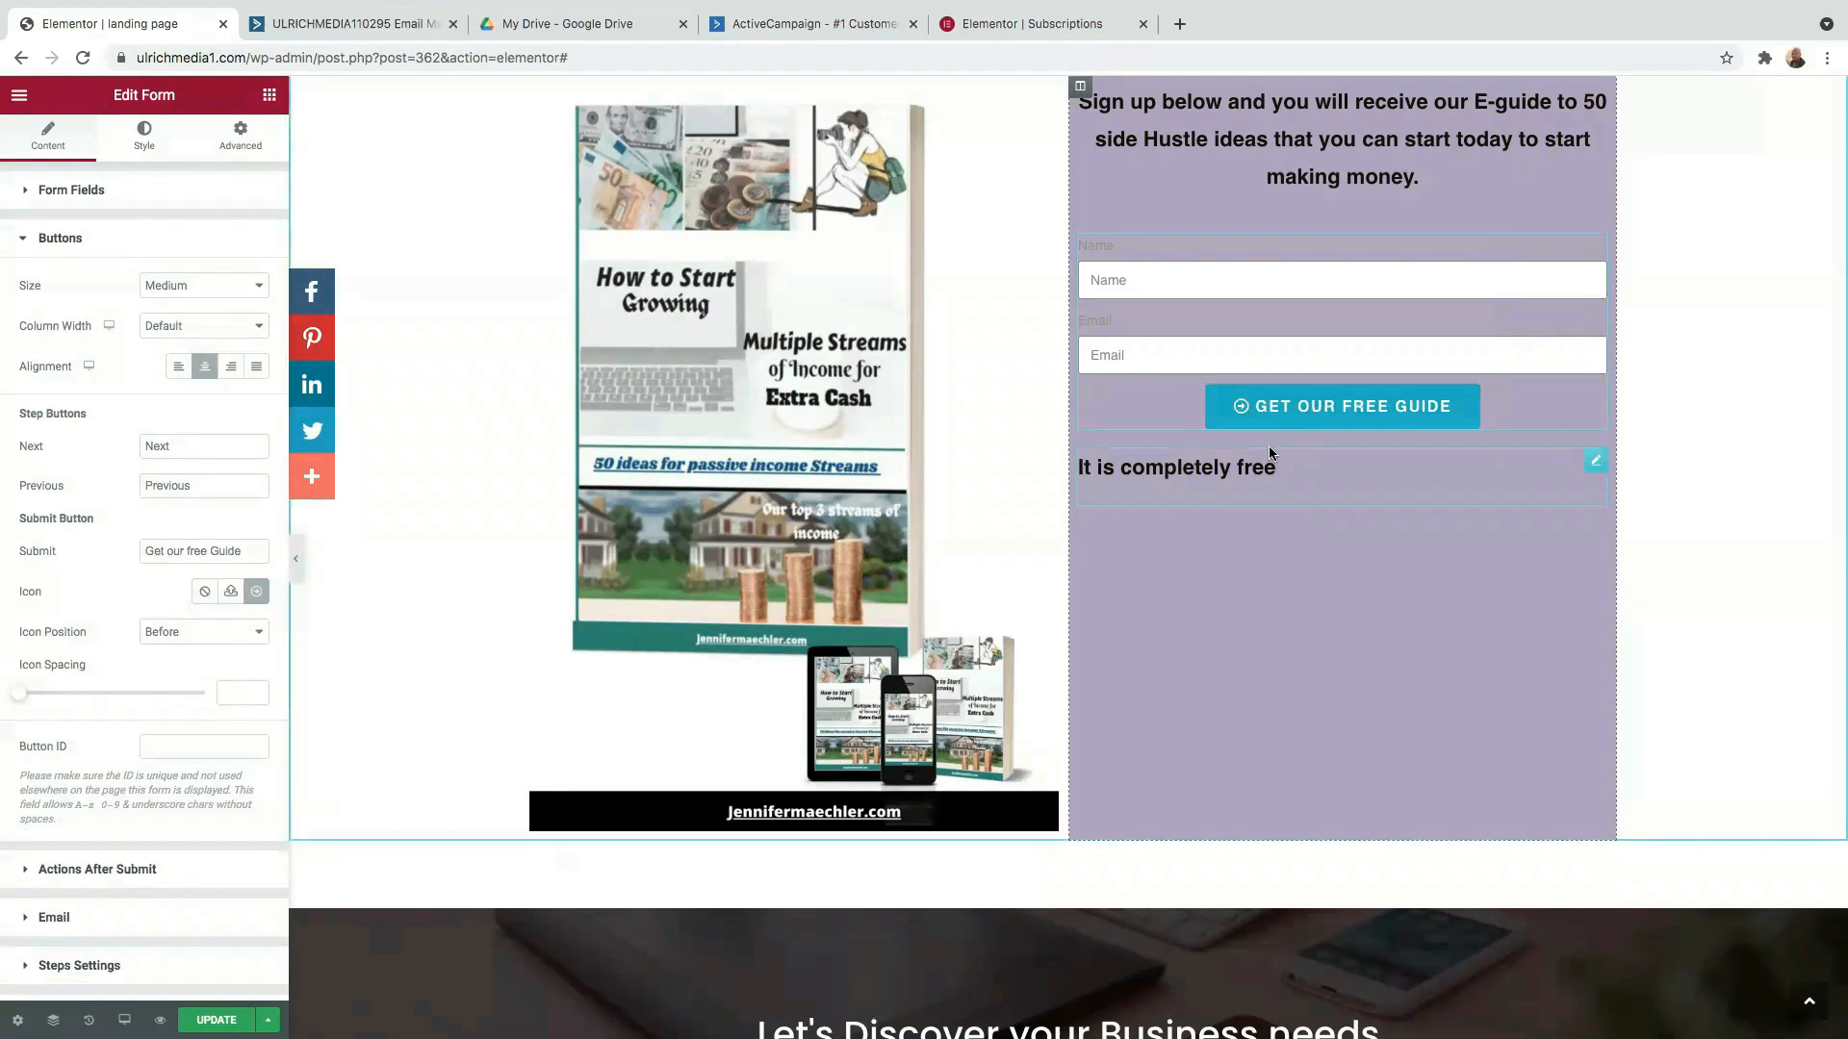
Open the form's email notification settings and clear the From Email address.
left_click(39, 870)
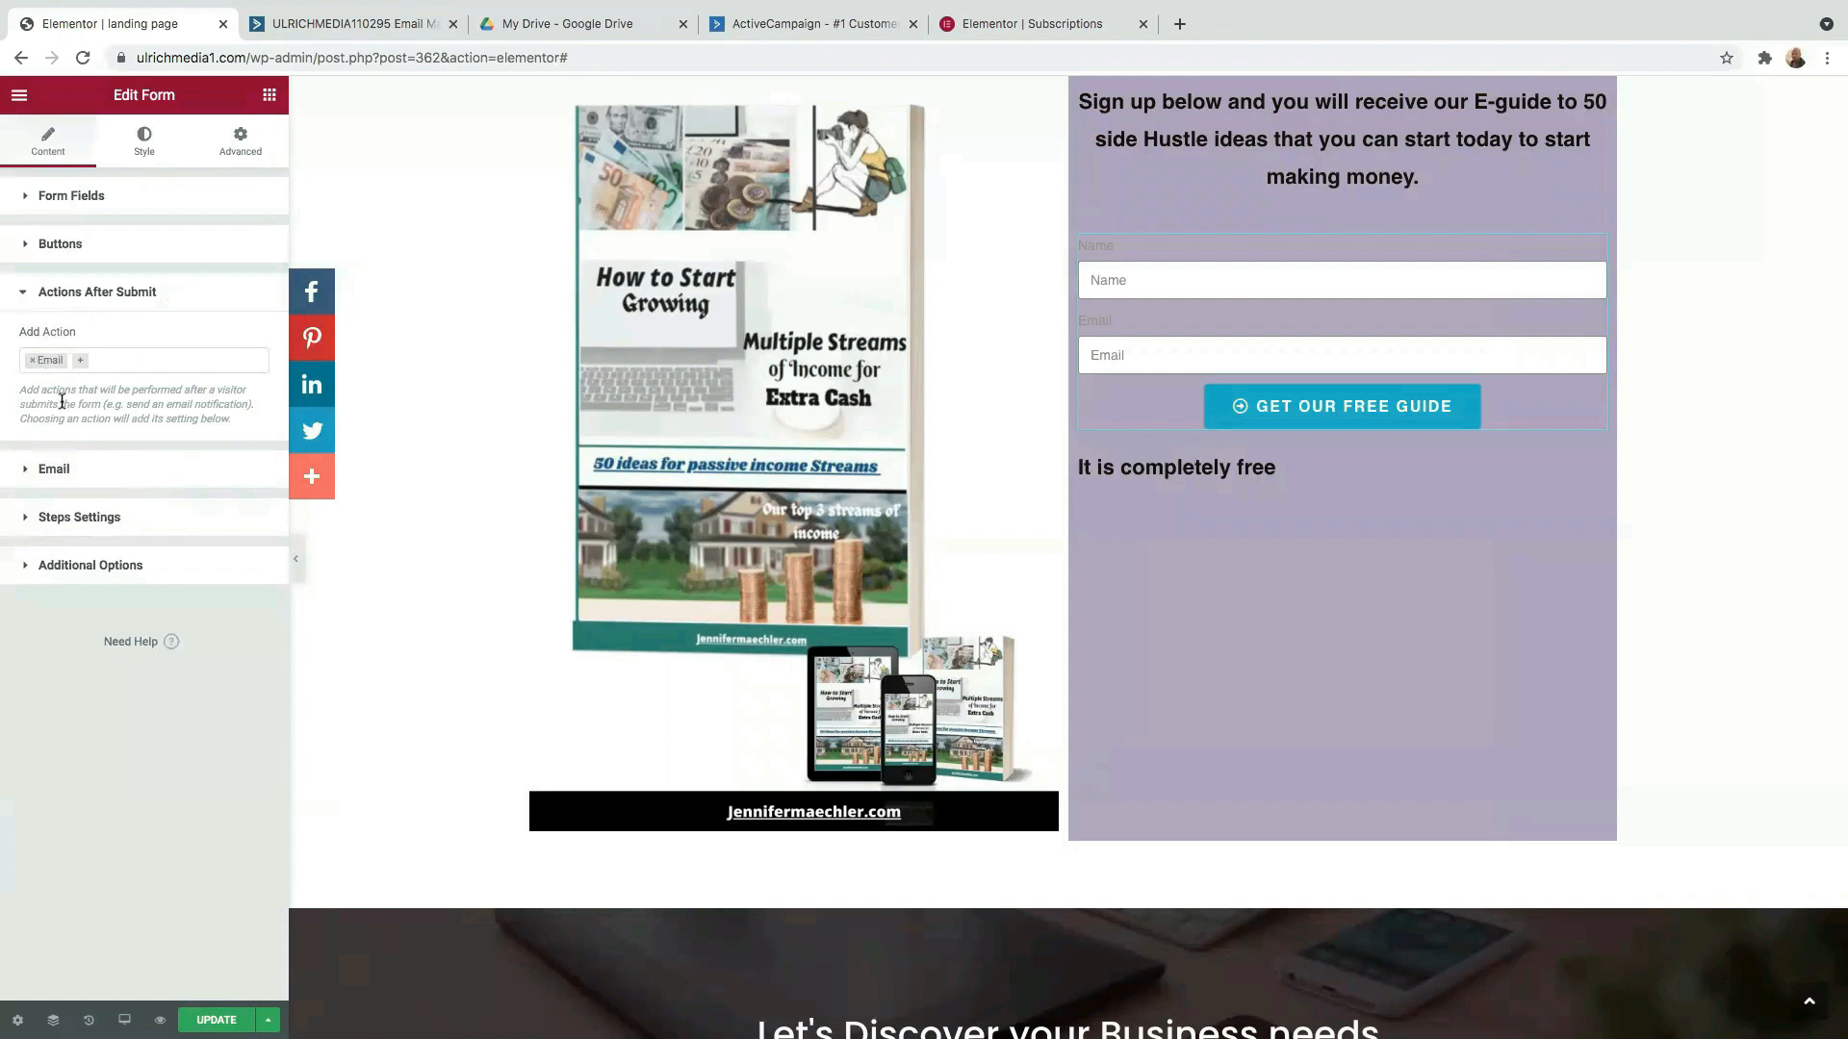
left_click(27, 472)
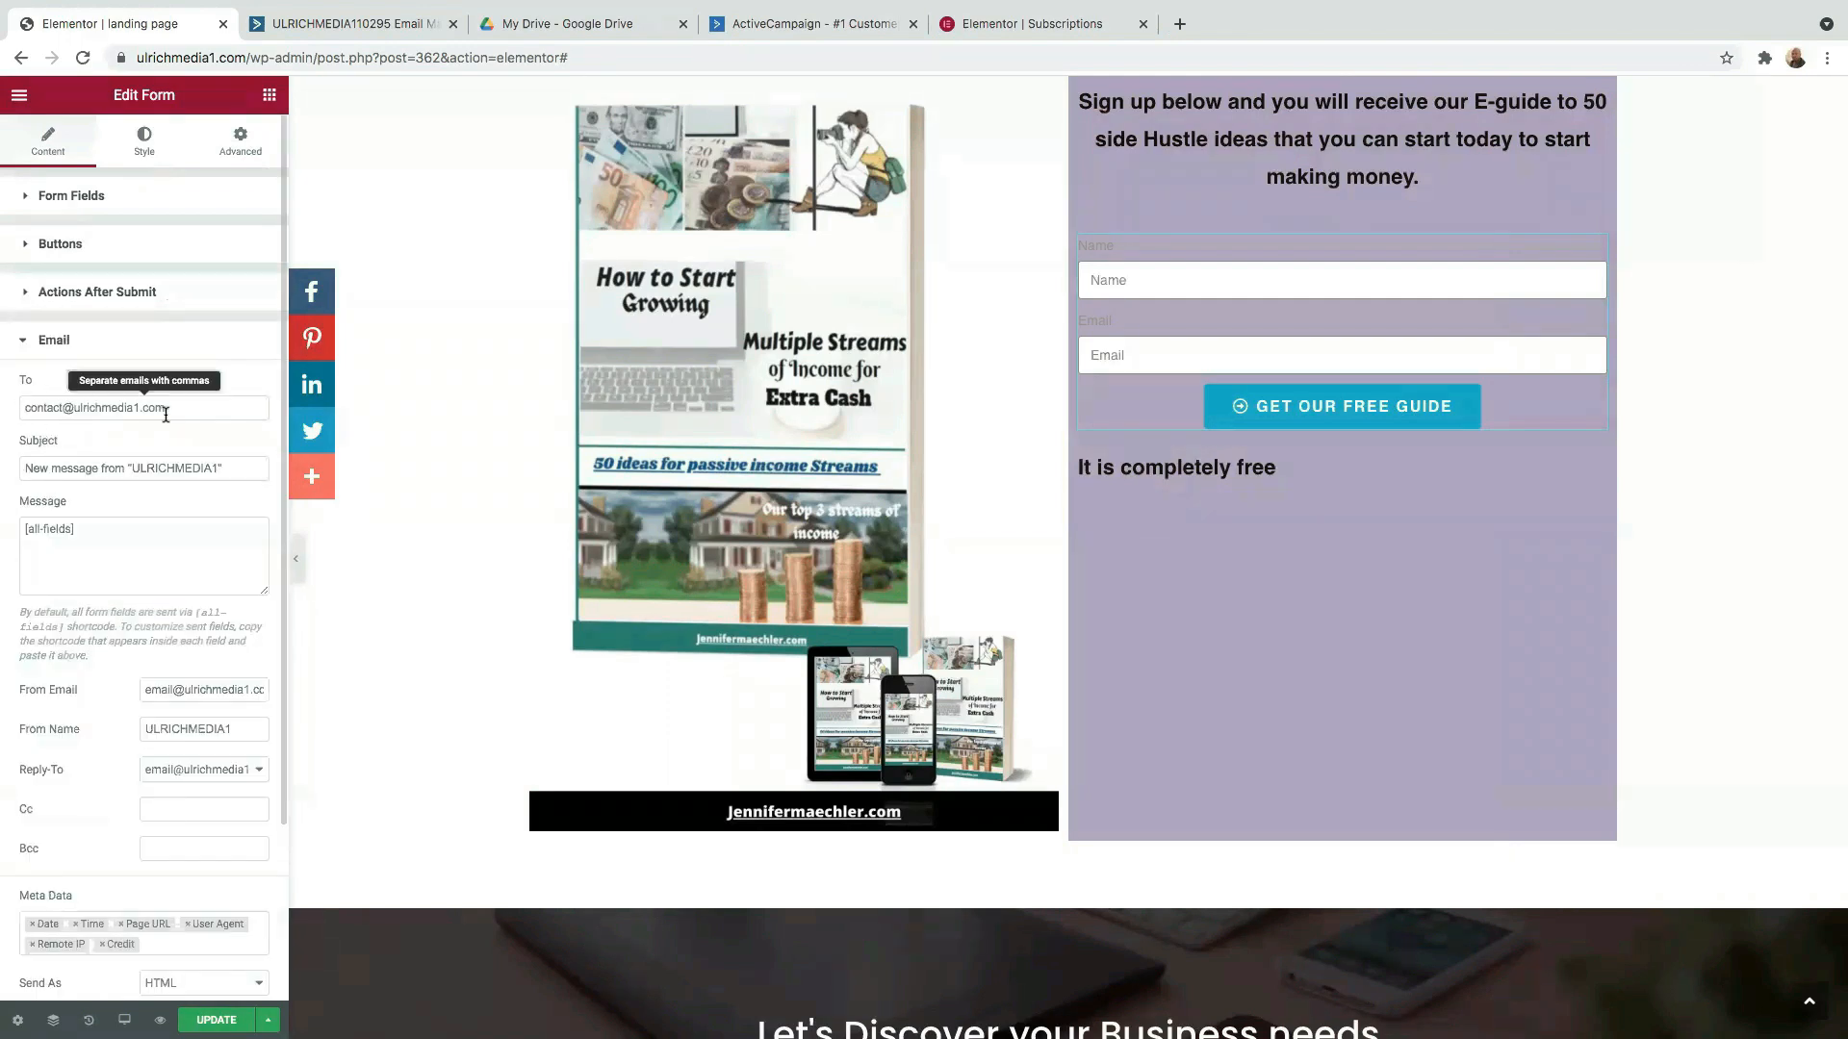
triple_click(177, 414)
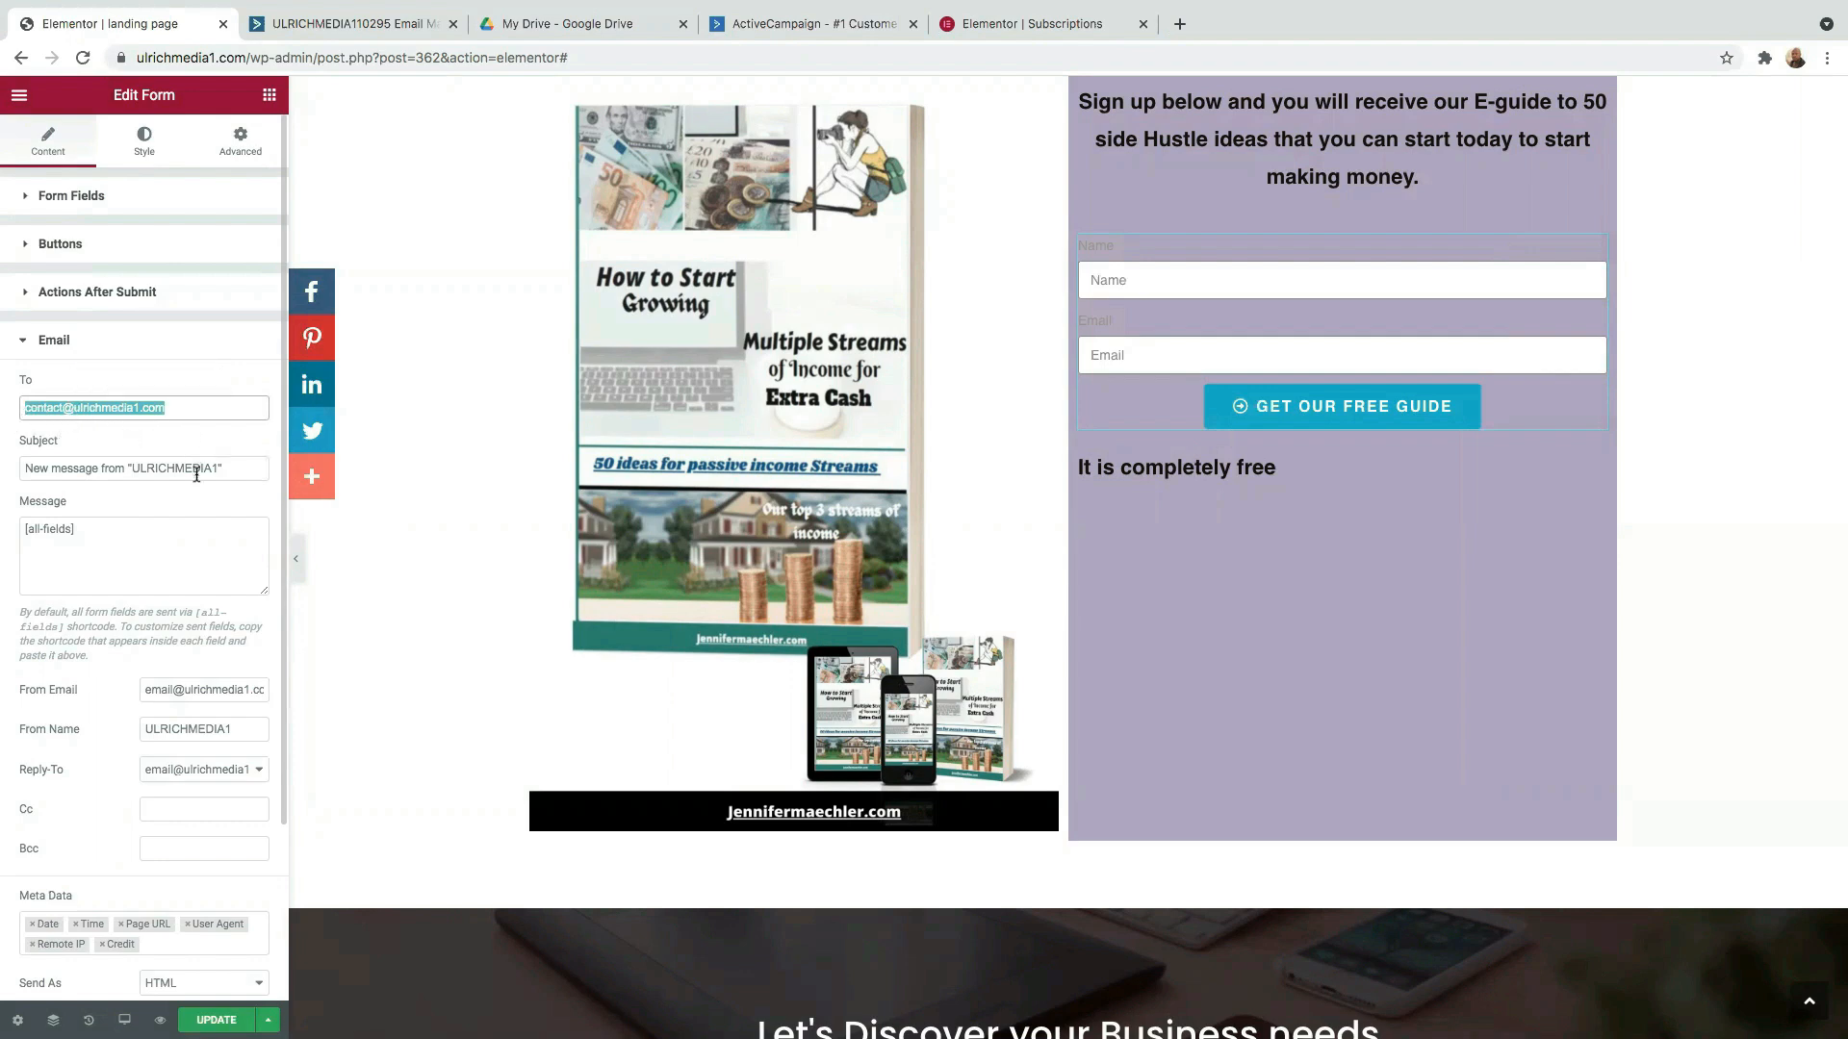
left_click_drag(251, 689, 55, 694)
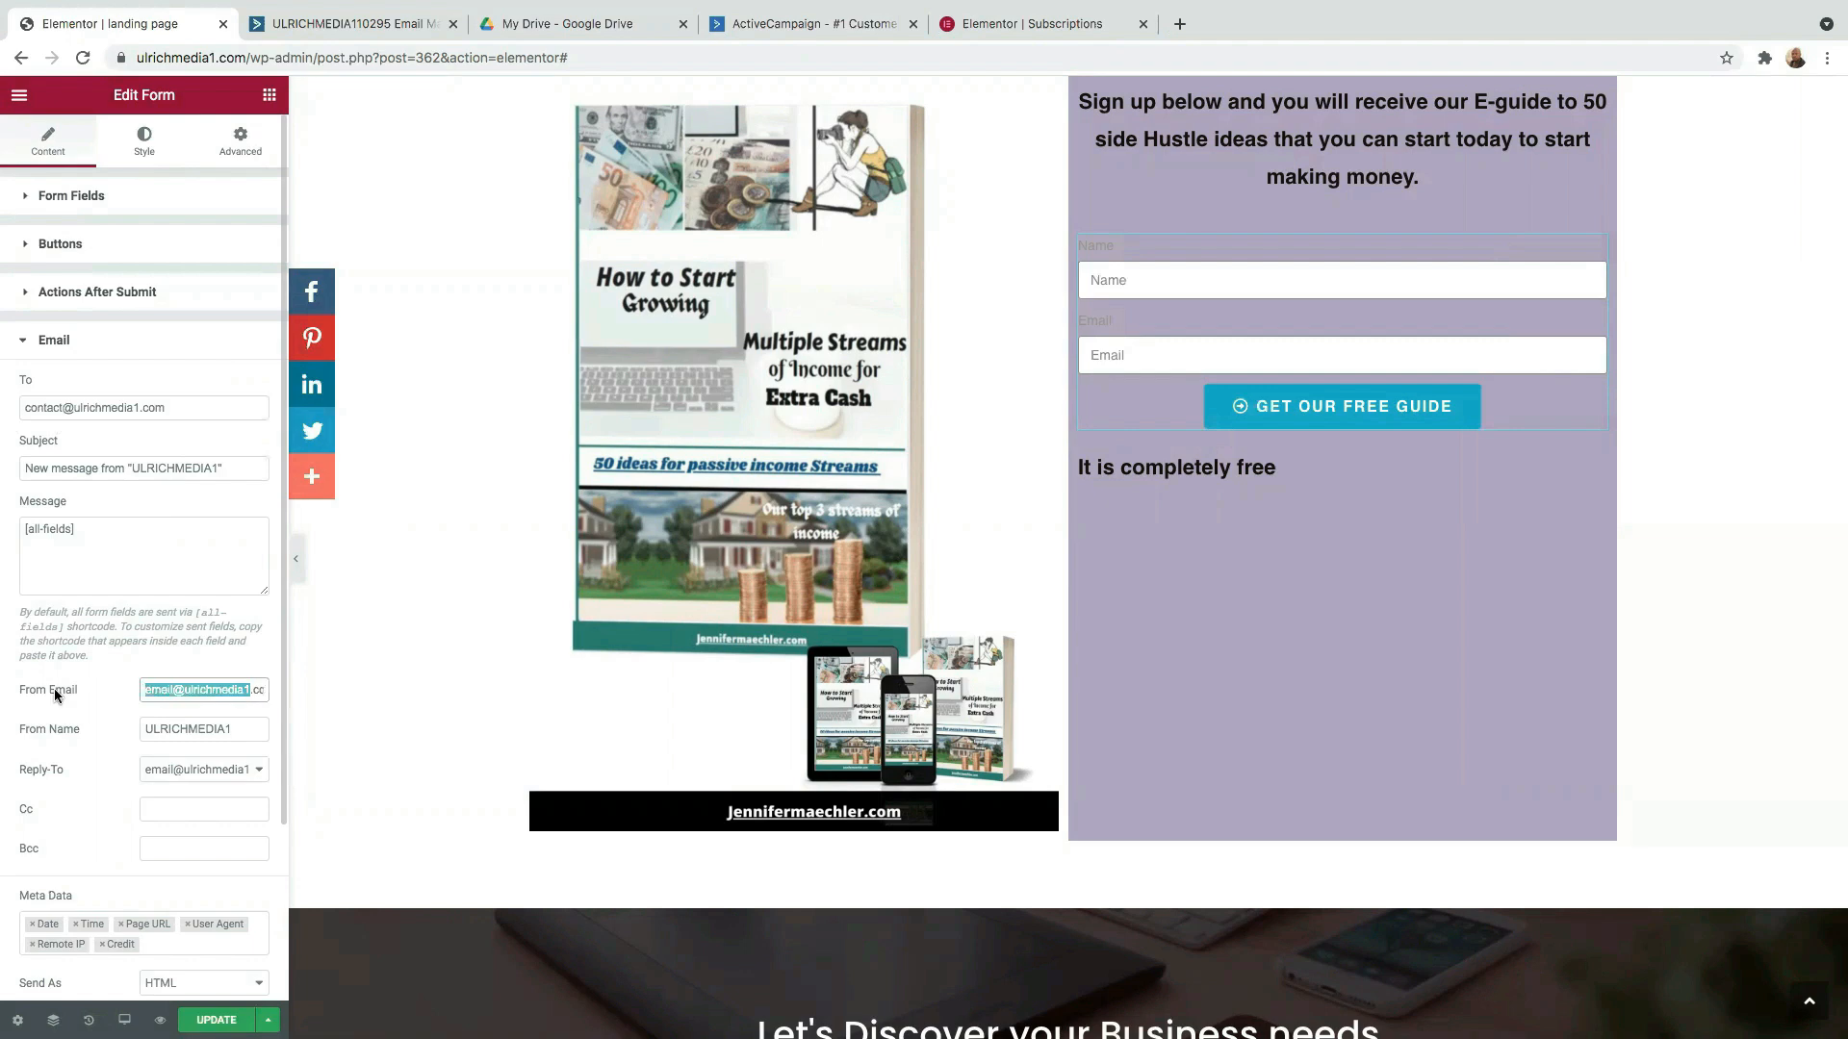
key("BackSpace")
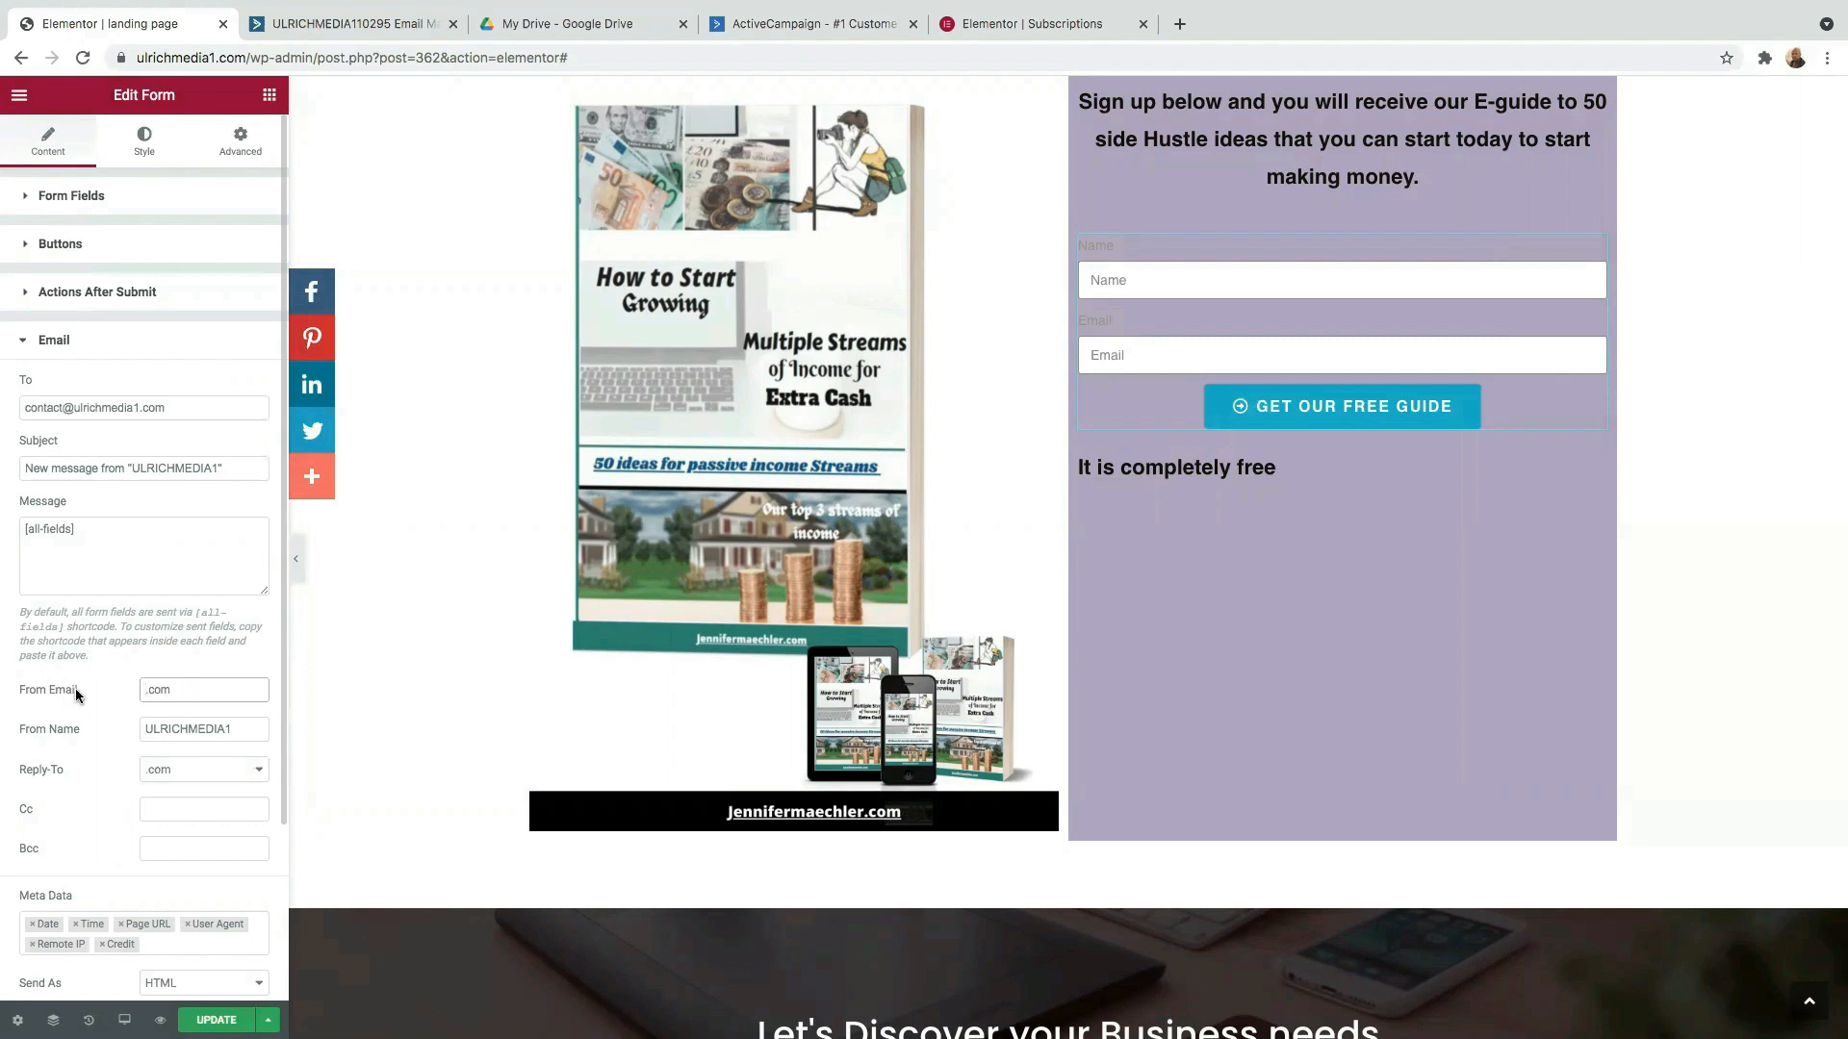
left_click_drag(183, 694, 5, 692)
key("BackSpace")
Copy the notification's recipient address into the From Email field.
left_click_drag(199, 408, 8, 406)
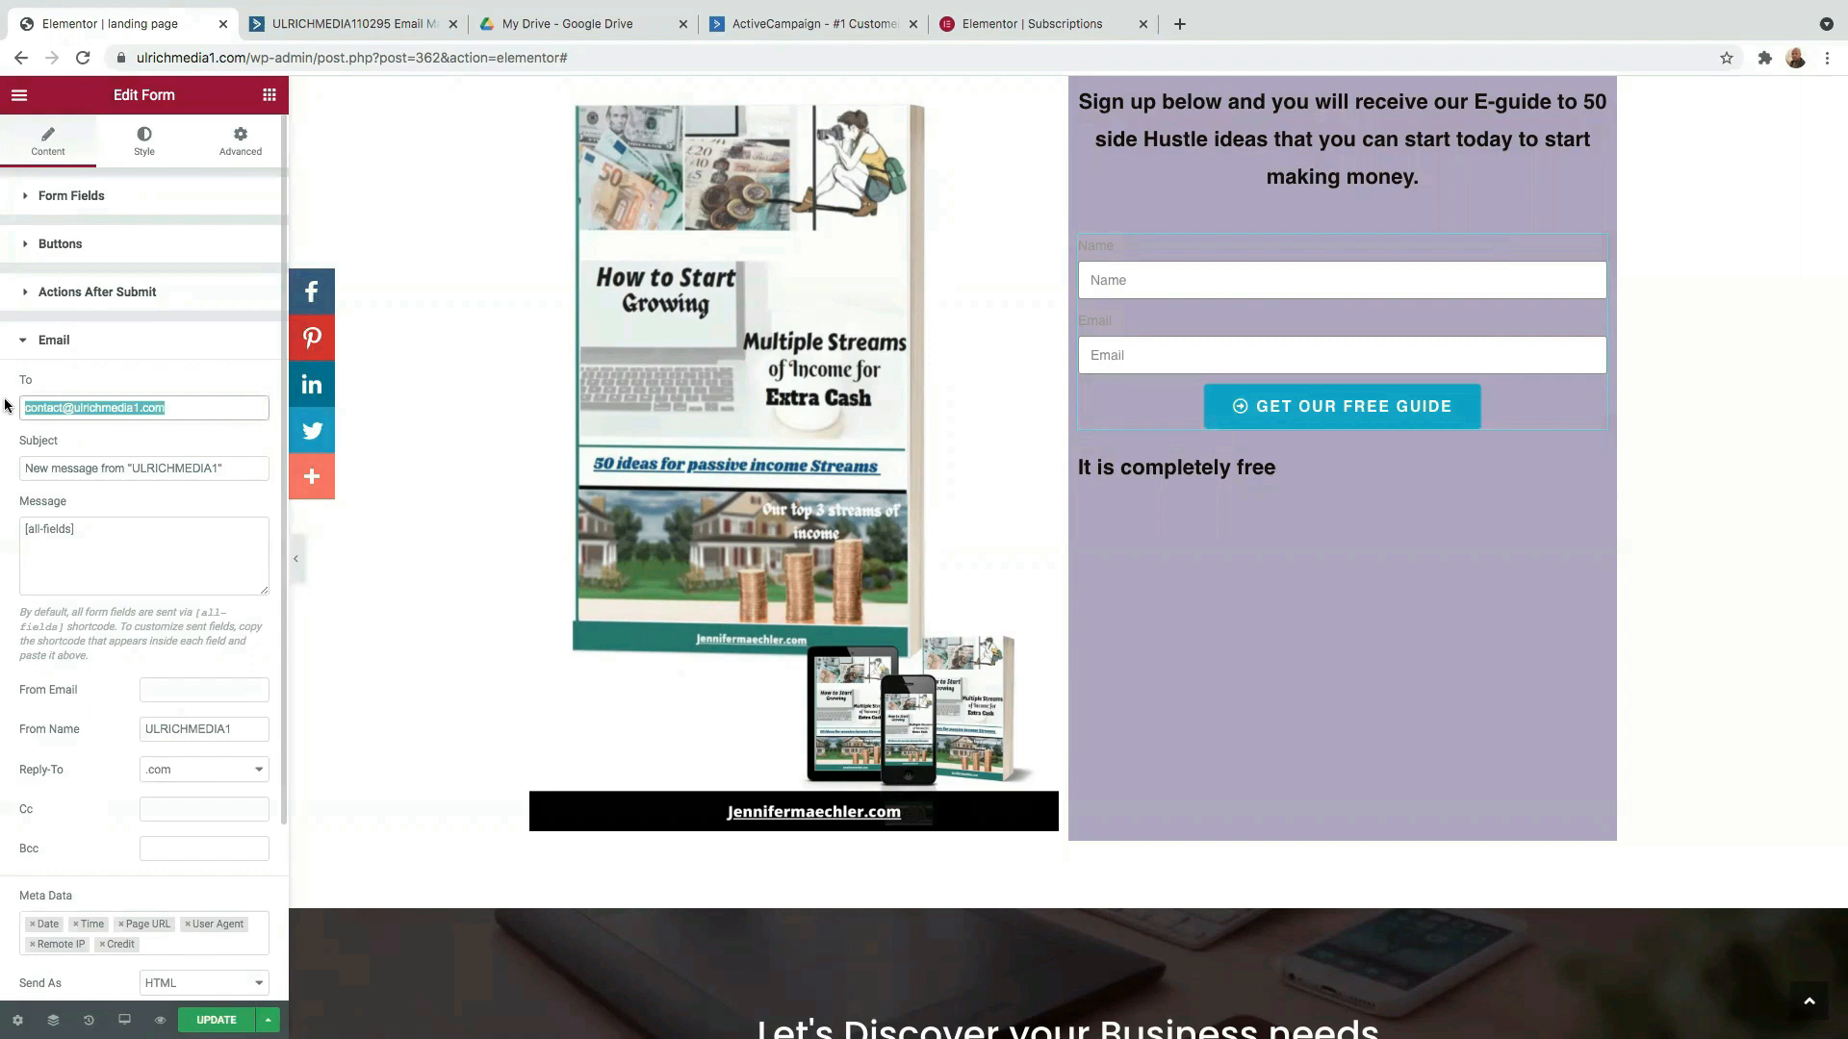
right_click(91, 414)
left_click(152, 553)
left_click(173, 693)
right_click(176, 691)
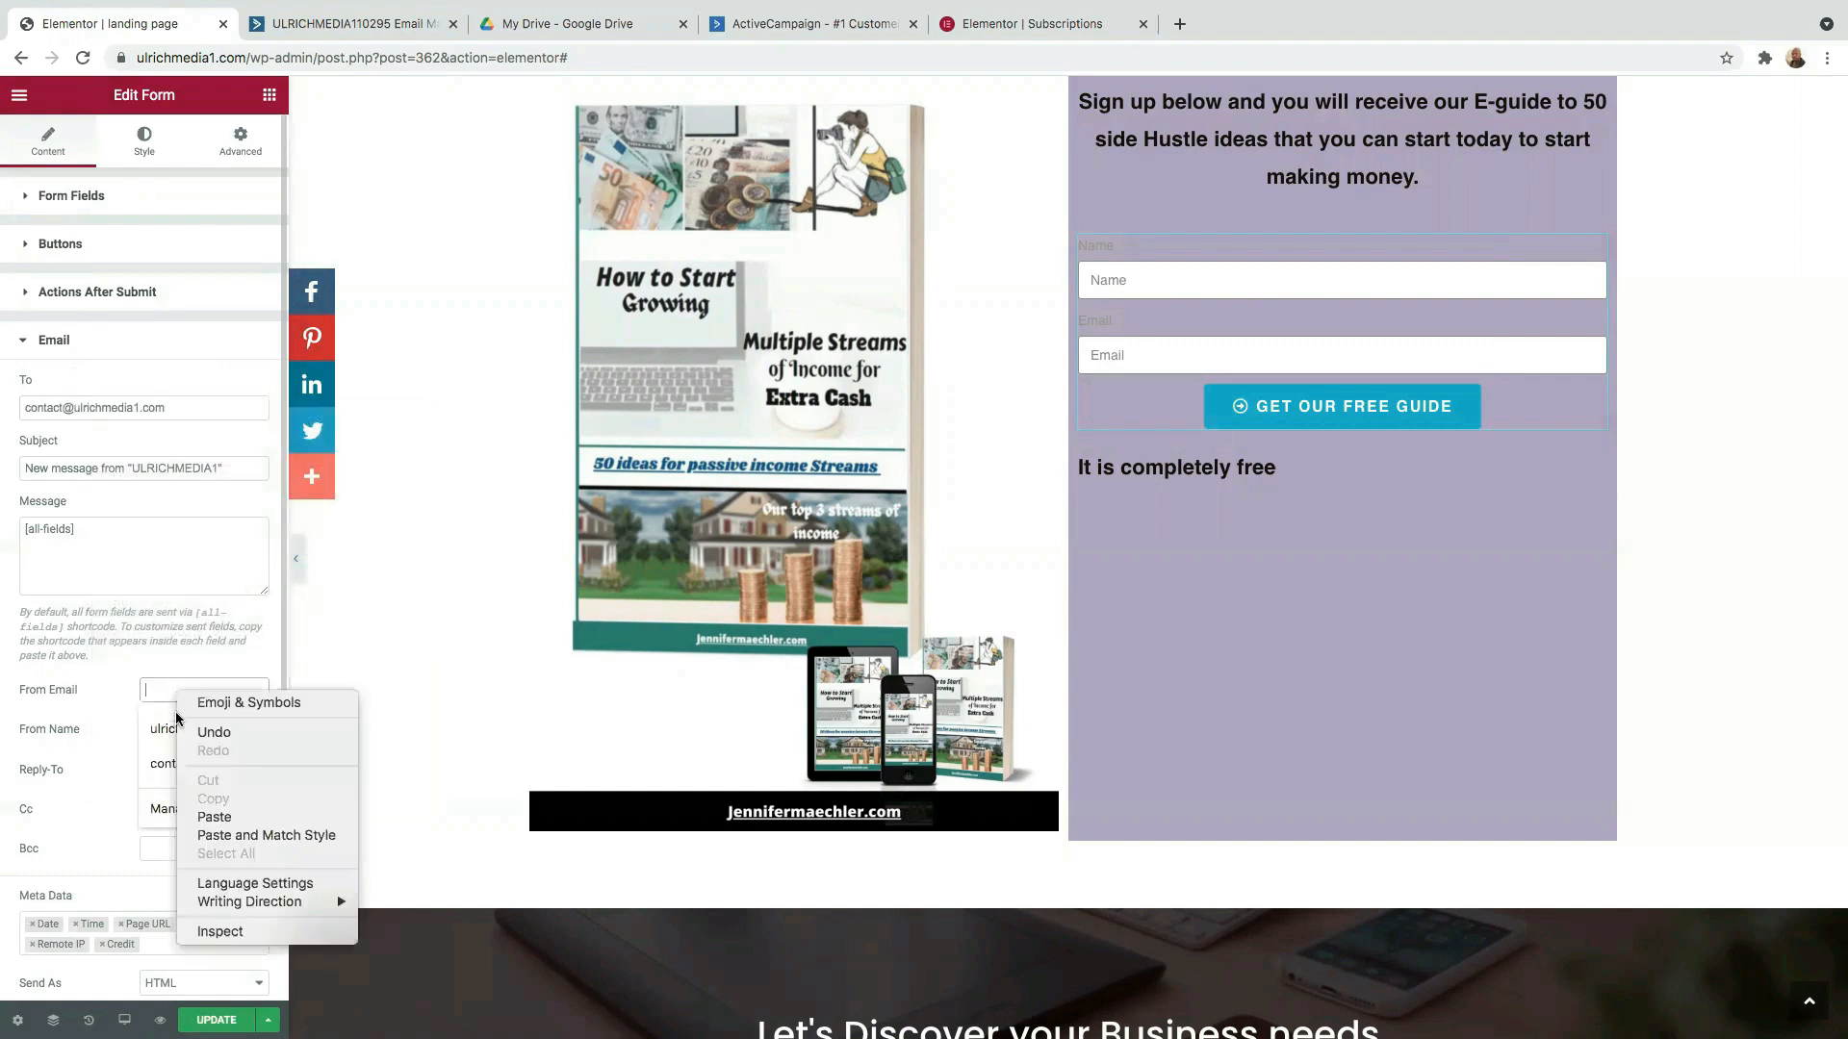
left_click(214, 817)
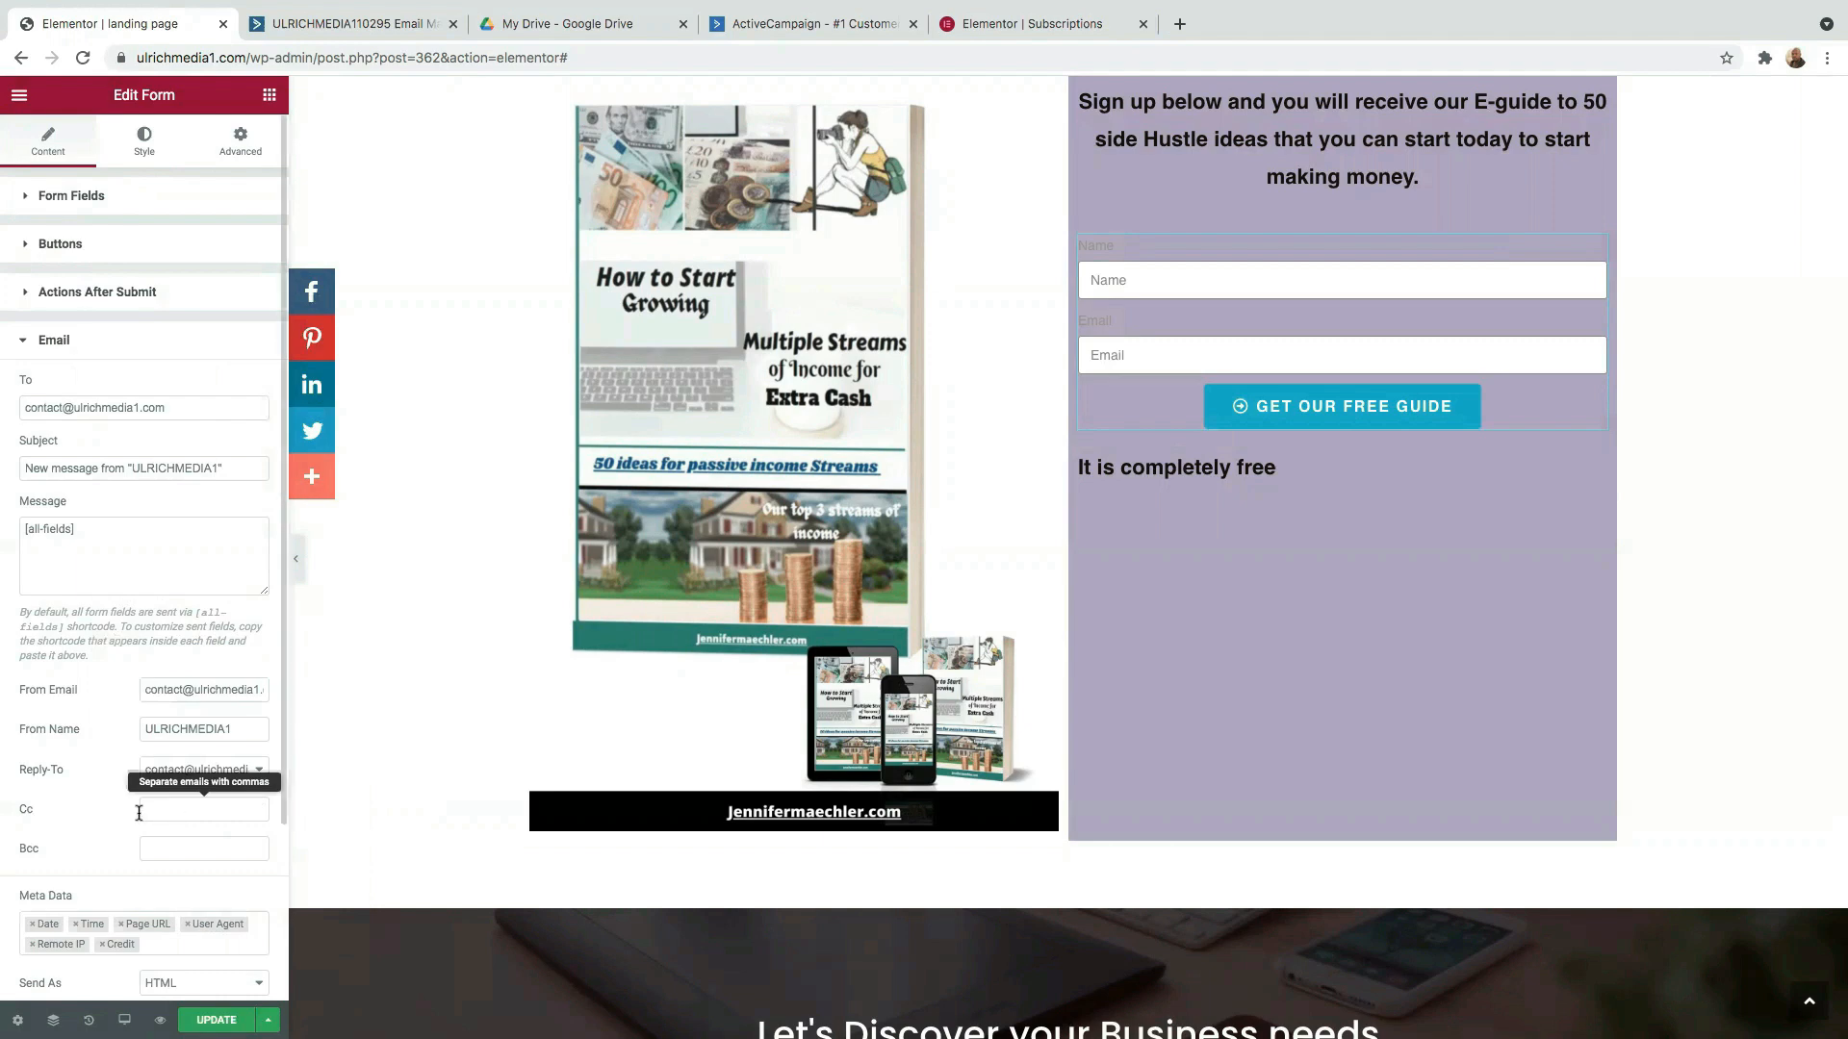
Enable custom messages in the form's additional options.
scroll(136, 813, "down", 3)
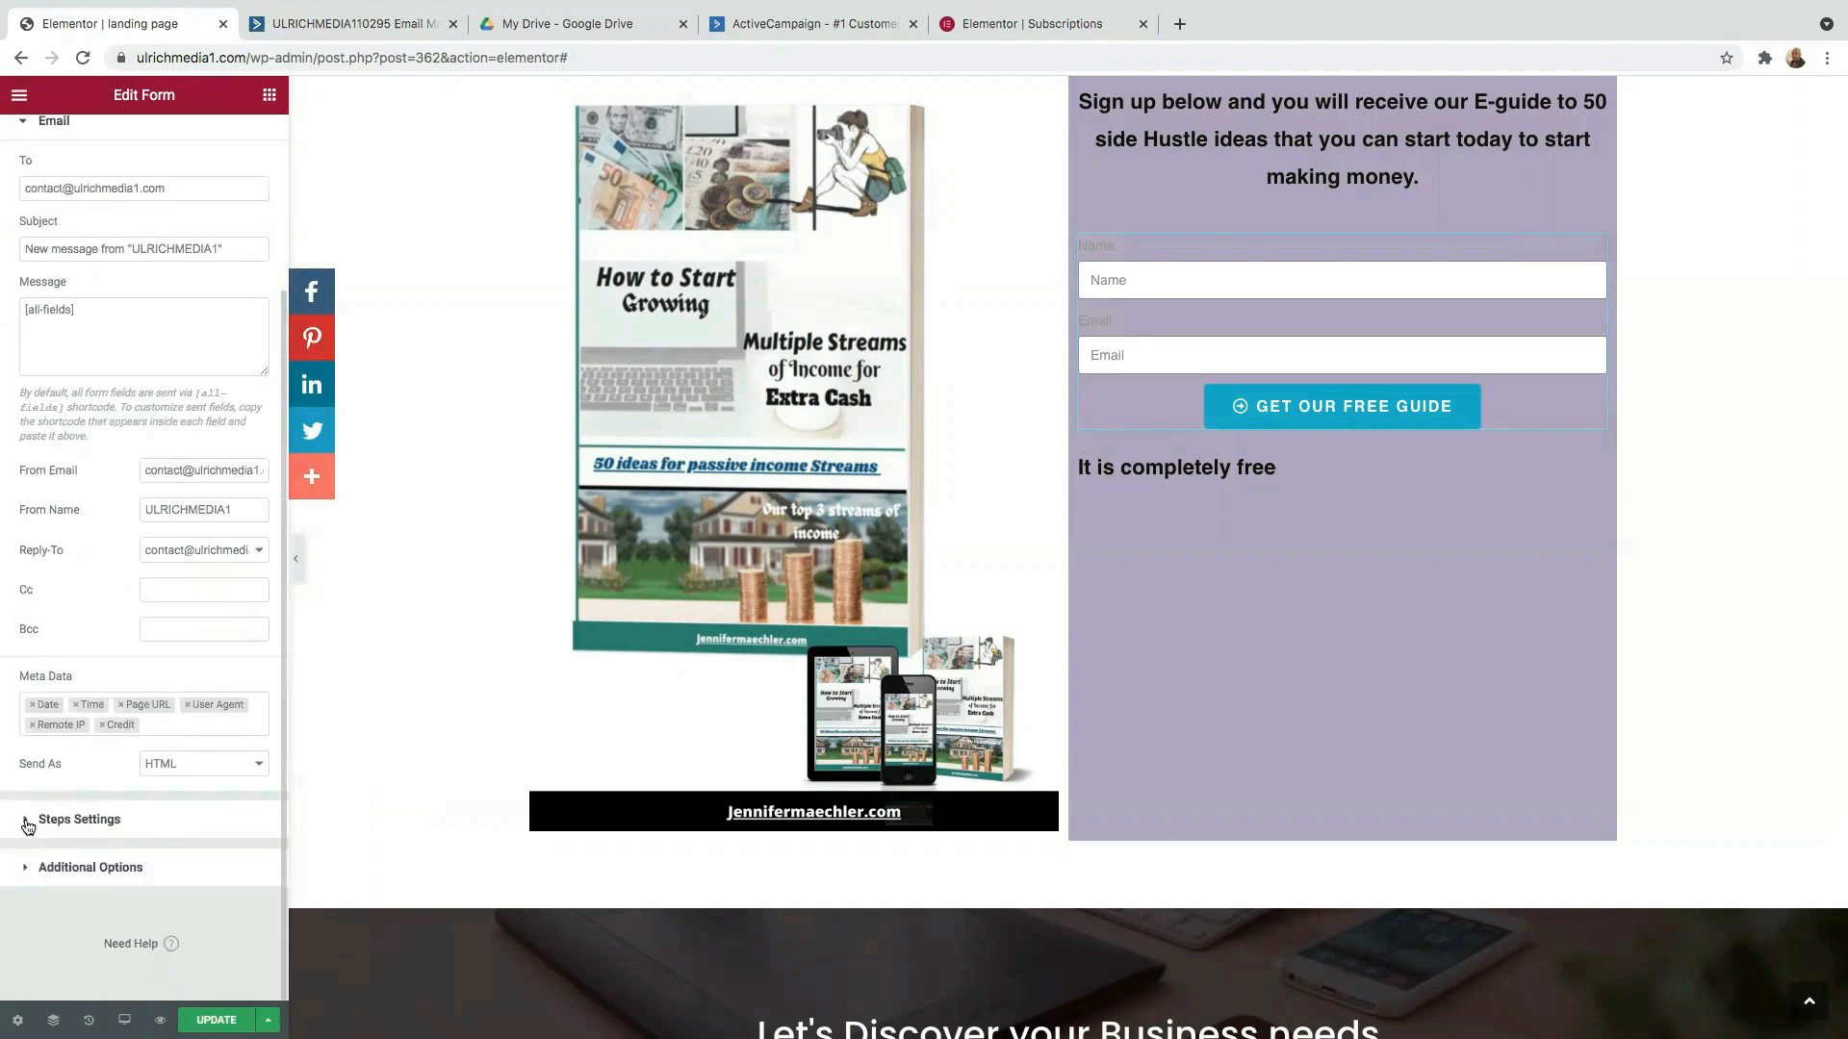
left_click(27, 824)
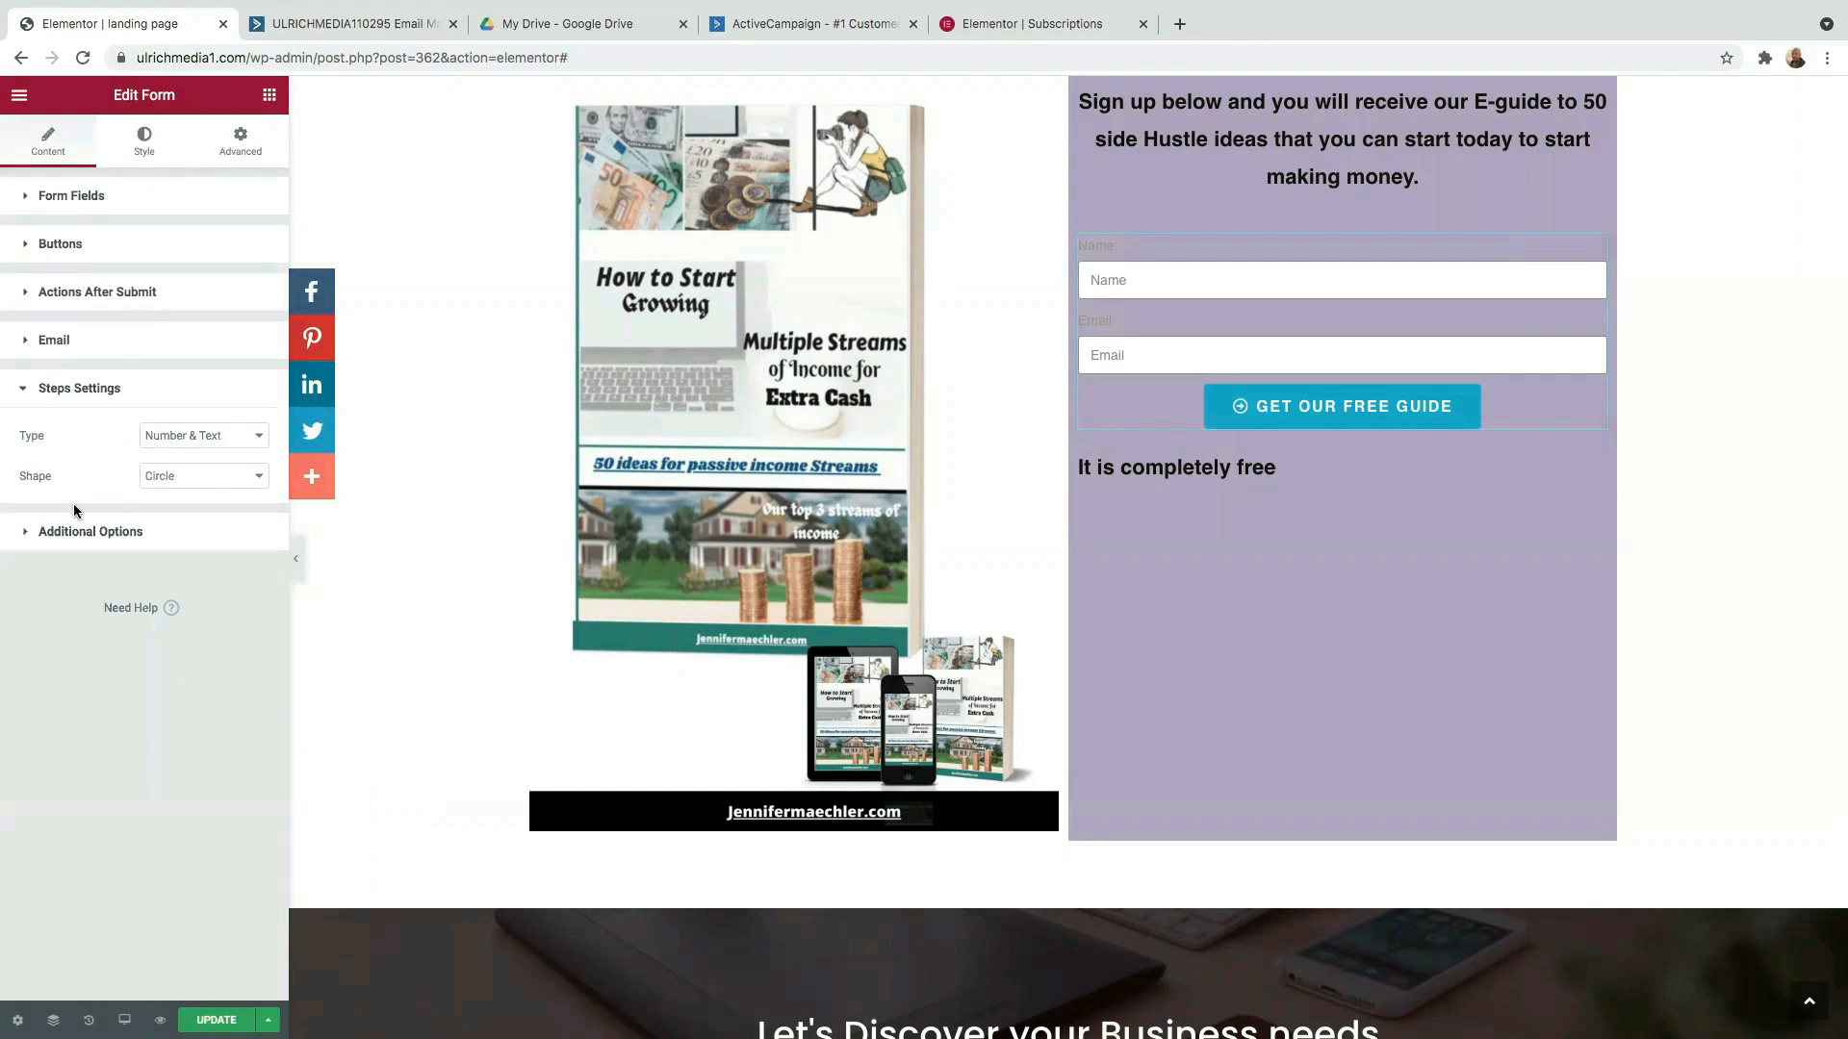
left_click(25, 531)
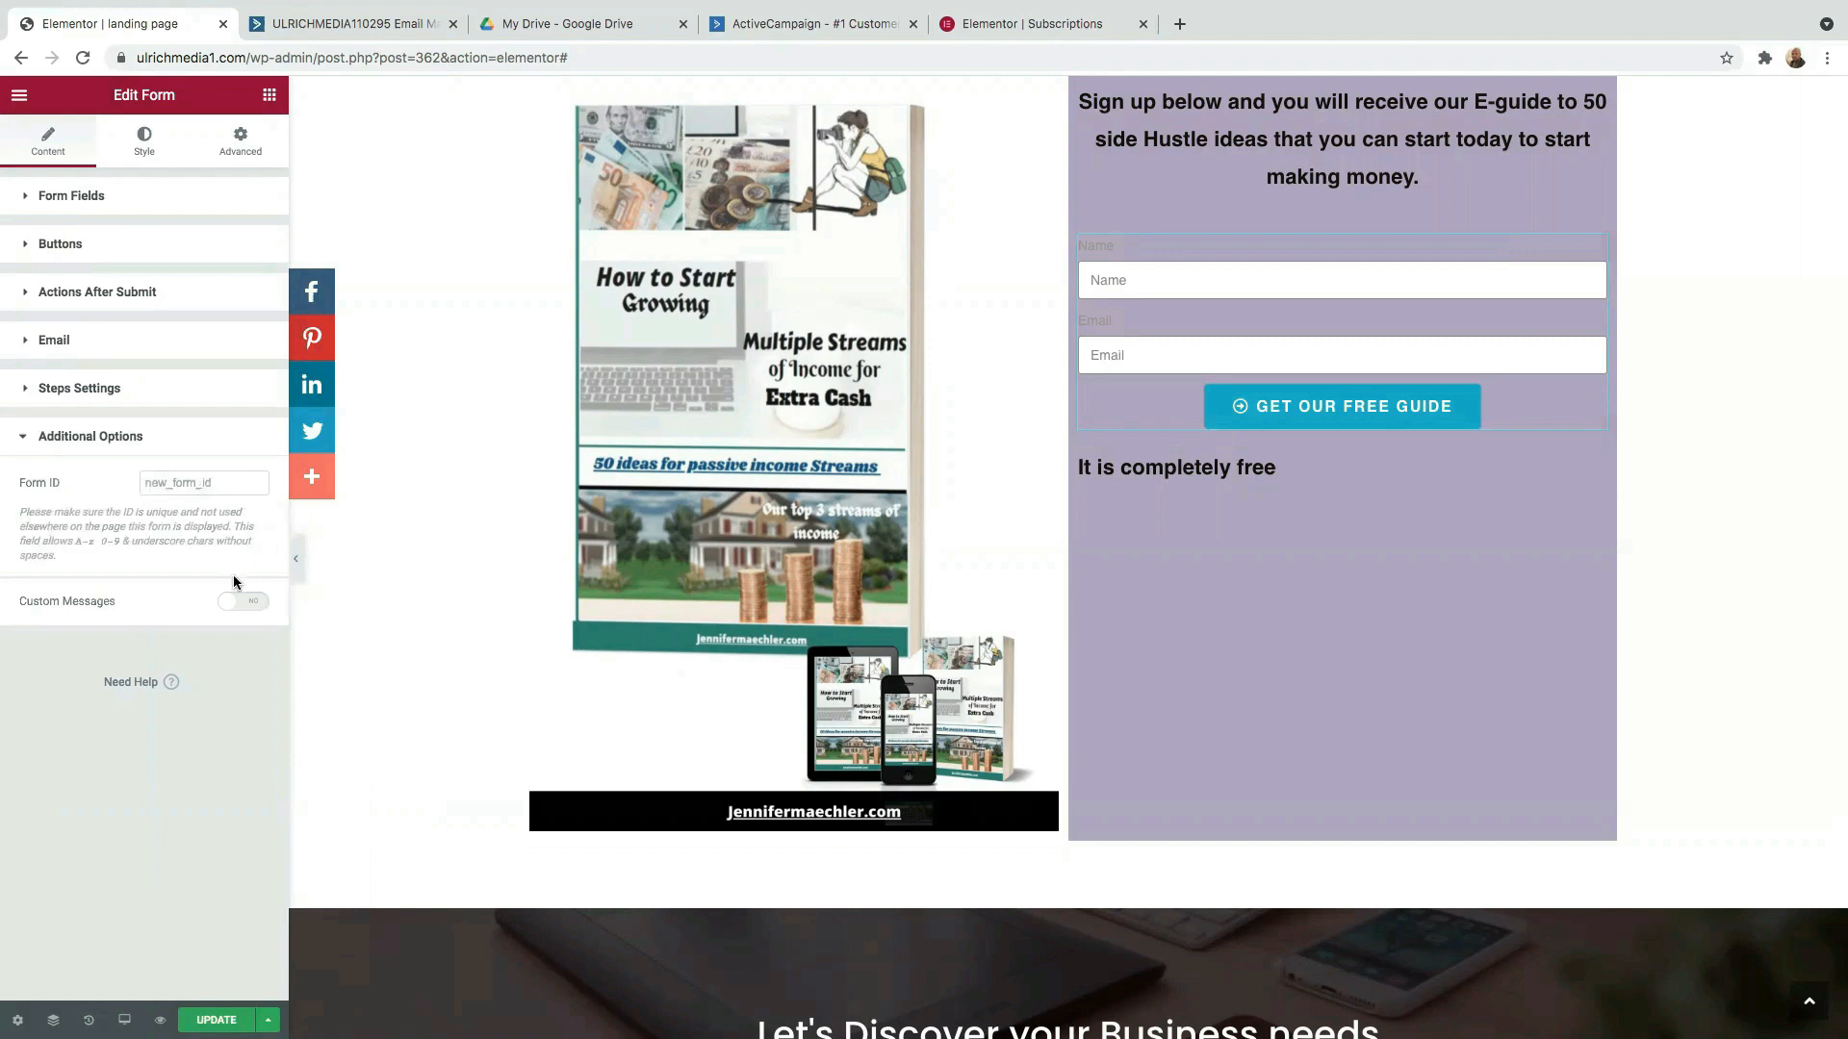
left_click(253, 610)
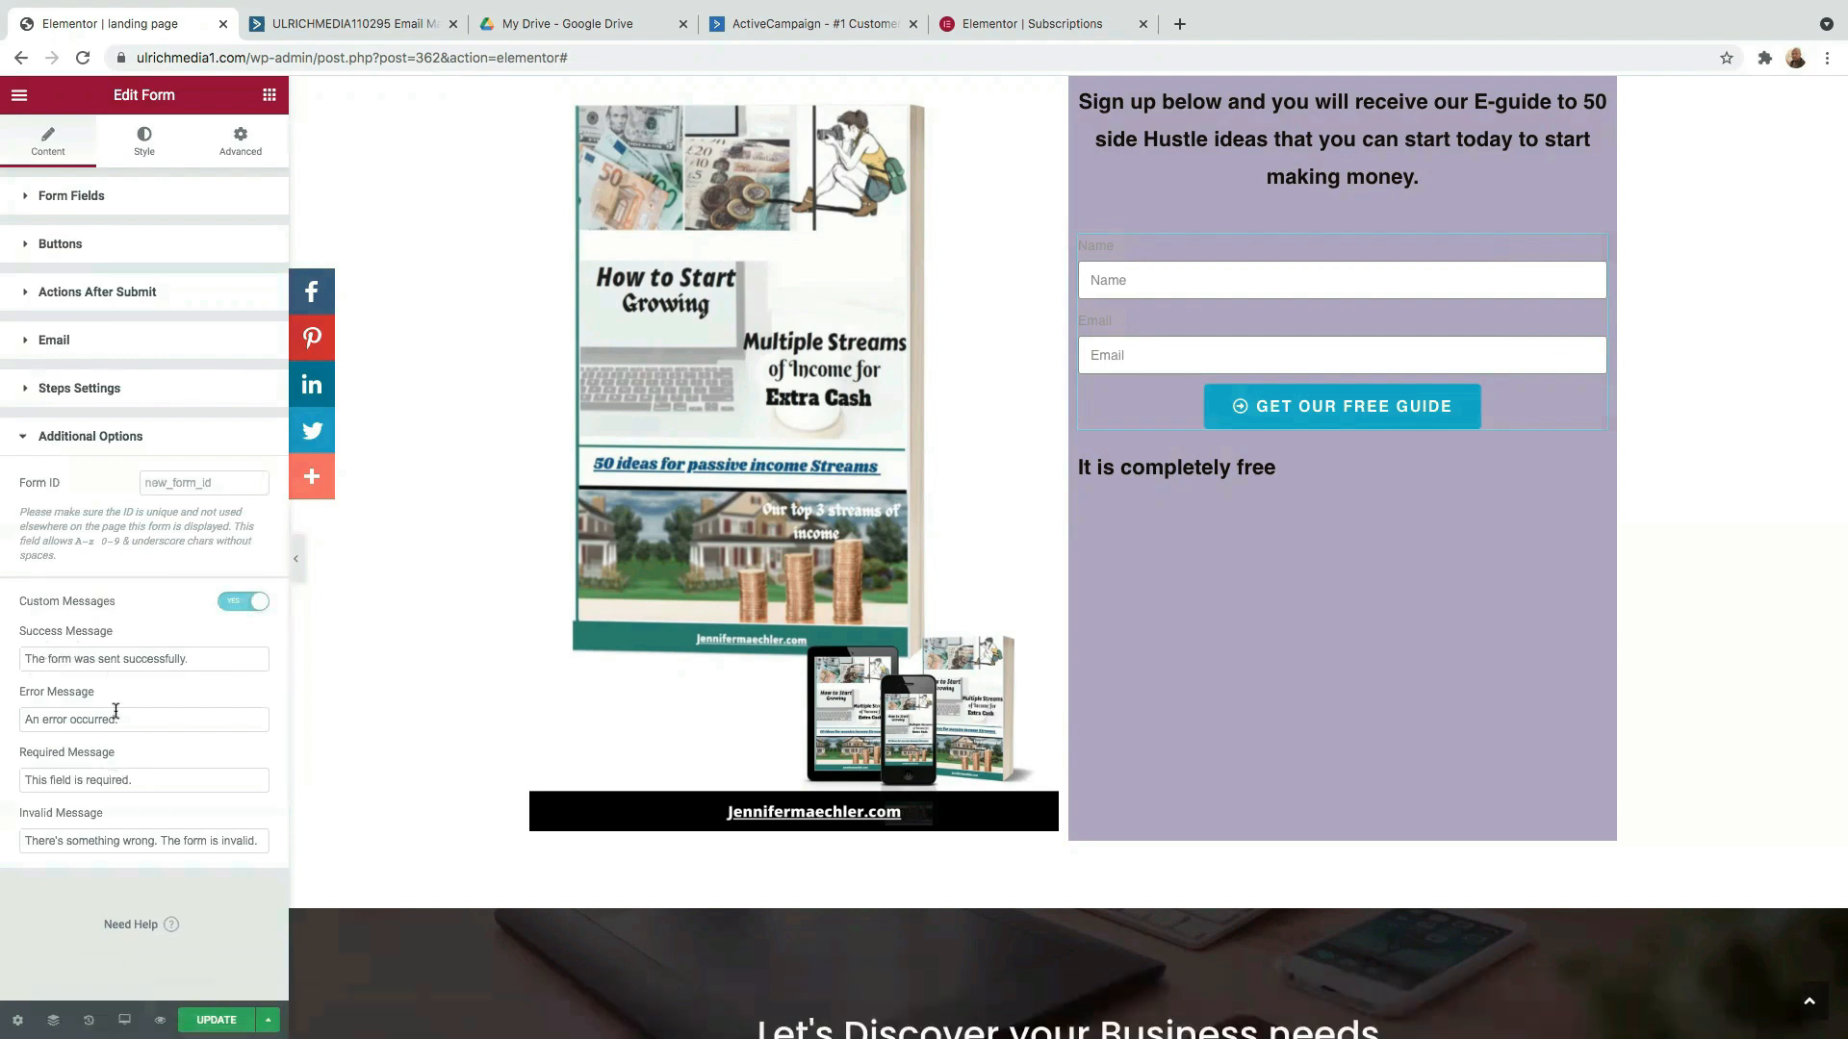
Replace the form's success message with "Your E-guide is in your email, Thank You".
left_click_drag(240, 666, 5, 662)
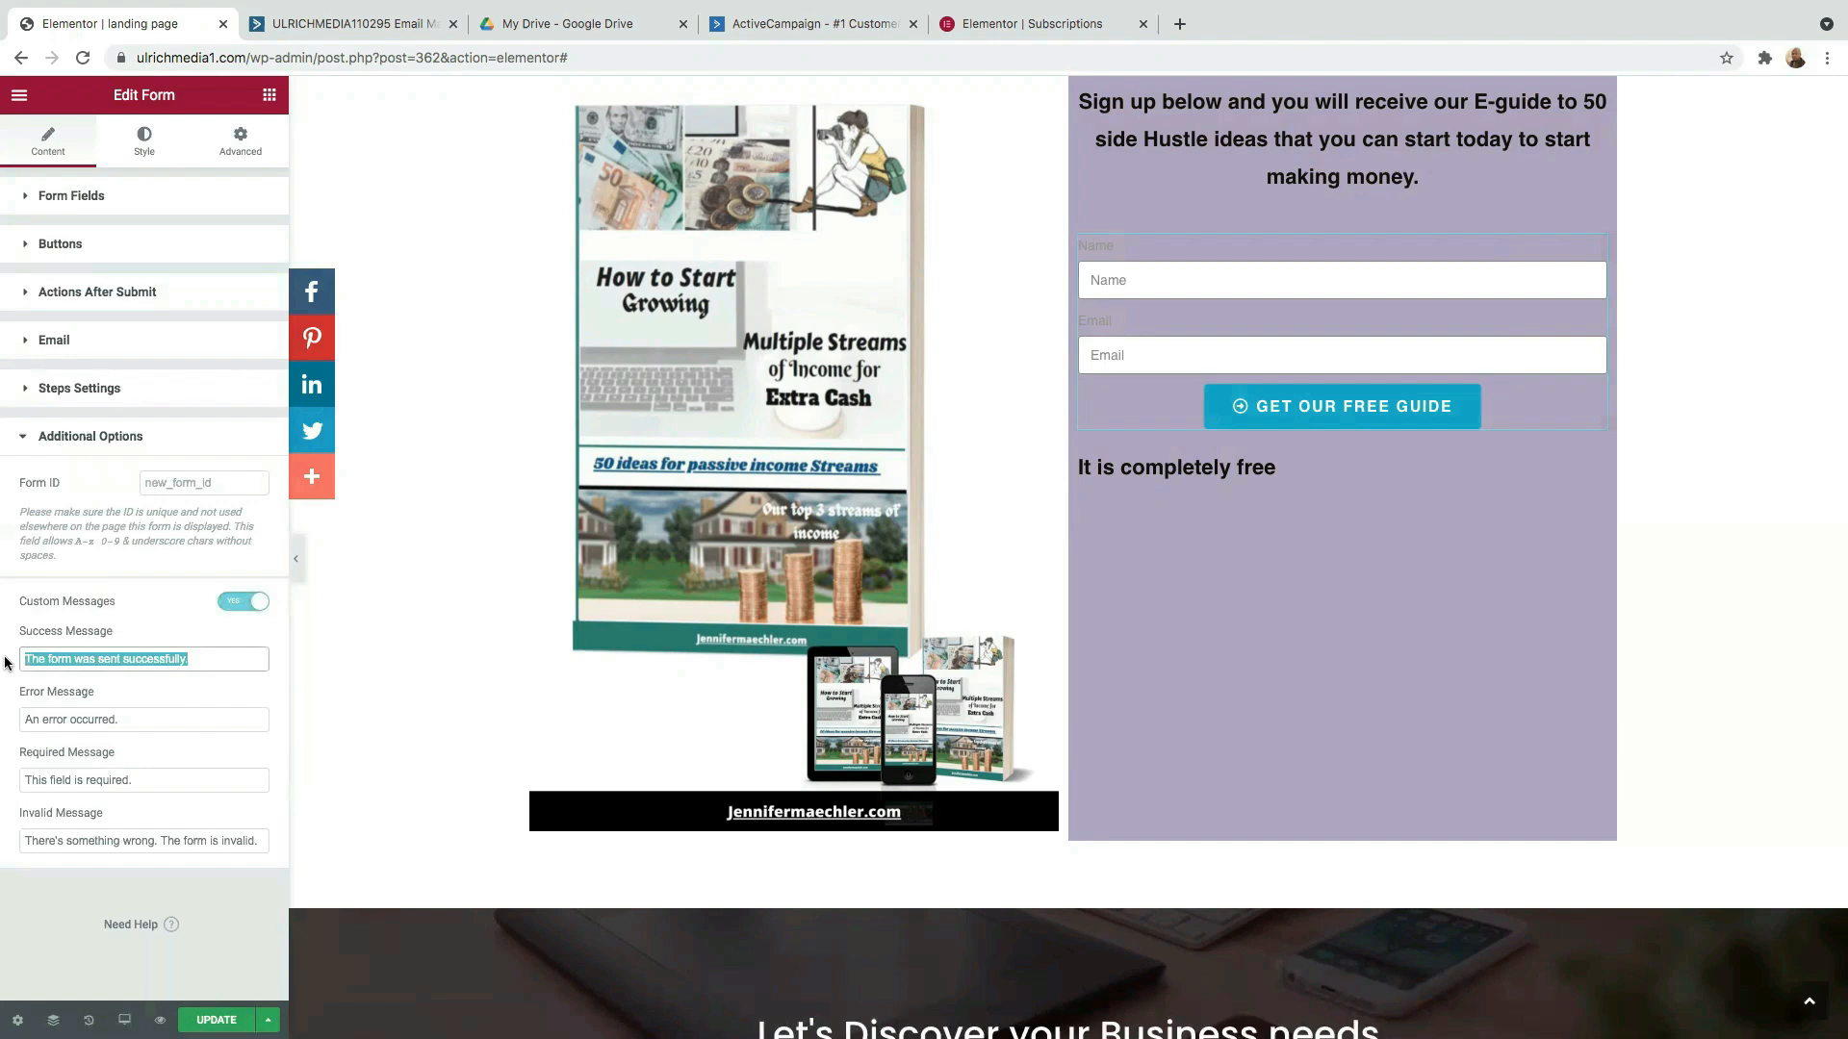
key("BackSpace")
key("super+v")
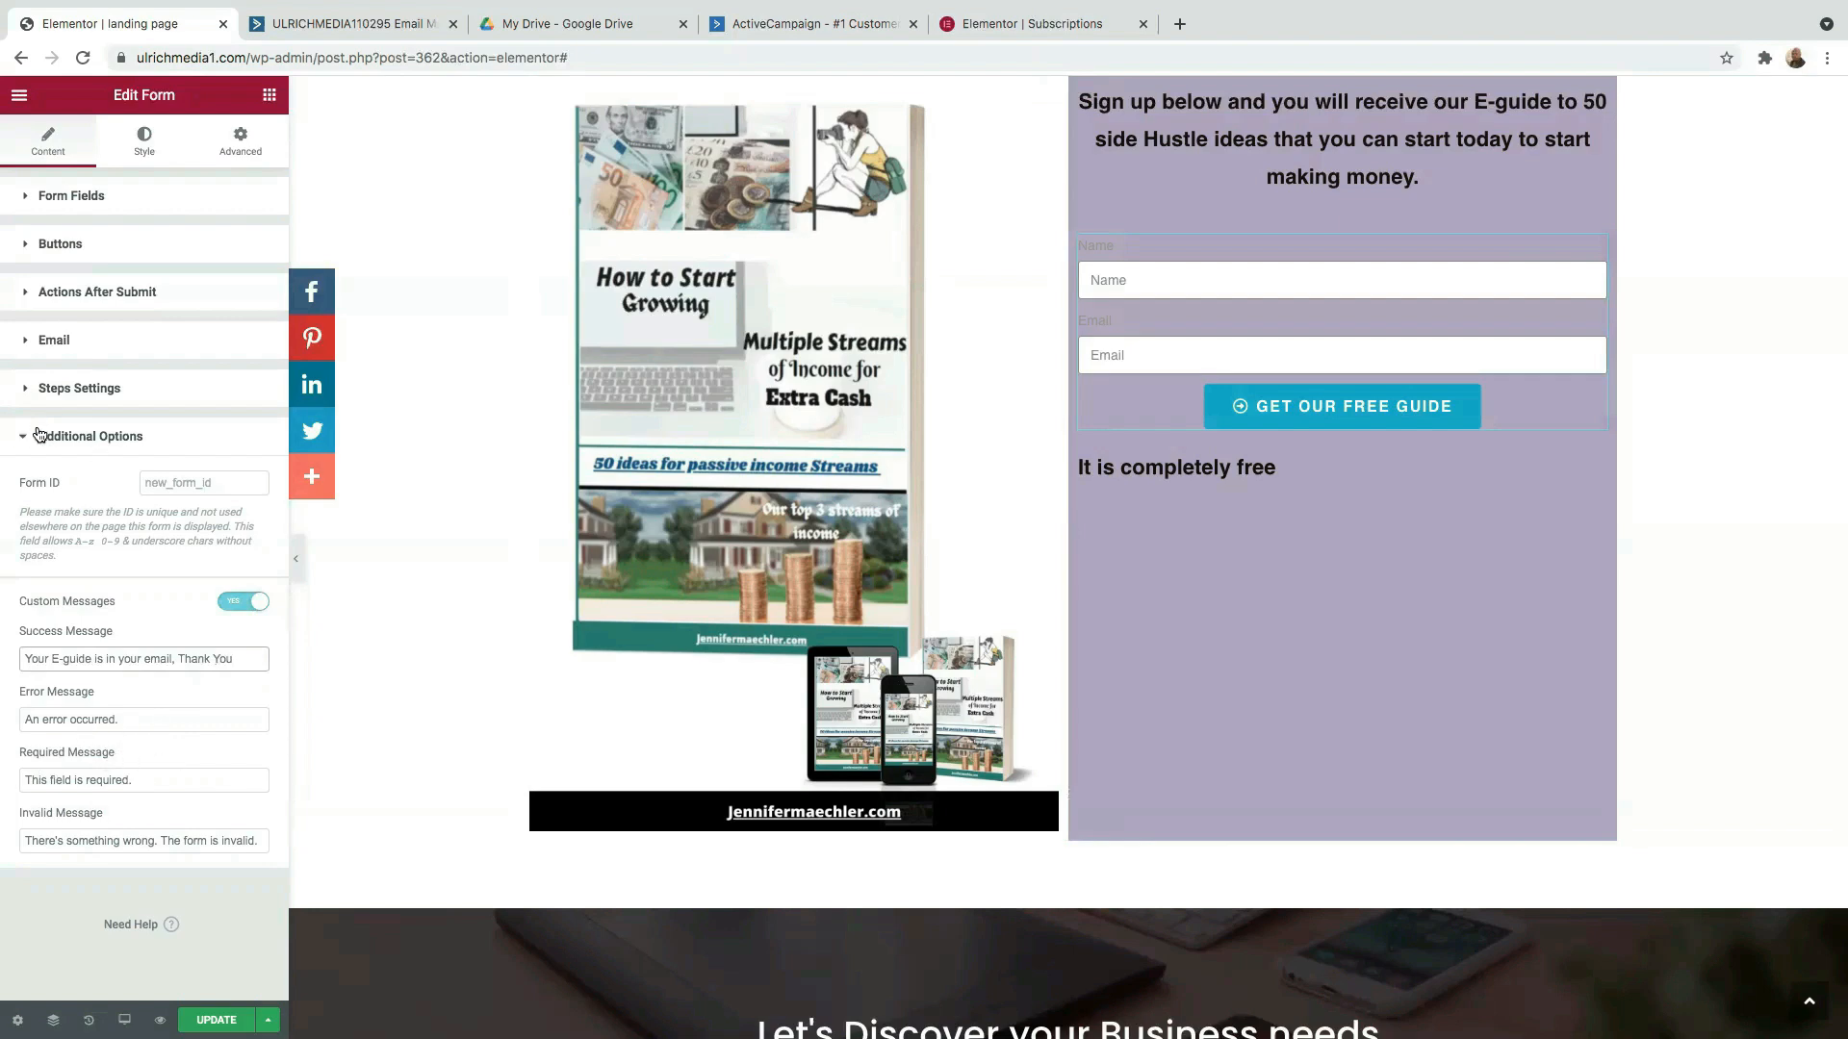
Add ActiveCampaign to the form's actions after submit, alongside Email.
left_click(44, 340)
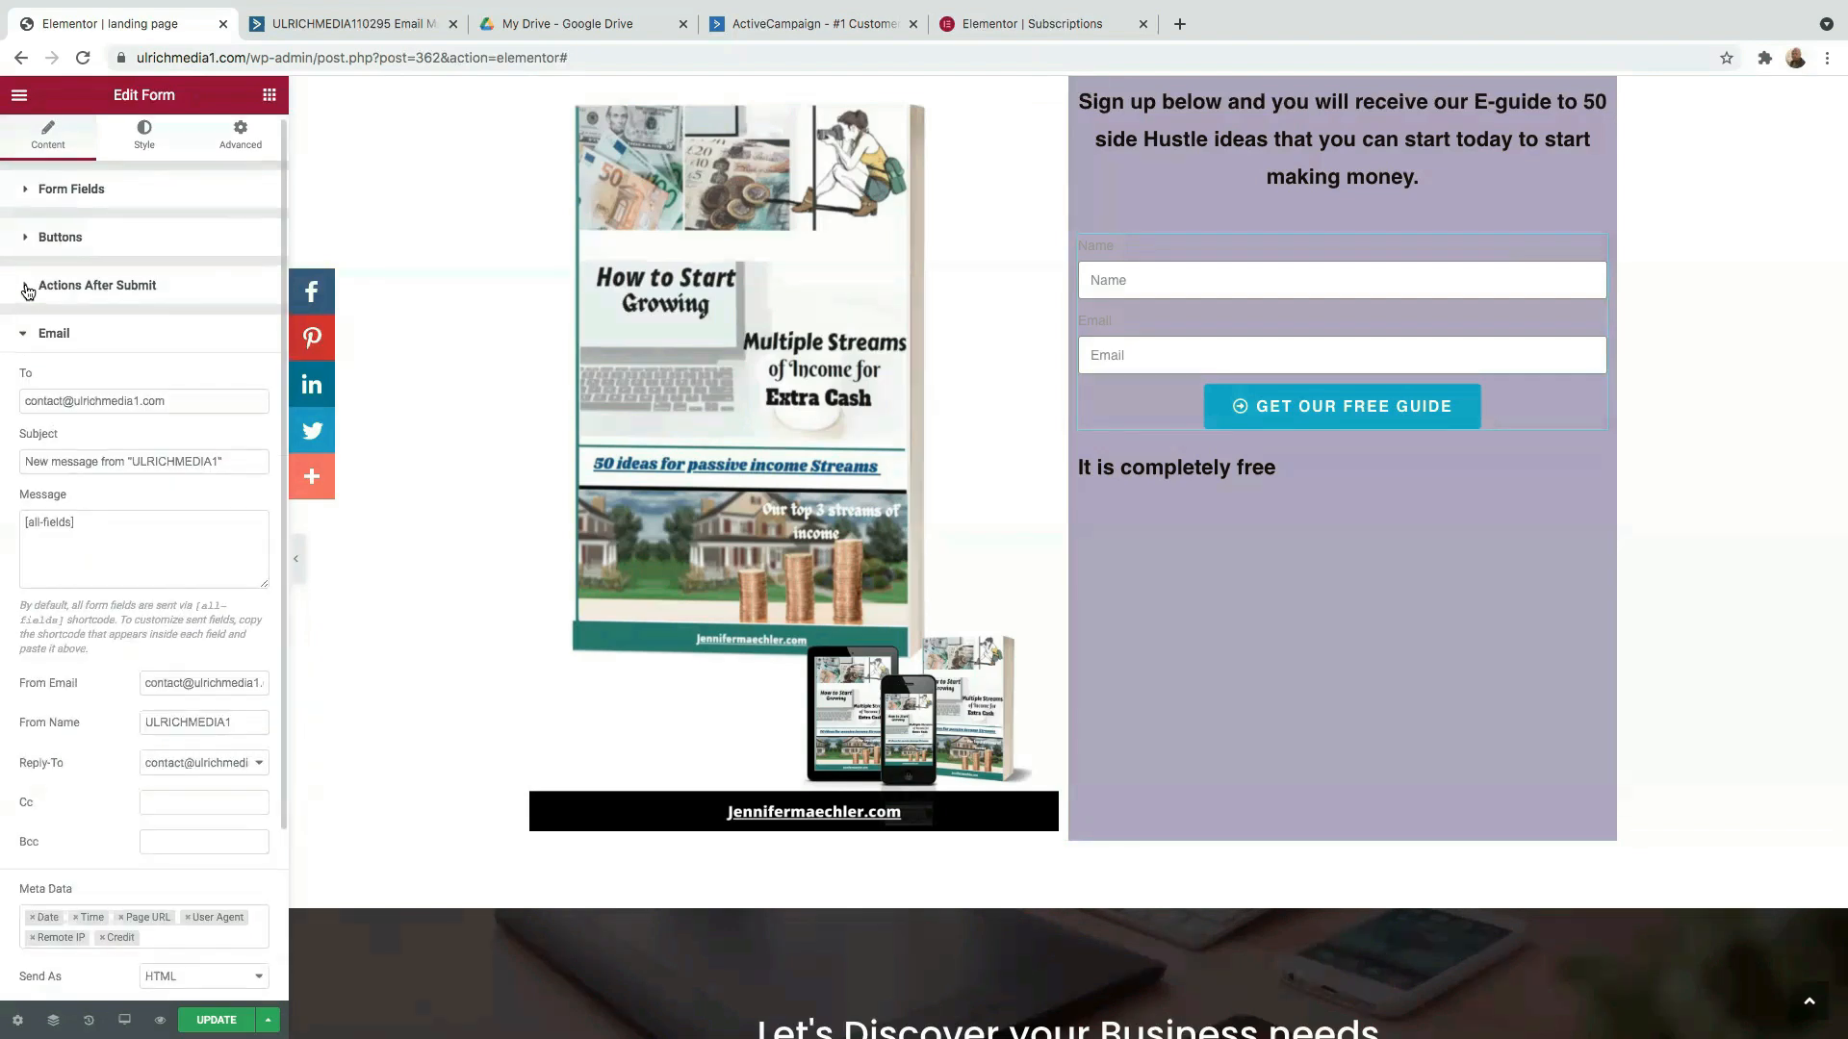
left_click(27, 289)
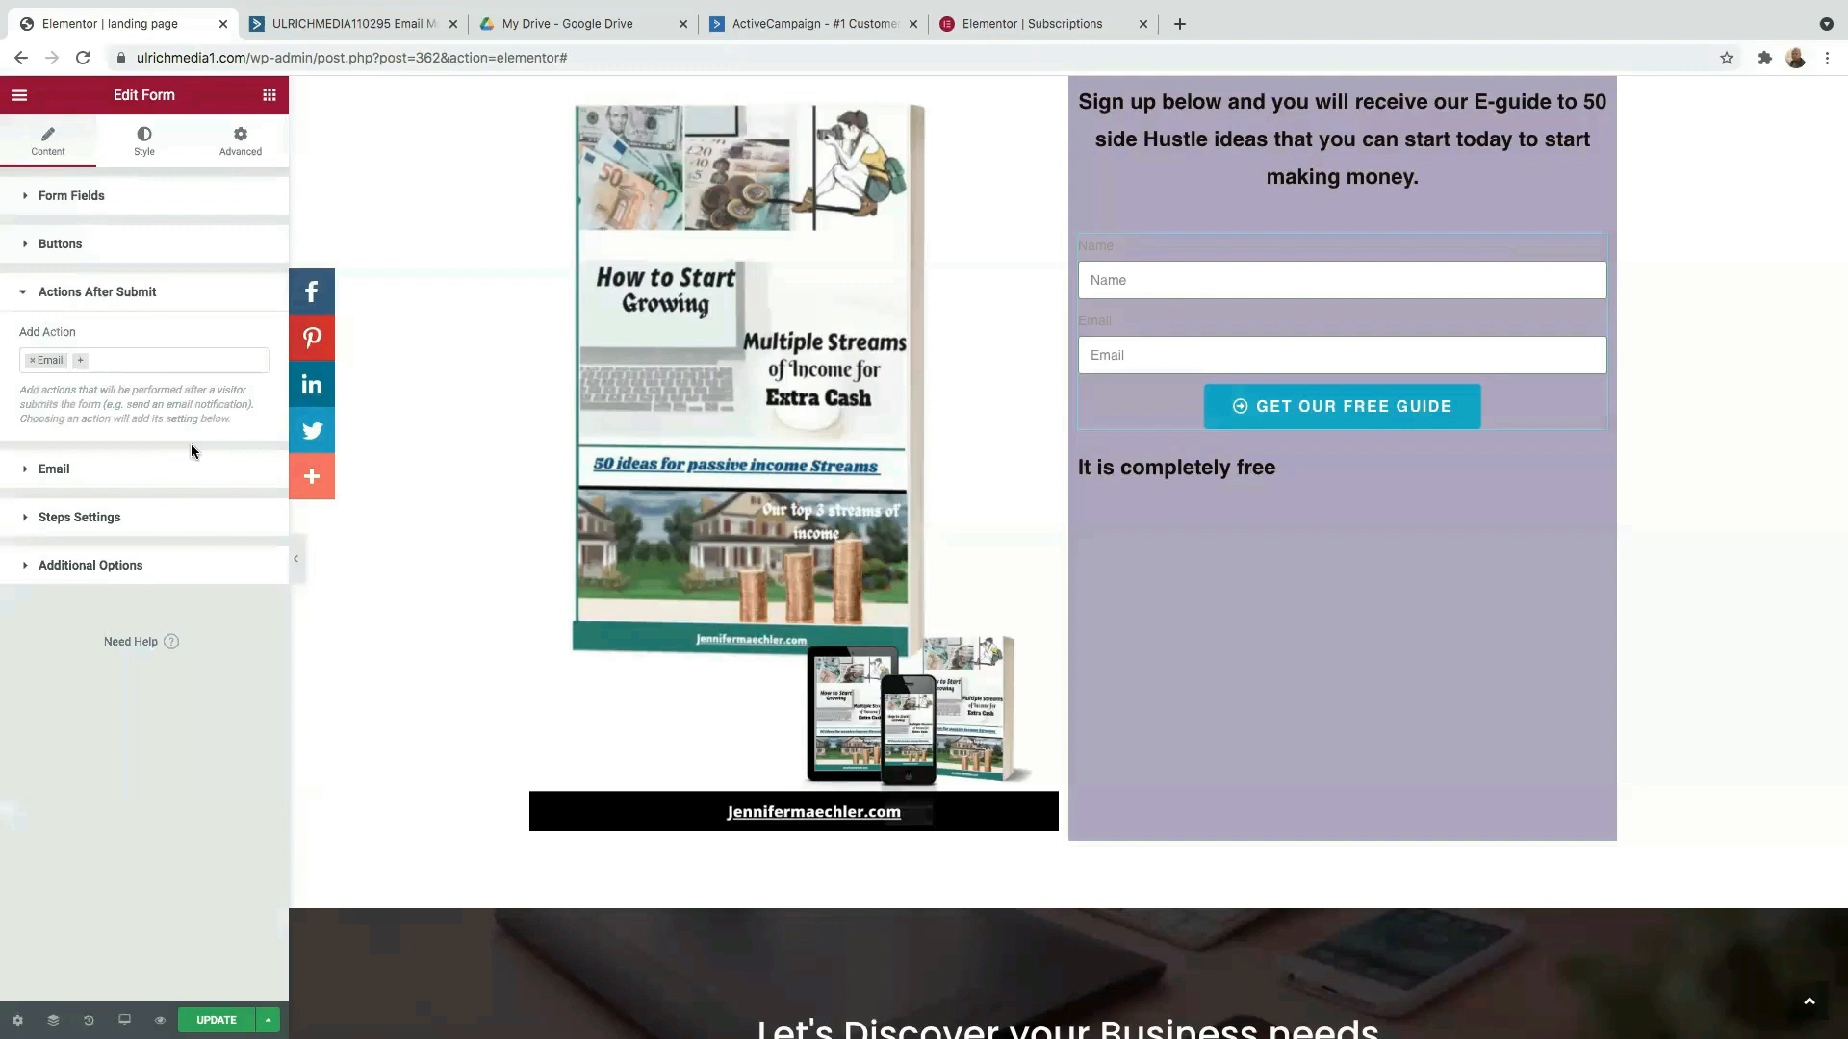
left_click(121, 364)
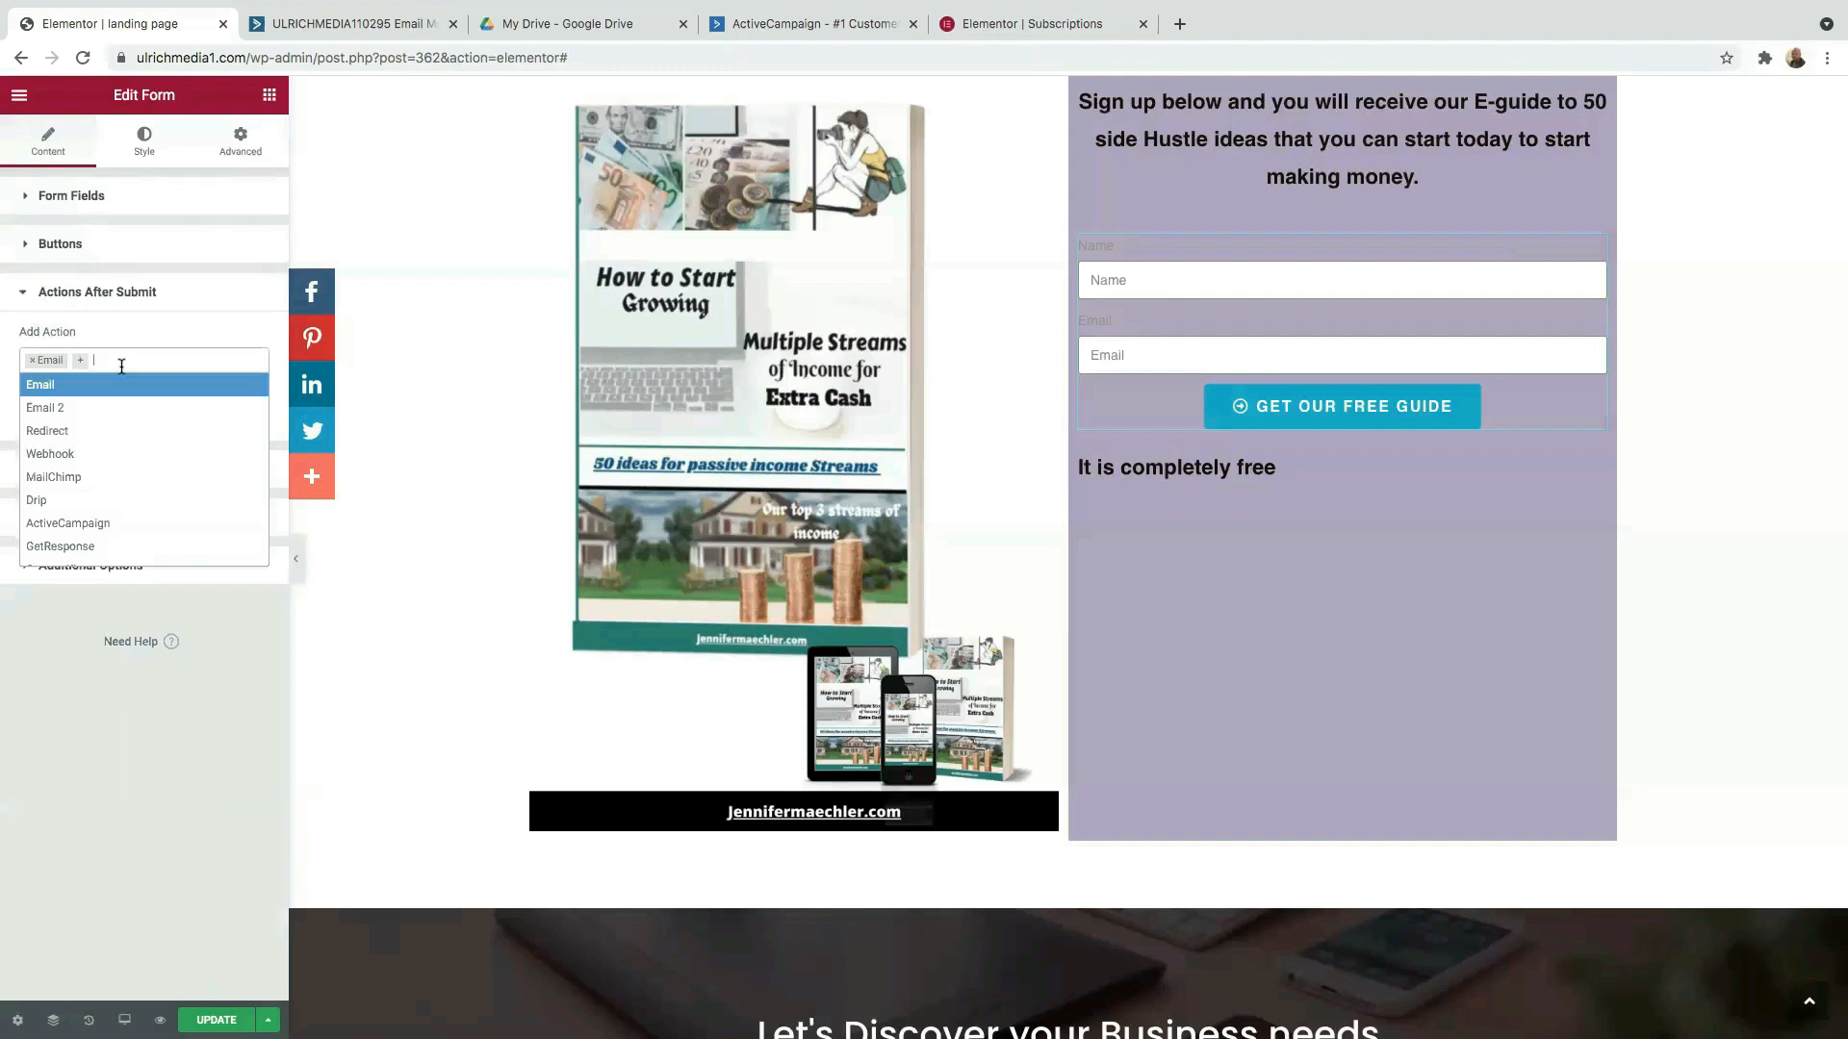
left_click(96, 522)
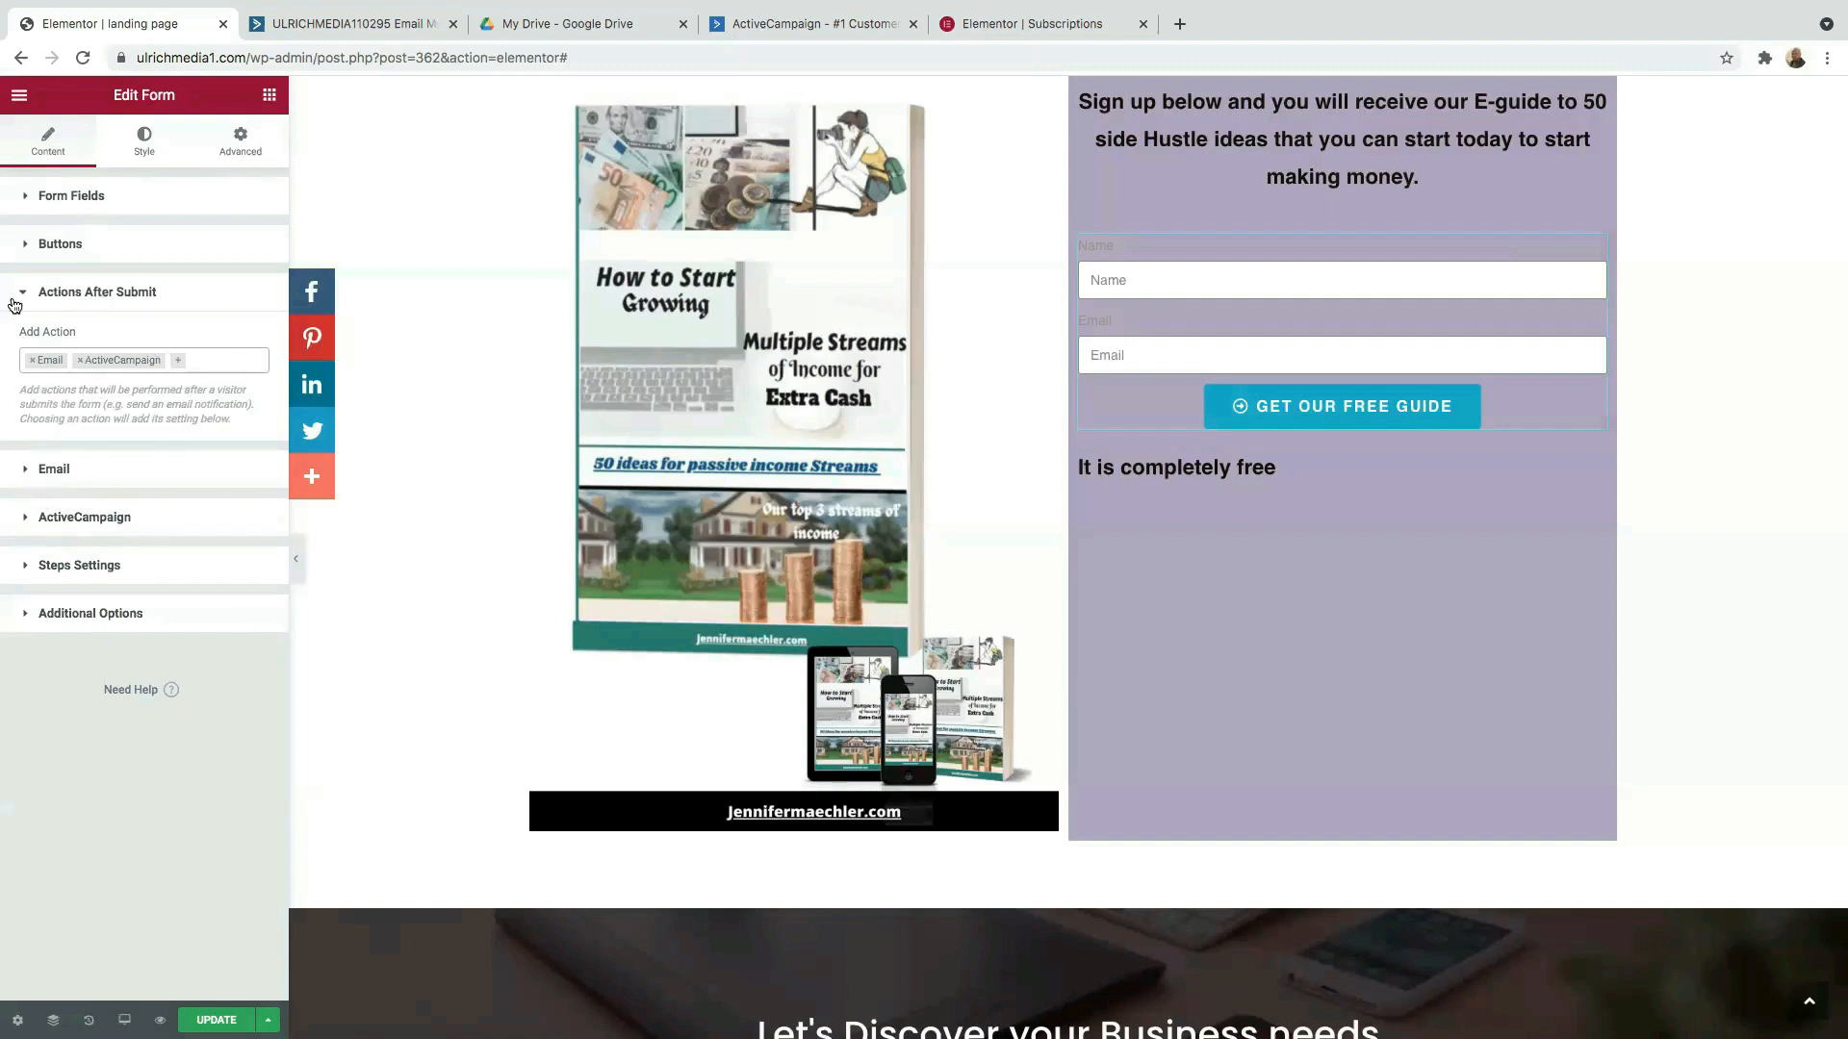
Keep the Default API key in the form's ActiveCampaign settings and choose the My LEAD Magnet list.
left_click(28, 471)
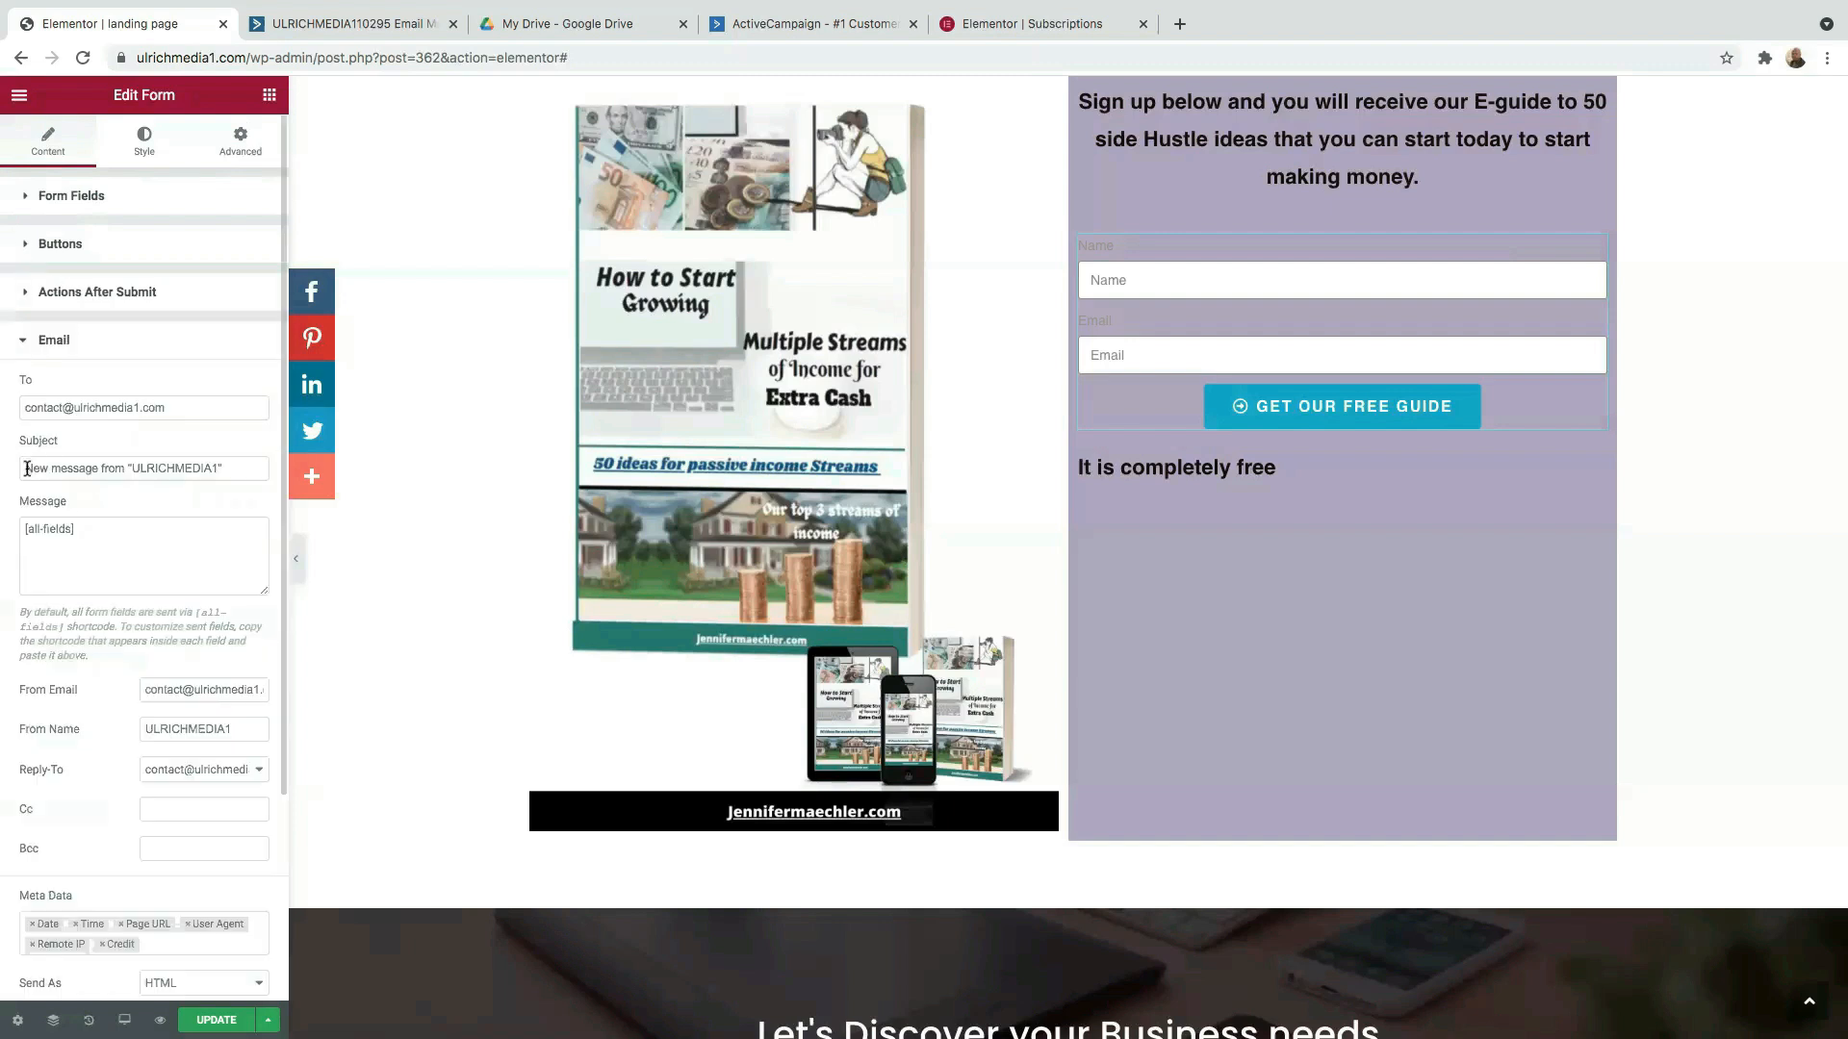
scroll(160, 582, "down", 3)
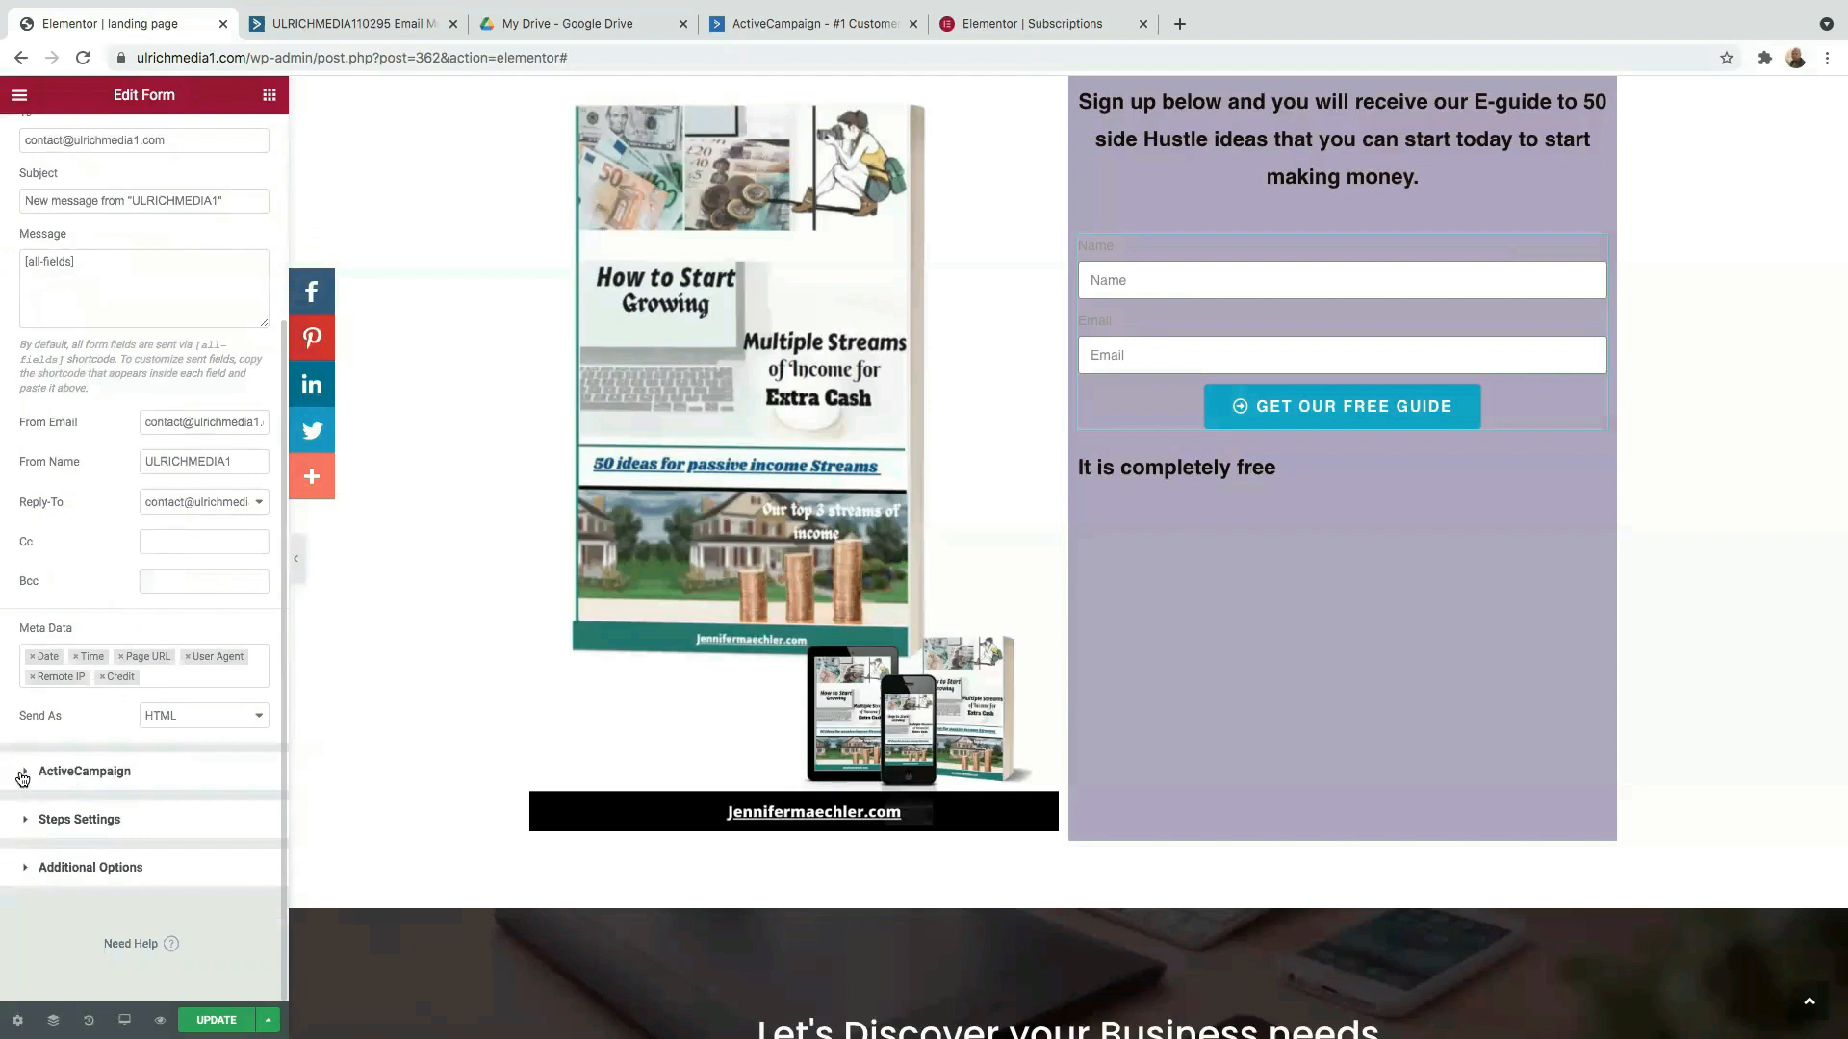
left_click(22, 778)
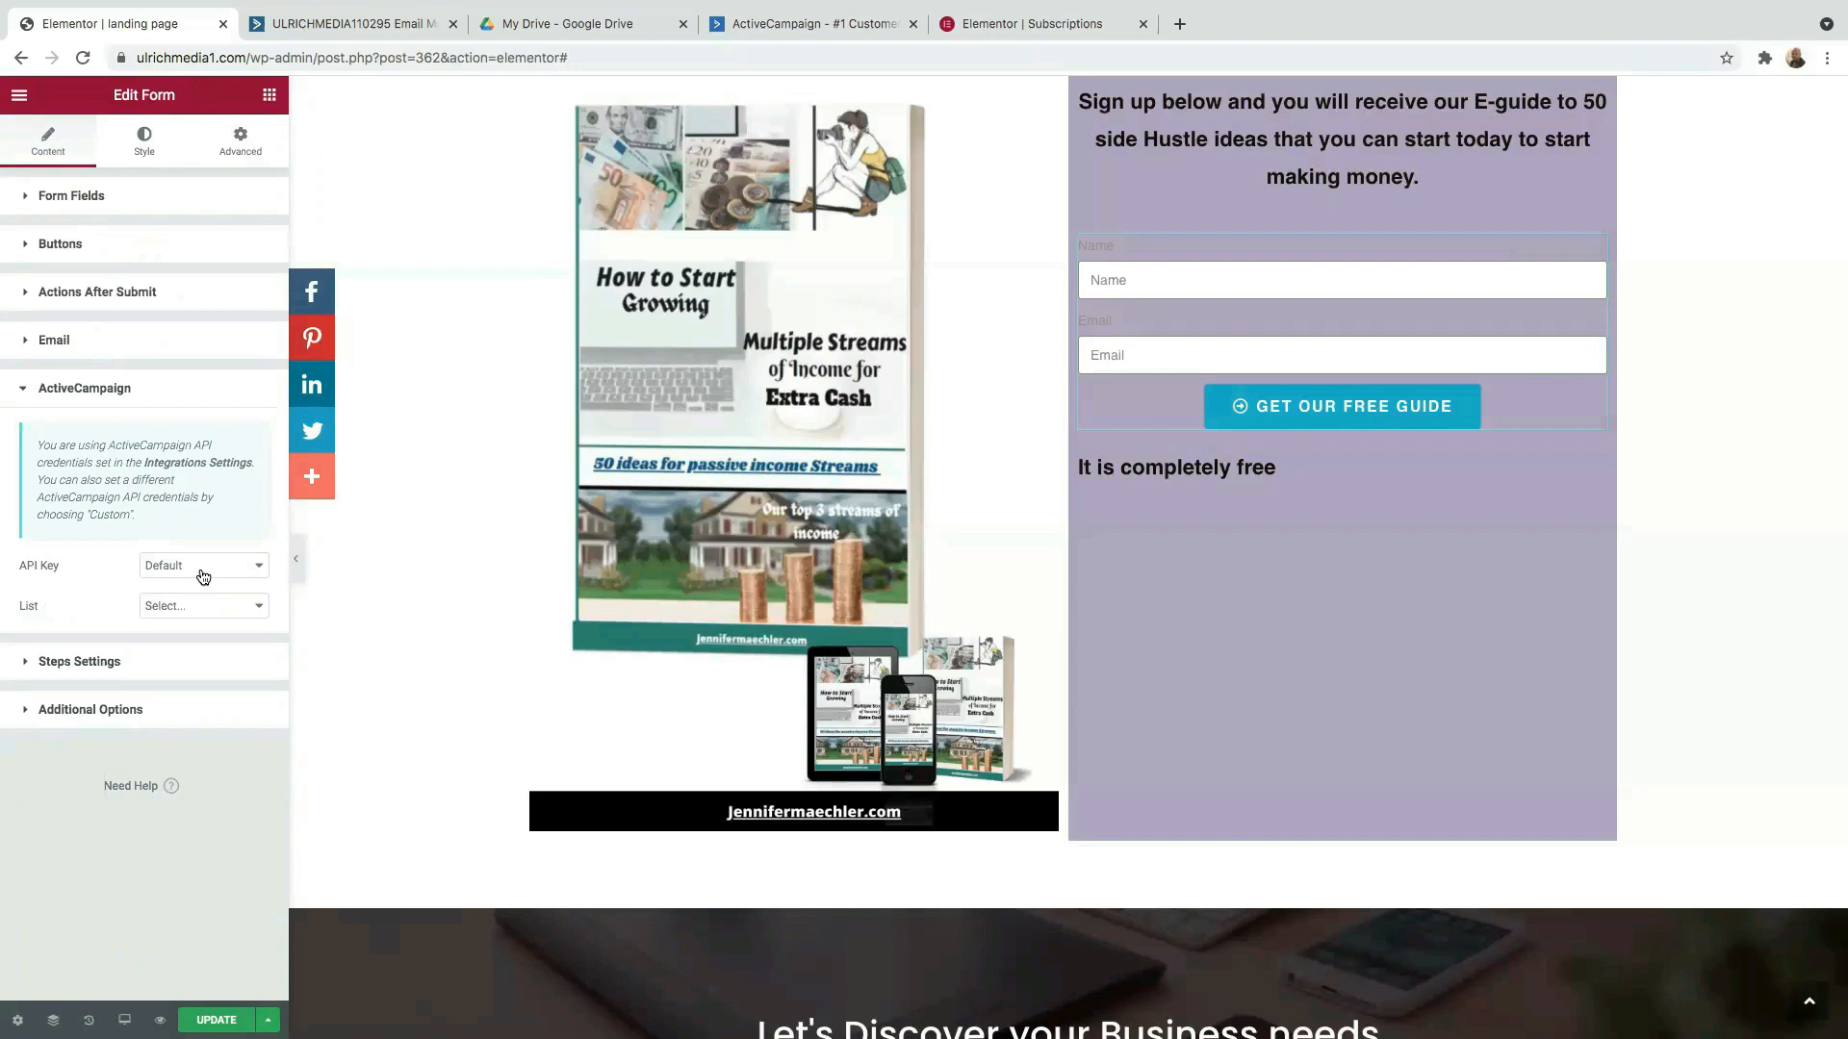
left_click(247, 576)
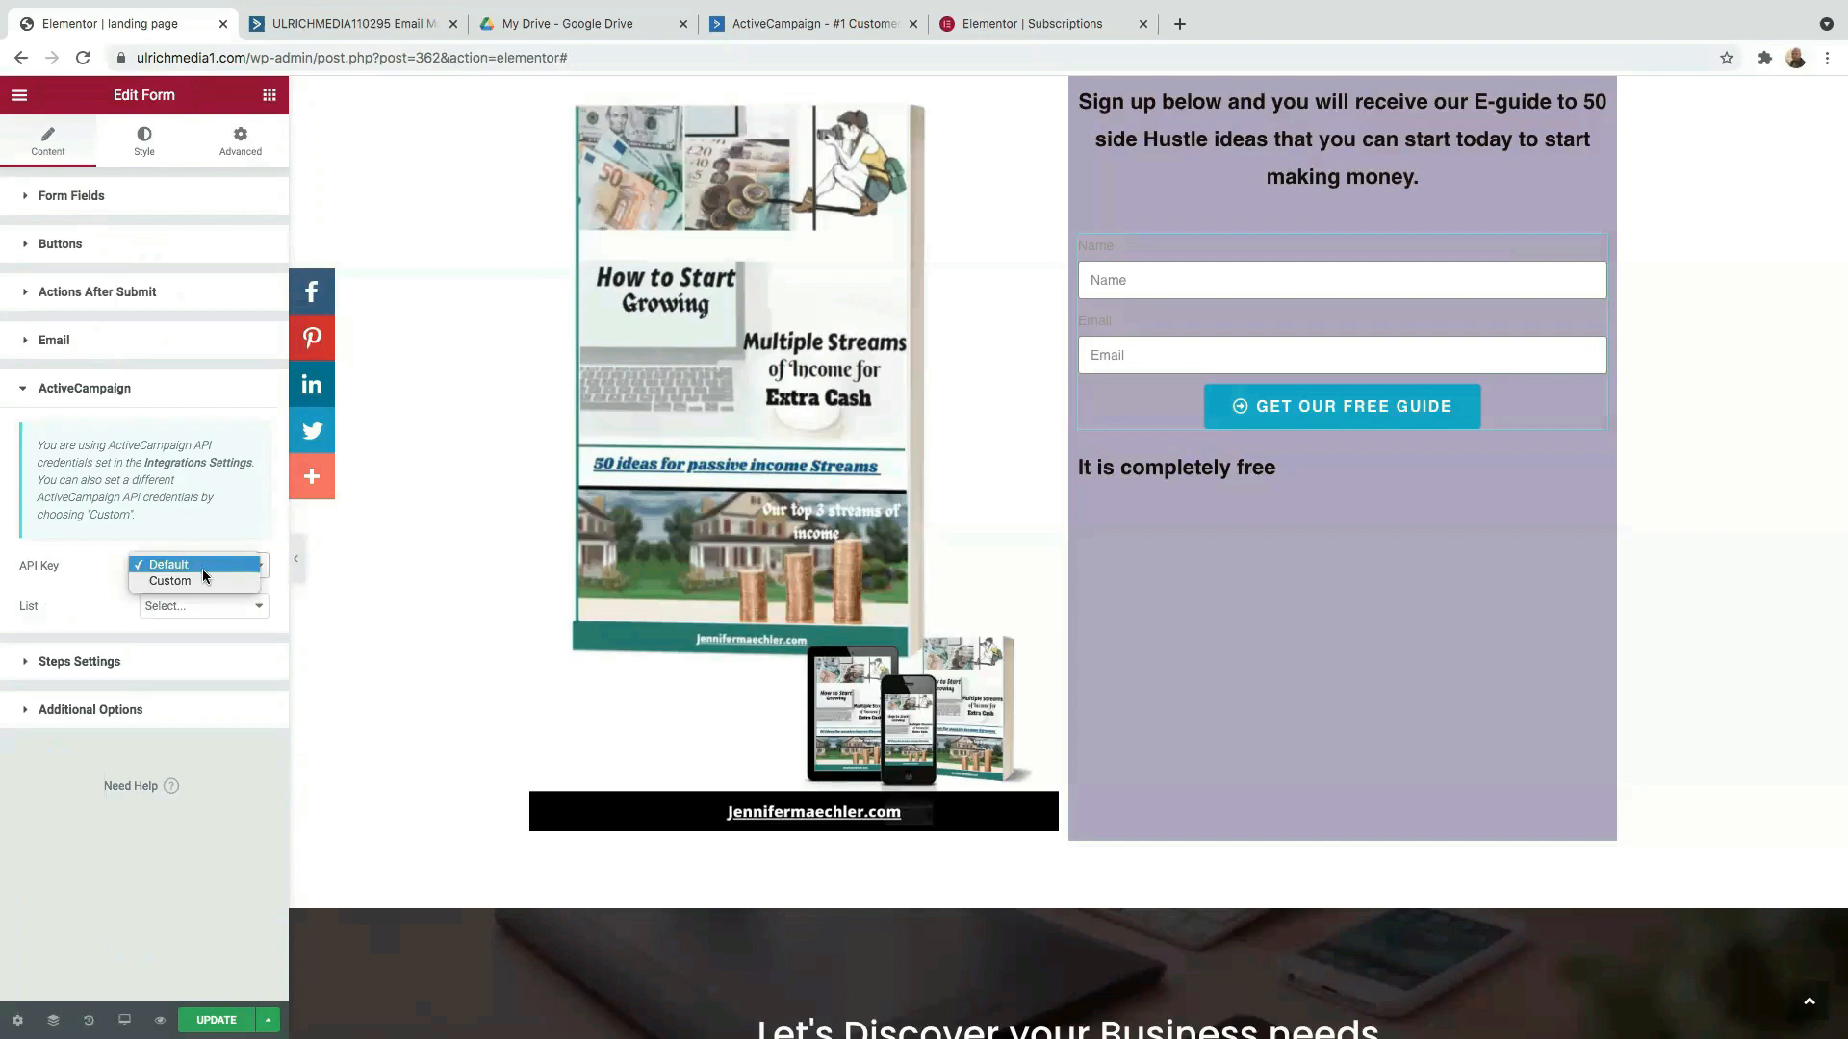
left_click(93, 559)
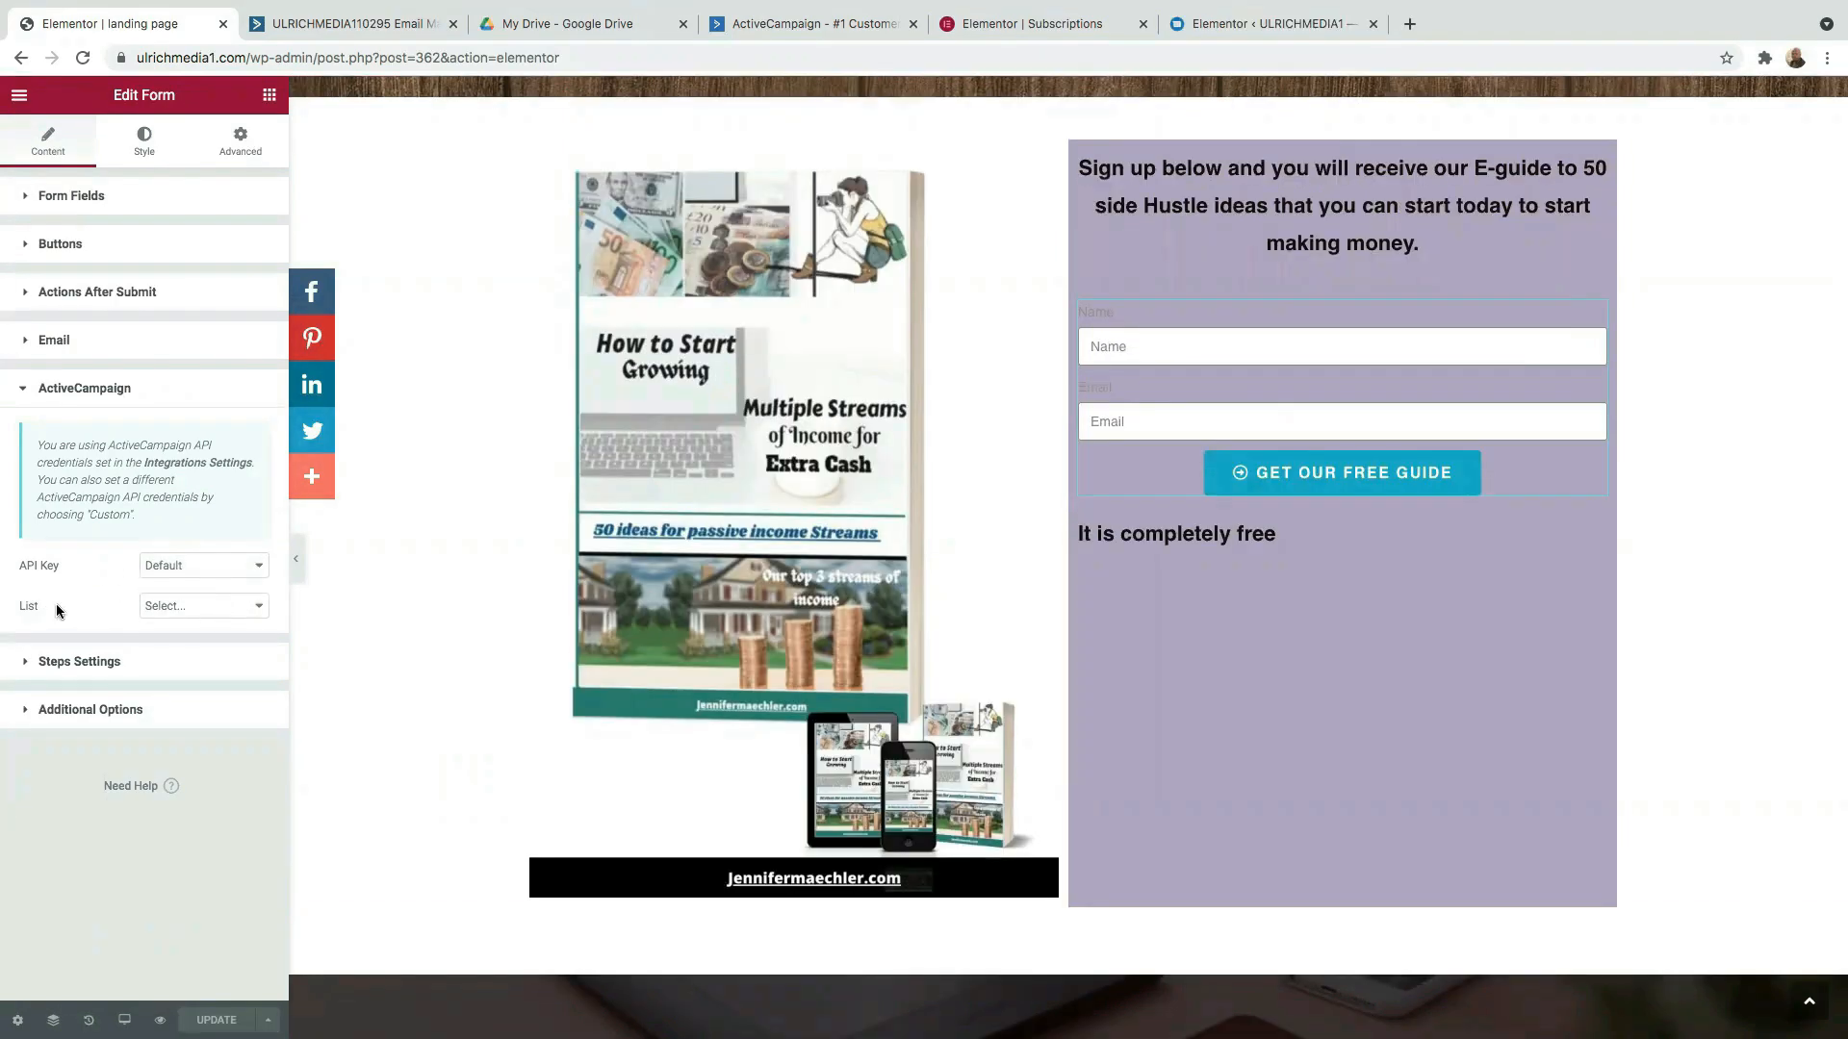
left_click(197, 606)
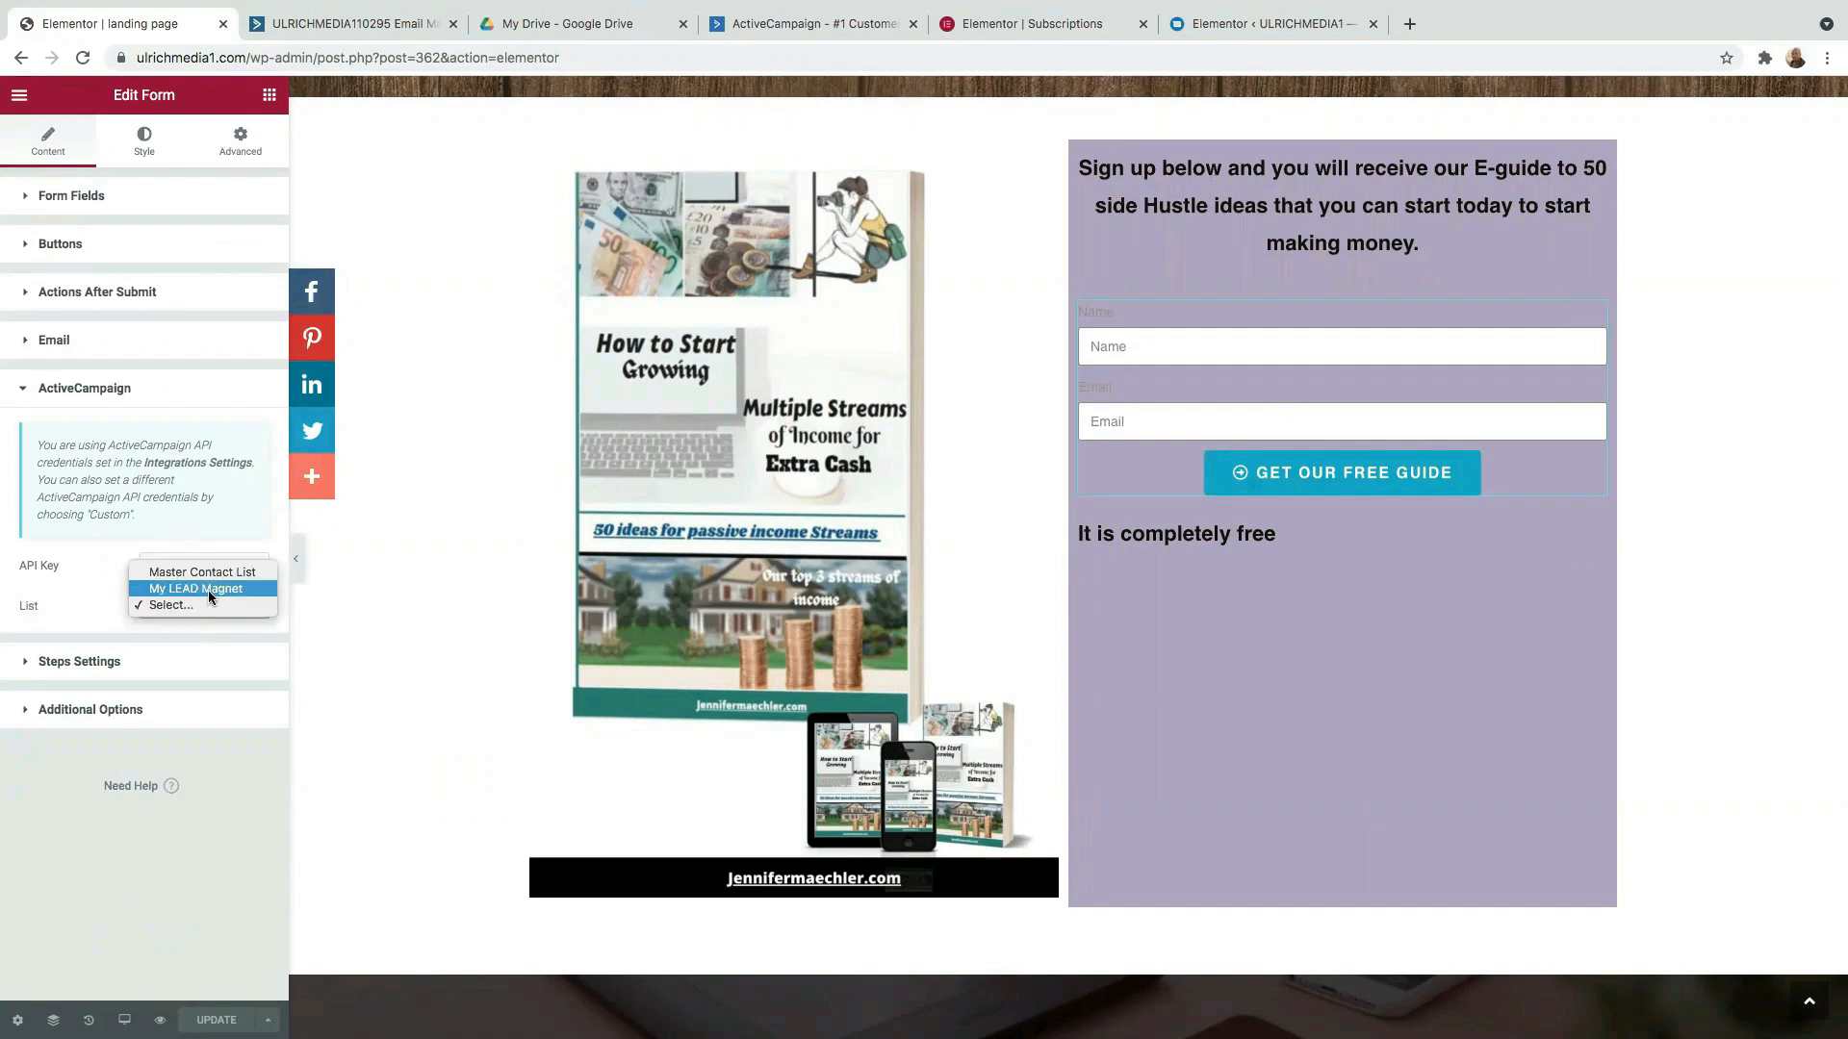
left_click(207, 591)
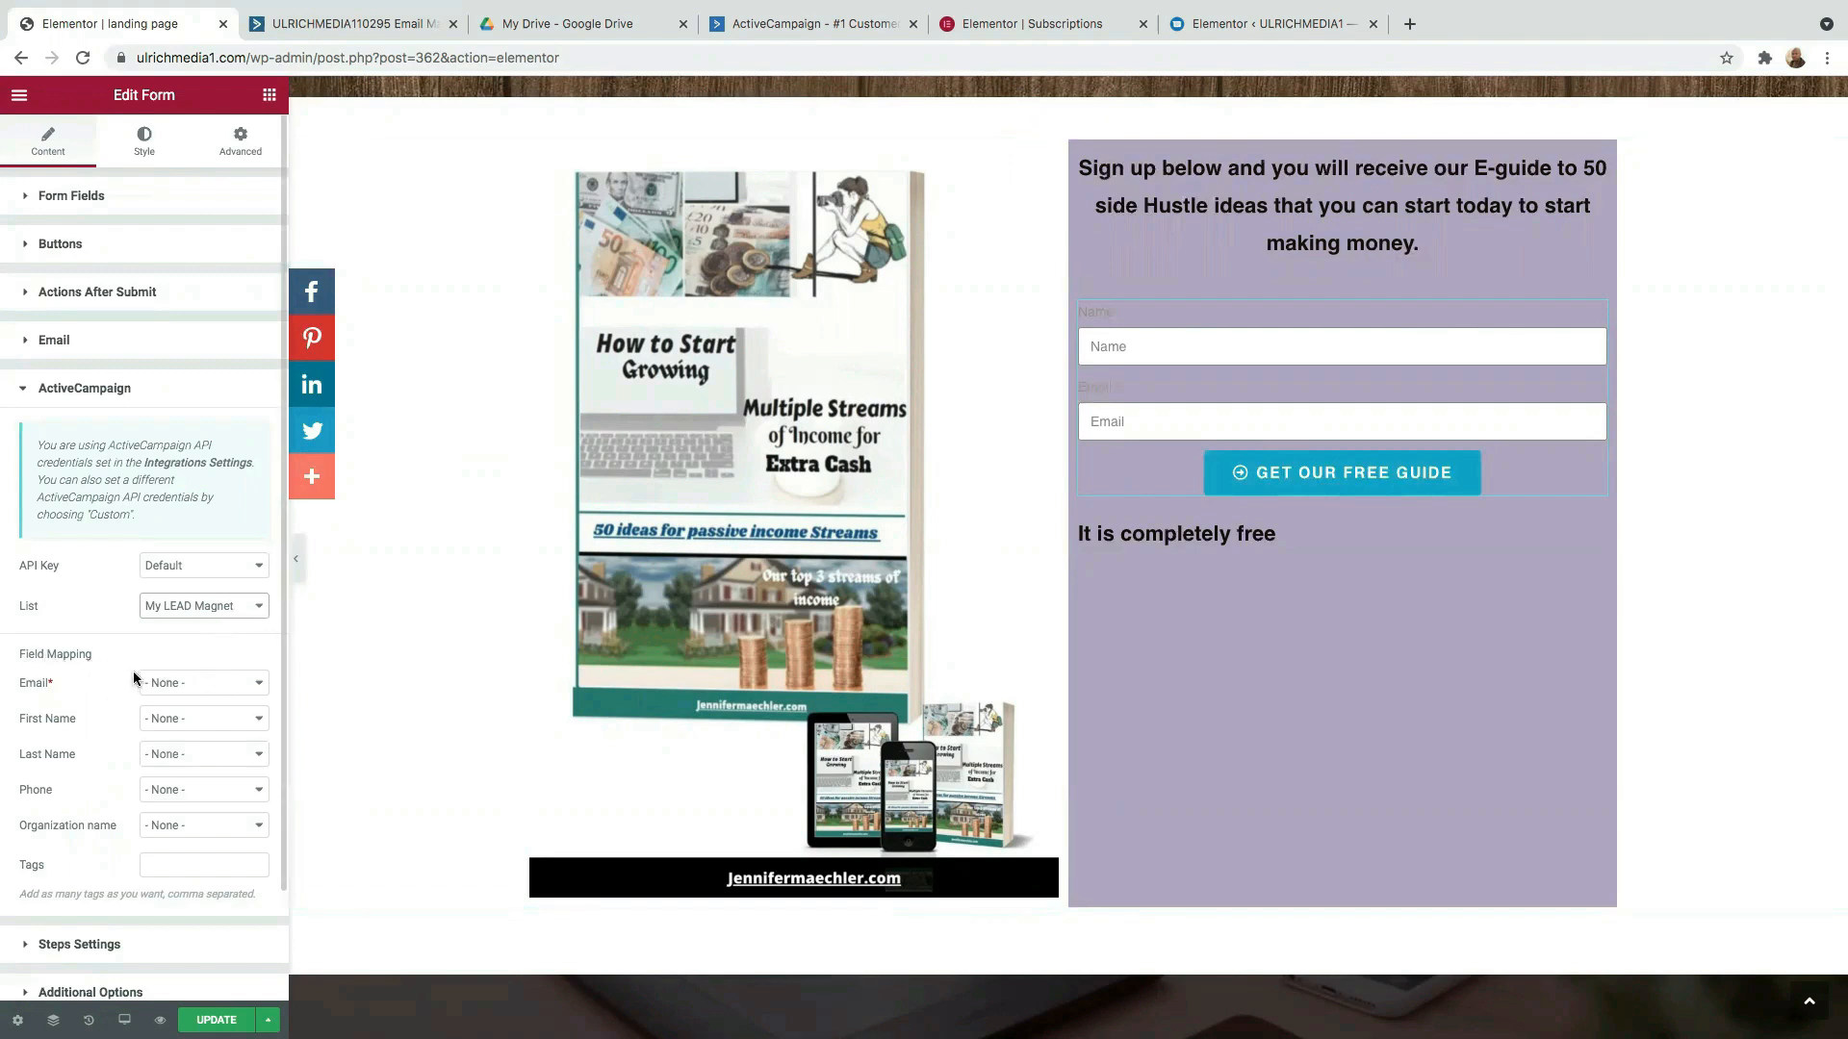
Map ActiveCampaign's Email field to Email and First Name to Name, and update the page.
left_click(208, 683)
left_click(185, 697)
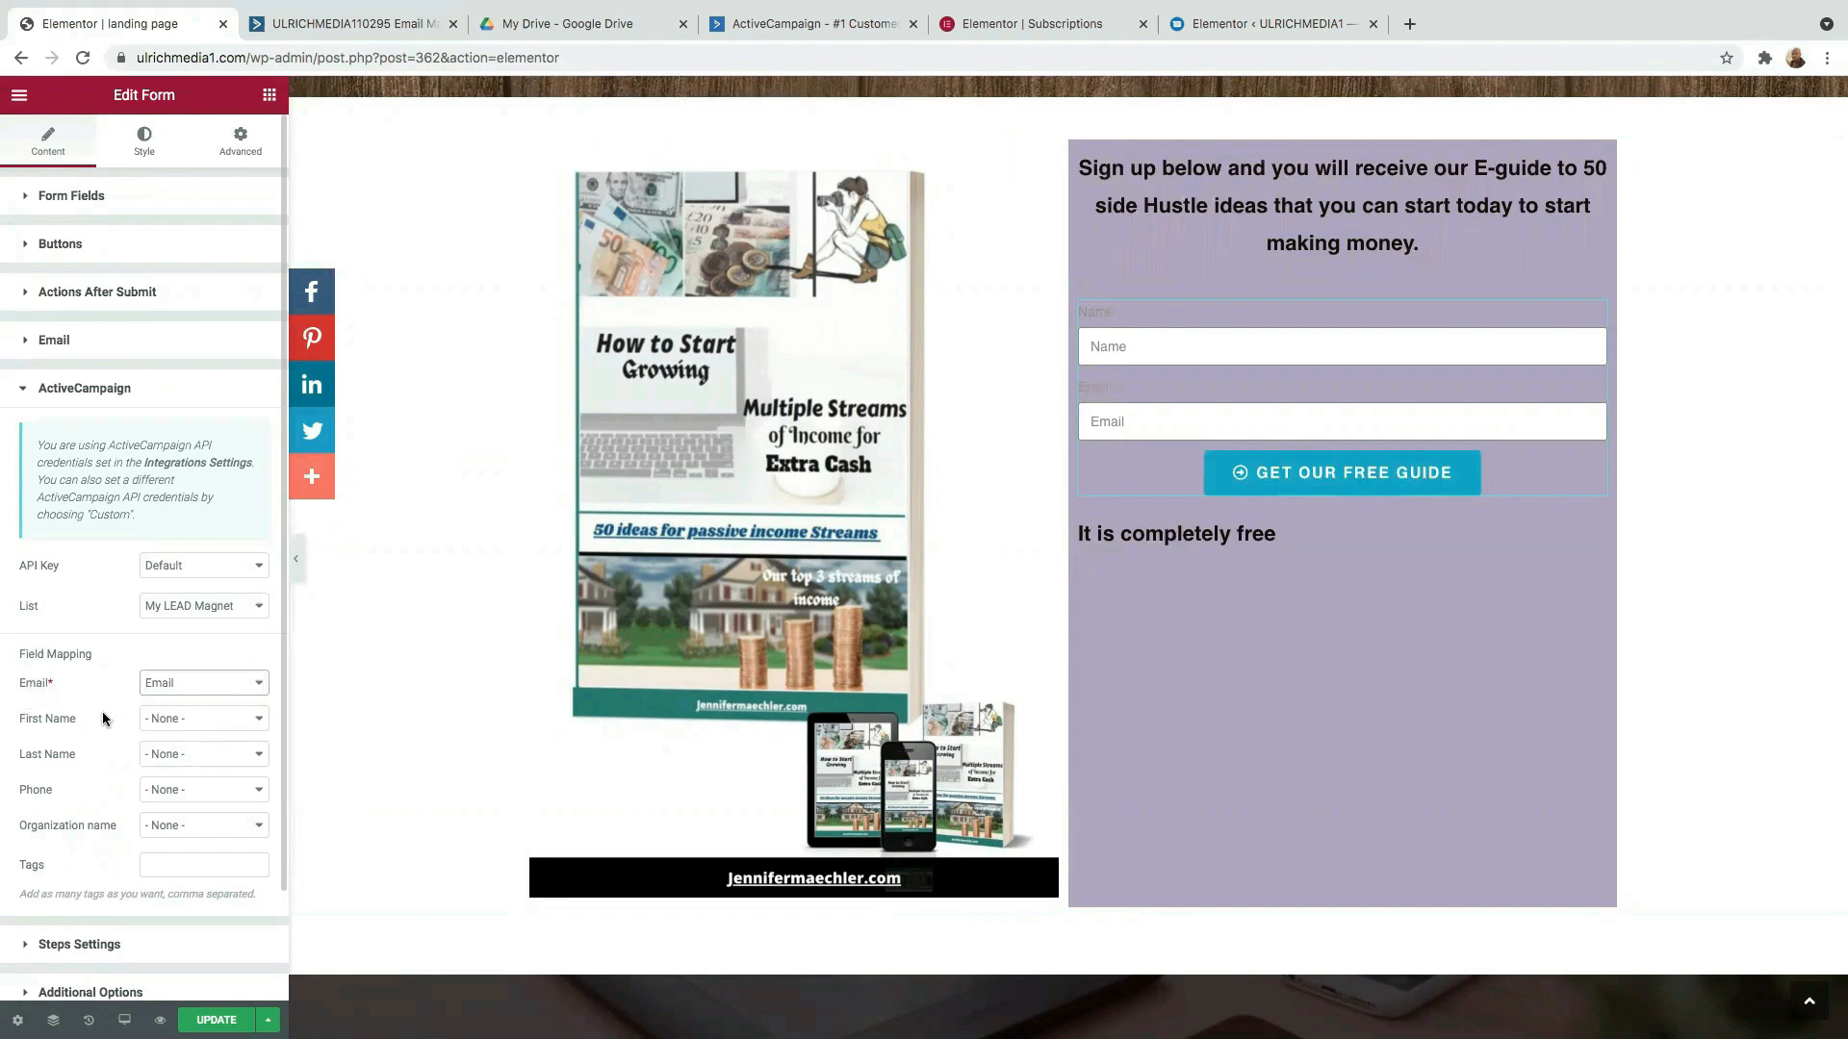
left_click(205, 729)
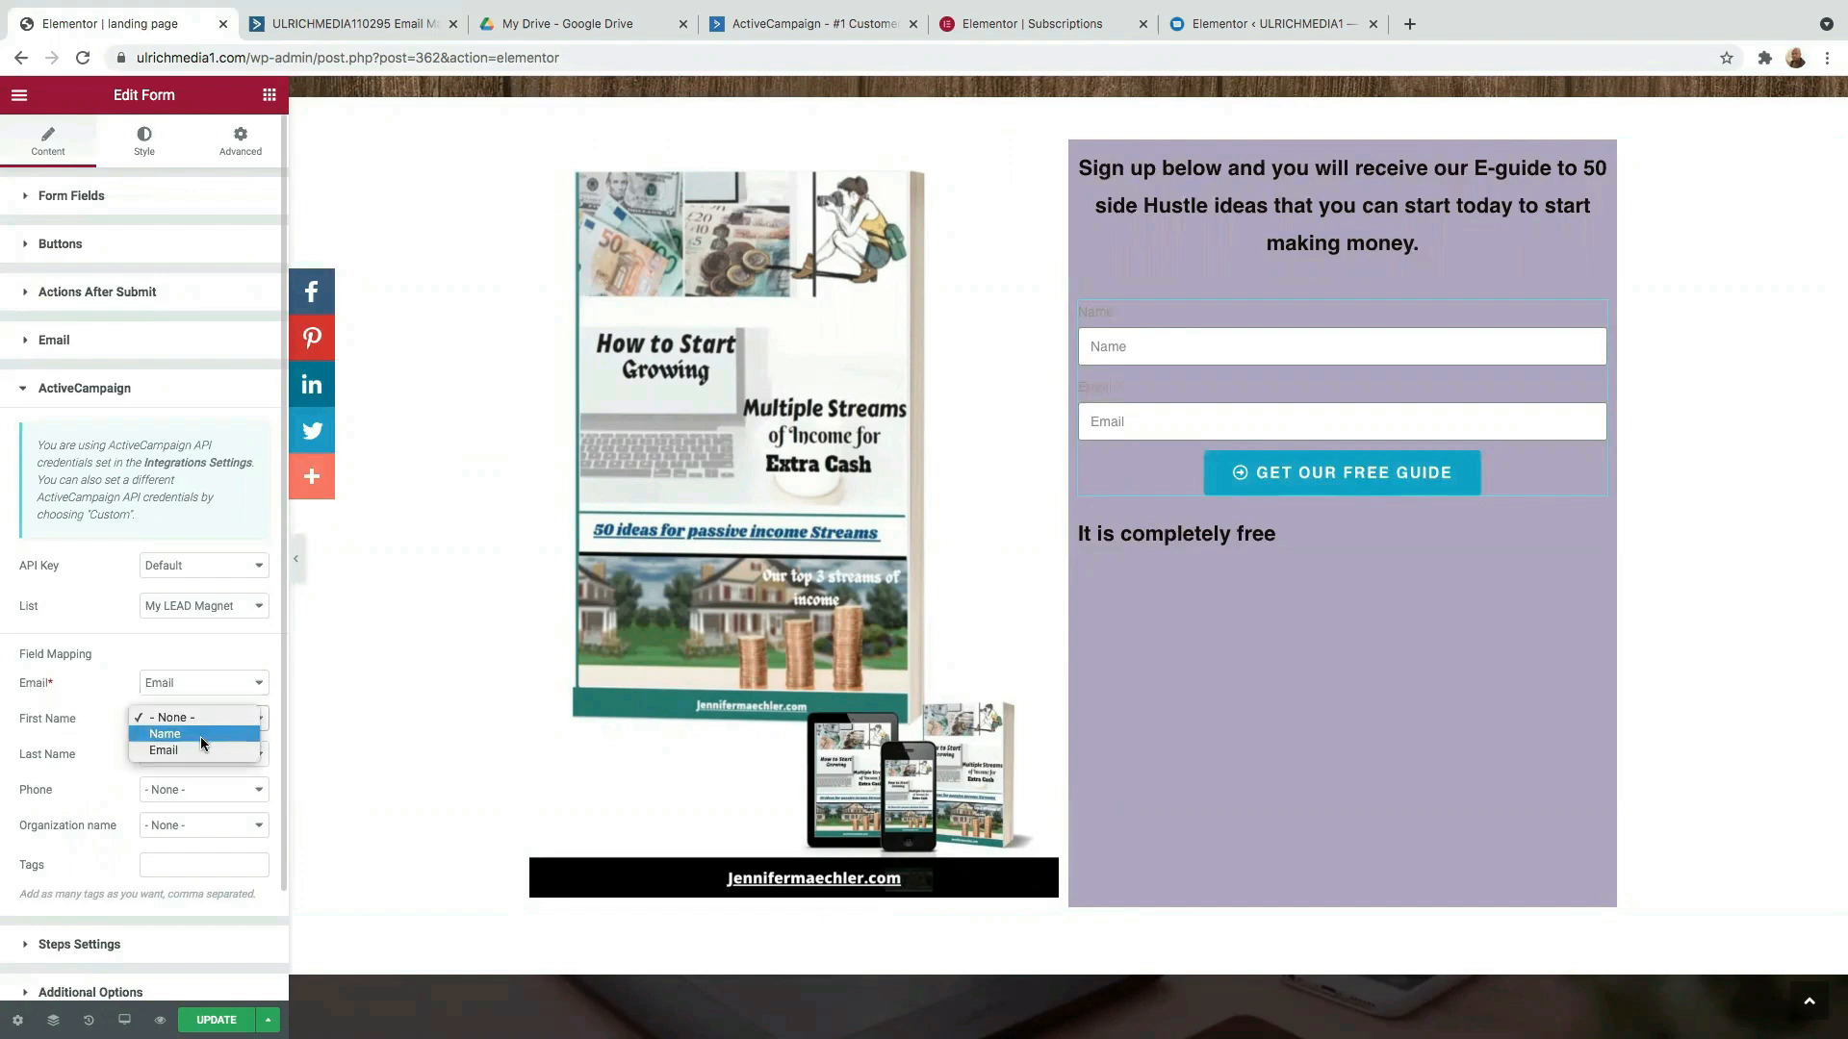
left_click(200, 736)
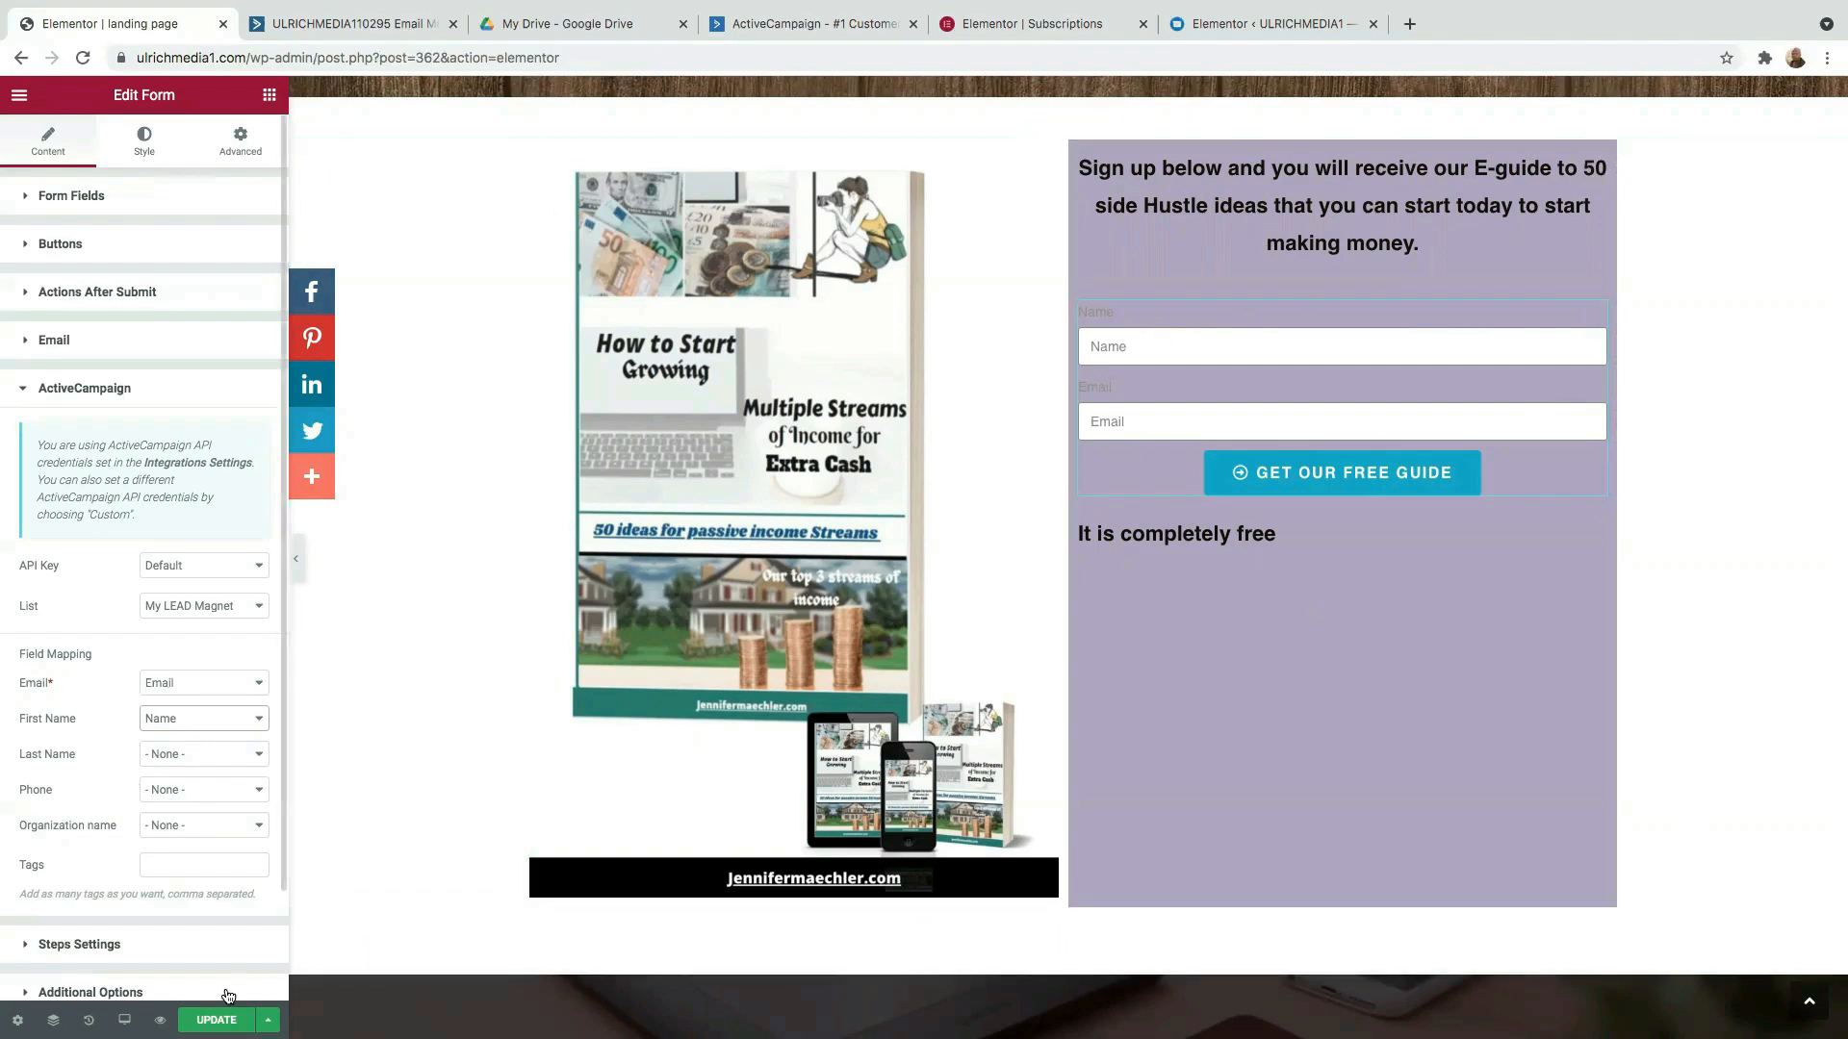
left_click(217, 1020)
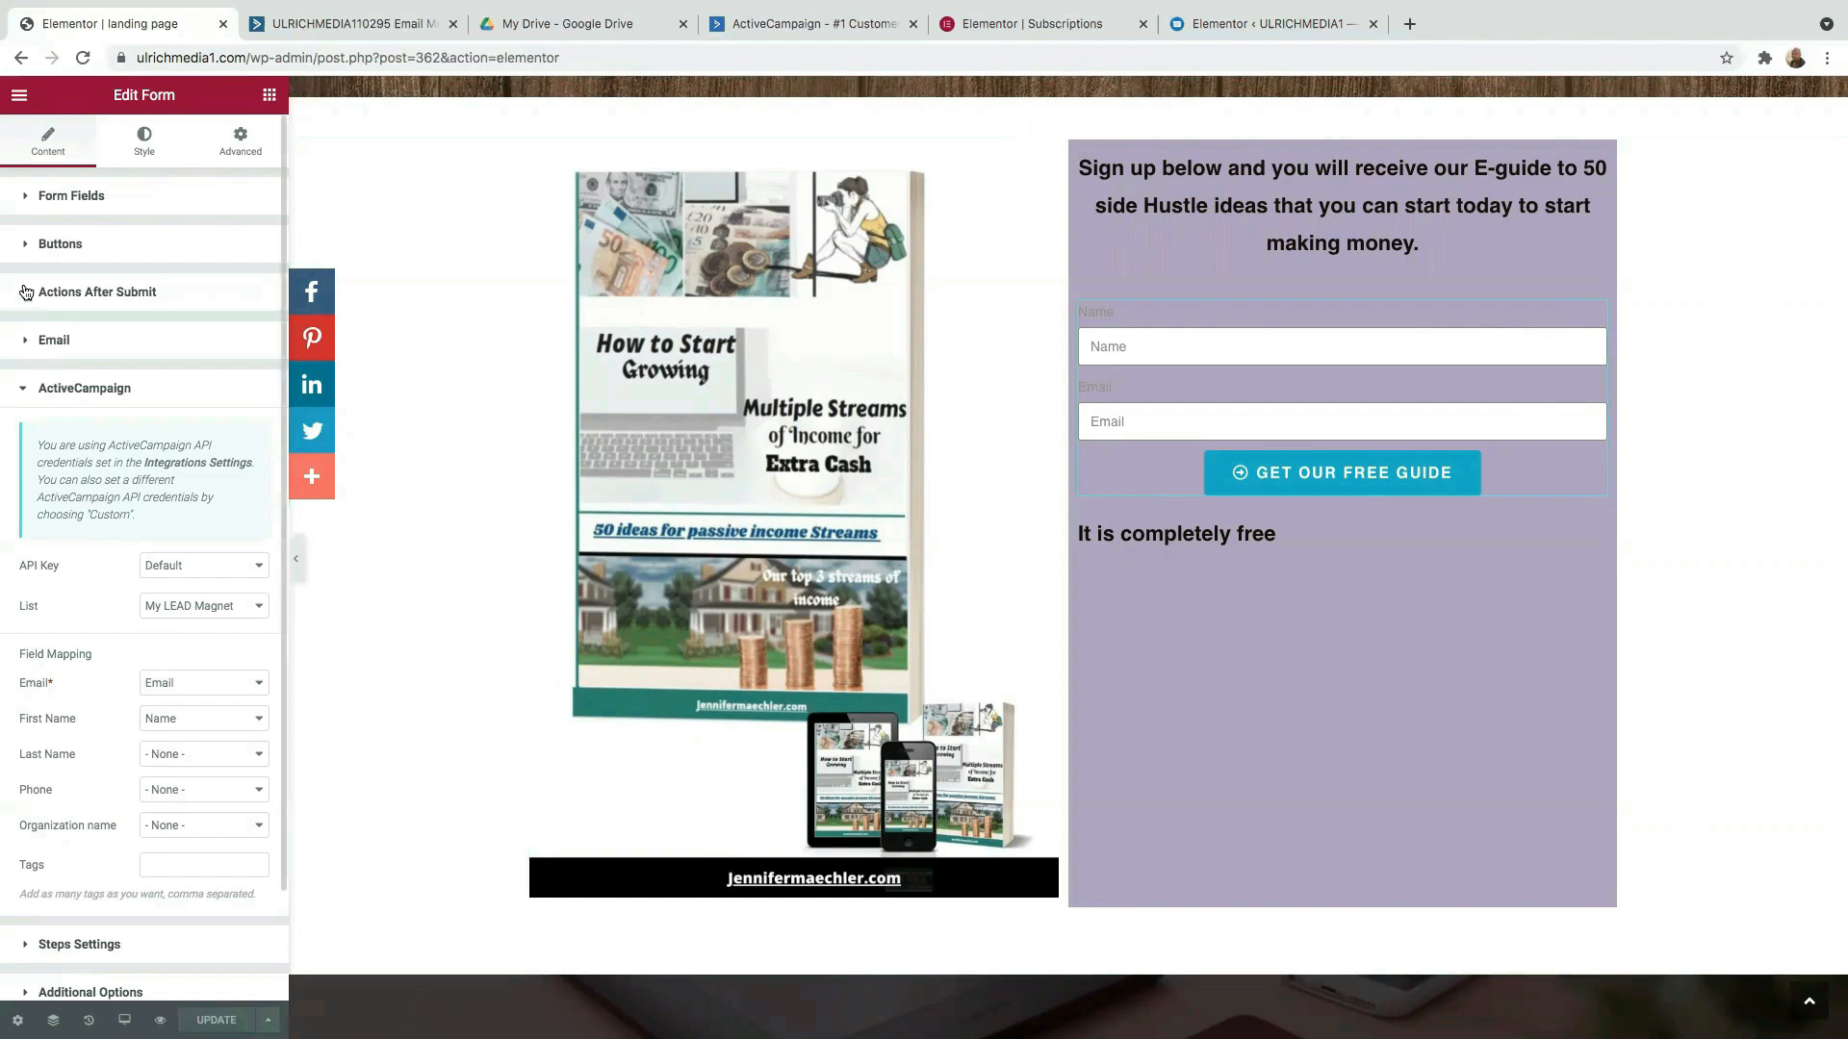
Add Redirect to the form's actions after submit and open the redirect settings.
left_click(26, 292)
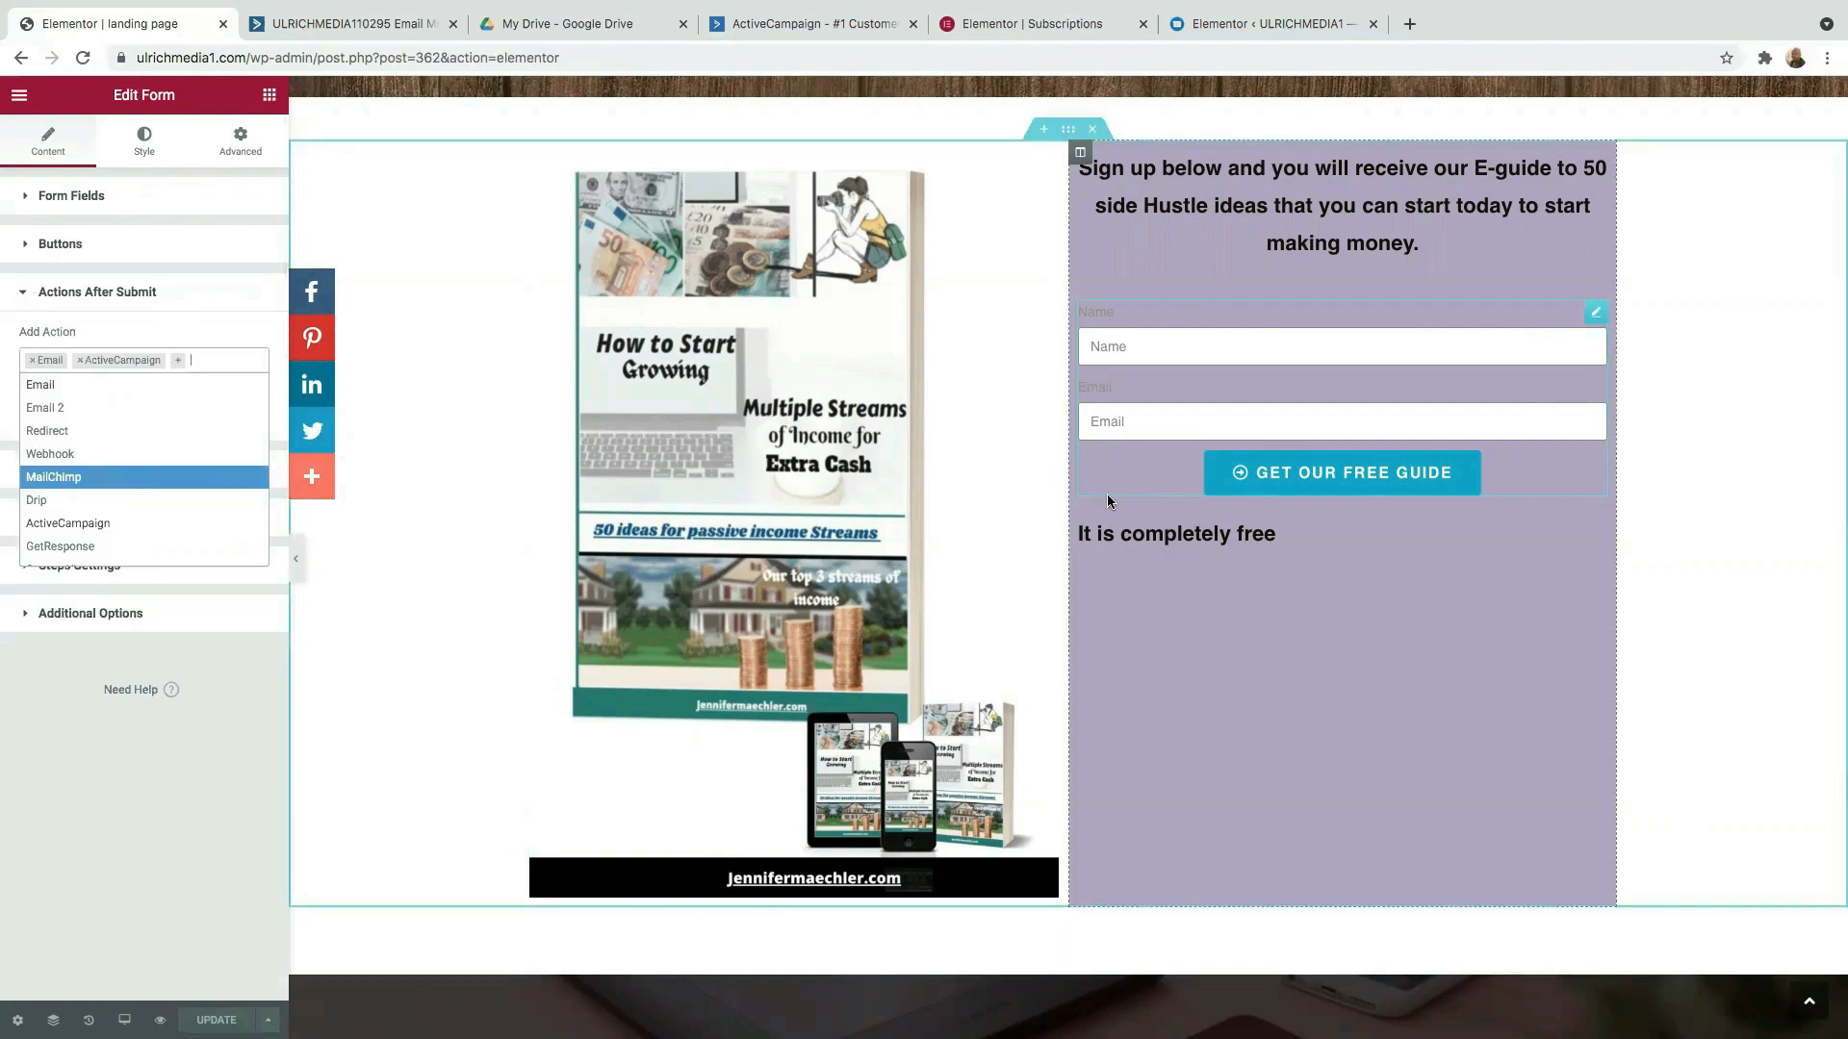
left_click(66, 437)
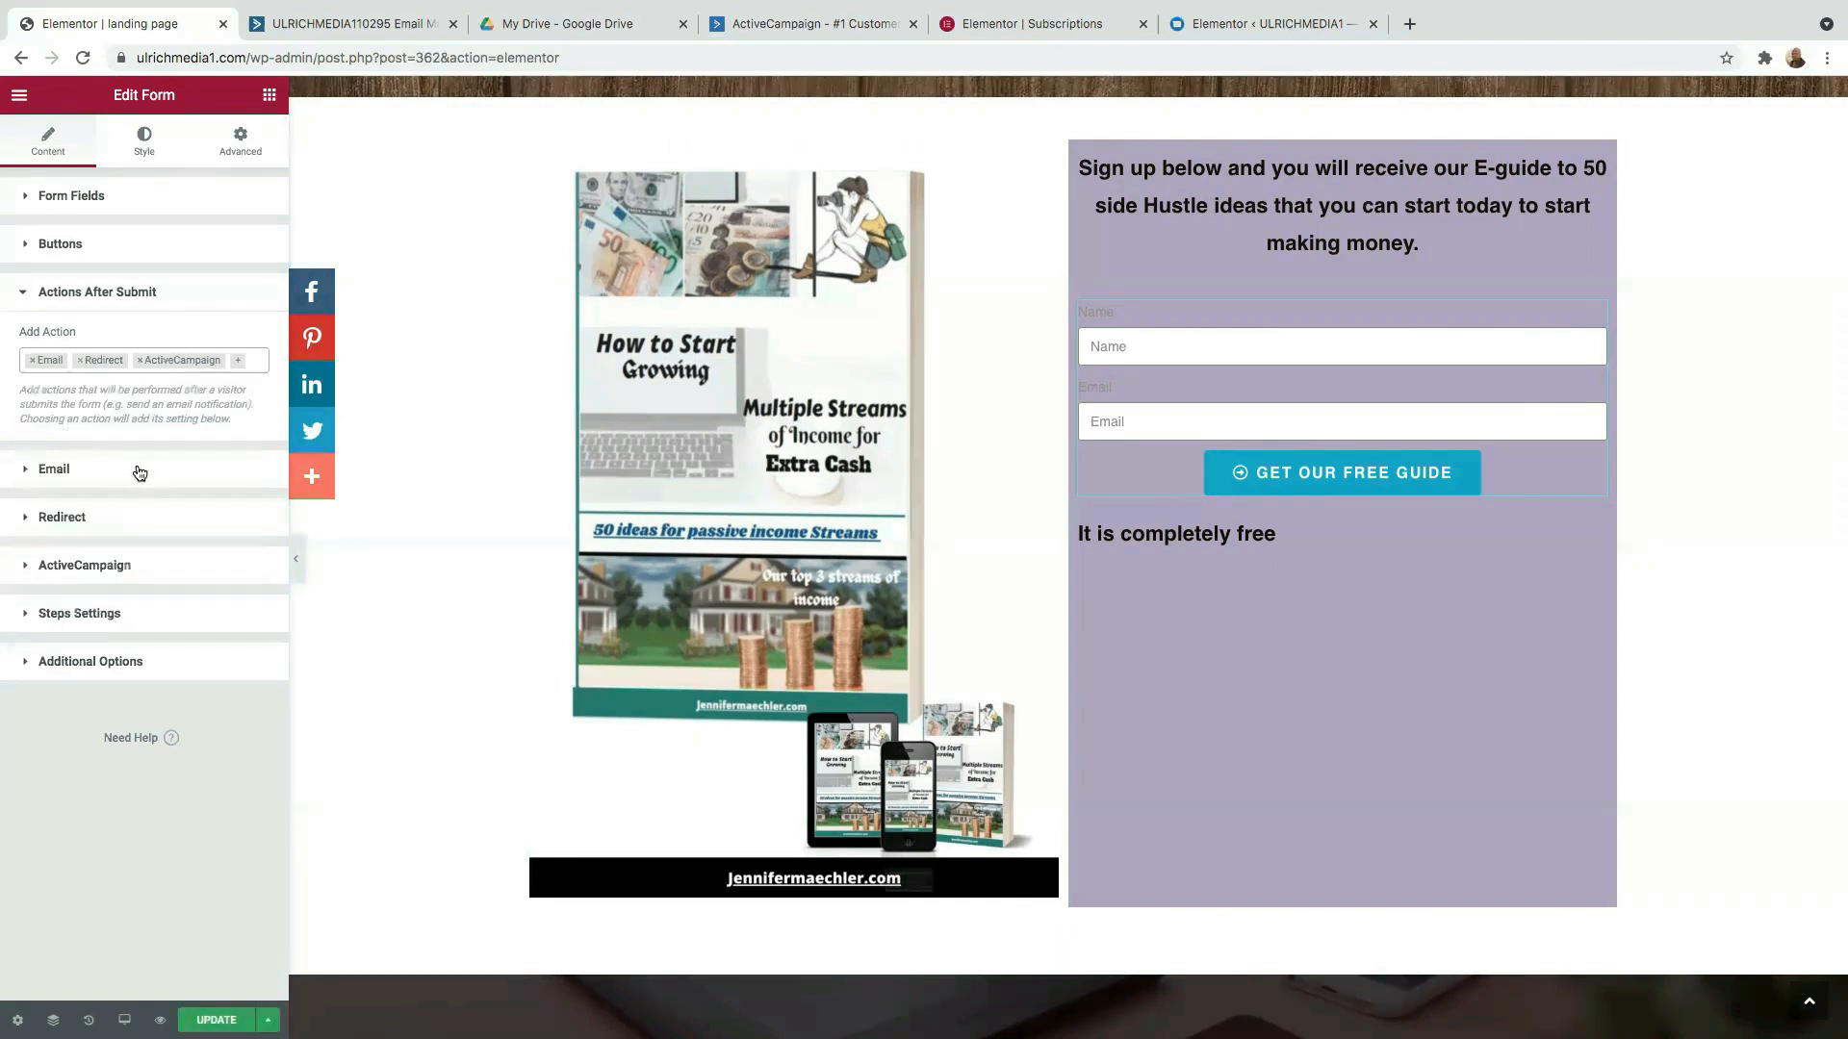
left_click(26, 519)
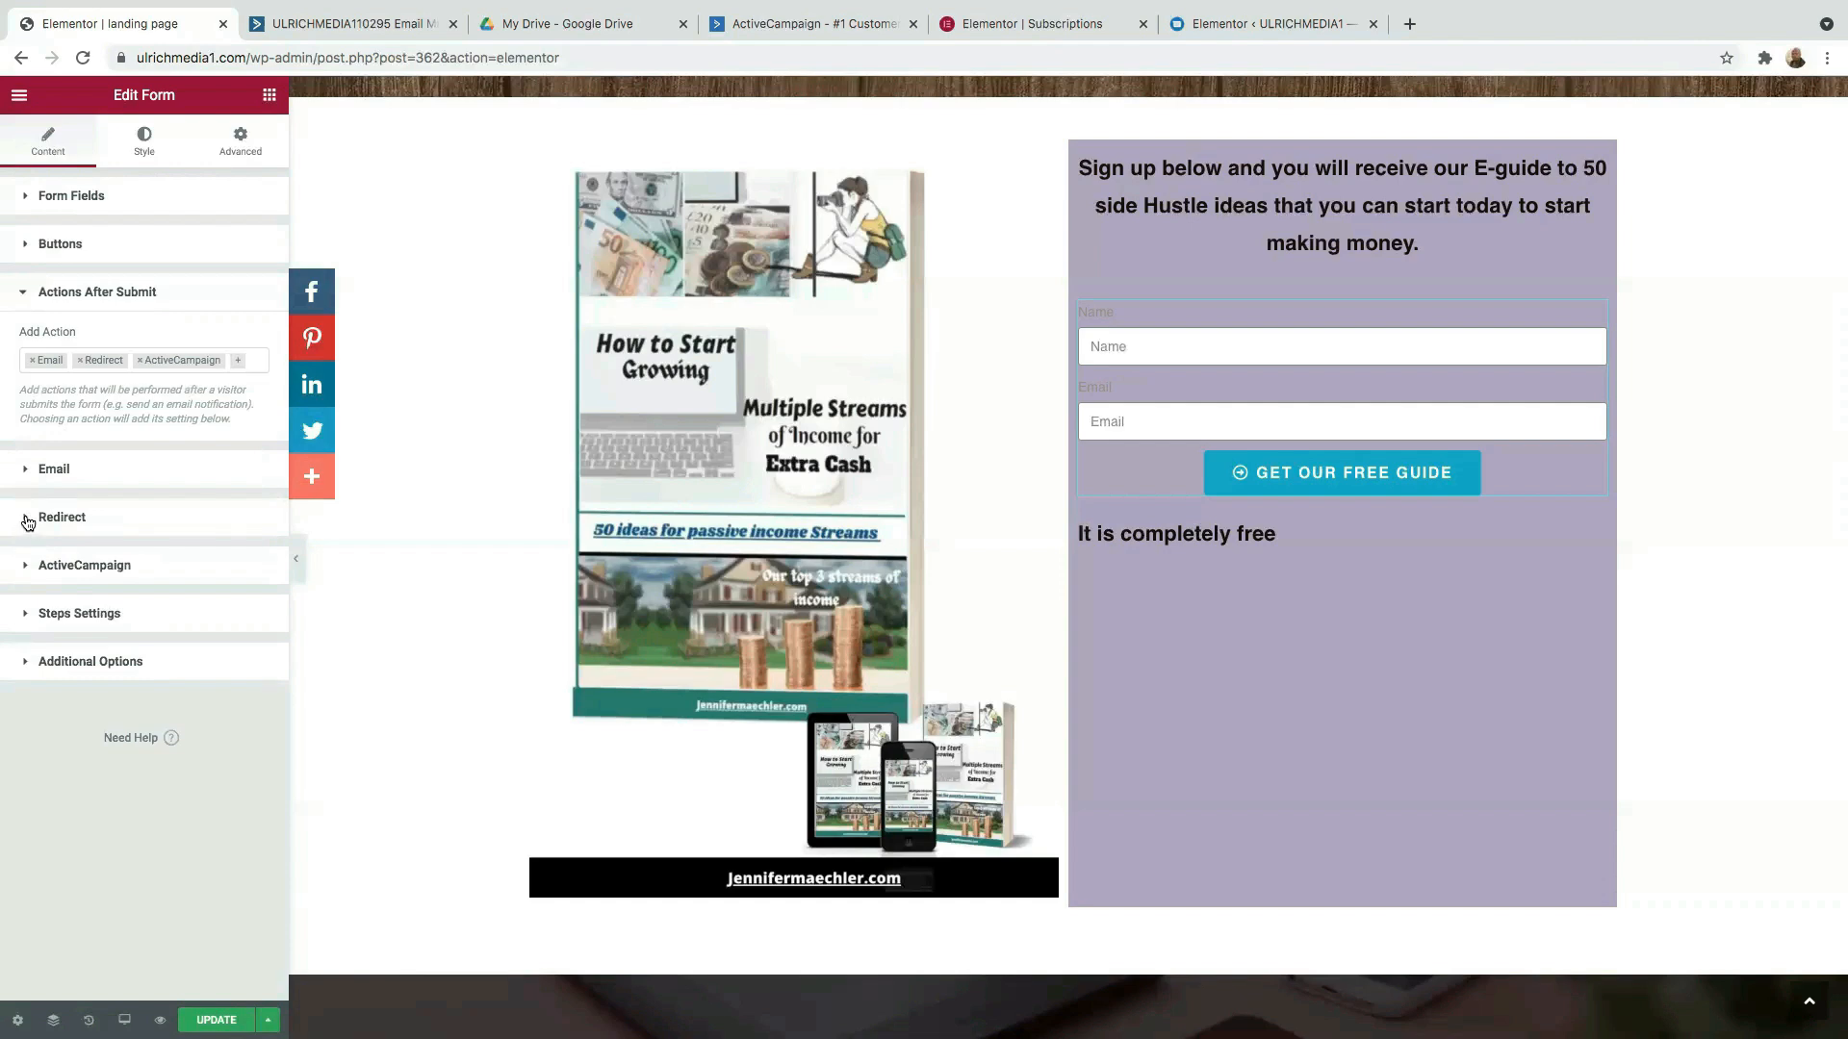
left_click(67, 456)
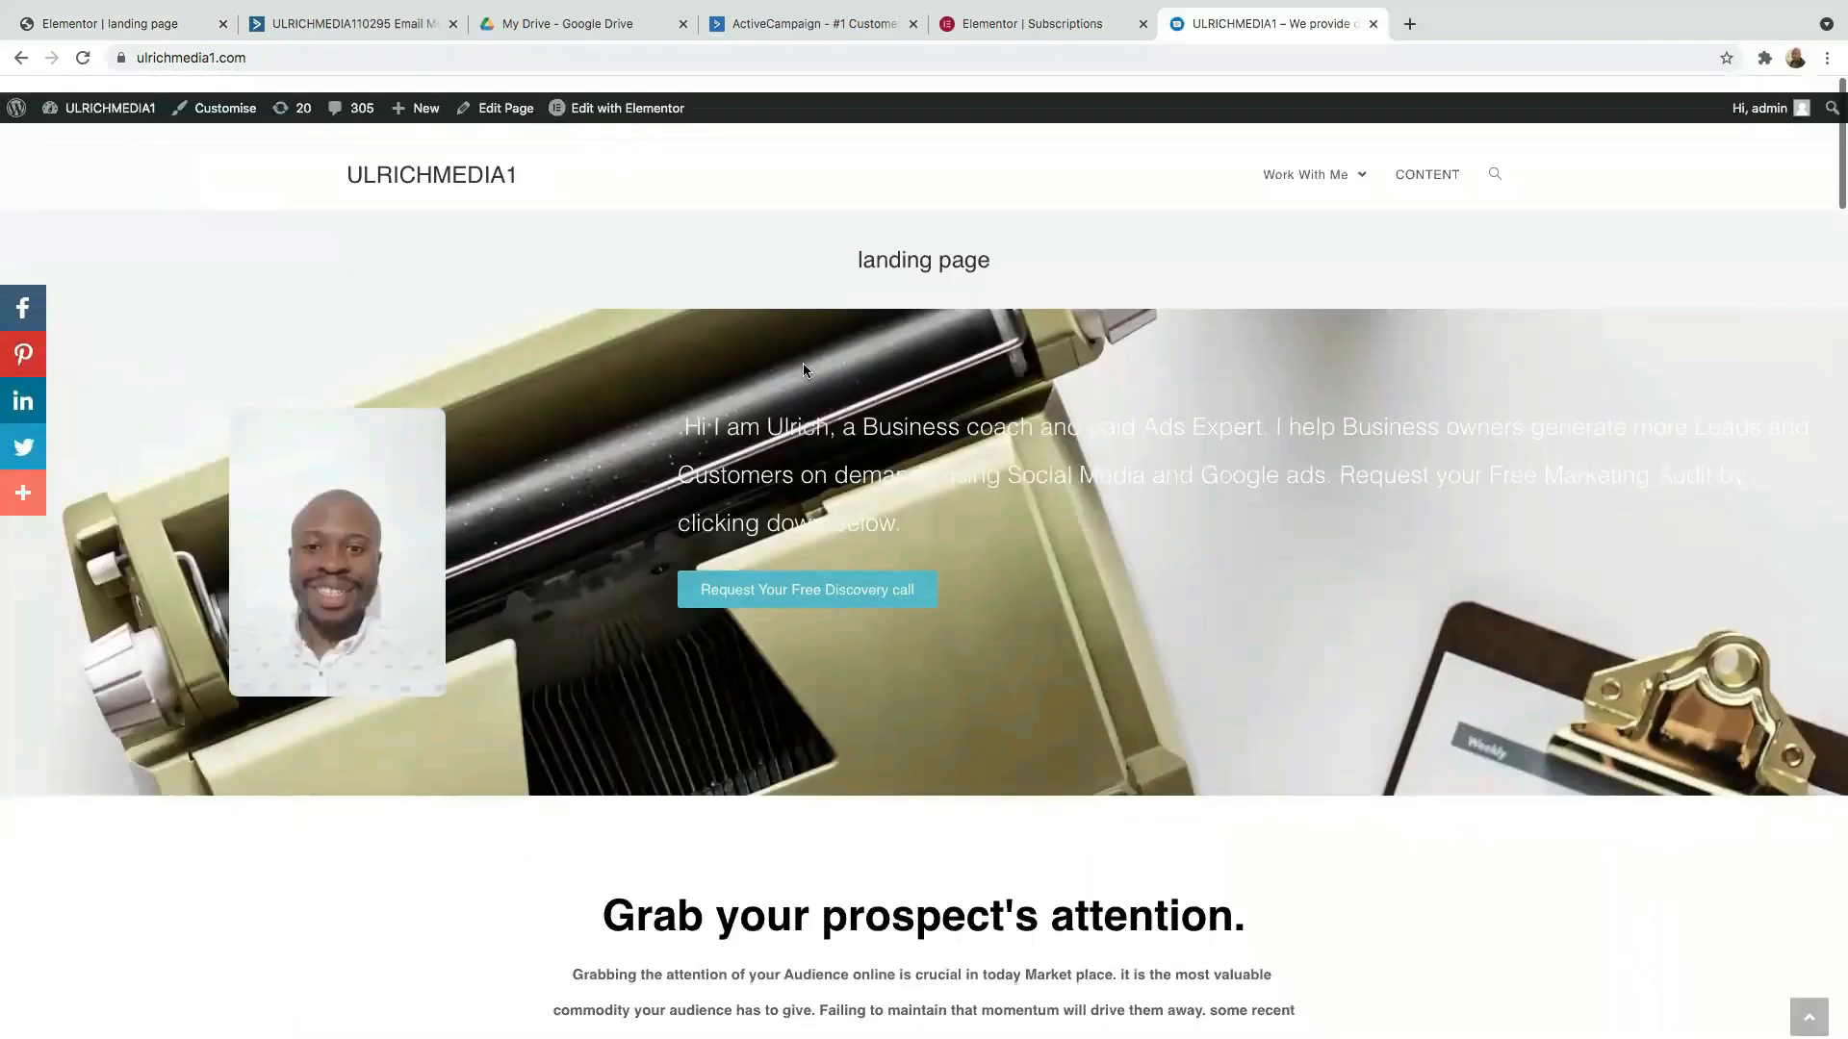
Open the Done for You Services page on the live website, look it over and copy its web address.
scroll(802, 361, "down", 1)
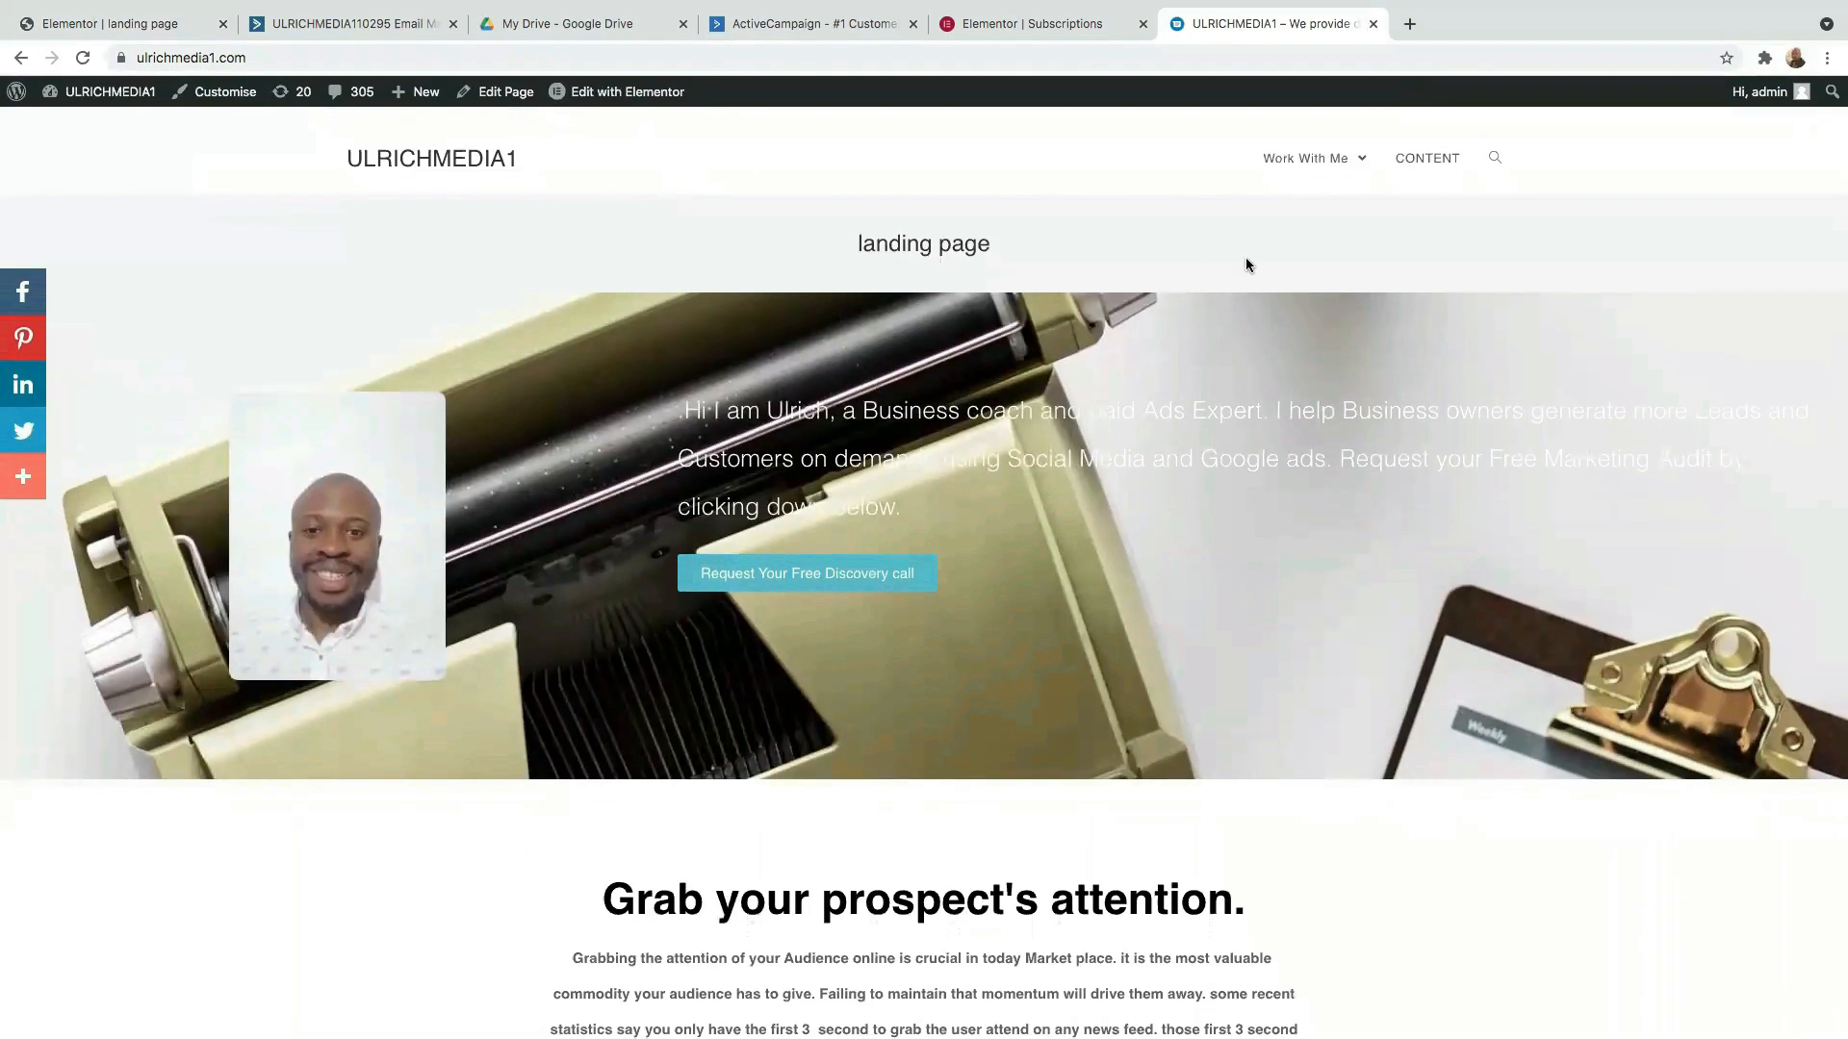
mouse_move(1363, 163)
left_click(1328, 214)
scroll(876, 601, "down", 10)
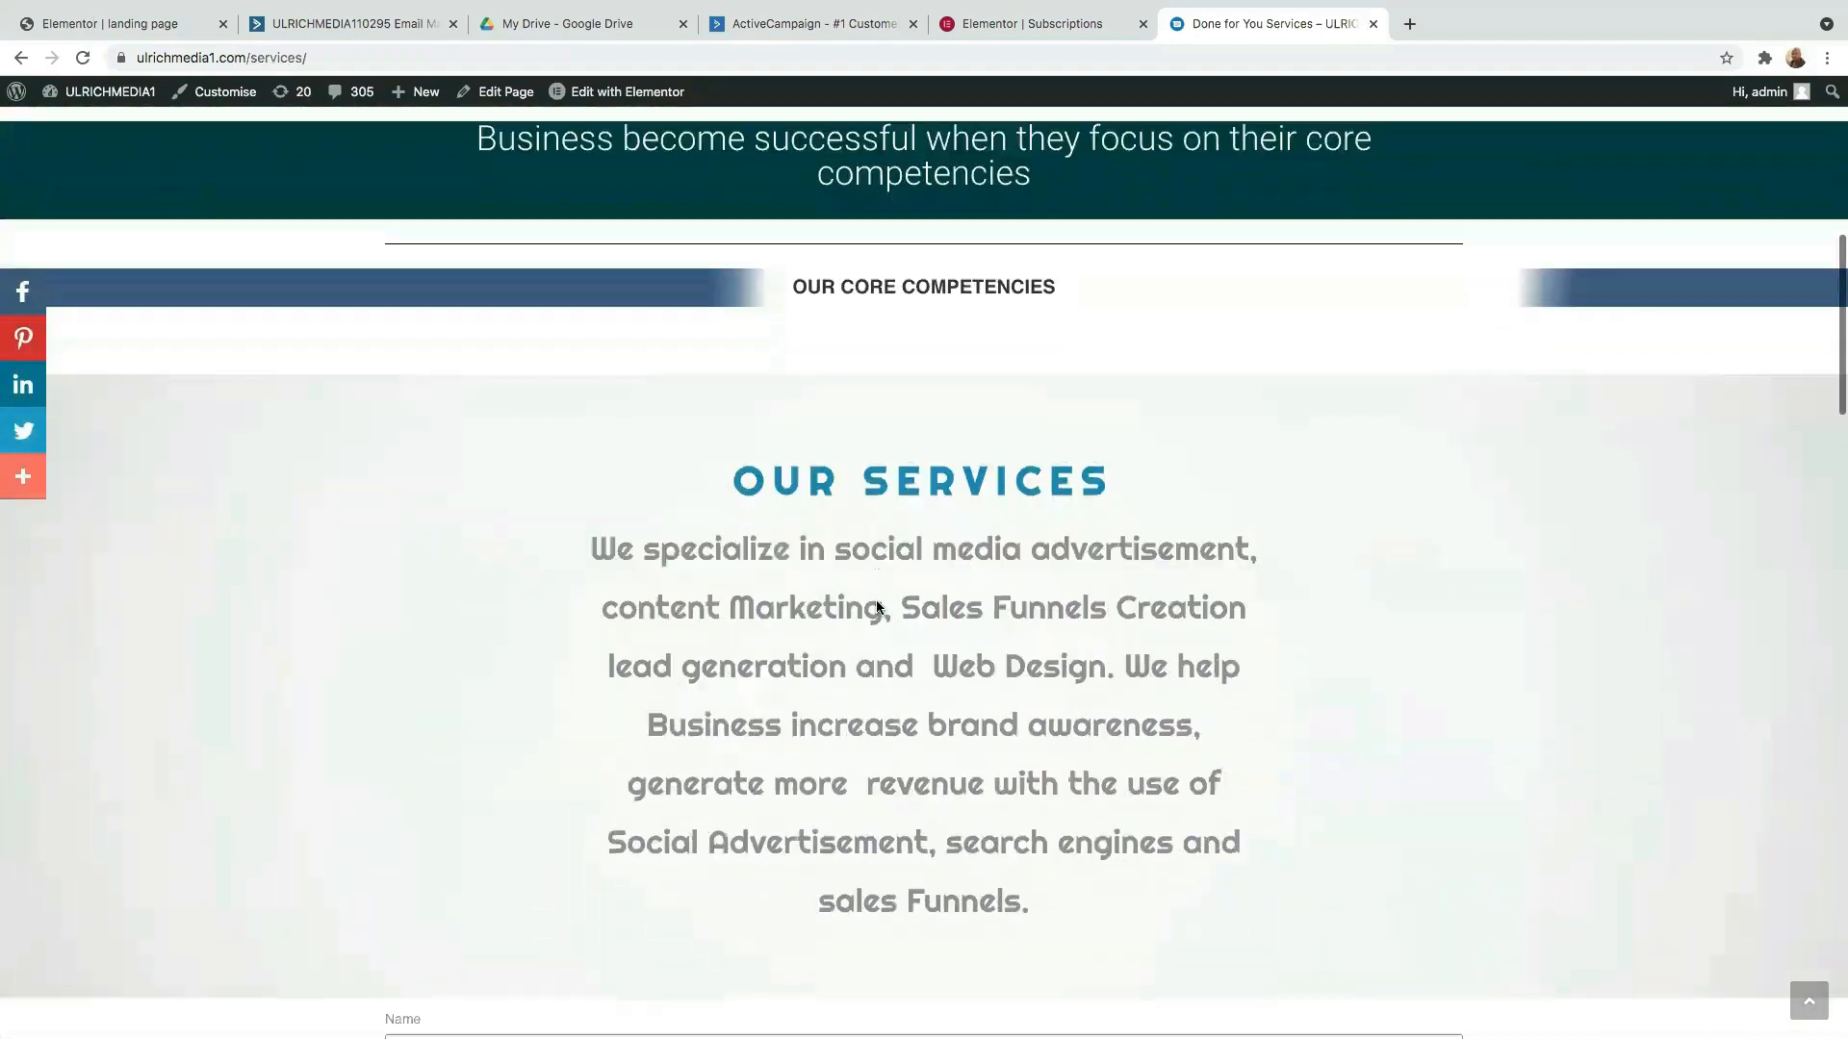
scroll(866, 606, "up", 18)
scroll(862, 608, "down", 20)
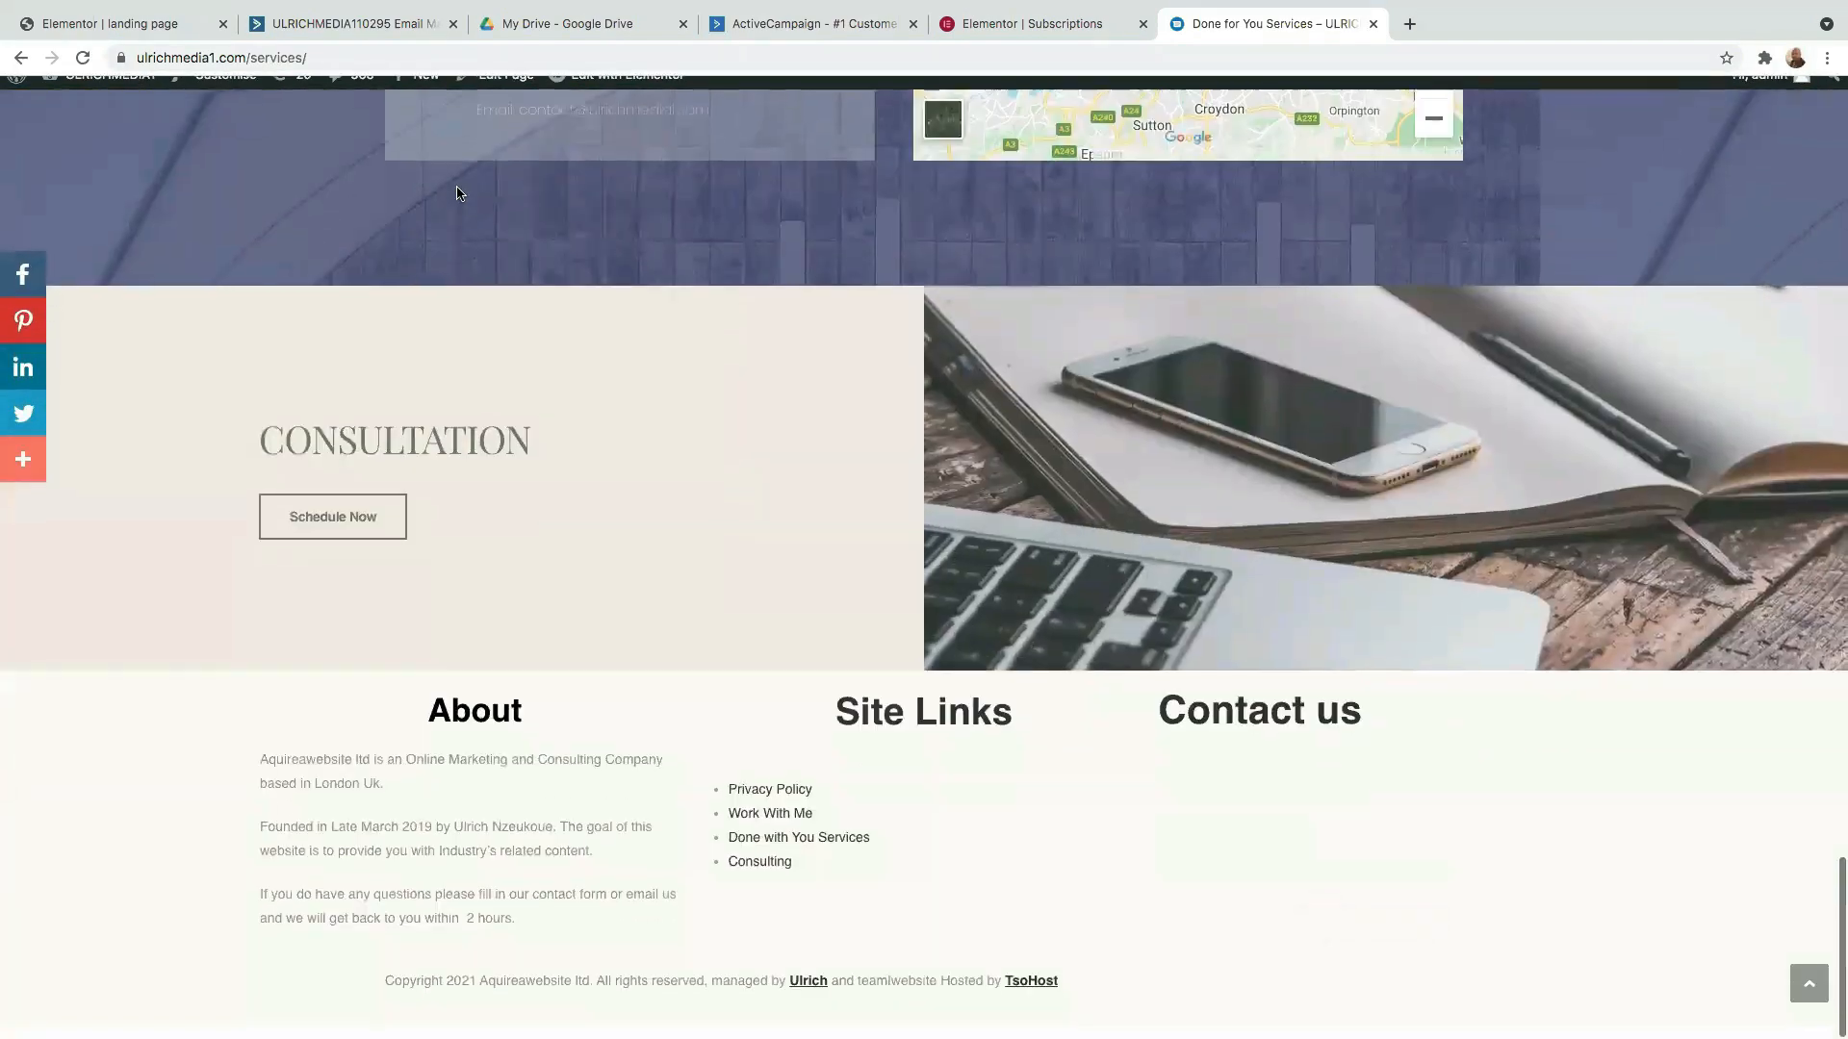
left_click(262, 56)
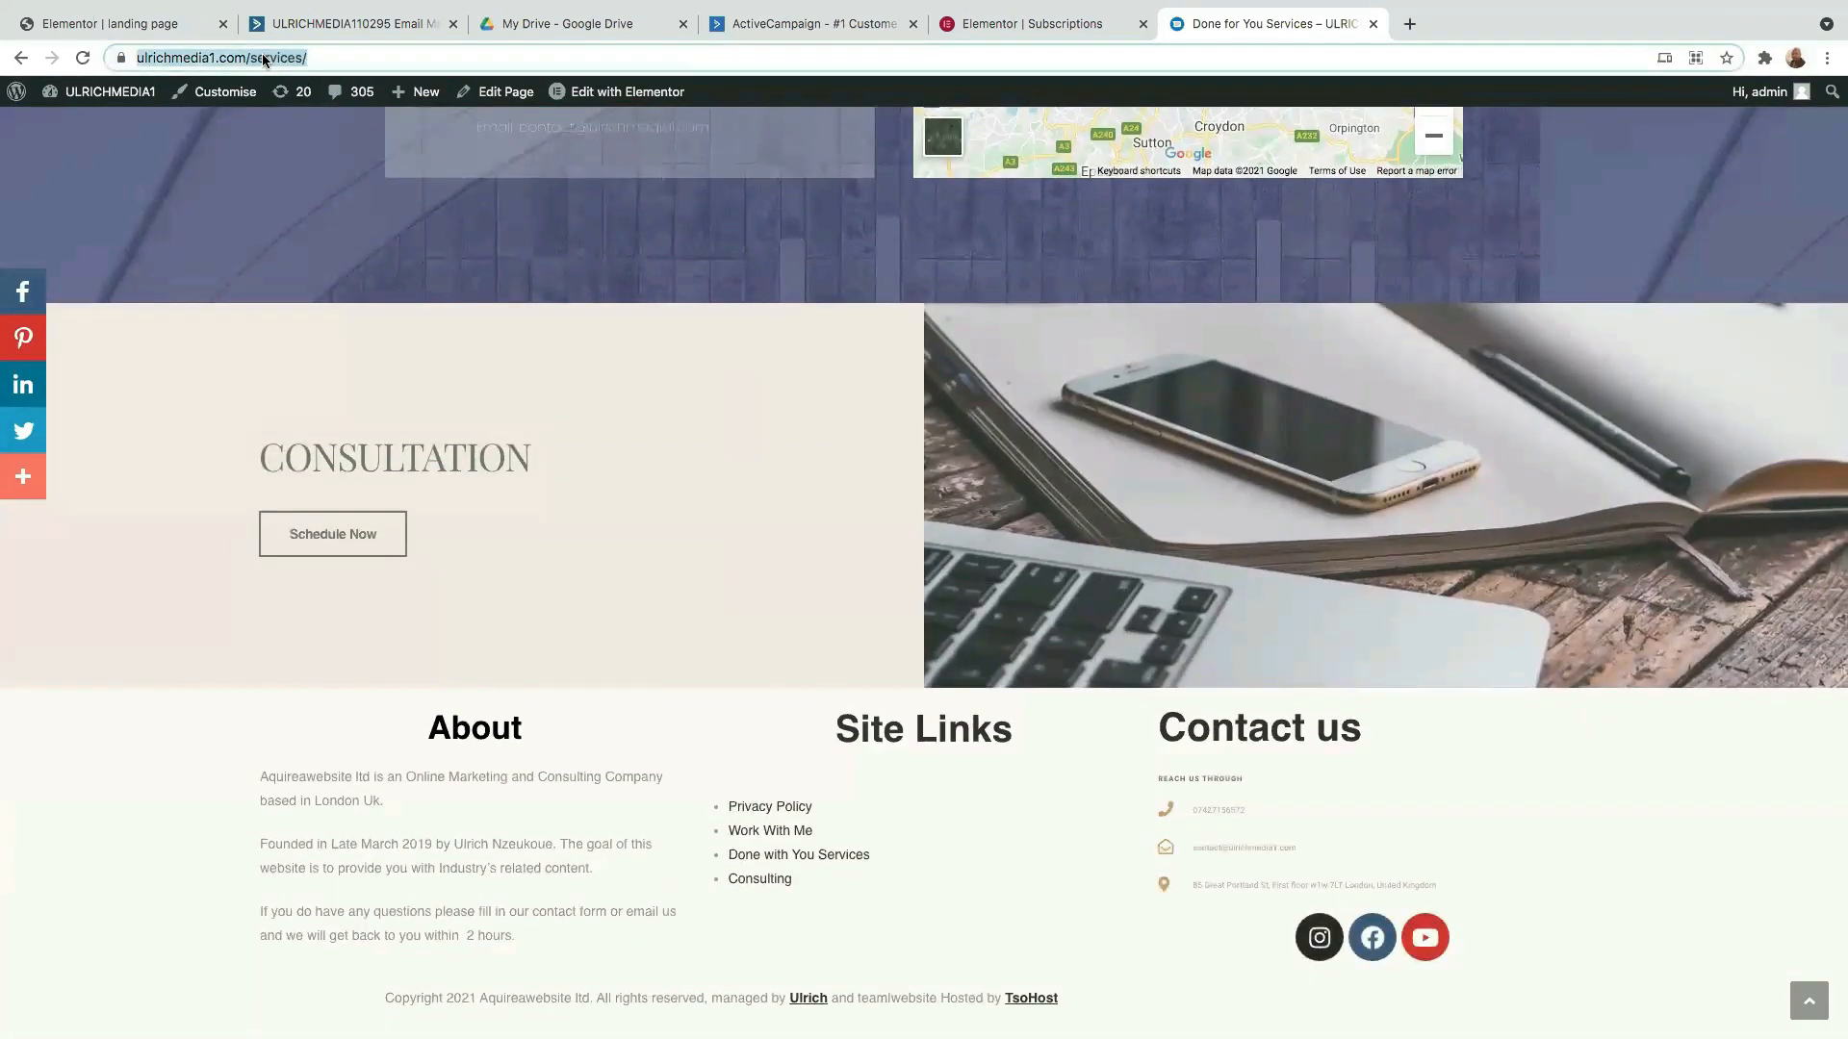
right_click(263, 55)
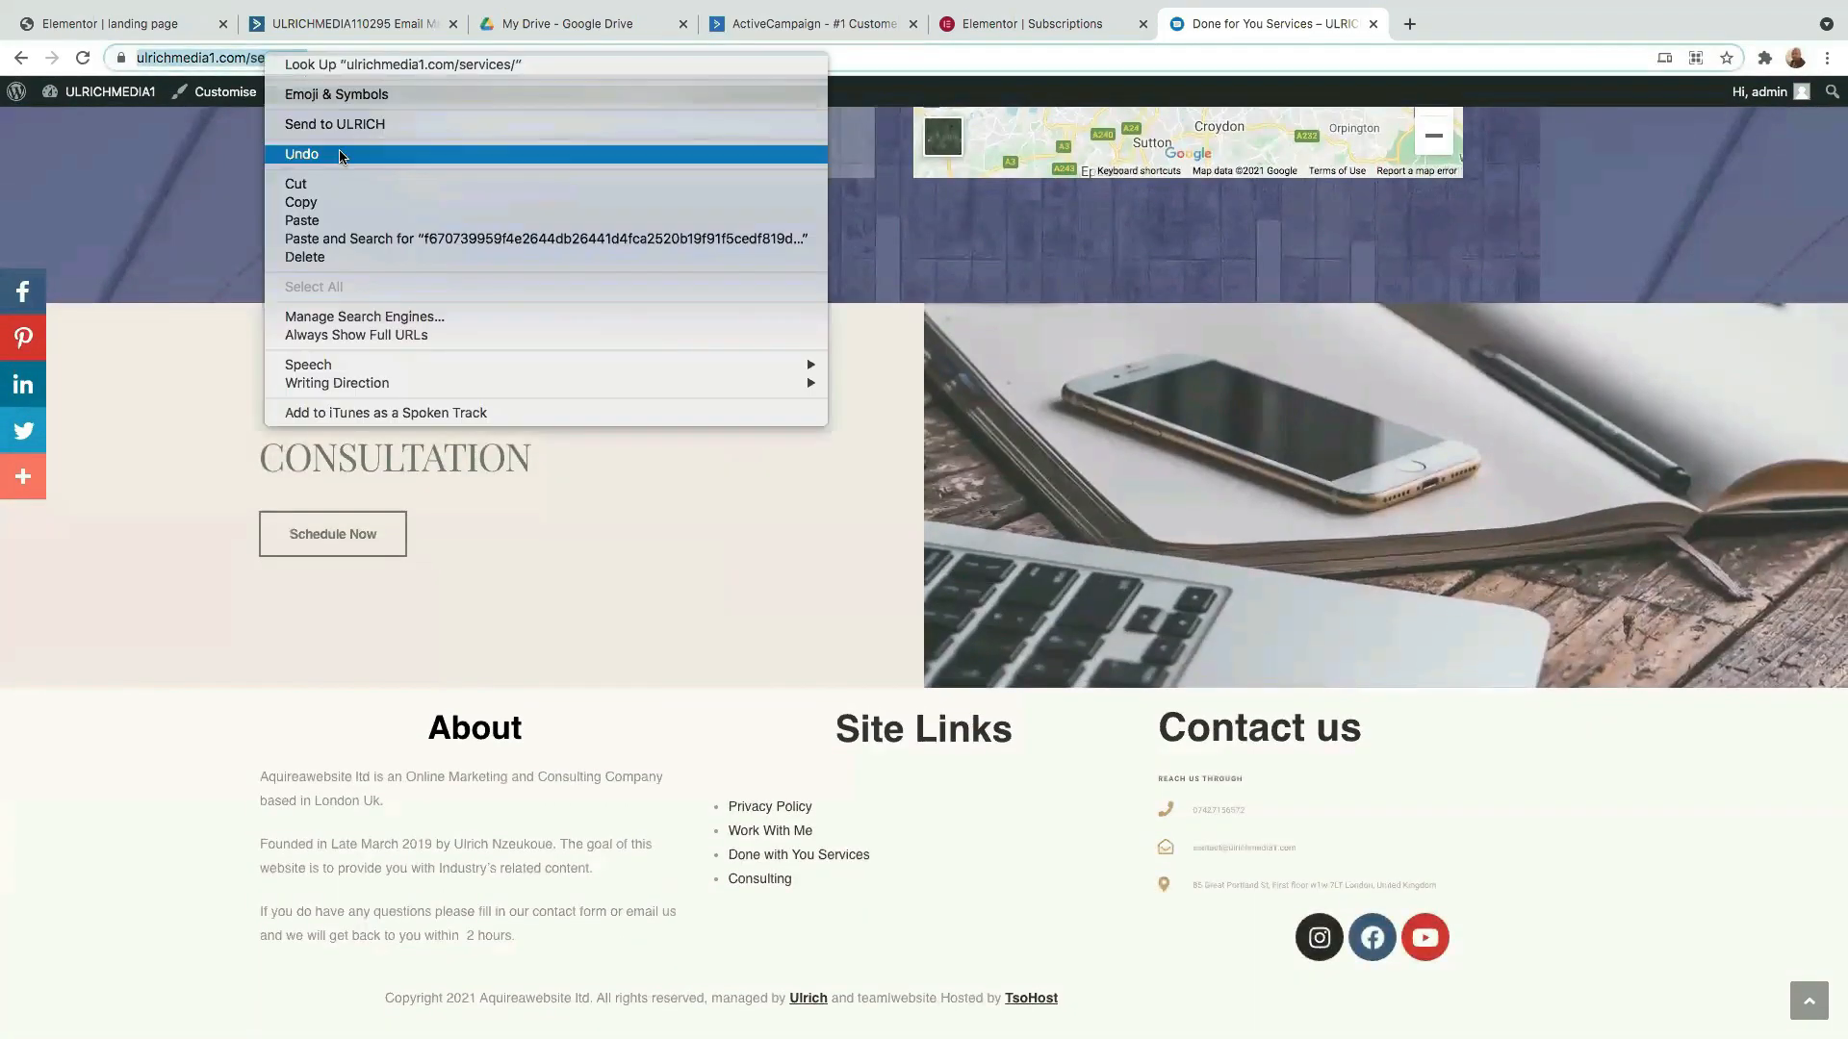
left_click(312, 205)
left_click(132, 21)
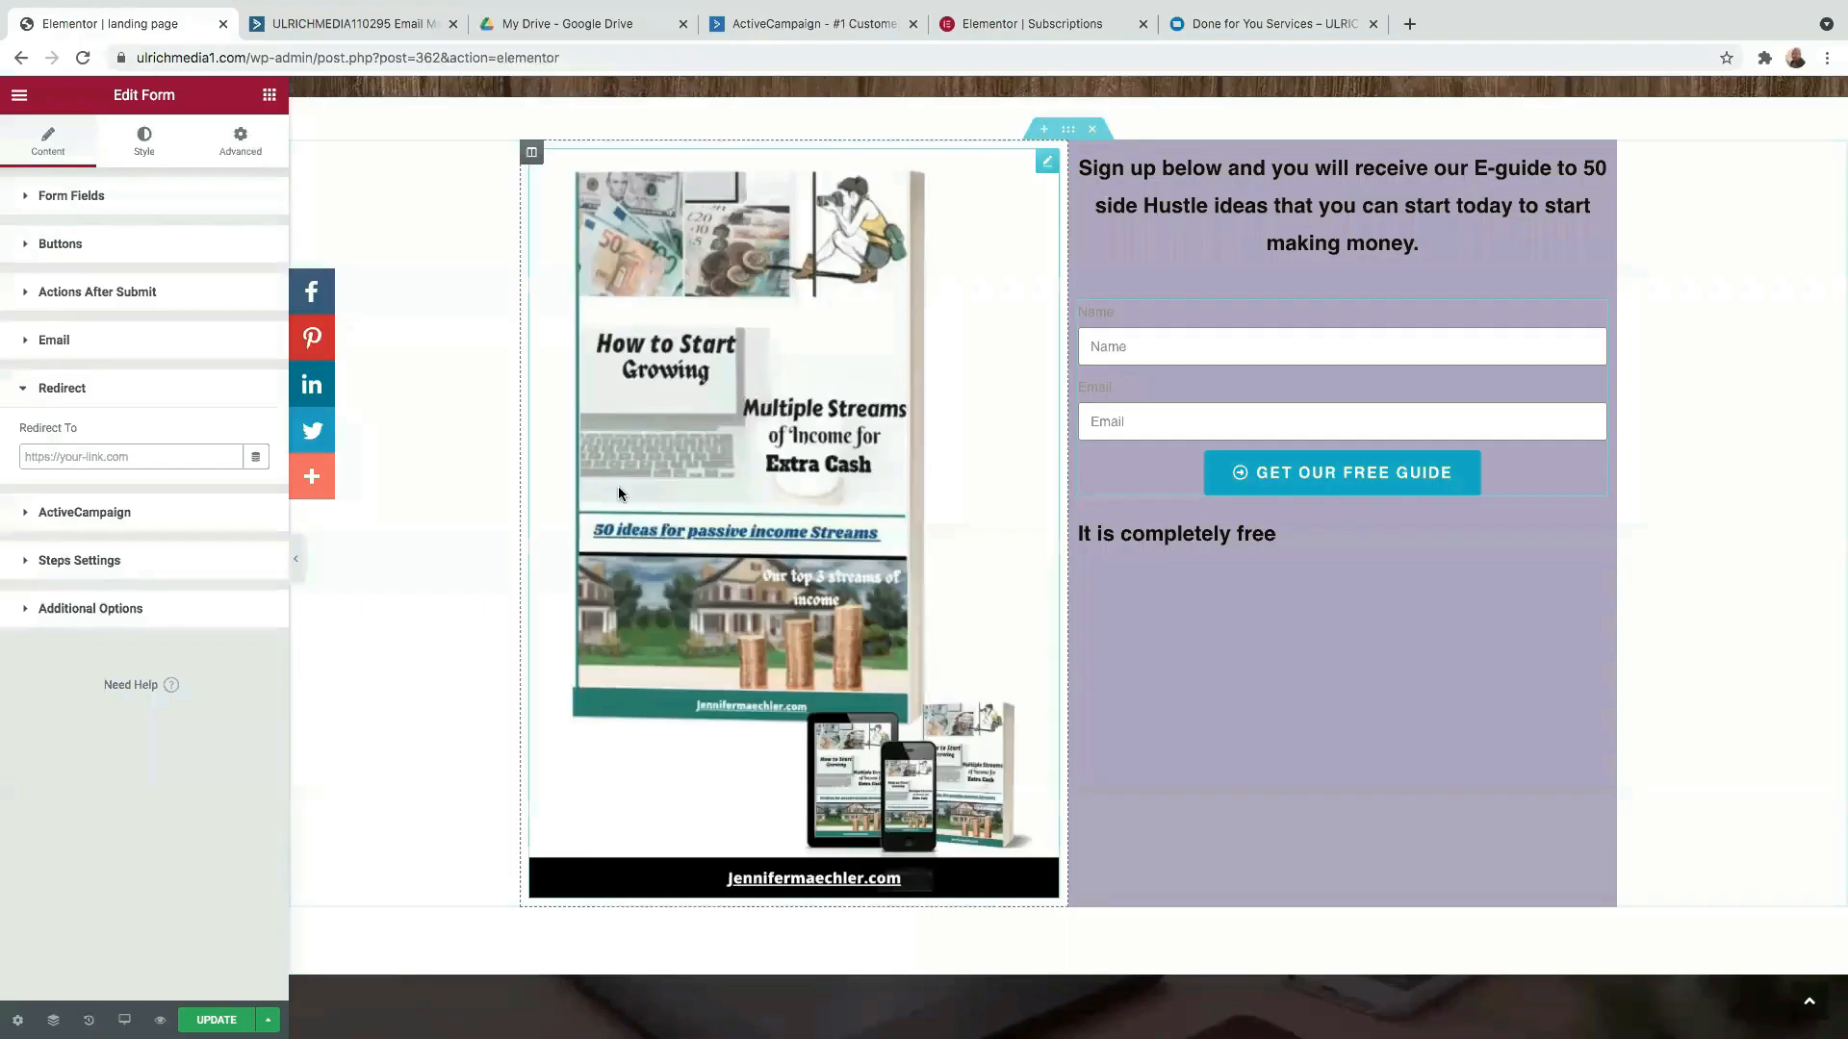
right_click(57, 460)
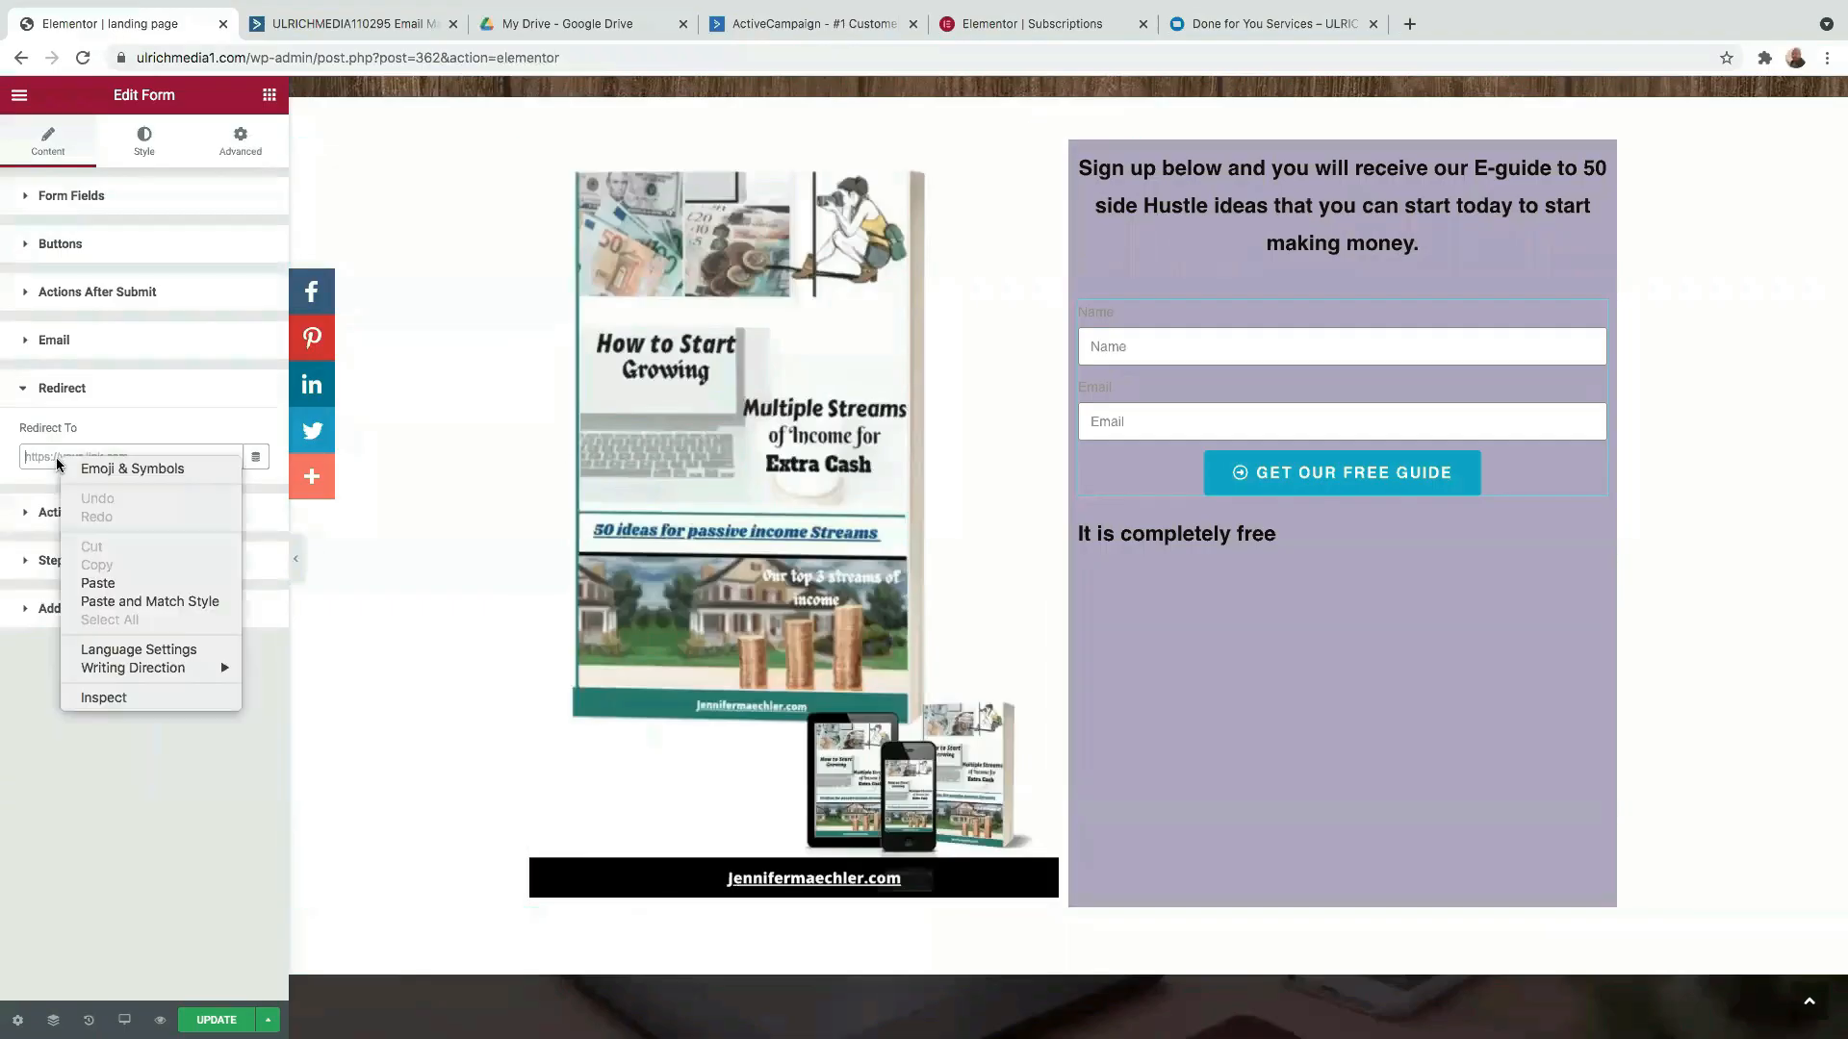
left_click(113, 583)
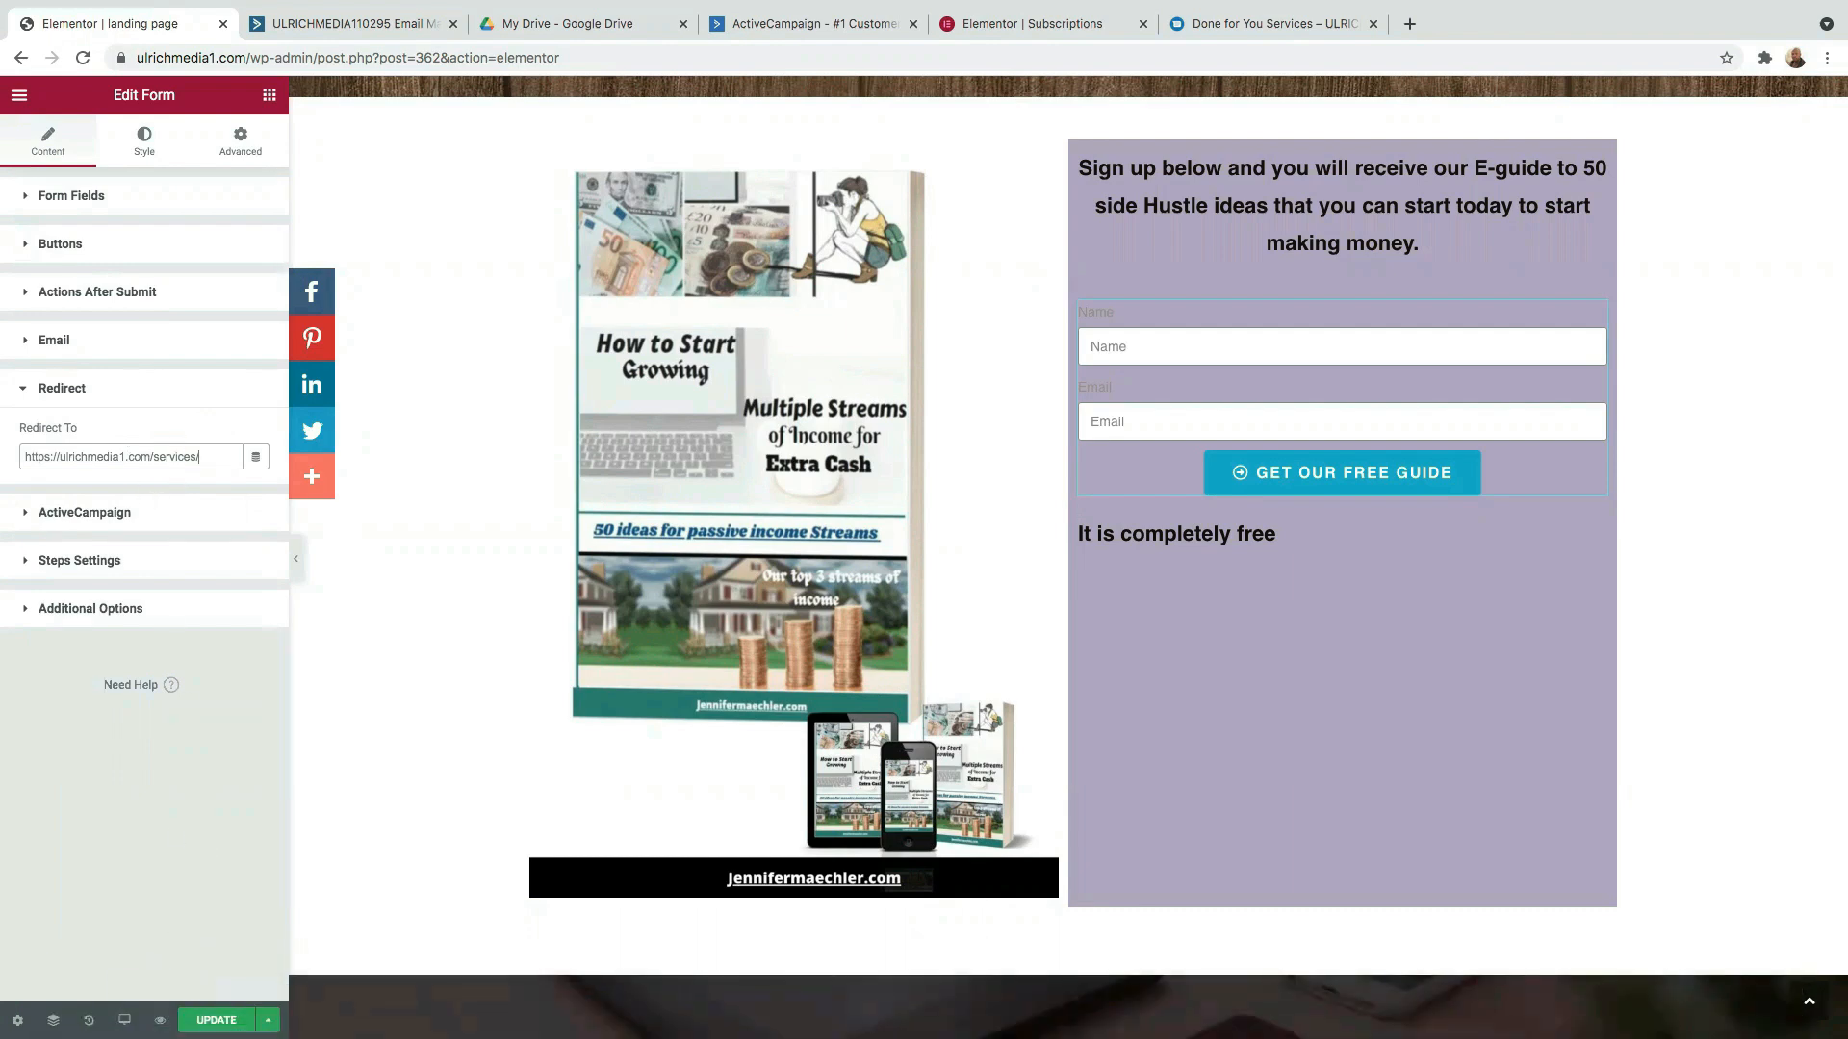
left_click(216, 1020)
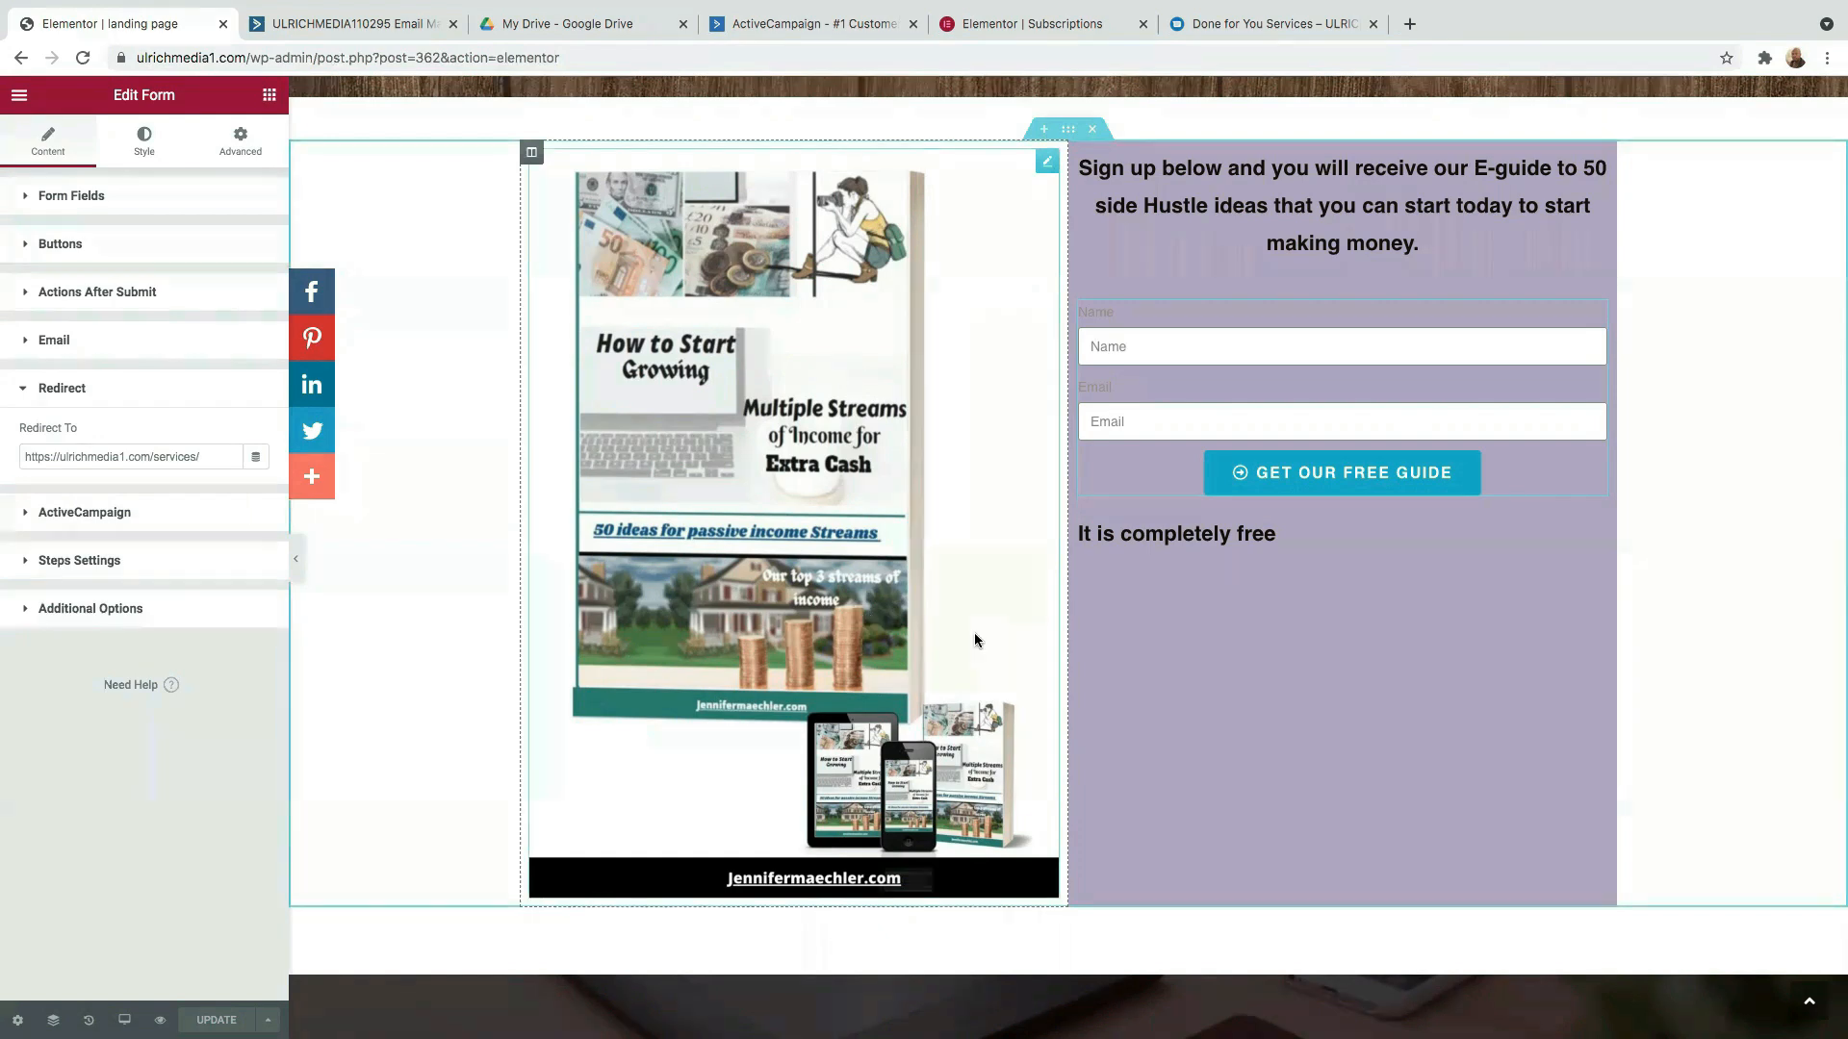
Switch to ActiveCampaign and open the Automations page from the dashboard.
left_click(327, 23)
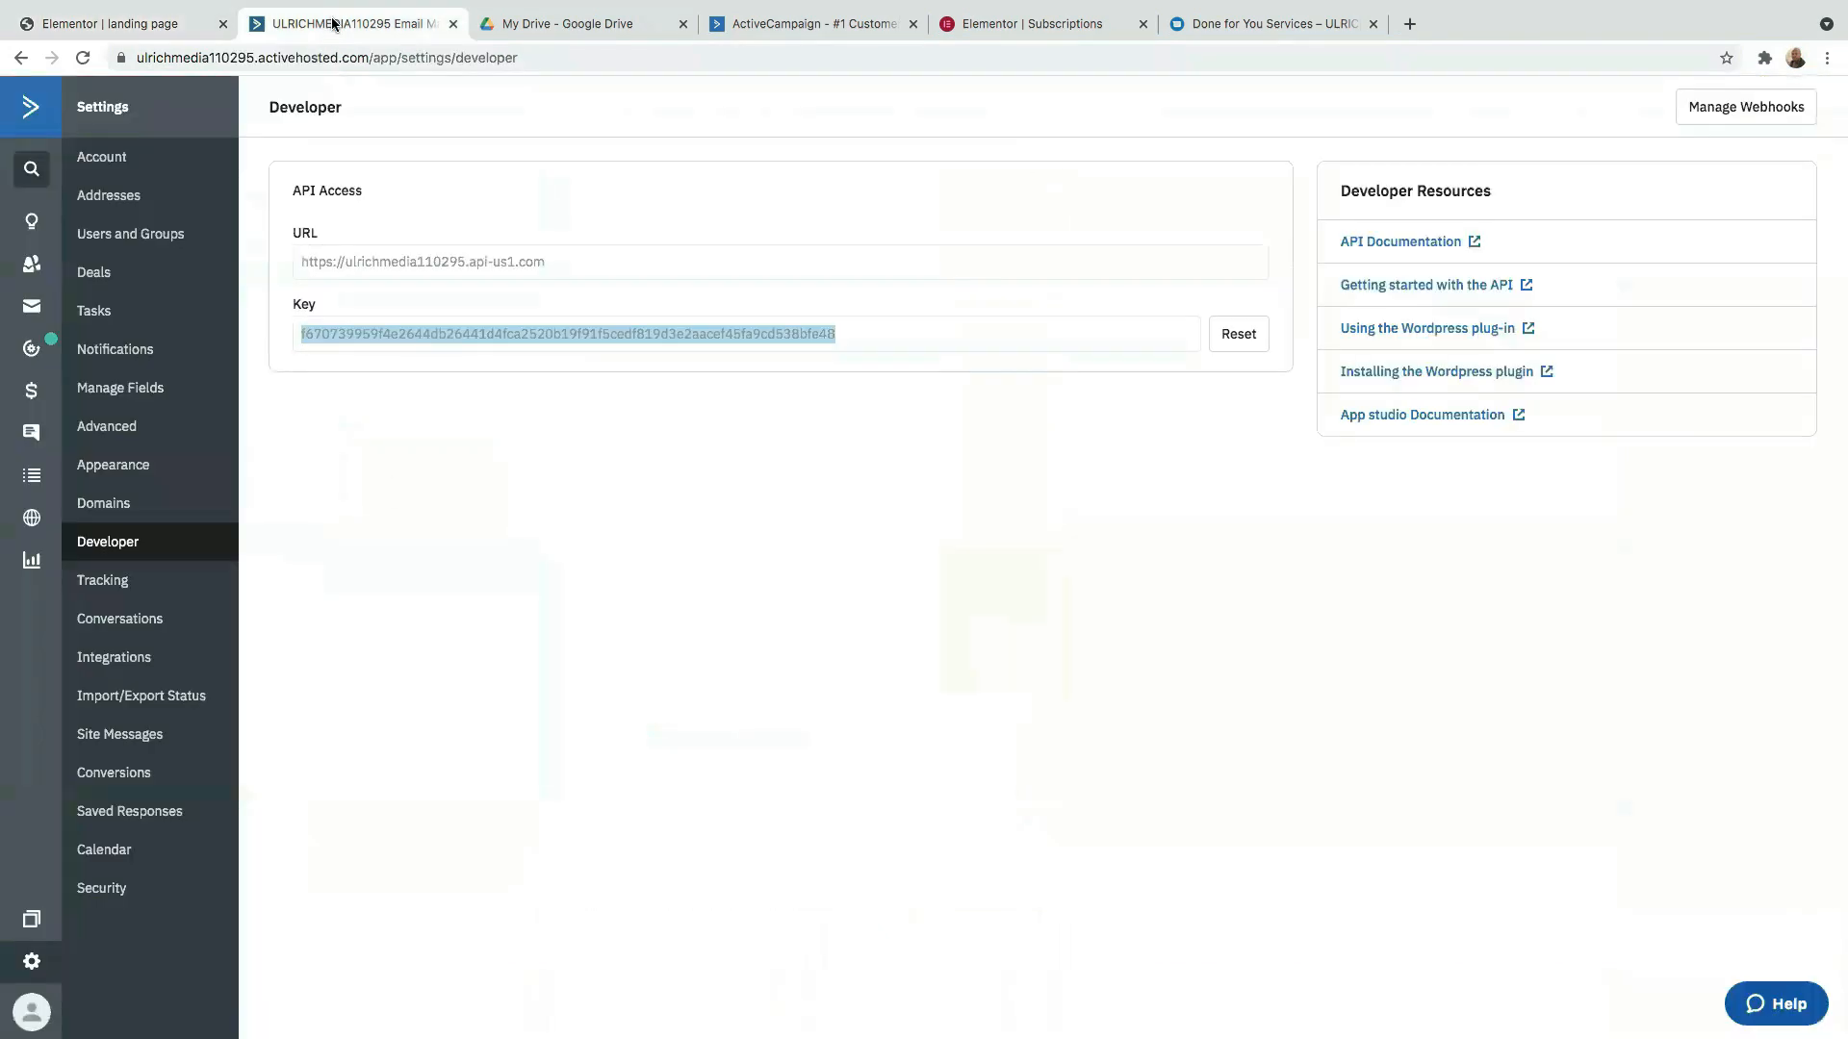
left_click(32, 105)
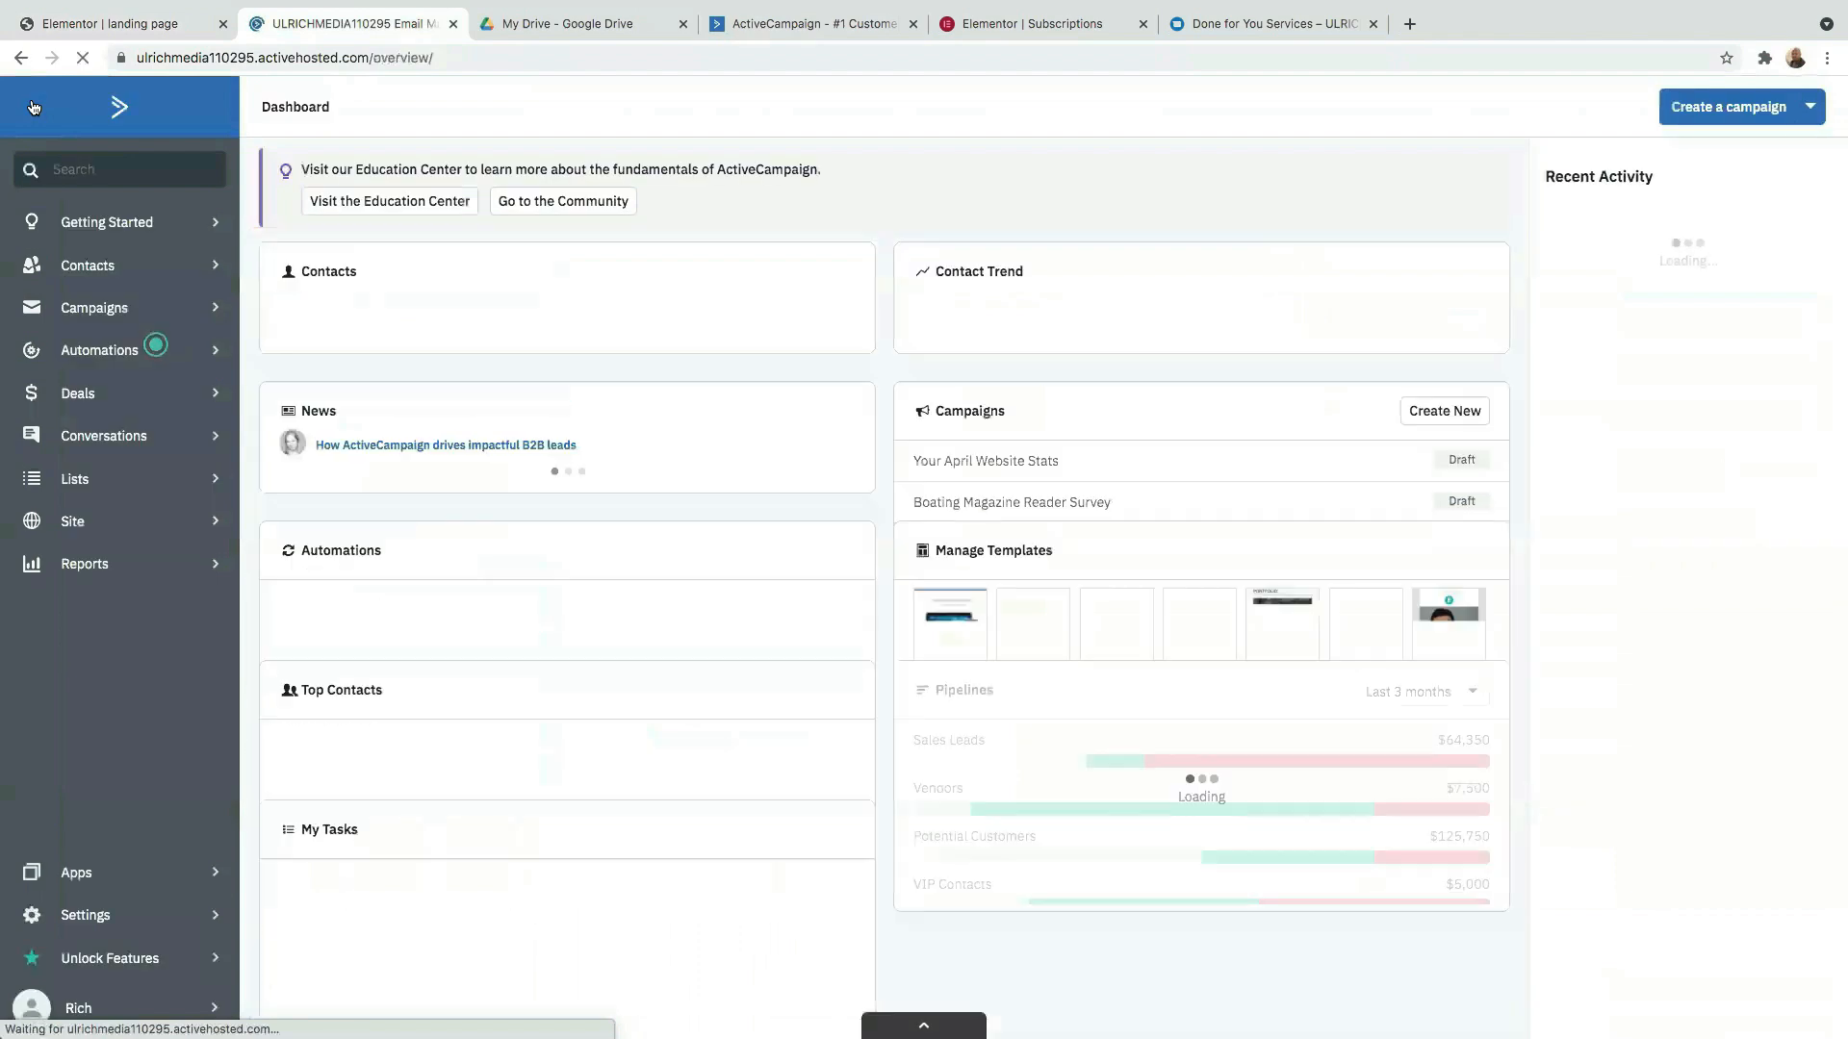
left_click(99, 354)
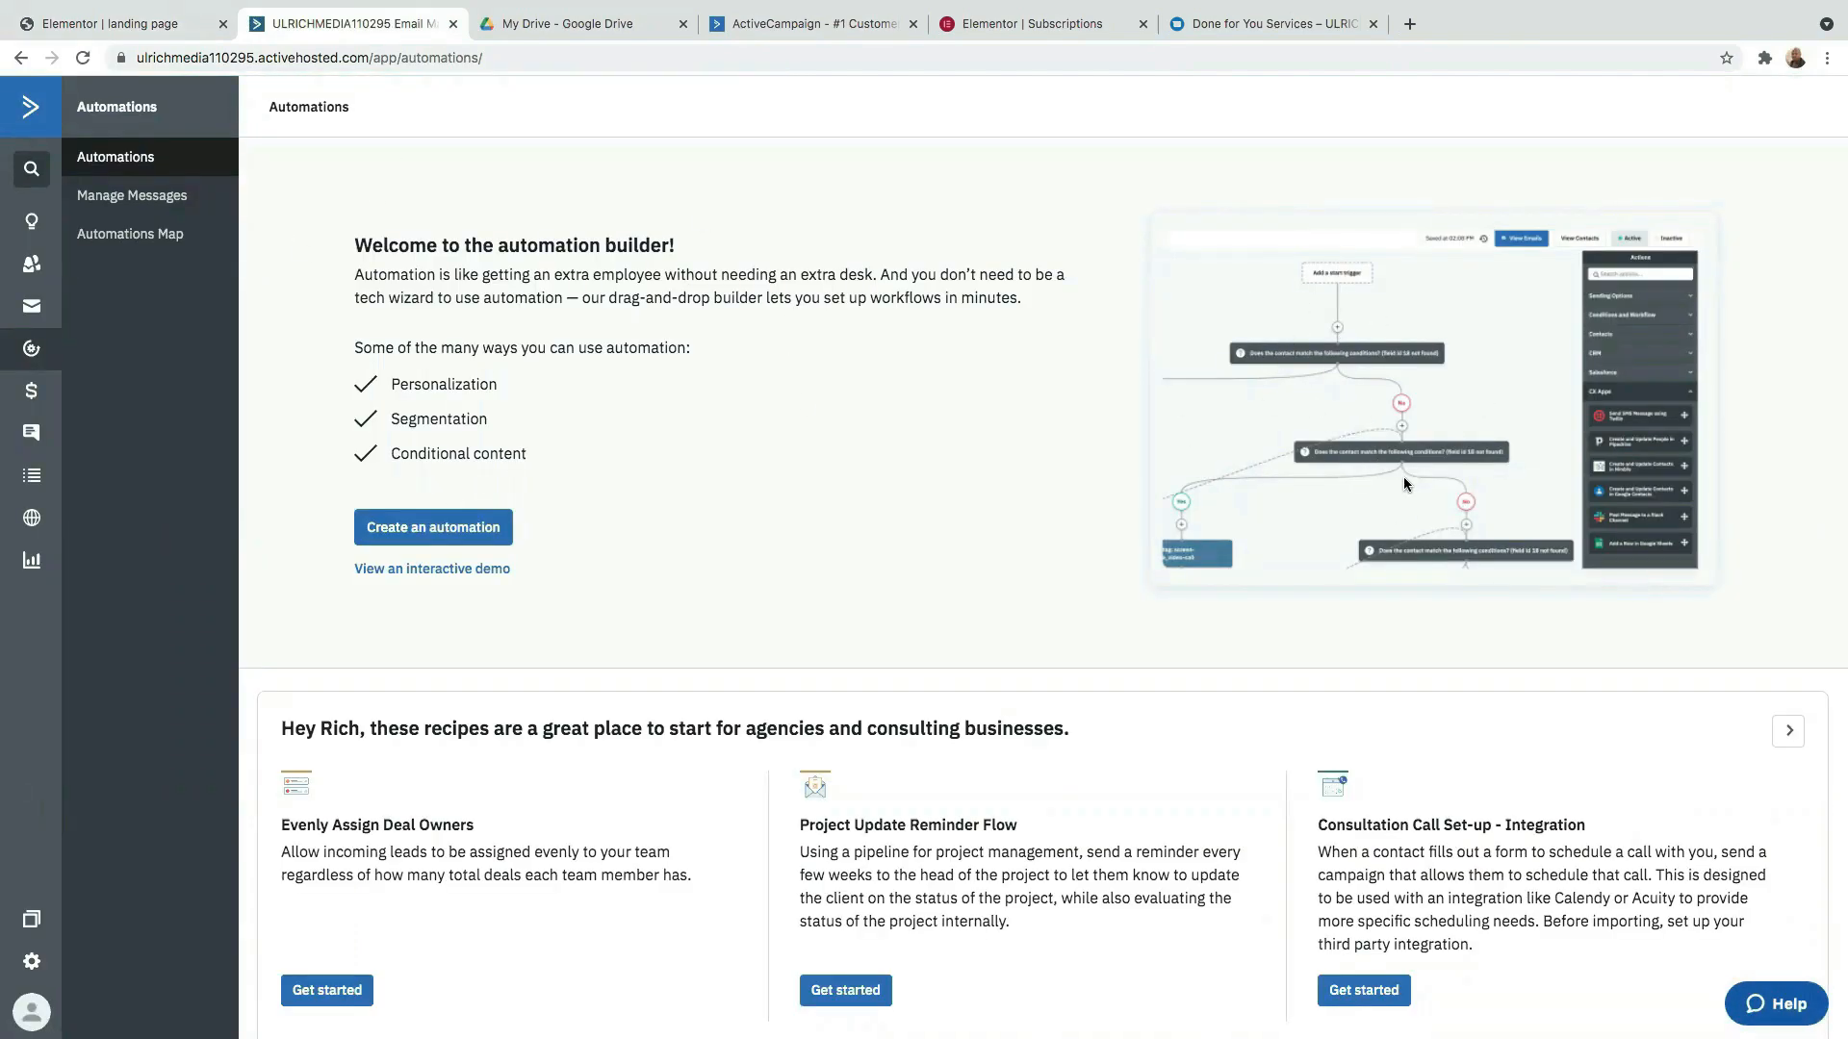
left_click(1268, 441)
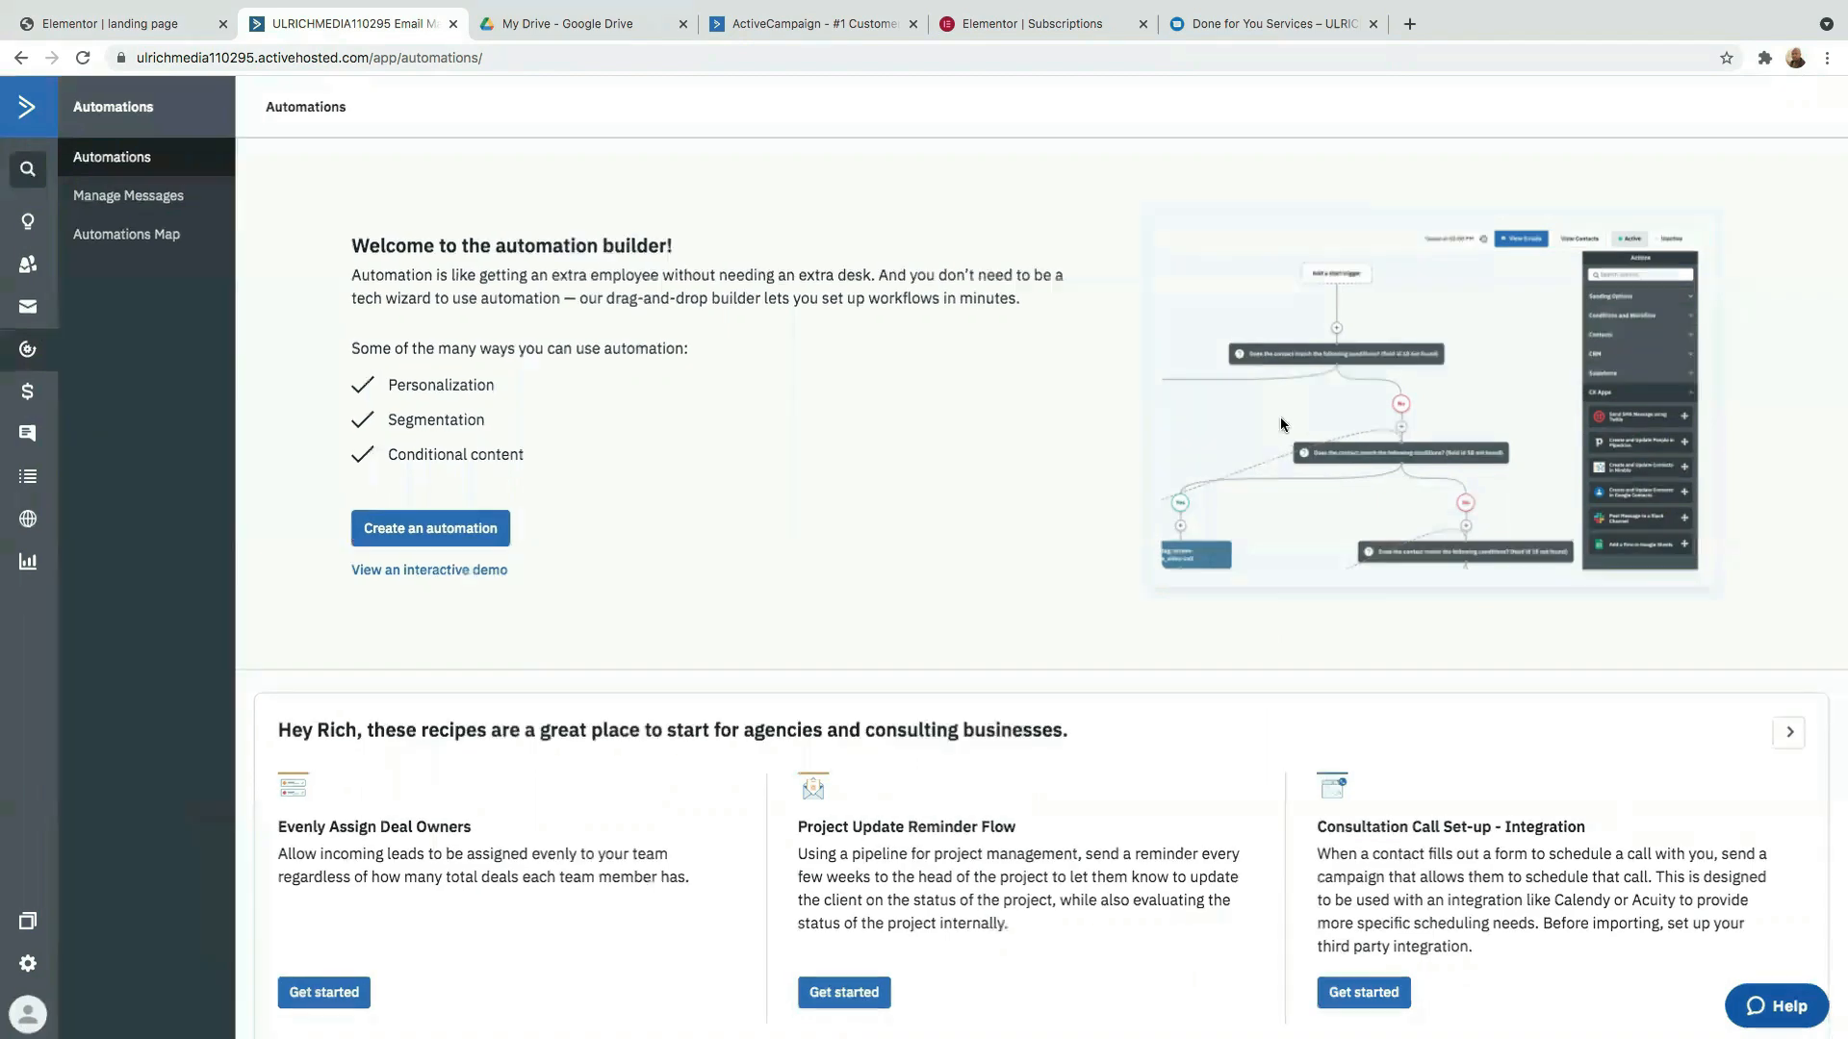
left_click(462, 308)
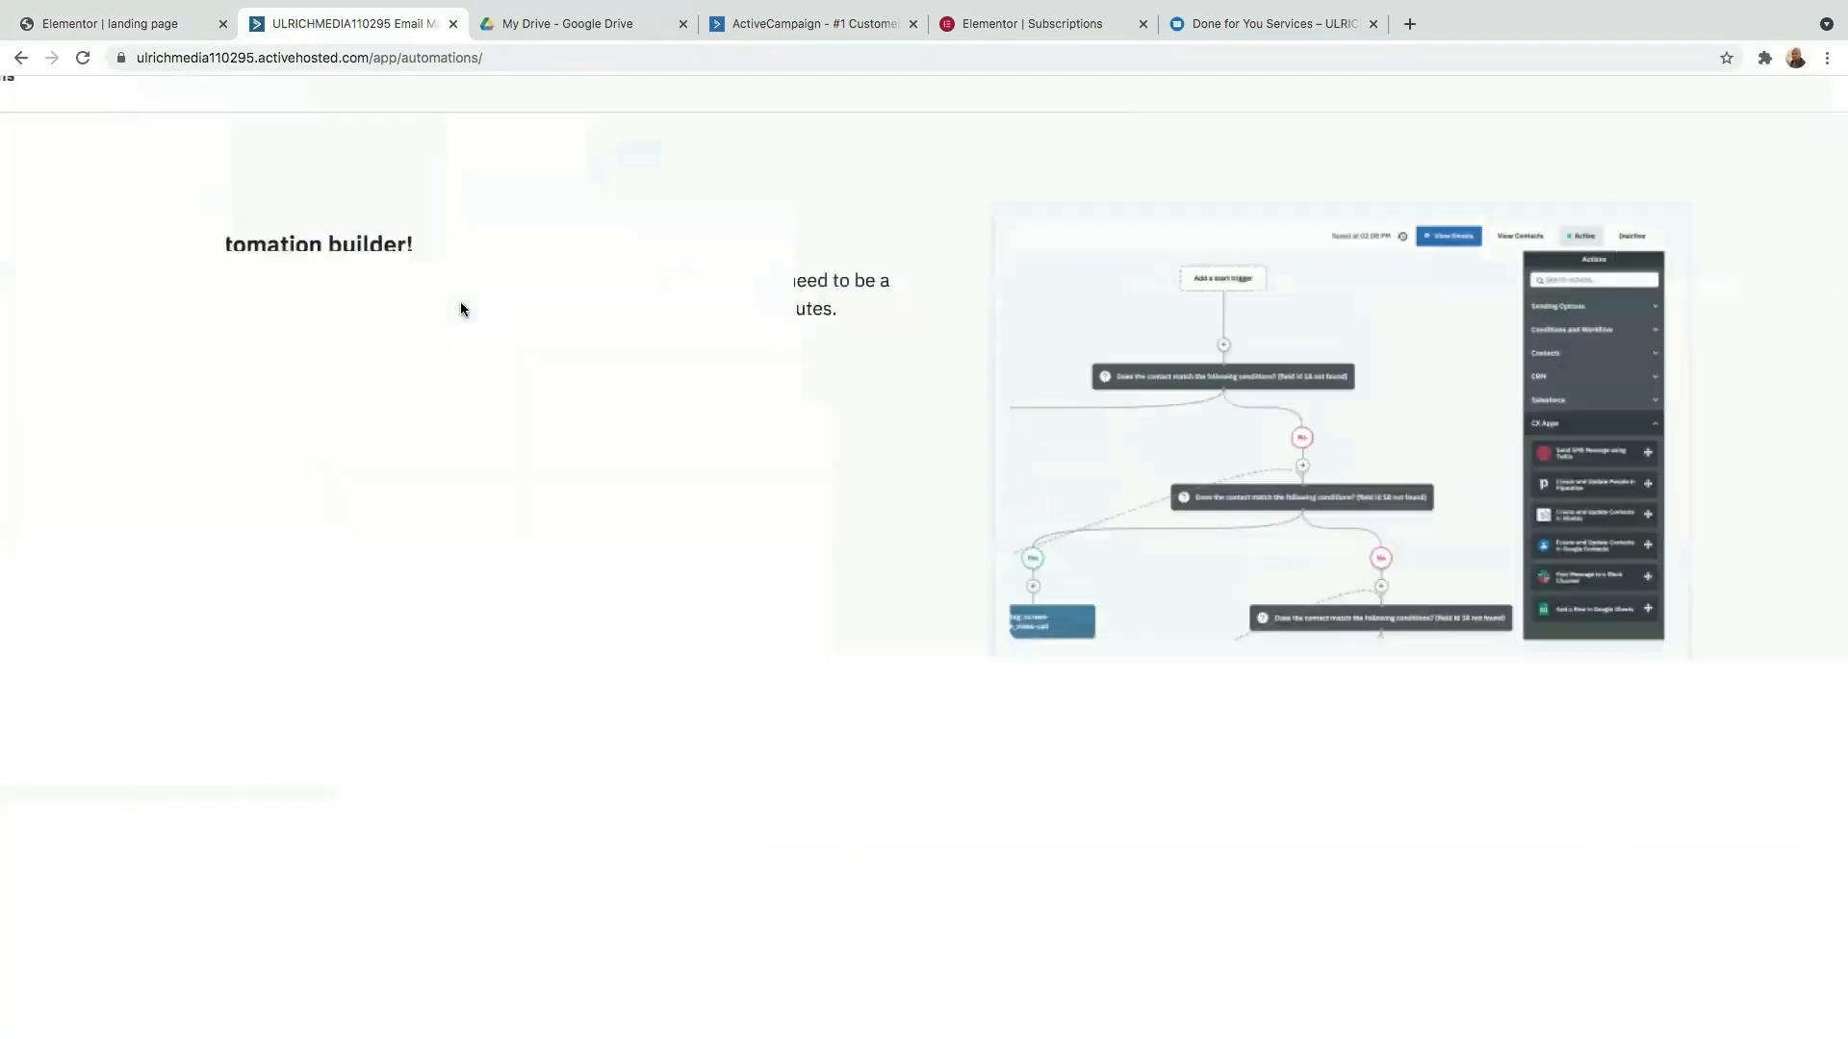
Create a new automation with the Start from Scratch recipe after browsing the available recipes.
left_click(427, 534)
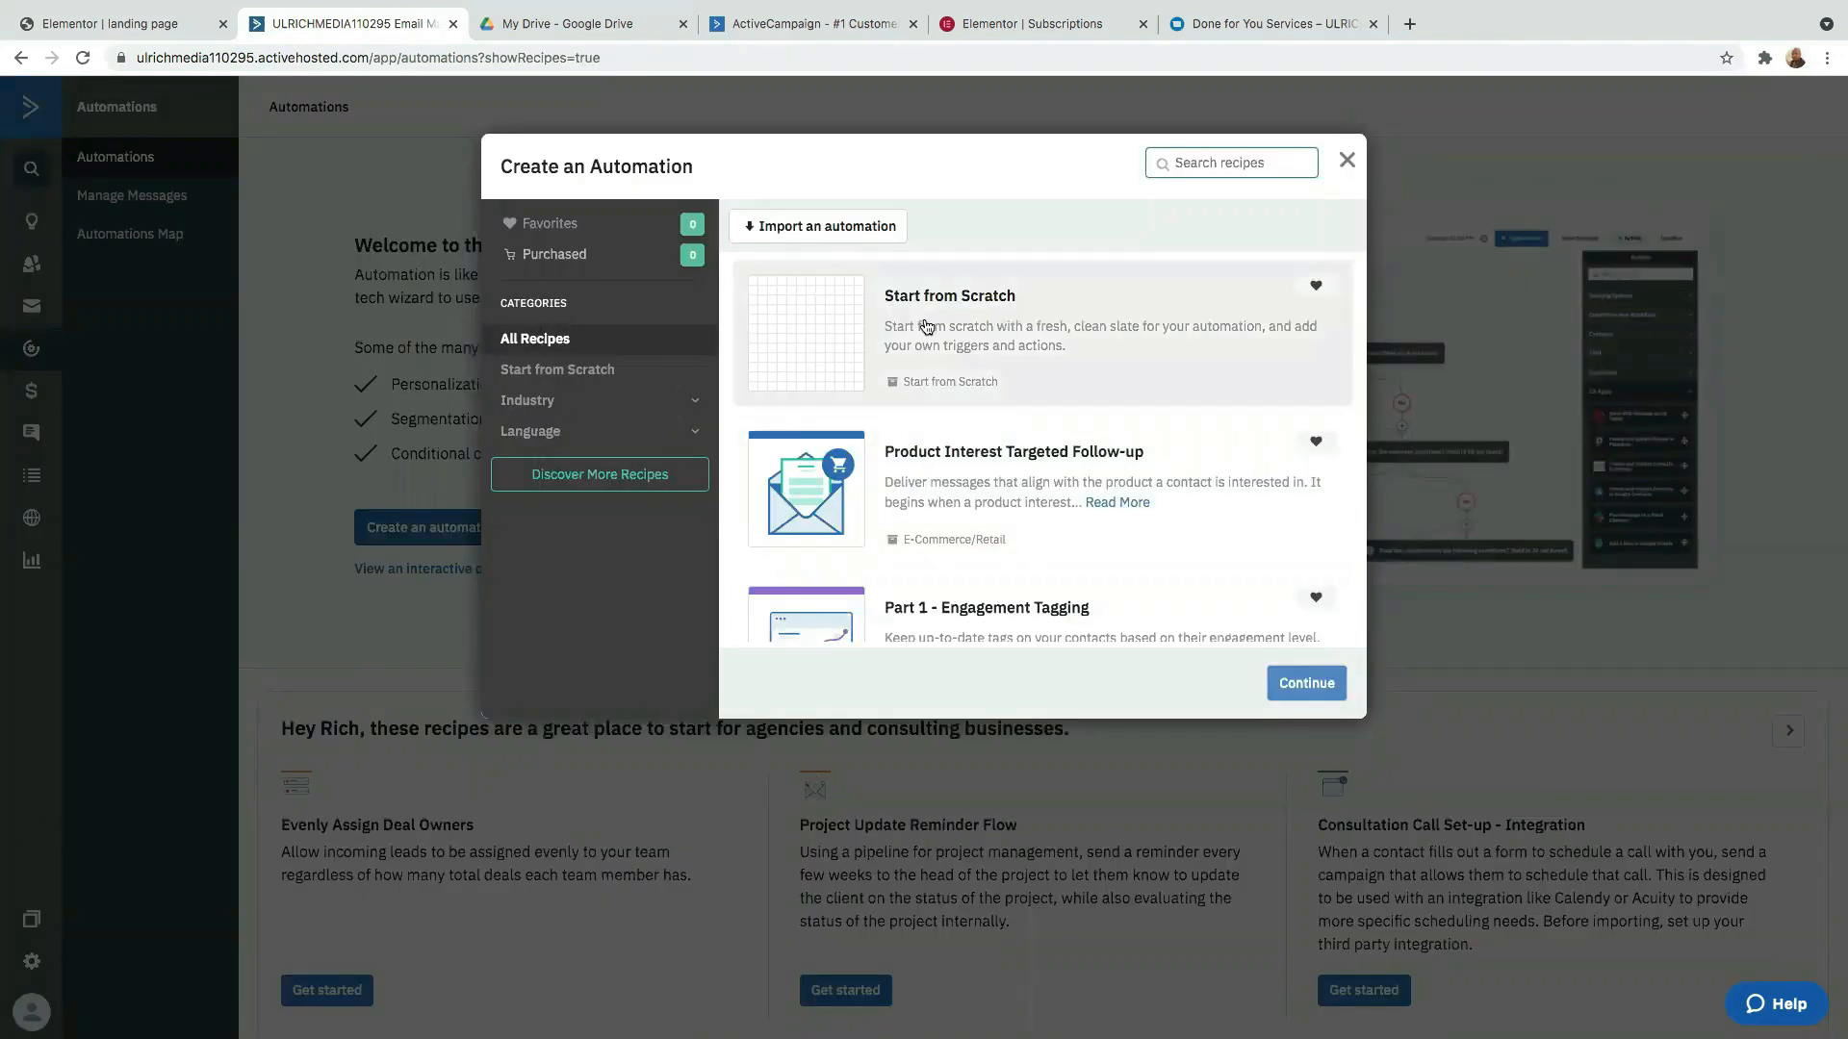
scroll(975, 469, "down", 10)
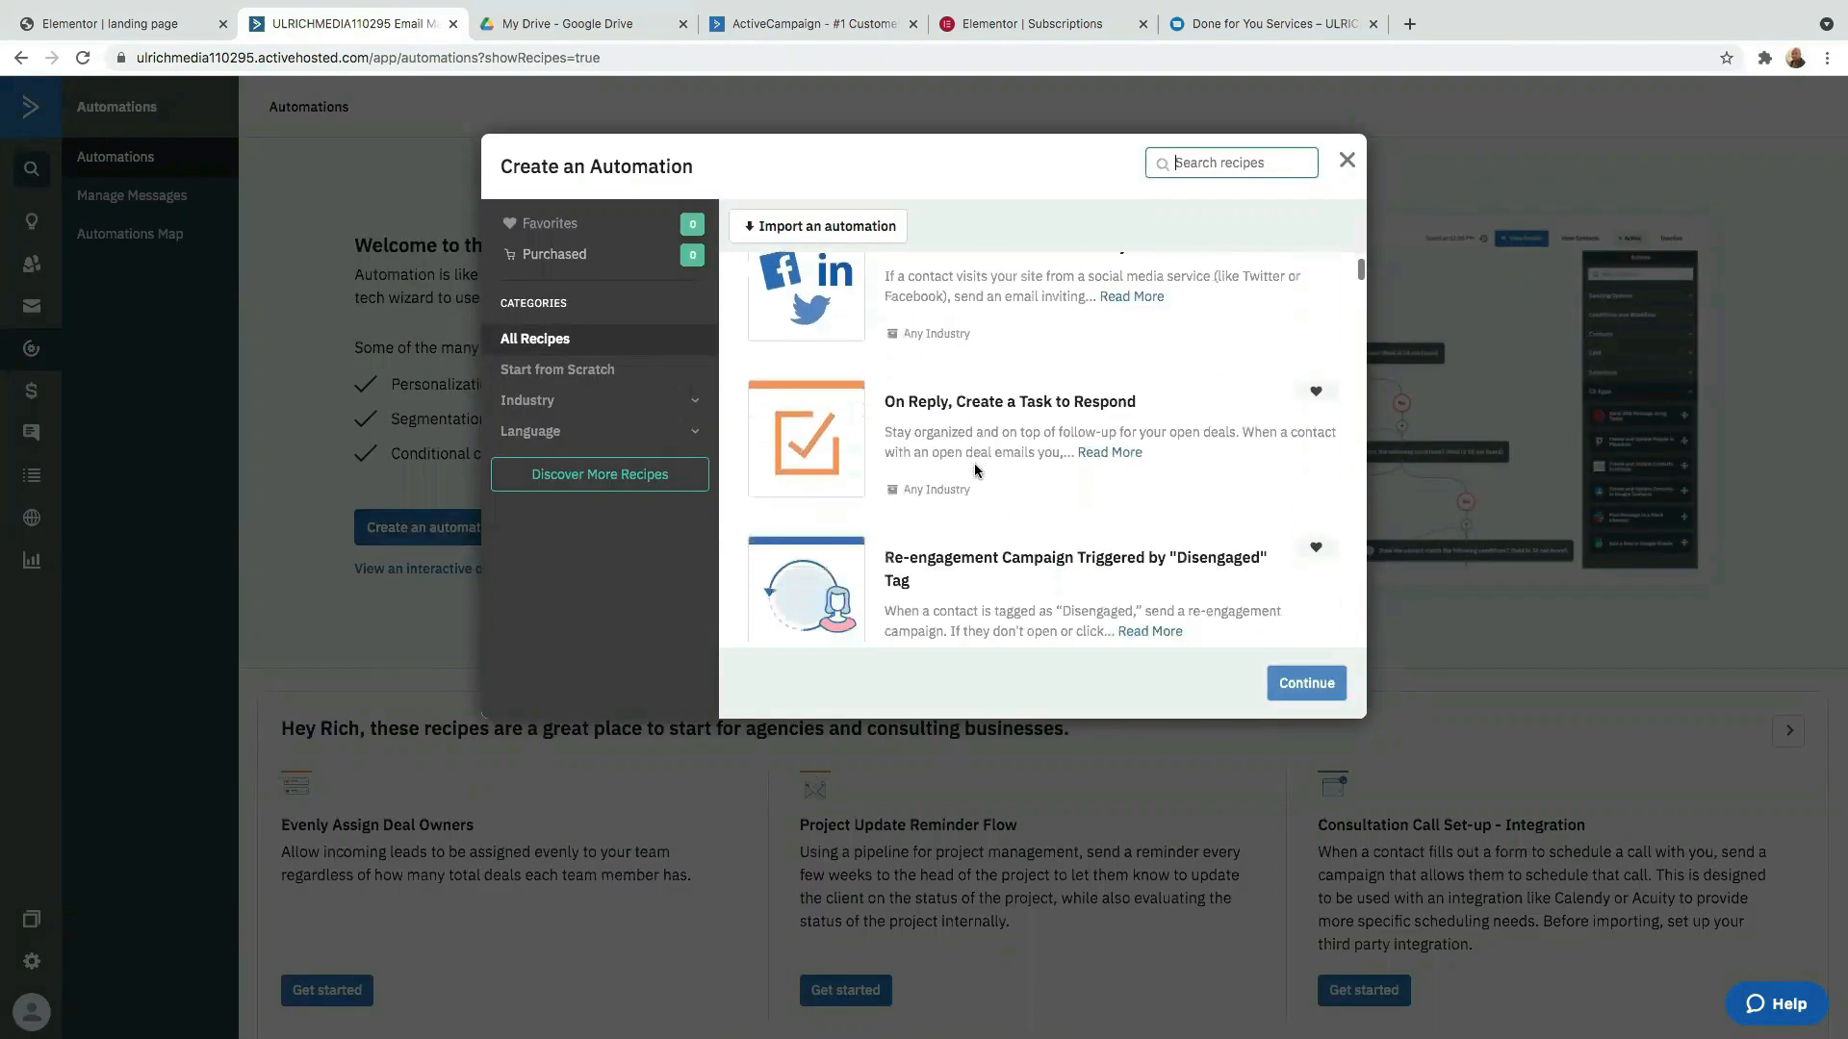
scroll(976, 470, "up", 10)
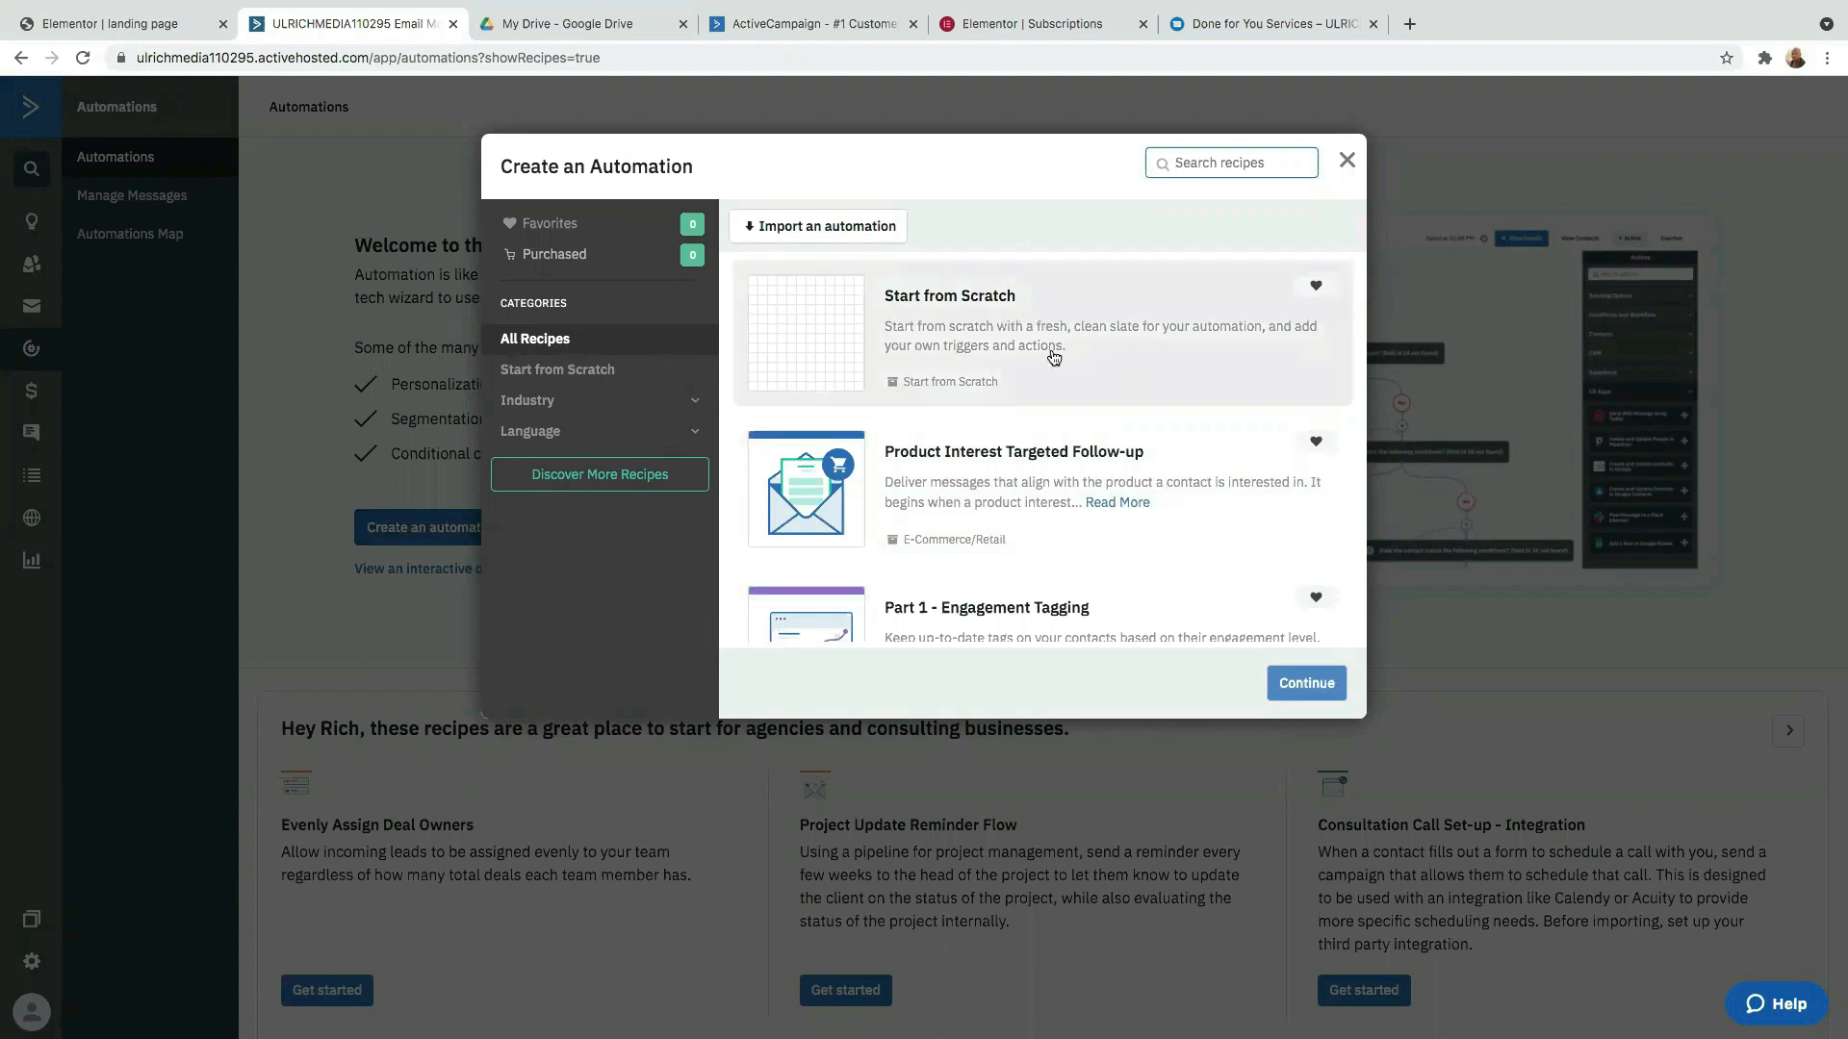
scroll(1001, 469, "down", 15)
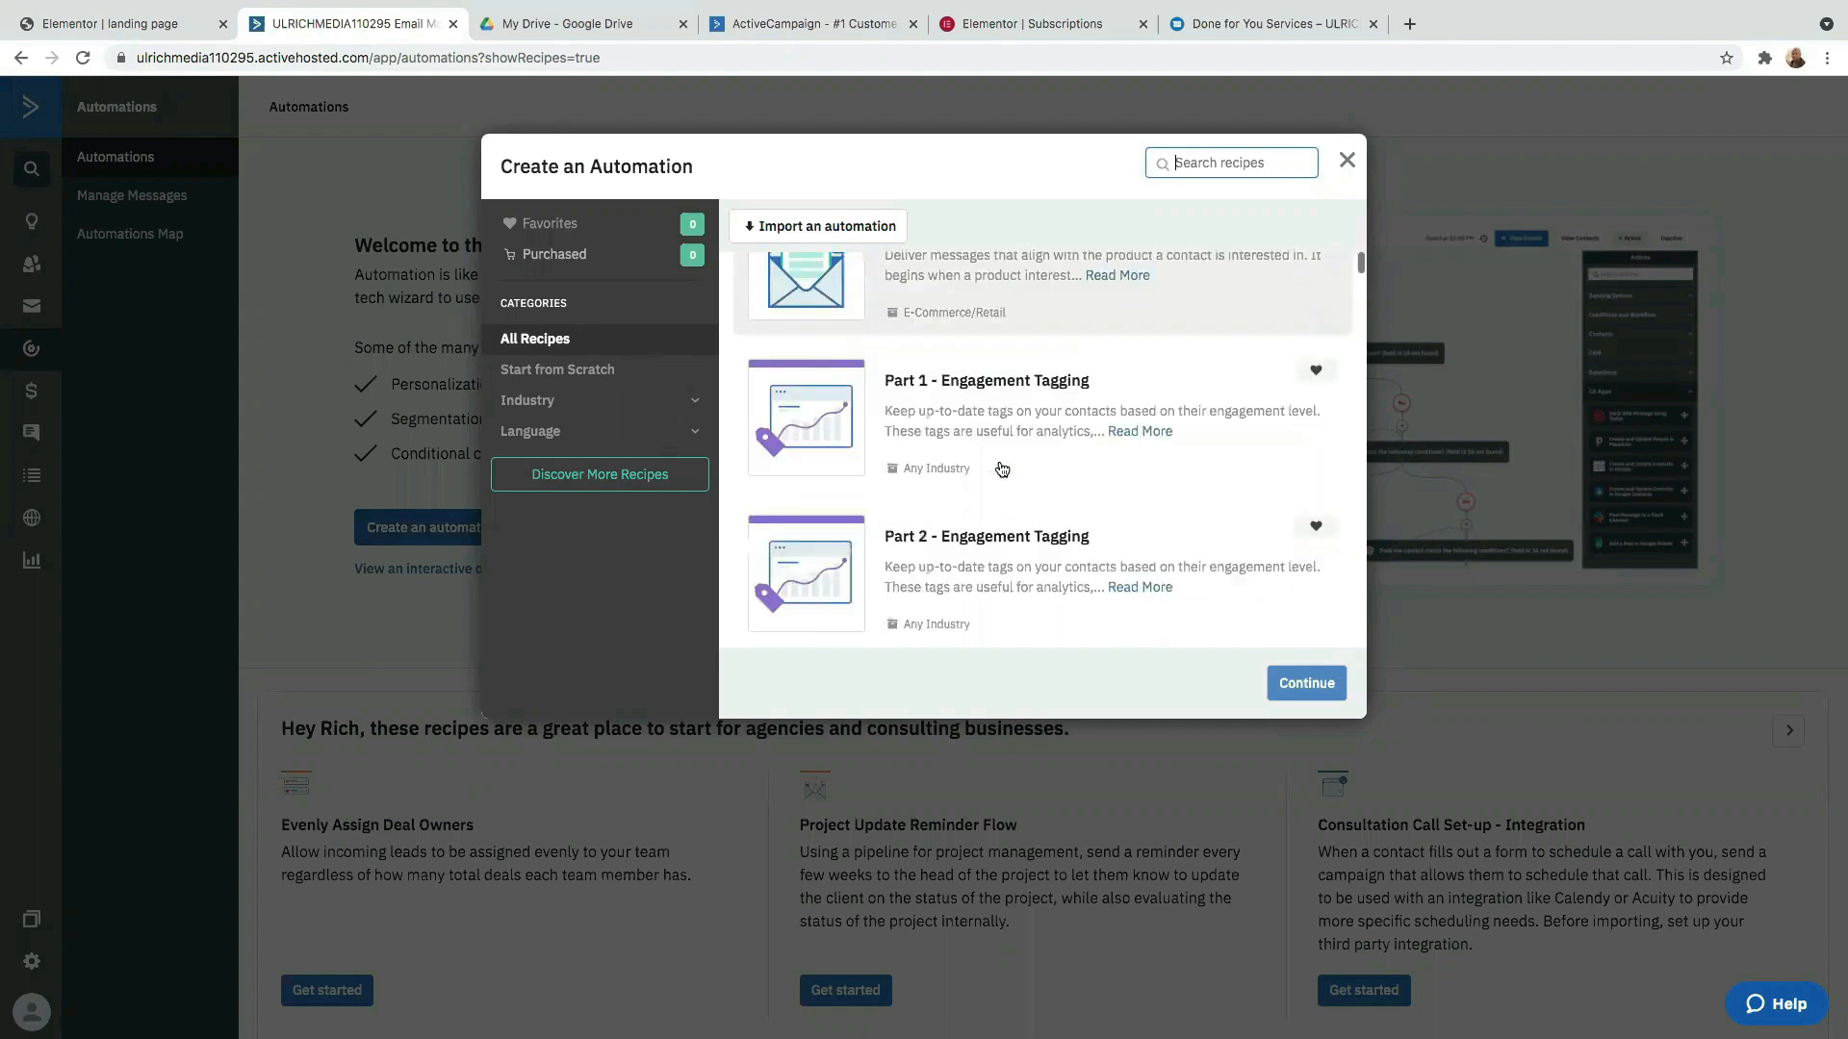
scroll(1001, 469, "up", 15)
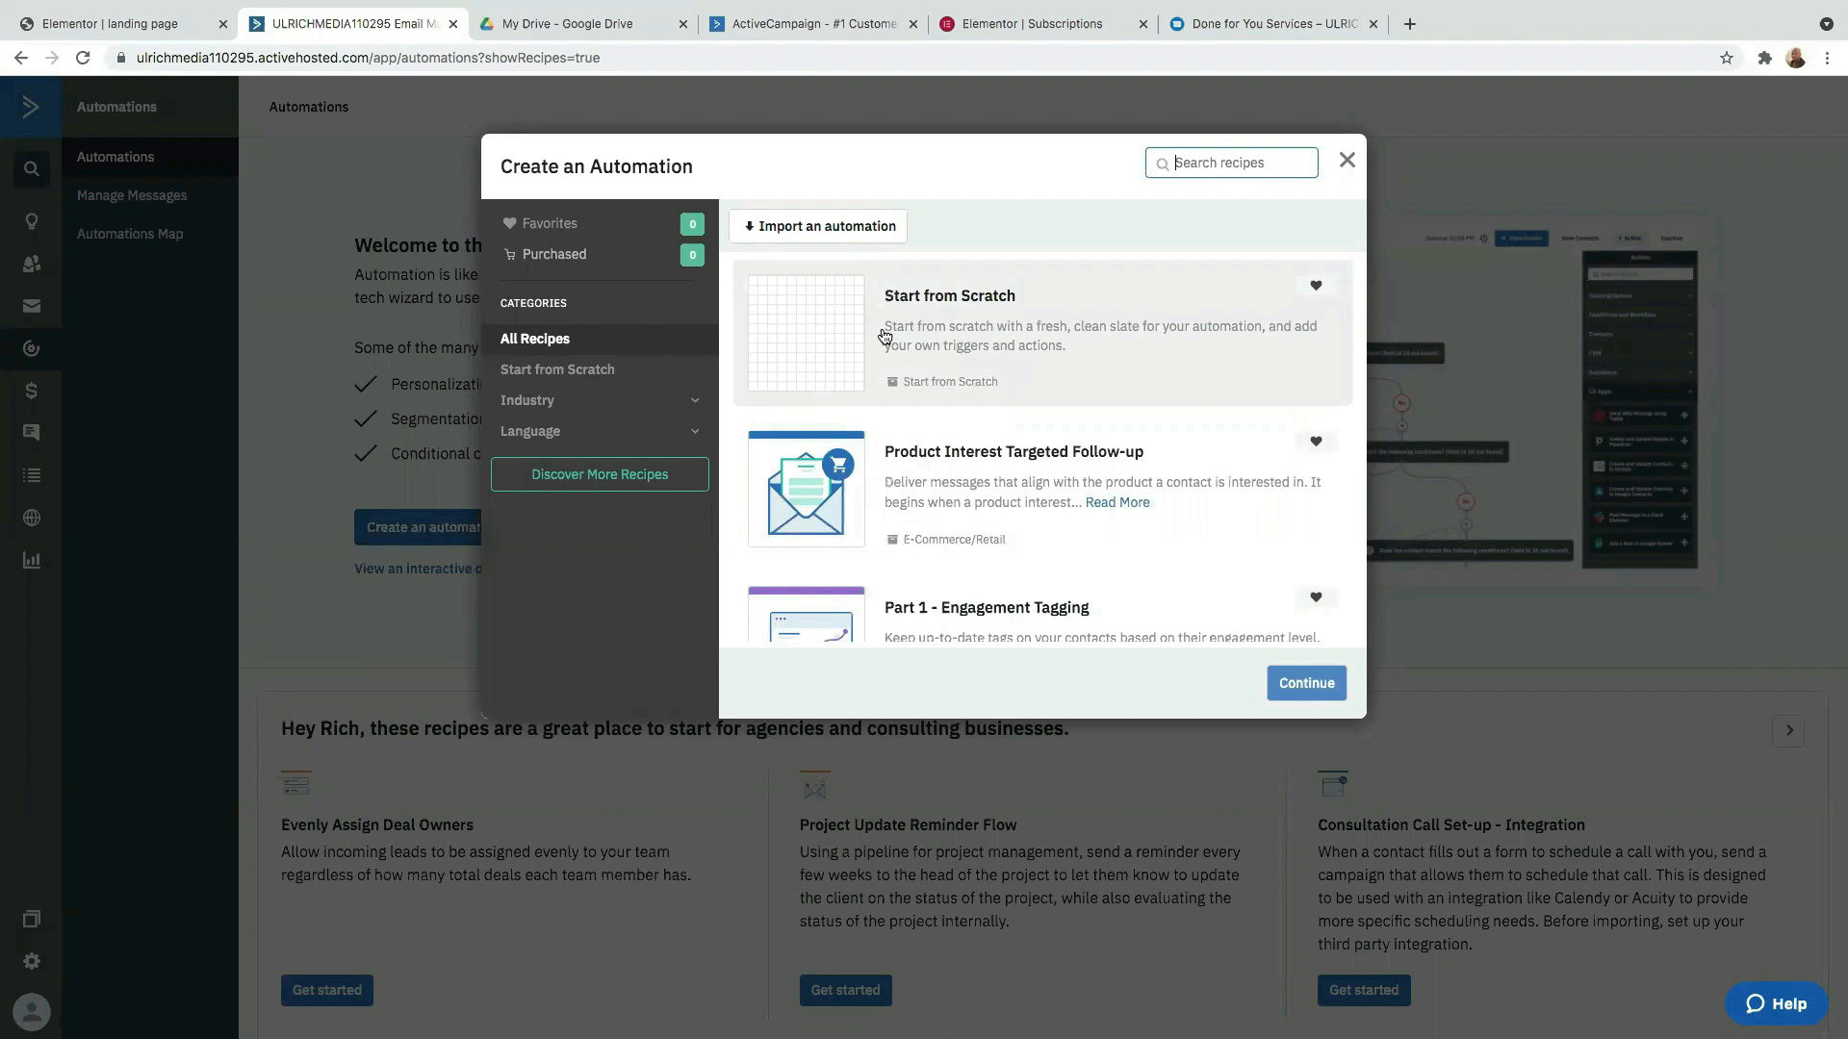
left_click(816, 333)
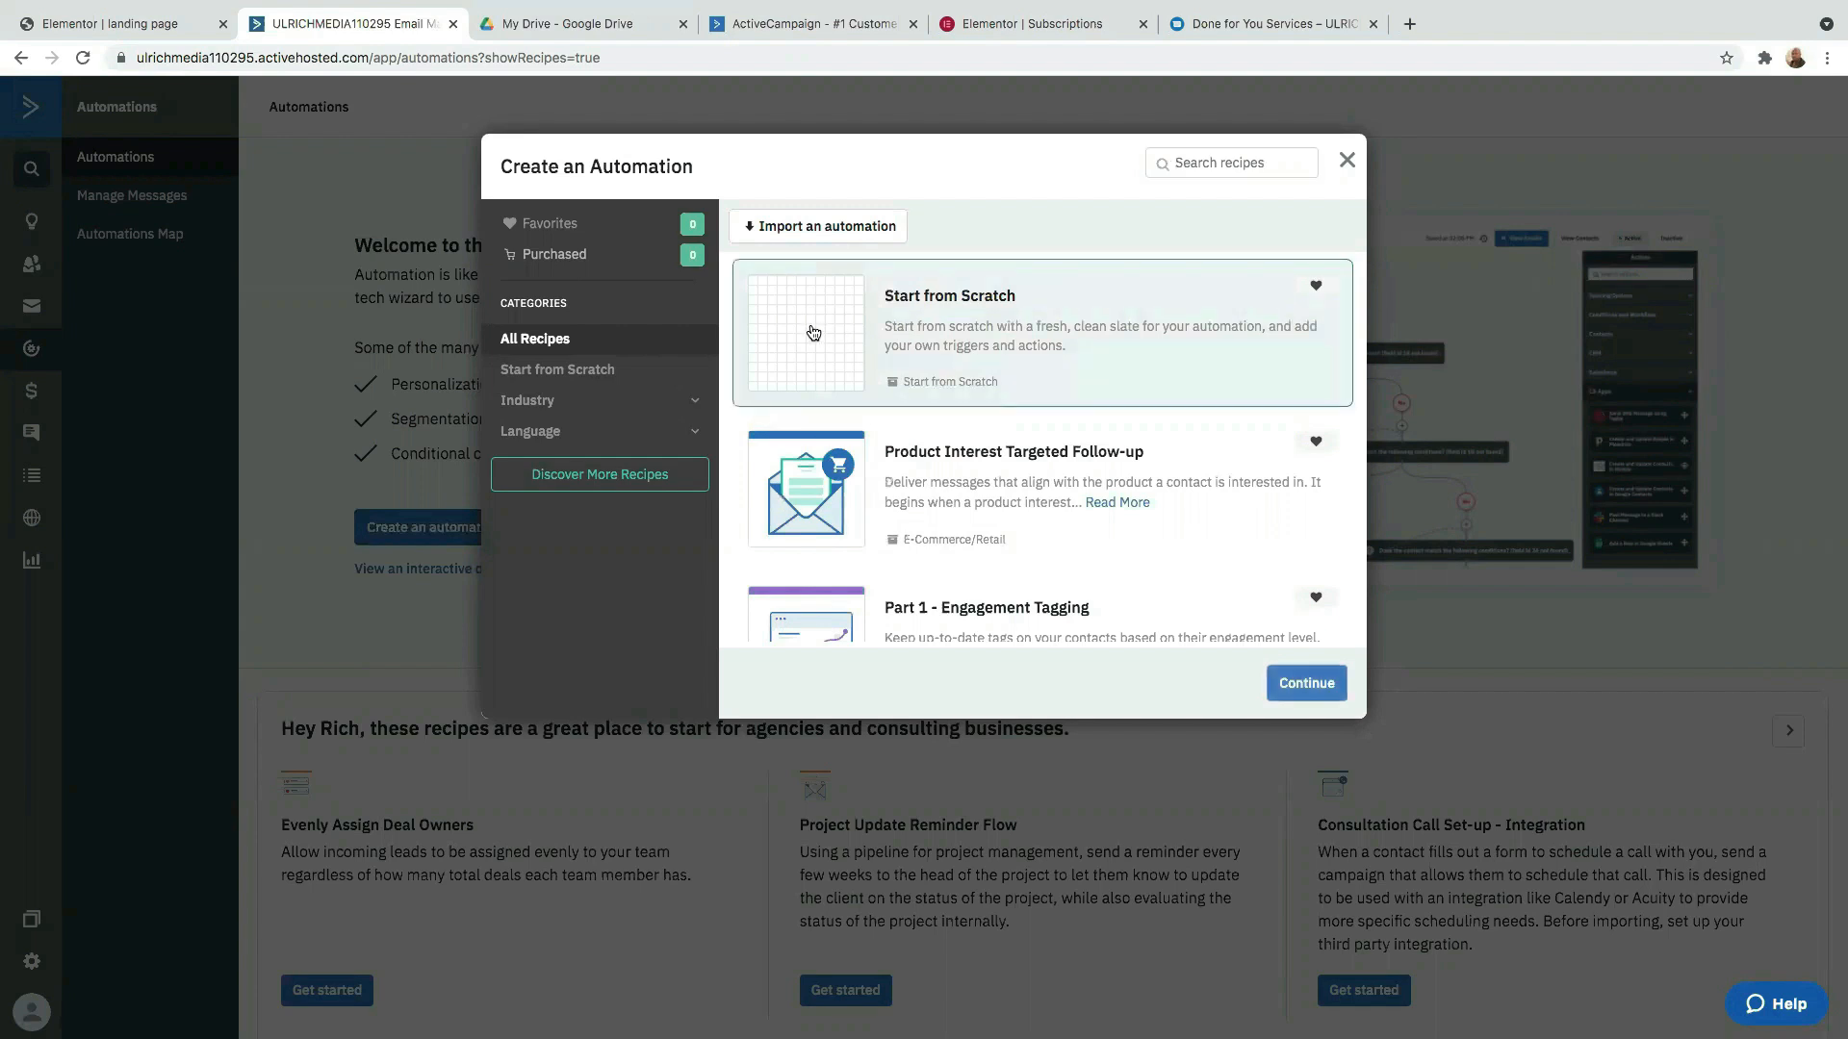
left_click(1301, 685)
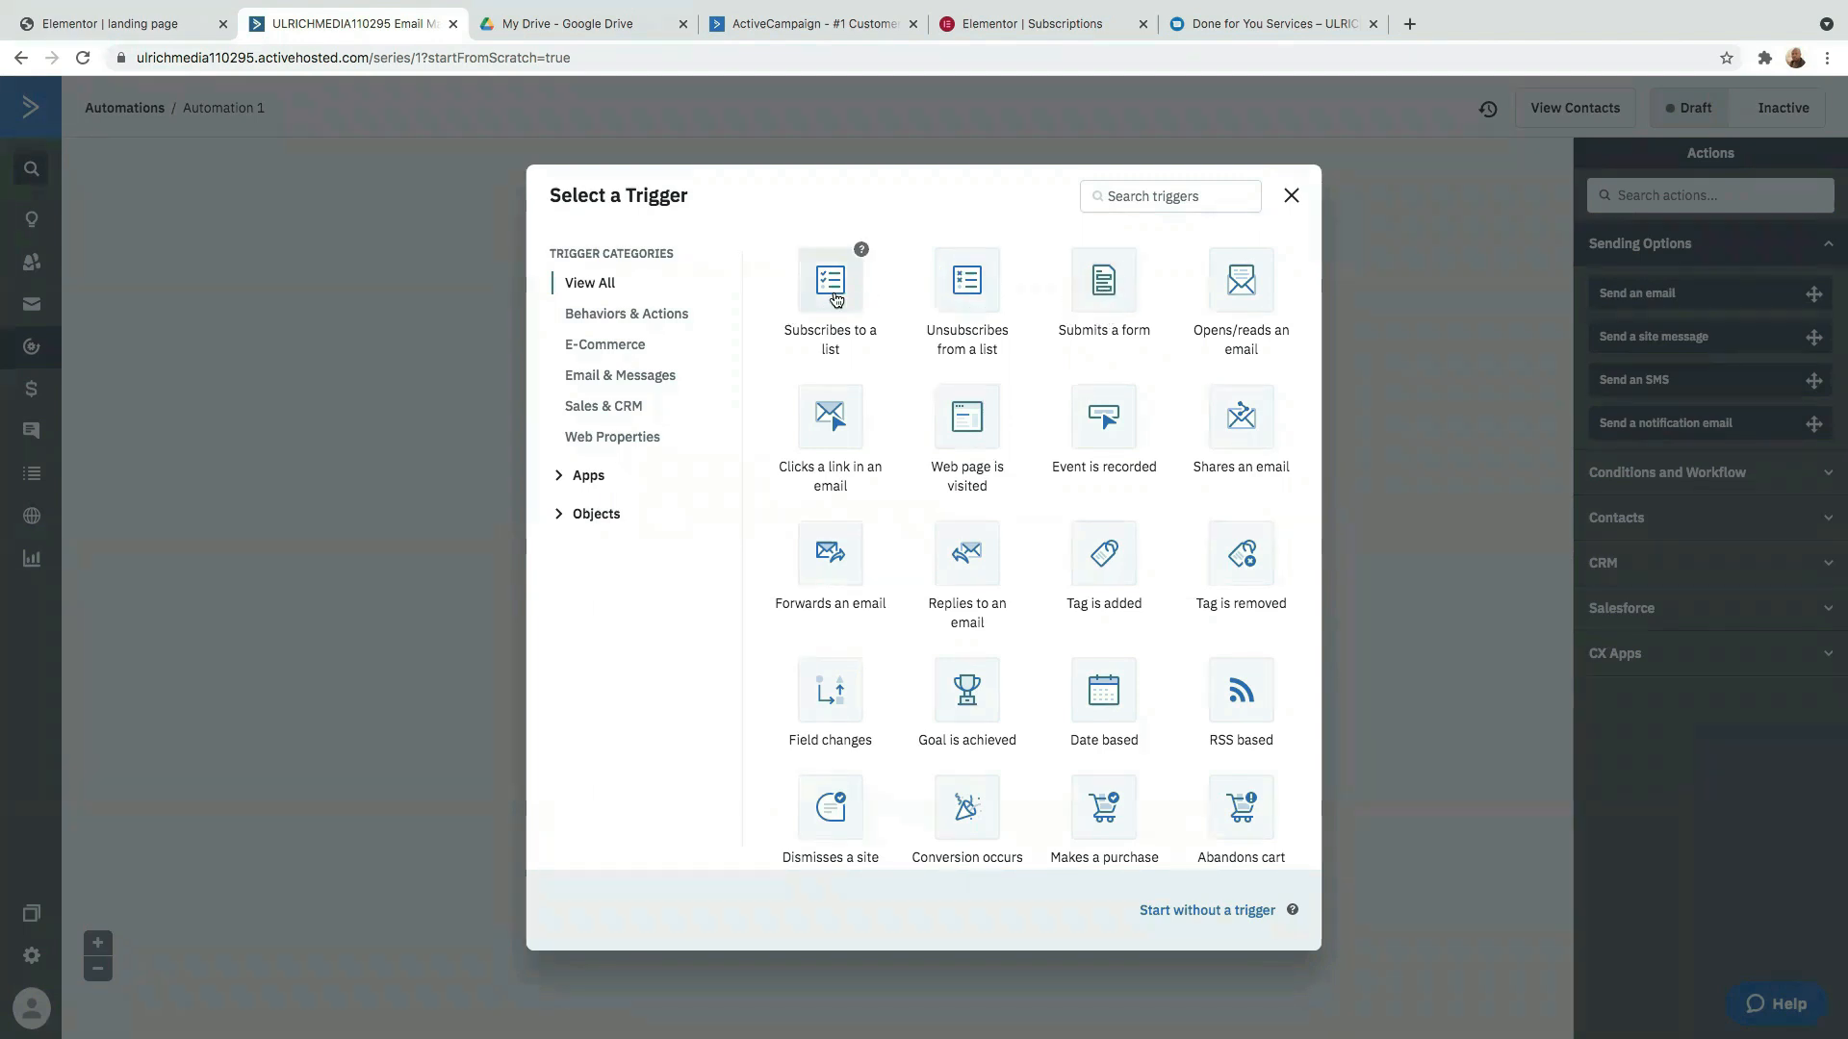
Add a start trigger for contacts subscribing to the My LEAD Magnet list, running once and without segmenting the contacts.
left_click(824, 290)
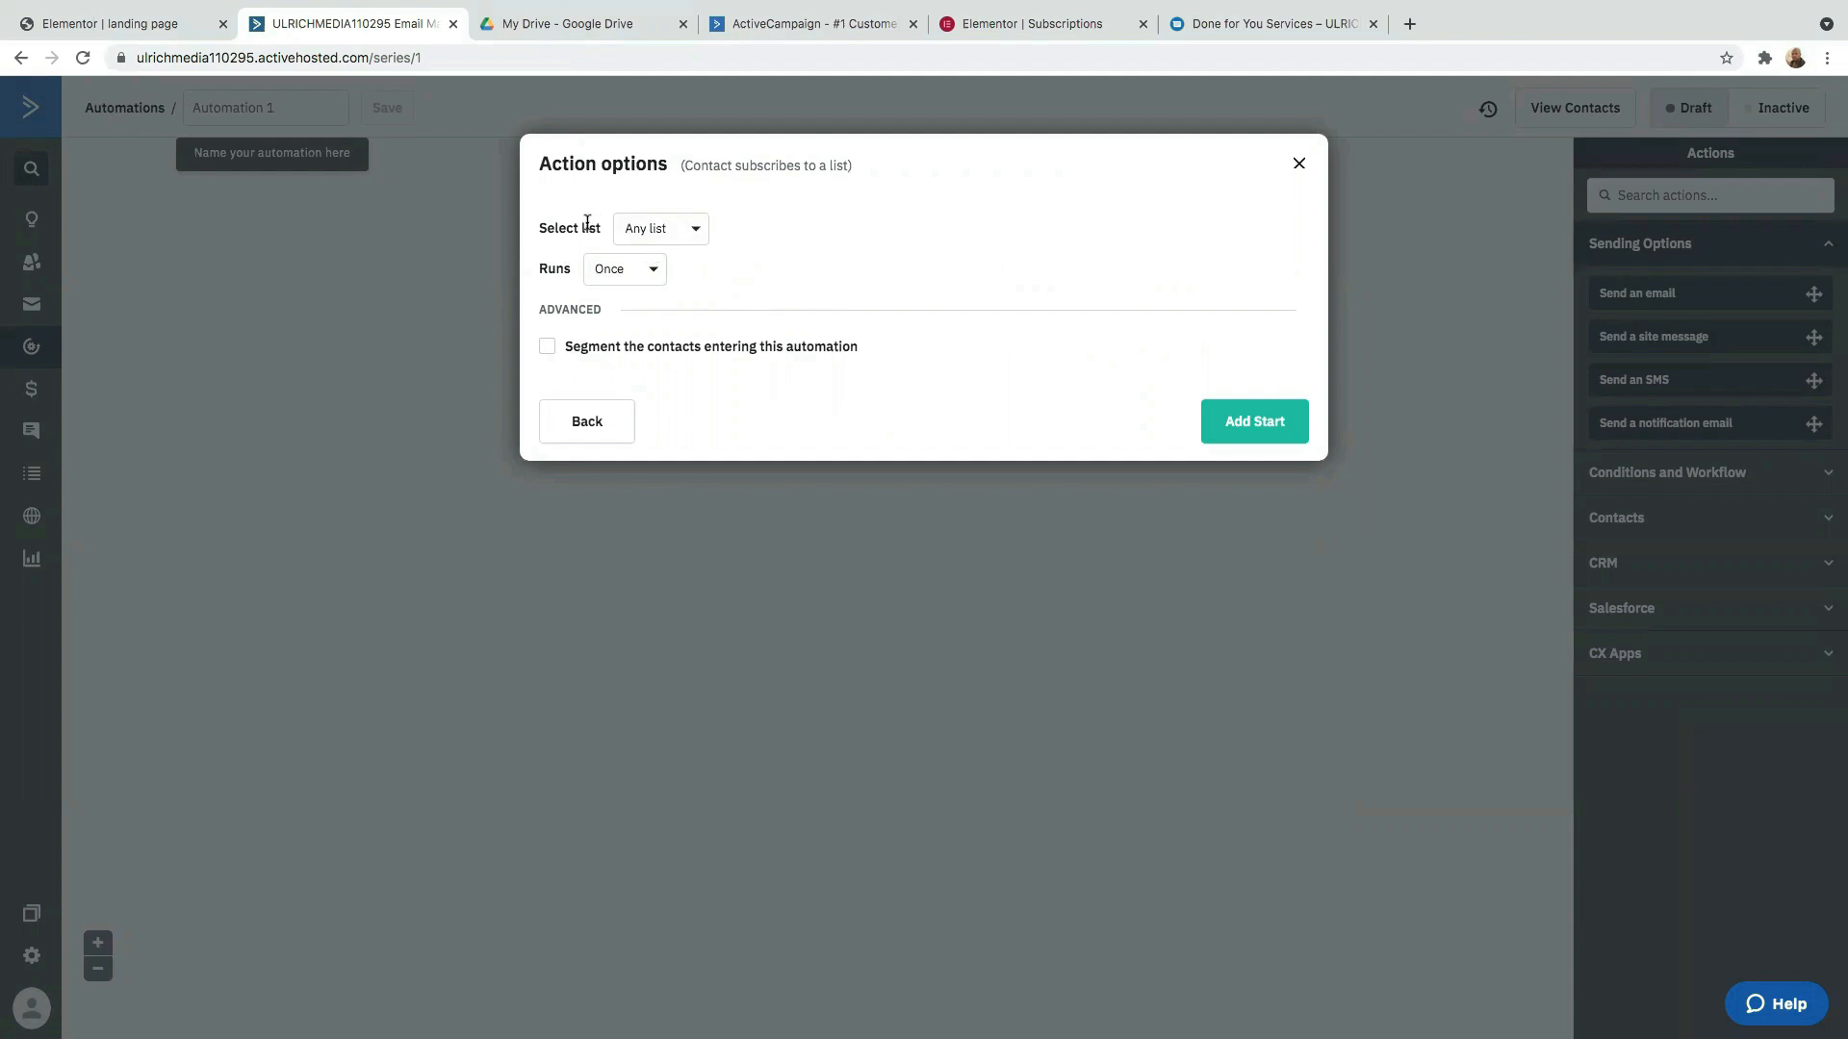
left_click(684, 231)
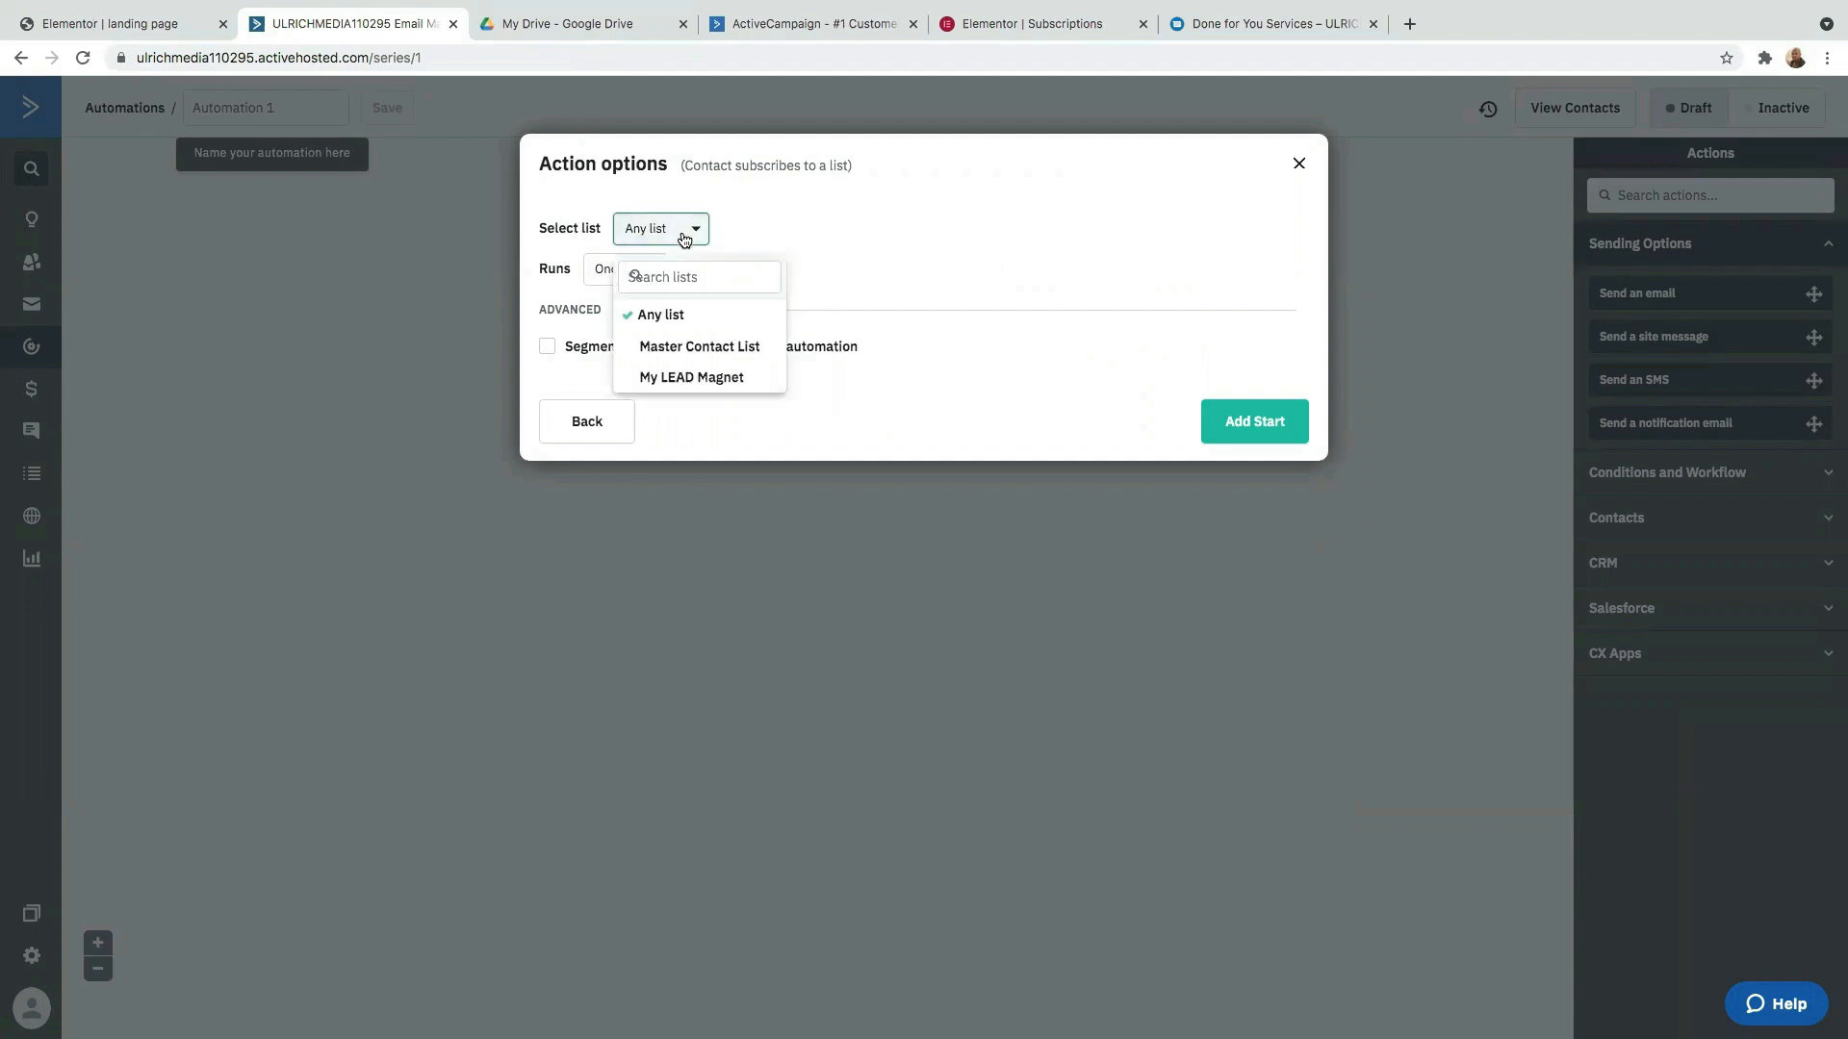
left_click(675, 380)
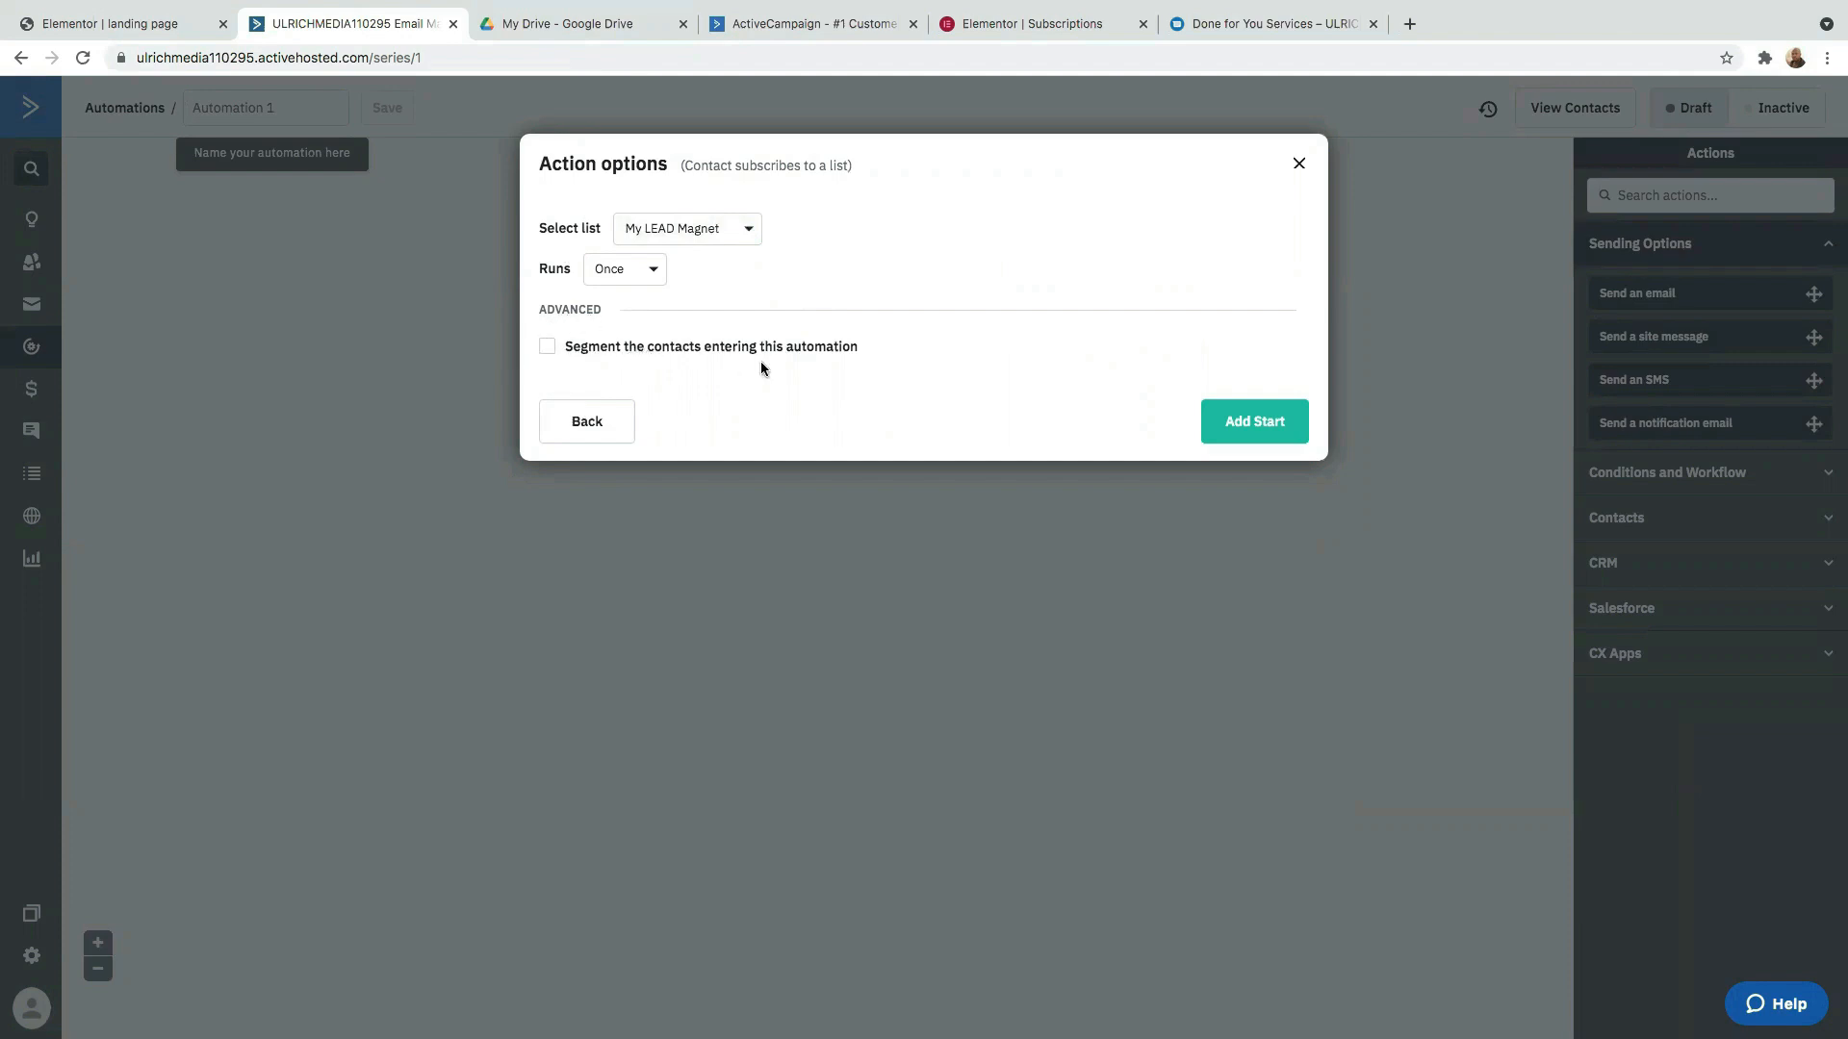
left_click(547, 348)
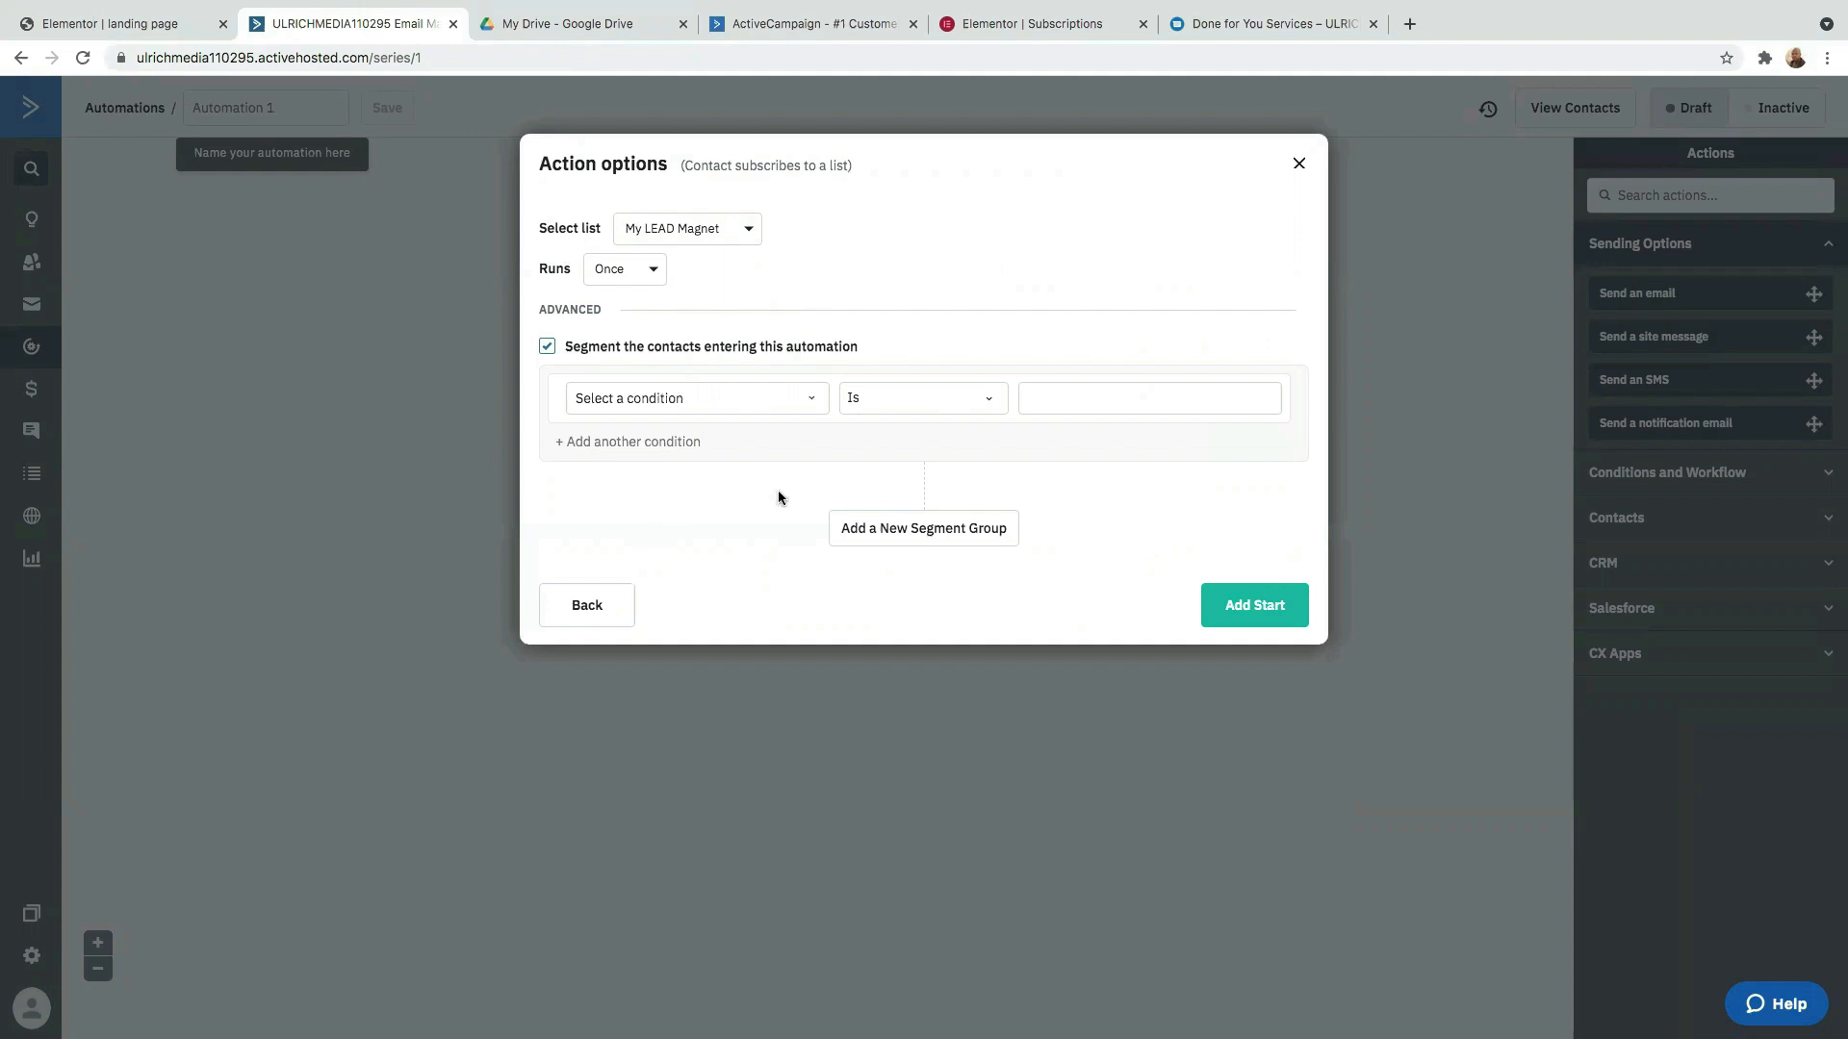
left_click(546, 347)
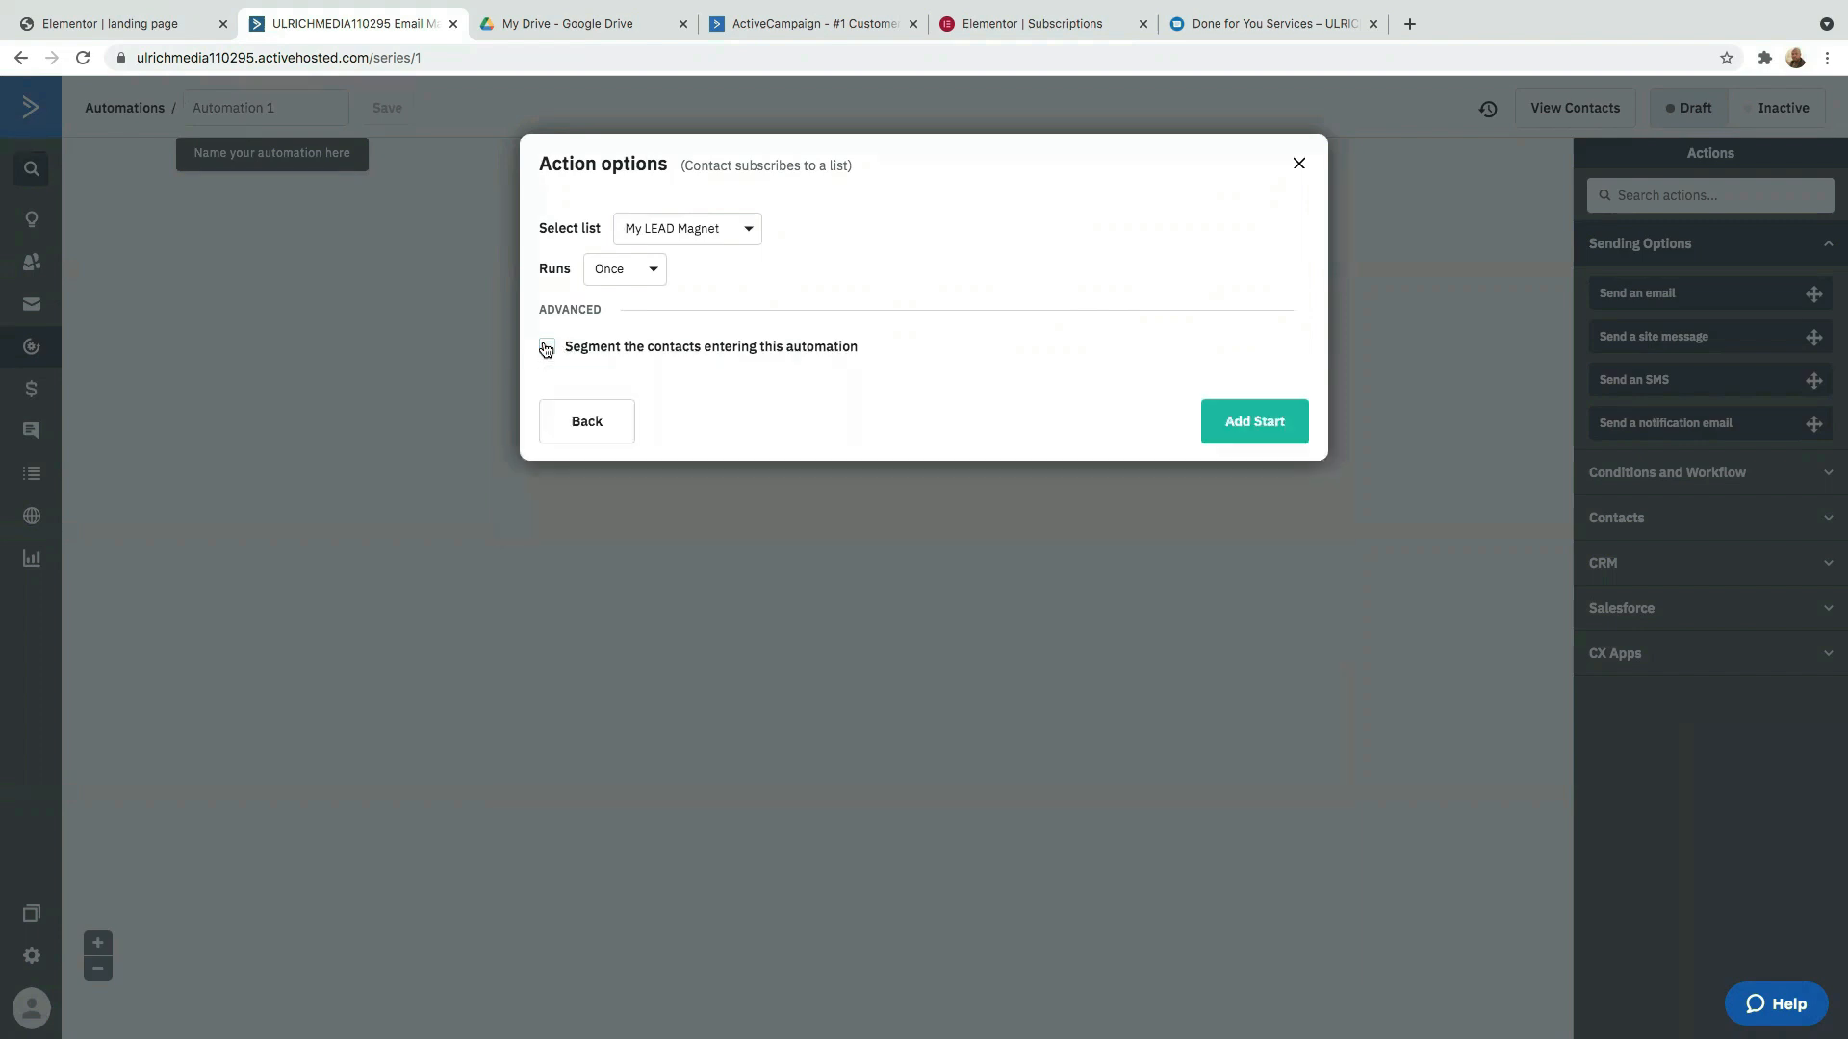
left_click(1213, 426)
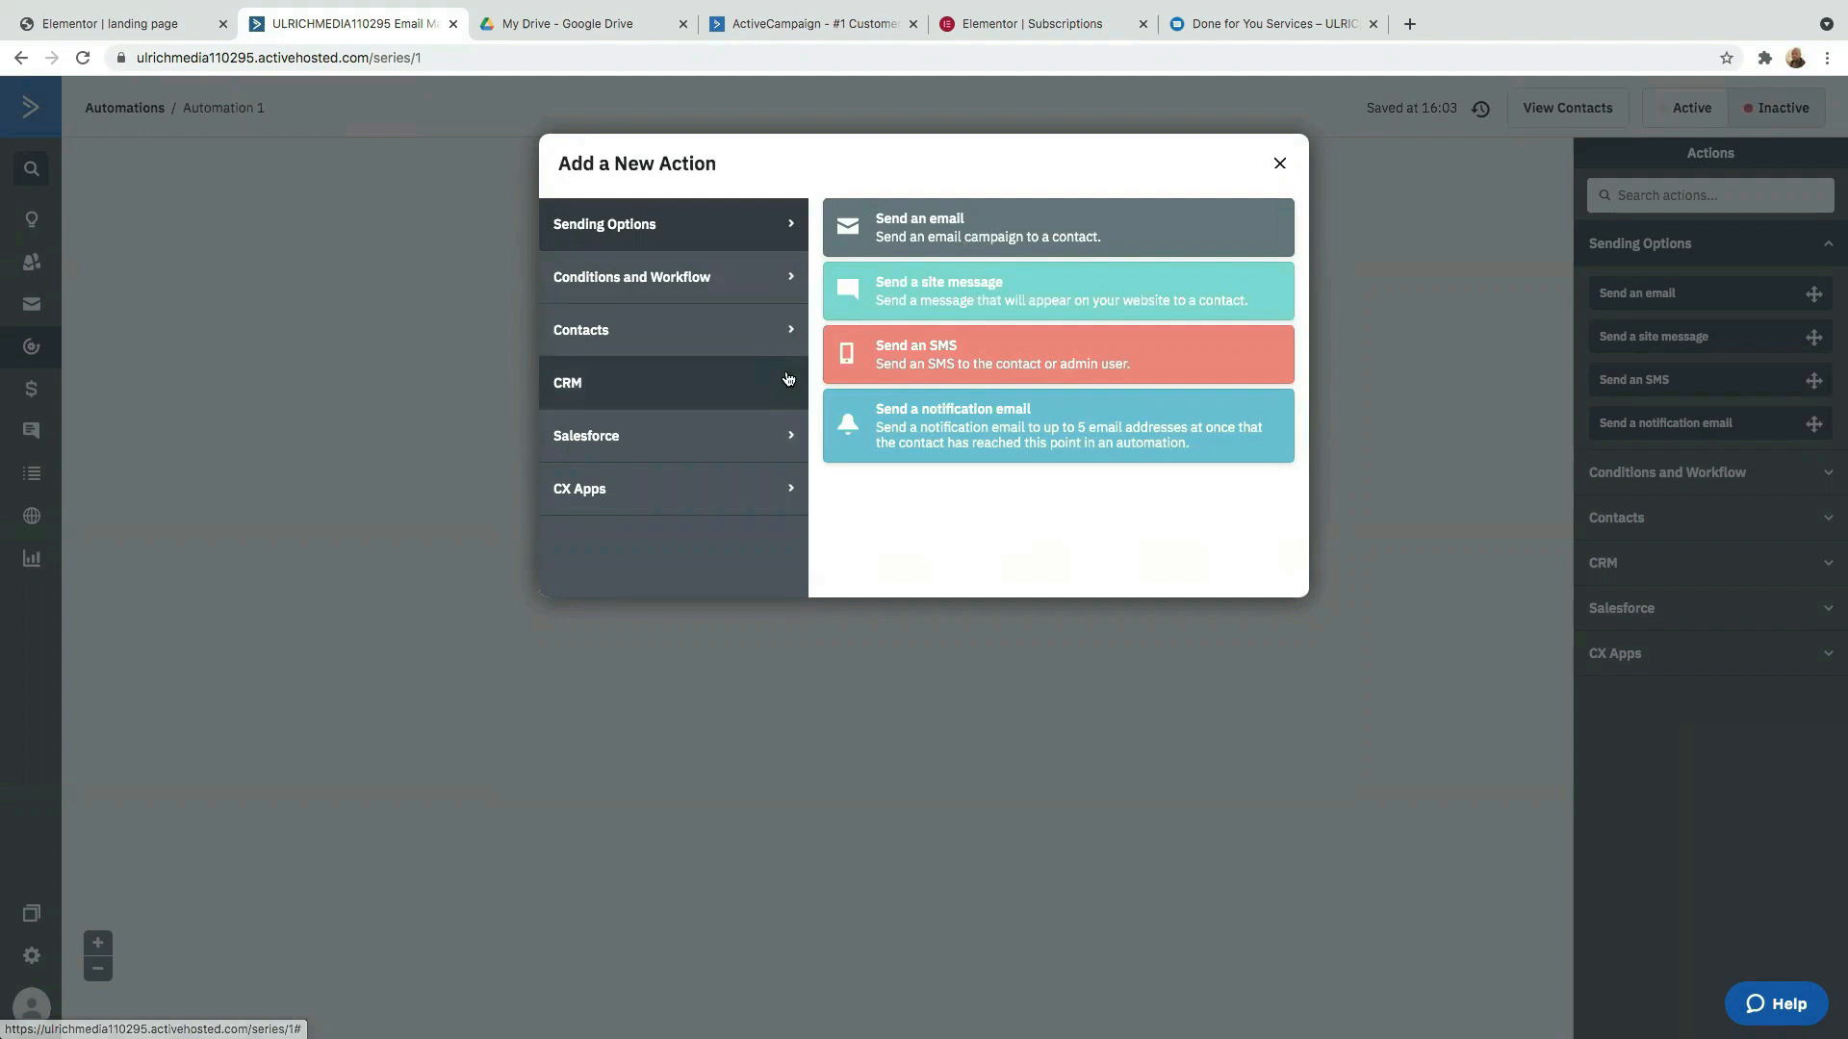
Add a wait condition of 18 minutes as the automation's first action.
left_click(641, 286)
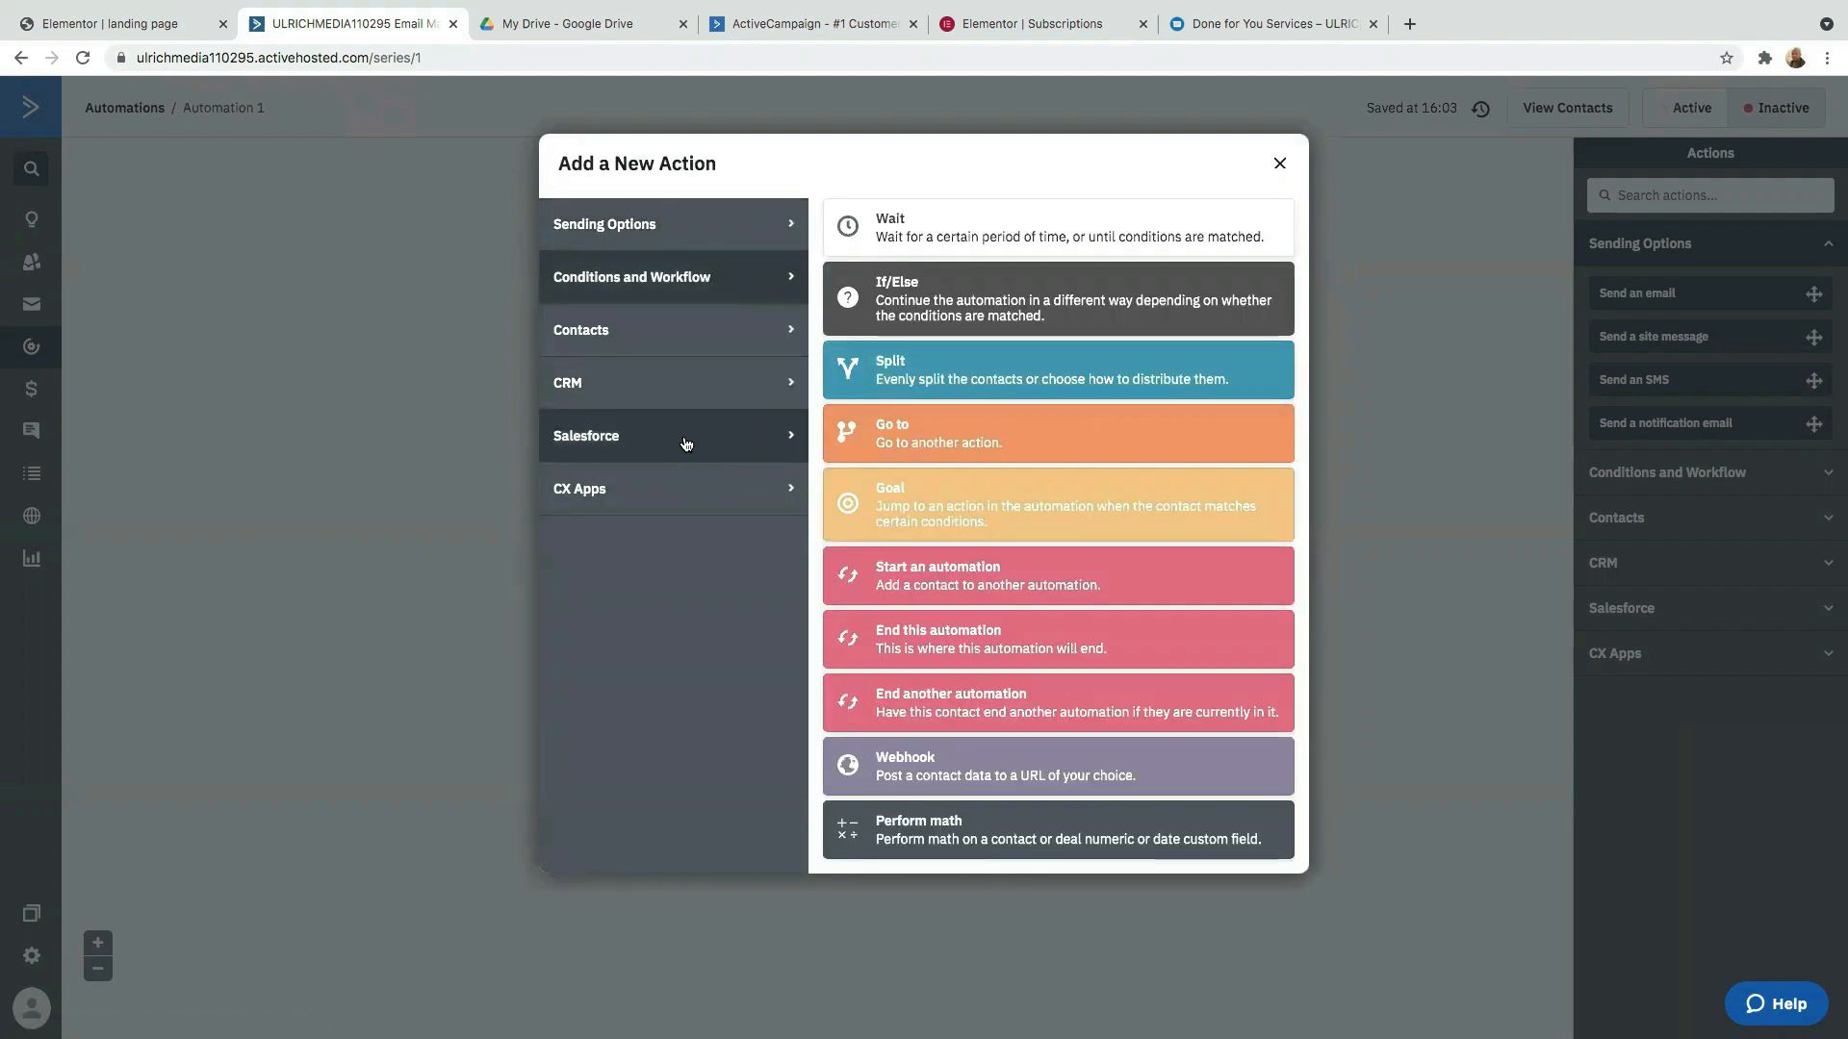
left_click(938, 234)
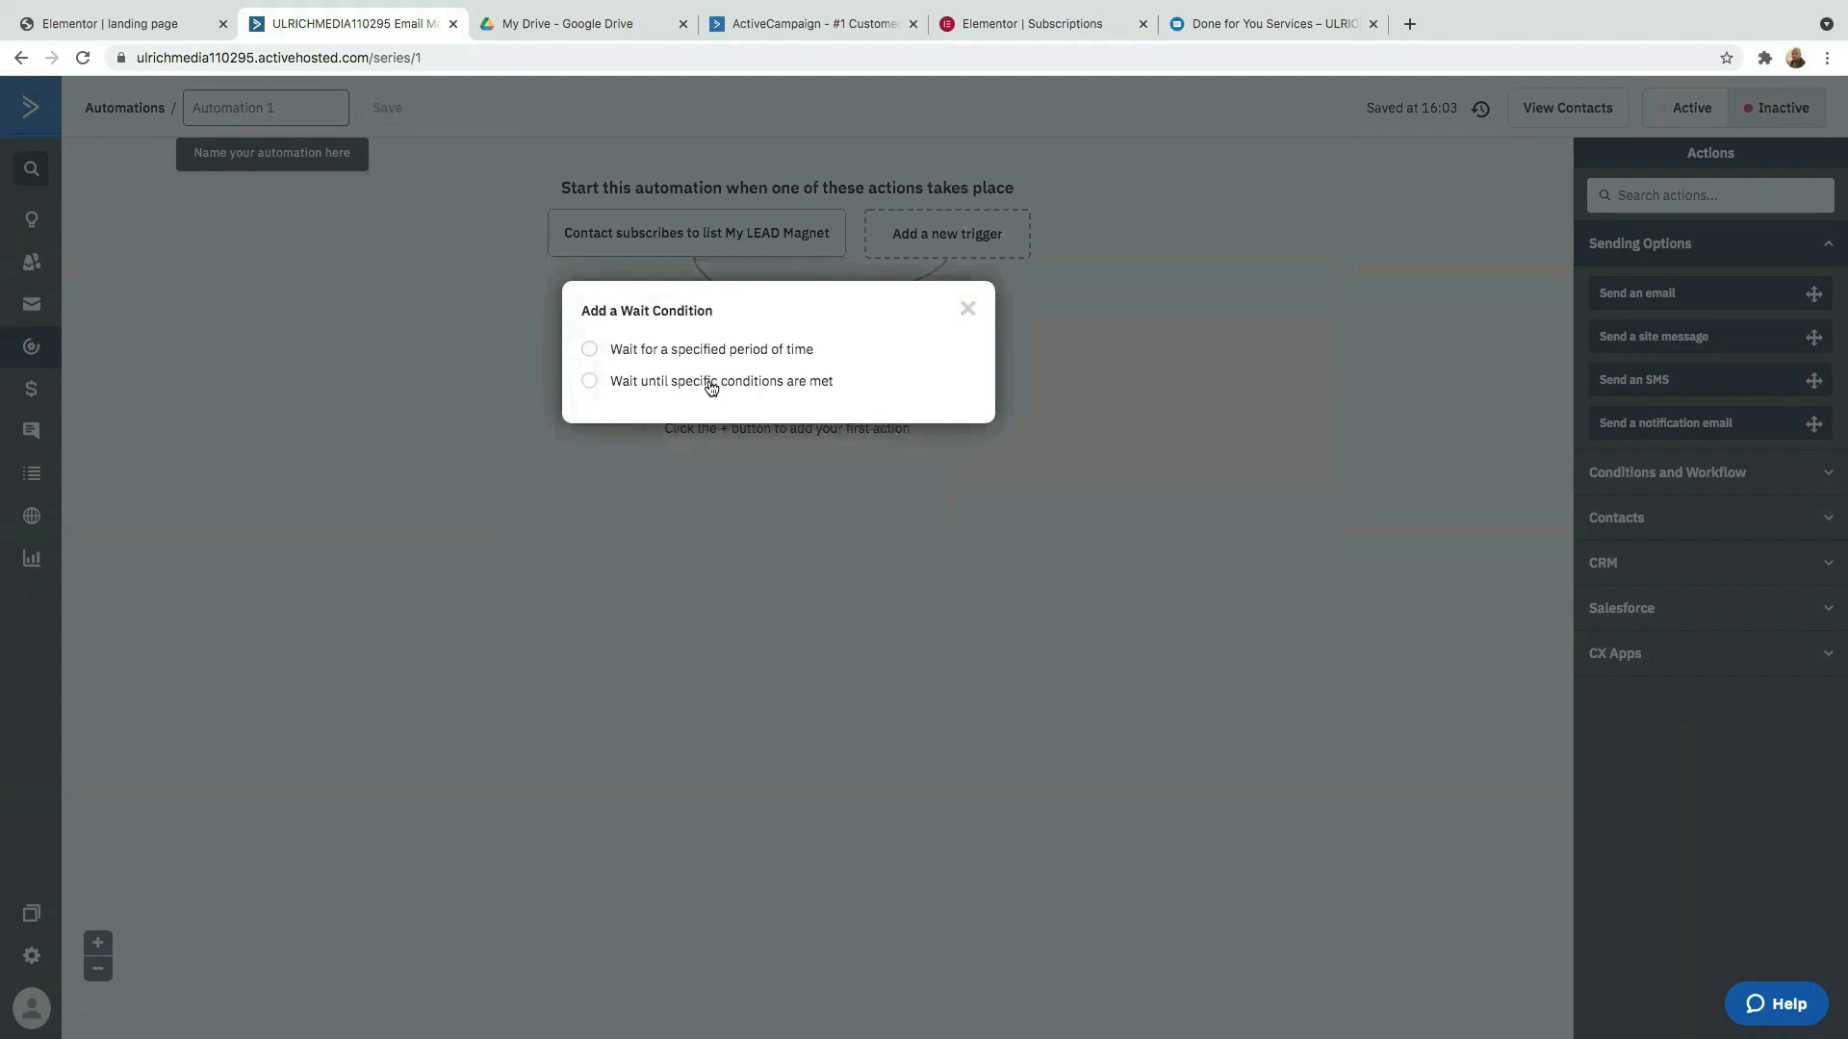
left_click(589, 349)
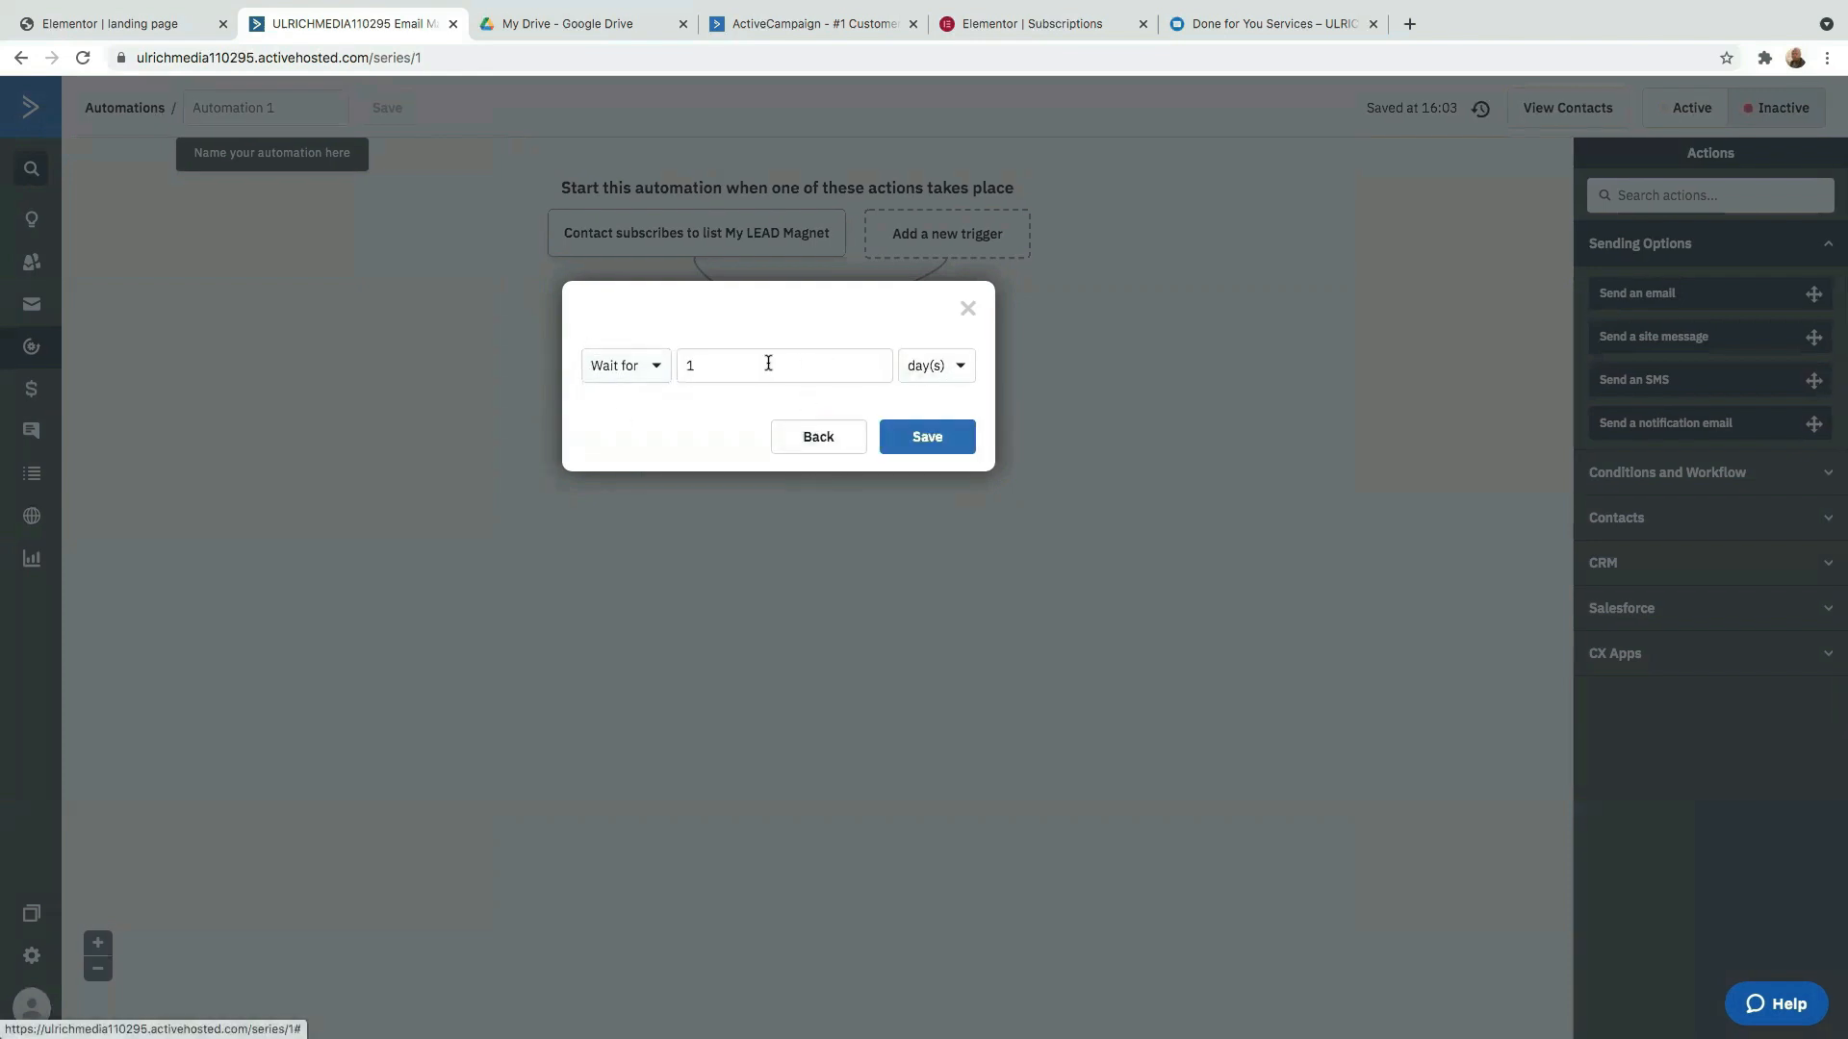
left_click(944, 375)
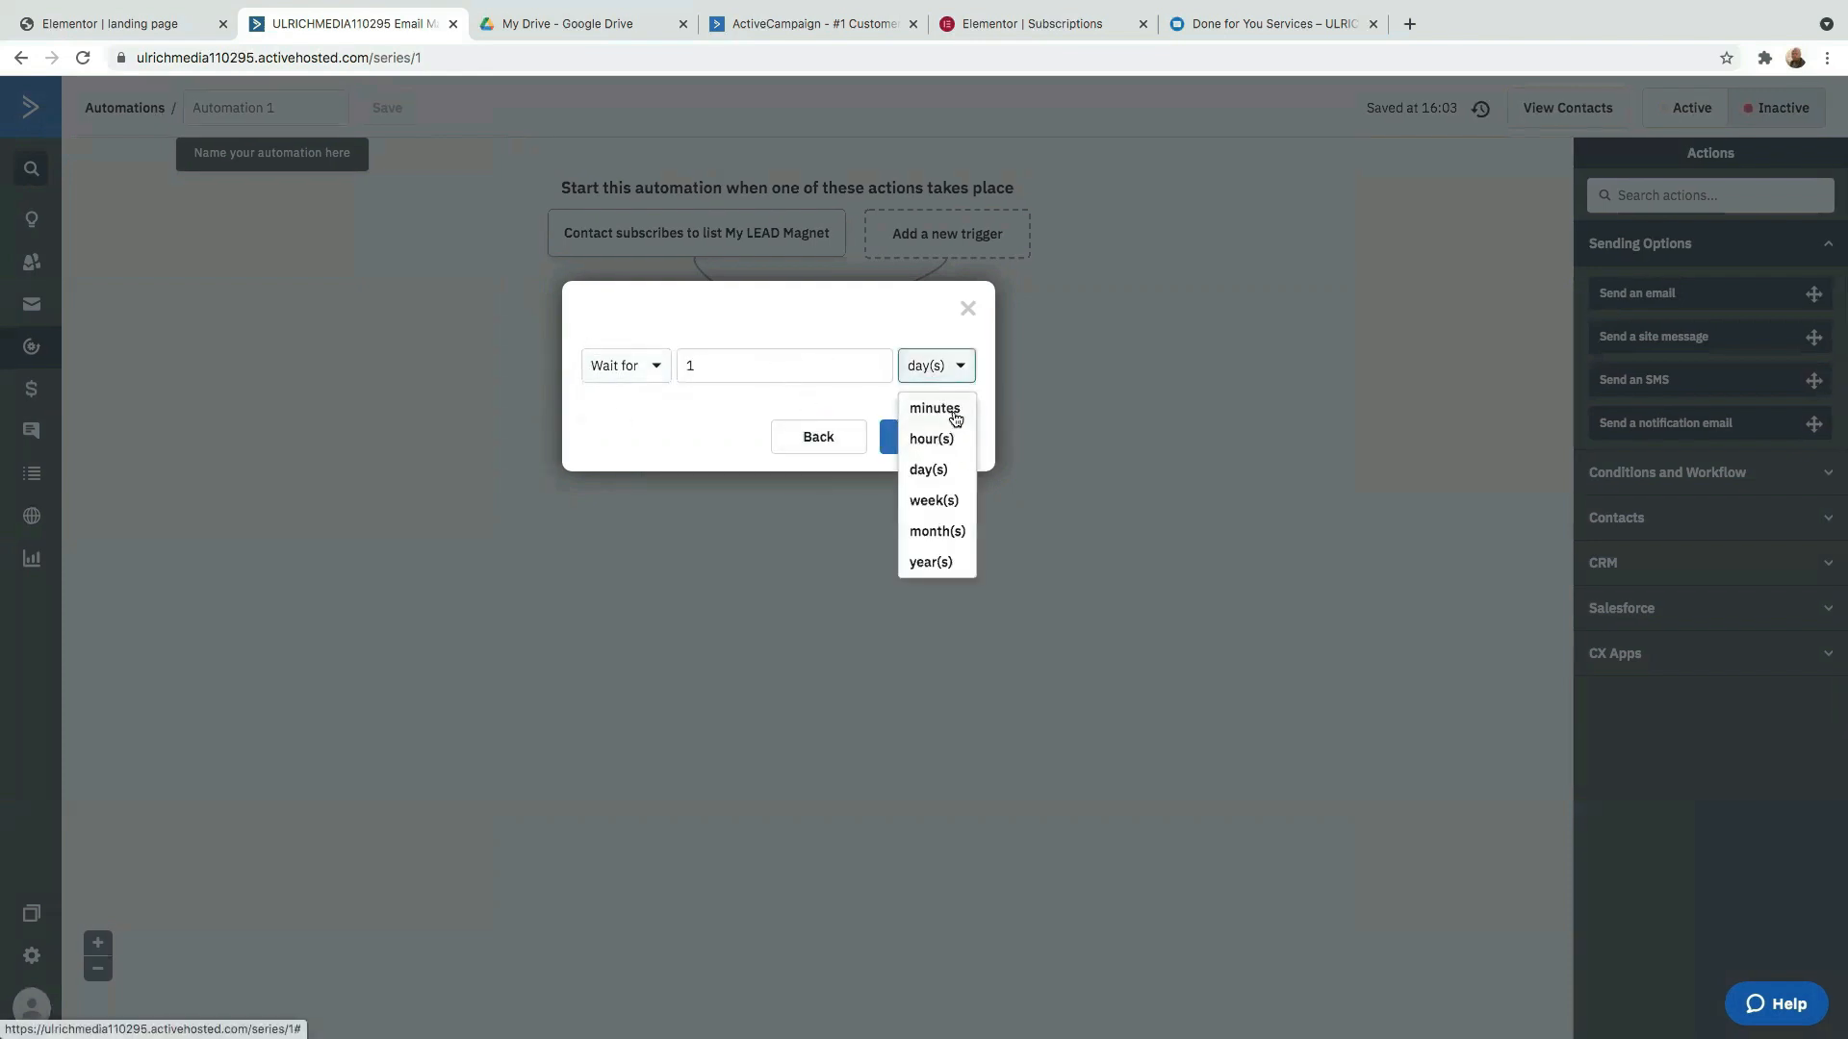
left_click(947, 414)
left_click(751, 369)
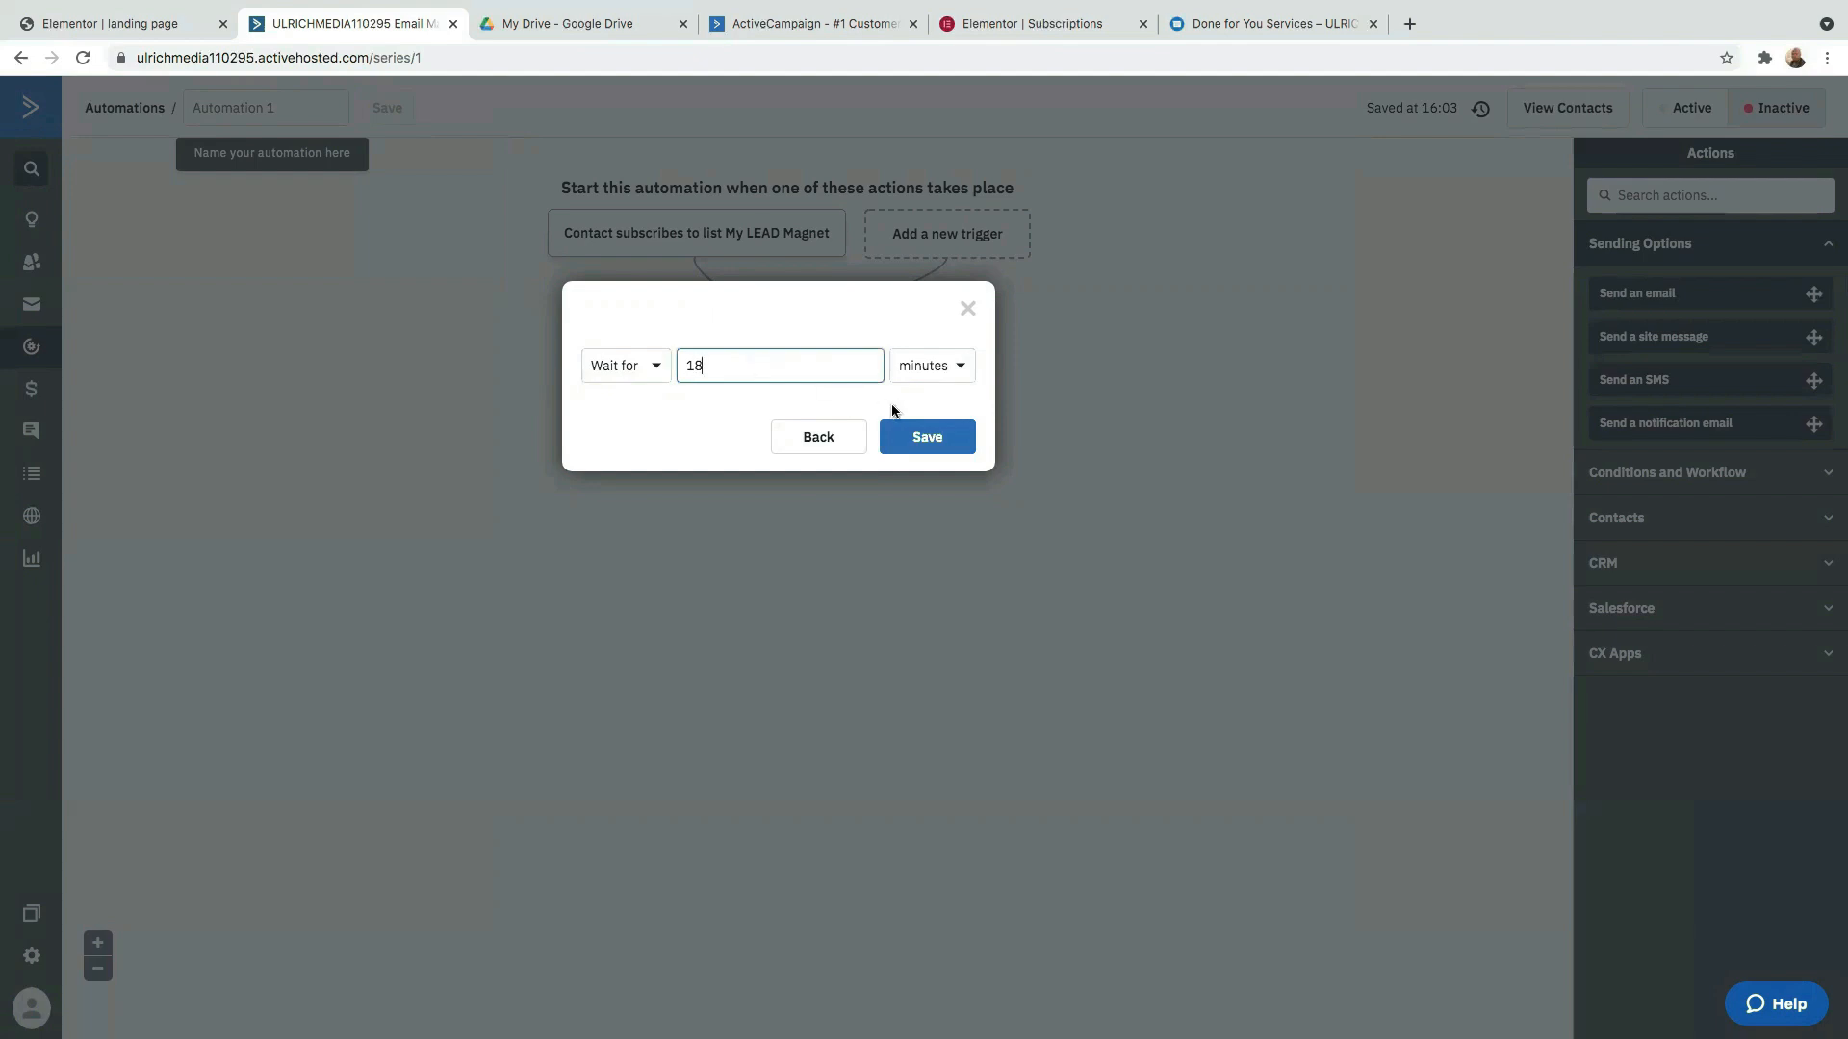
left_click(924, 444)
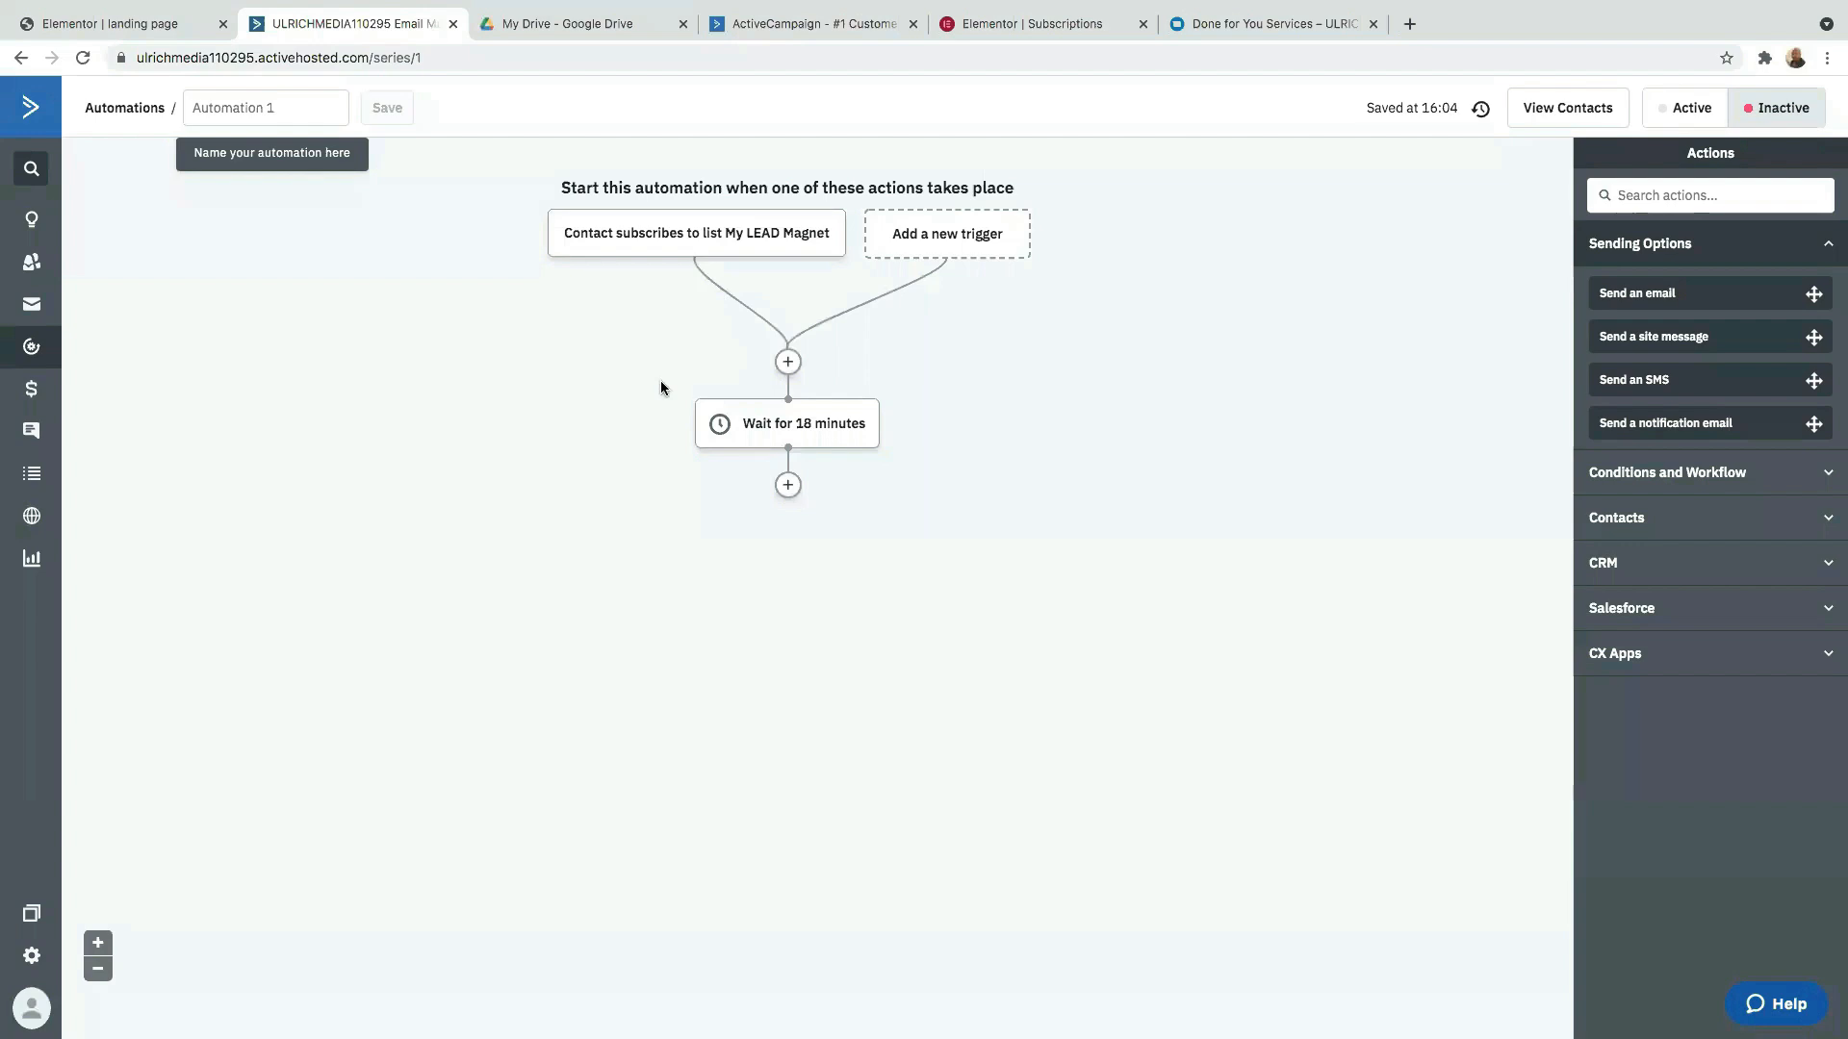
Add a send-email action below the wait and create a new email named "My Lead Magnet content".
mouse_move(805, 435)
left_click(787, 484)
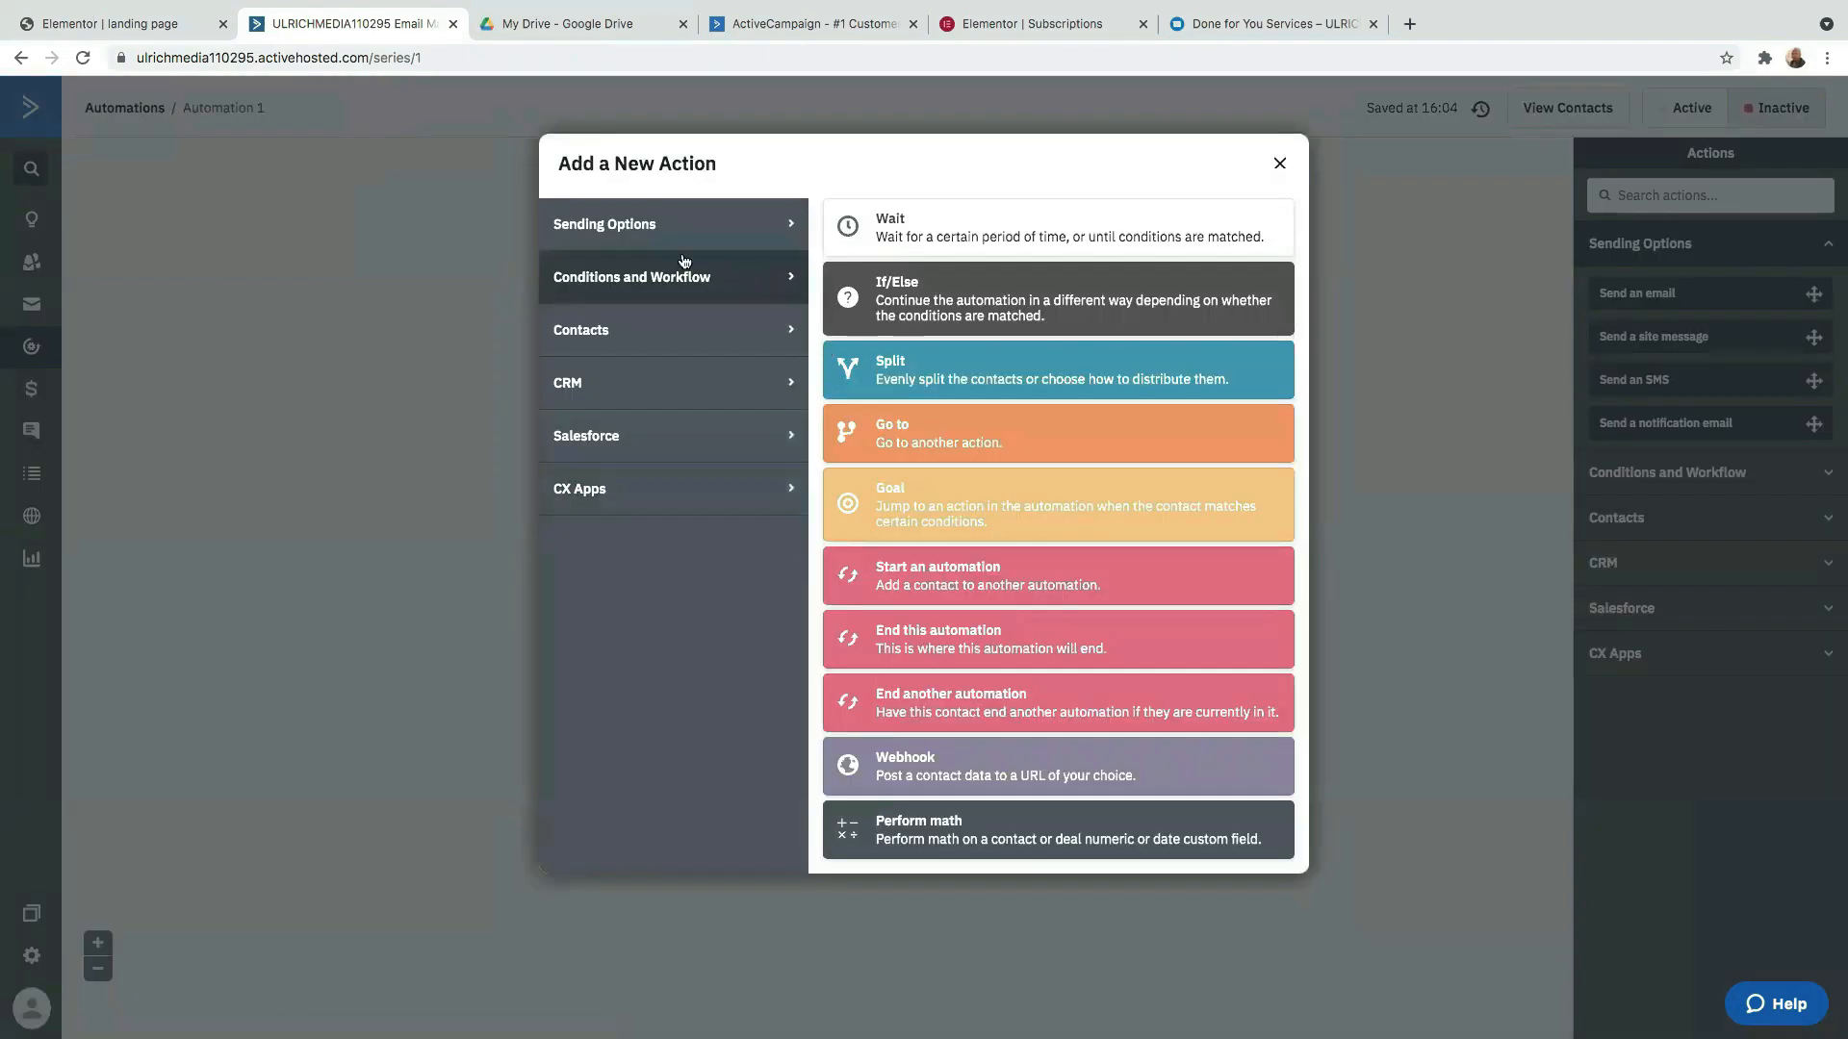
left_click(623, 234)
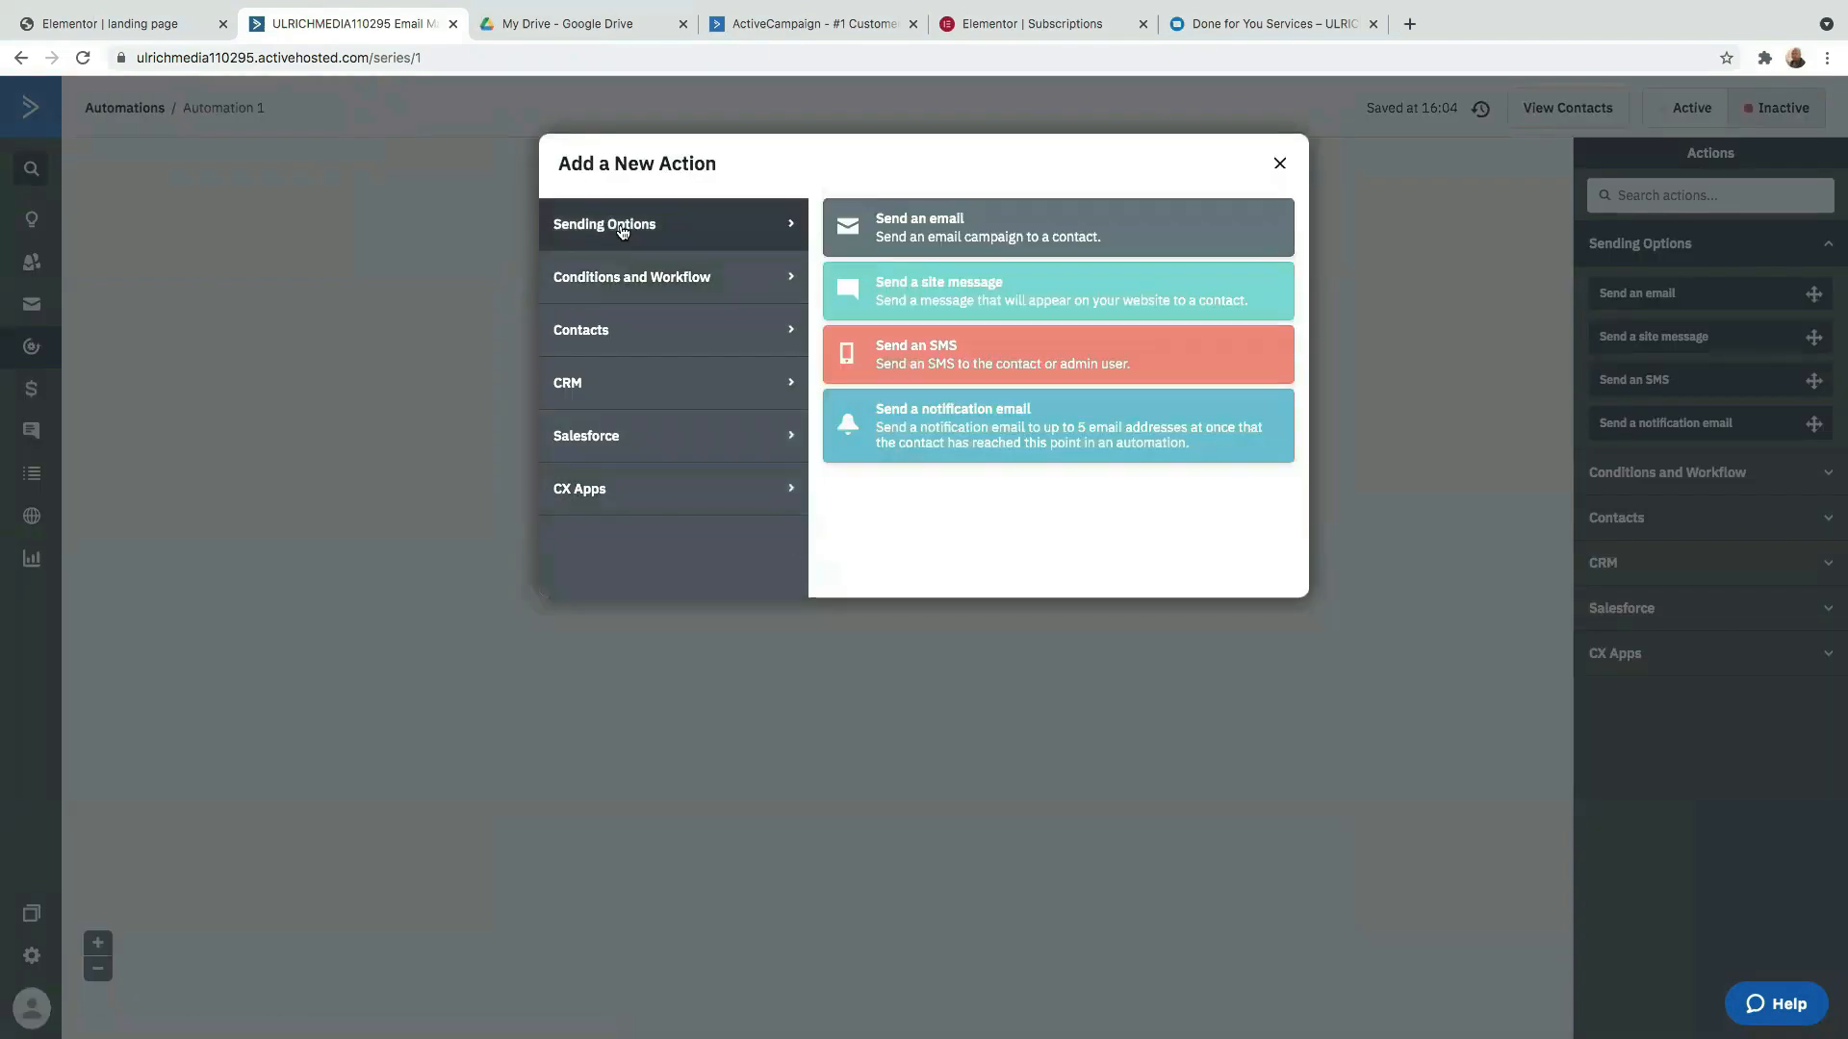
left_click(965, 237)
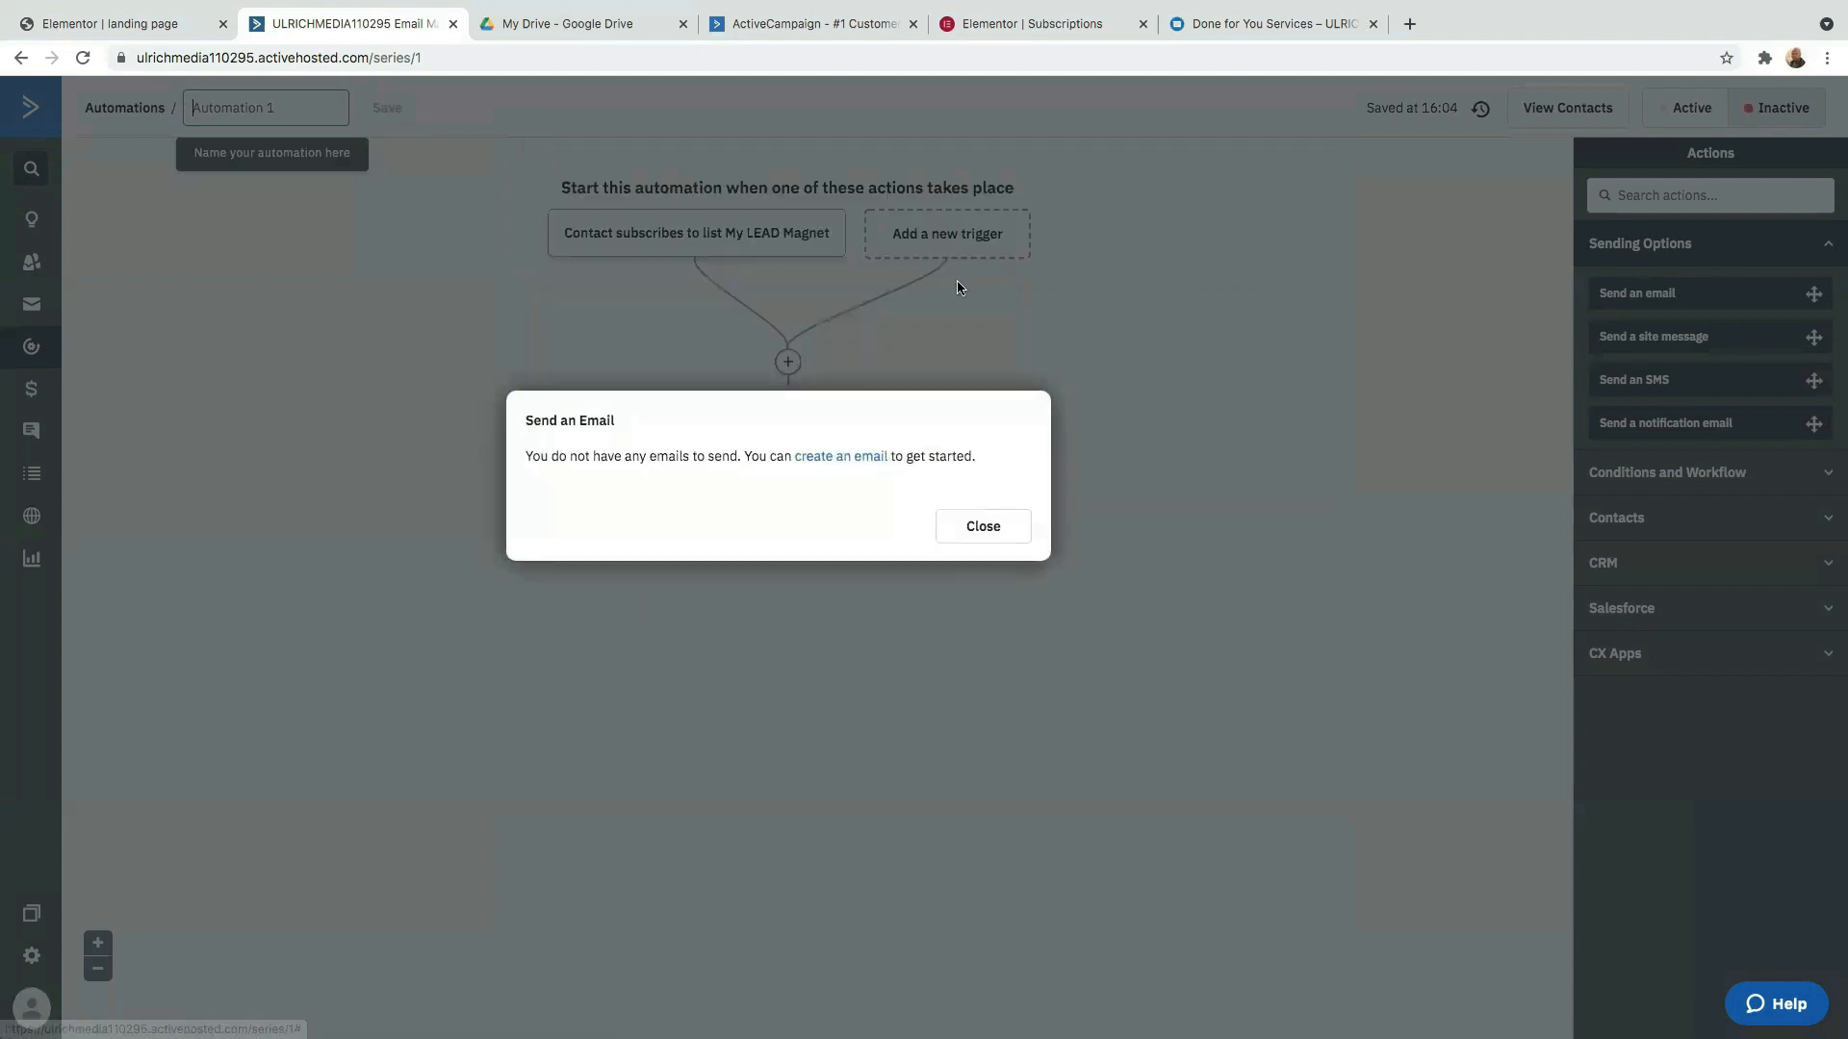
left_click(838, 458)
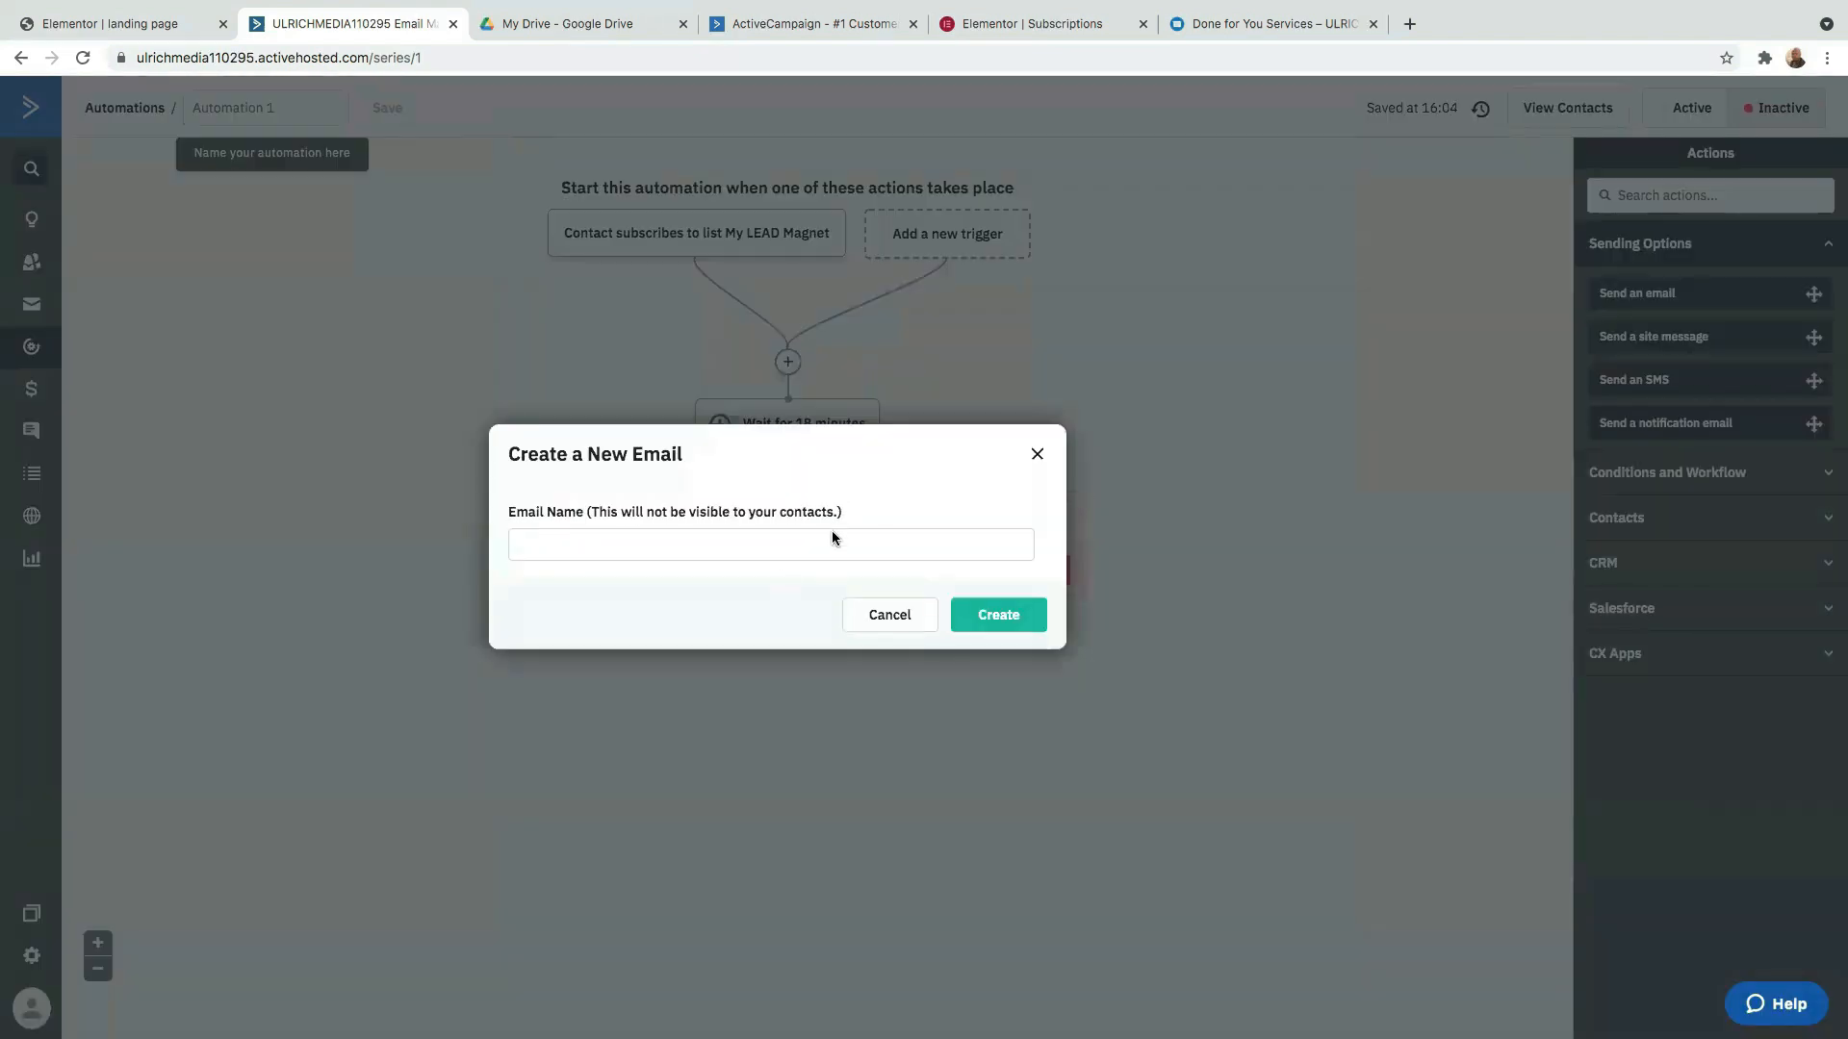
left_click(716, 542)
type("My Lead Magnet content")
left_click(998, 615)
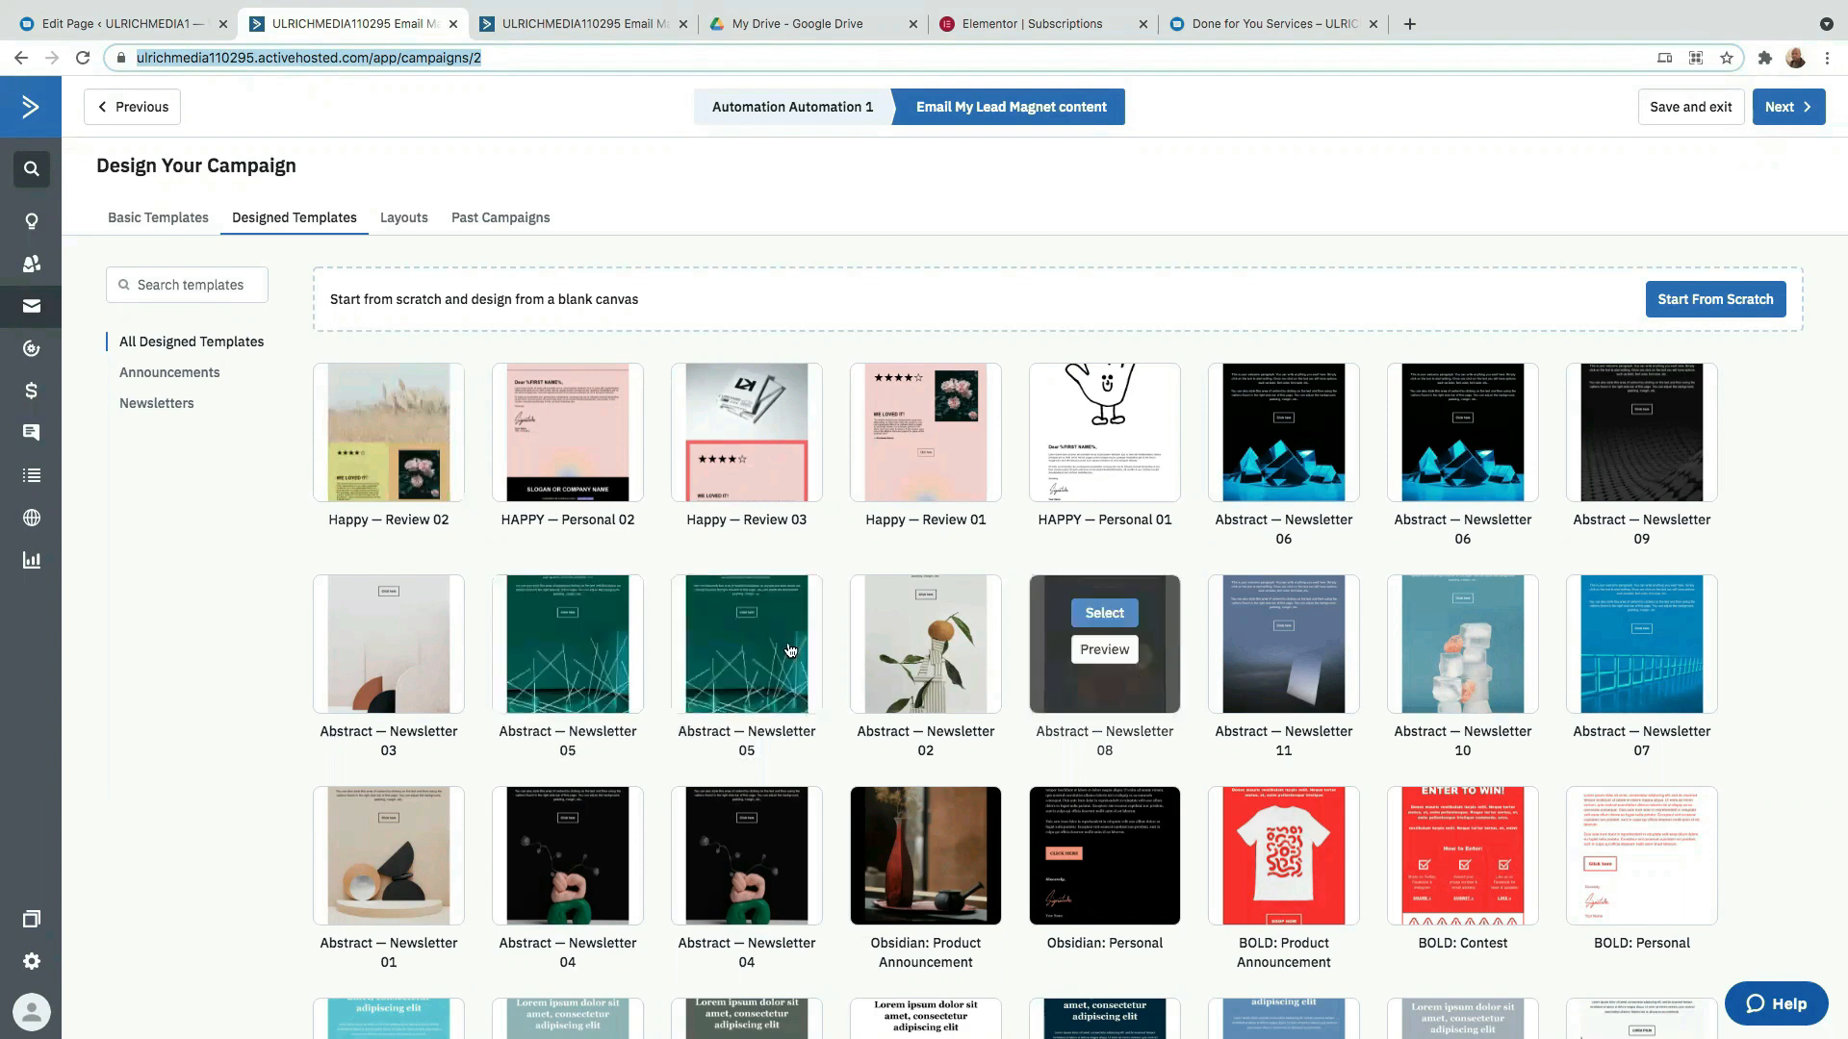
Switch to the ActiveCampaign dashboard in the other browser tab and open the Webinar template for editing.
left_click(558, 29)
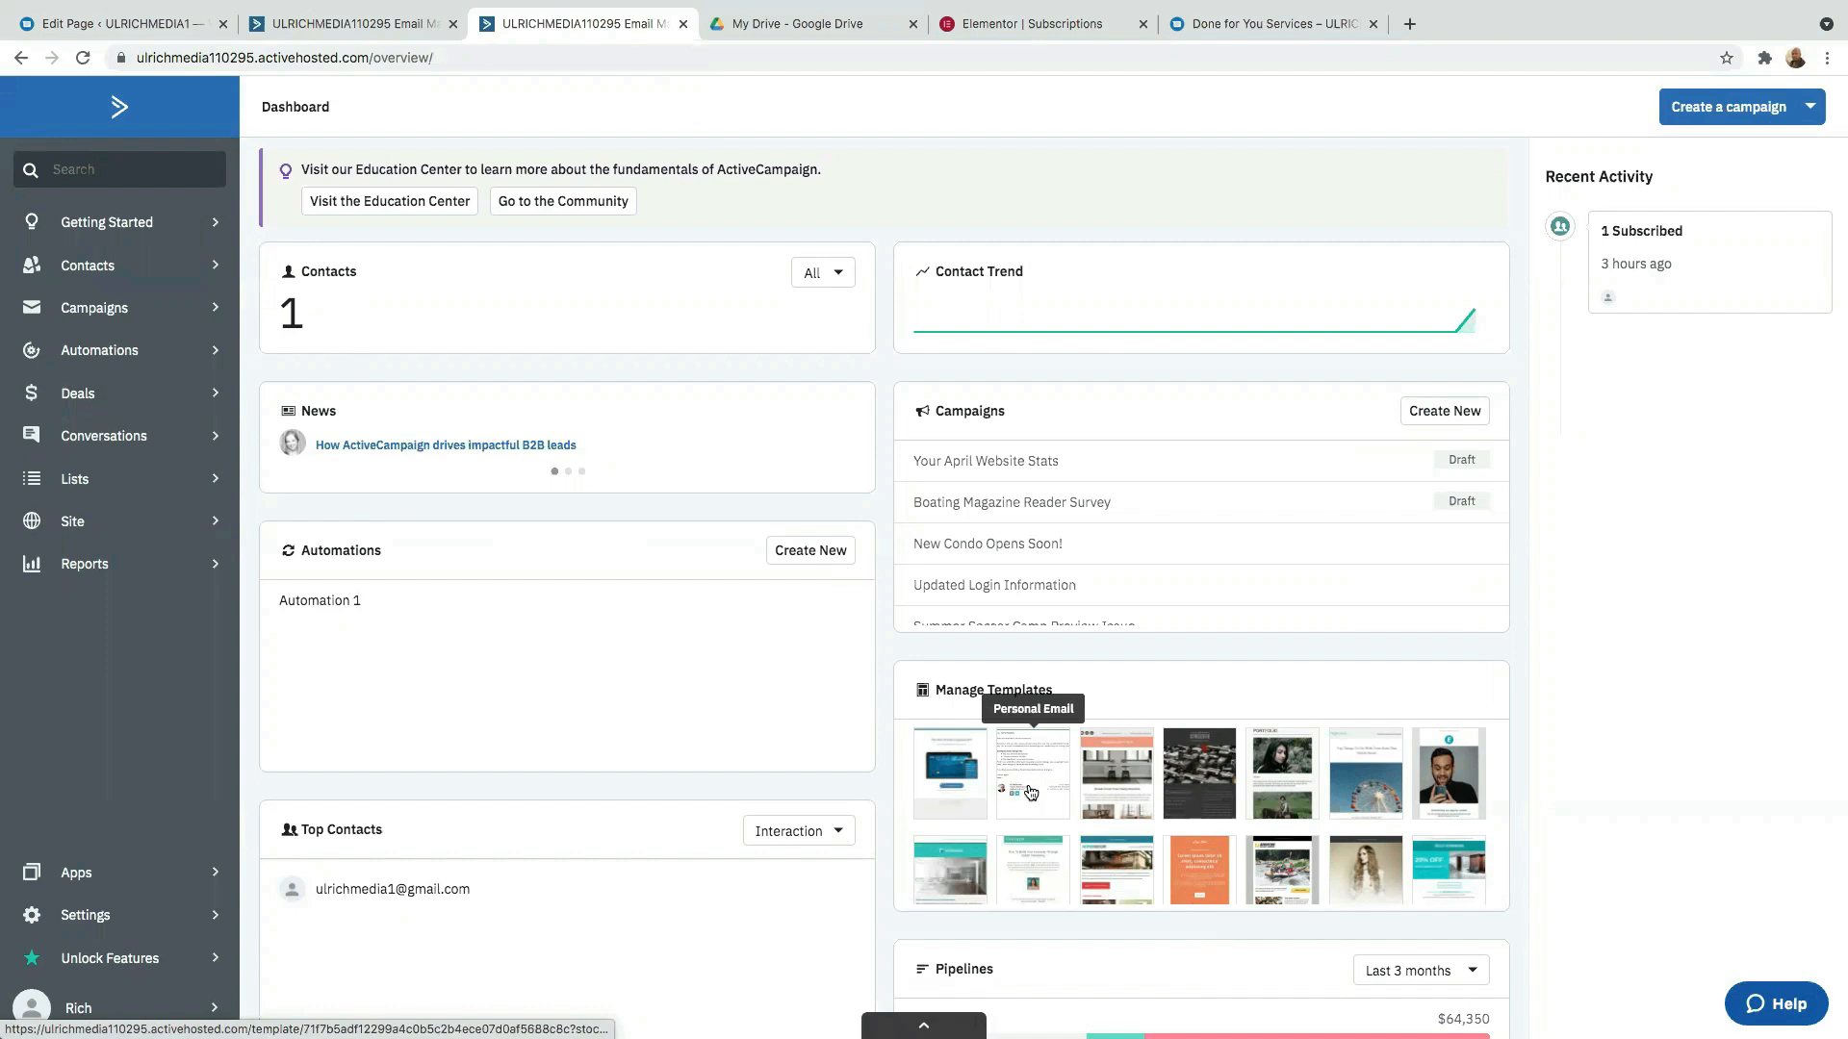
scroll(1059, 799, "down", 1)
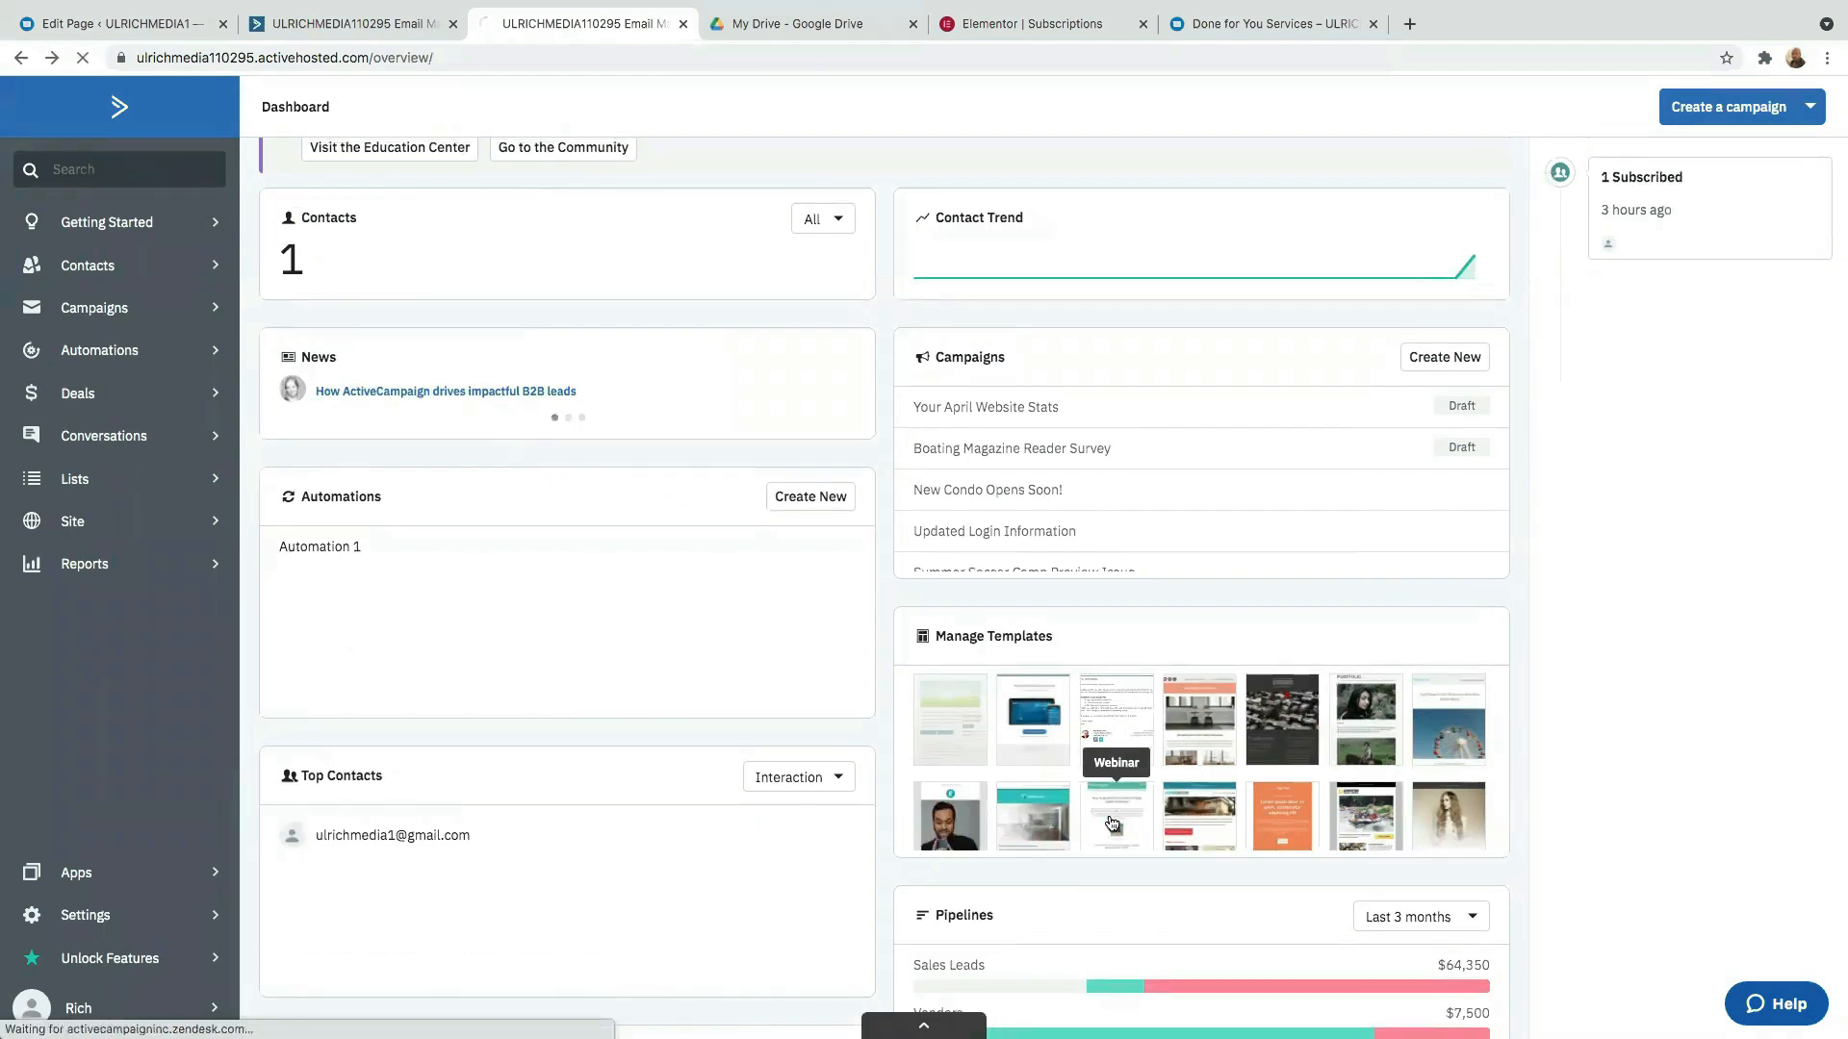
left_click(1112, 823)
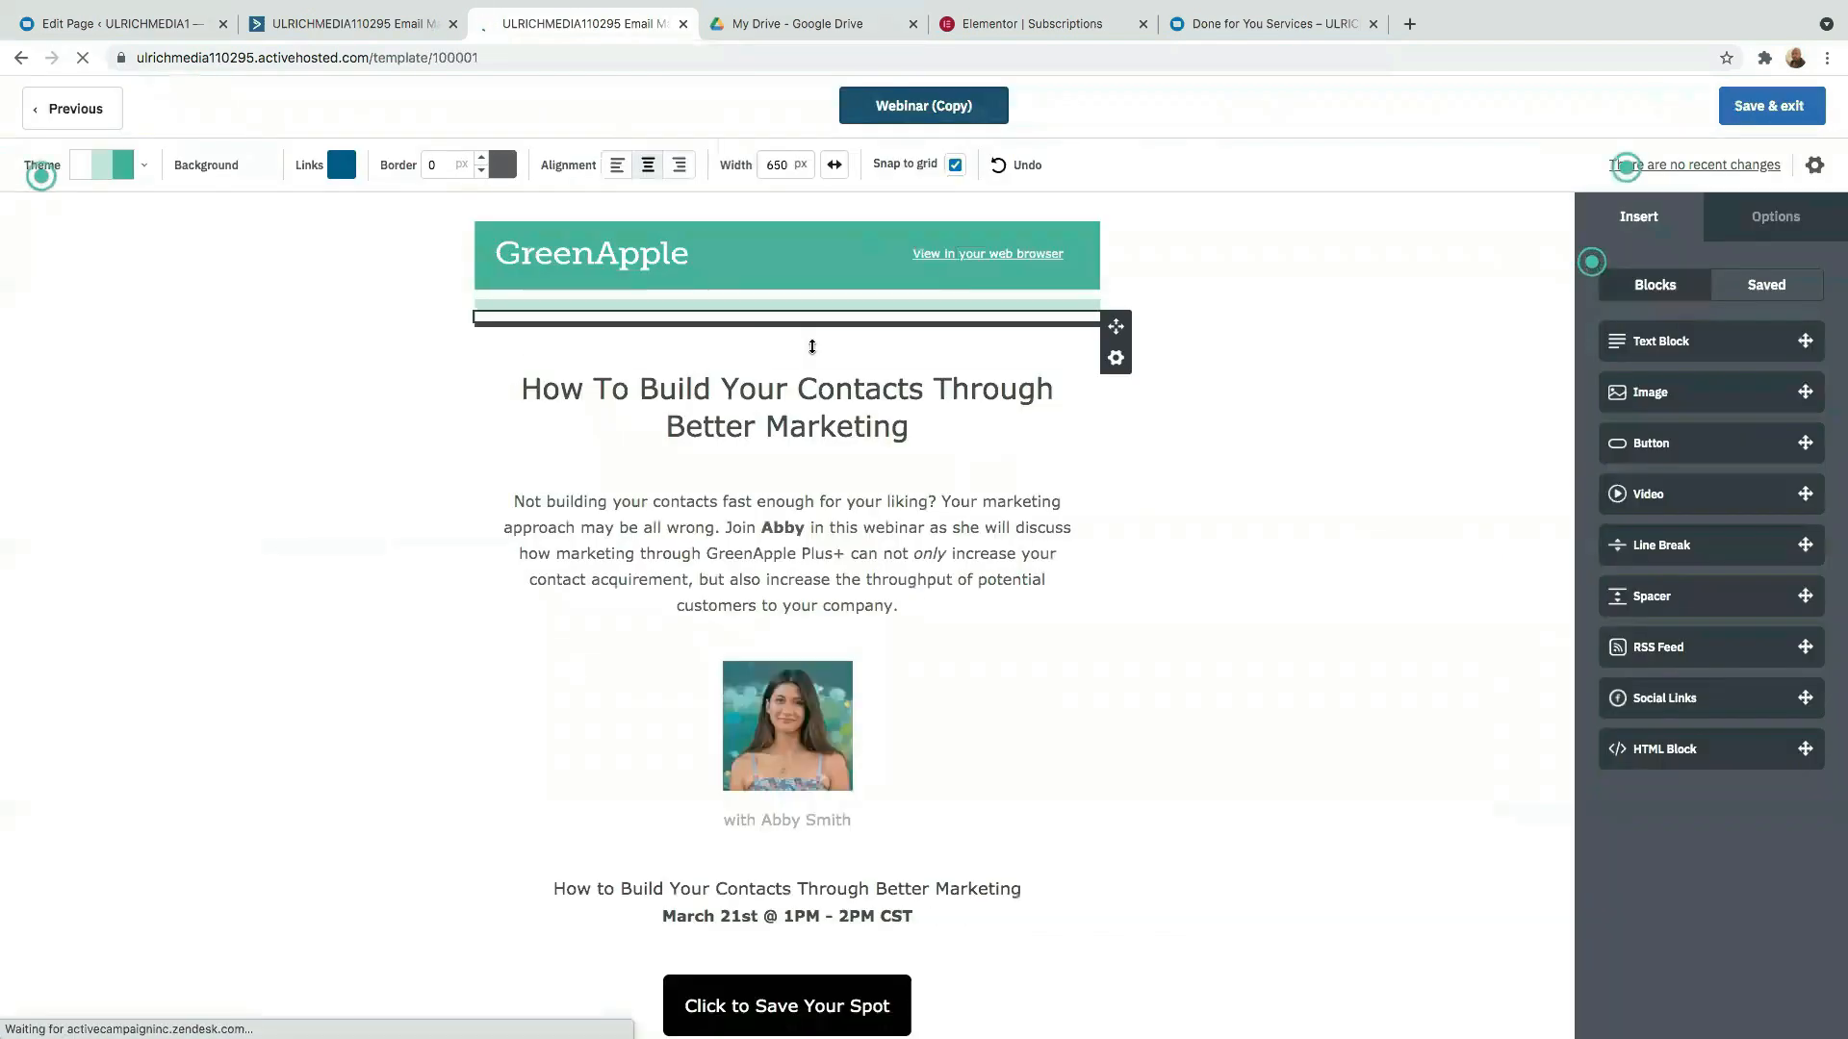
scroll(692, 603, "down", 1)
scroll(689, 604, "up", 1)
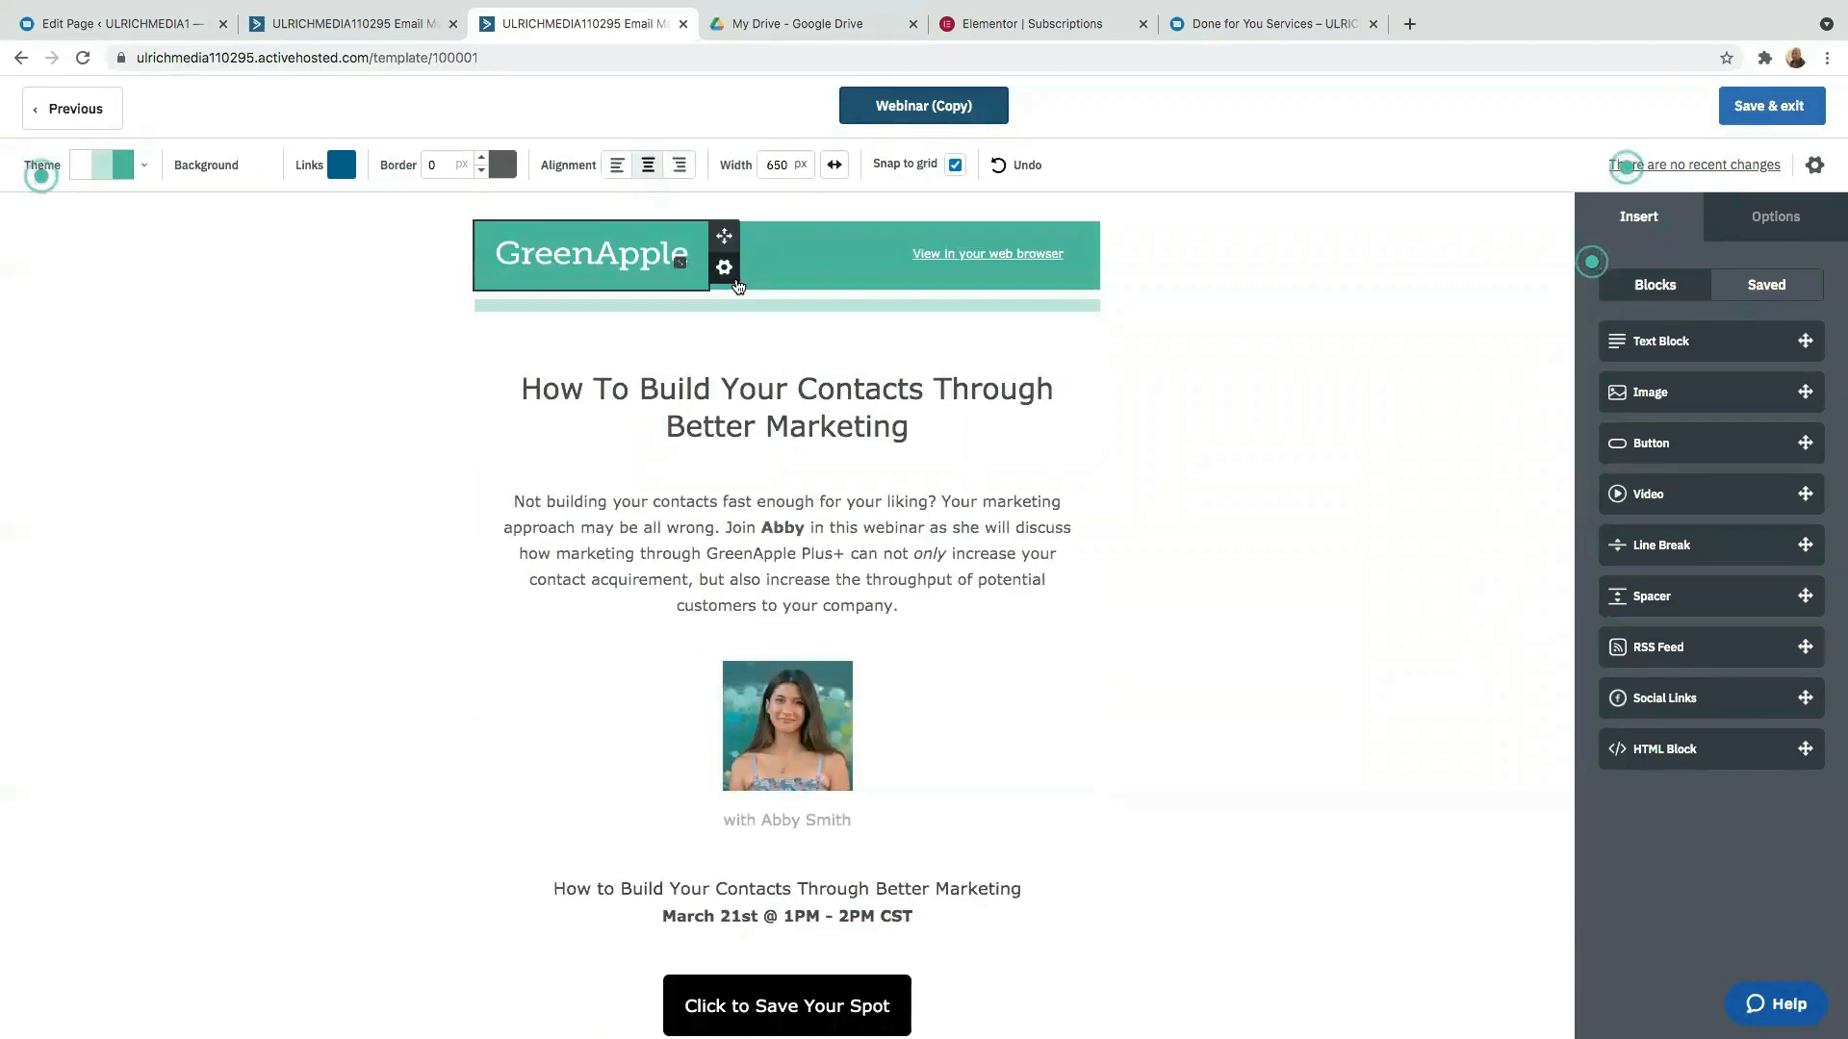
Delete the "View in your web browser" link block and the GreenApple logo block from the template header.
mouse_move(1011, 248)
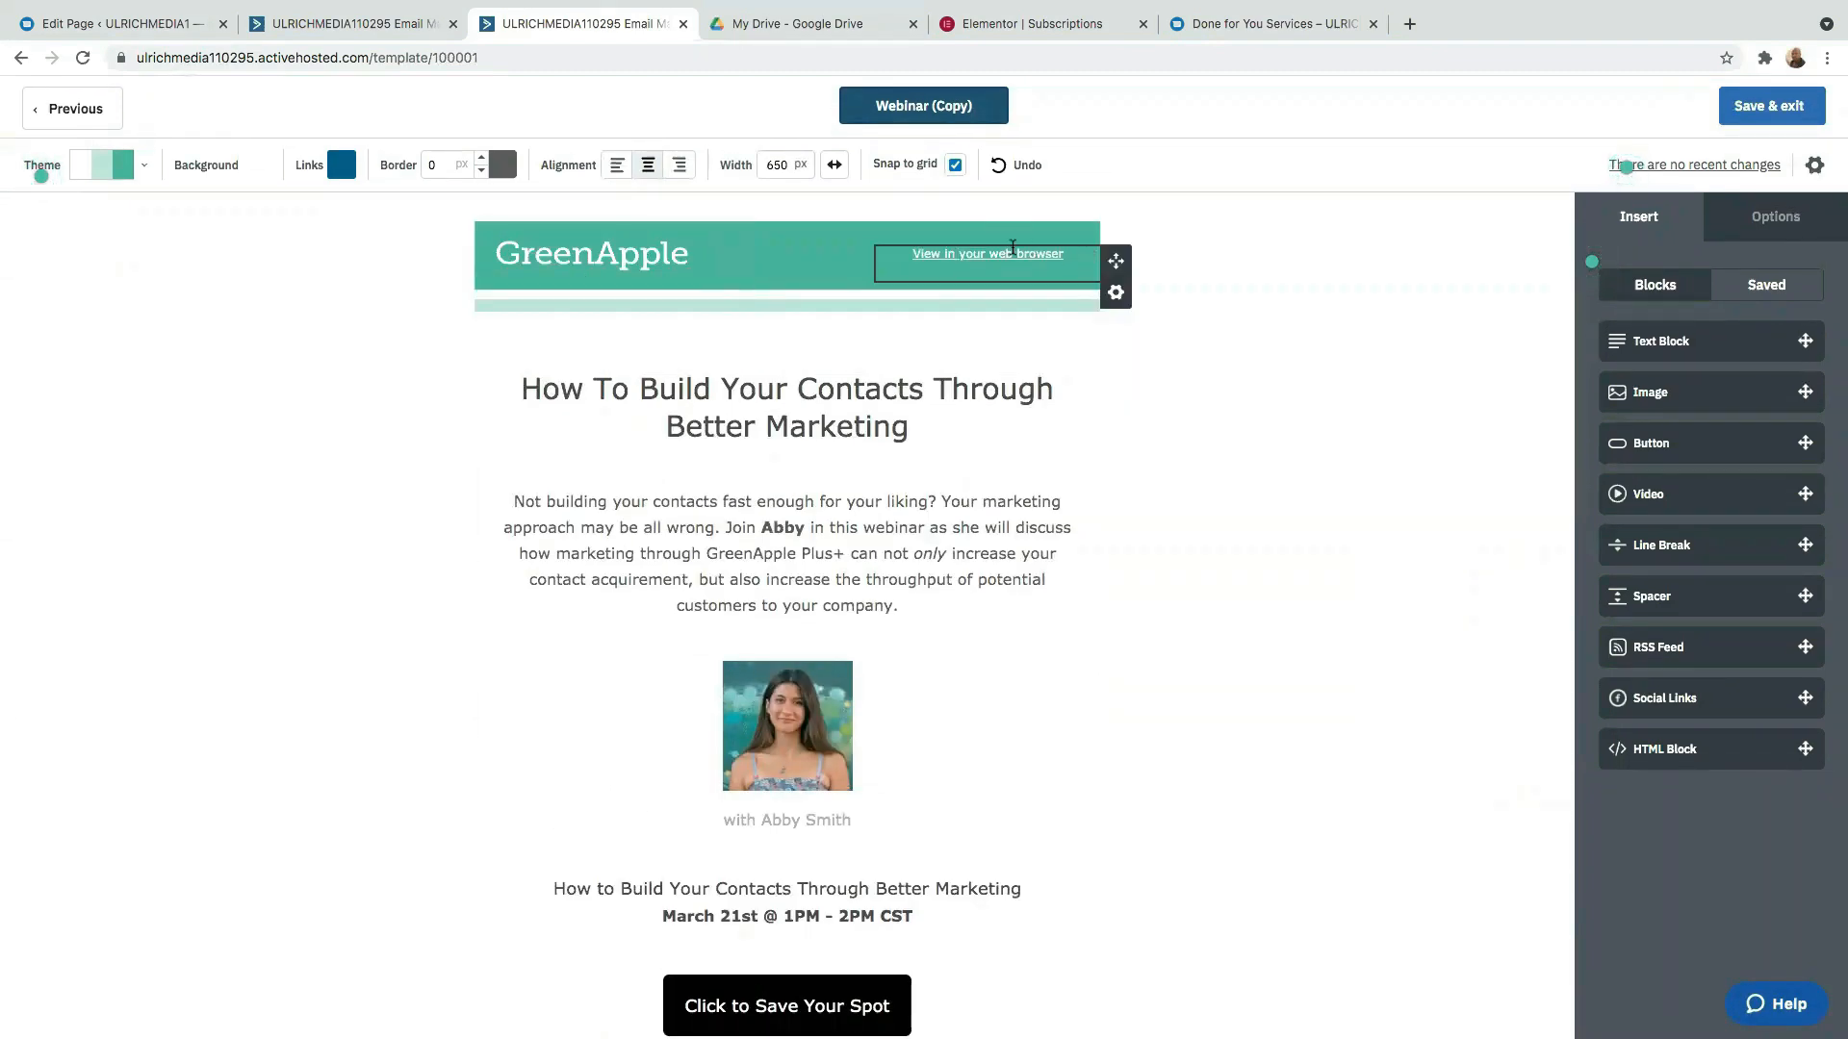
left_click(1116, 294)
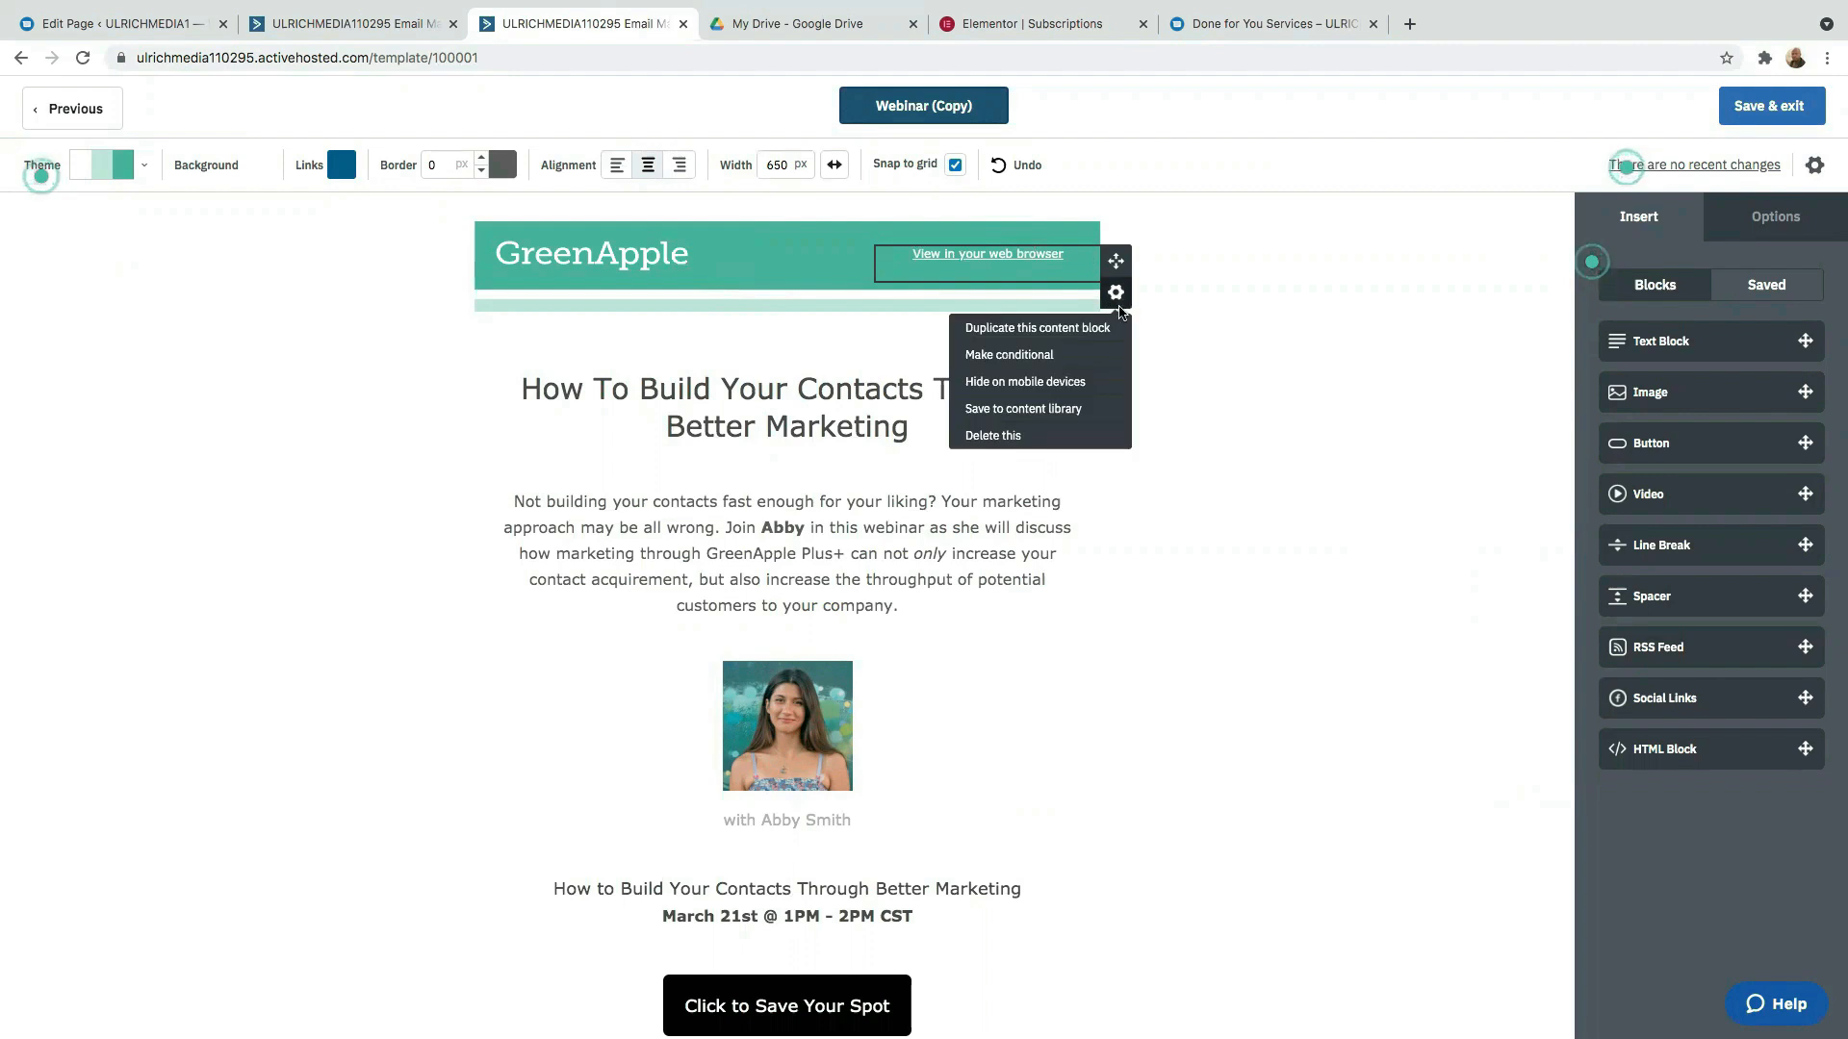
left_click(1077, 439)
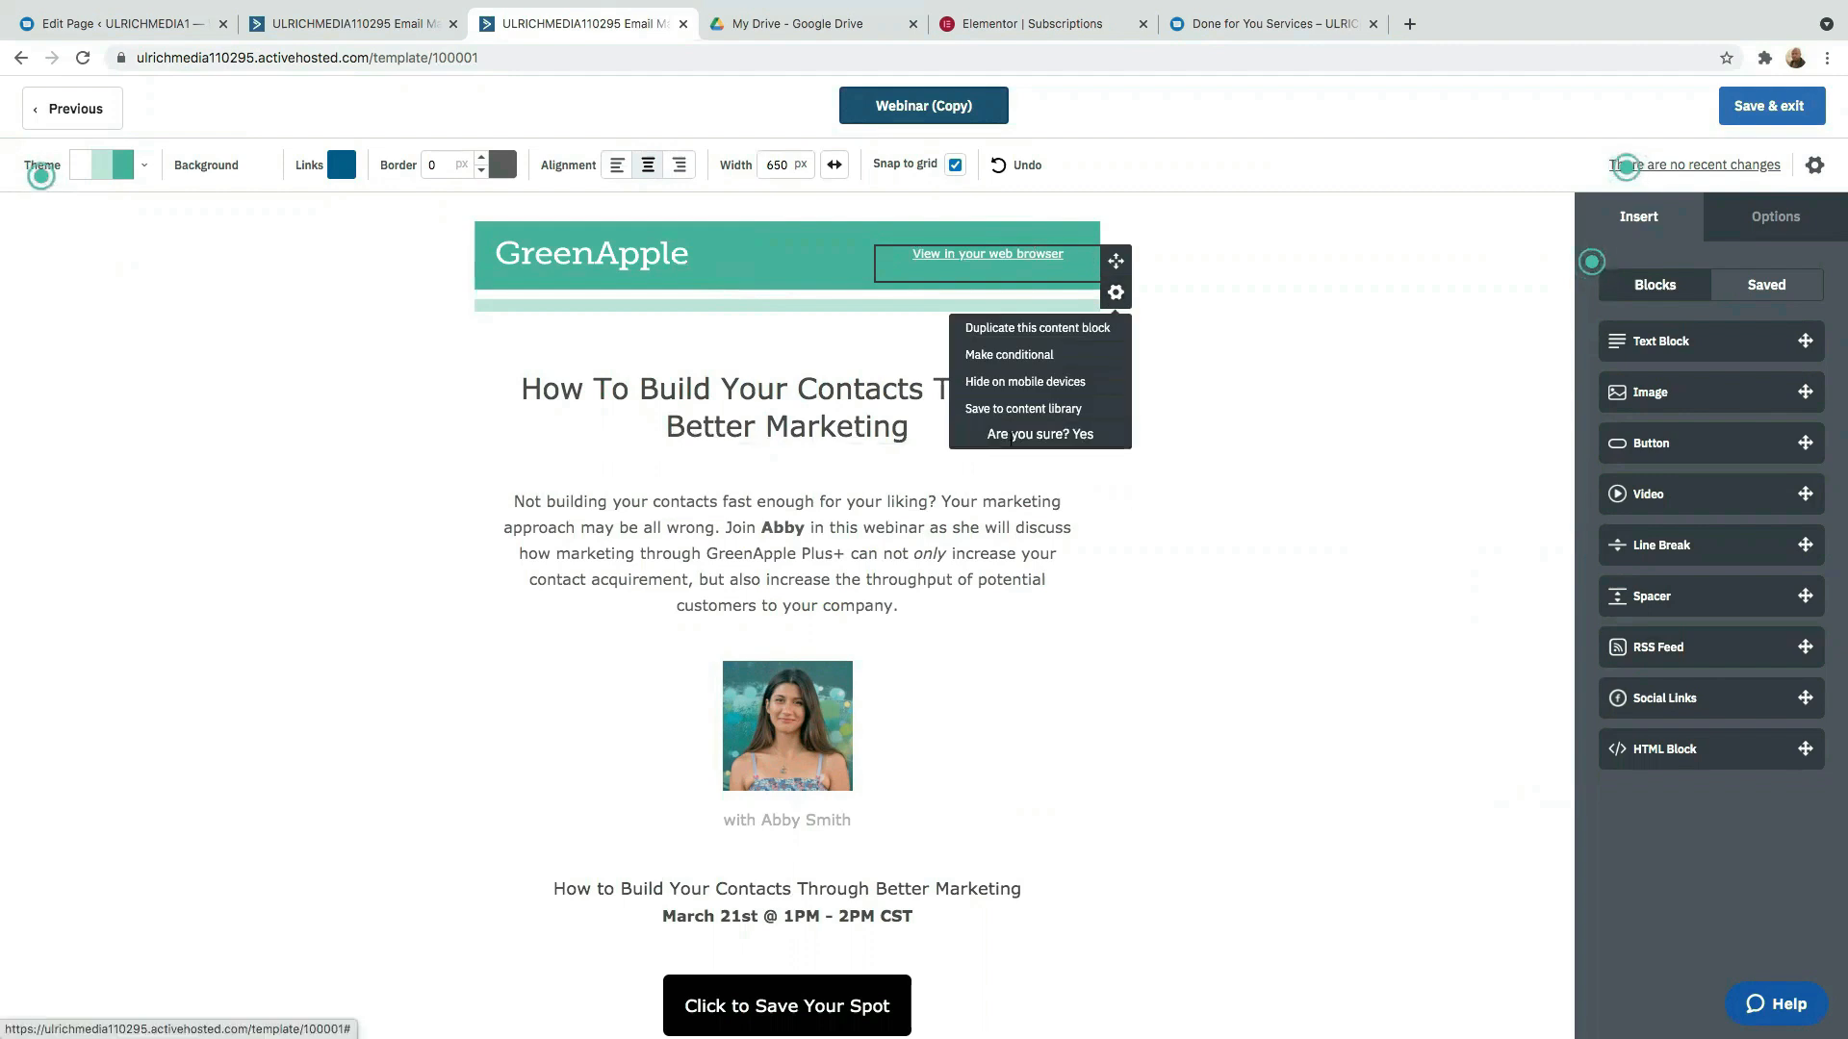
left_click(1082, 437)
left_click(724, 269)
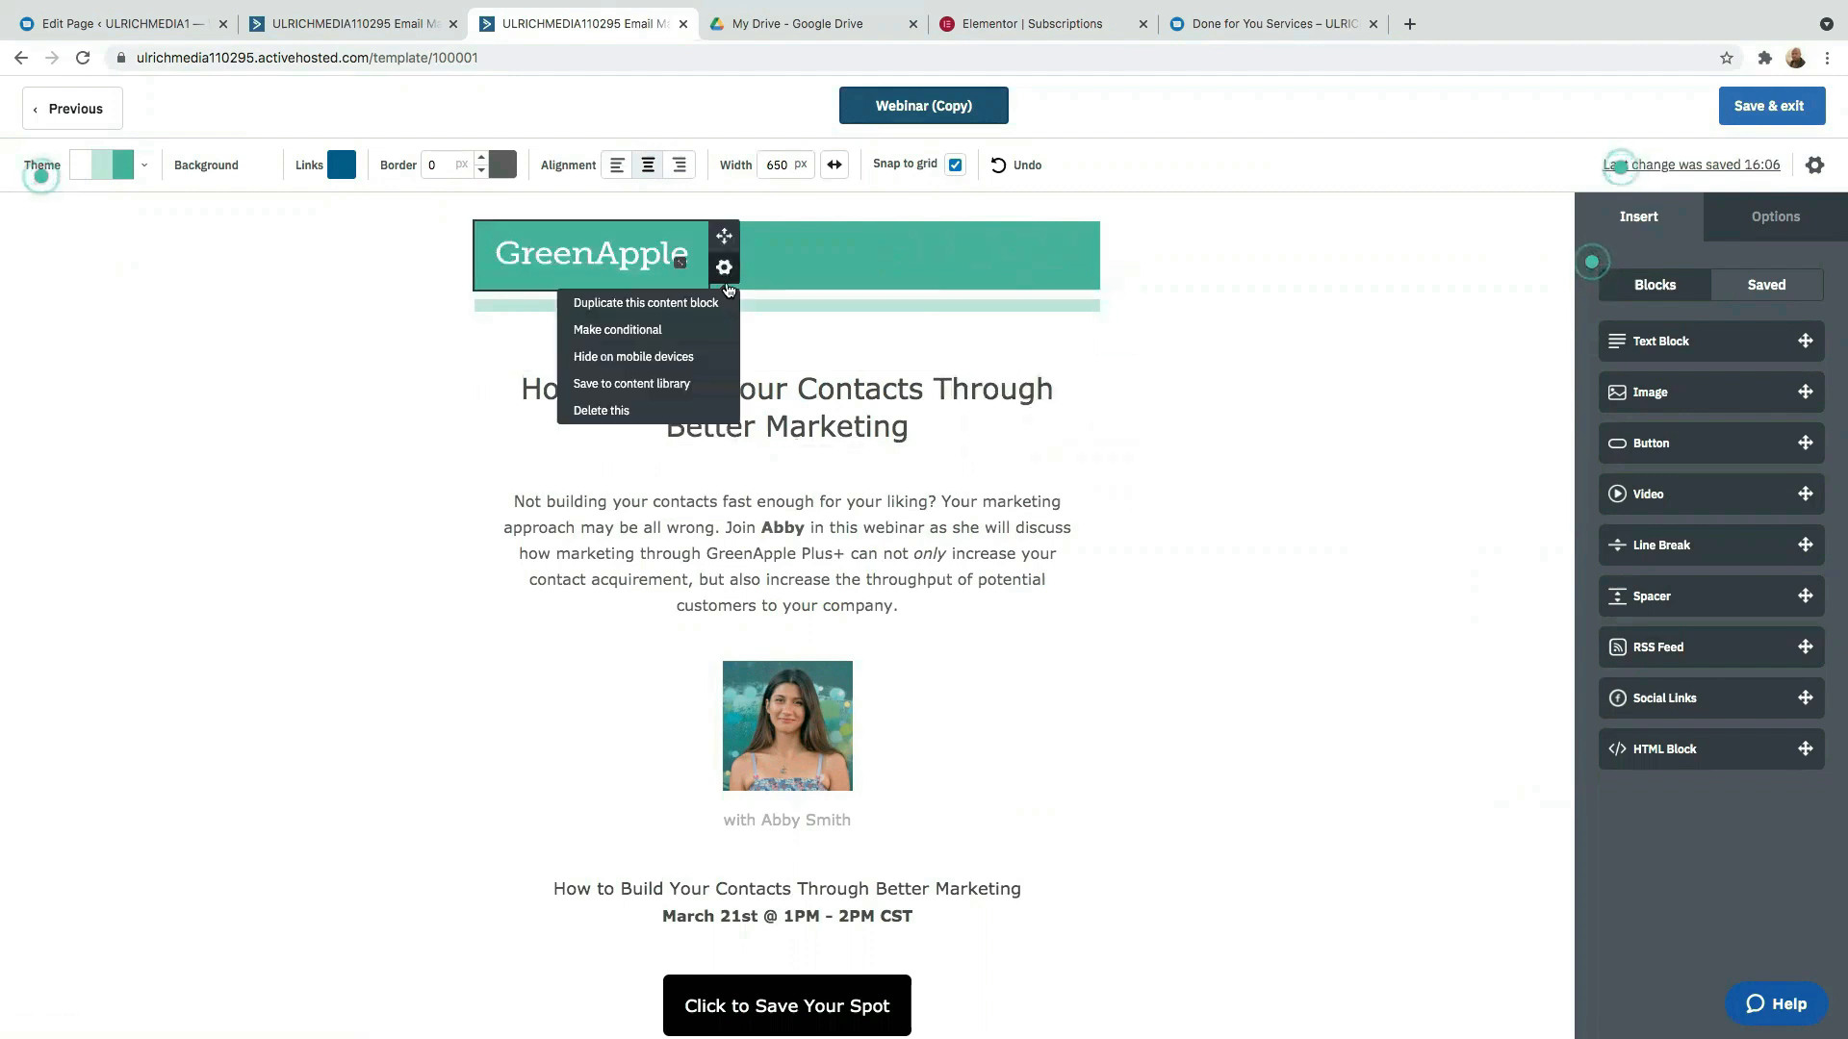
left_click(602, 410)
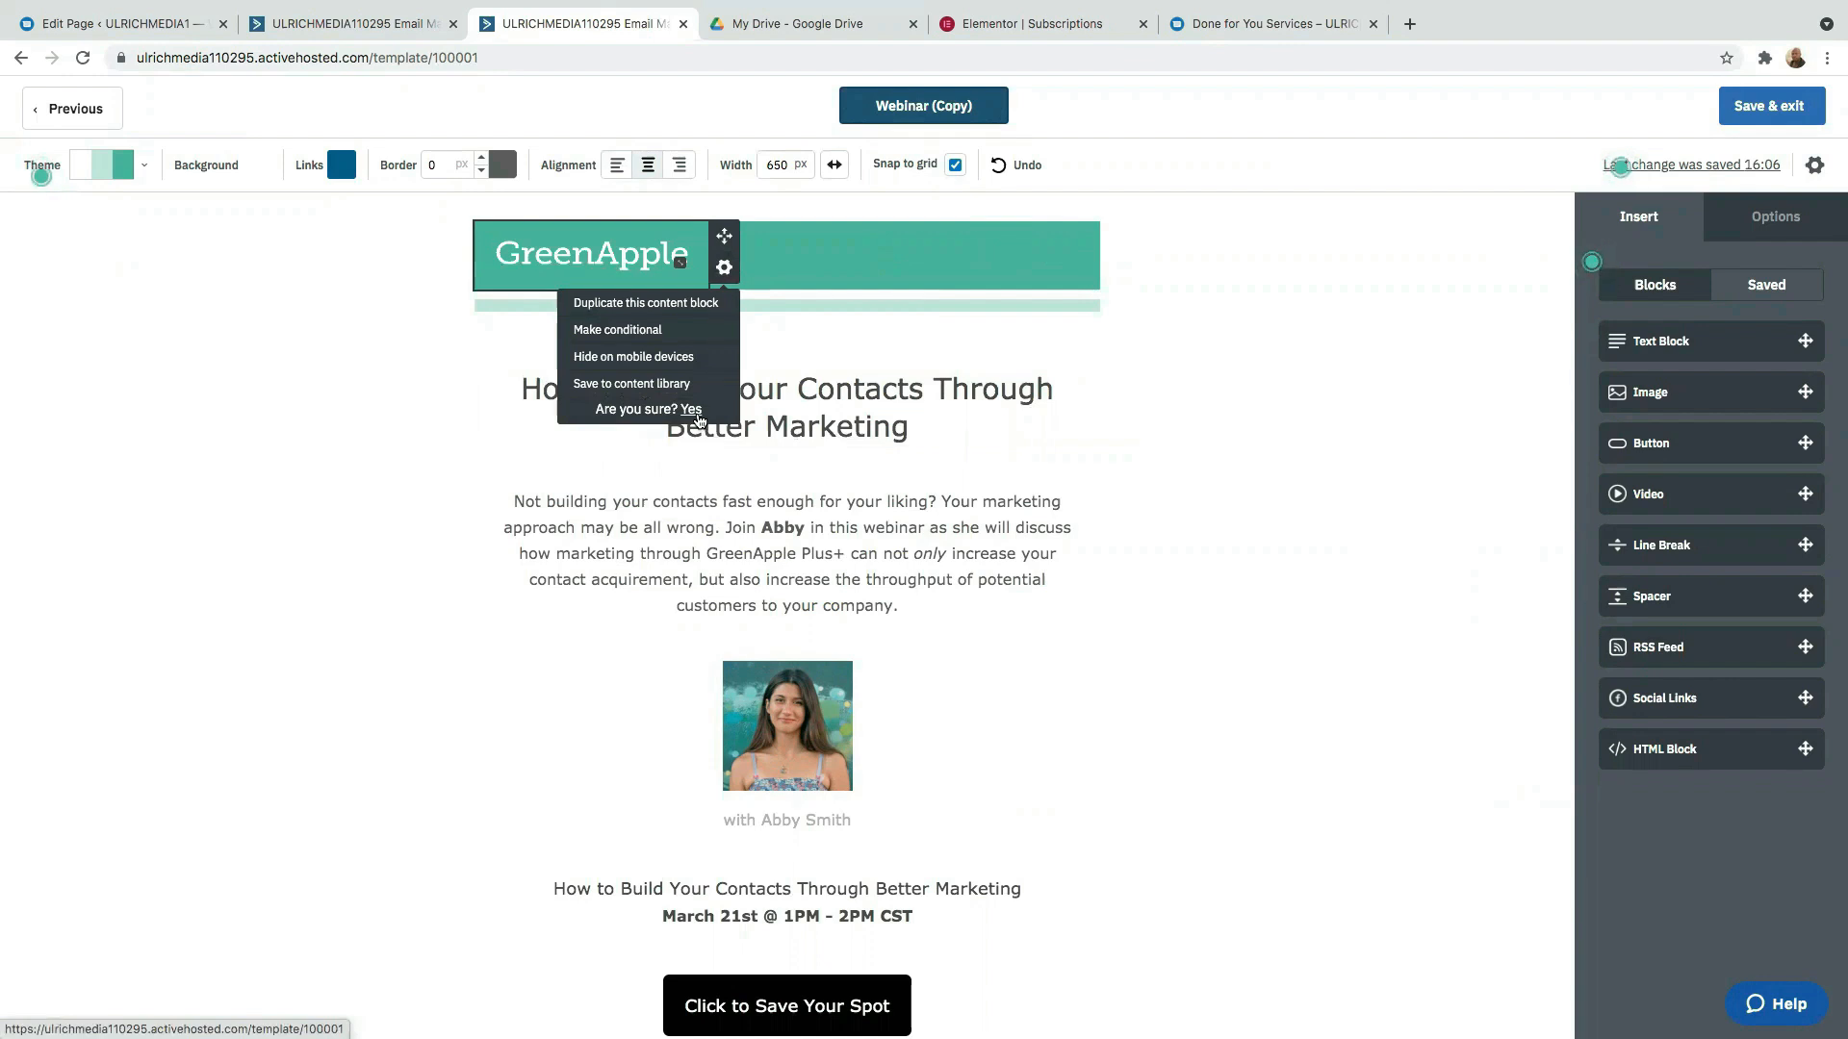
left_click(693, 411)
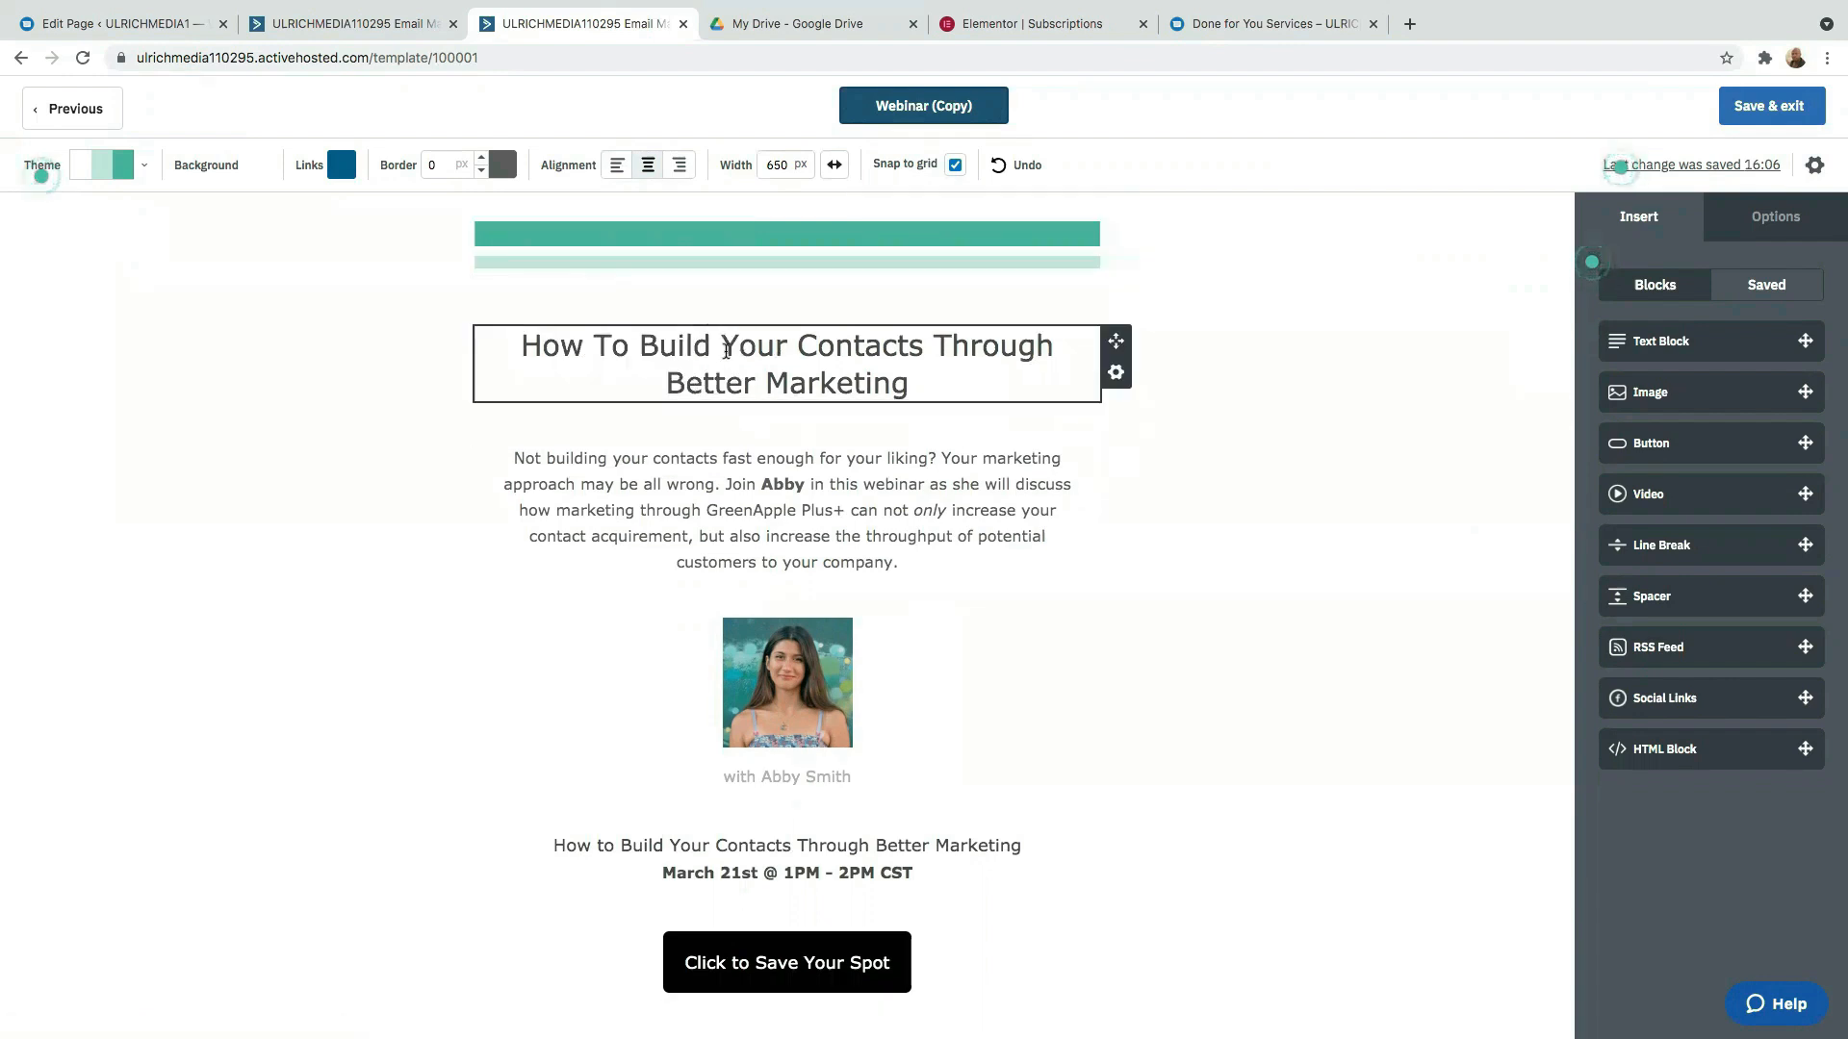
Replace the webinar description paragraph below the heading with the copied e-guide email text.
left_click(927, 383)
left_click(757, 532)
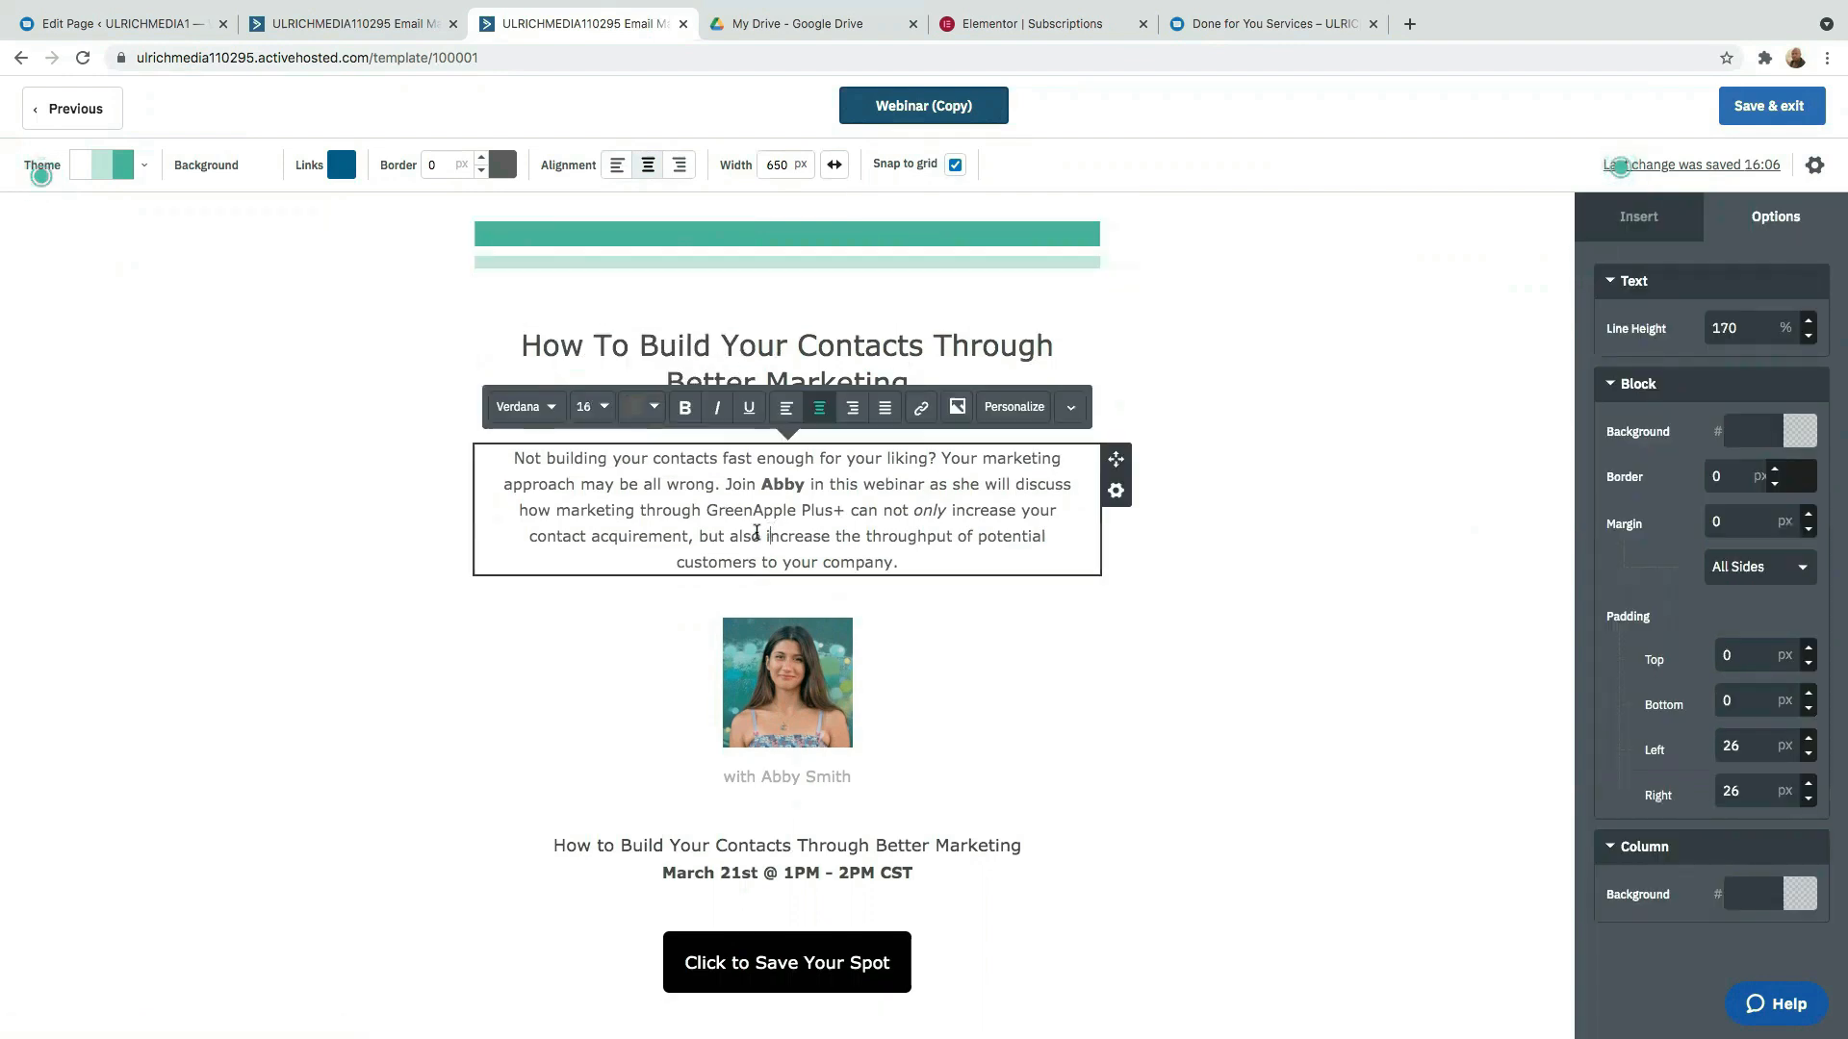
left_click_drag(513, 459, 905, 581)
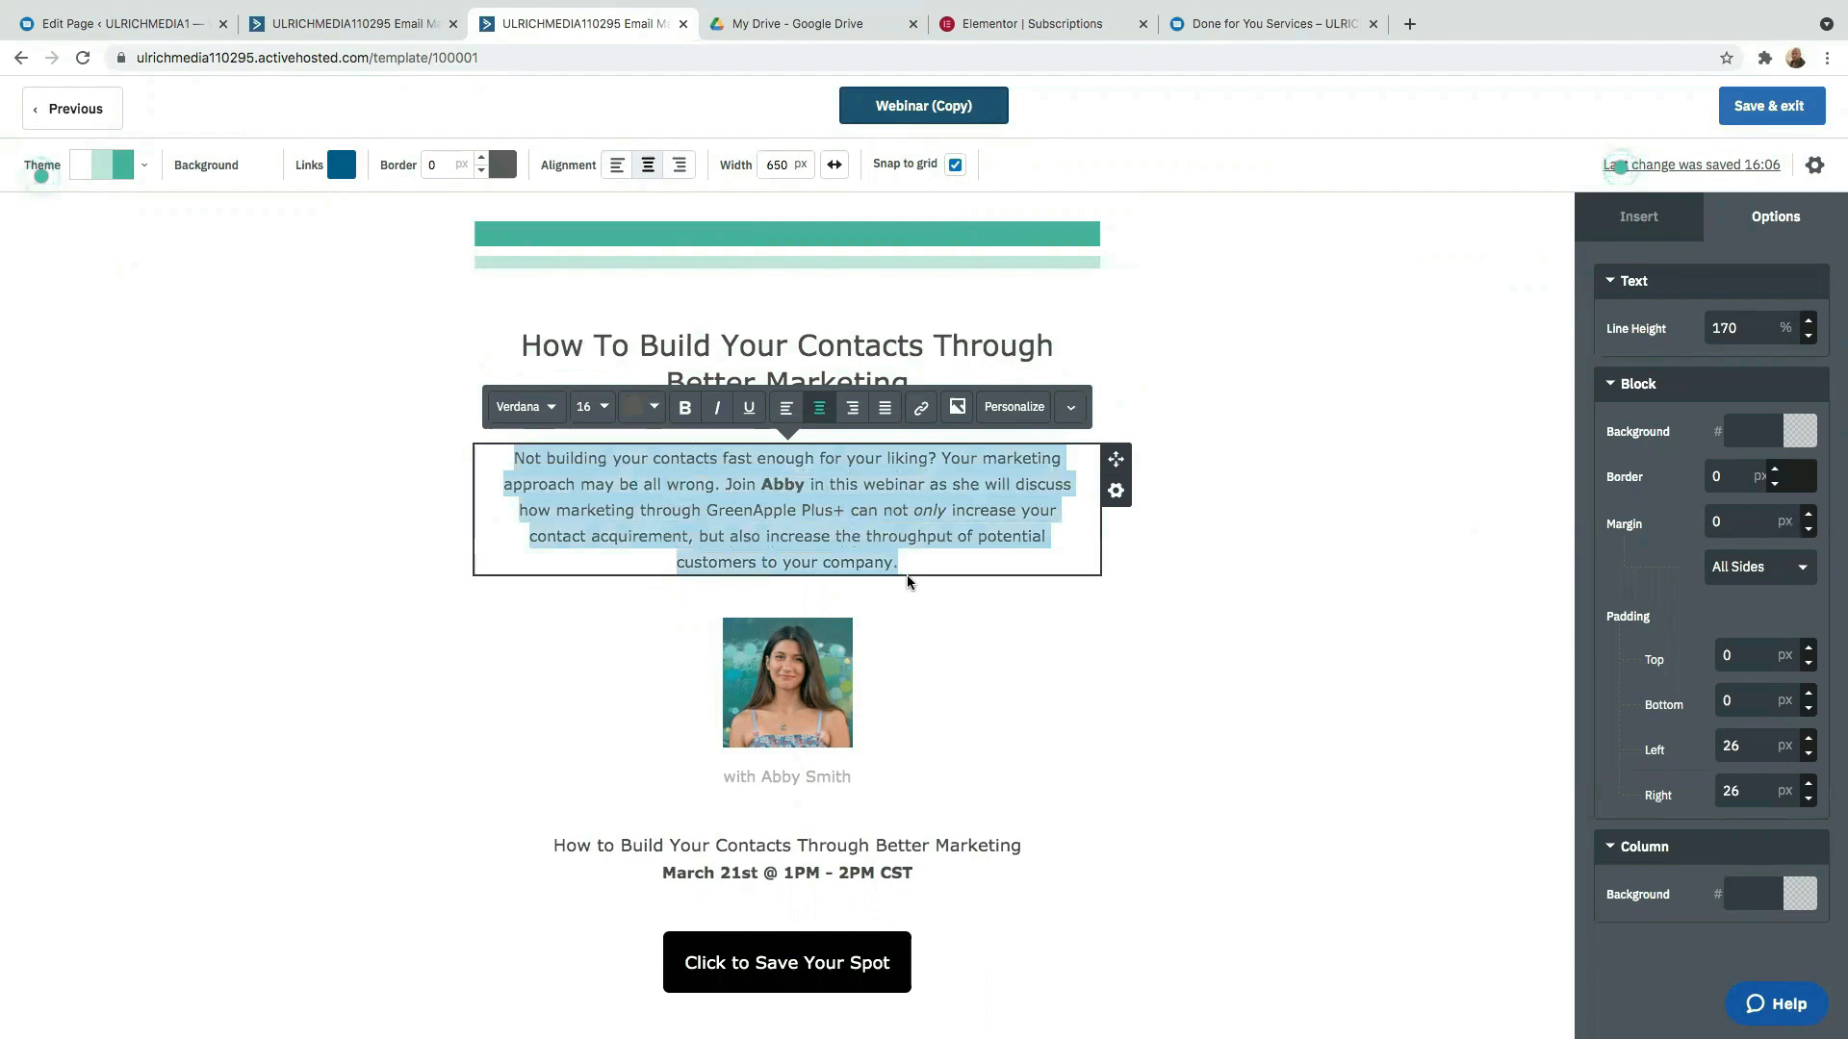
key("BackSpace")
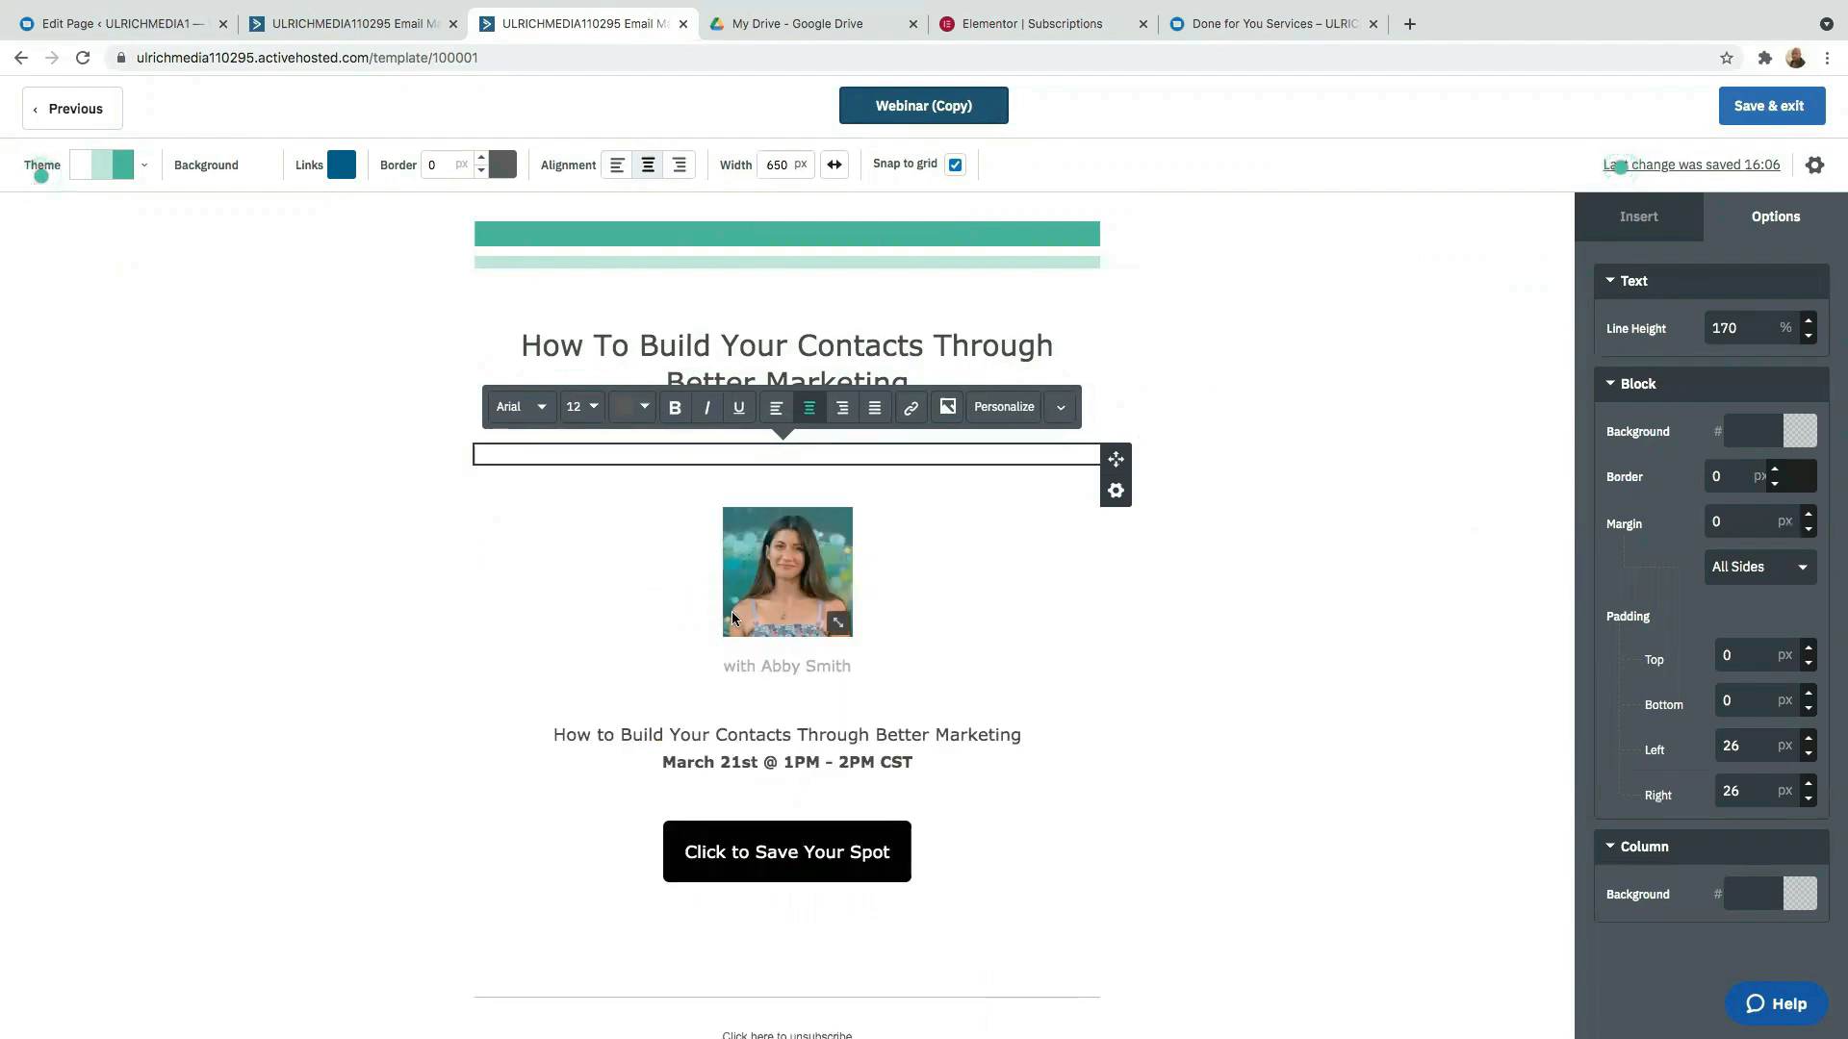
right_click(788, 456)
left_click(827, 580)
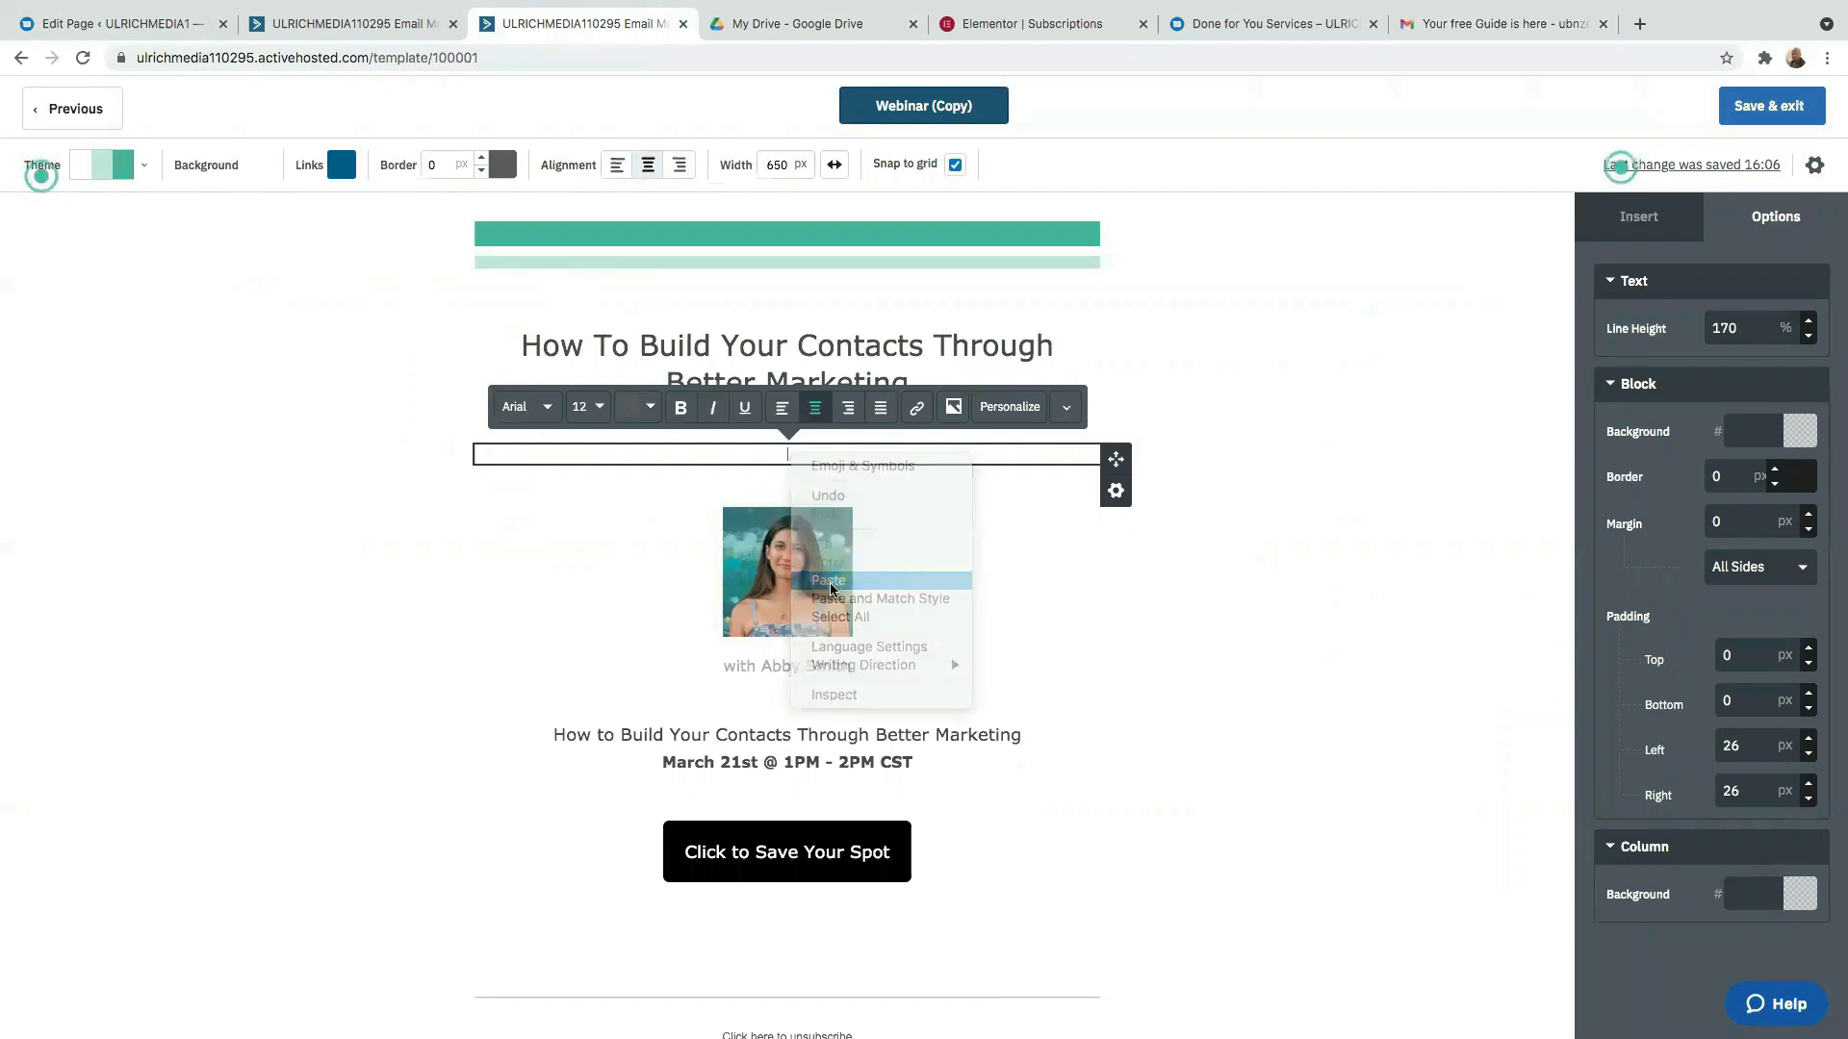
Open the image manager for the presenter photo block below the text and add a new portrait image.
scroll(799, 597, "down", 2)
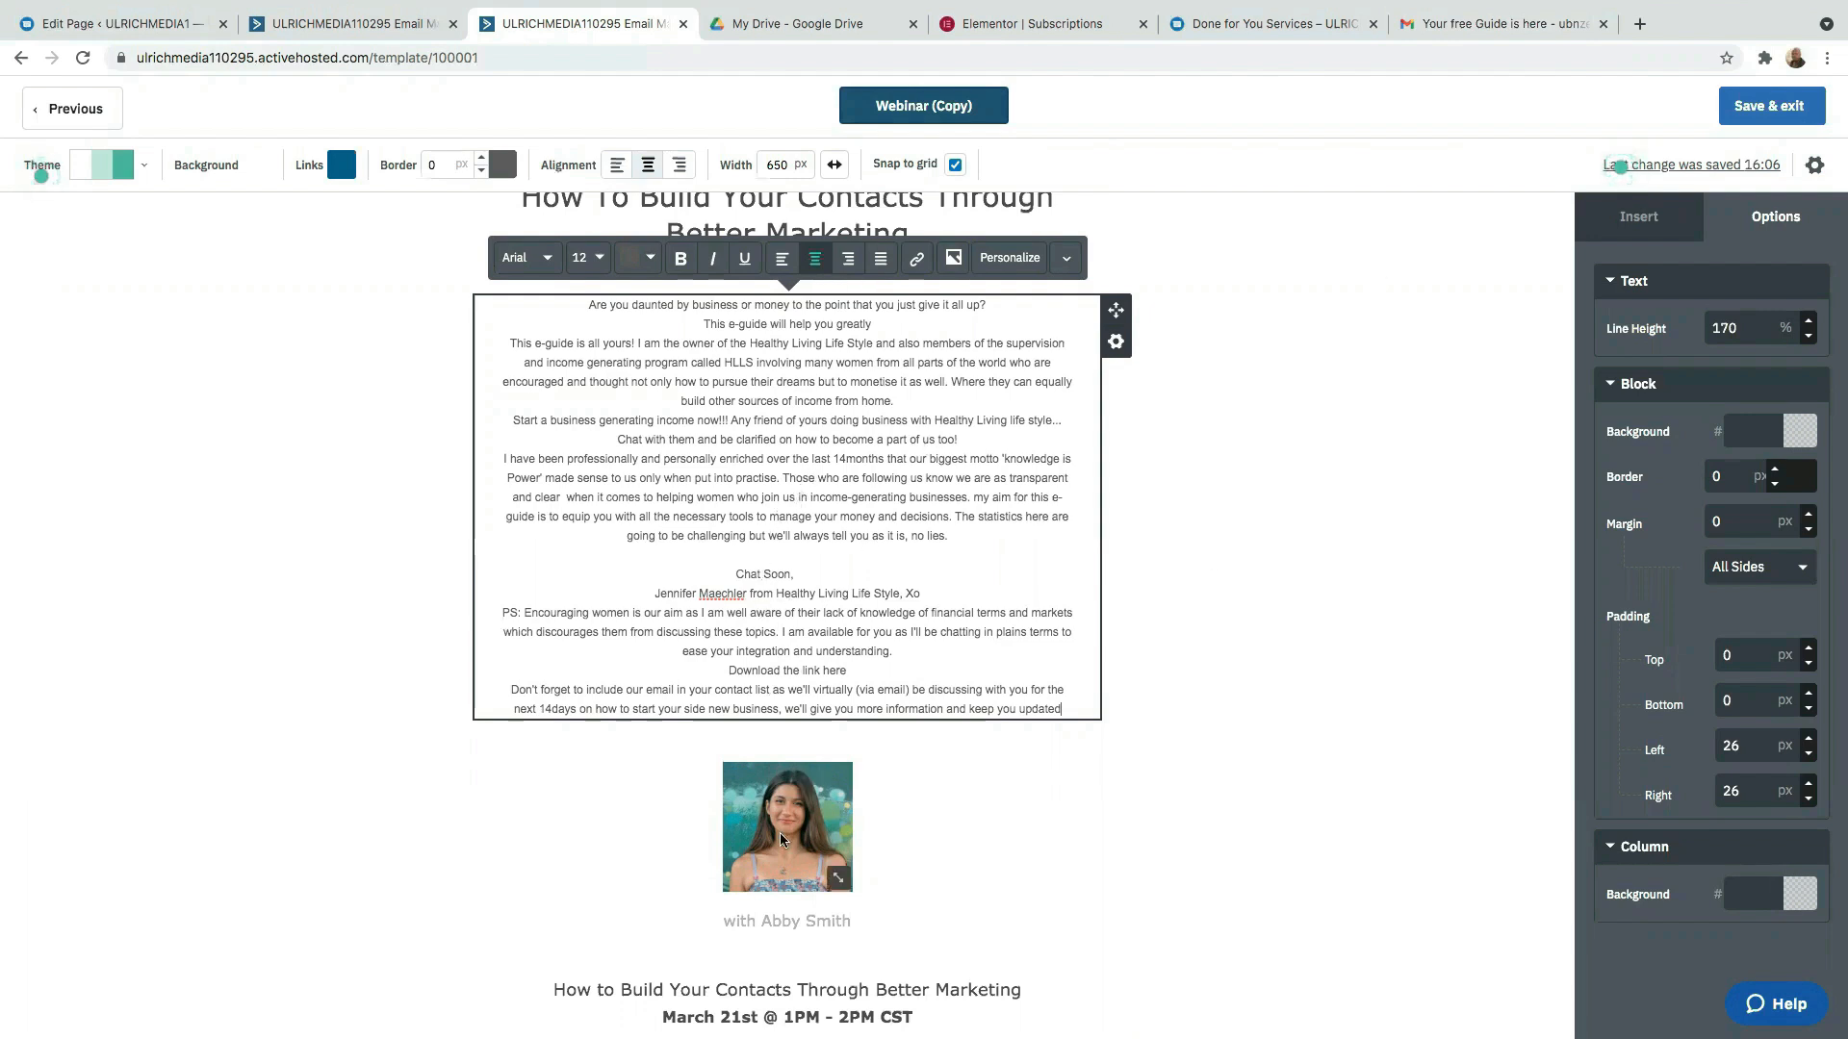
left_click(832, 881)
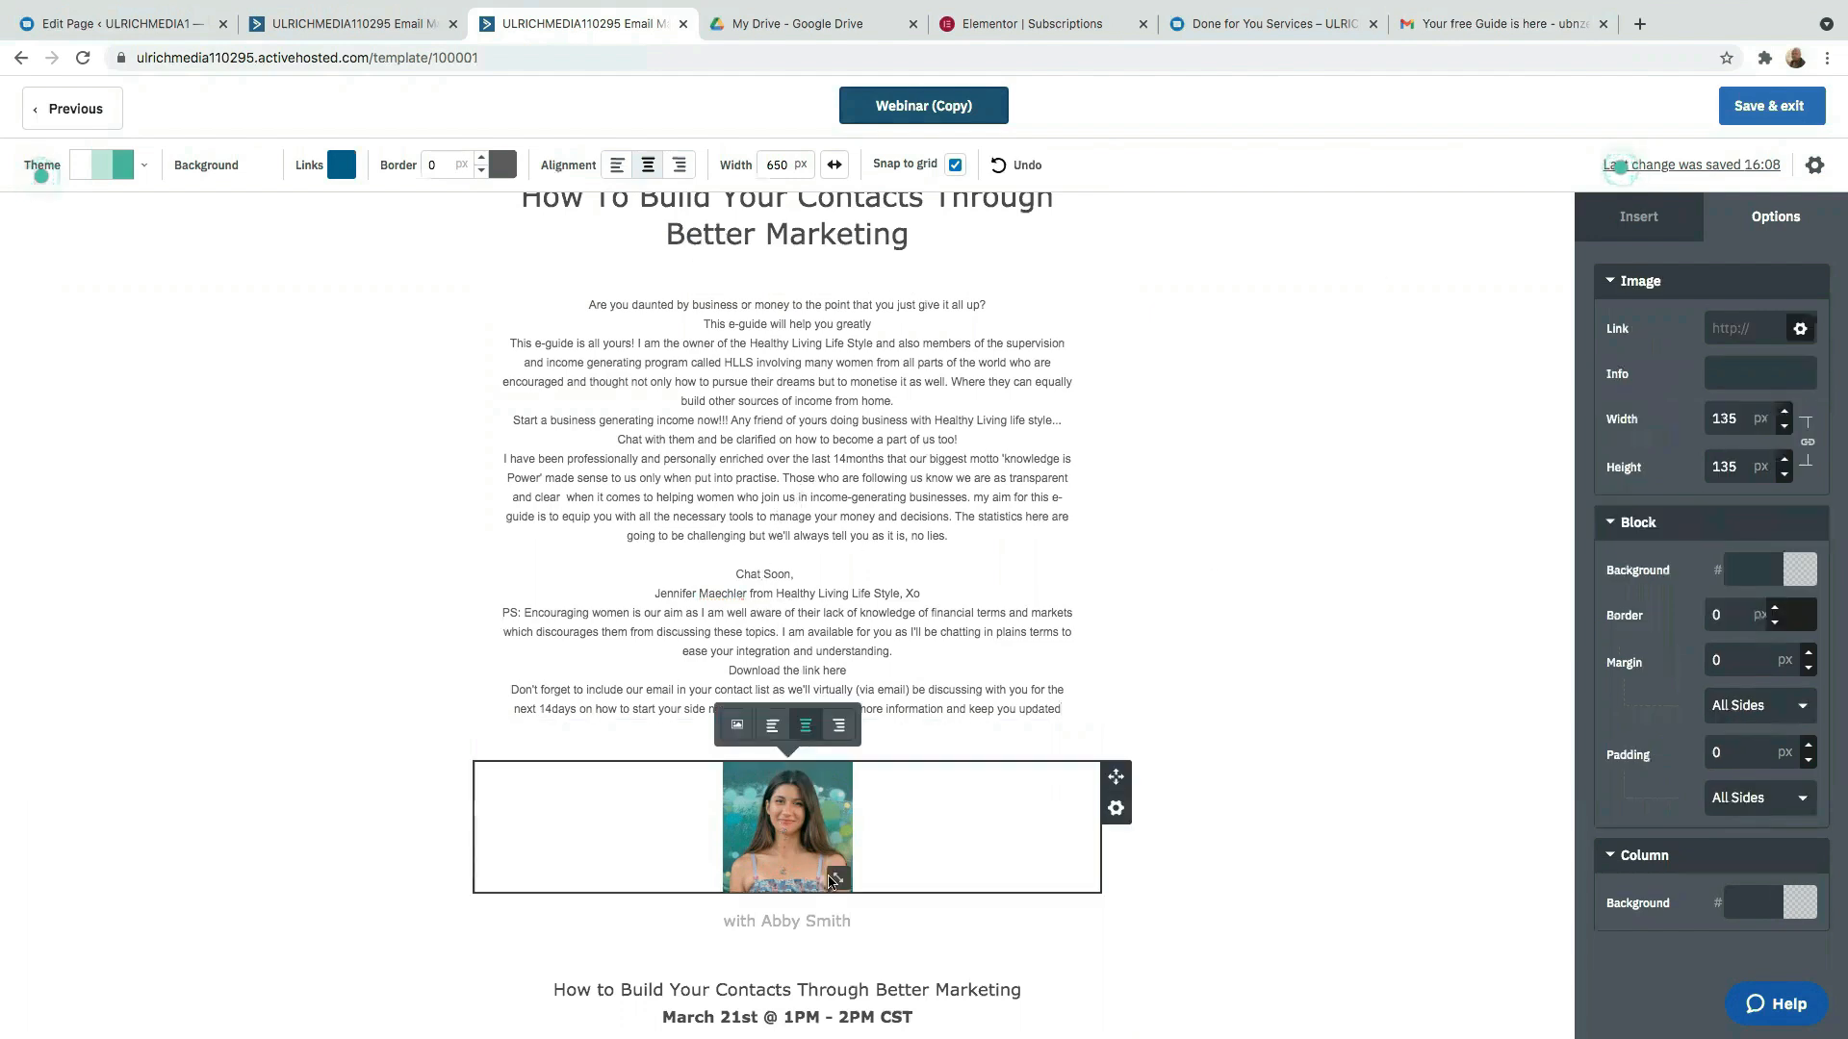
left_click(734, 726)
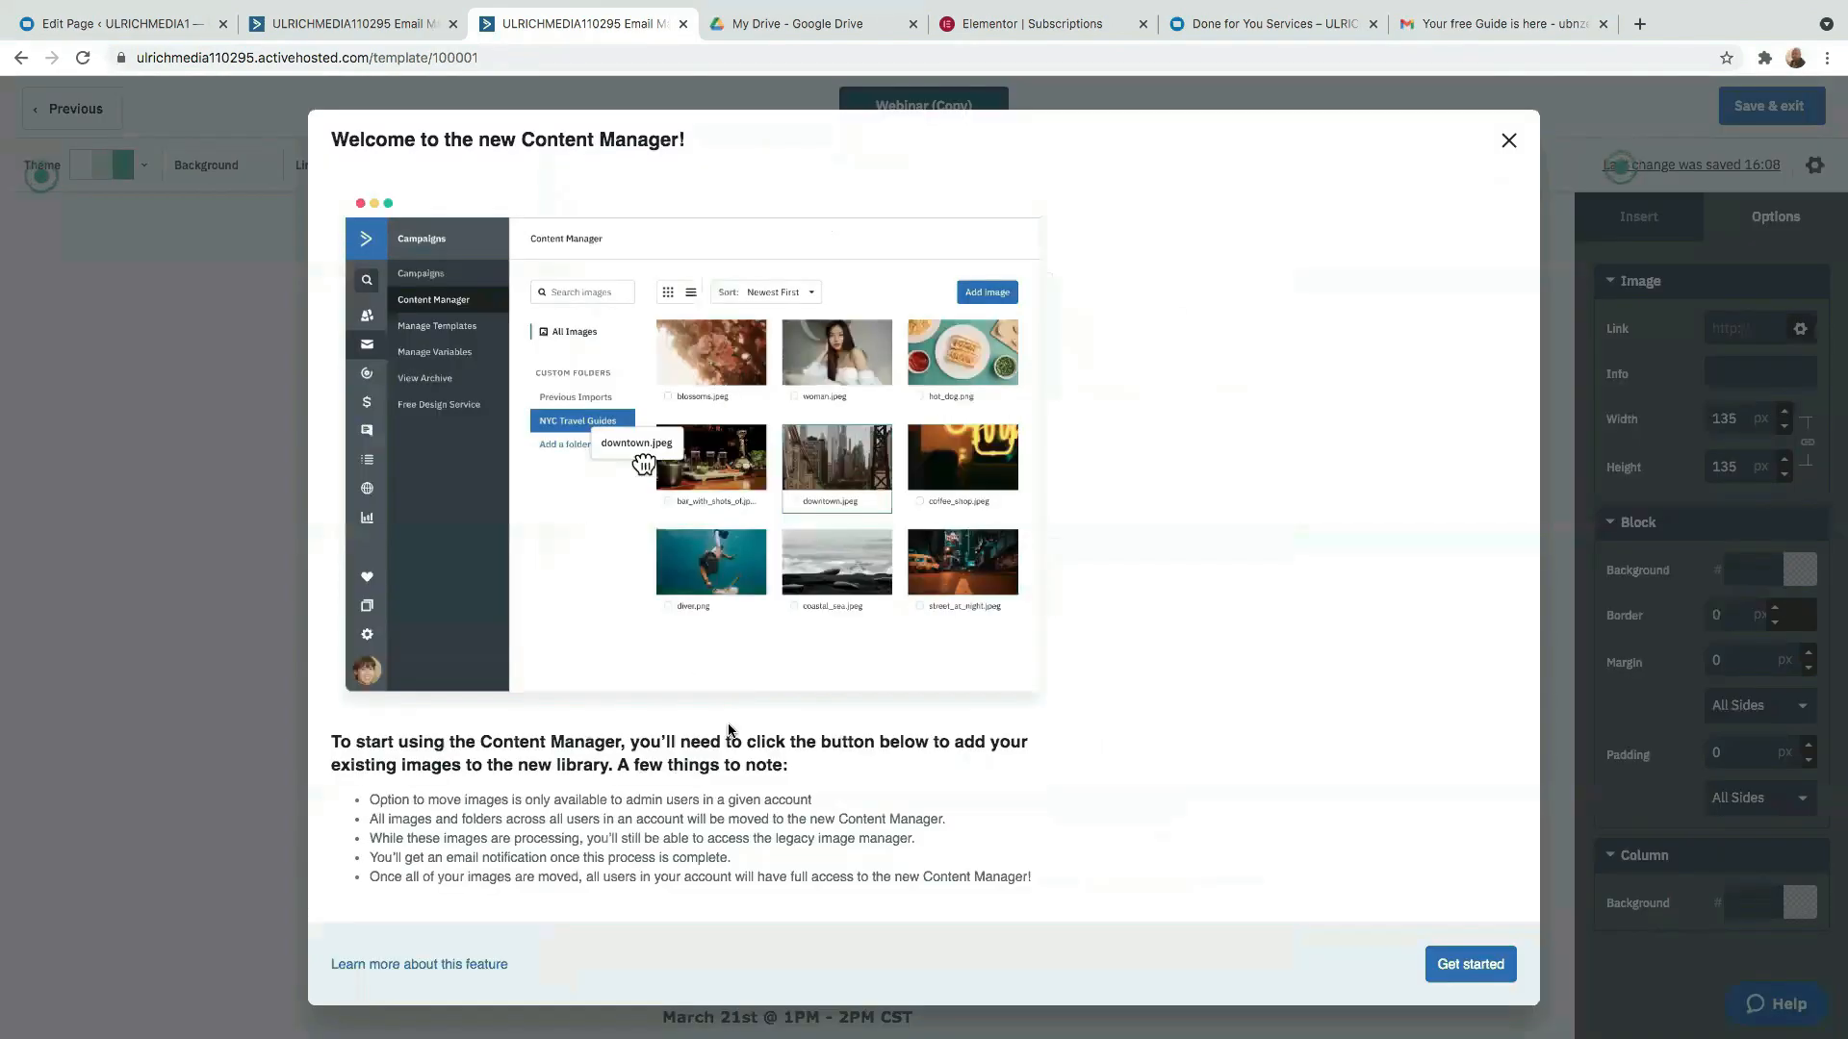
left_click(1458, 970)
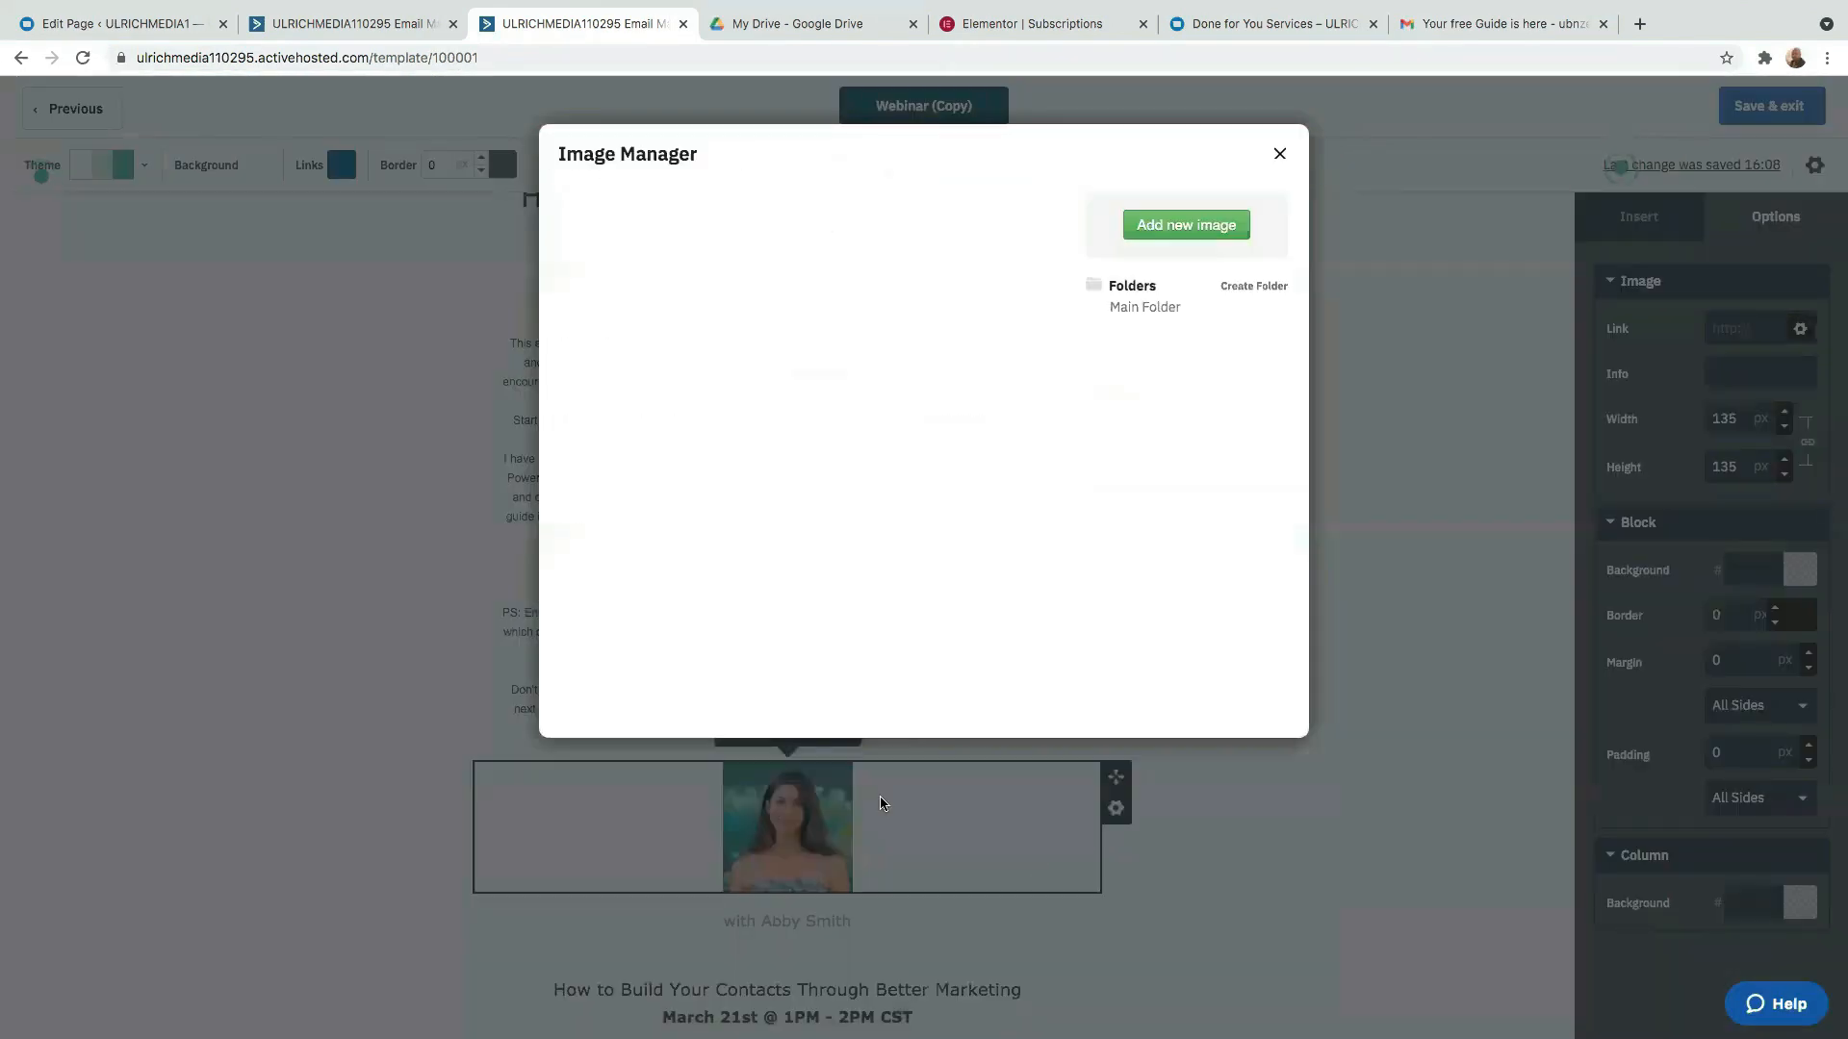
left_click(1200, 226)
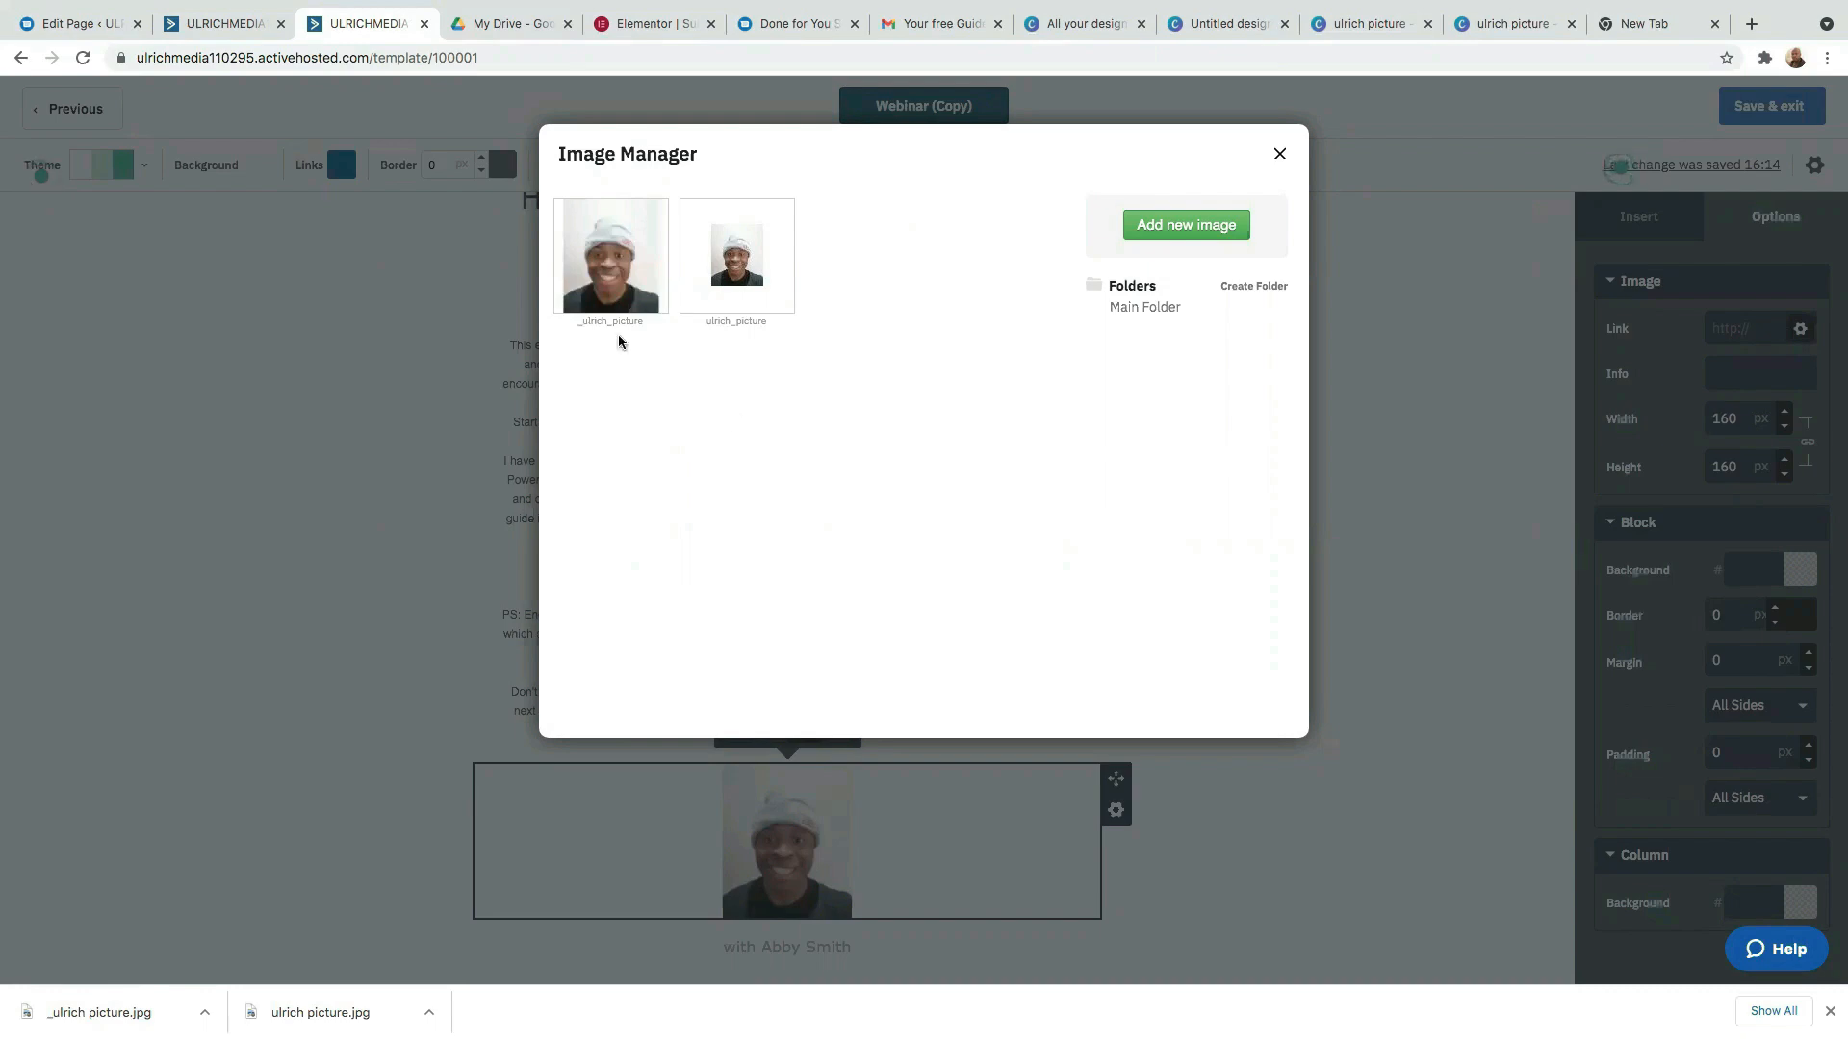
mouse_move(763, 293)
Switch to Canva and enter a custom design size of 160 x 160 px from the designs overview.
left_click(1378, 33)
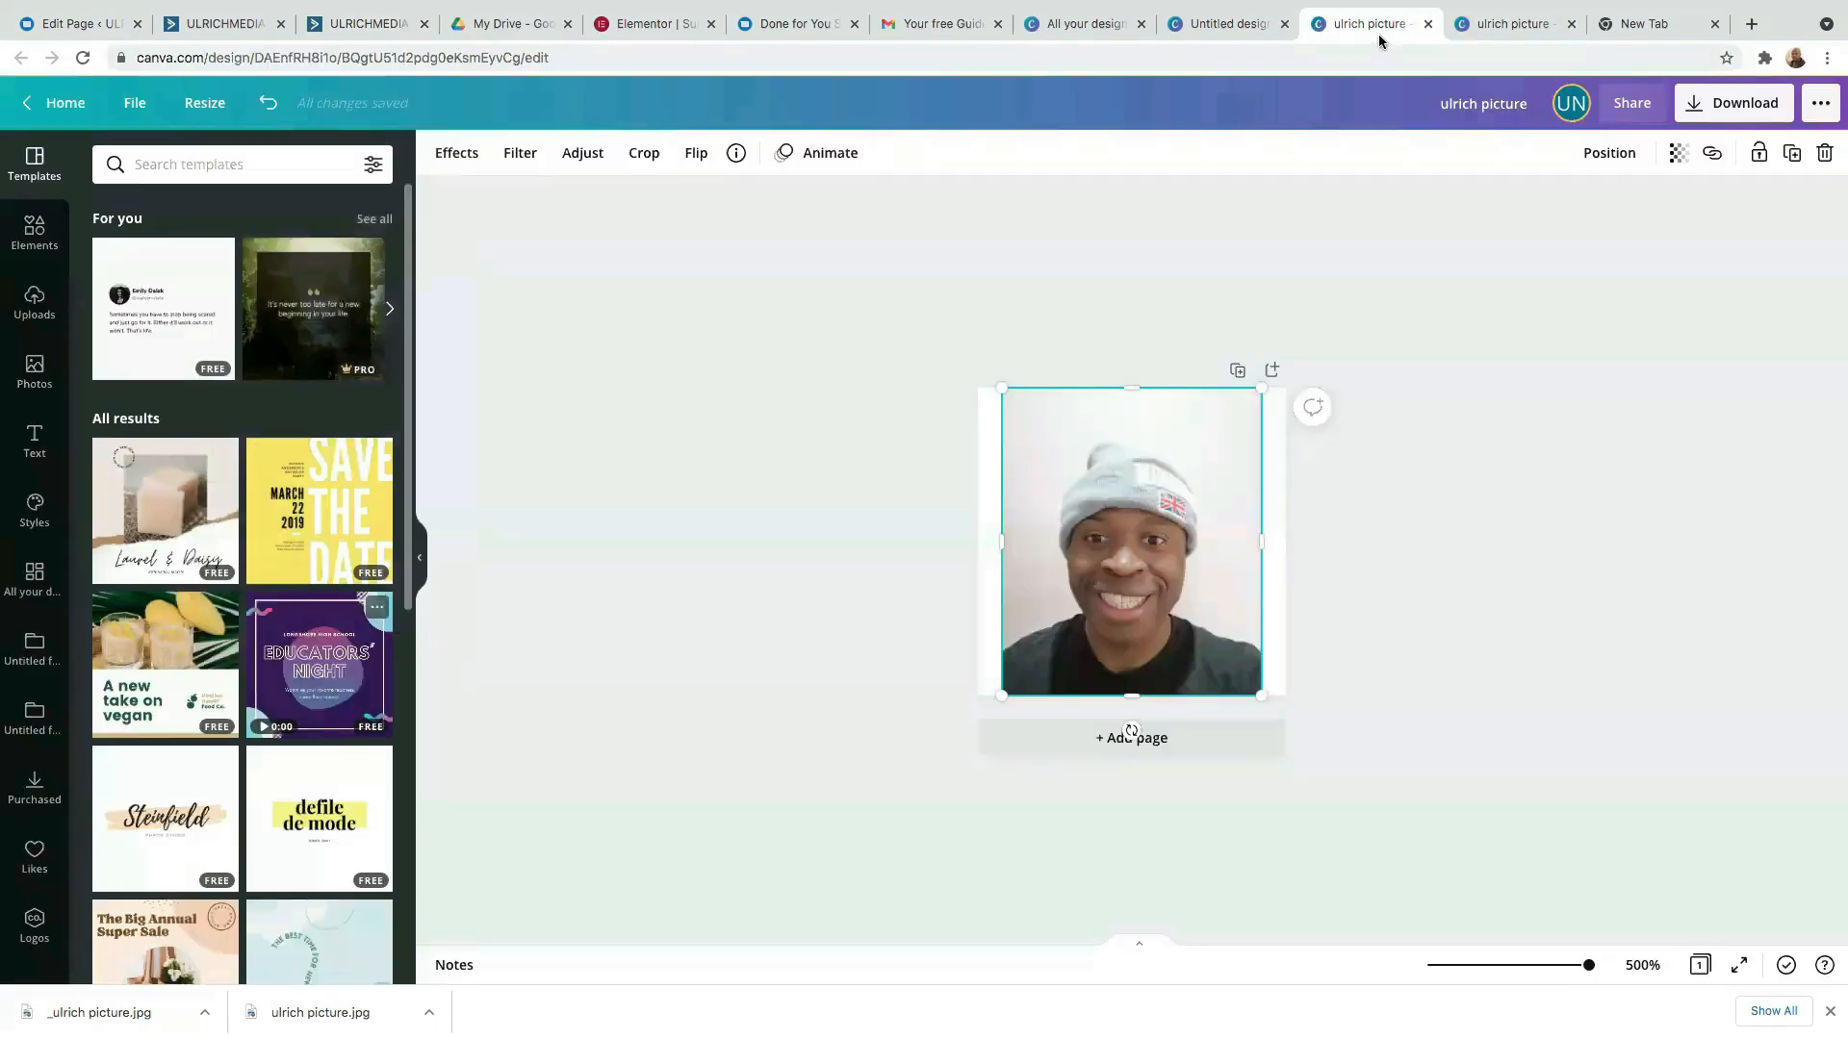
left_click(1093, 25)
left_click(992, 190)
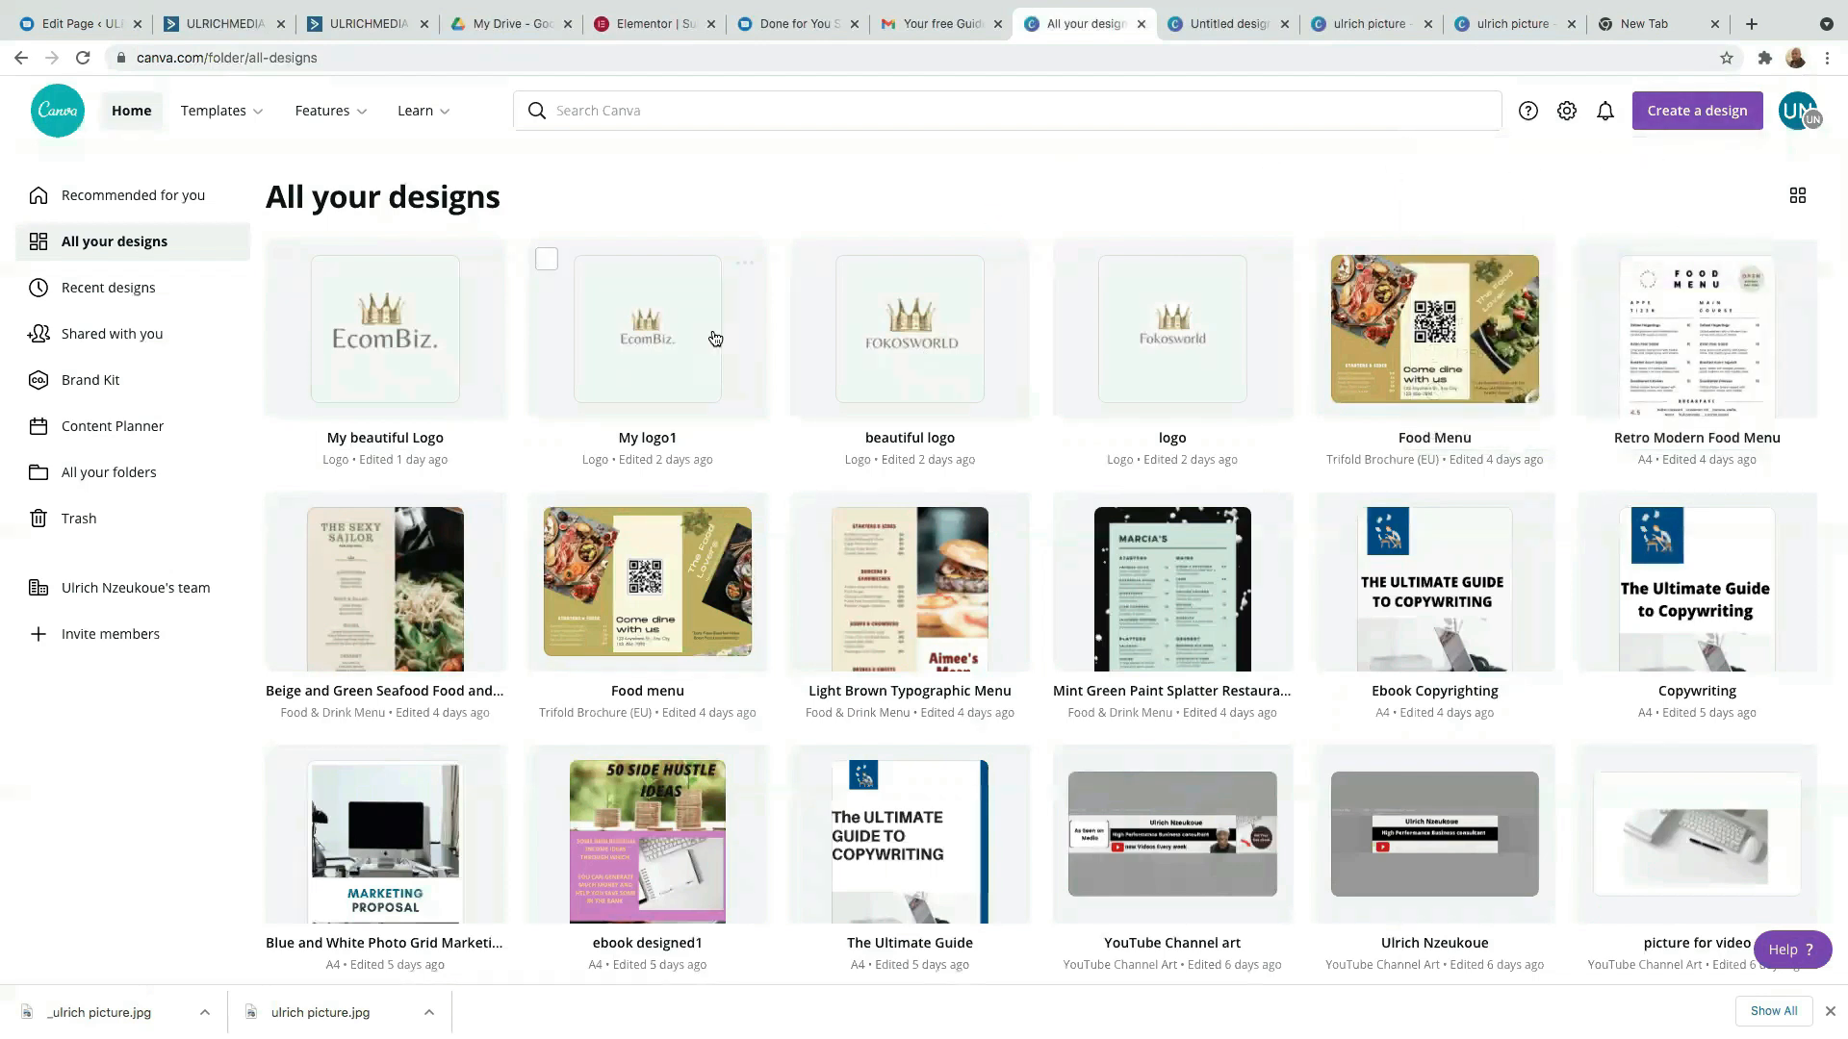
left_click(1679, 118)
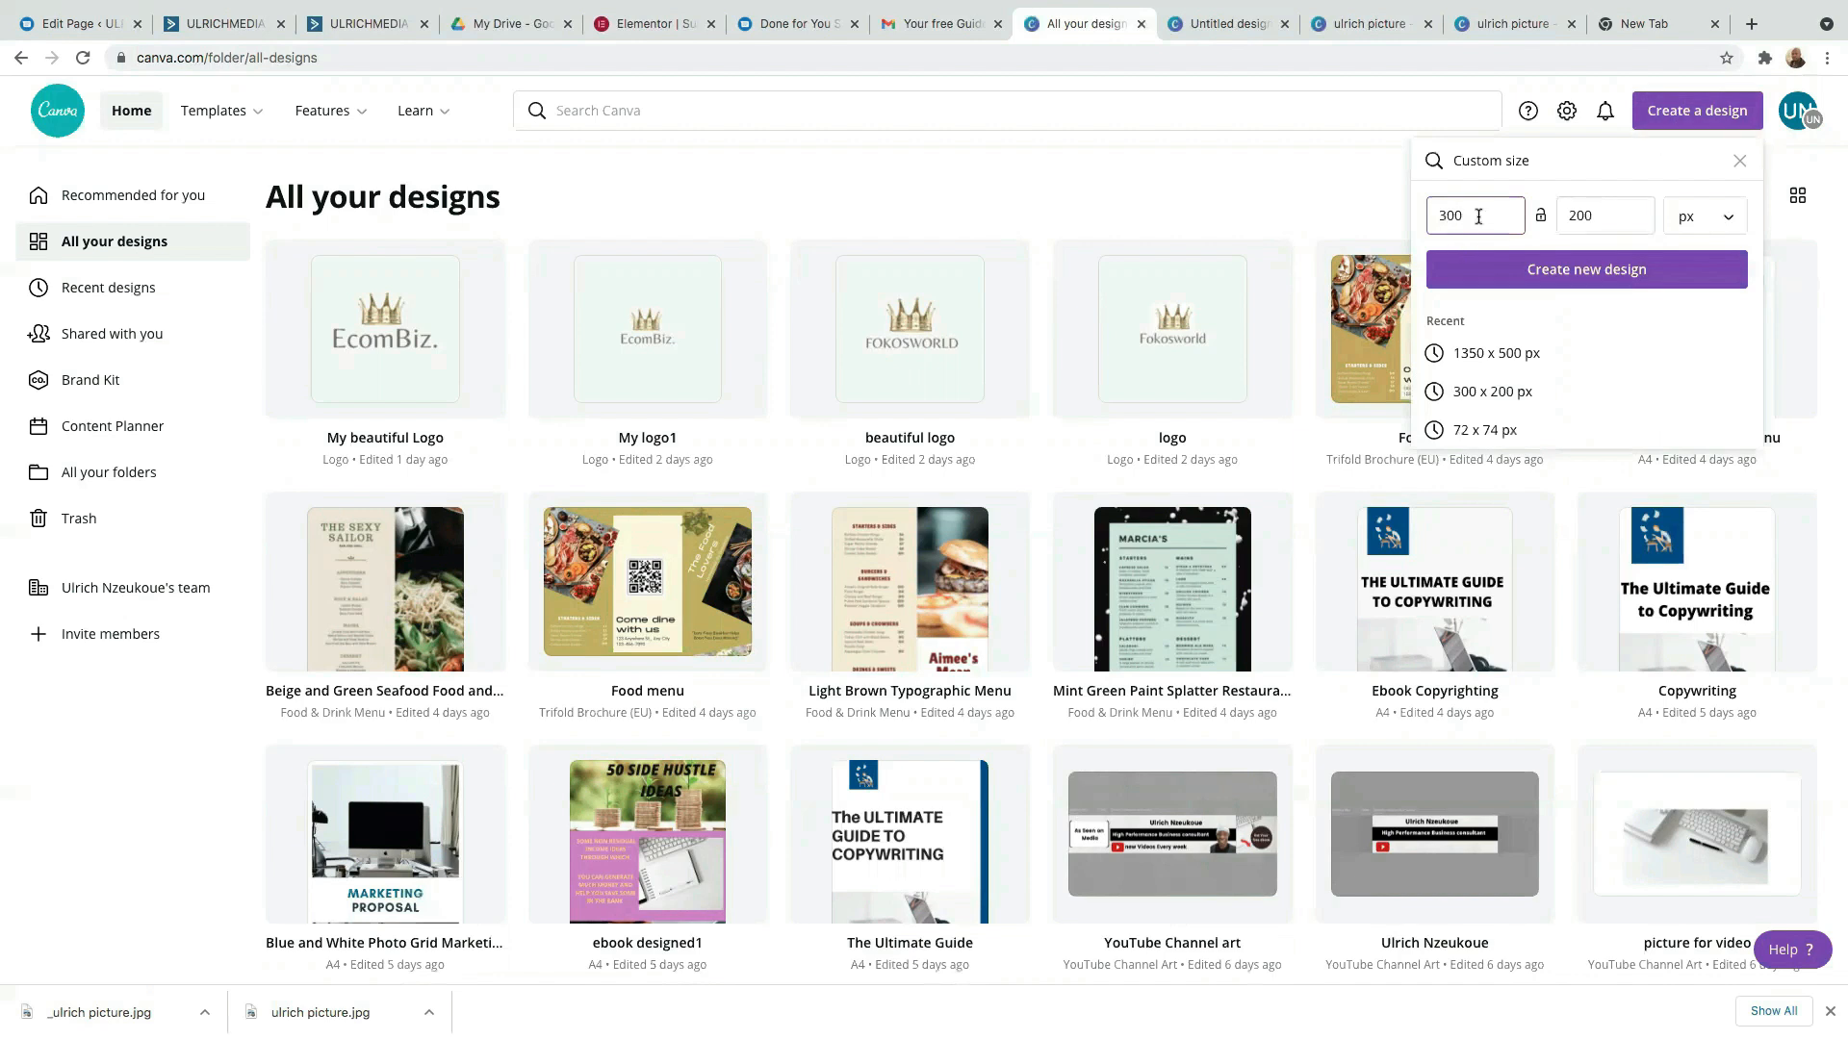
key("BackSpace")
key("BackSpace")
key("BackSpace")
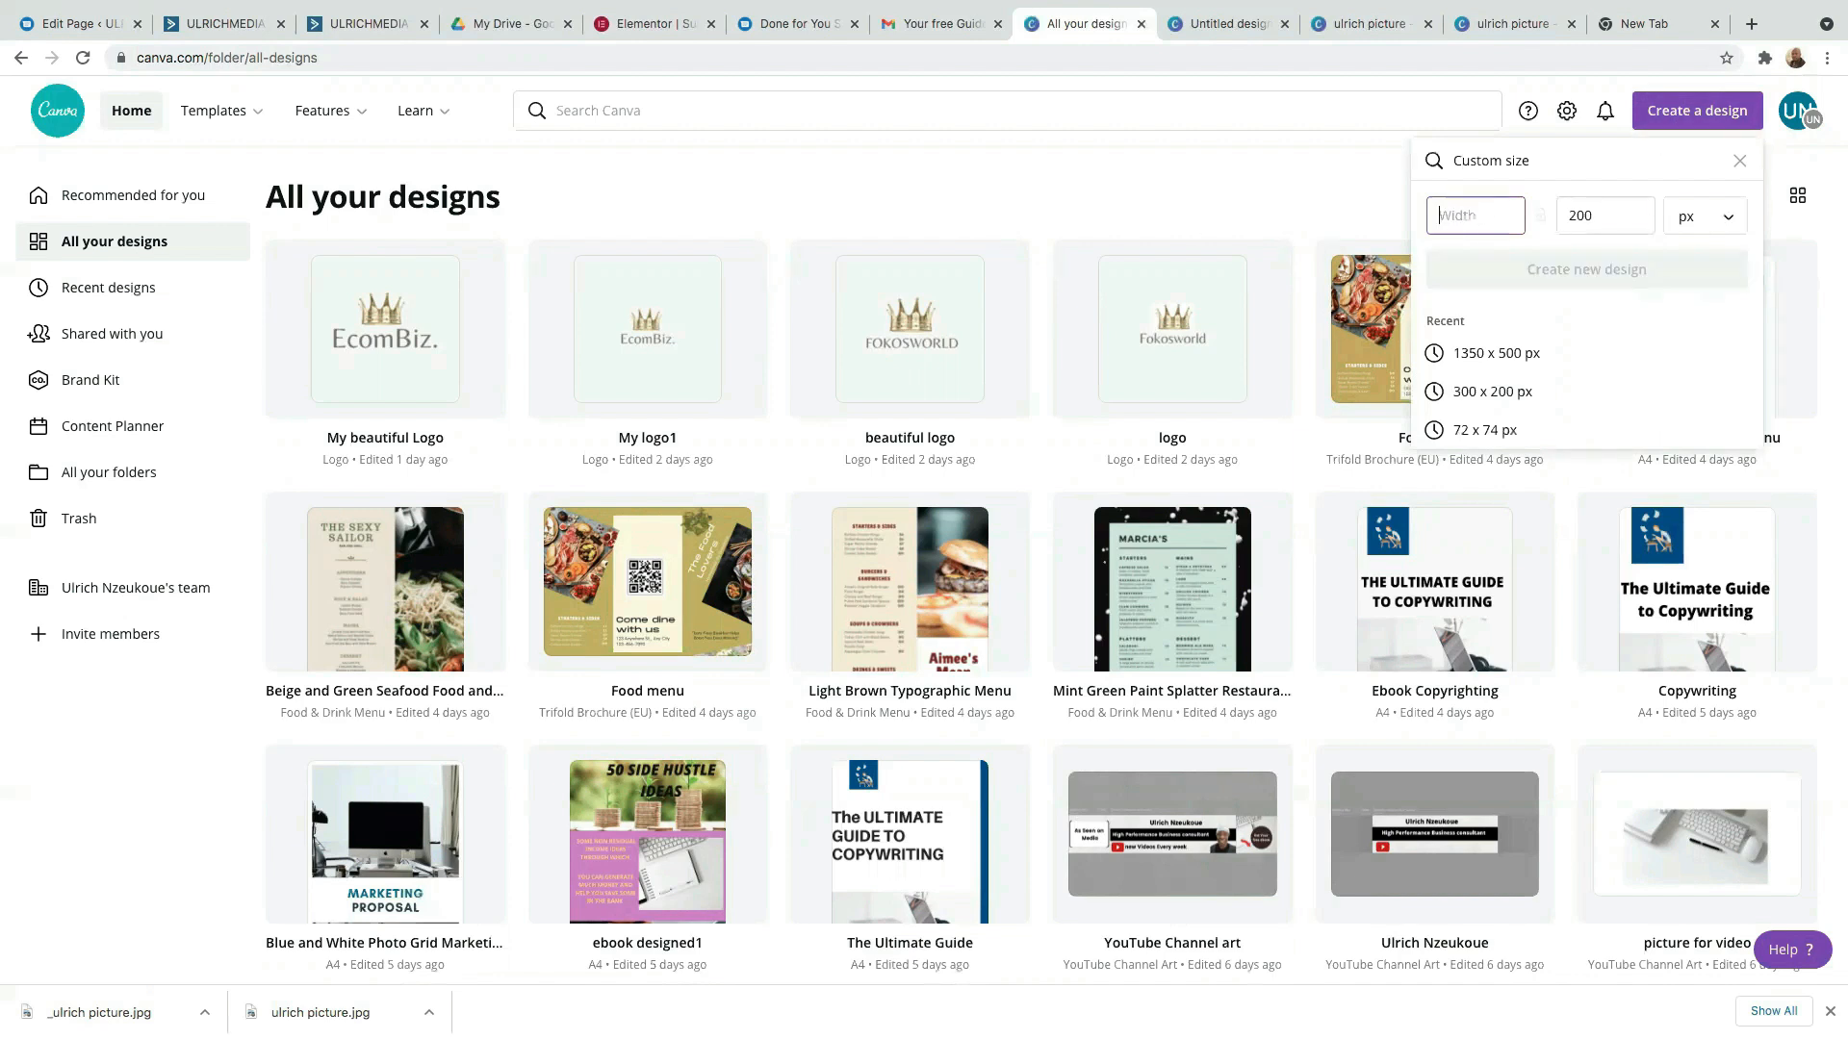
type("160")
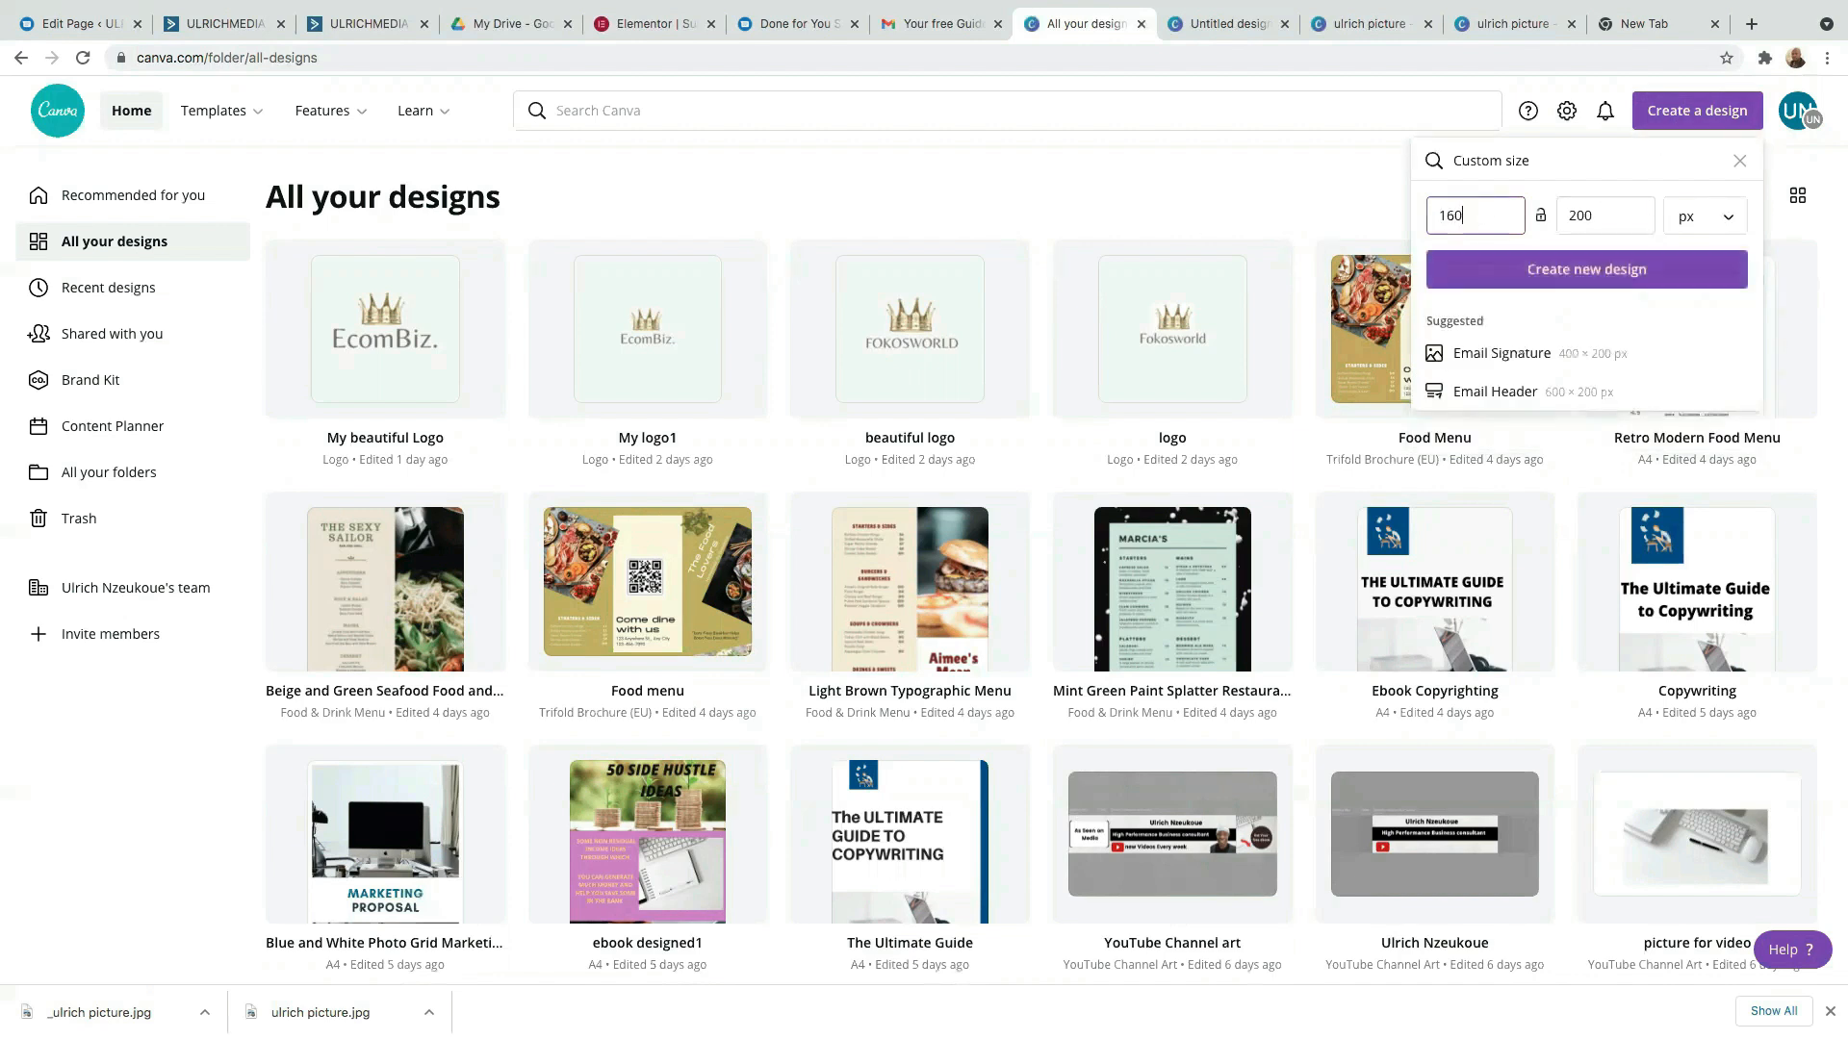
key("Tab")
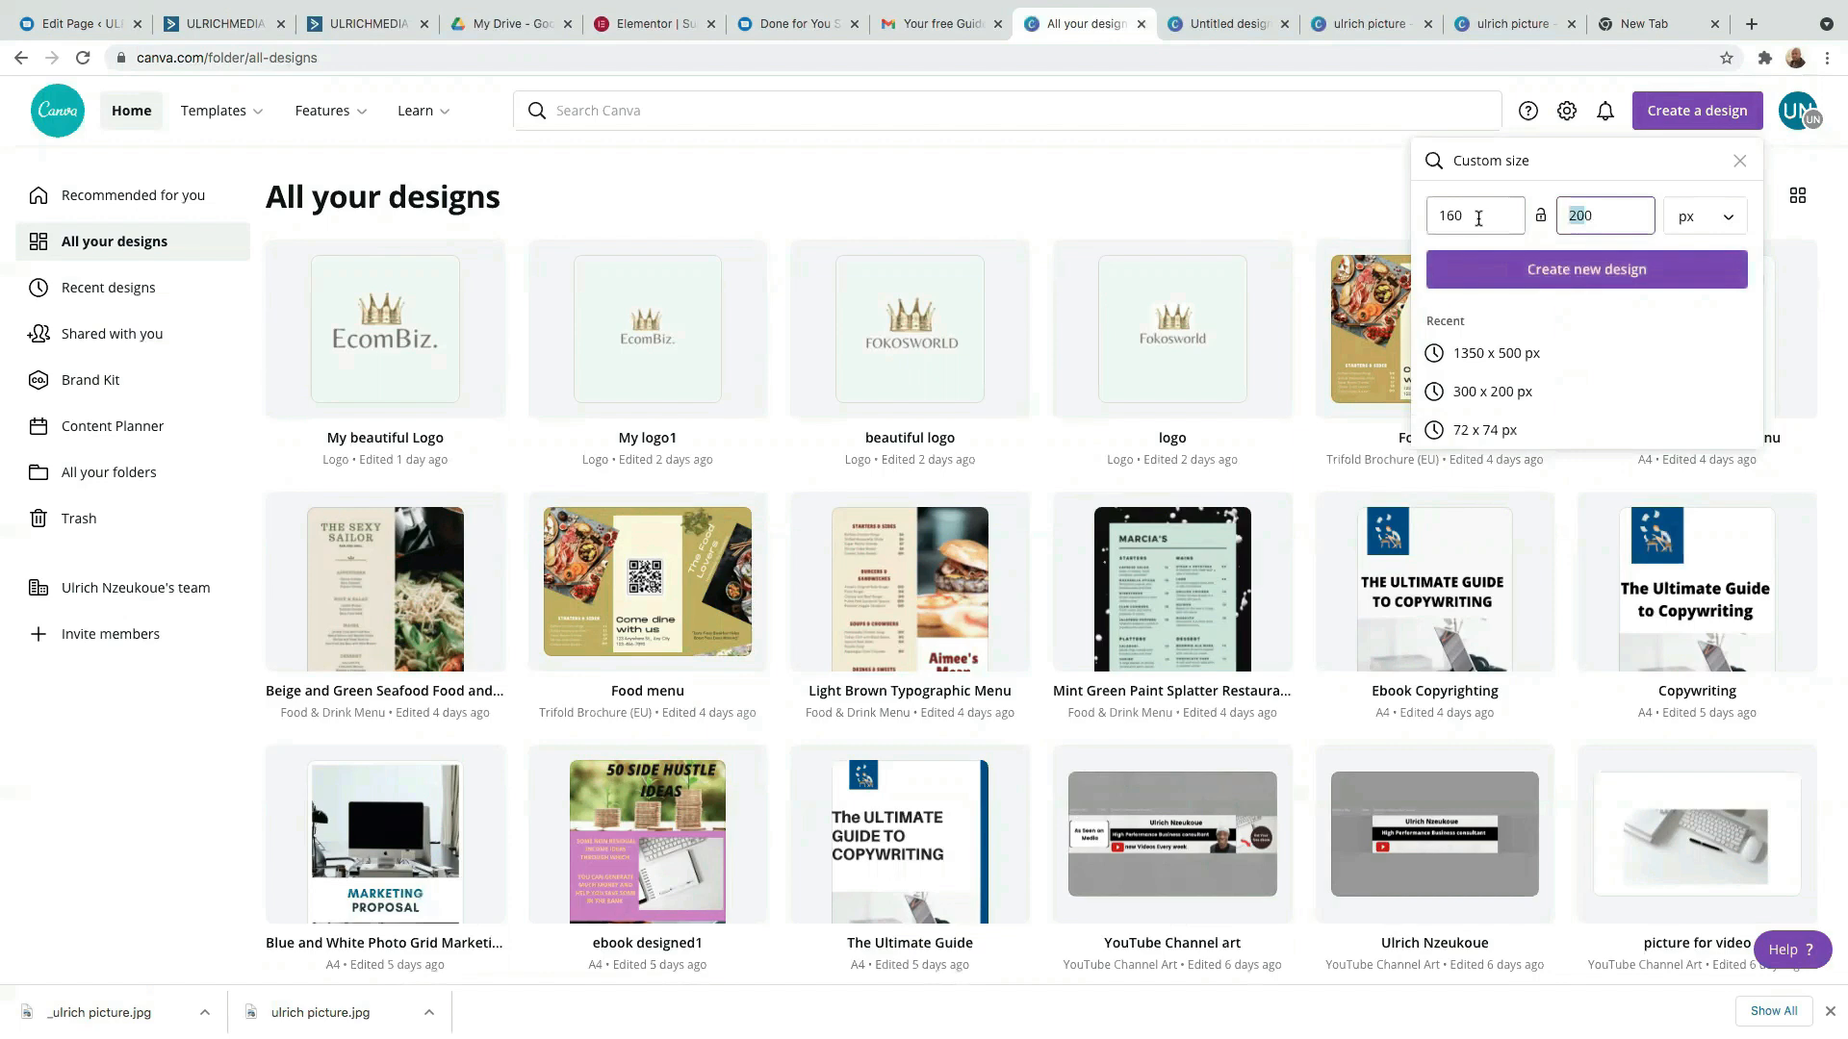
key("BackSpace")
type("160")
Return to the email template and choose the larger portrait from the image manager for the photo block.
left_click(371, 23)
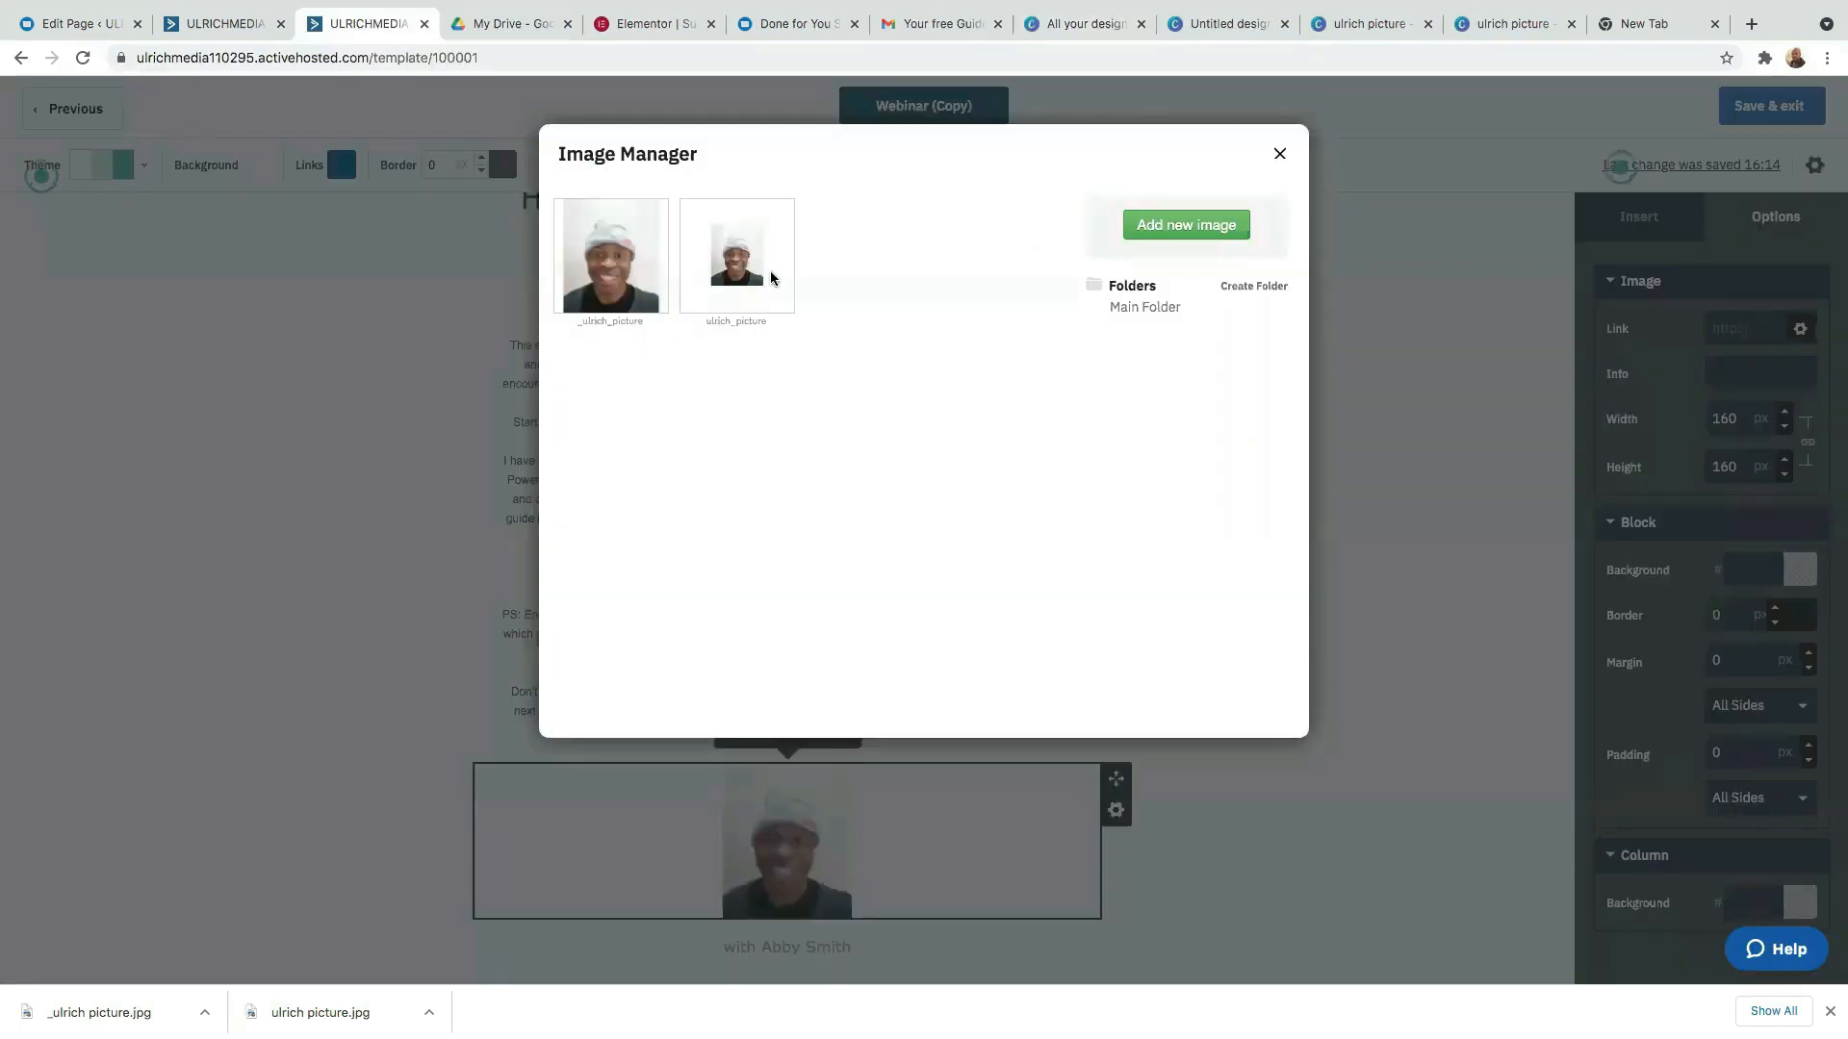
mouse_move(615, 252)
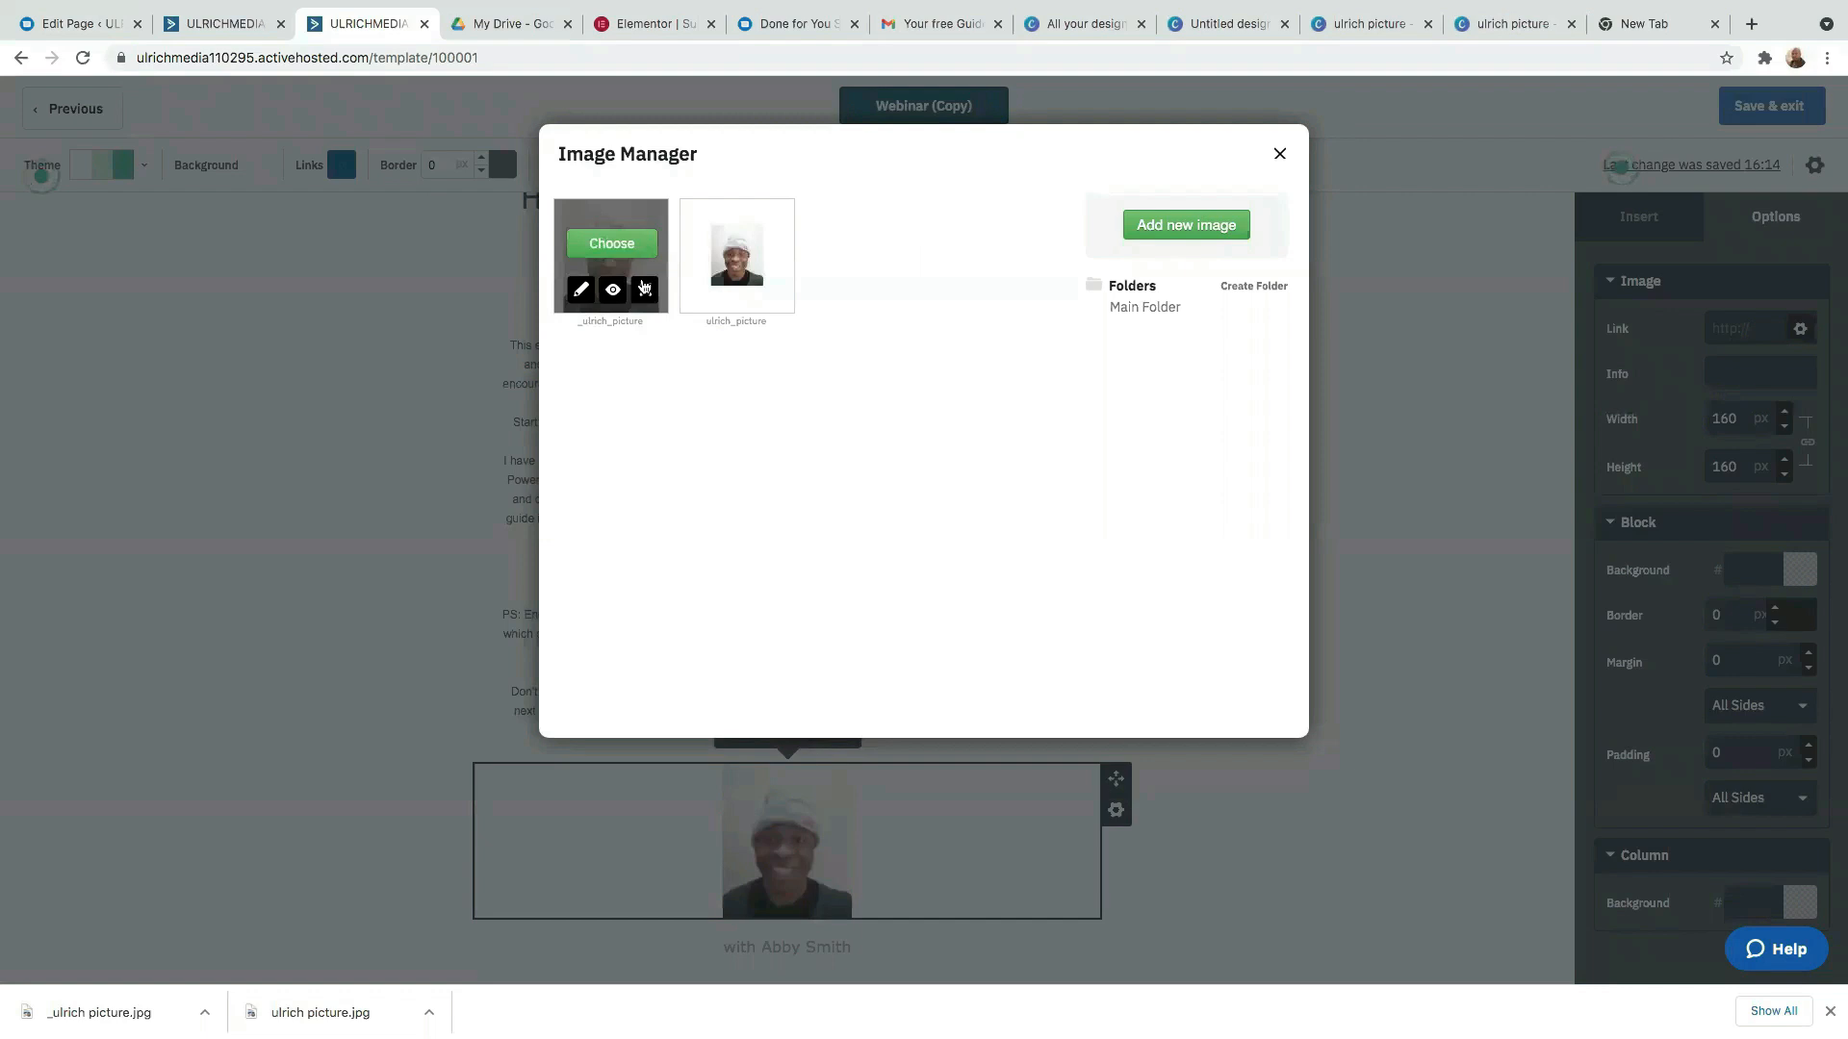
left_click(611, 243)
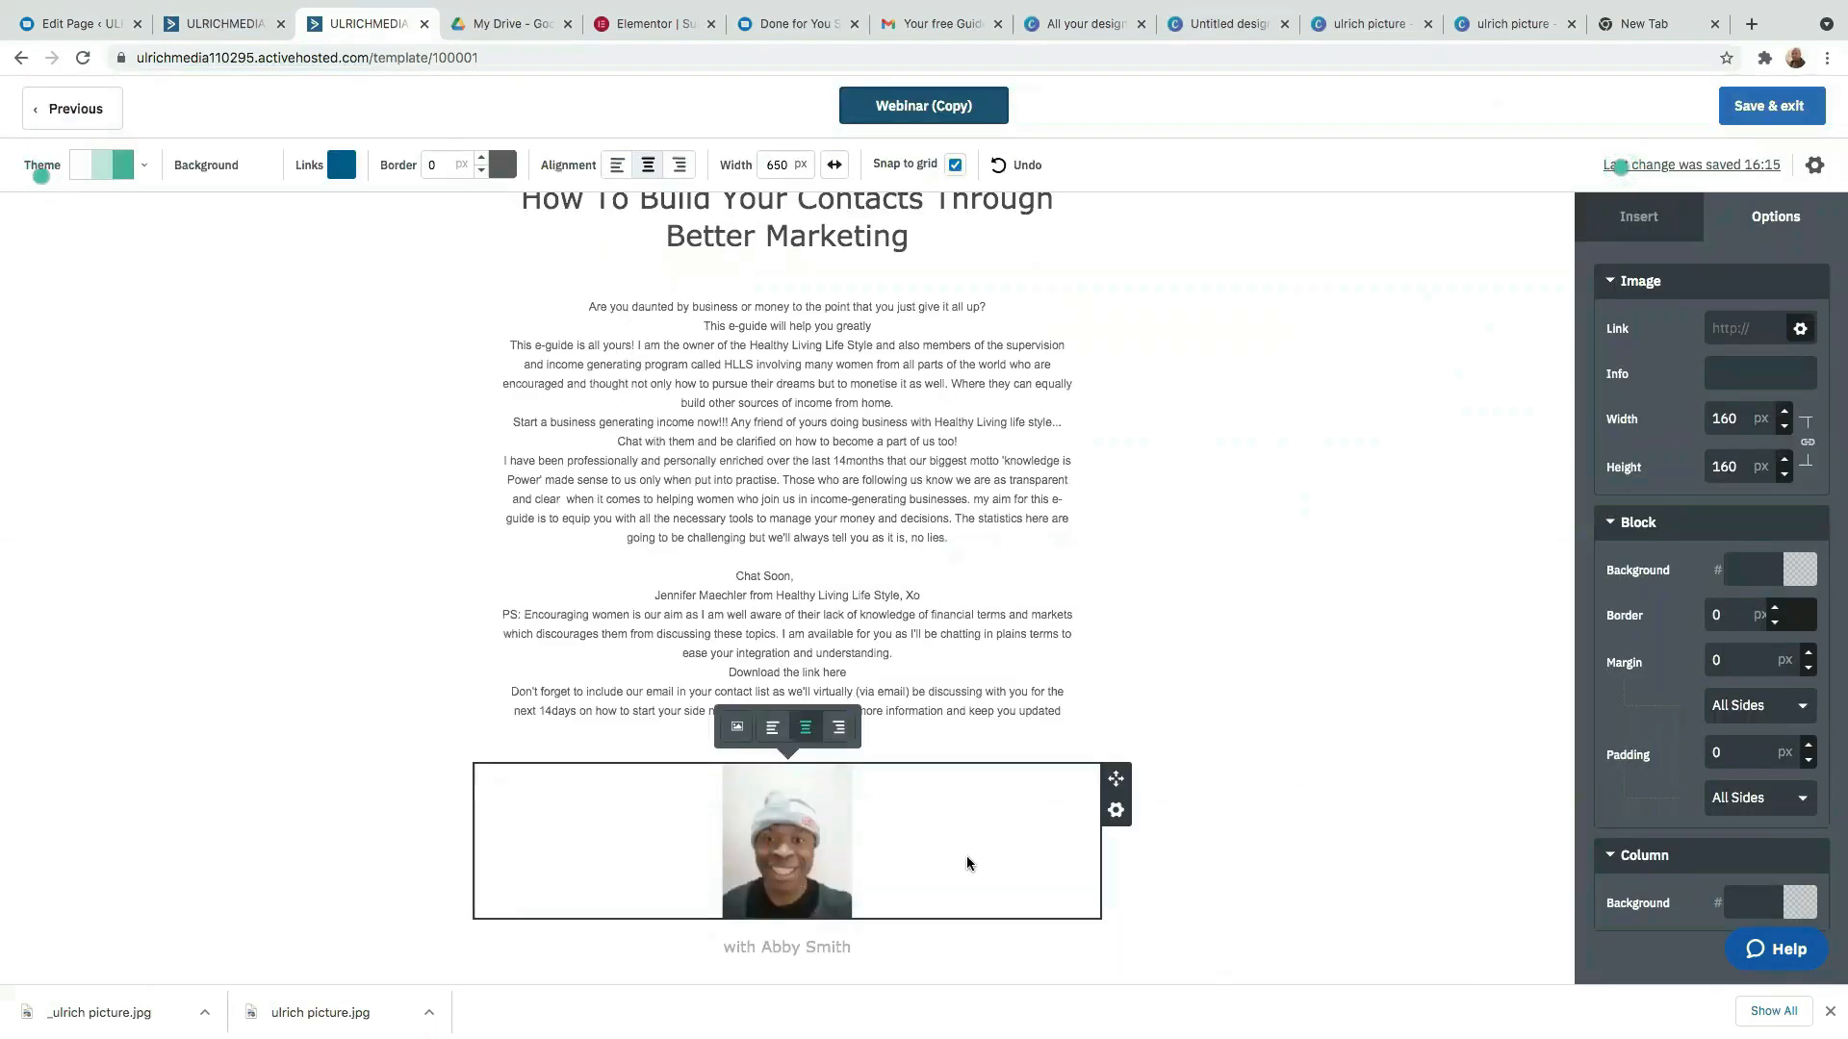
Set the download button's background colour to 236E75 and its border colour to 682BC4.
scroll(957, 866, "down", 3)
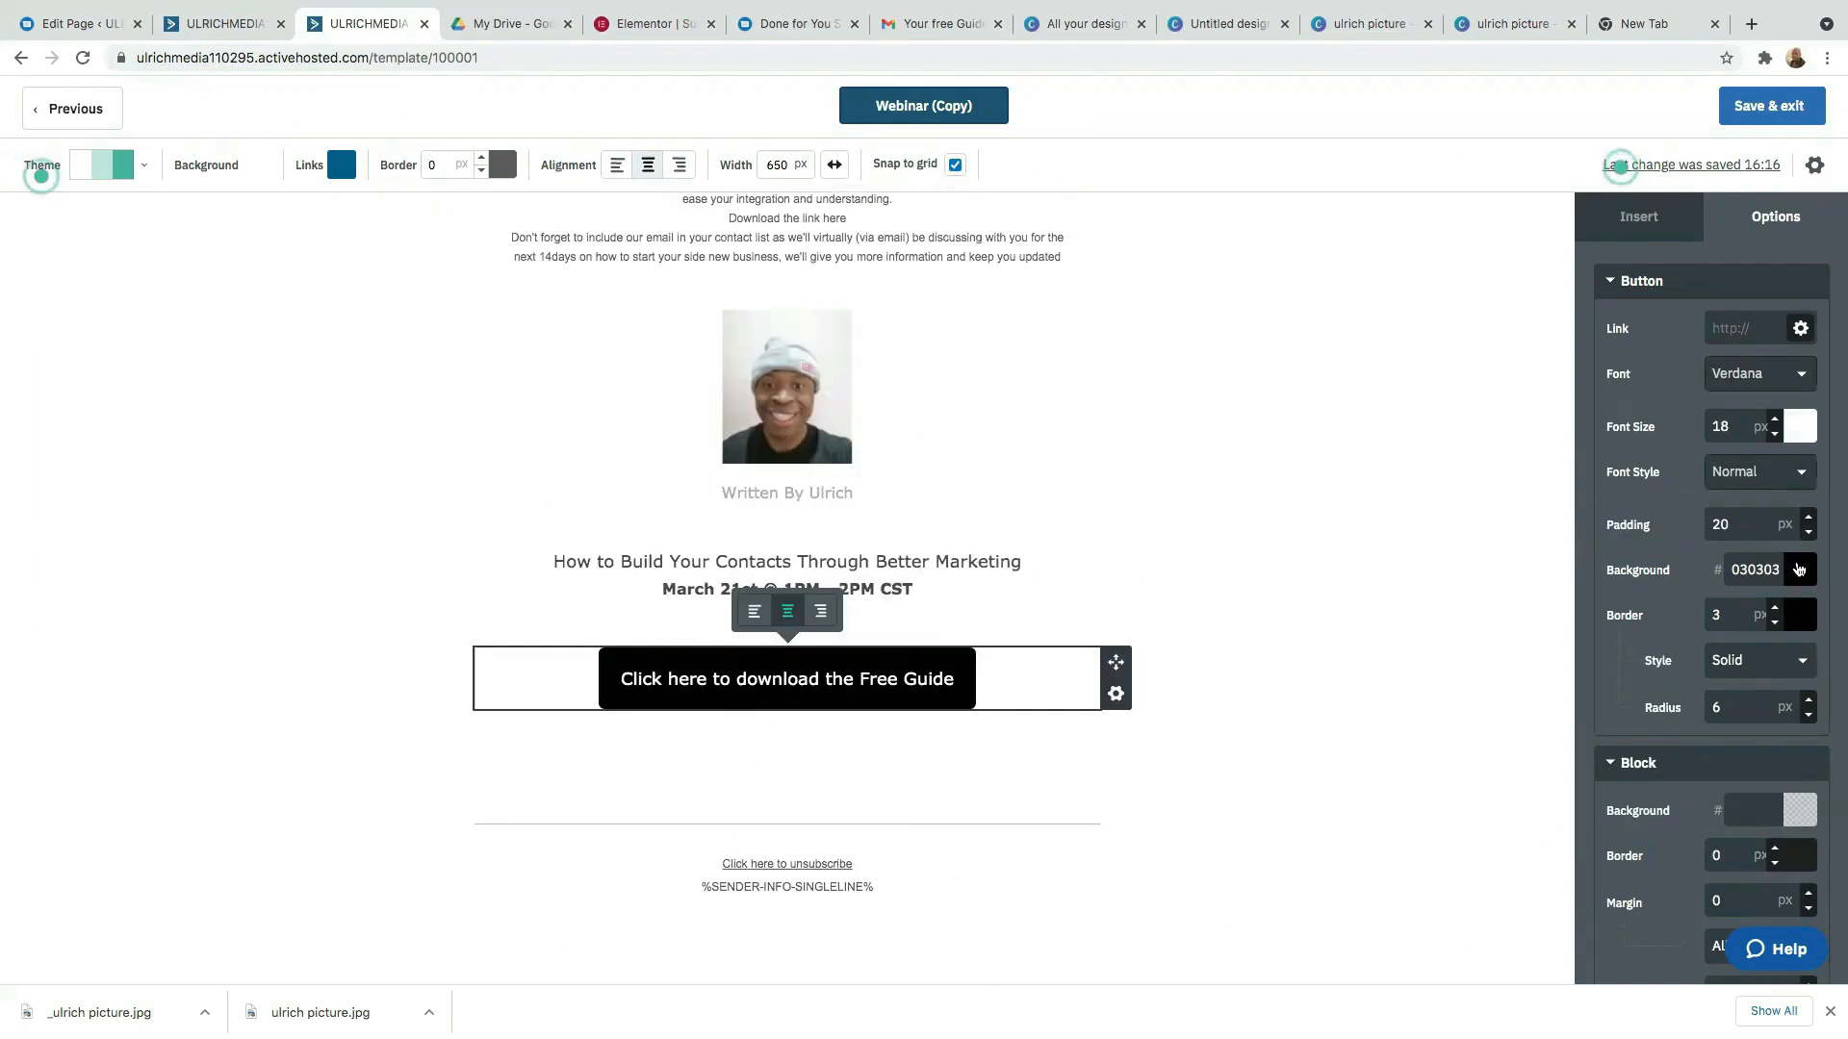
left_click(1798, 569)
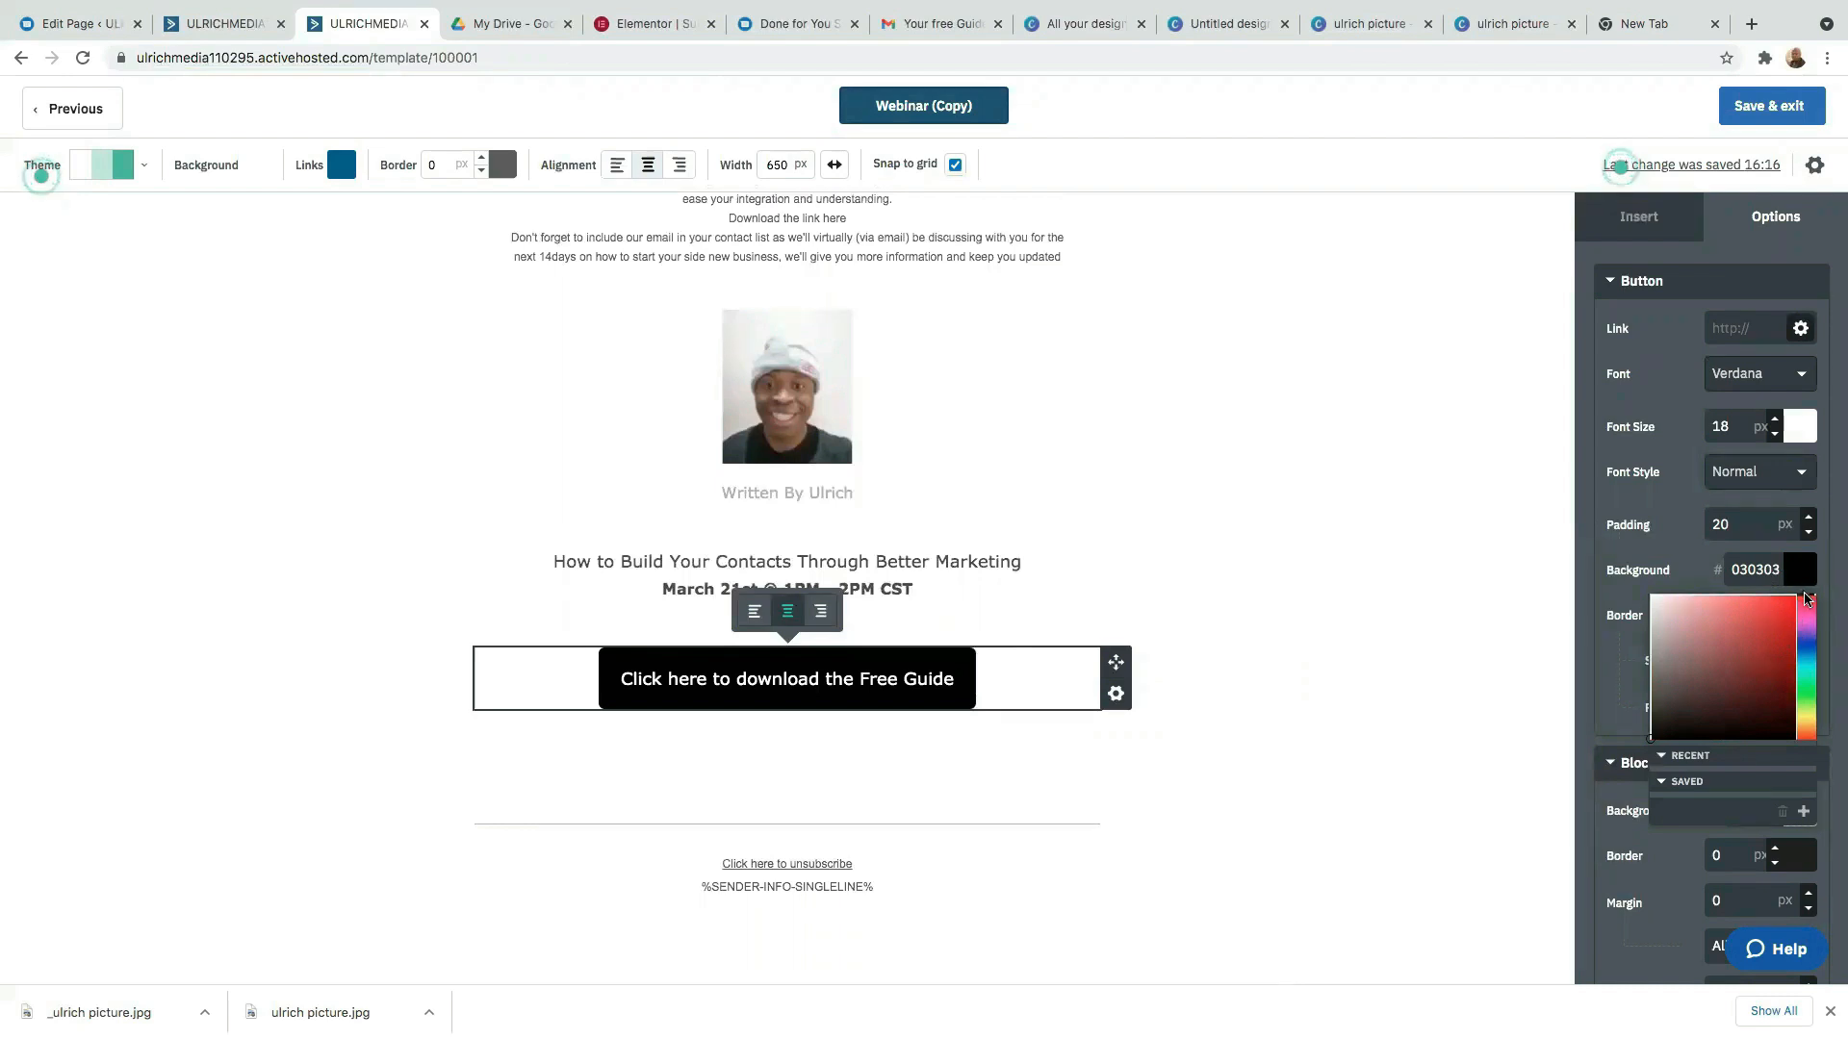
left_click(1807, 617)
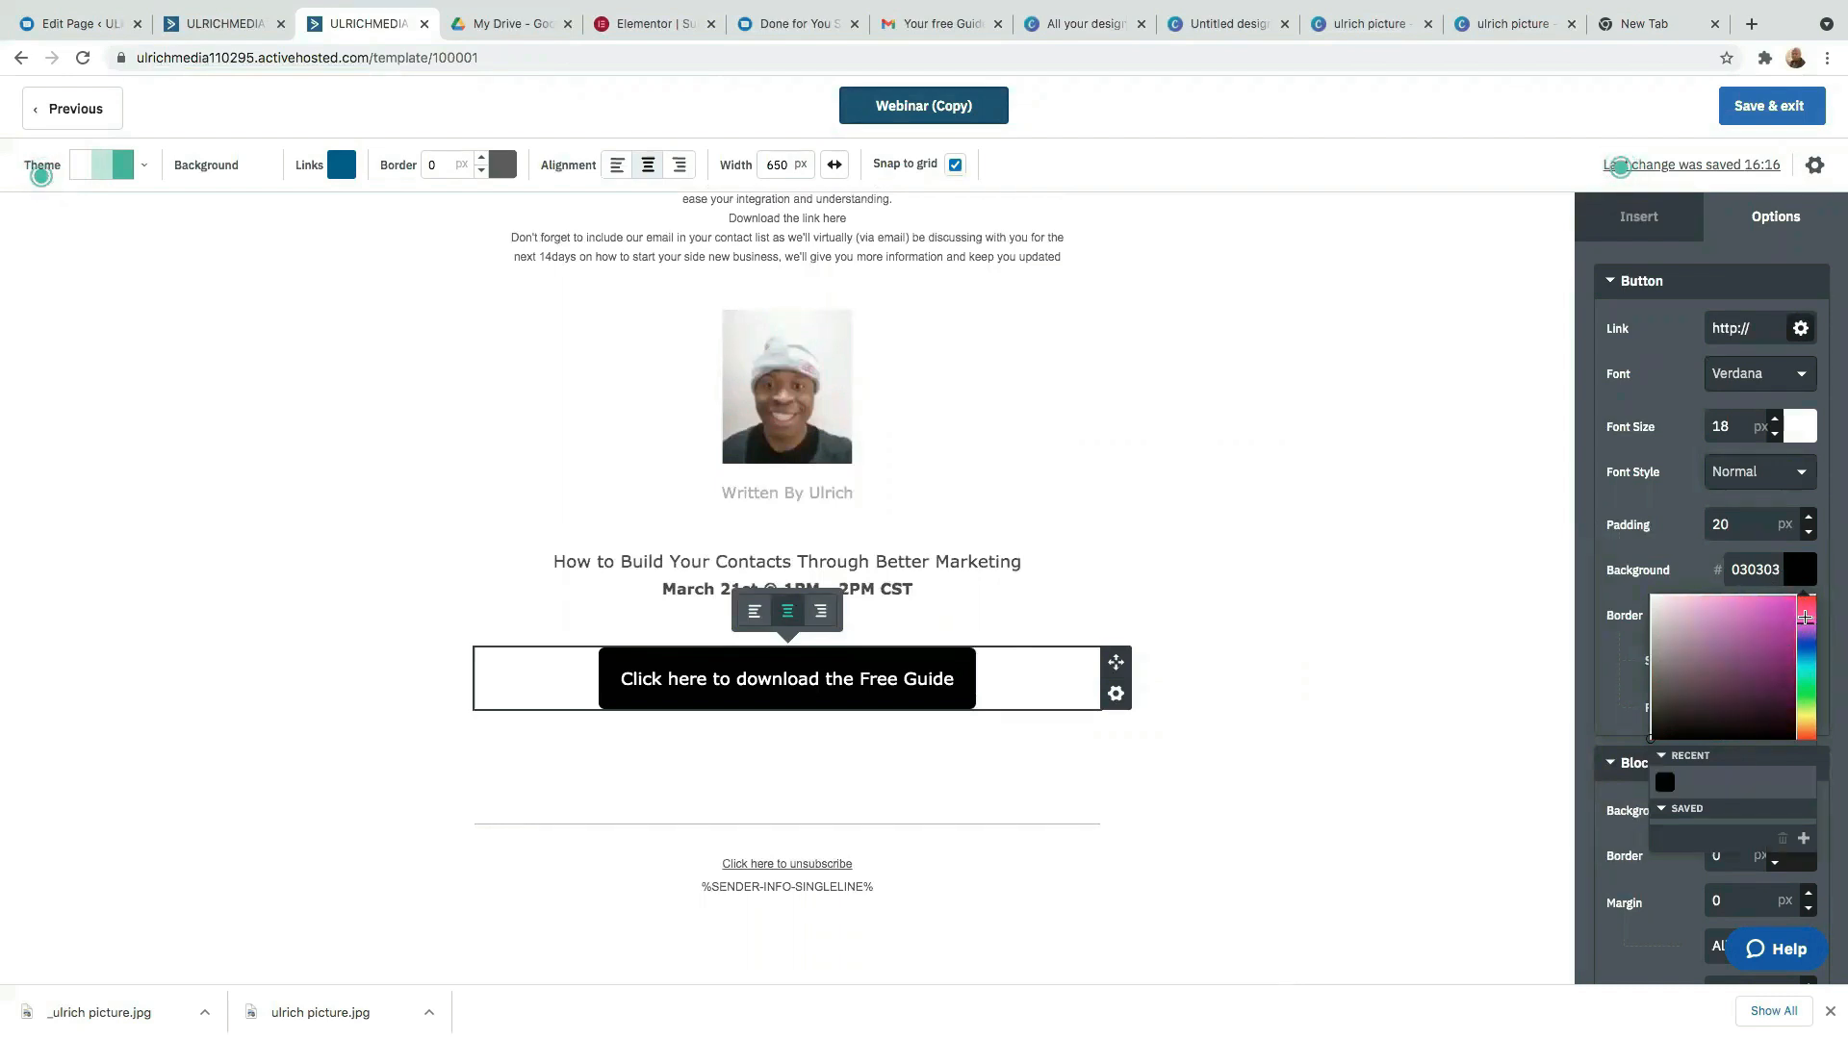
left_click(1764, 676)
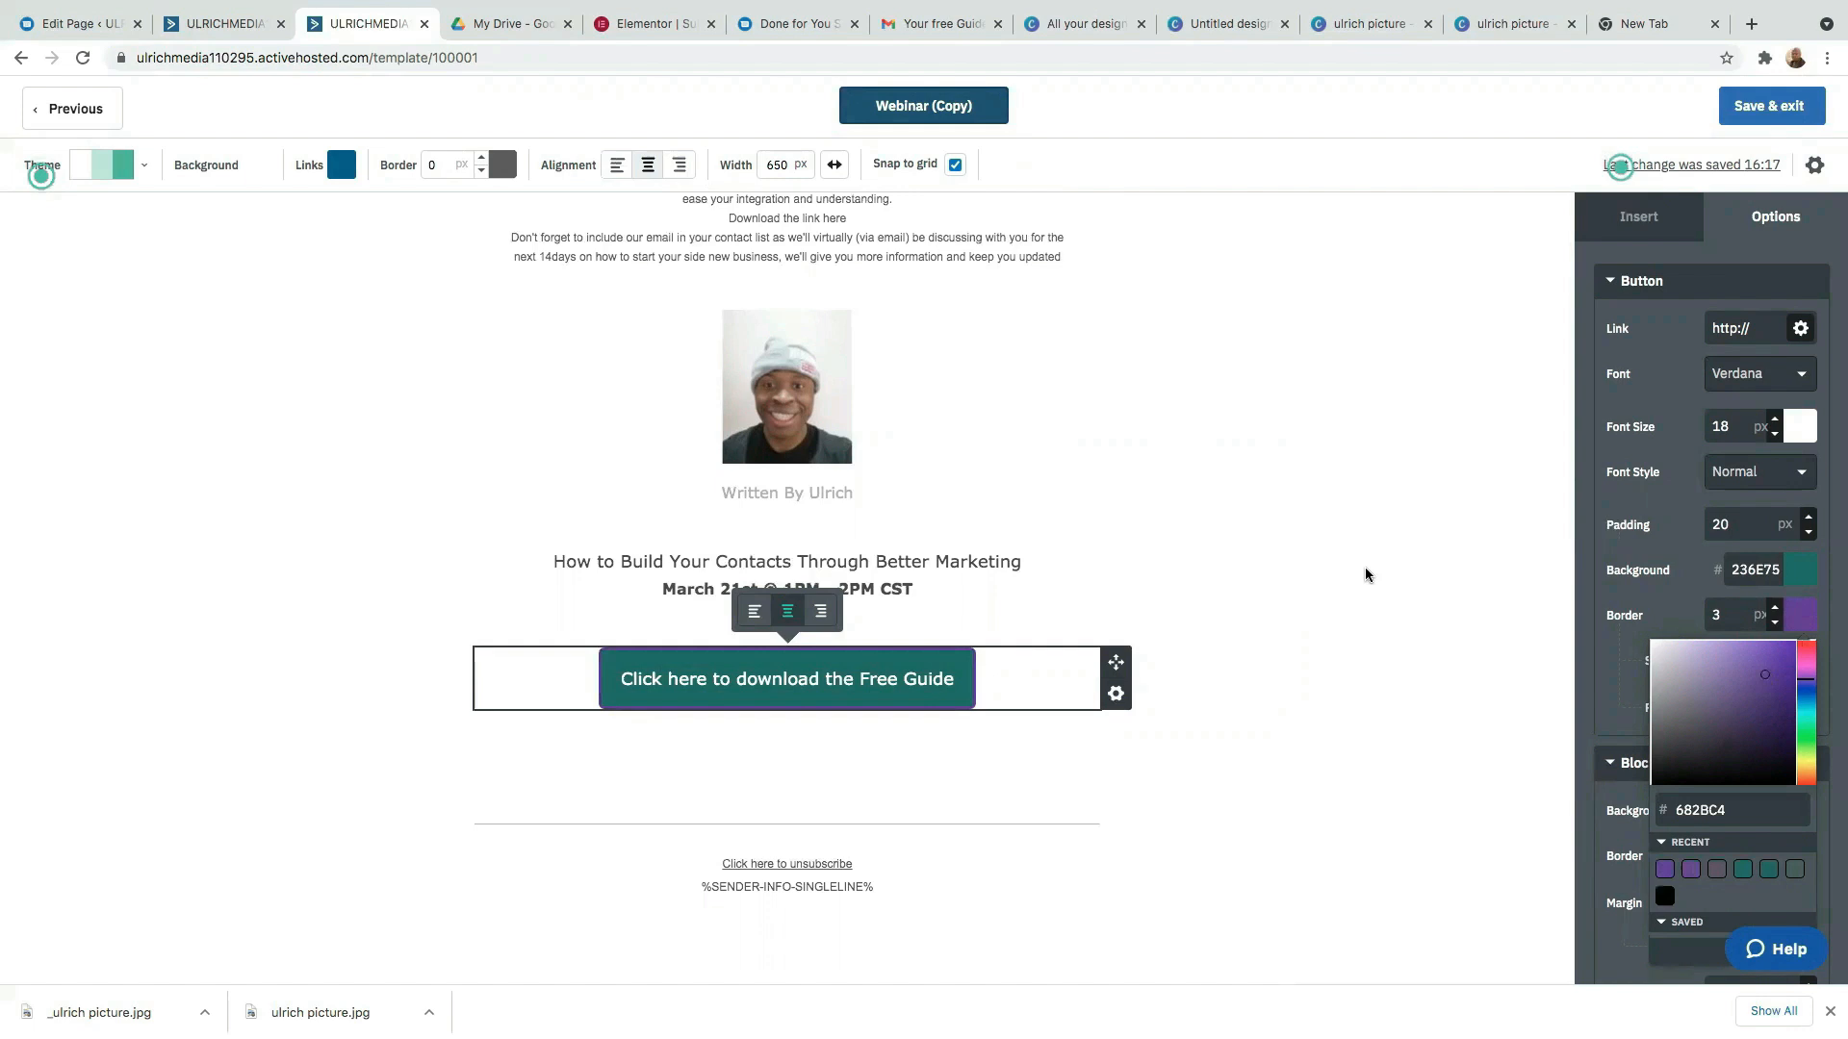
left_click(1365, 567)
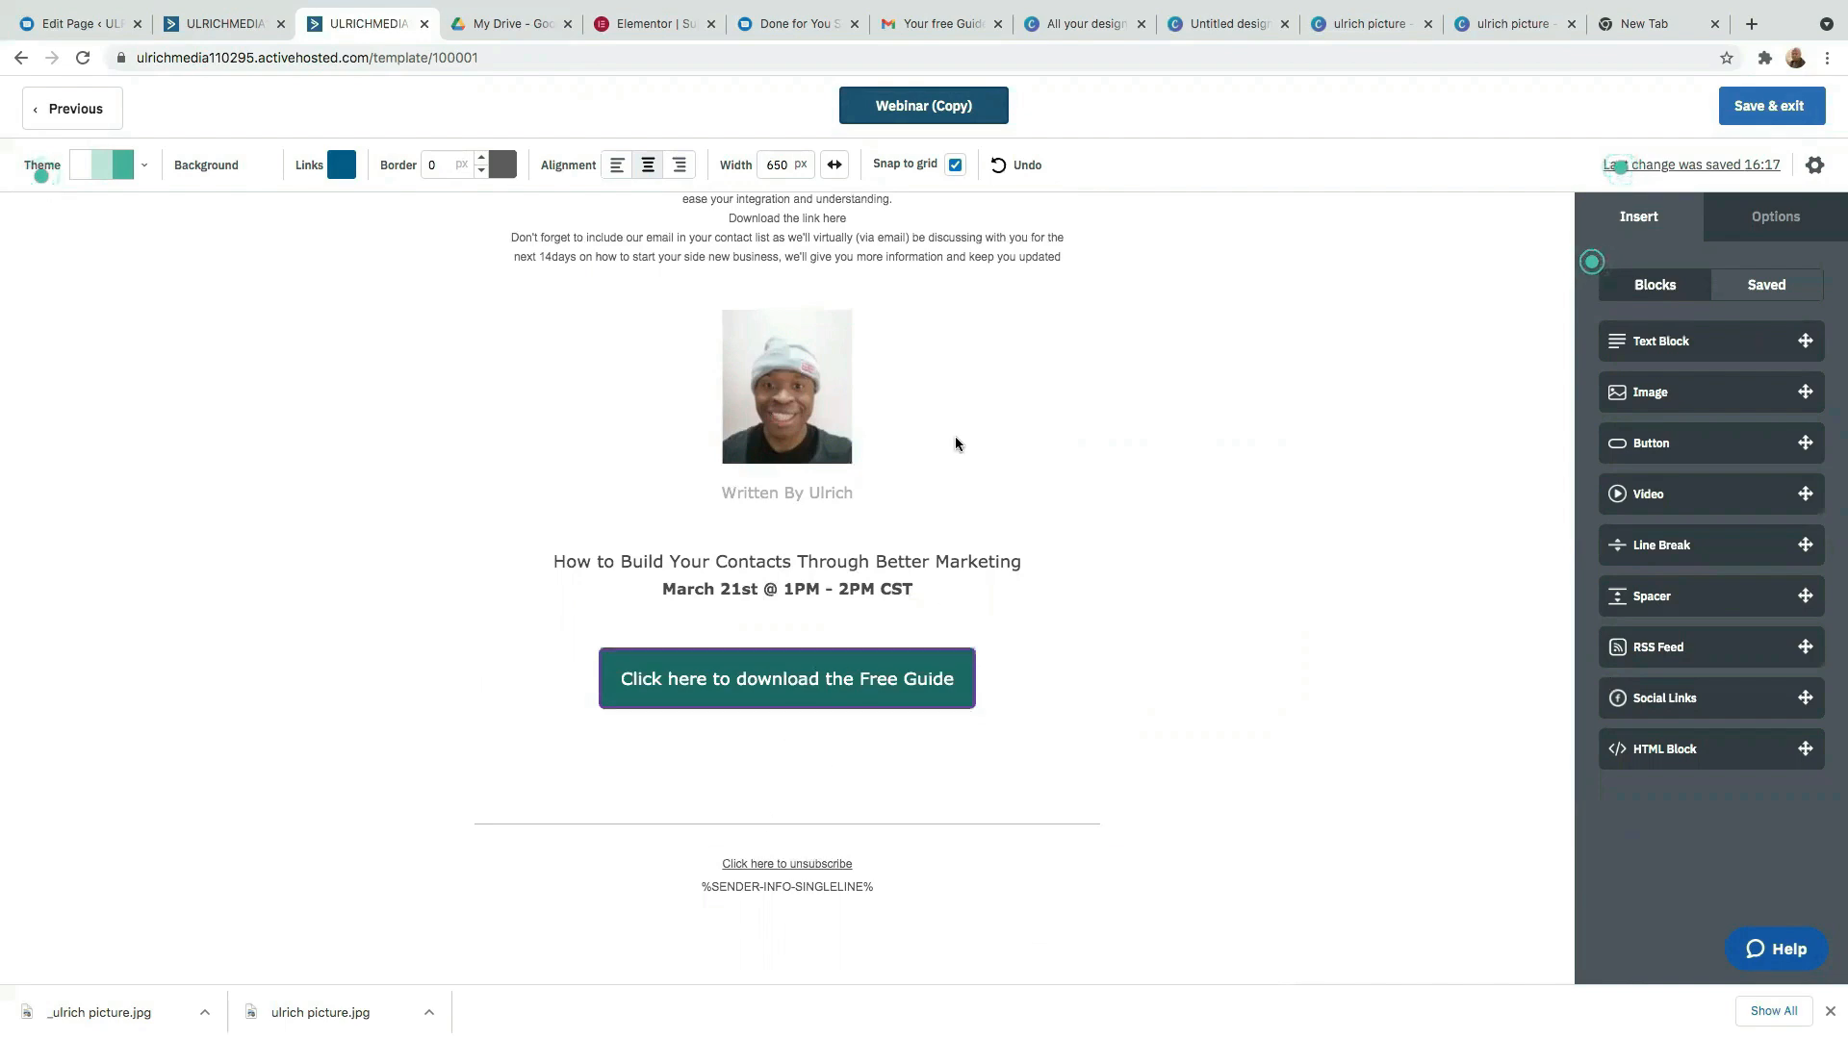
scroll(955, 444, "up", 6)
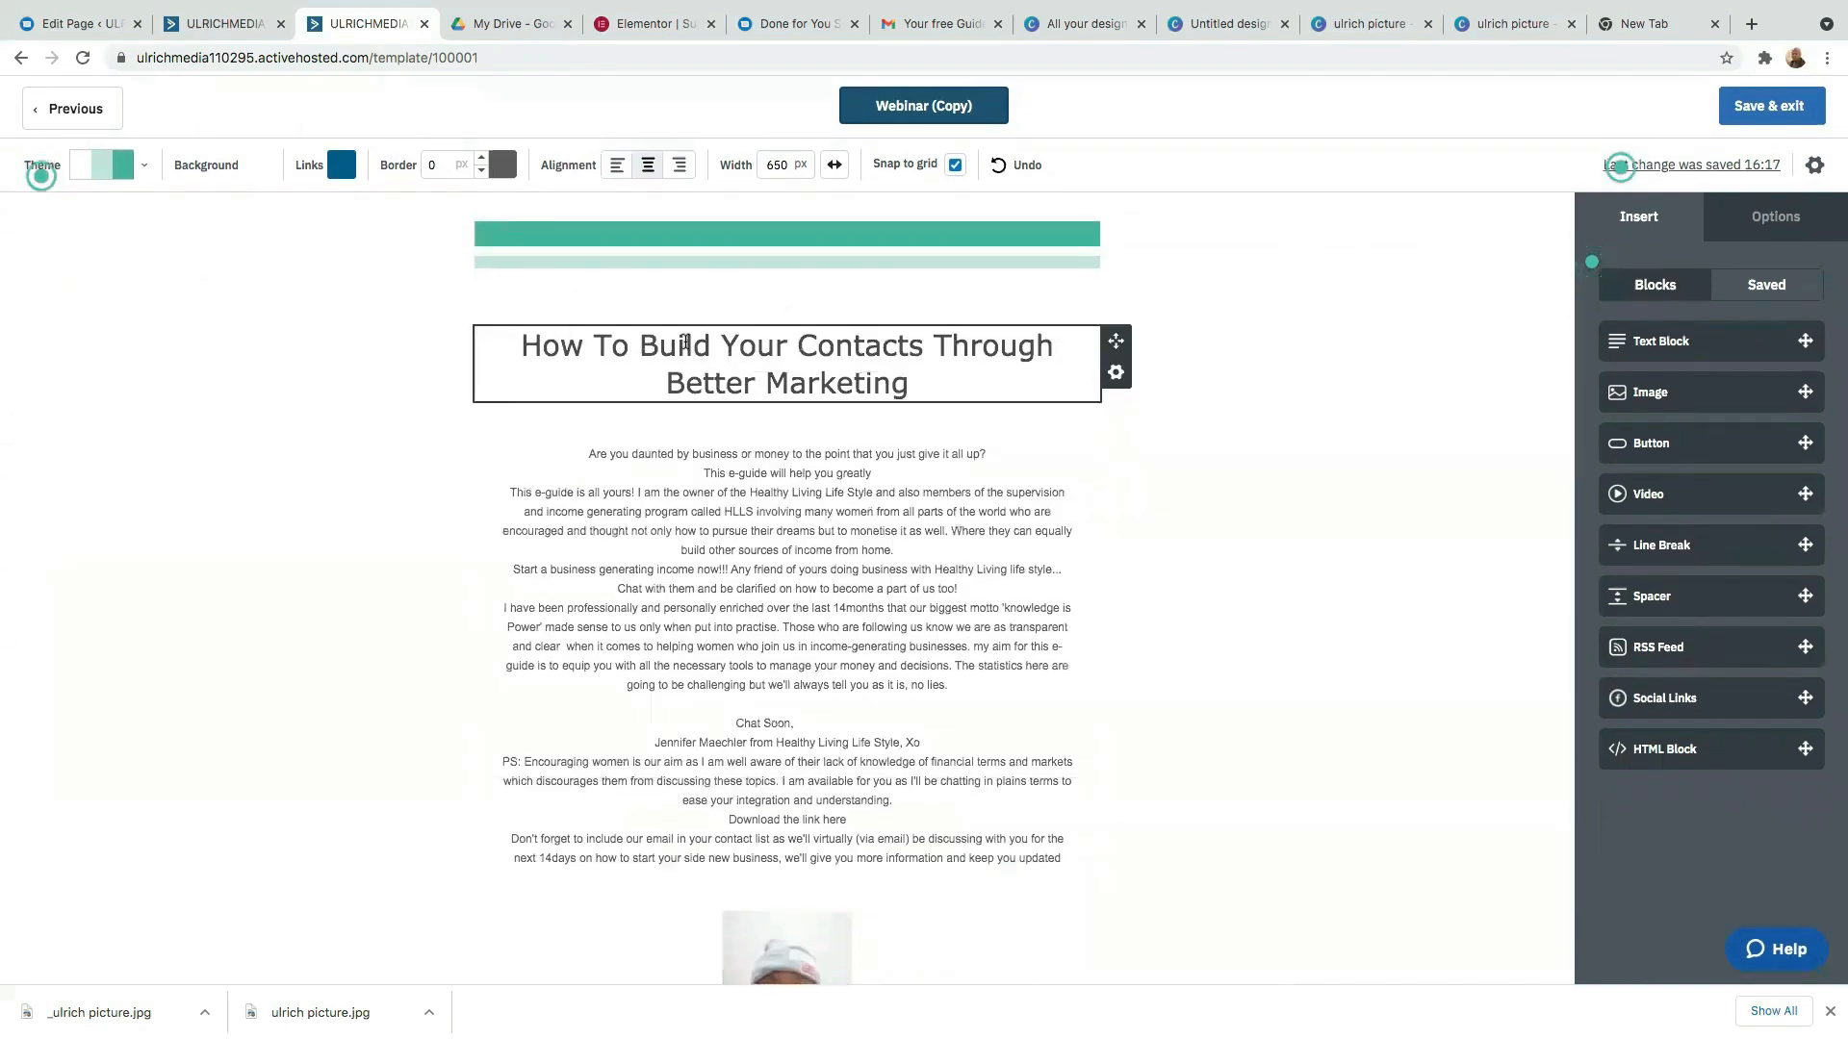
left_click(926, 382)
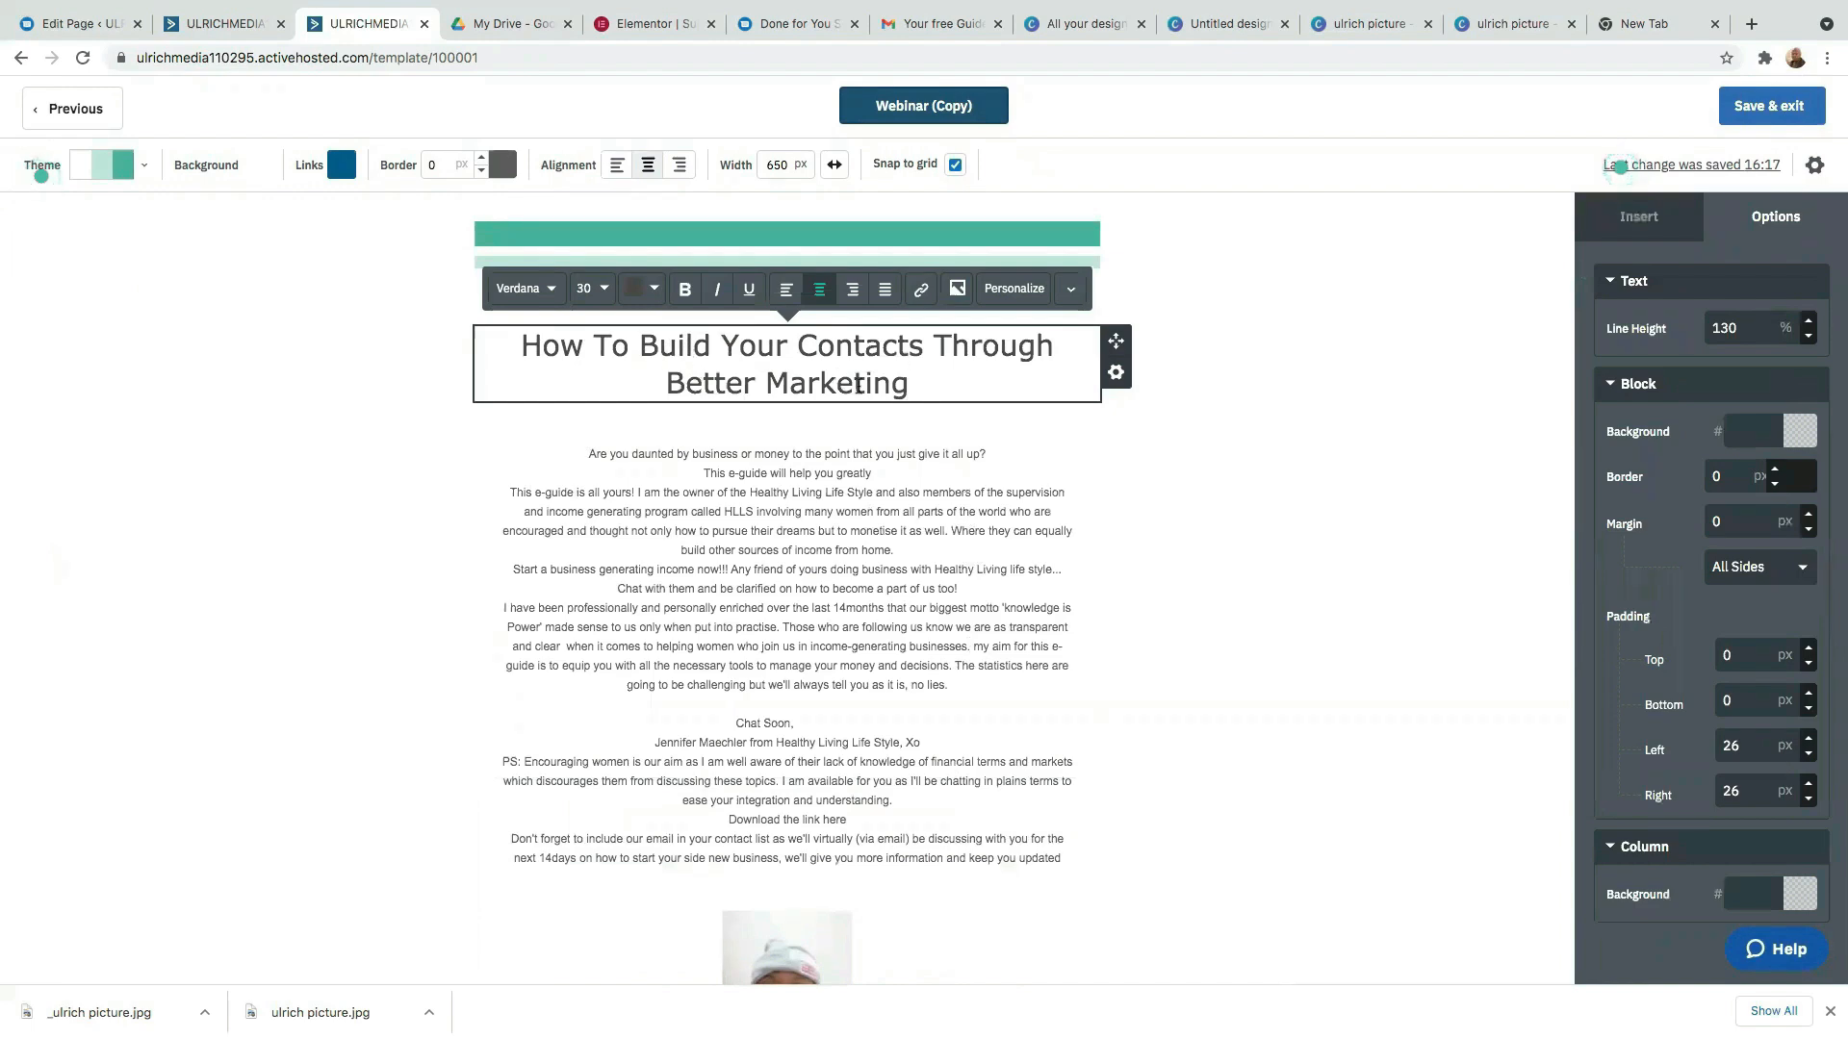
scroll(1032, 844, "down", 7)
scroll(1176, 695, "up", 6)
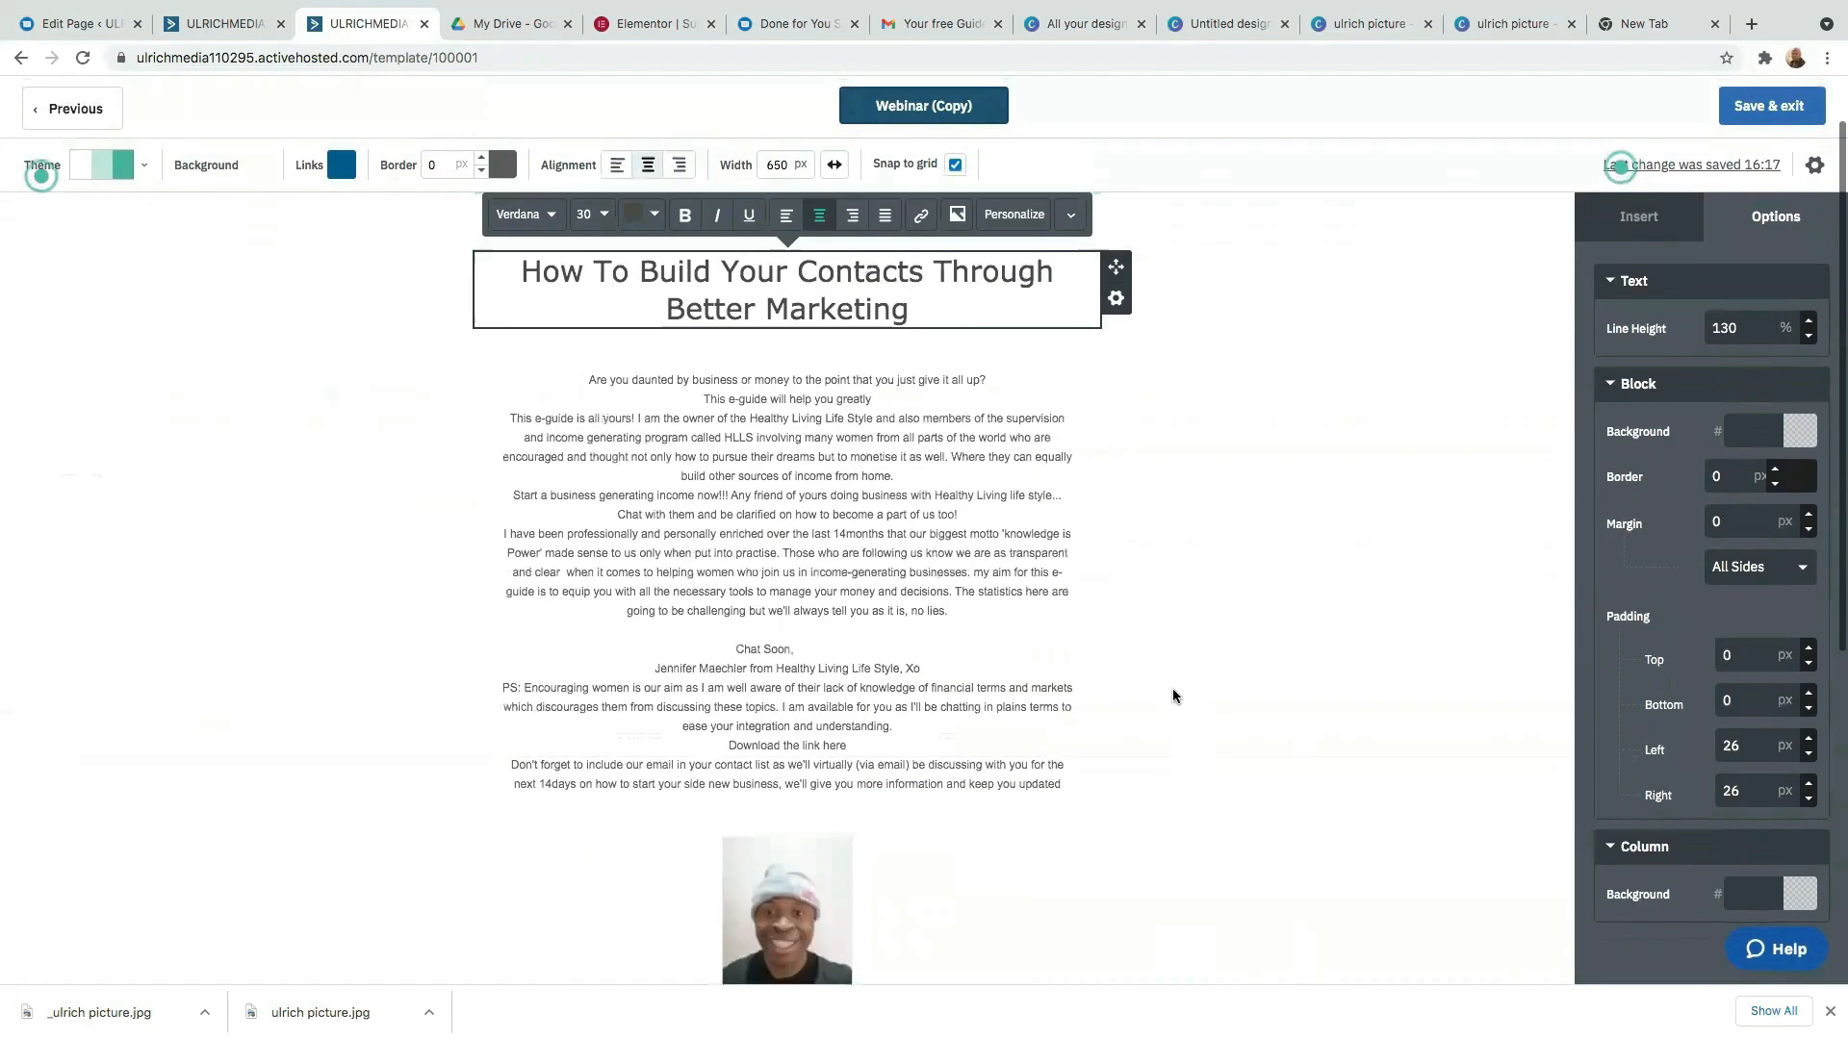
scroll(1155, 707, "down", 5)
scroll(1152, 705, "down", 1)
left_click(951, 651)
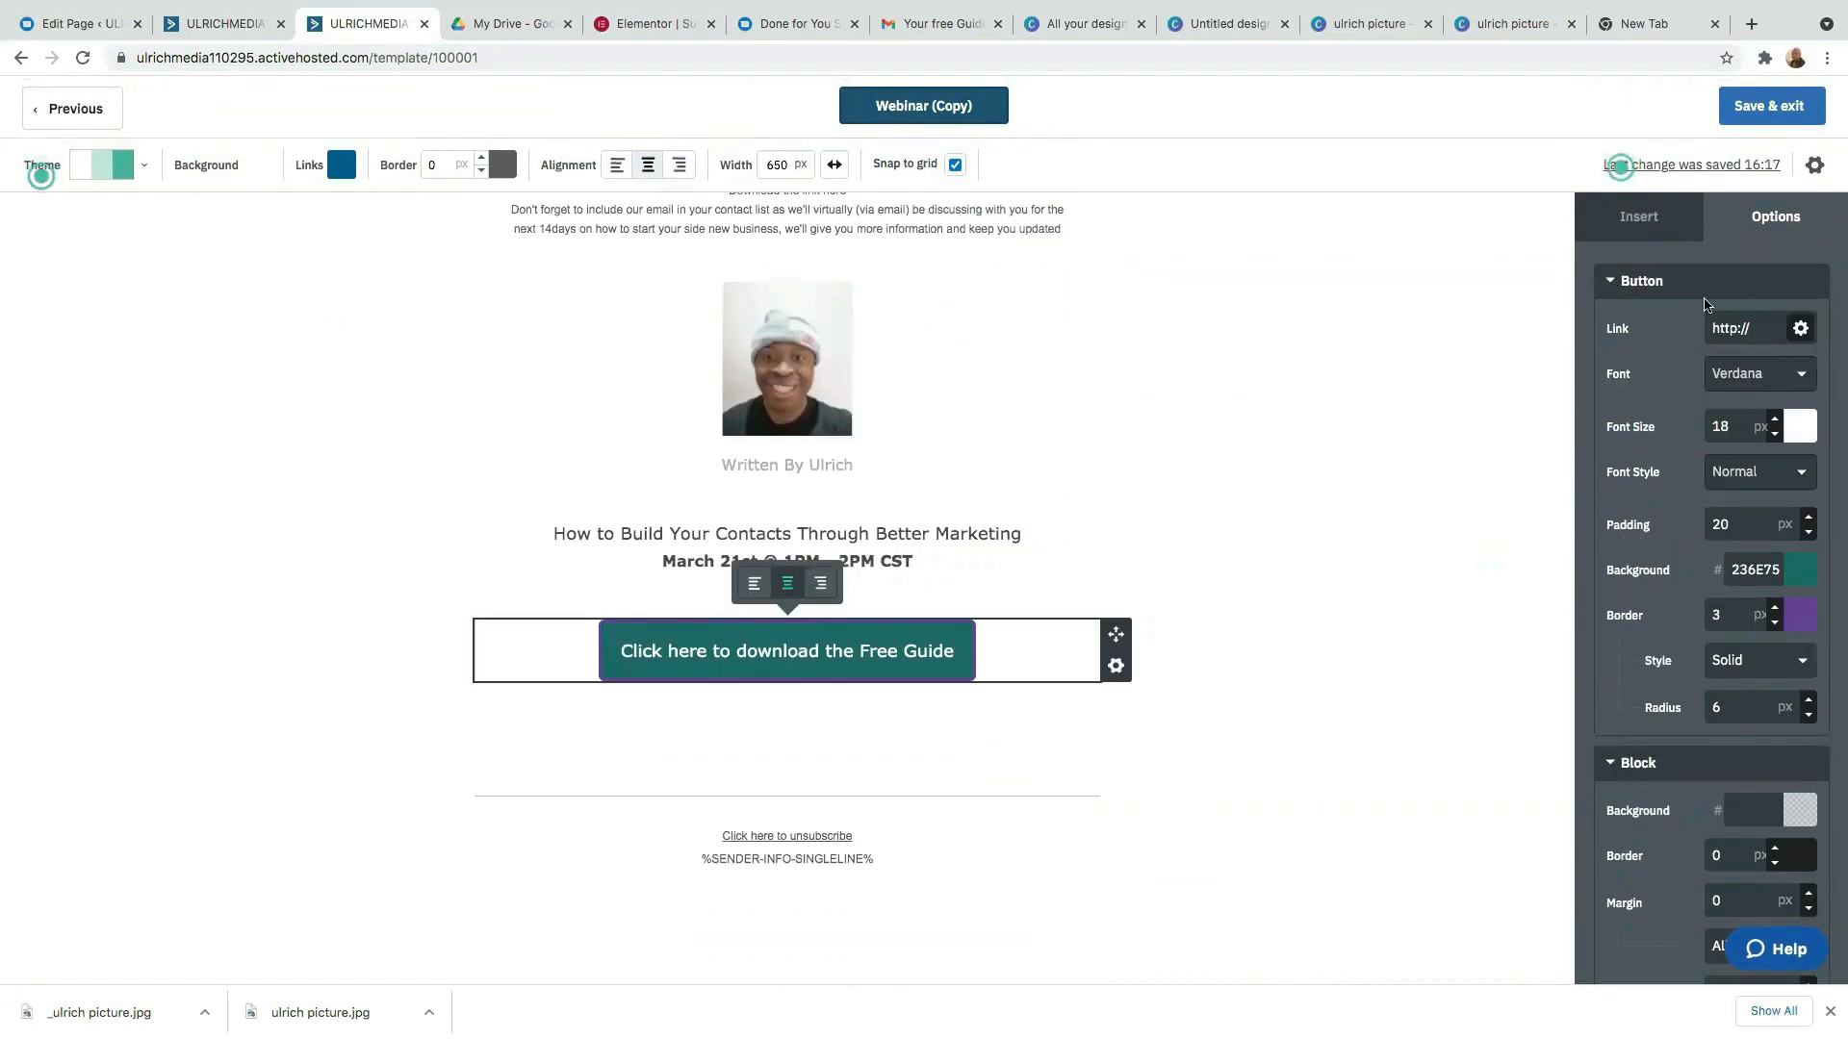
left_click_drag(1745, 328, 1653, 334)
key("BackSpace")
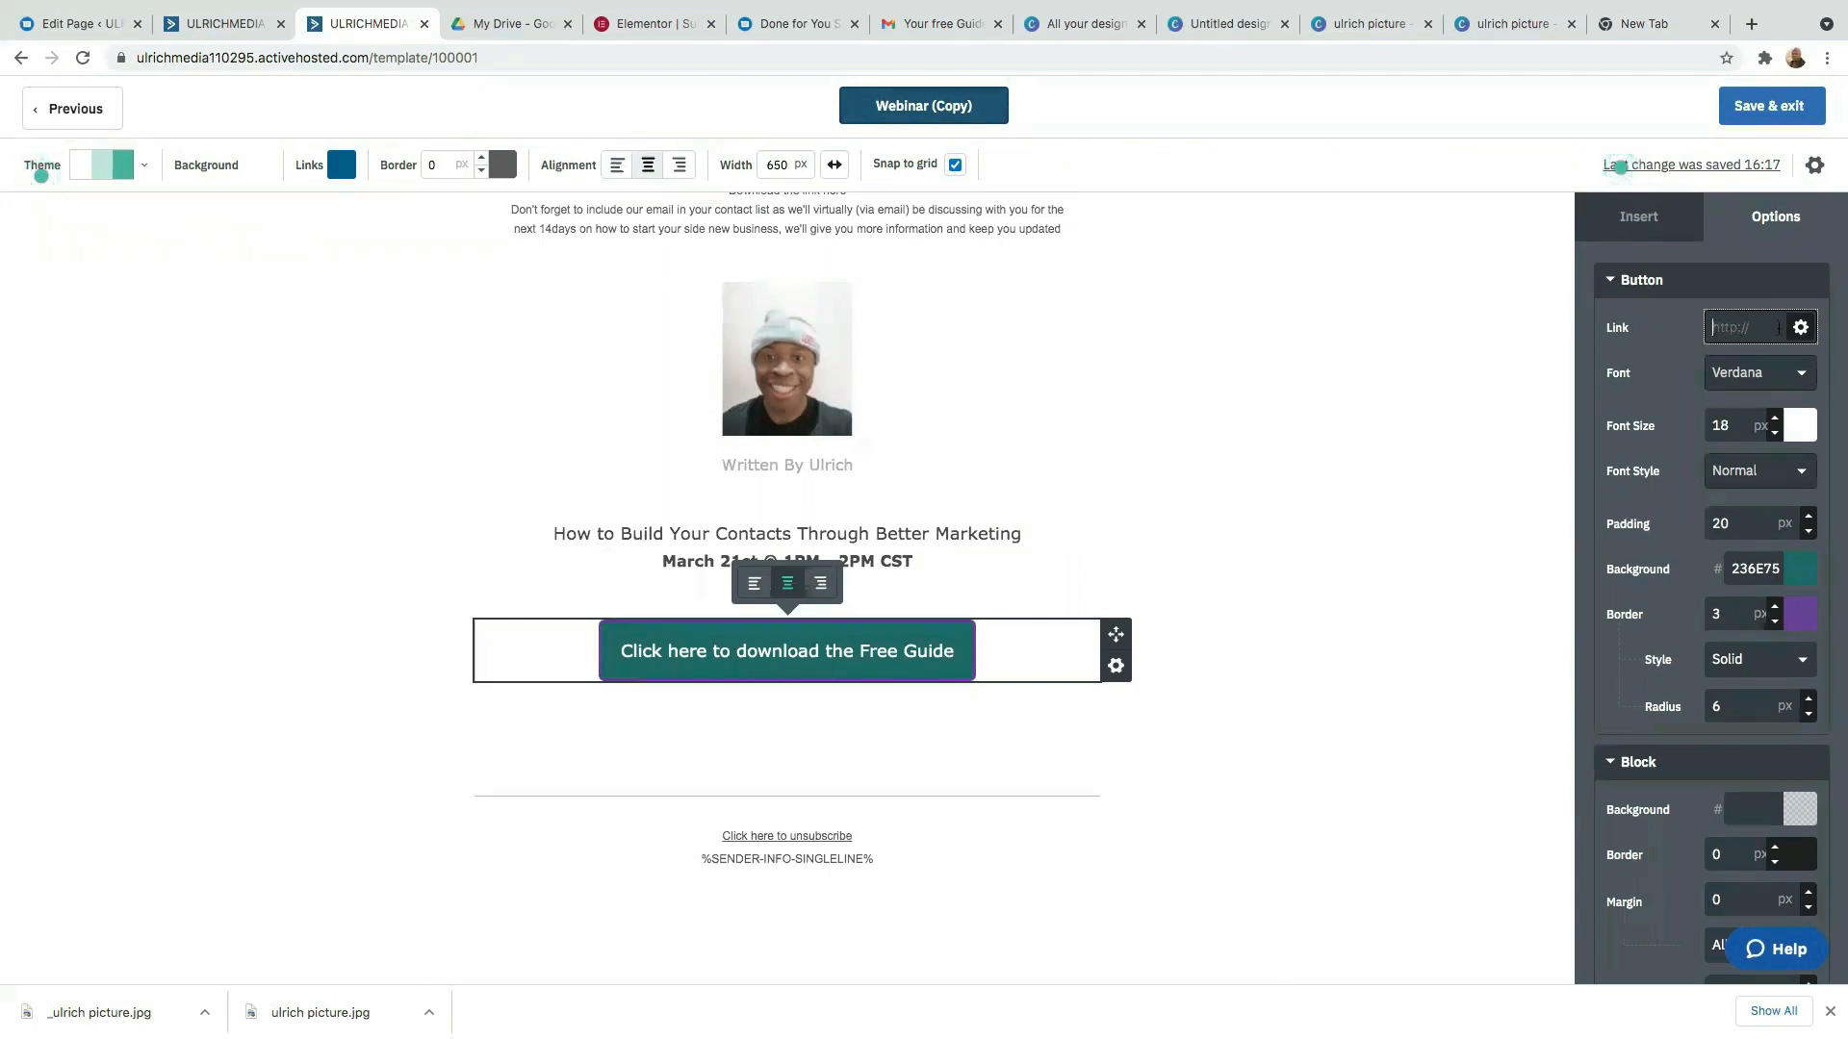
Switch to Google Drive, bring up the file upload and open the Copywriting guide.
left_click(497, 29)
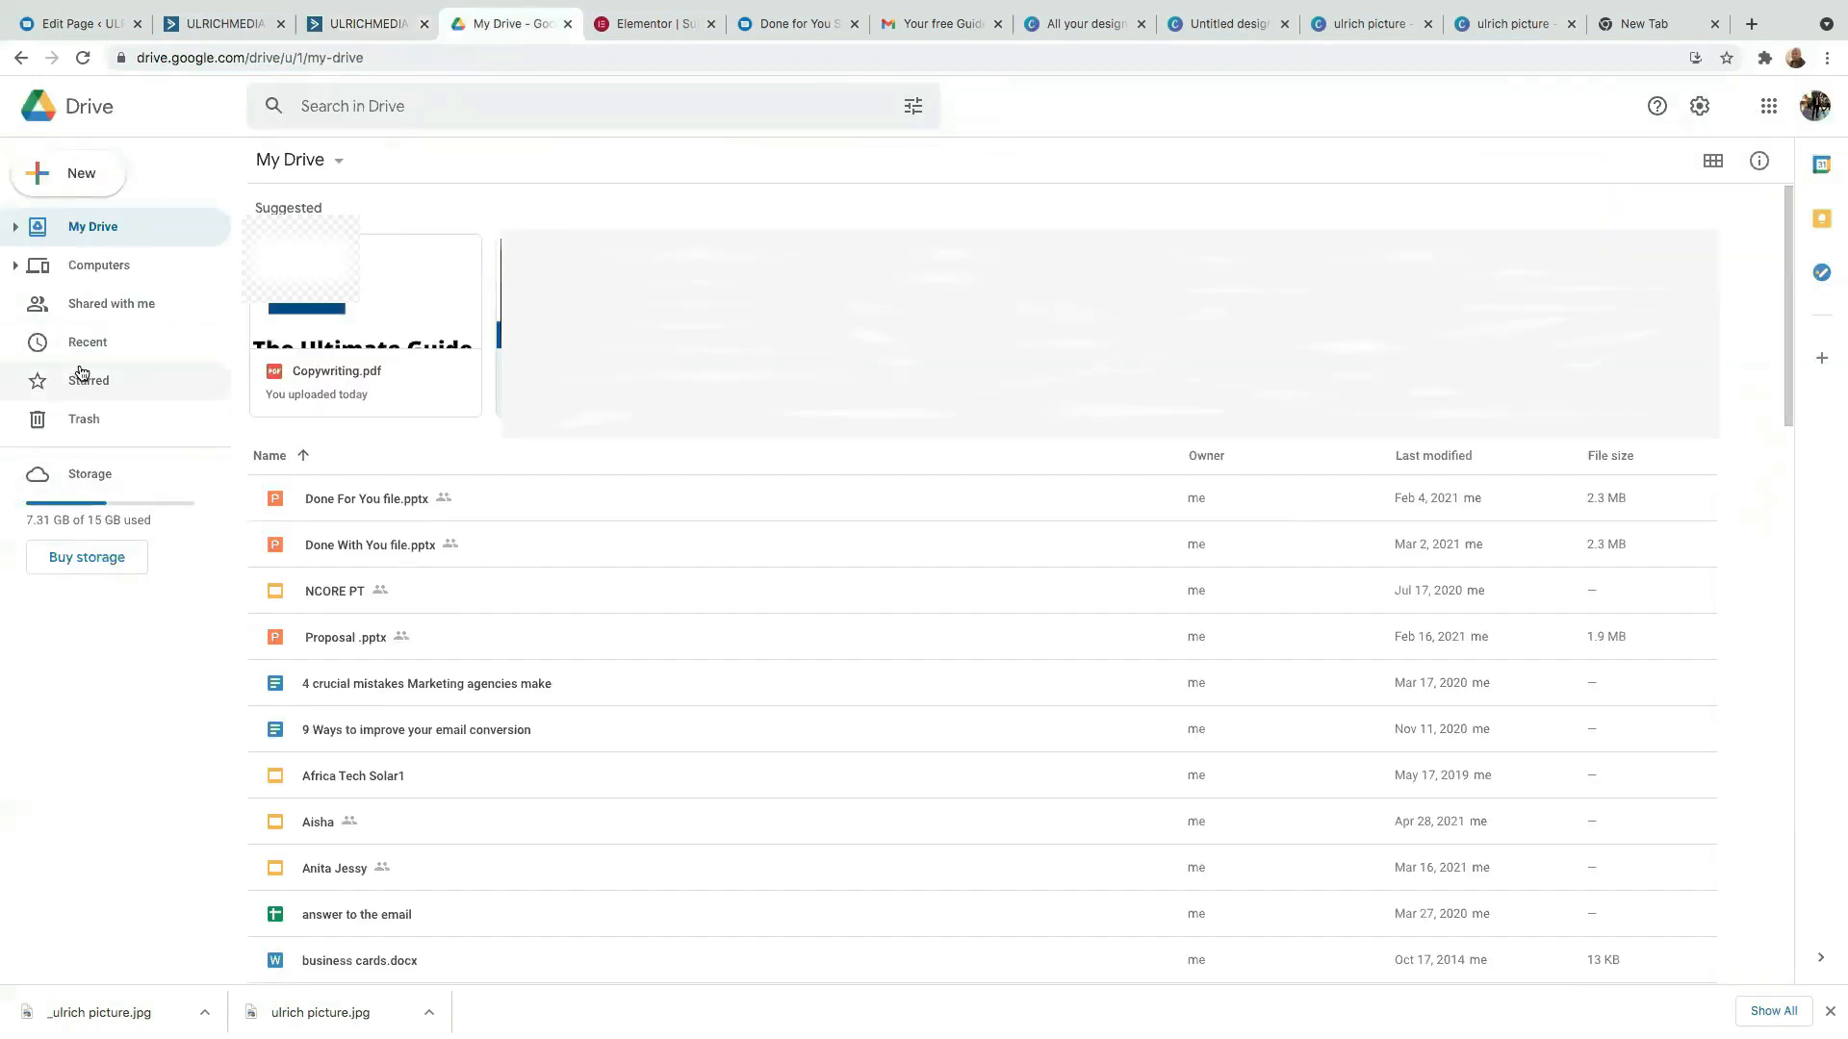
left_click(66, 180)
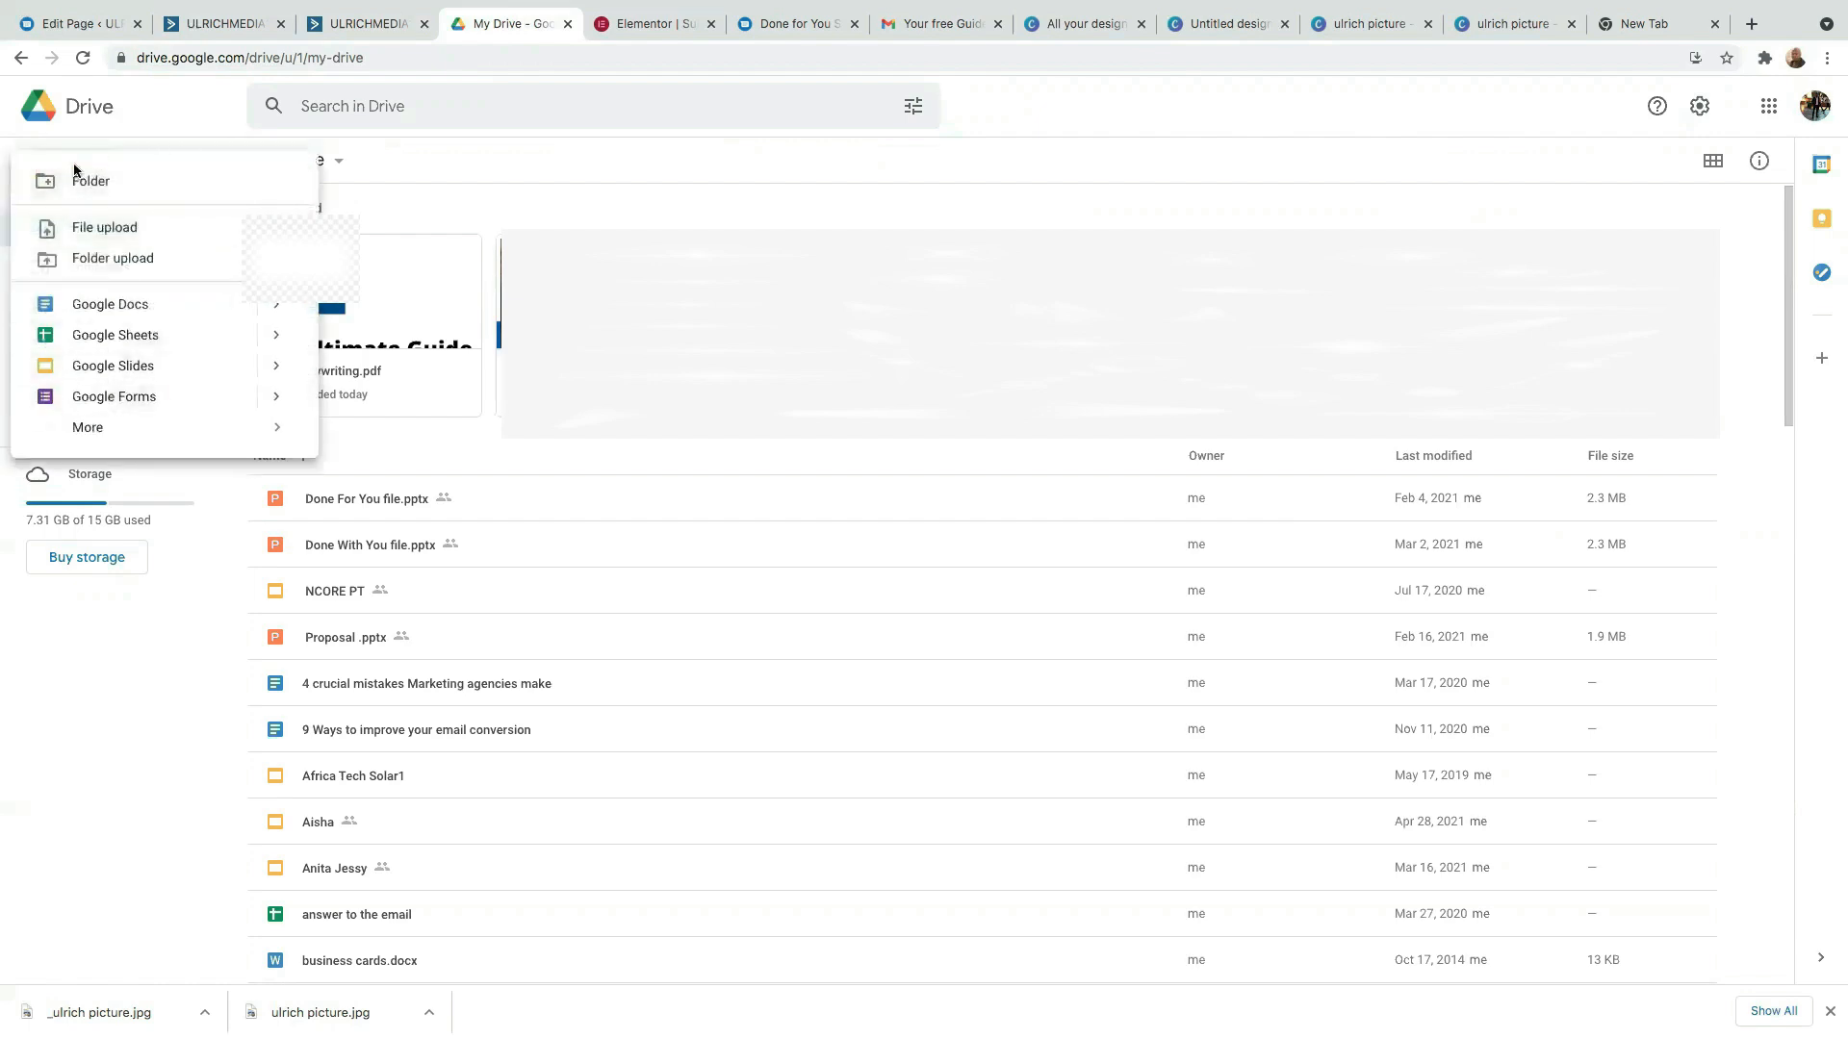
left_click(128, 234)
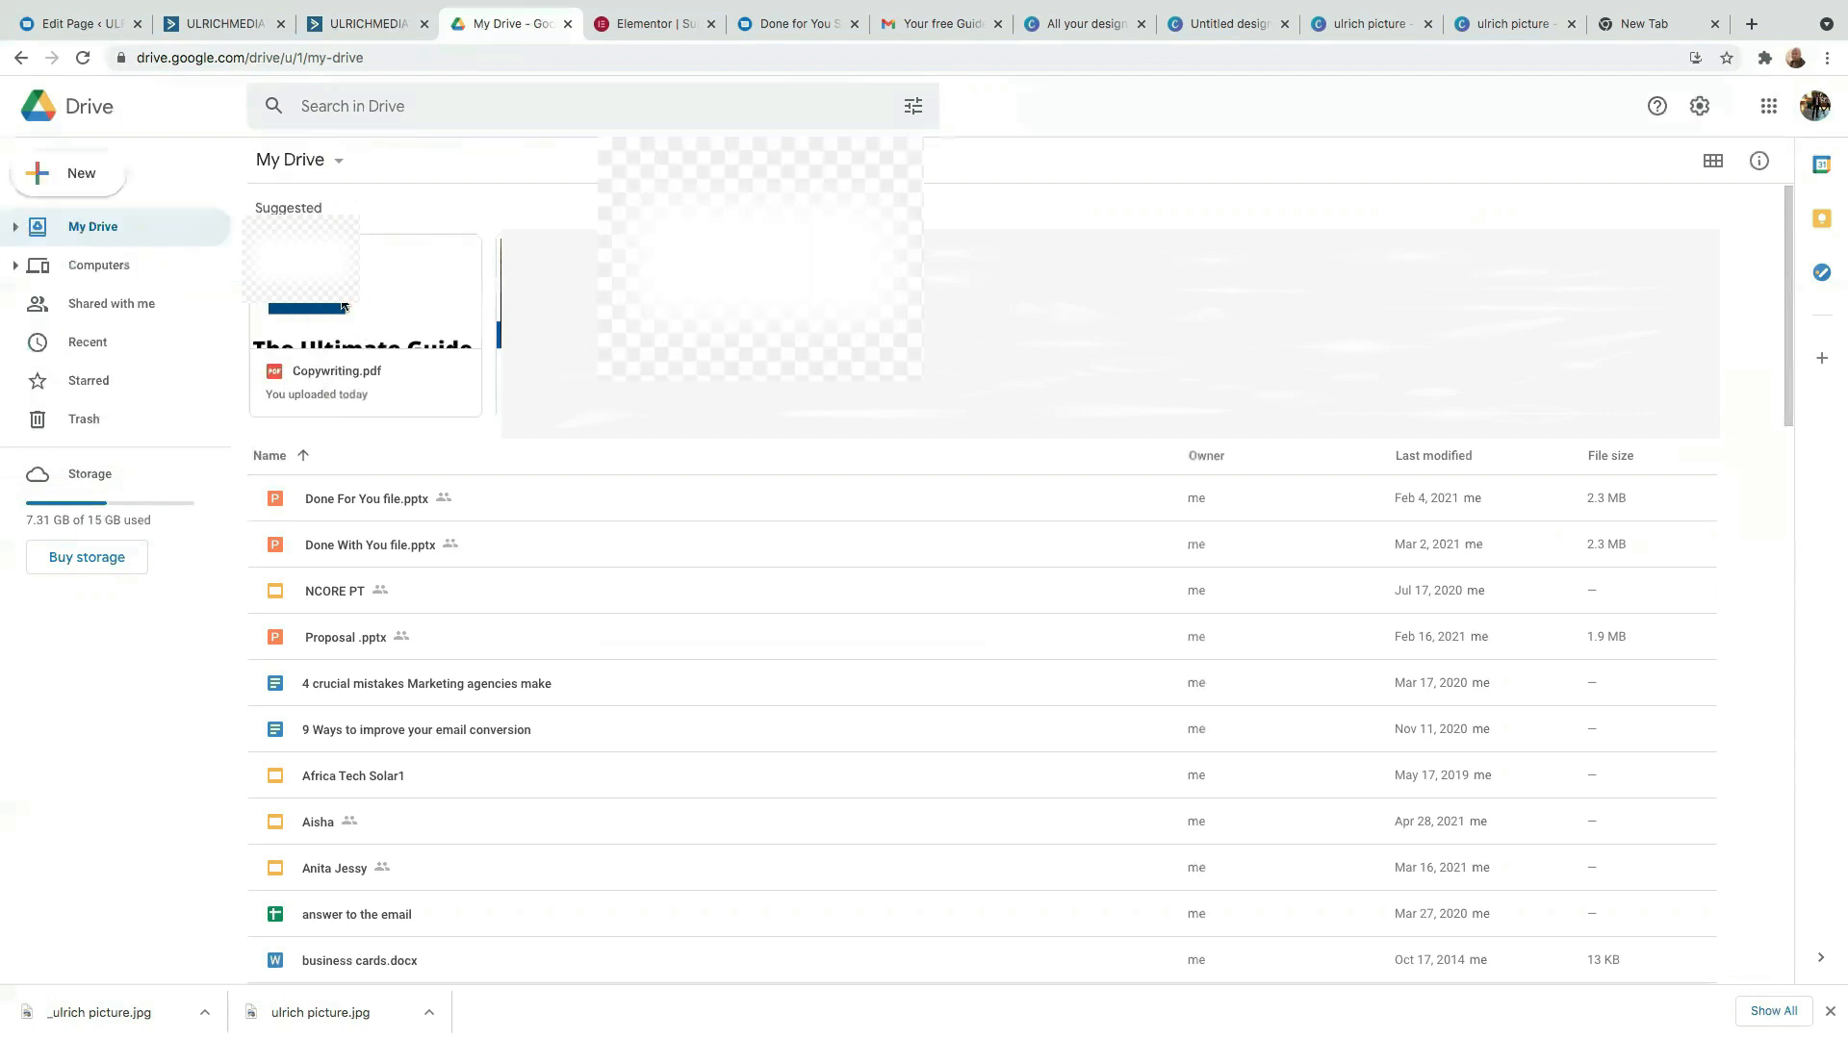
left_click(366, 309)
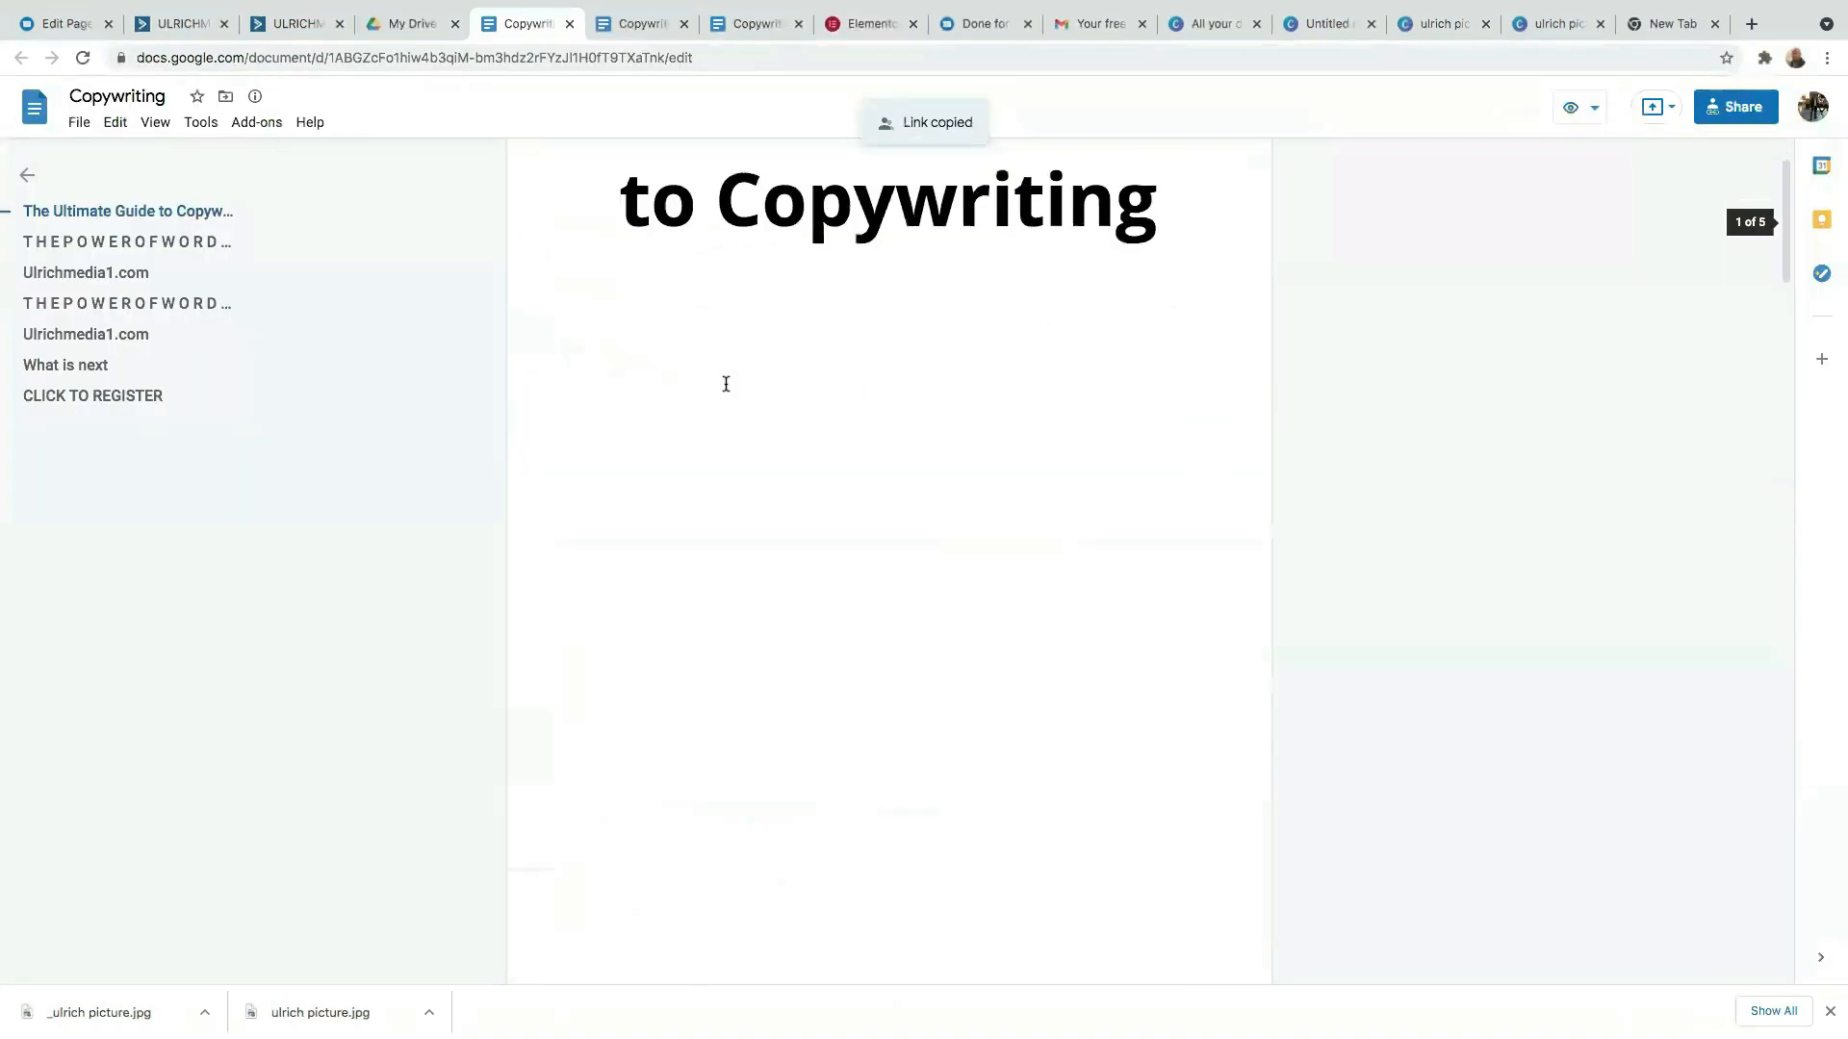
Copy the Copywriting document's sharing link with access left at Anyone with the link as Viewer.
scroll(726, 381, "down", 10)
scroll(726, 383, "down", 12)
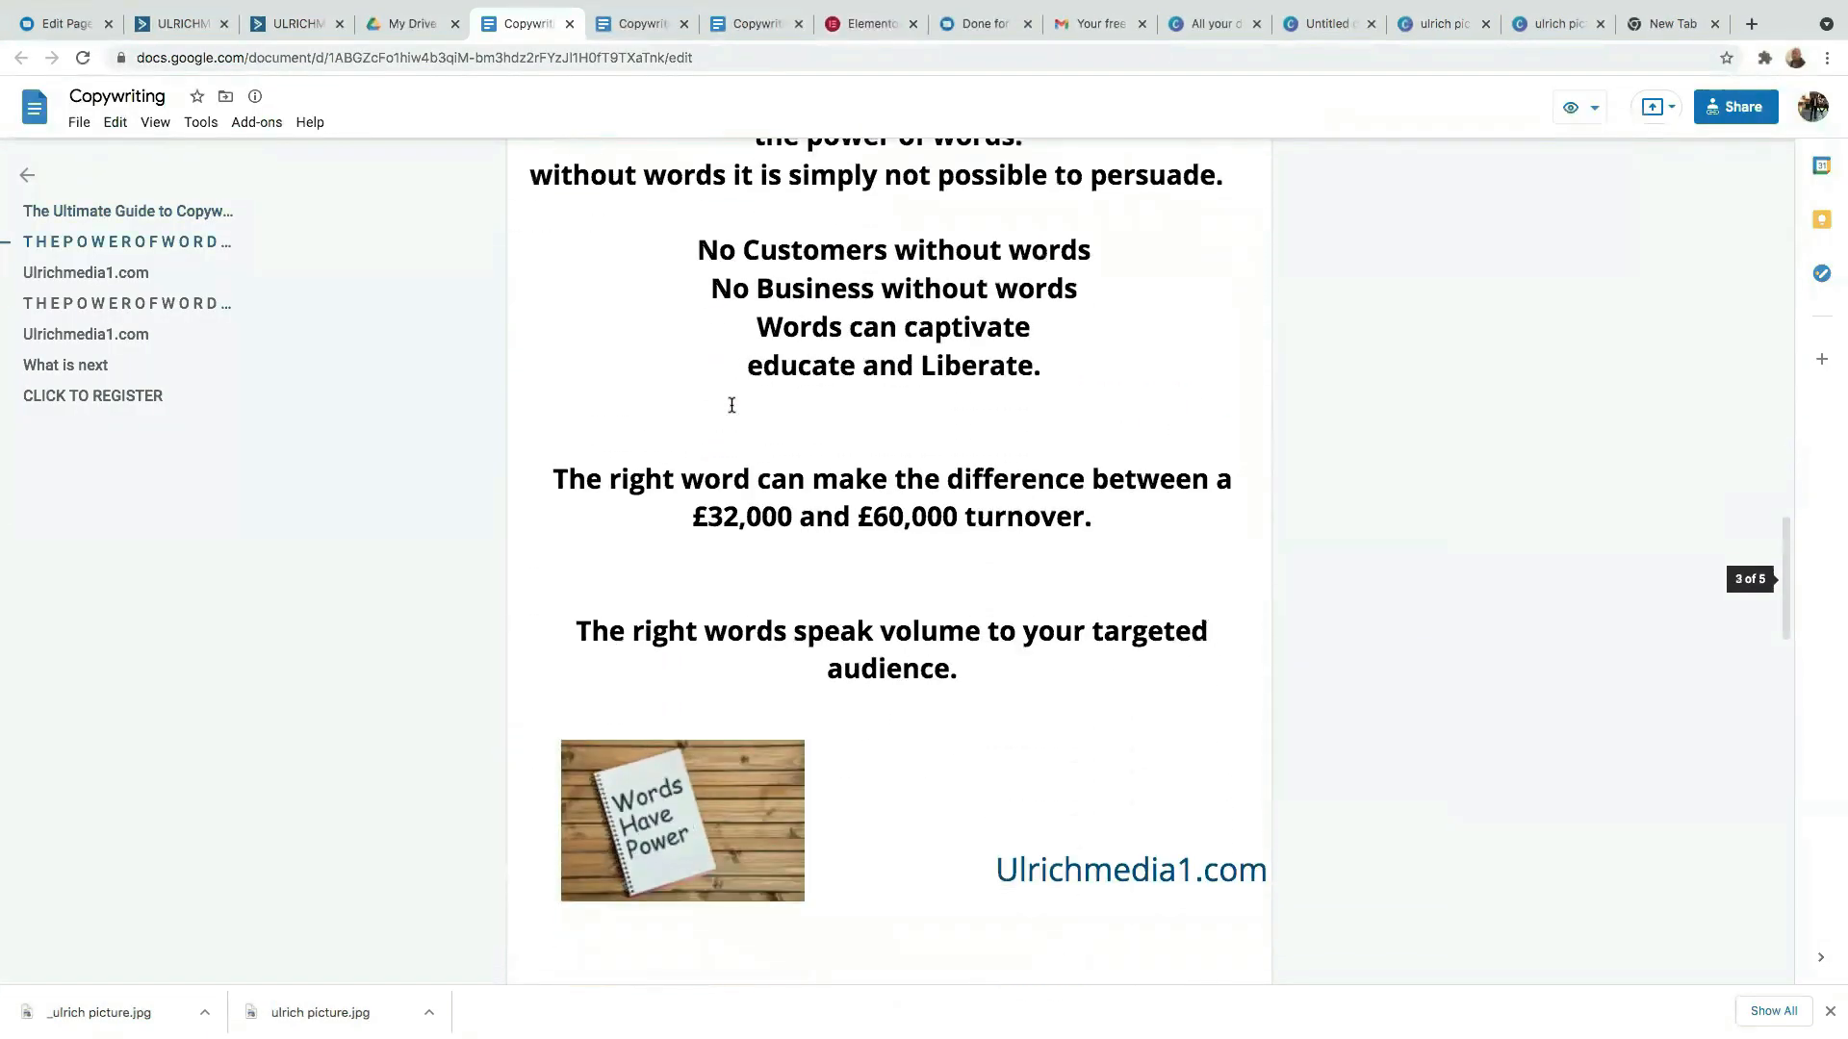
scroll(612, 472, "up", 5)
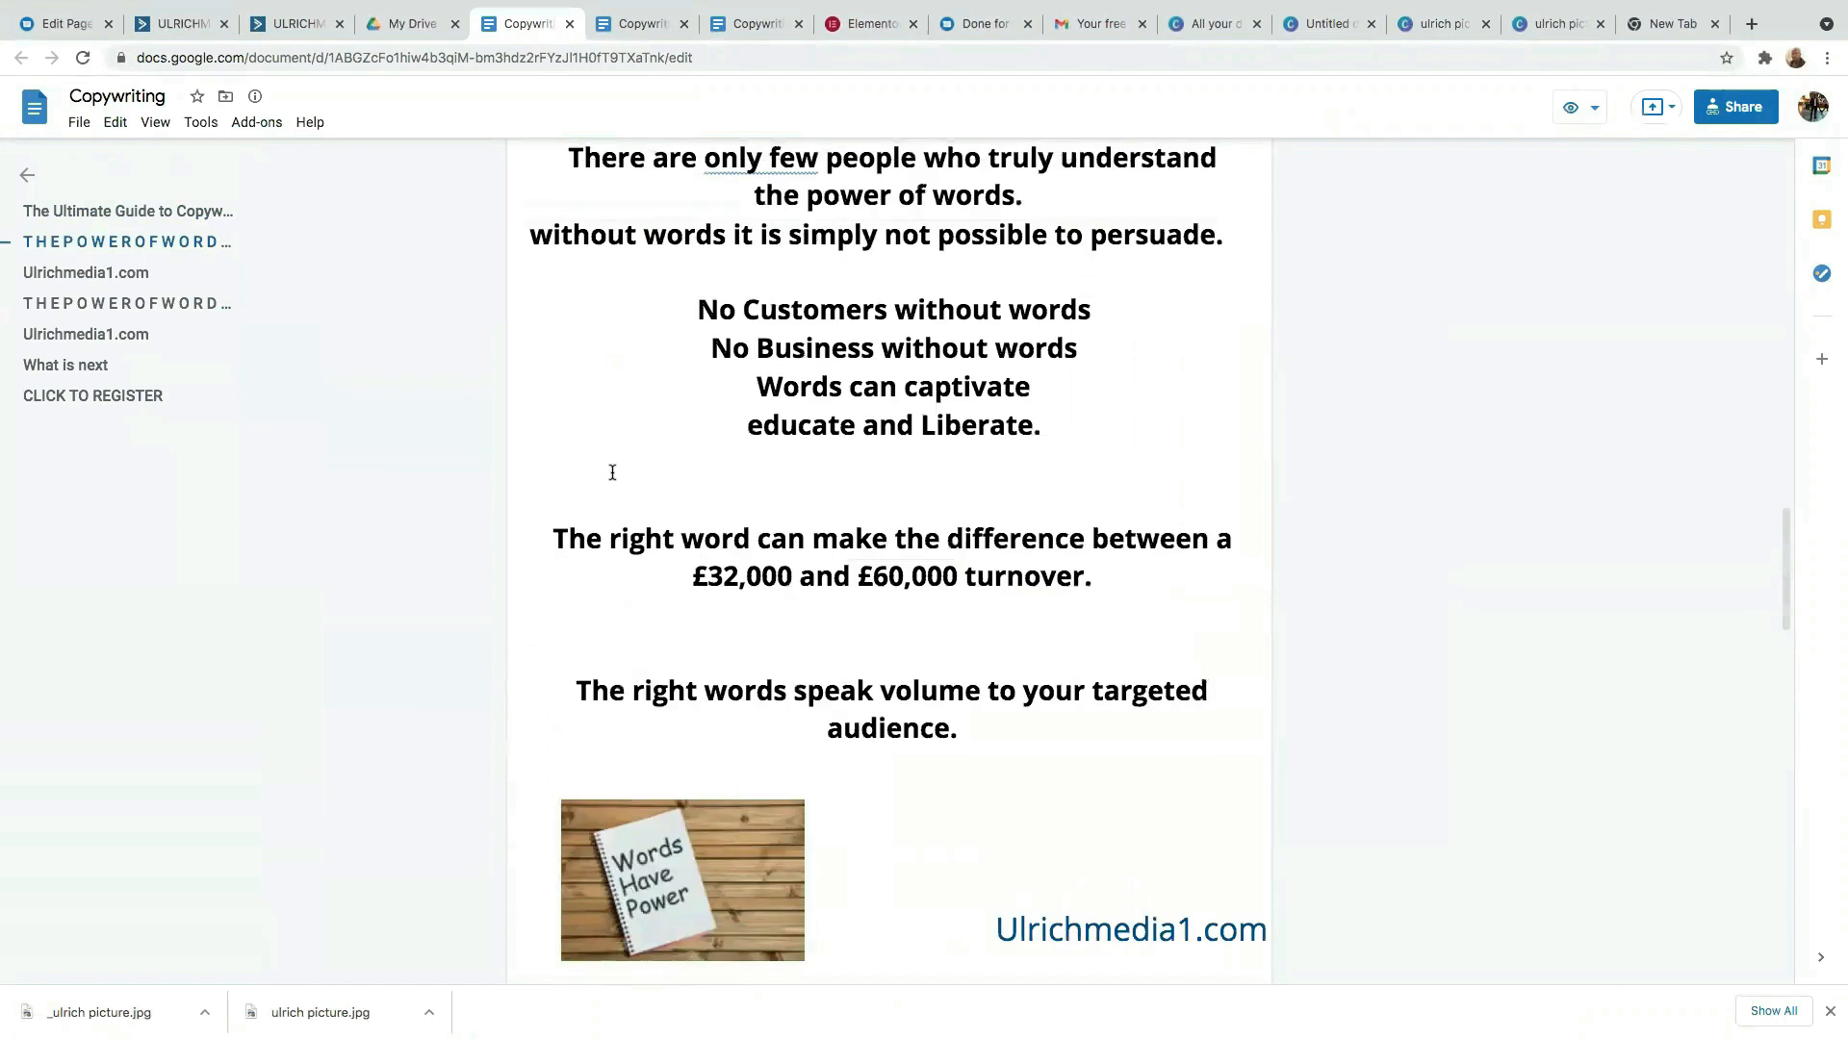
left_click(1731, 110)
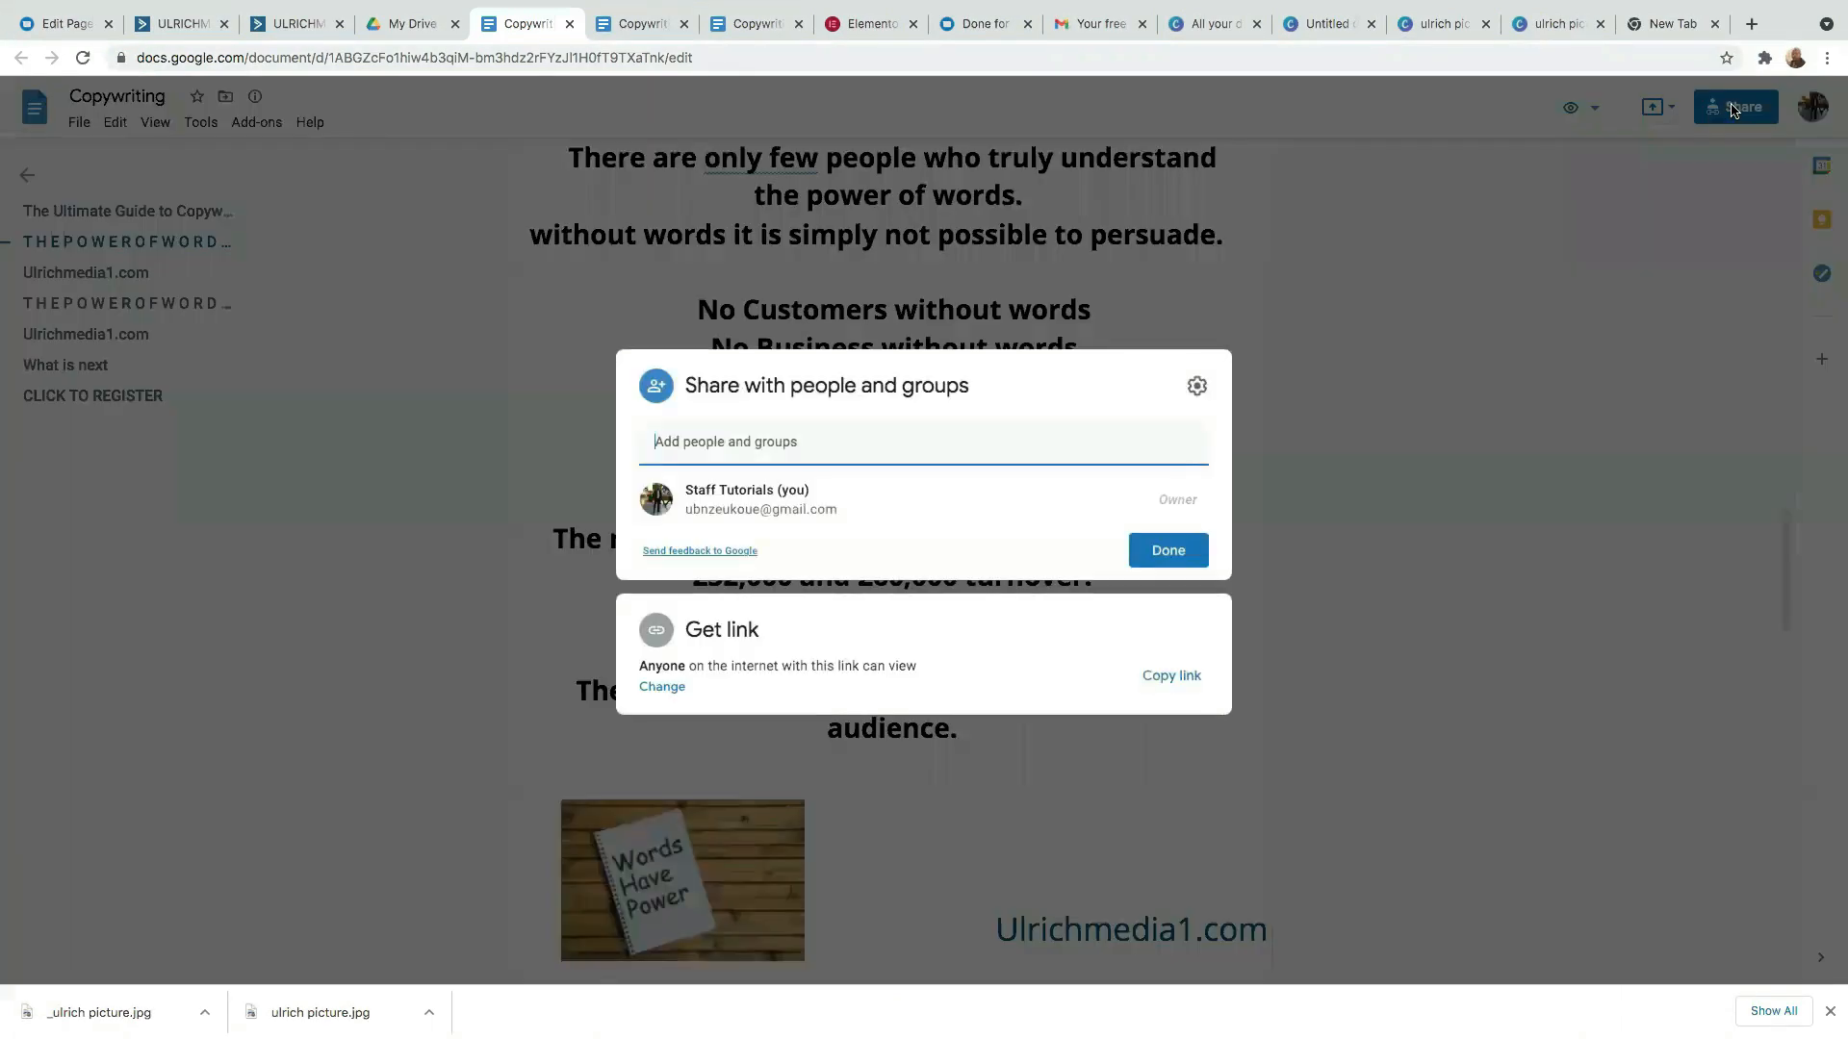
left_click(663, 687)
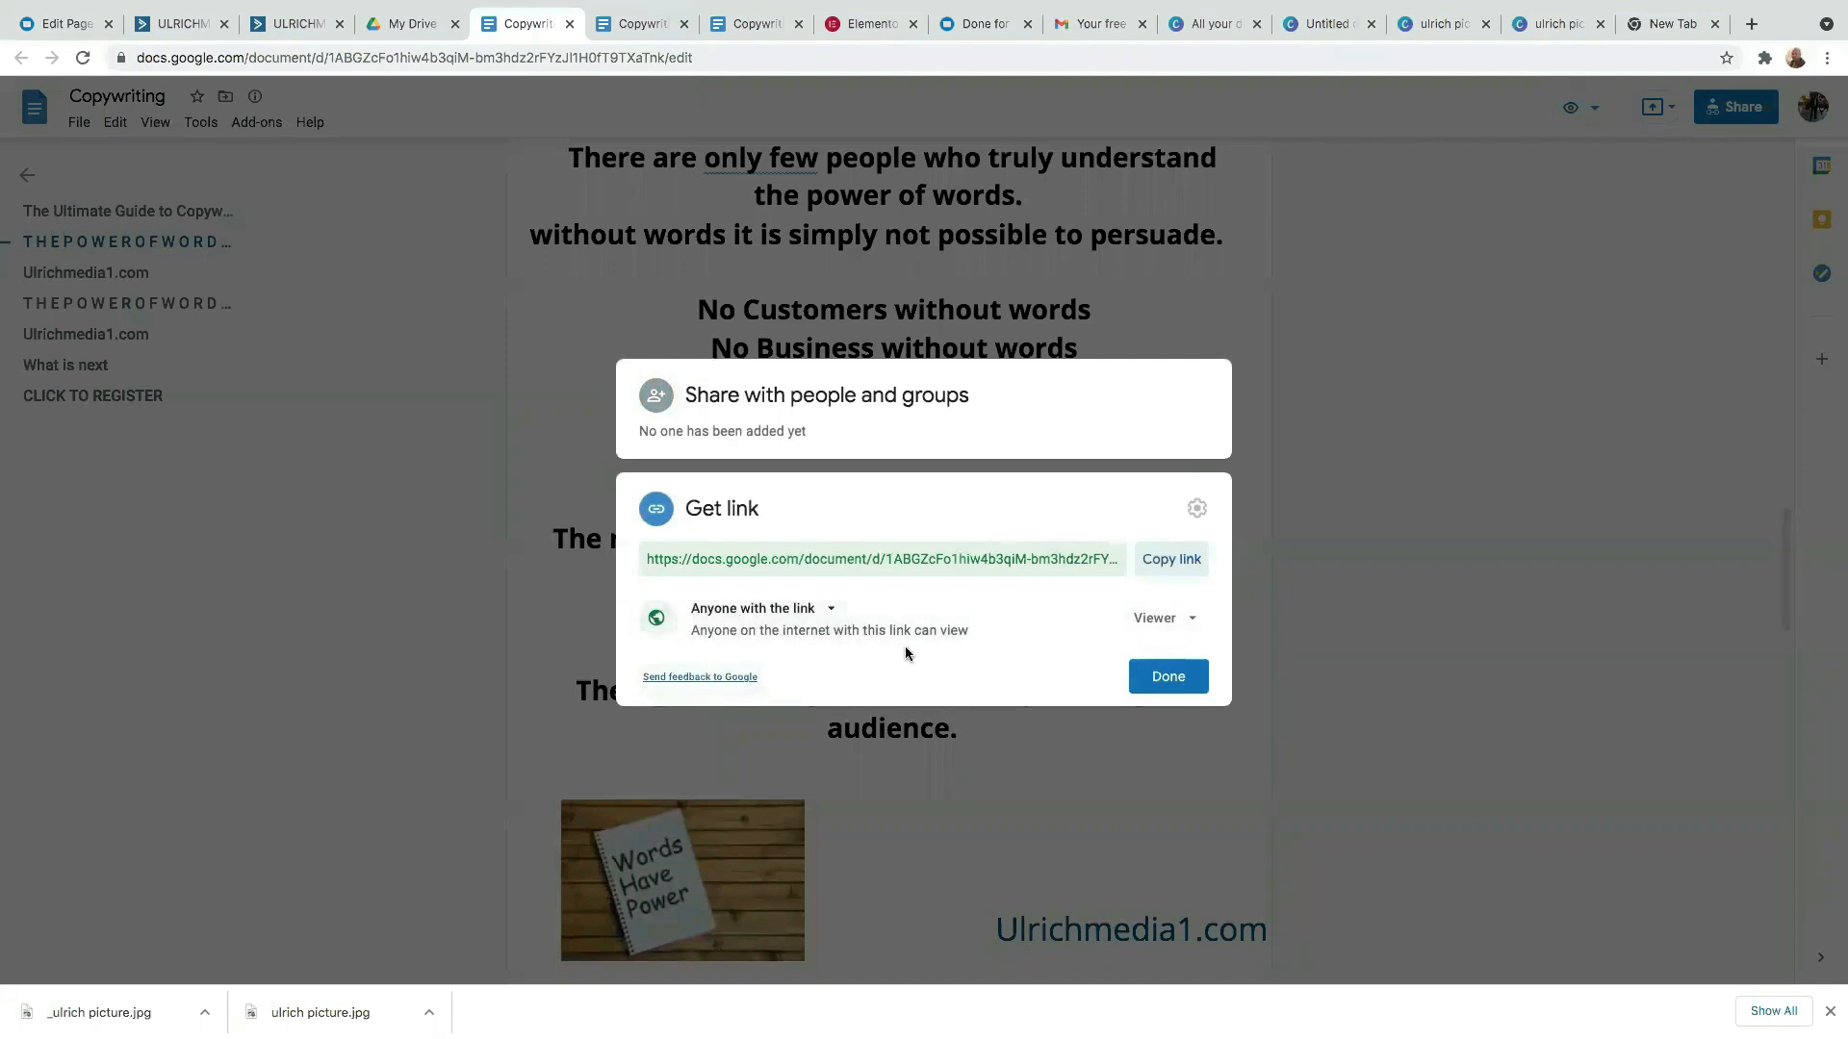
left_click(831, 610)
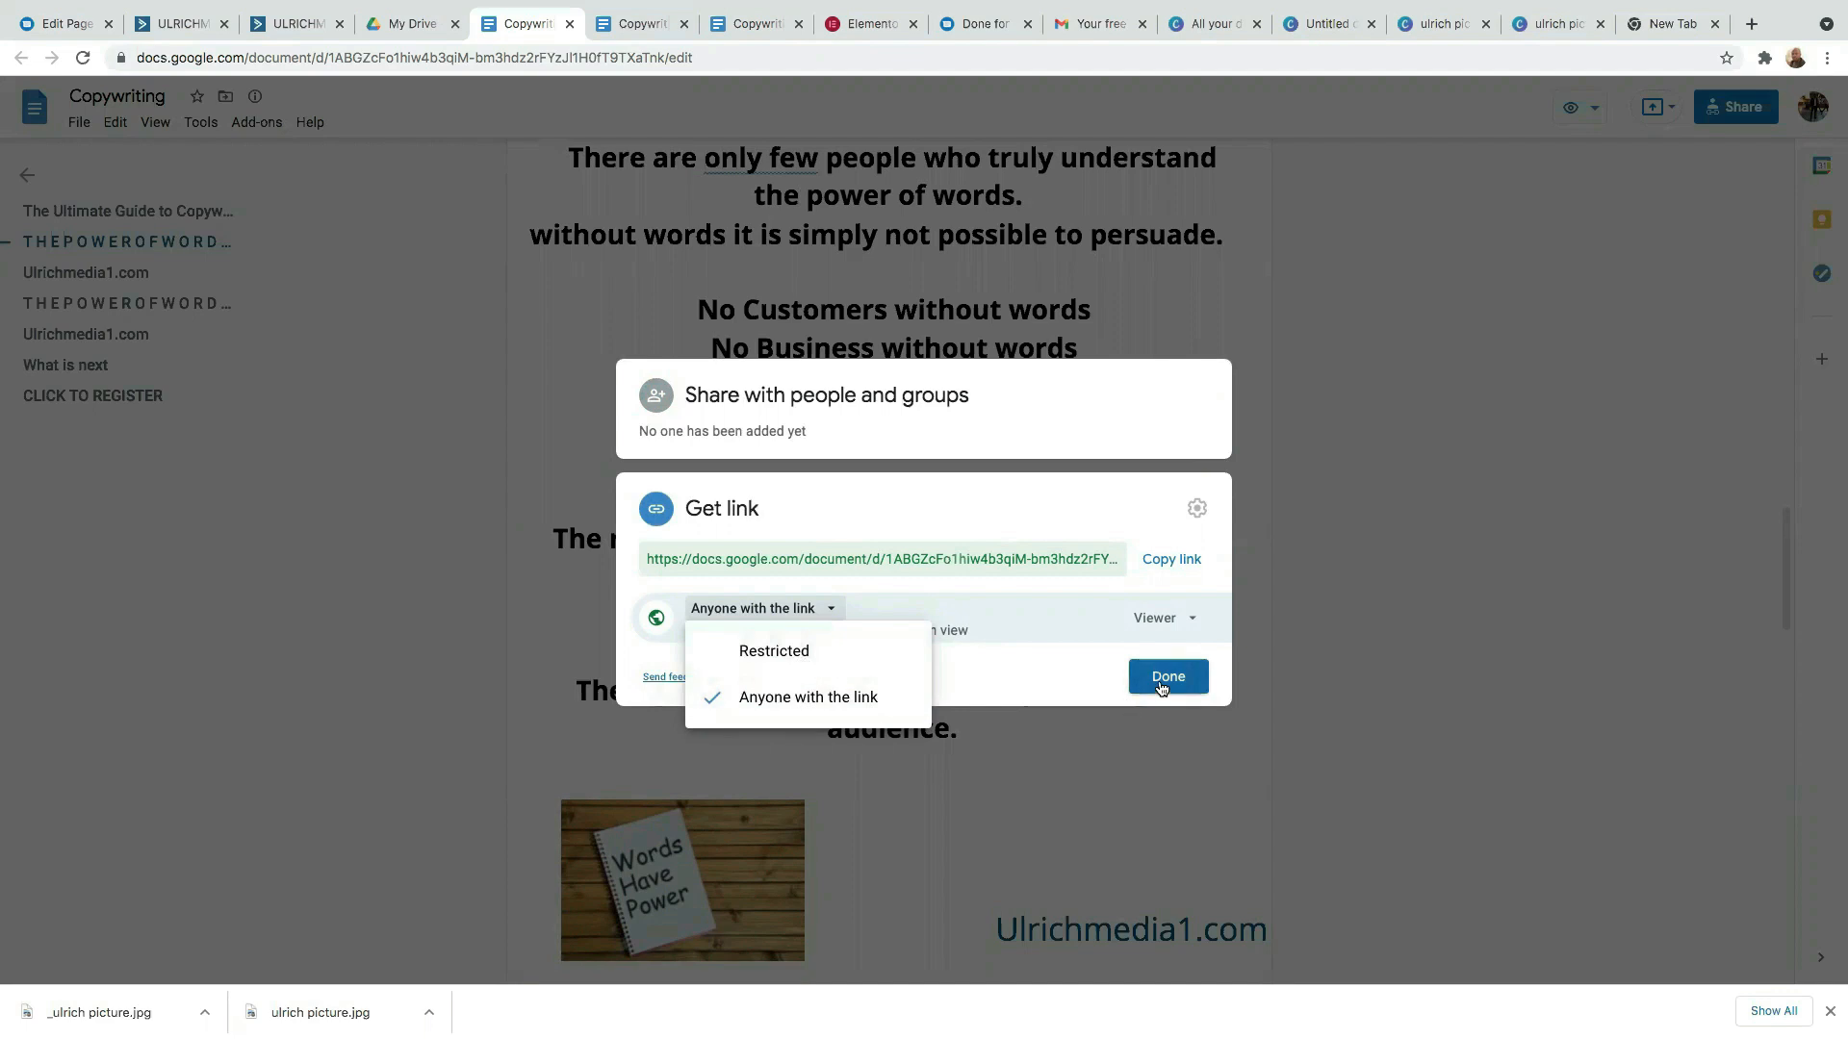
left_click(1176, 562)
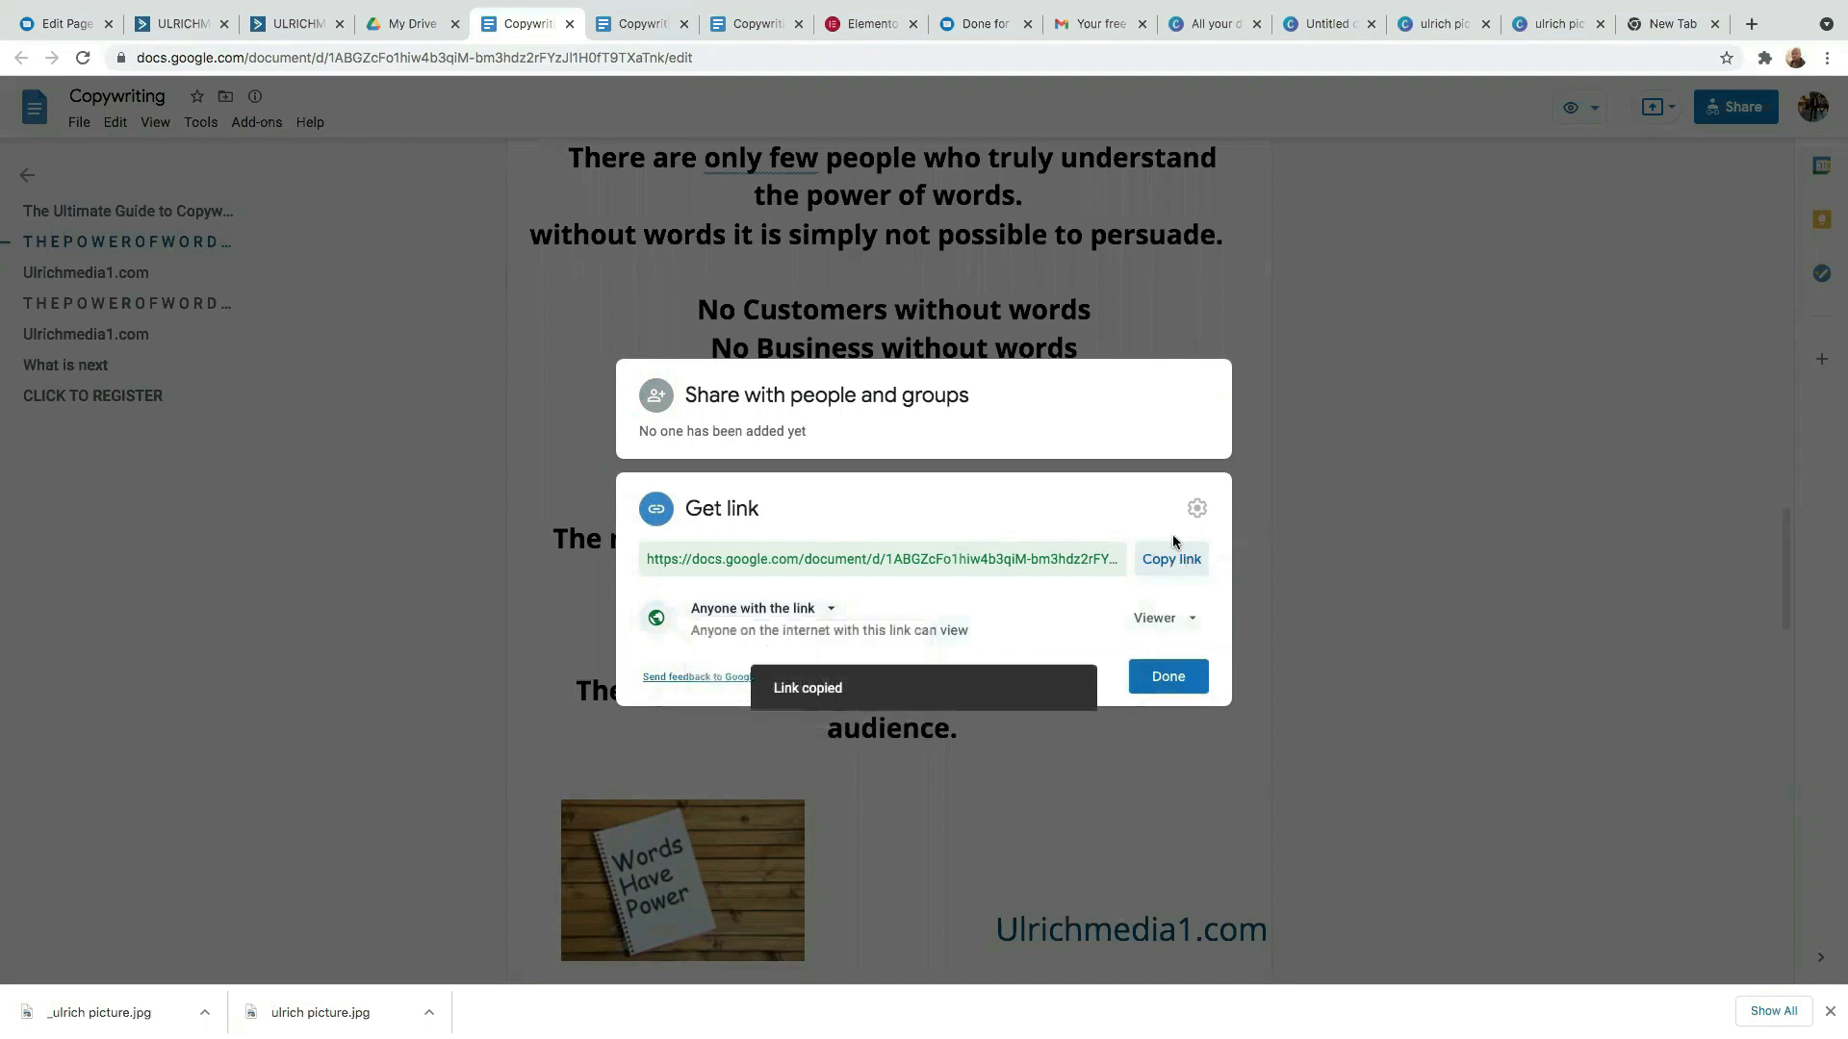
Return to the ActiveCampaign template, paste the copied document link as the download button's link, and save and exit.
left_click(289, 66)
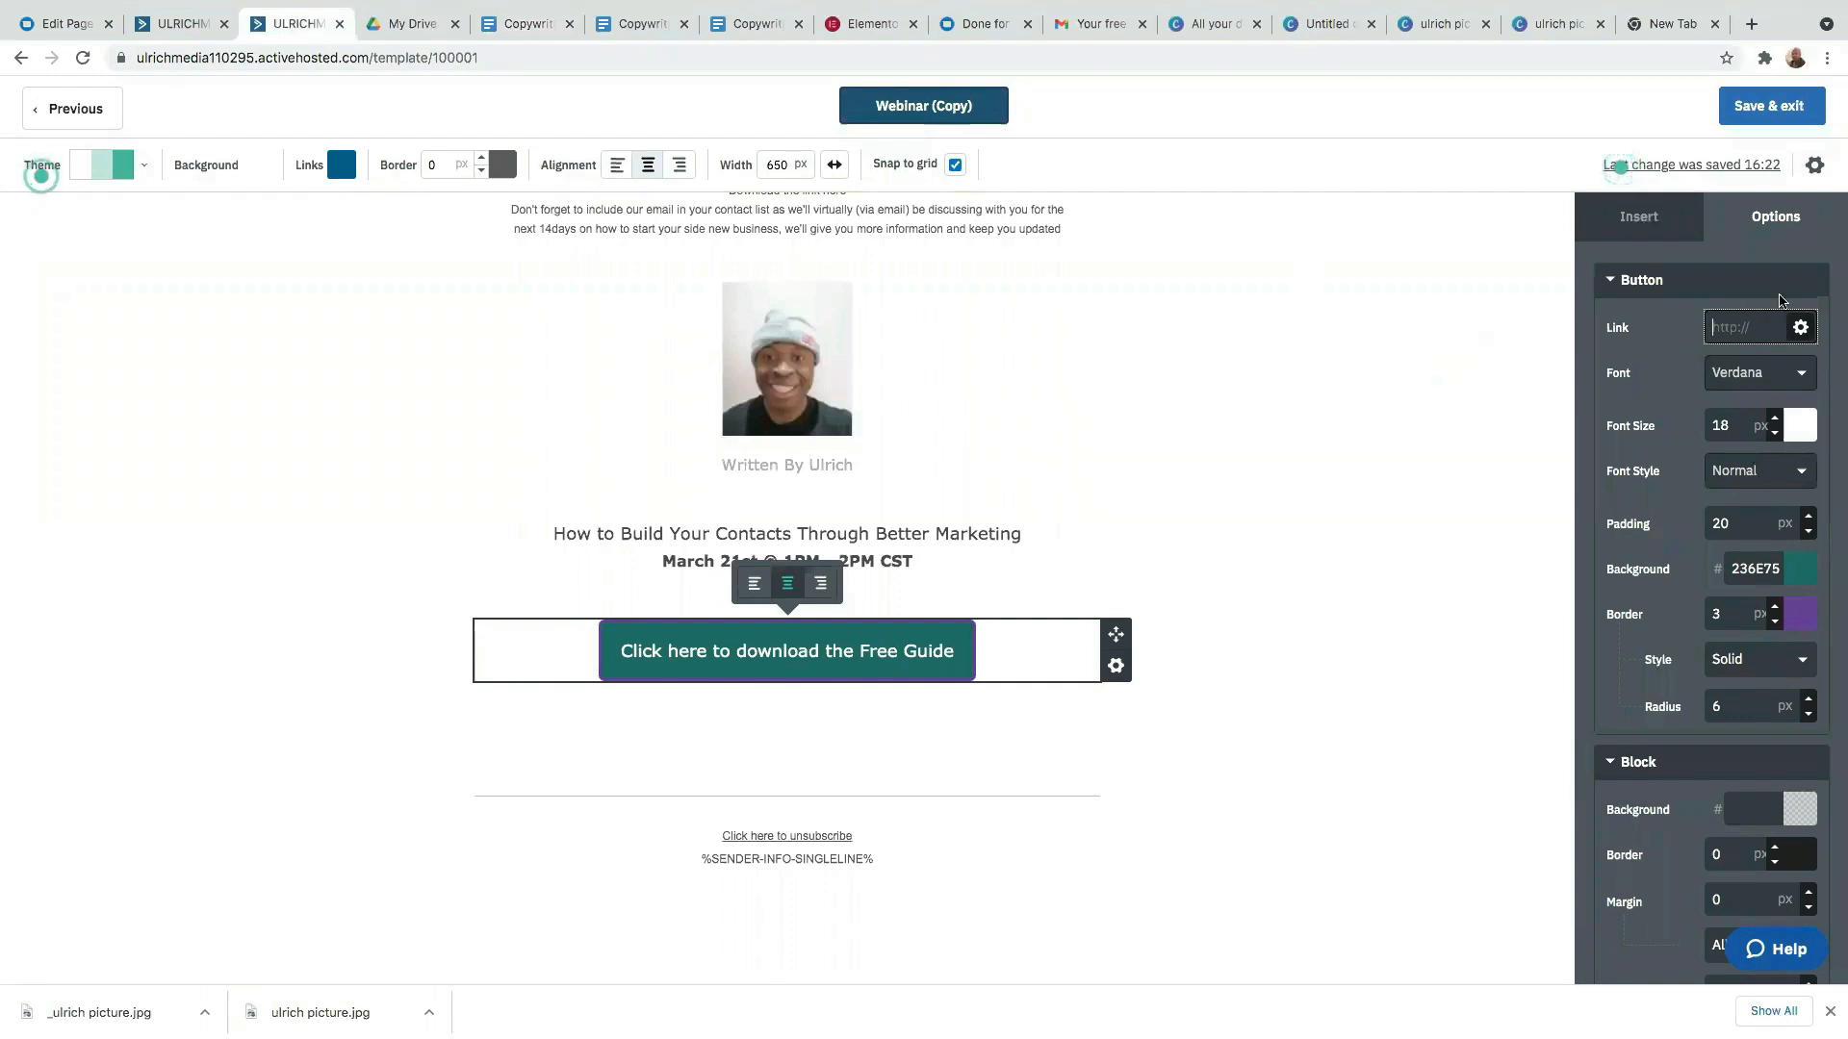
right_click(1730, 330)
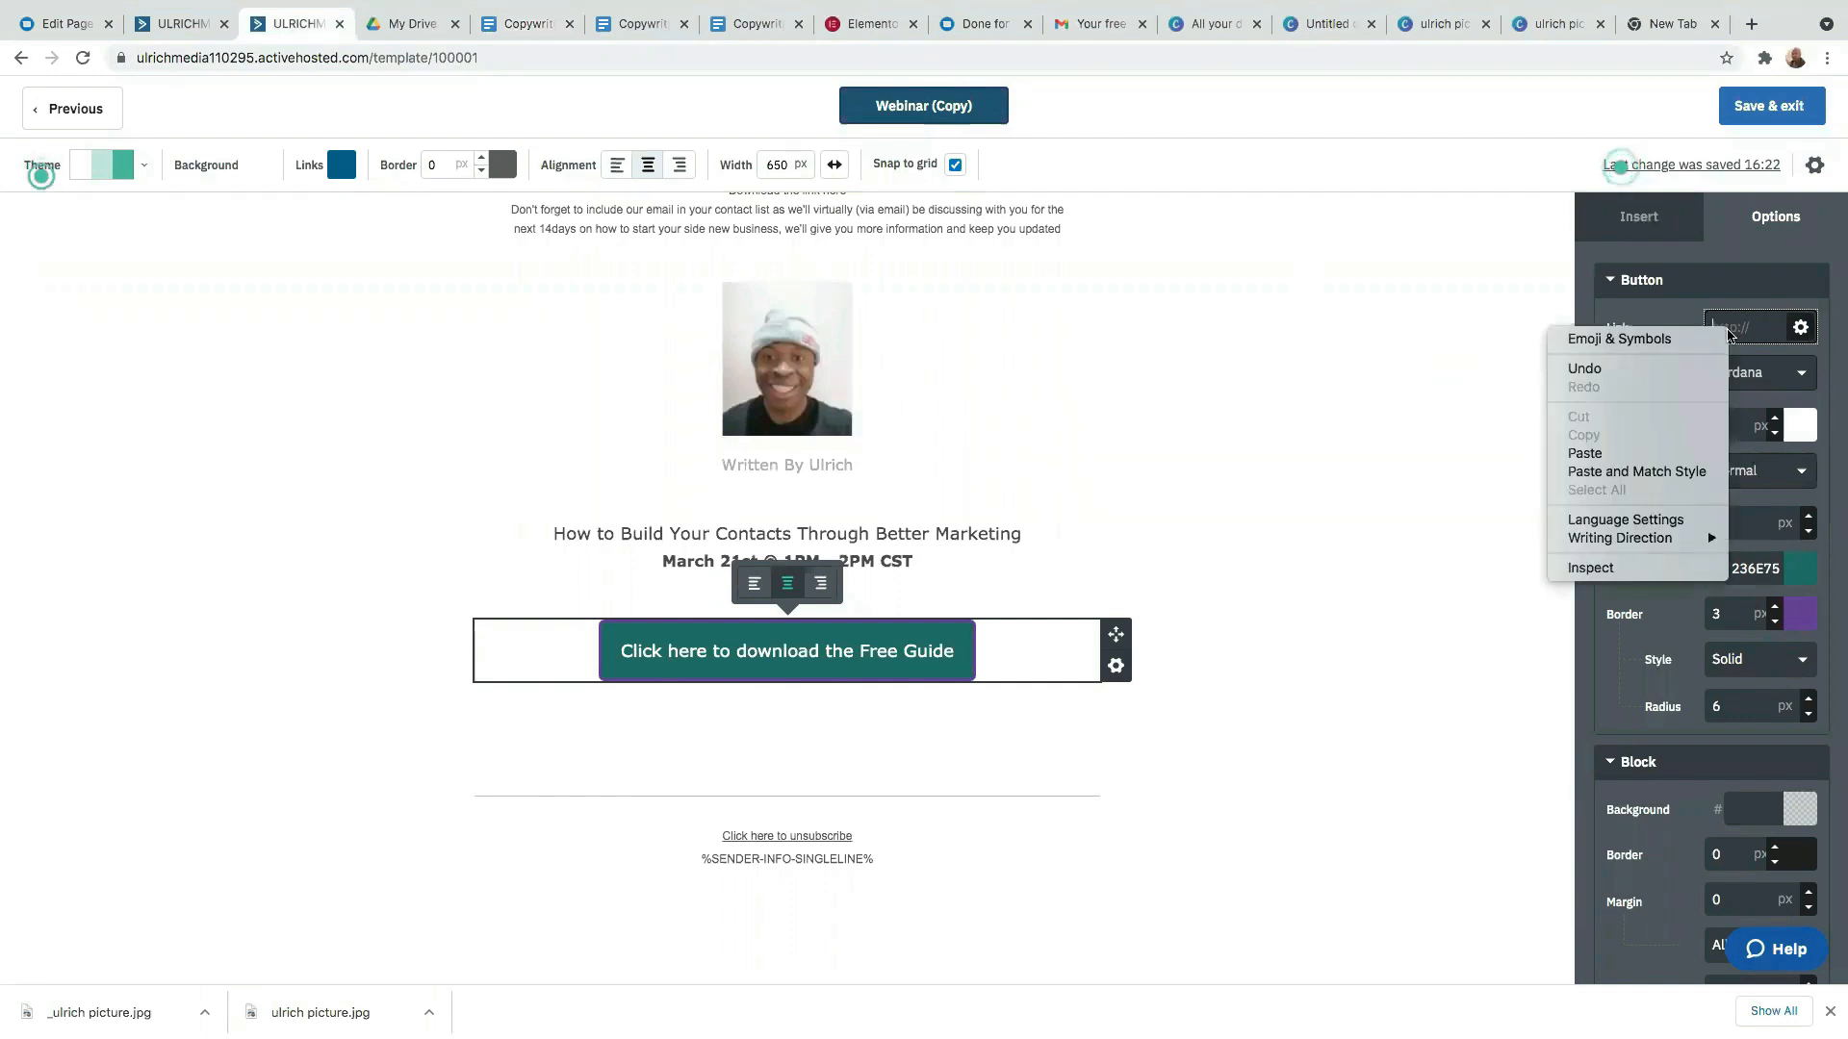
left_click(1598, 460)
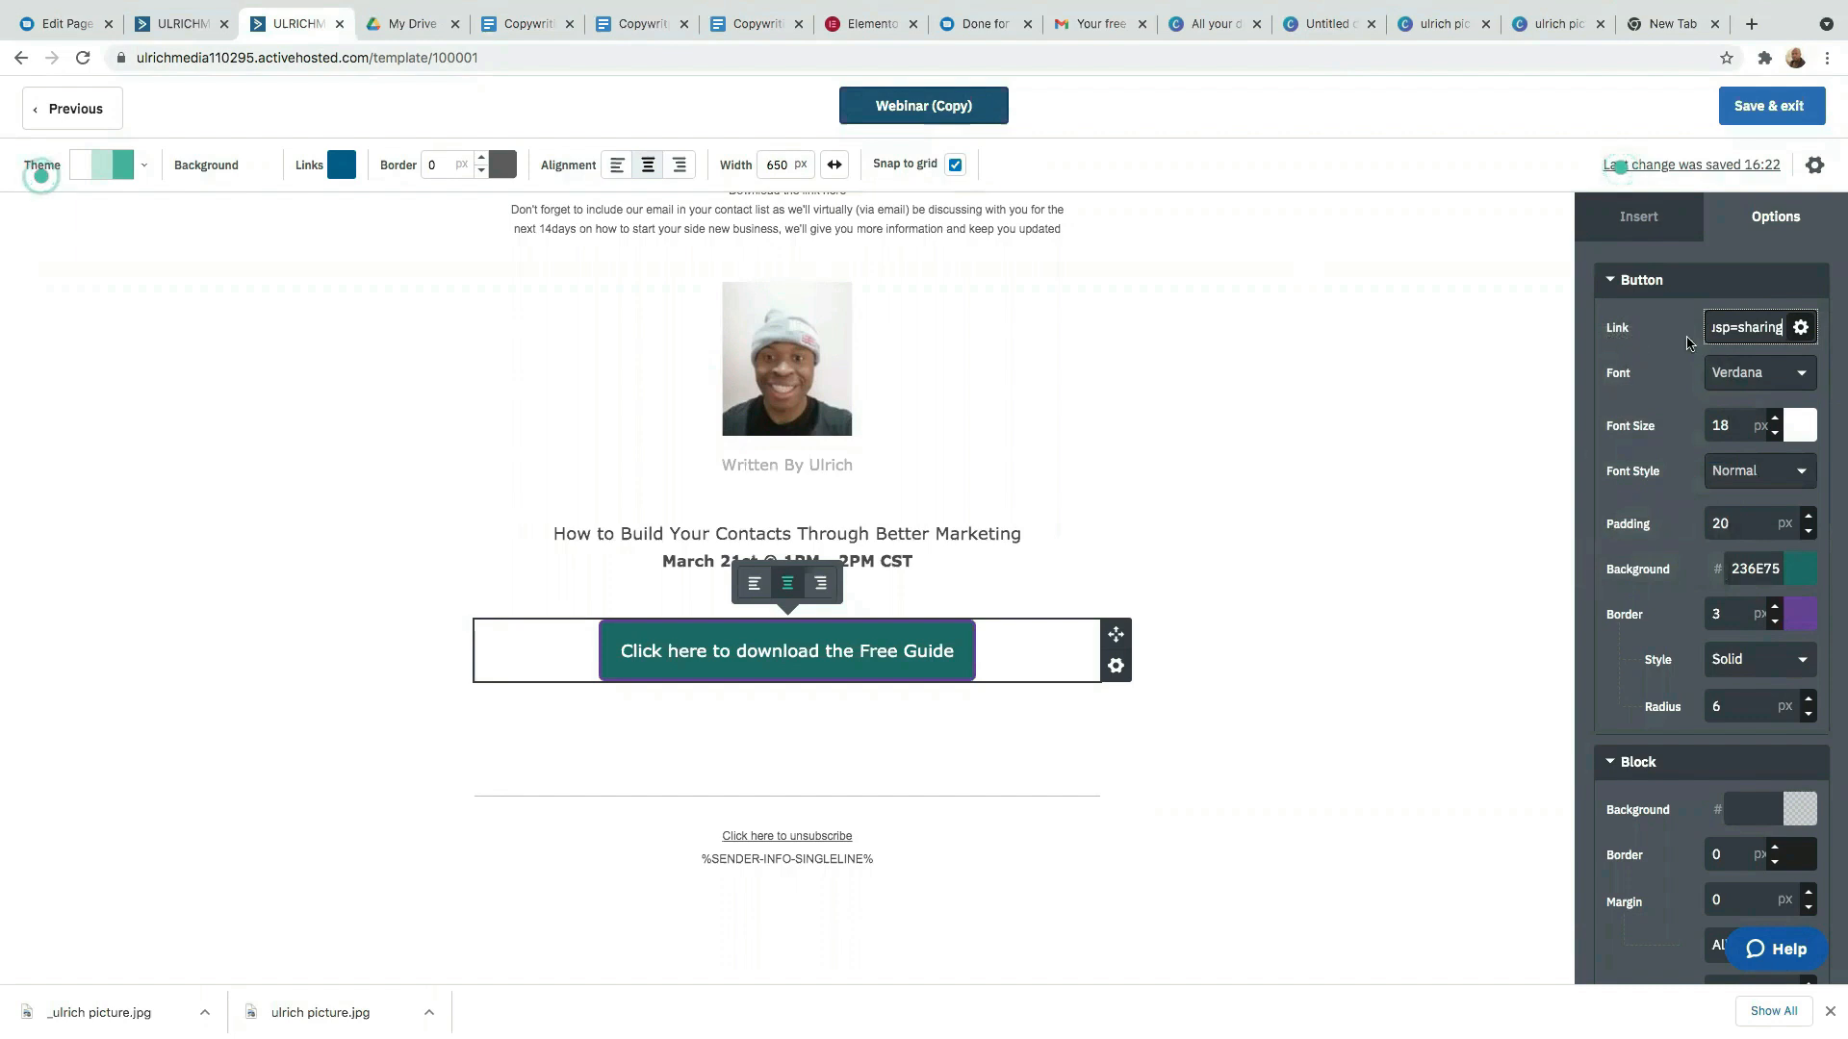
scroll(952, 817, "down", 2)
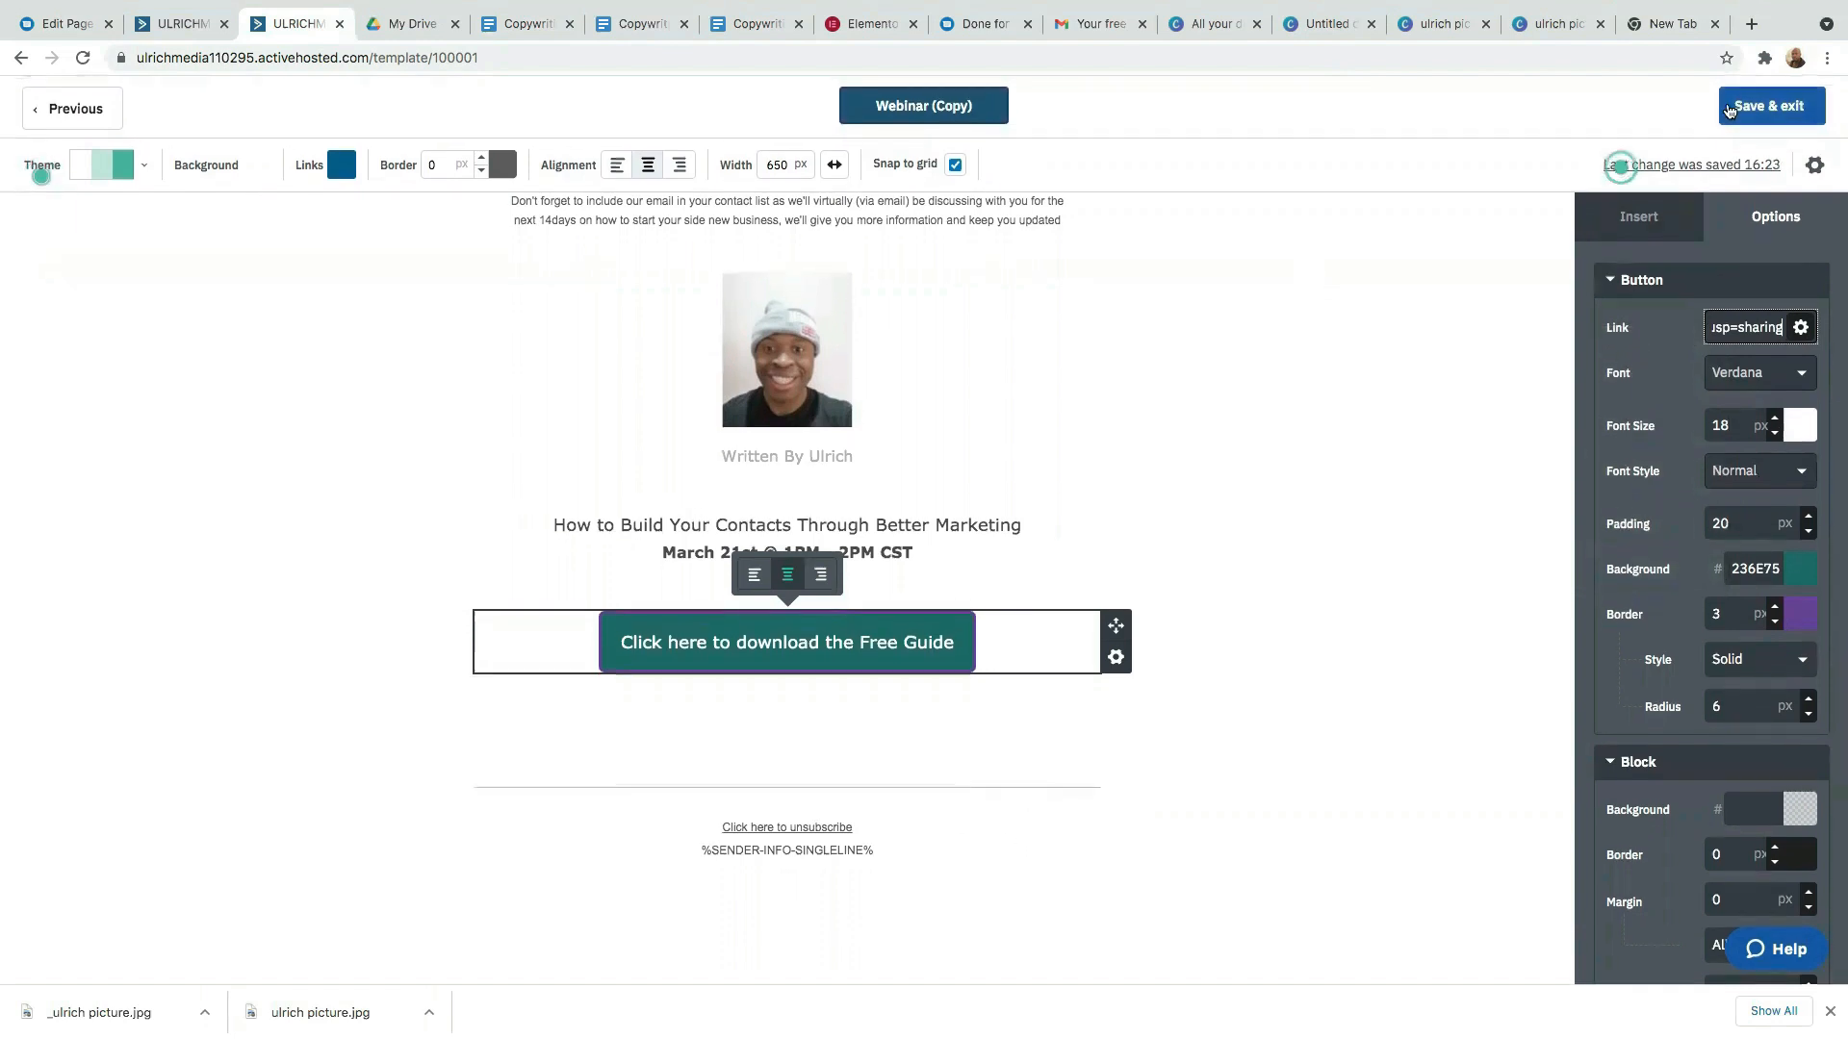
left_click(1762, 110)
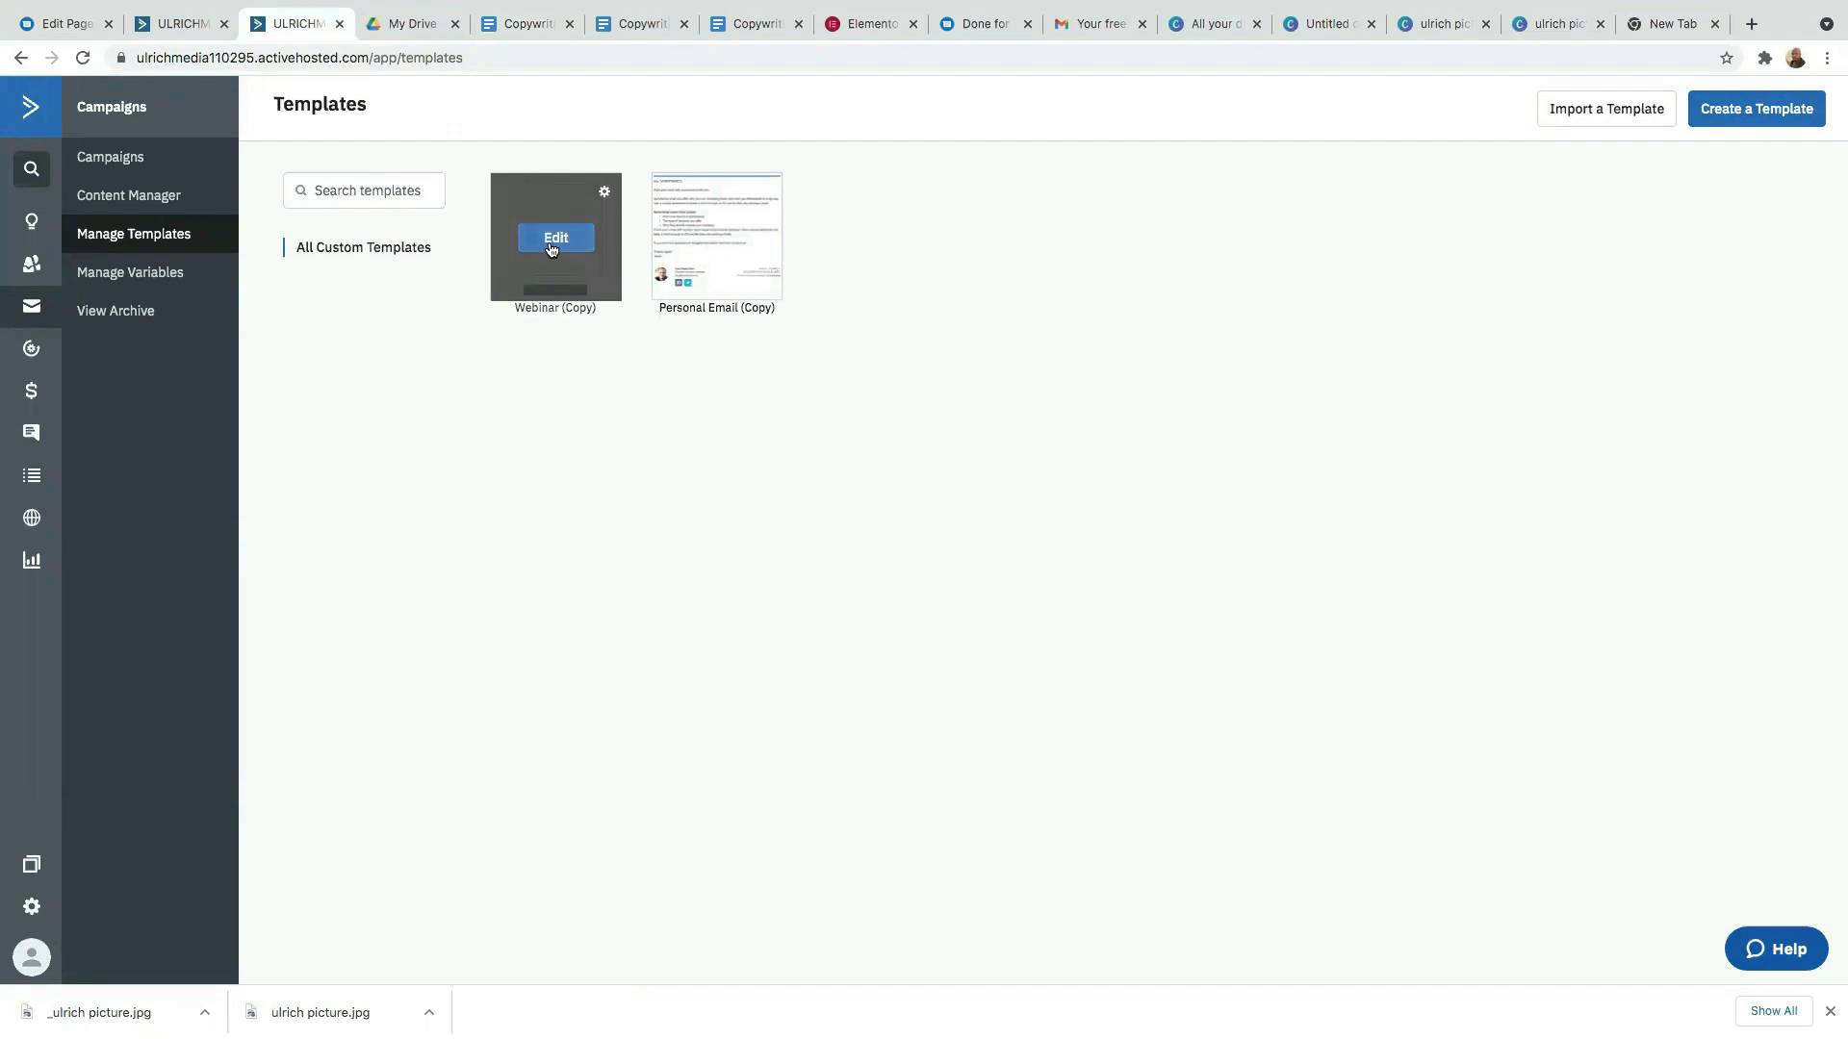
Reopen the Webinar (Copy) template, rename it "Welcome Email", and save and exit.
left_click(558, 245)
scroll(556, 244, "down", 3)
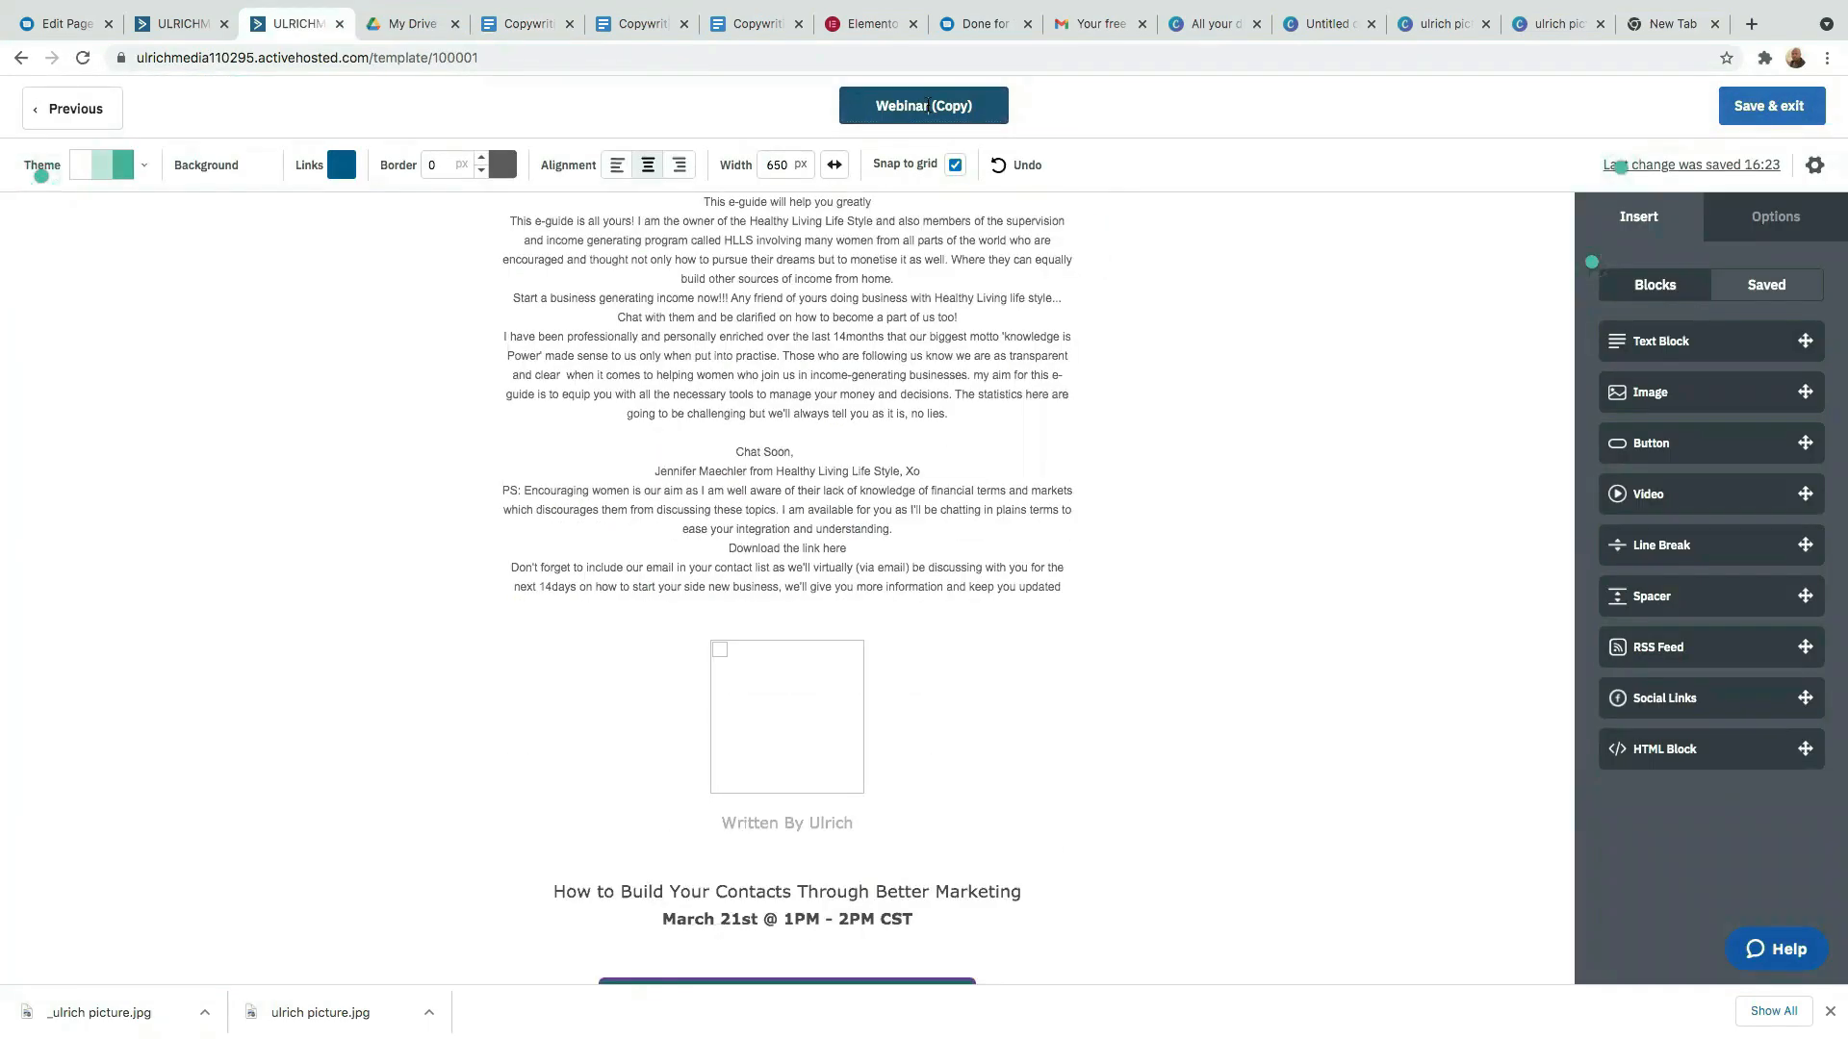
left_click(927, 106)
key("BackSpace")
key("BackSpace")
key("BackSpace")
key("BackSpace")
key("BackSpace")
key("BackSpace")
key("BackSpace")
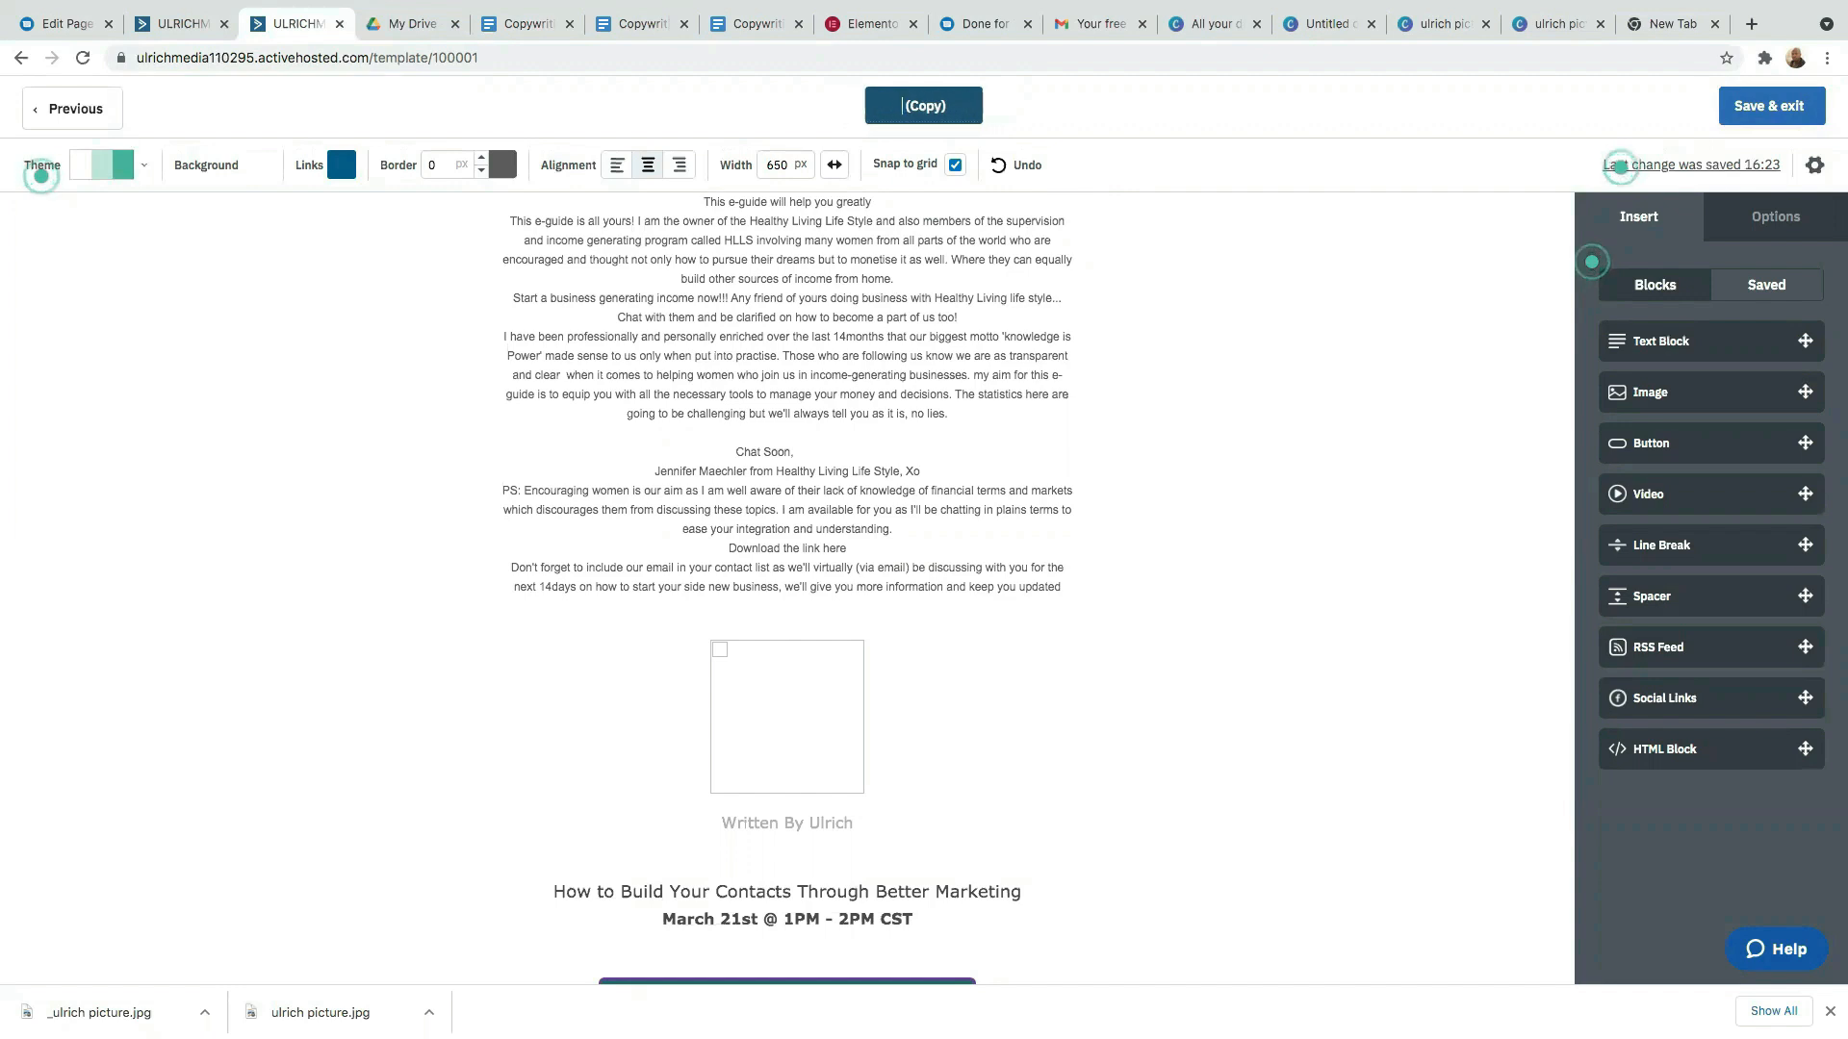
type("Welcome")
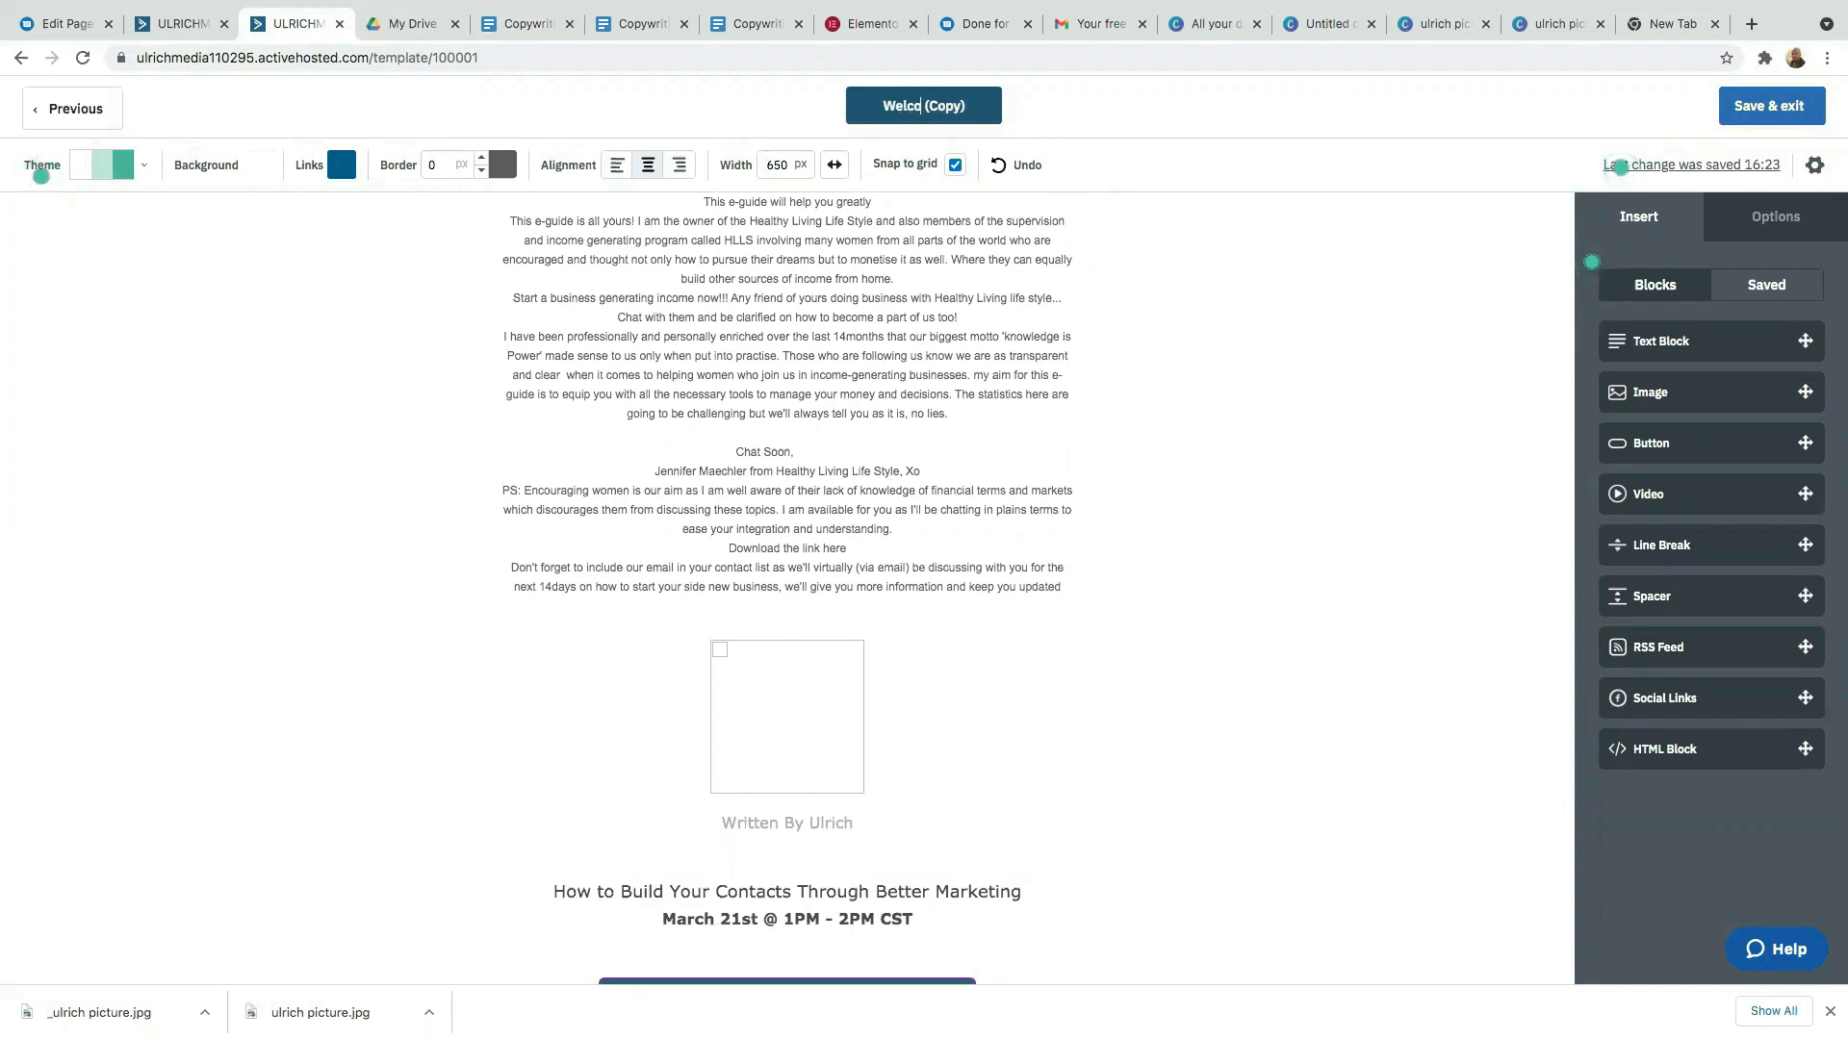
left_click(1768, 106)
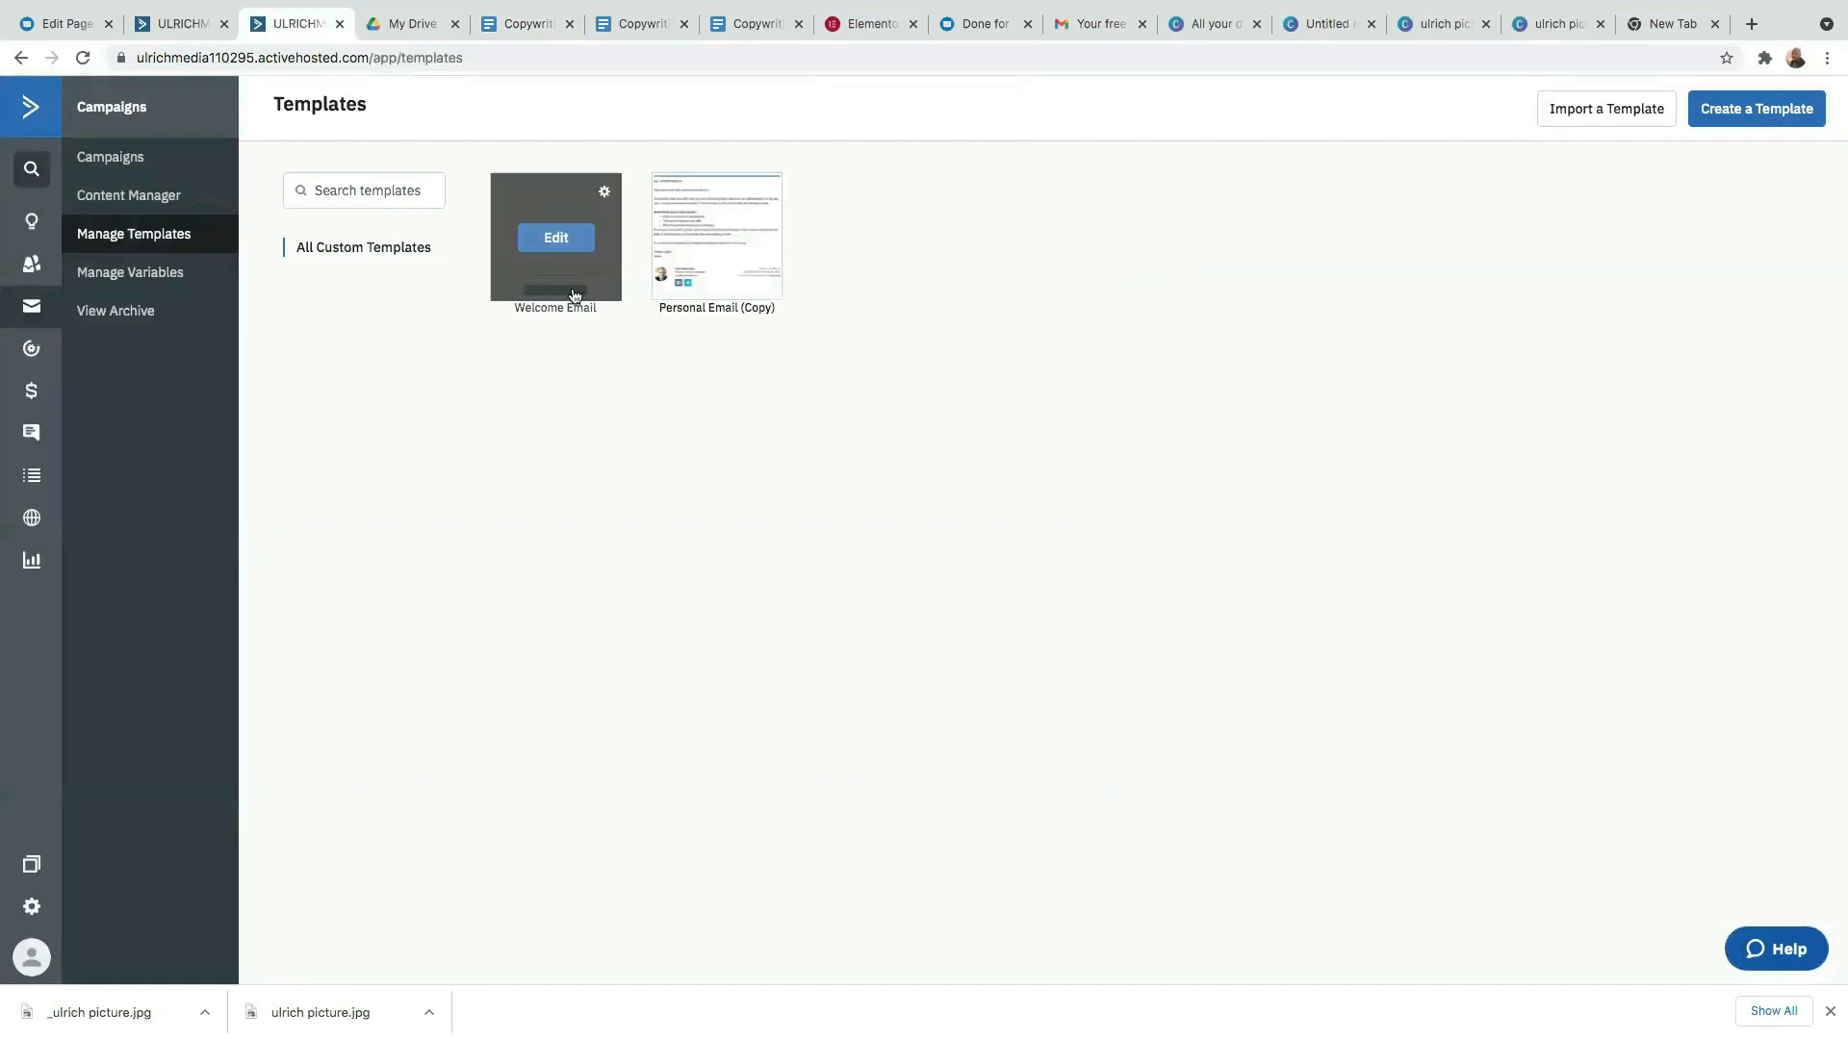
Return to the automation, save "My Lead Magnet content" as the email to send, and open that email for editing.
key("ctrl+shift+Tab")
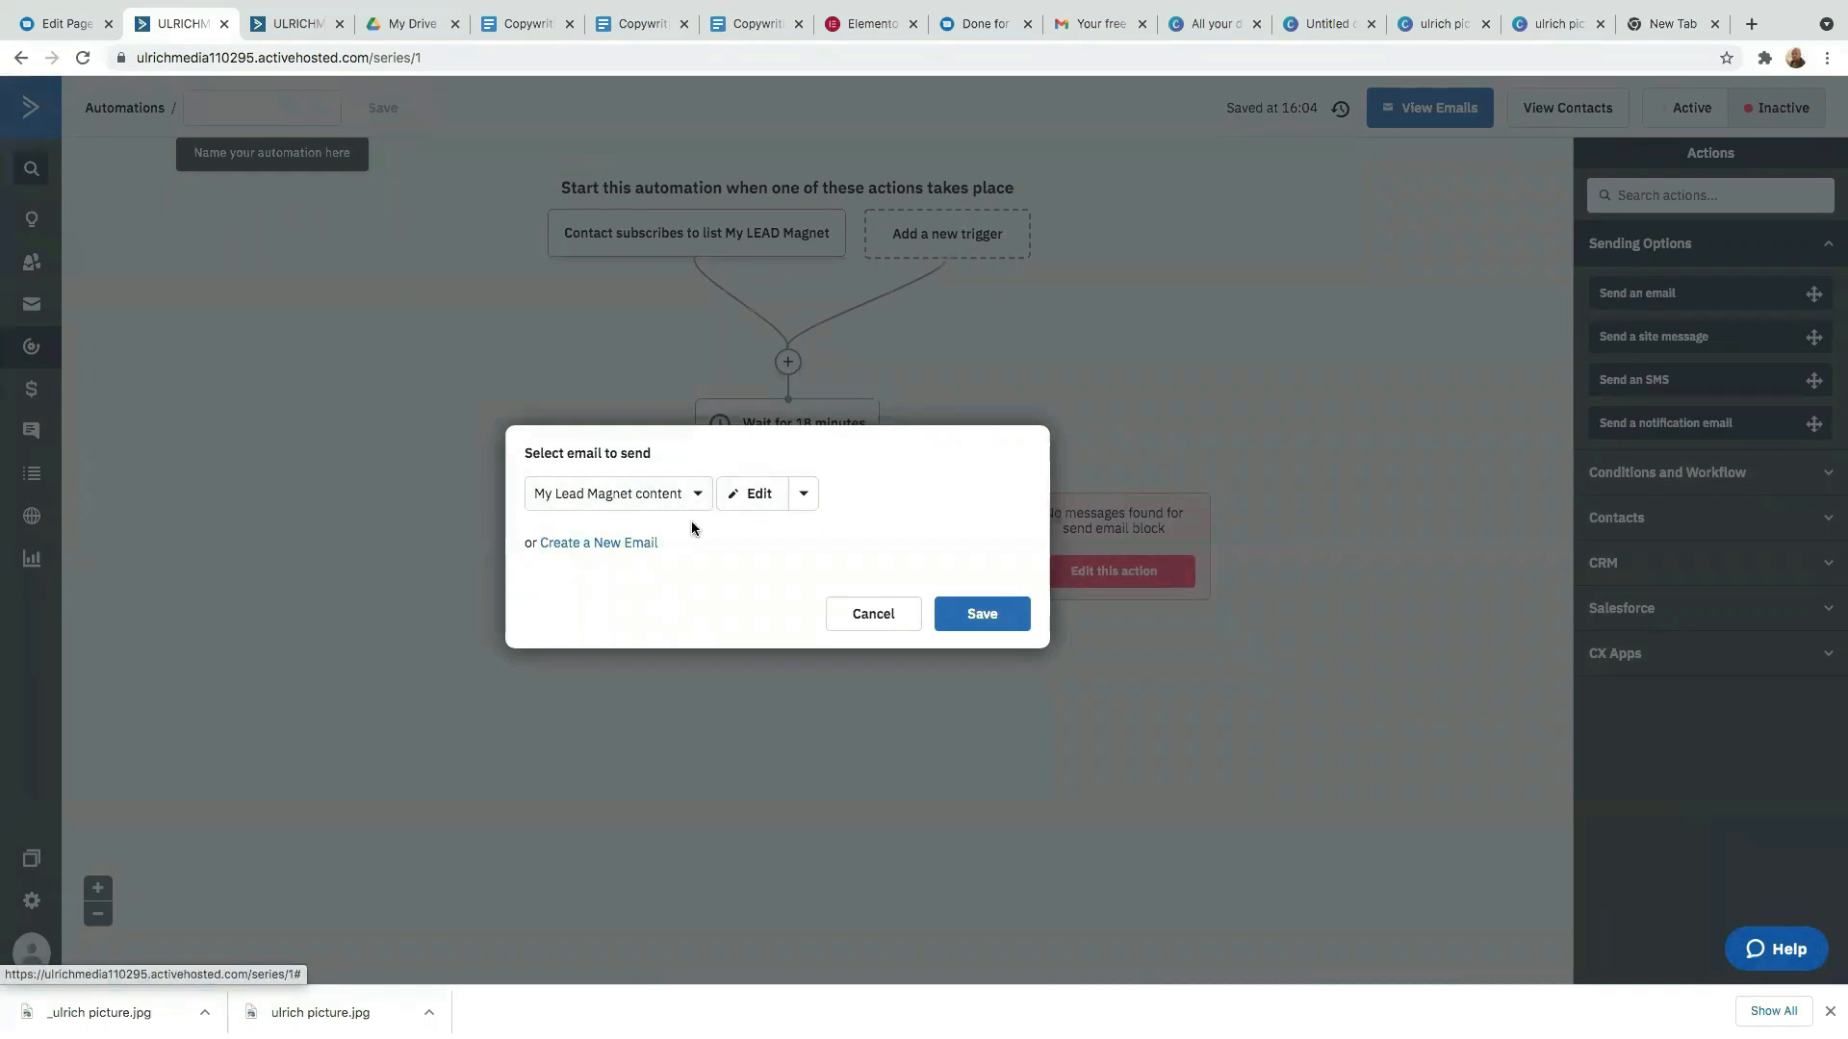
left_click(984, 620)
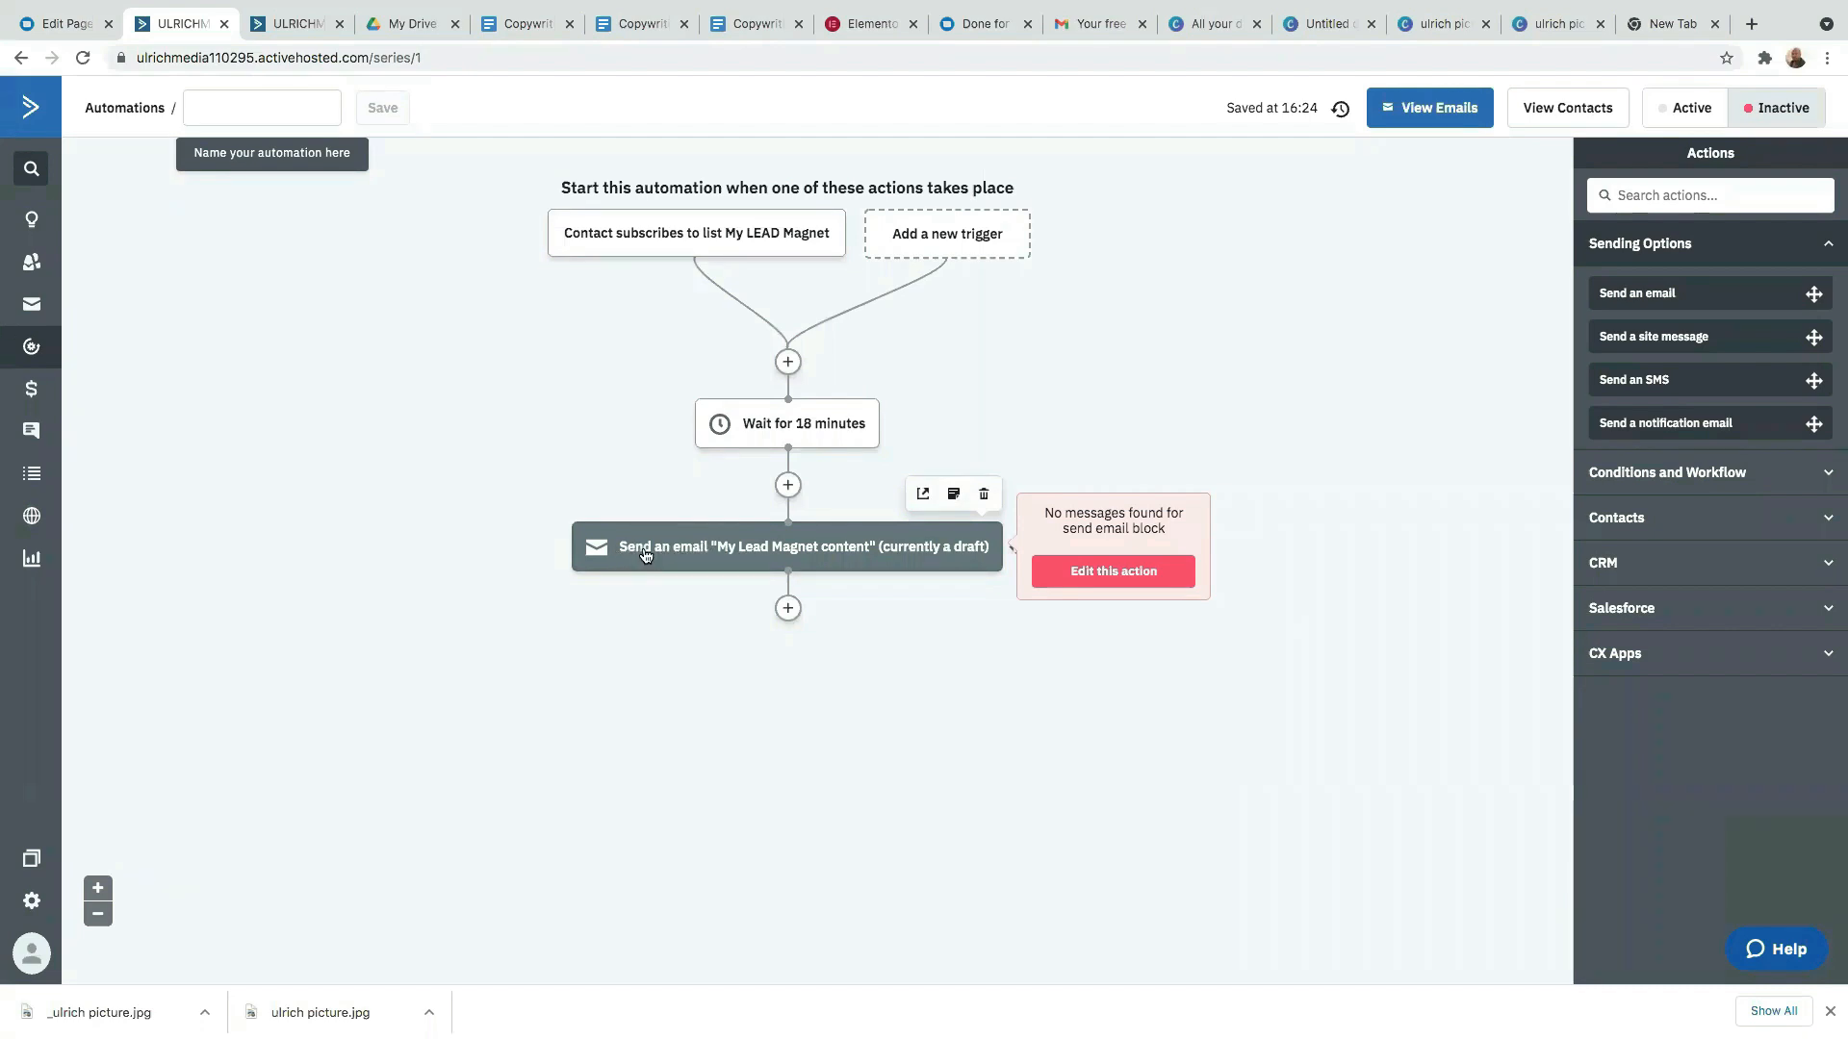
left_click(642, 555)
left_click(867, 612)
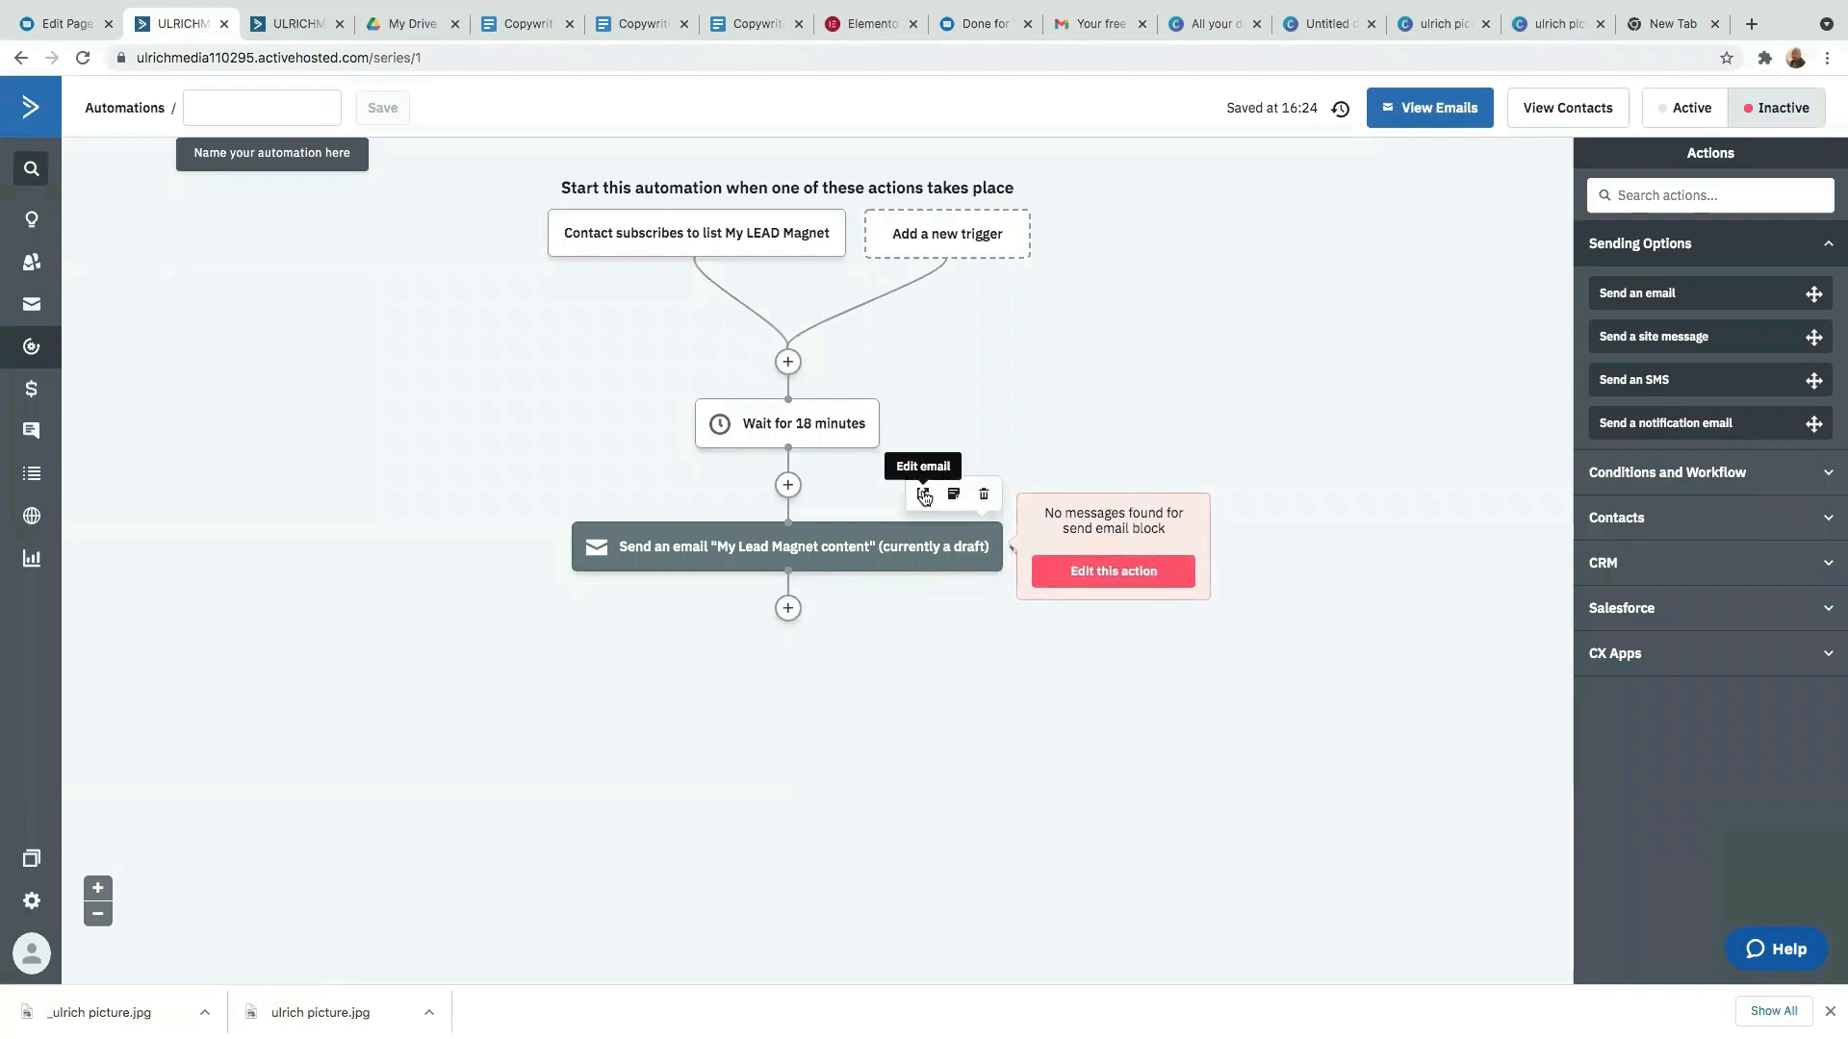
left_click(923, 495)
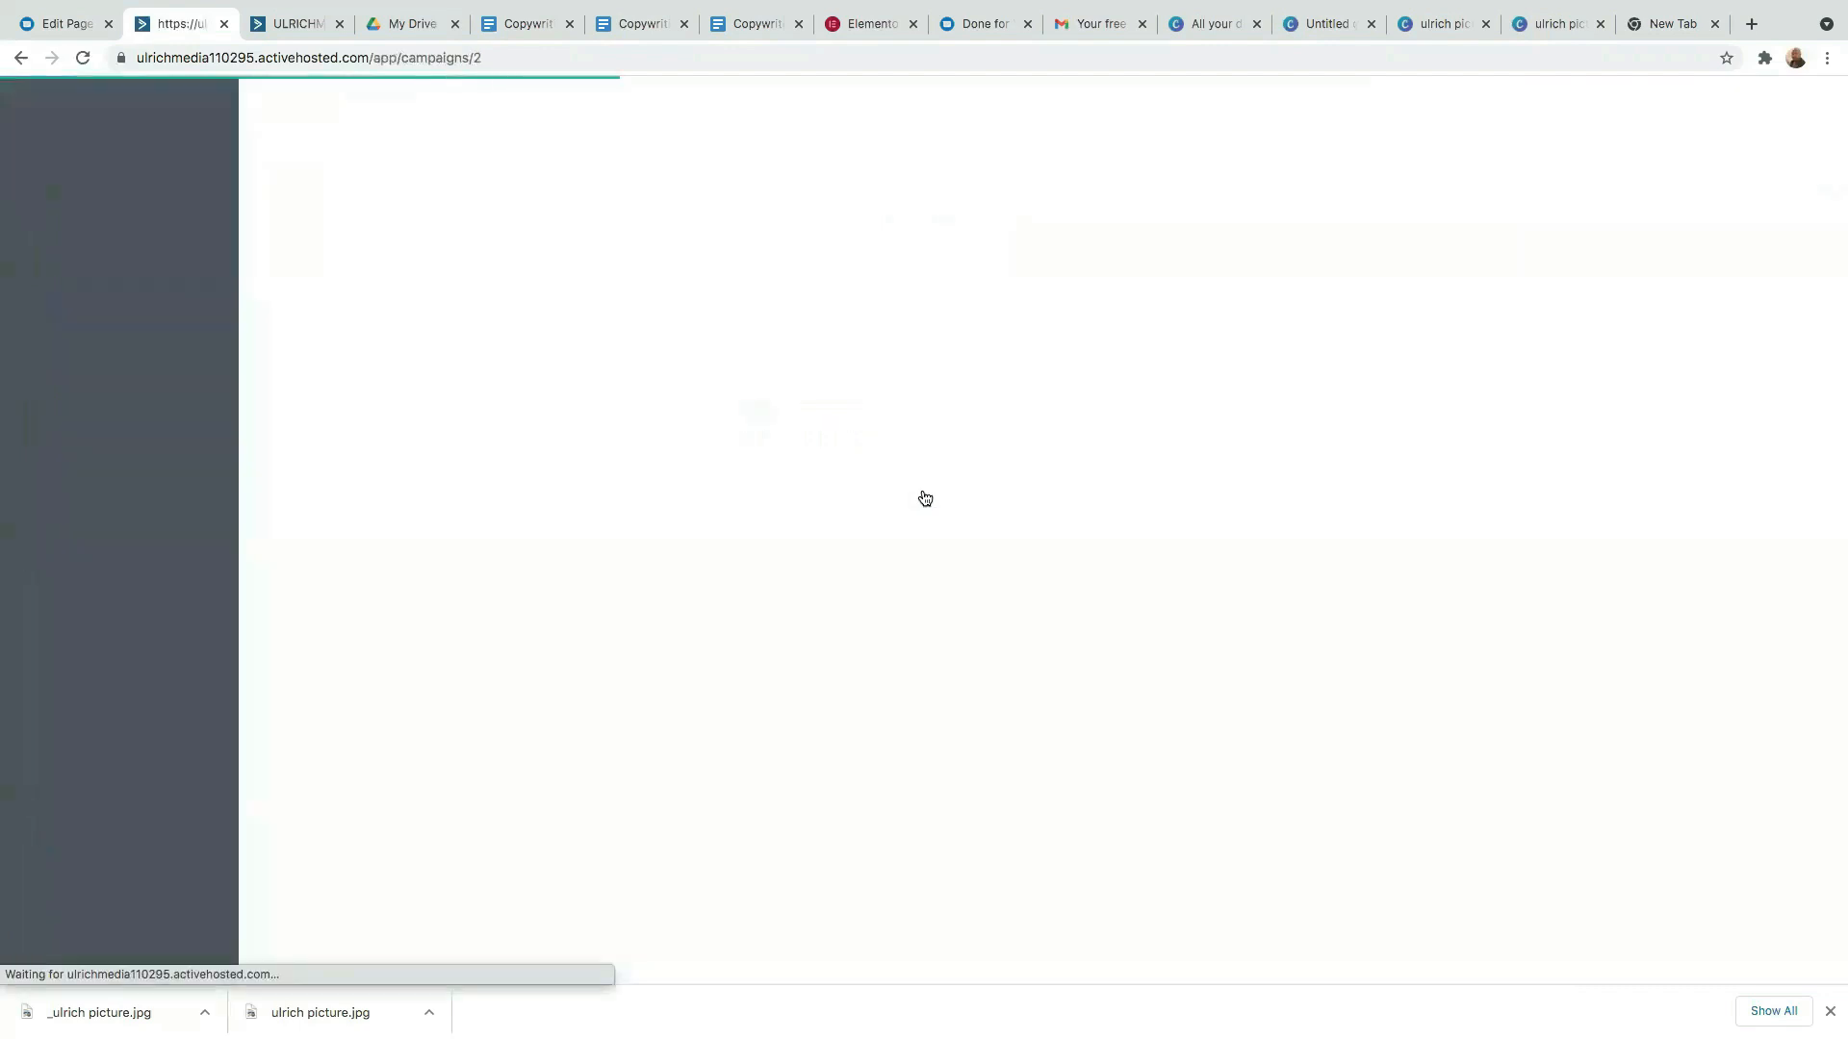
Choose the custom Welcome Email template as the design for the campaign email.
scroll(222, 248, "down", 1)
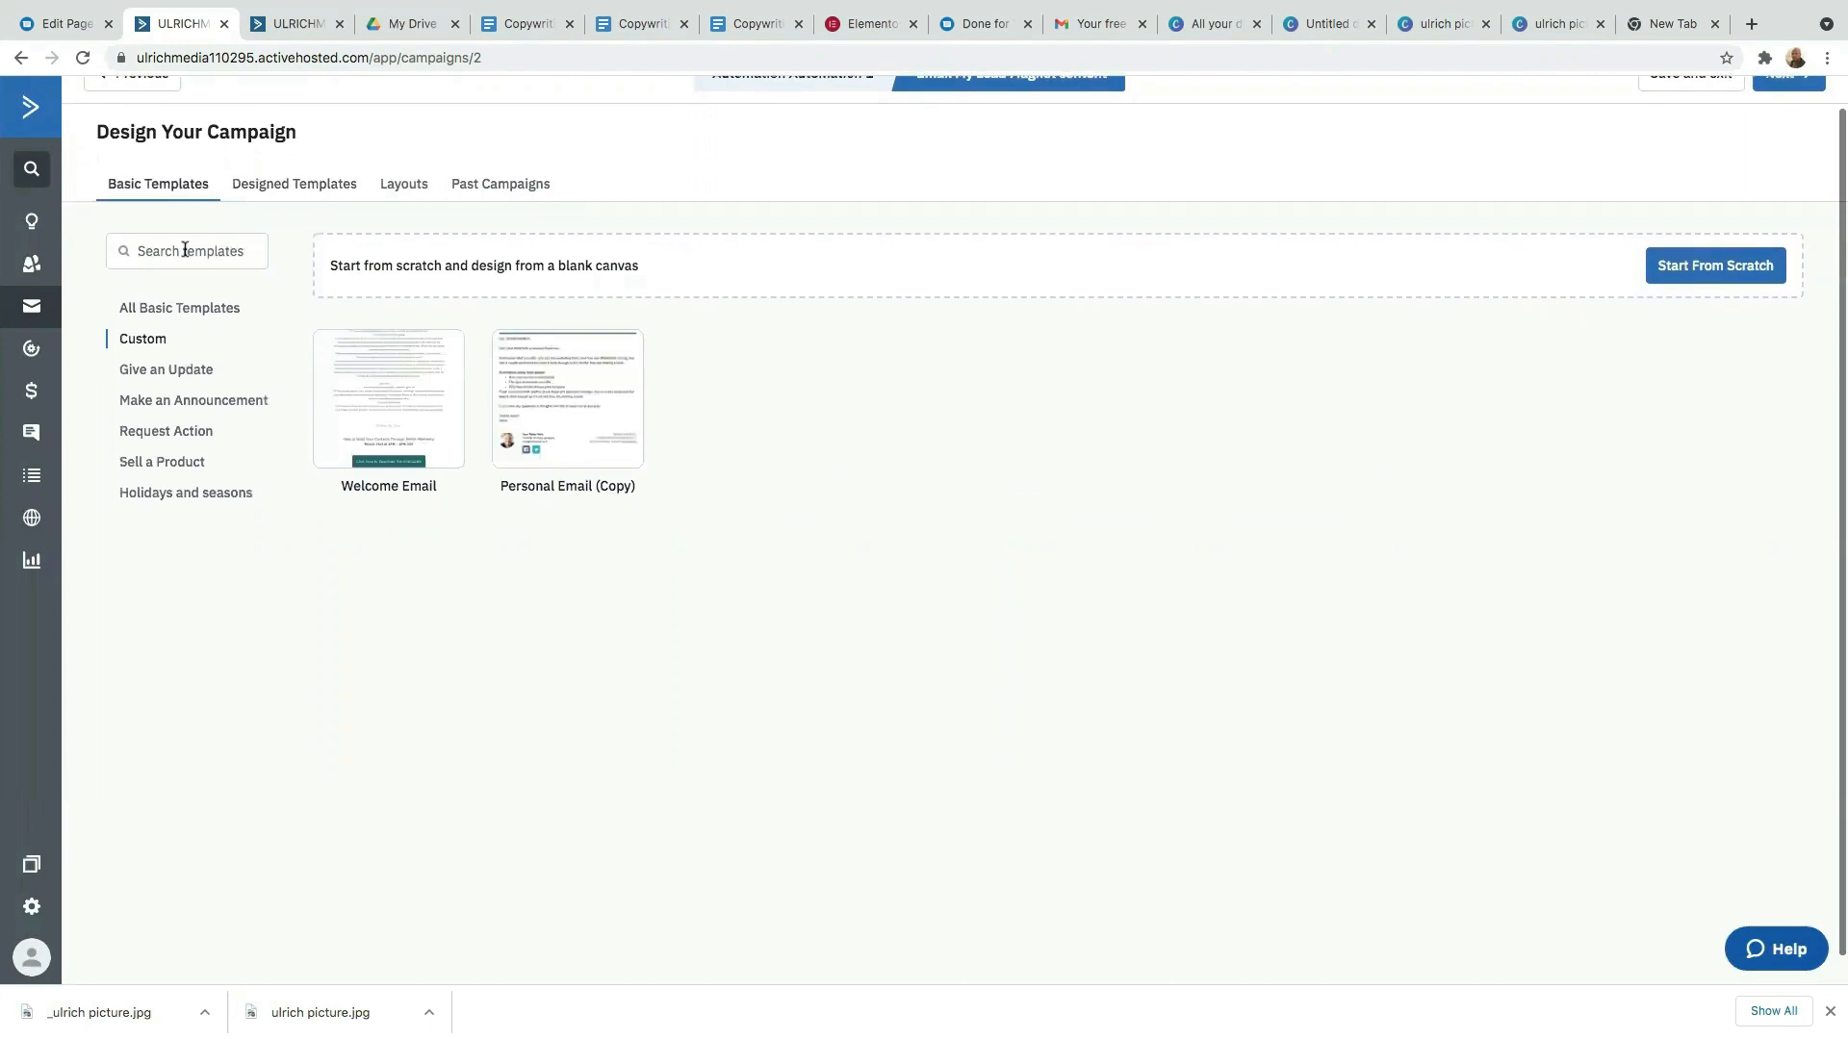
left_click(158, 189)
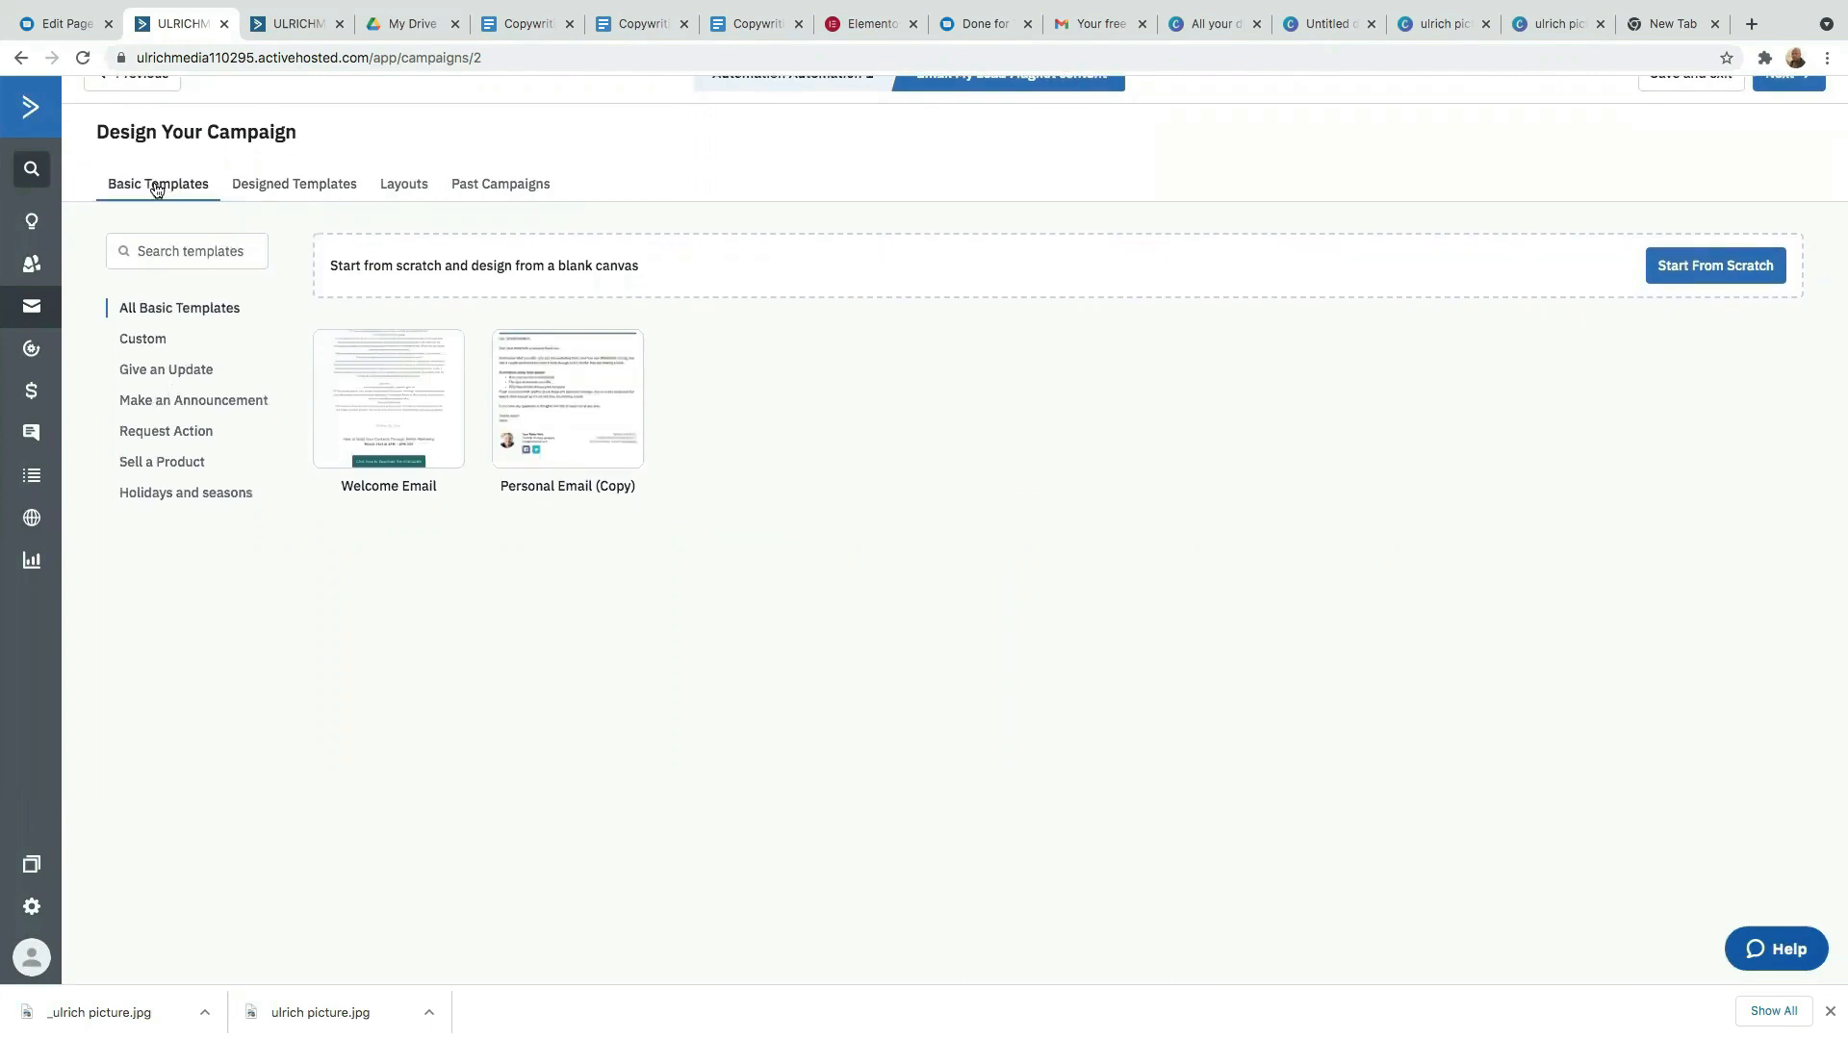
left_click(149, 339)
mouse_move(327, 420)
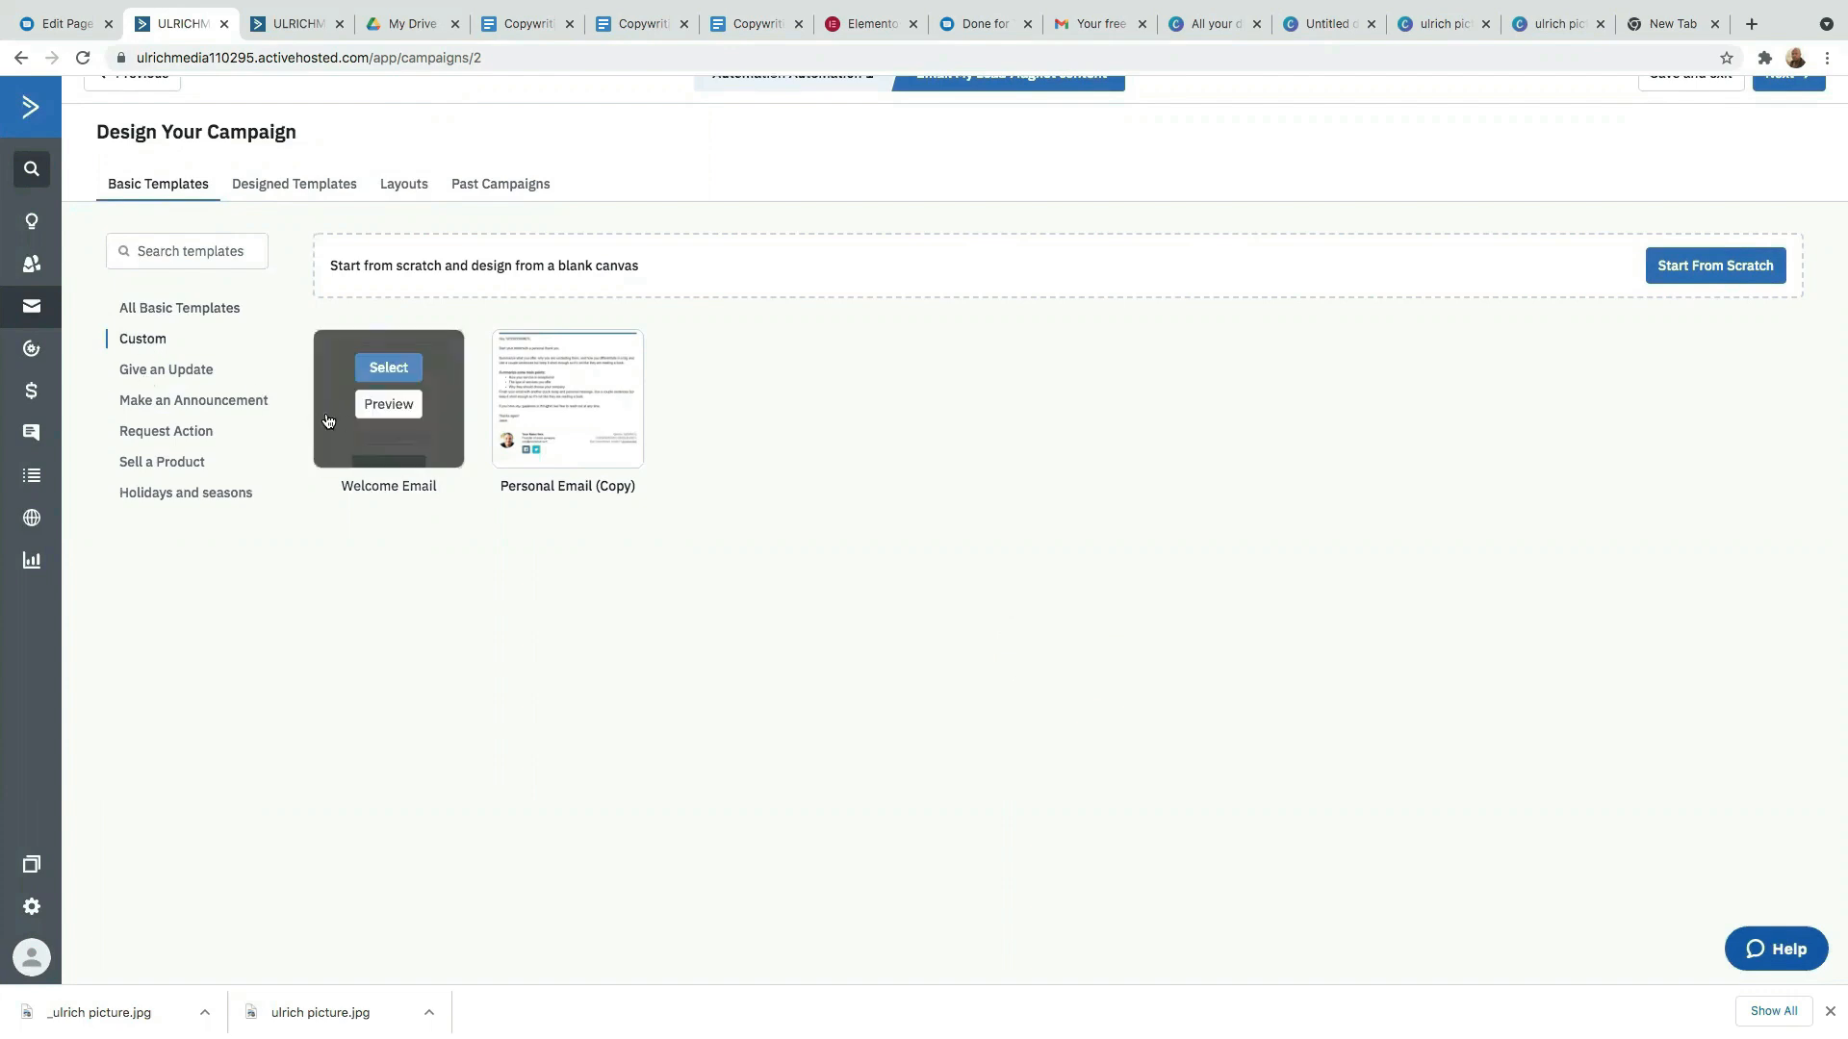
left_click(383, 369)
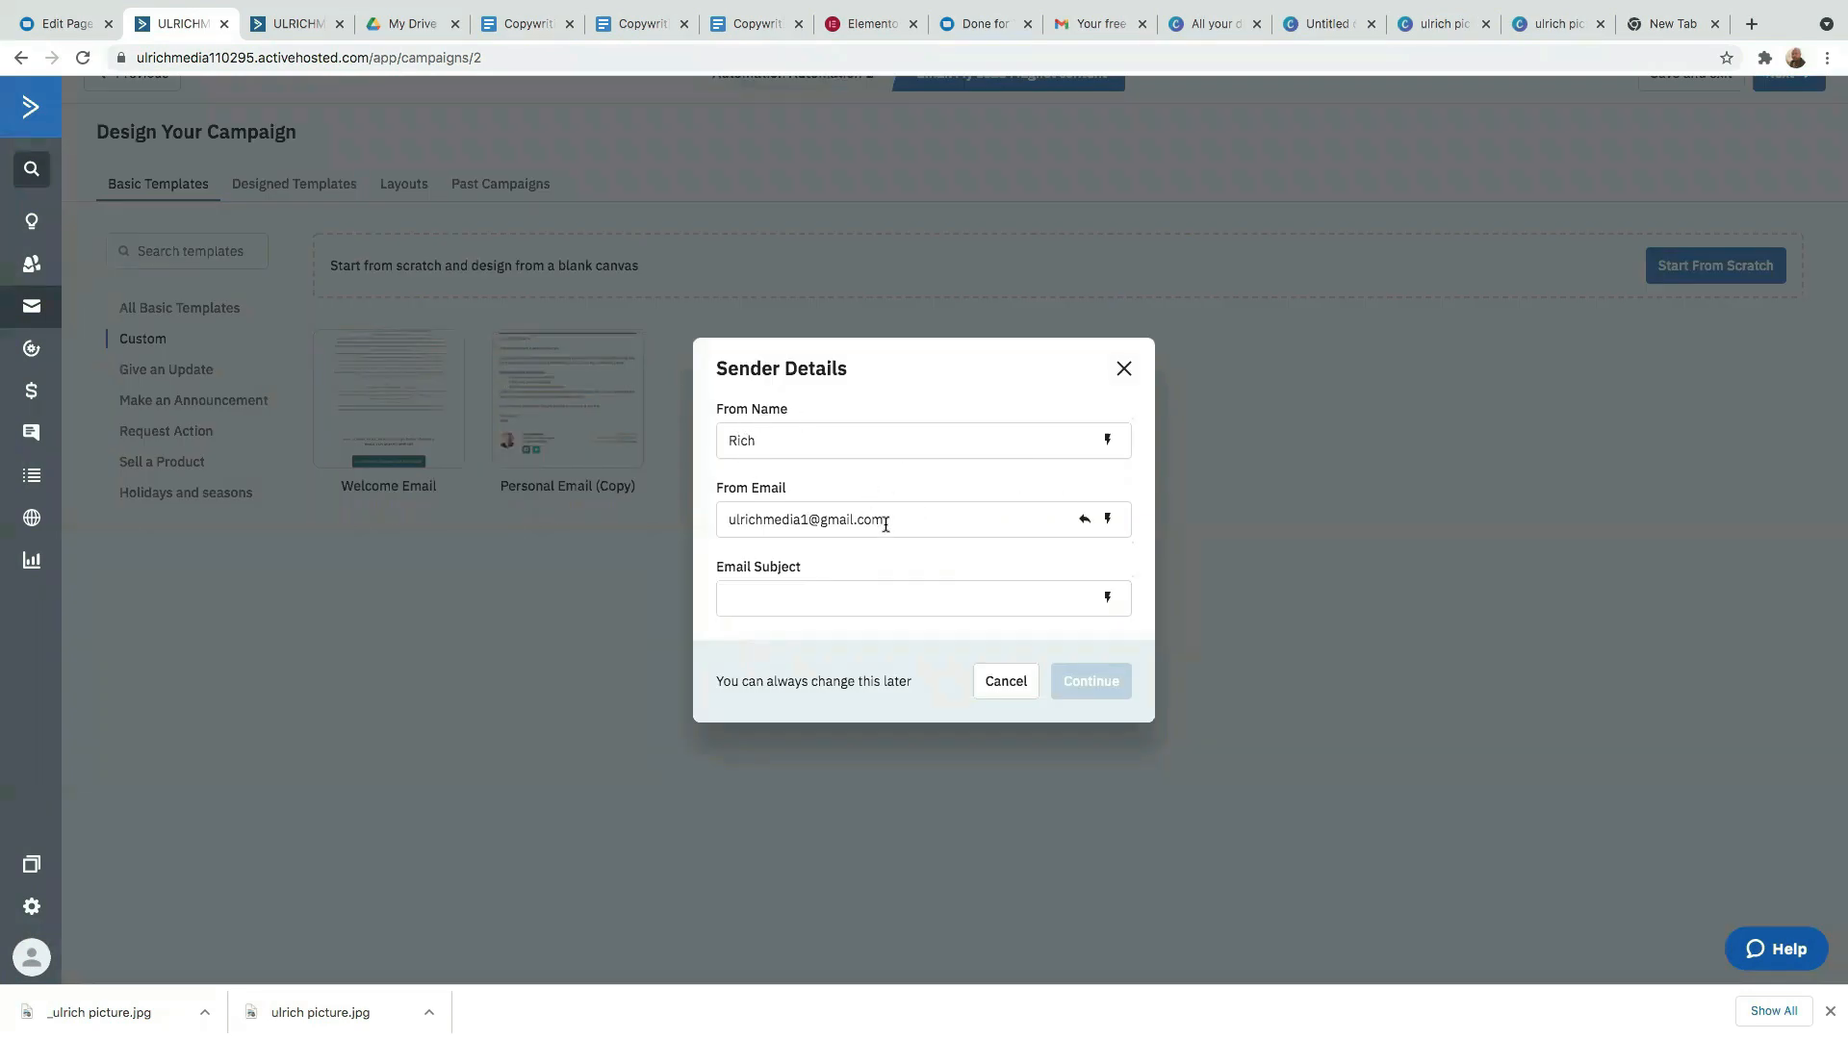
Replace the From Email in the sender details with the saved business contact address and continue to the designer.
left_click(914, 523)
key("ctrl+a")
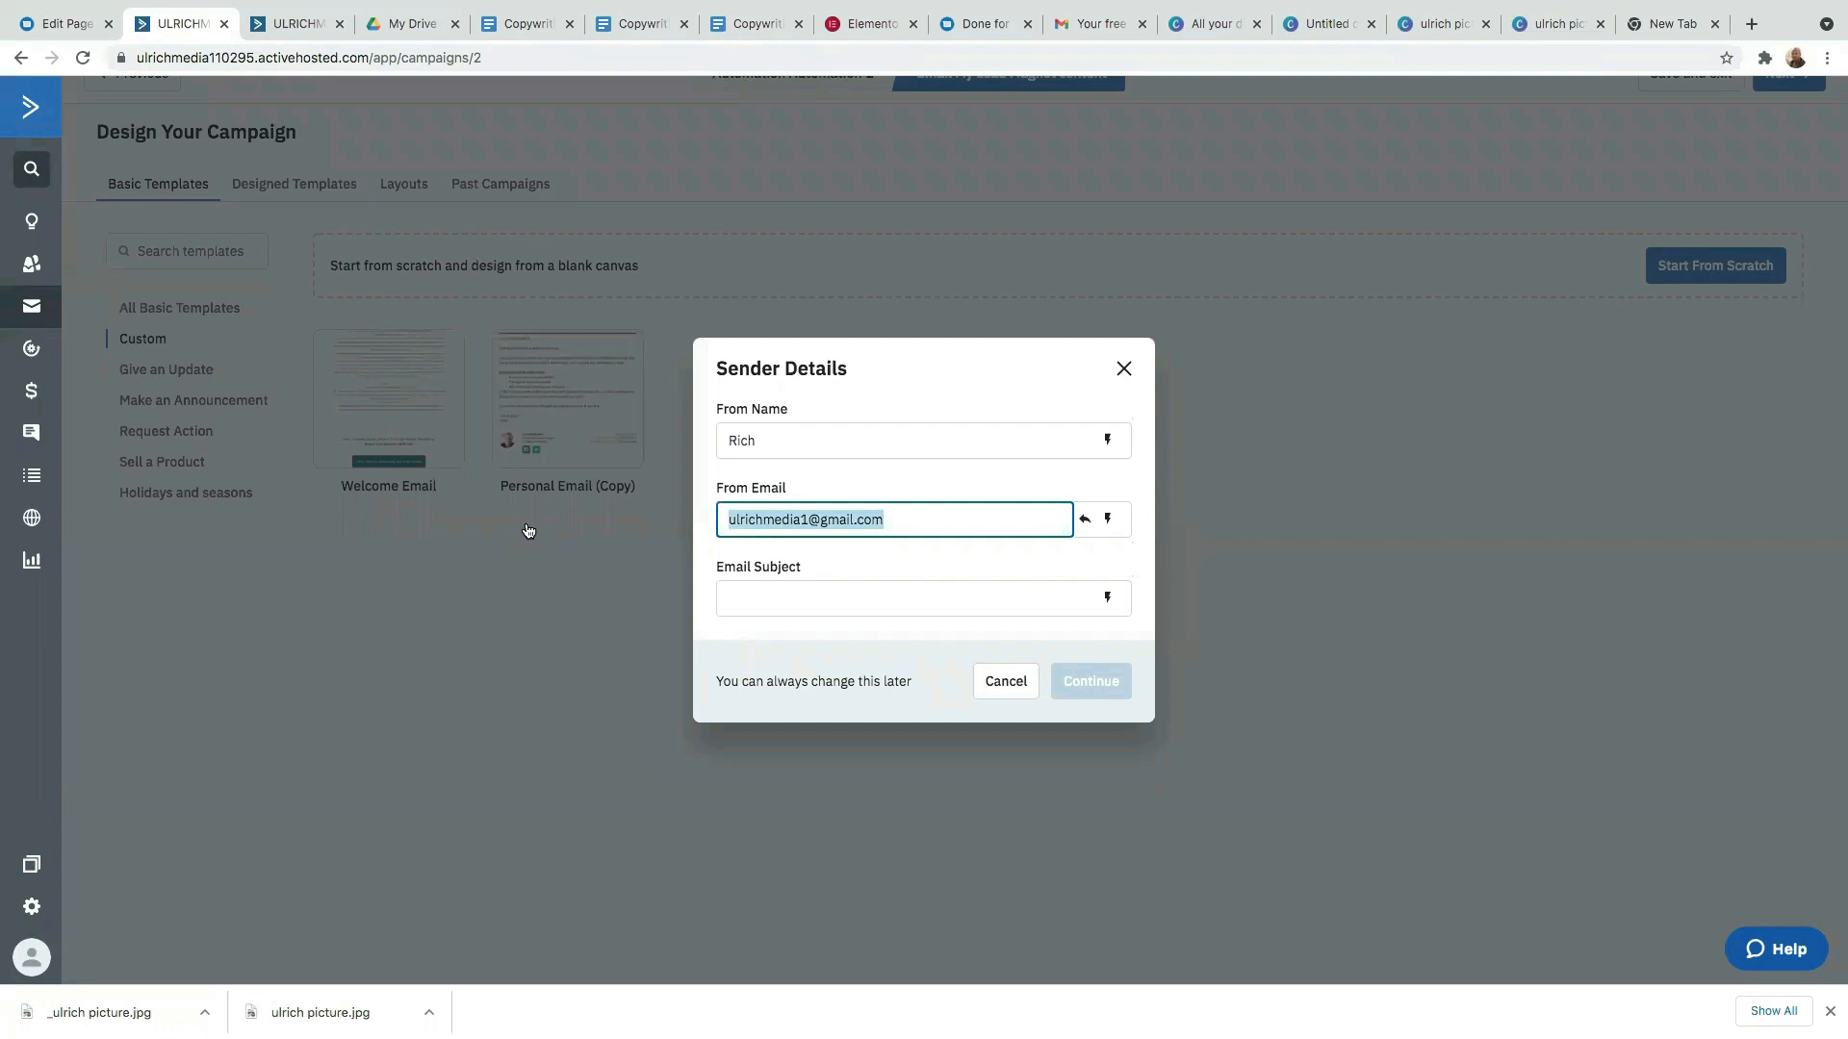
type("c")
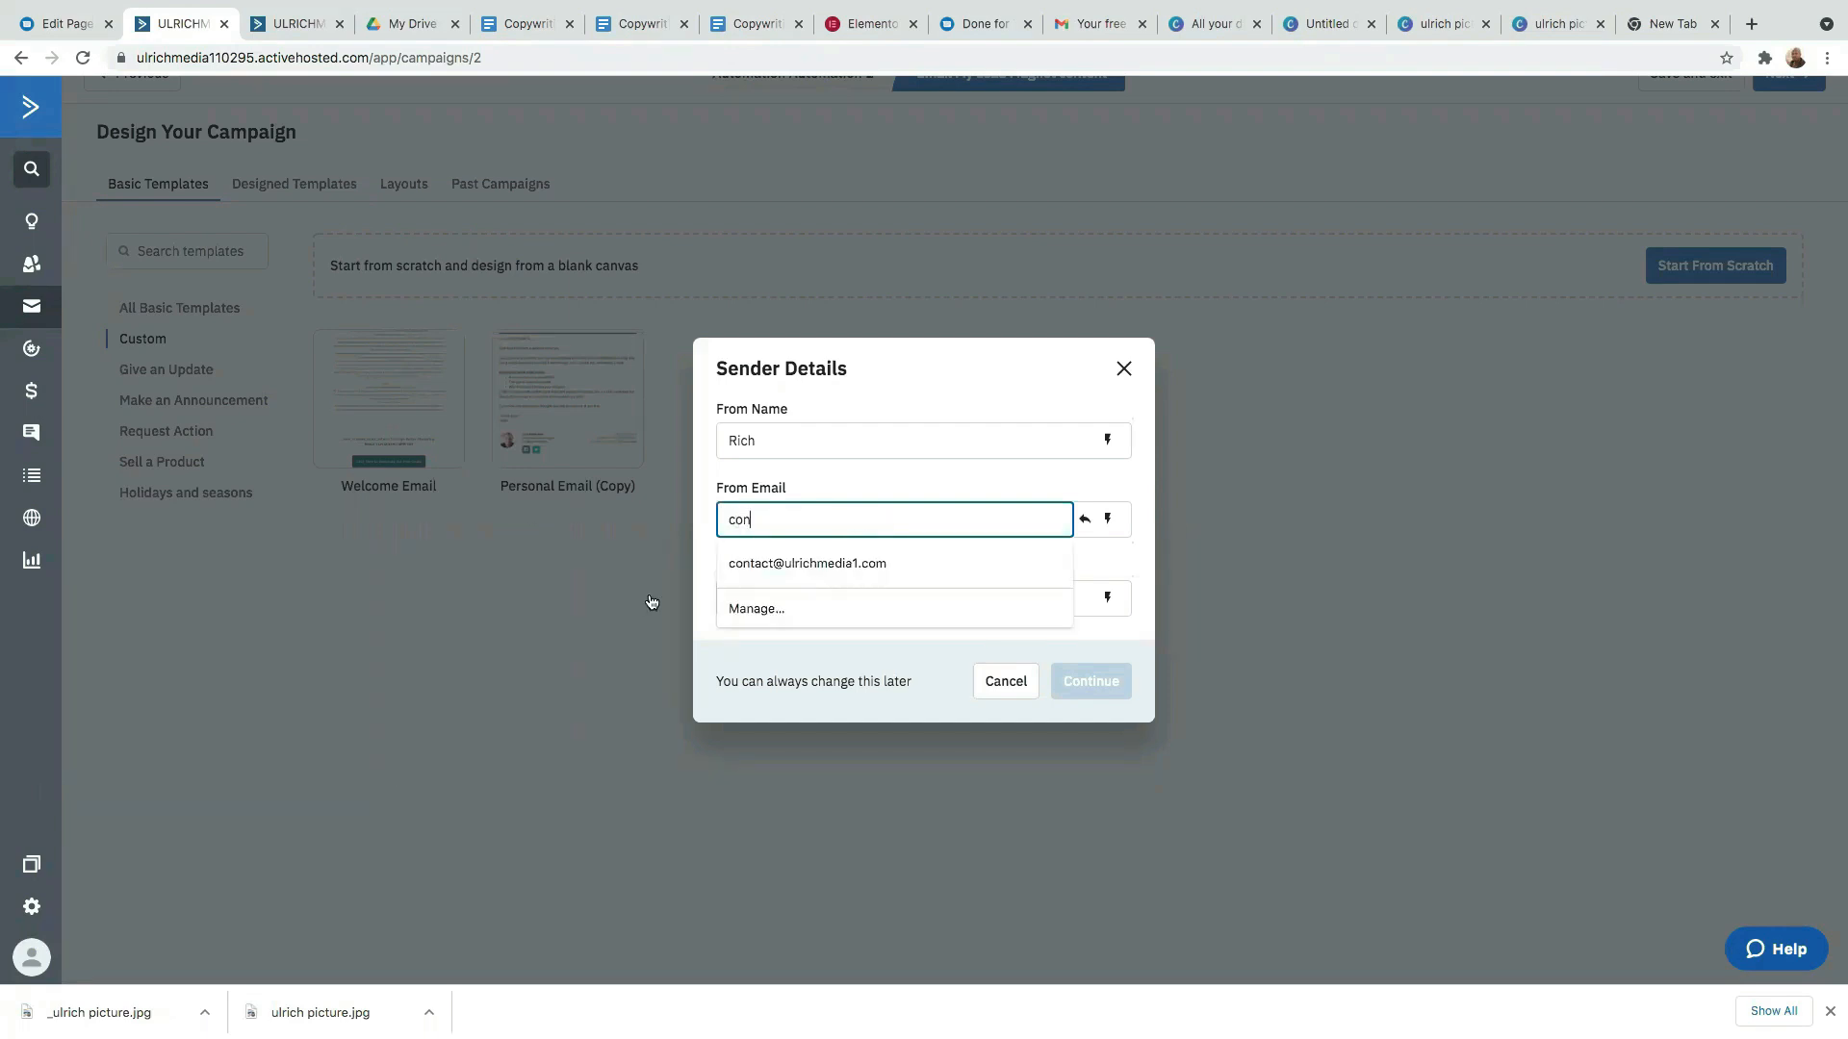
type("on")
left_click(828, 563)
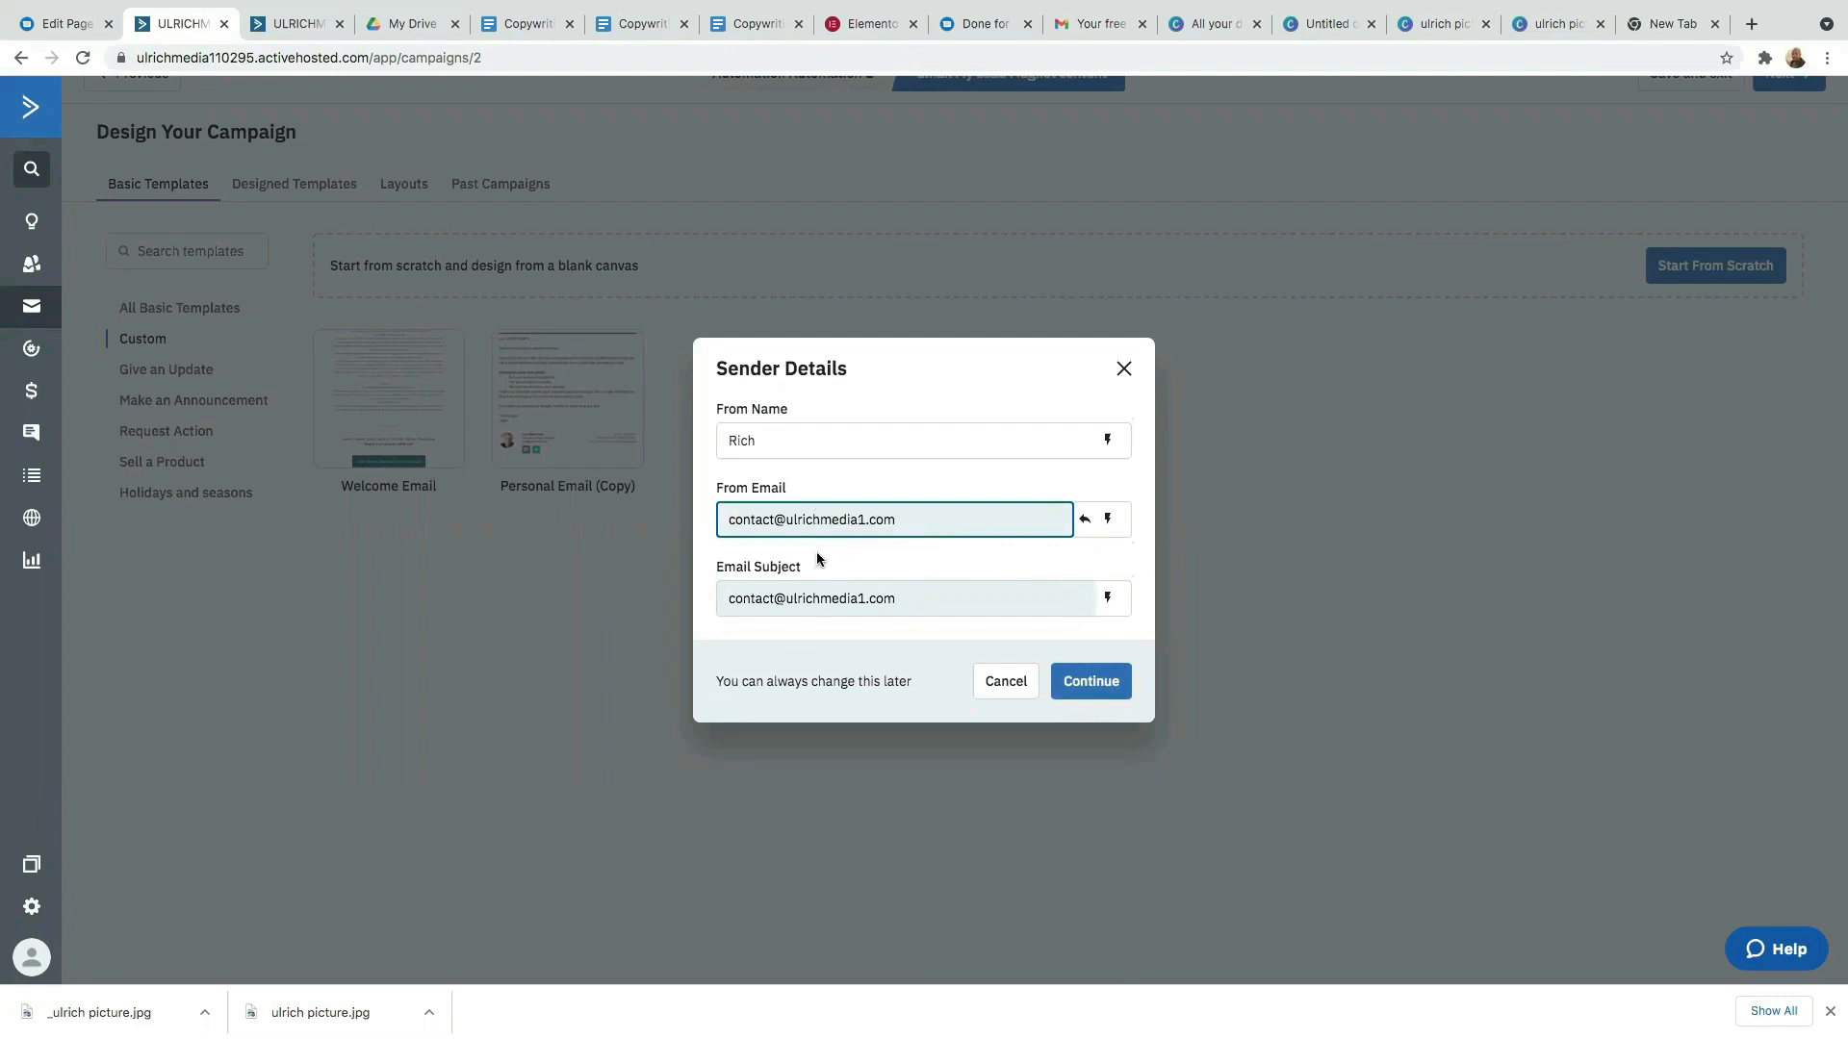
left_click(1099, 690)
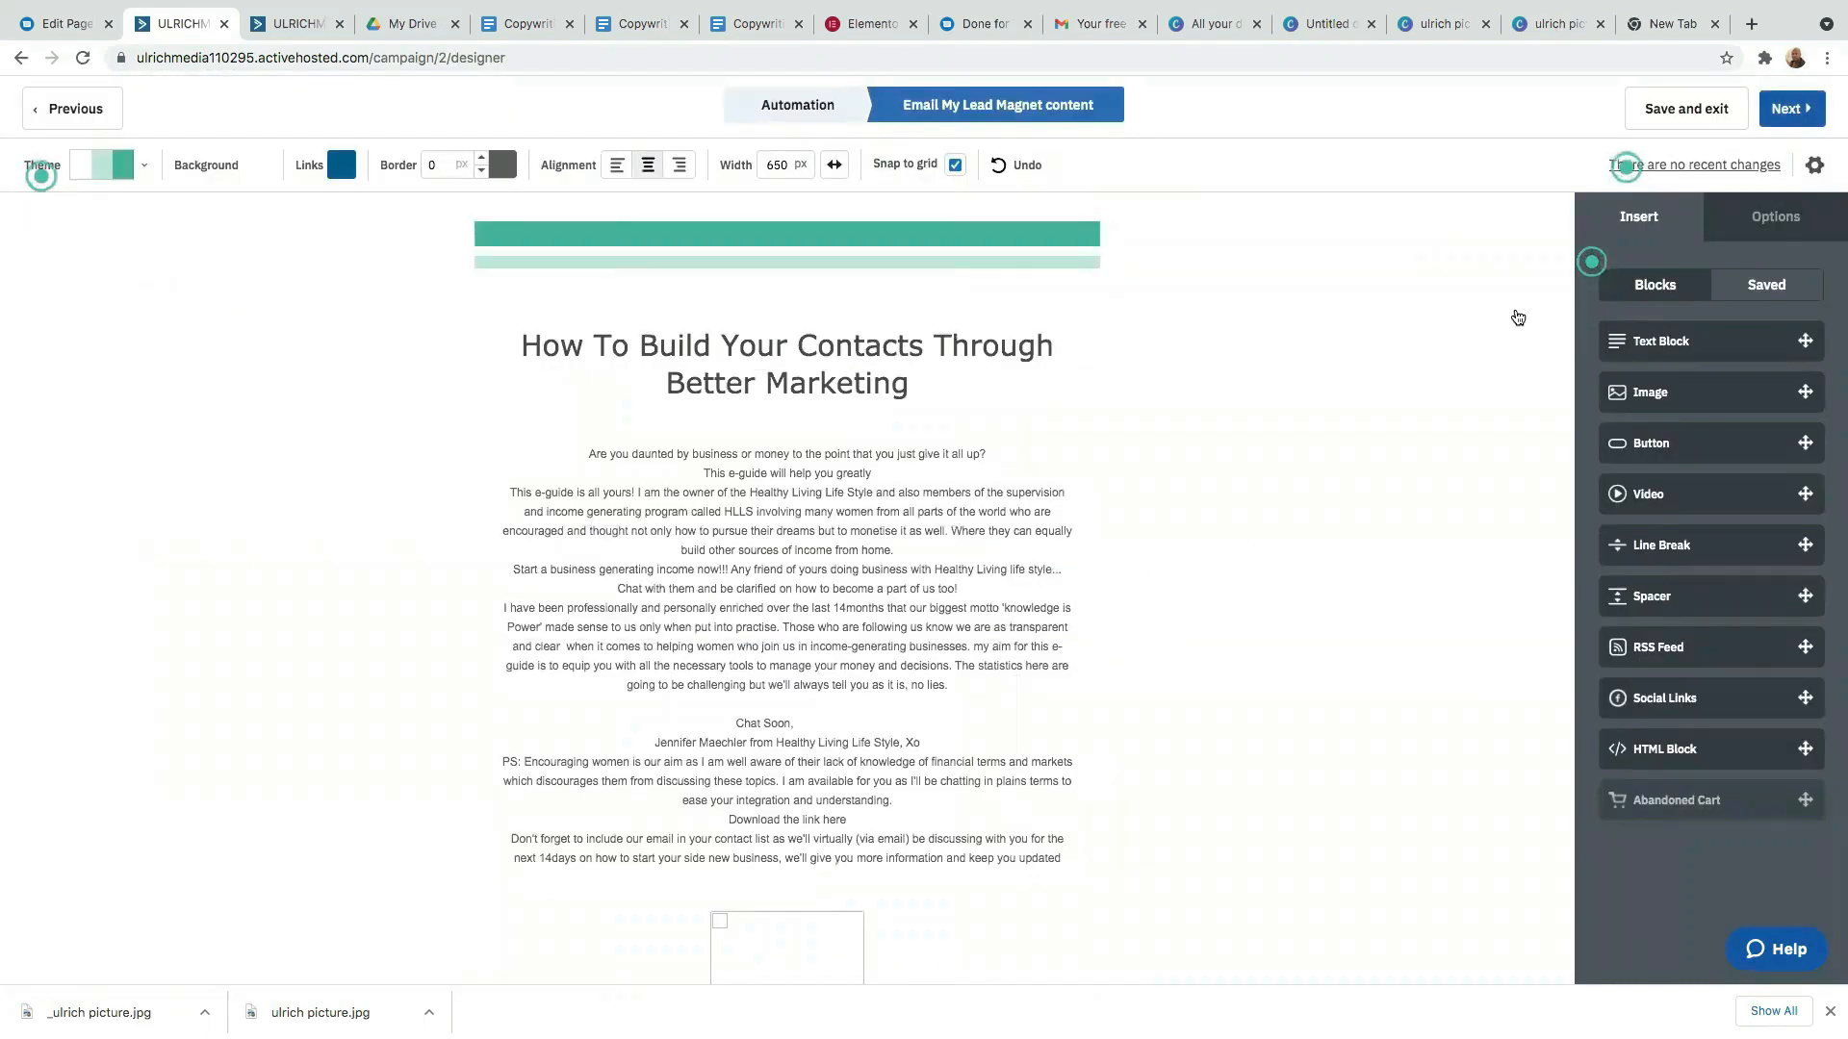
Send the domain verification email from the campaign summary and verify the domain through the ActiveCampaign message in Gmail.
scroll(1027, 673, "down", 8)
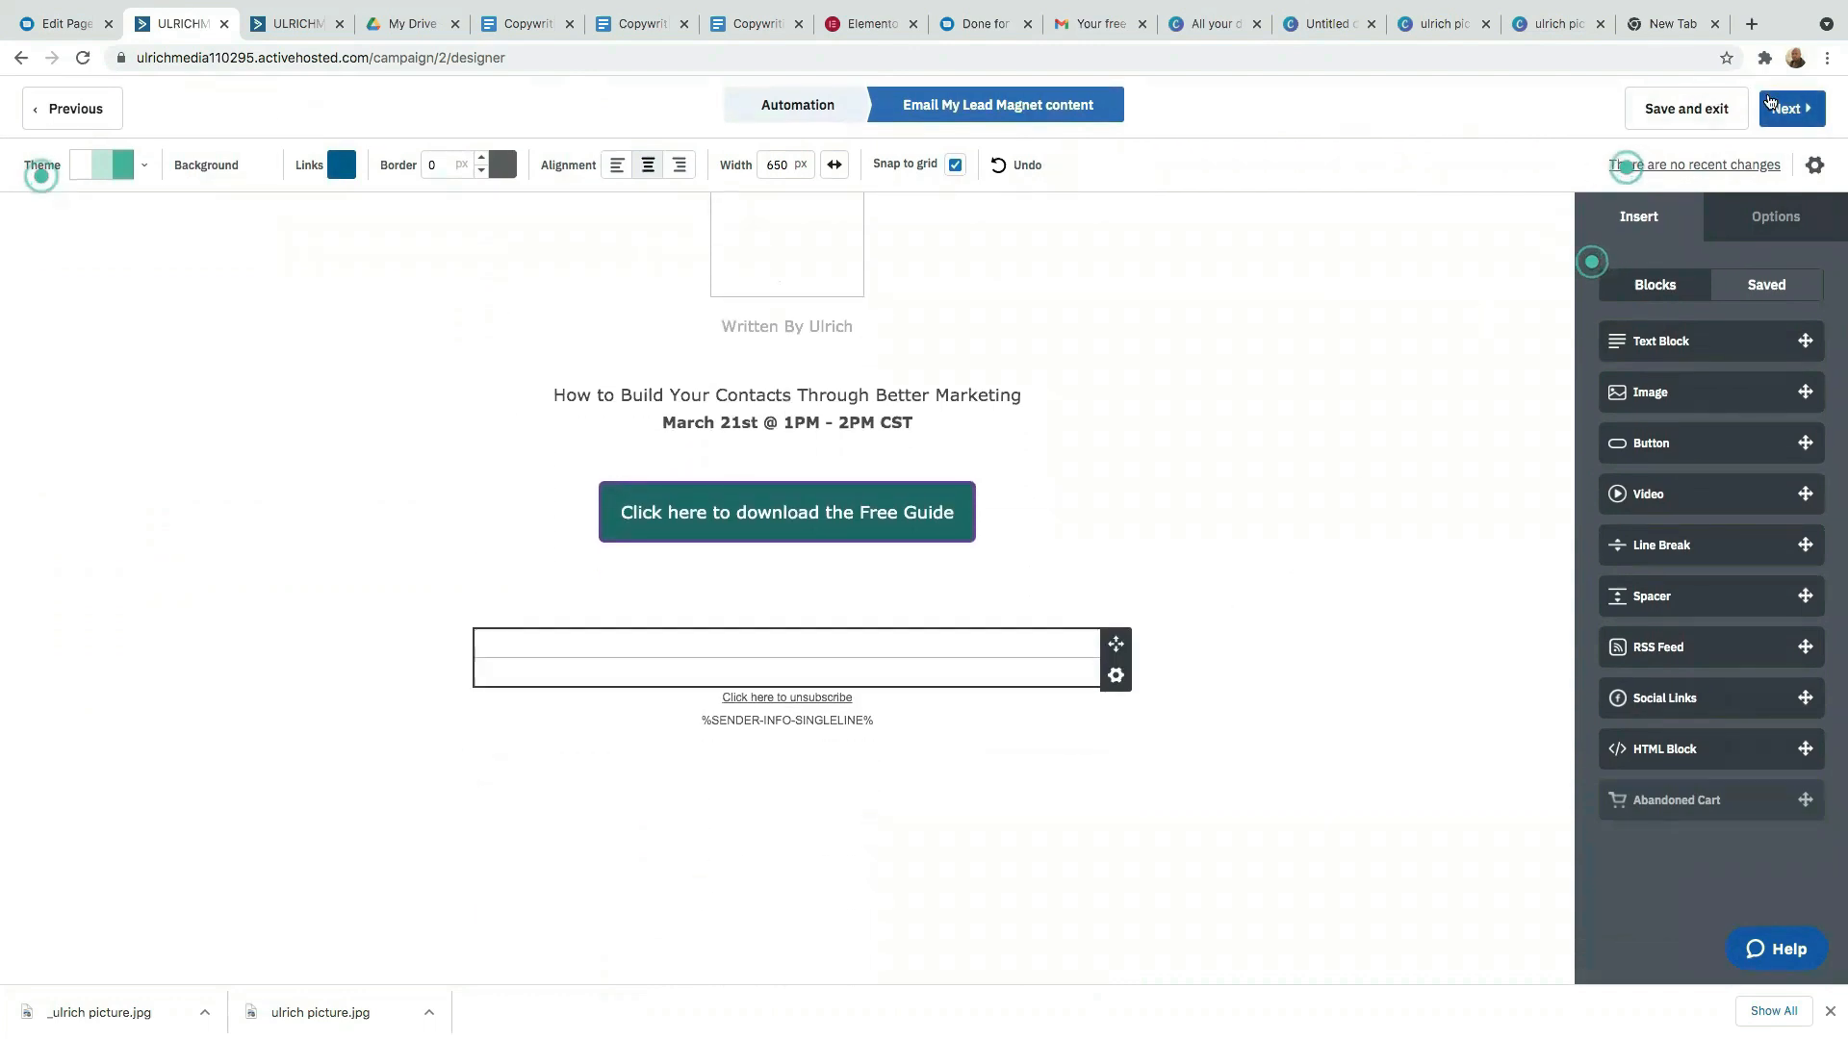
left_click(1770, 106)
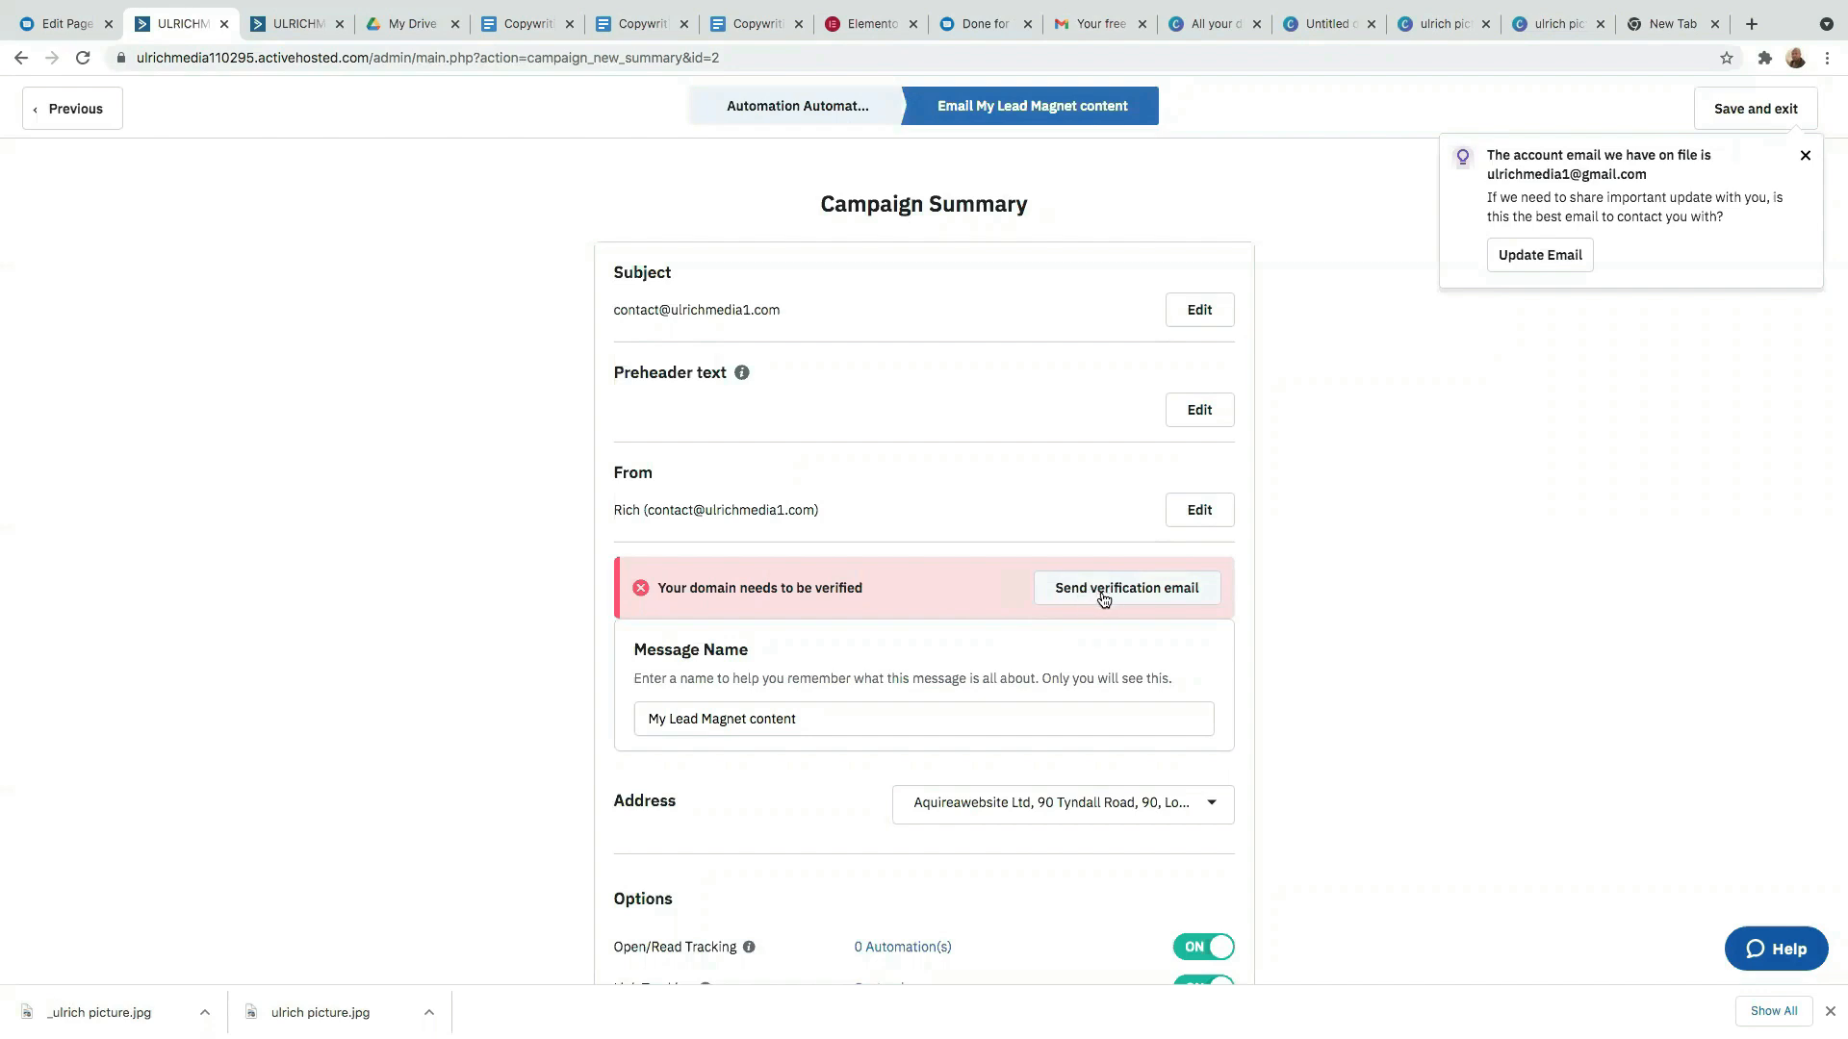
left_click(1107, 605)
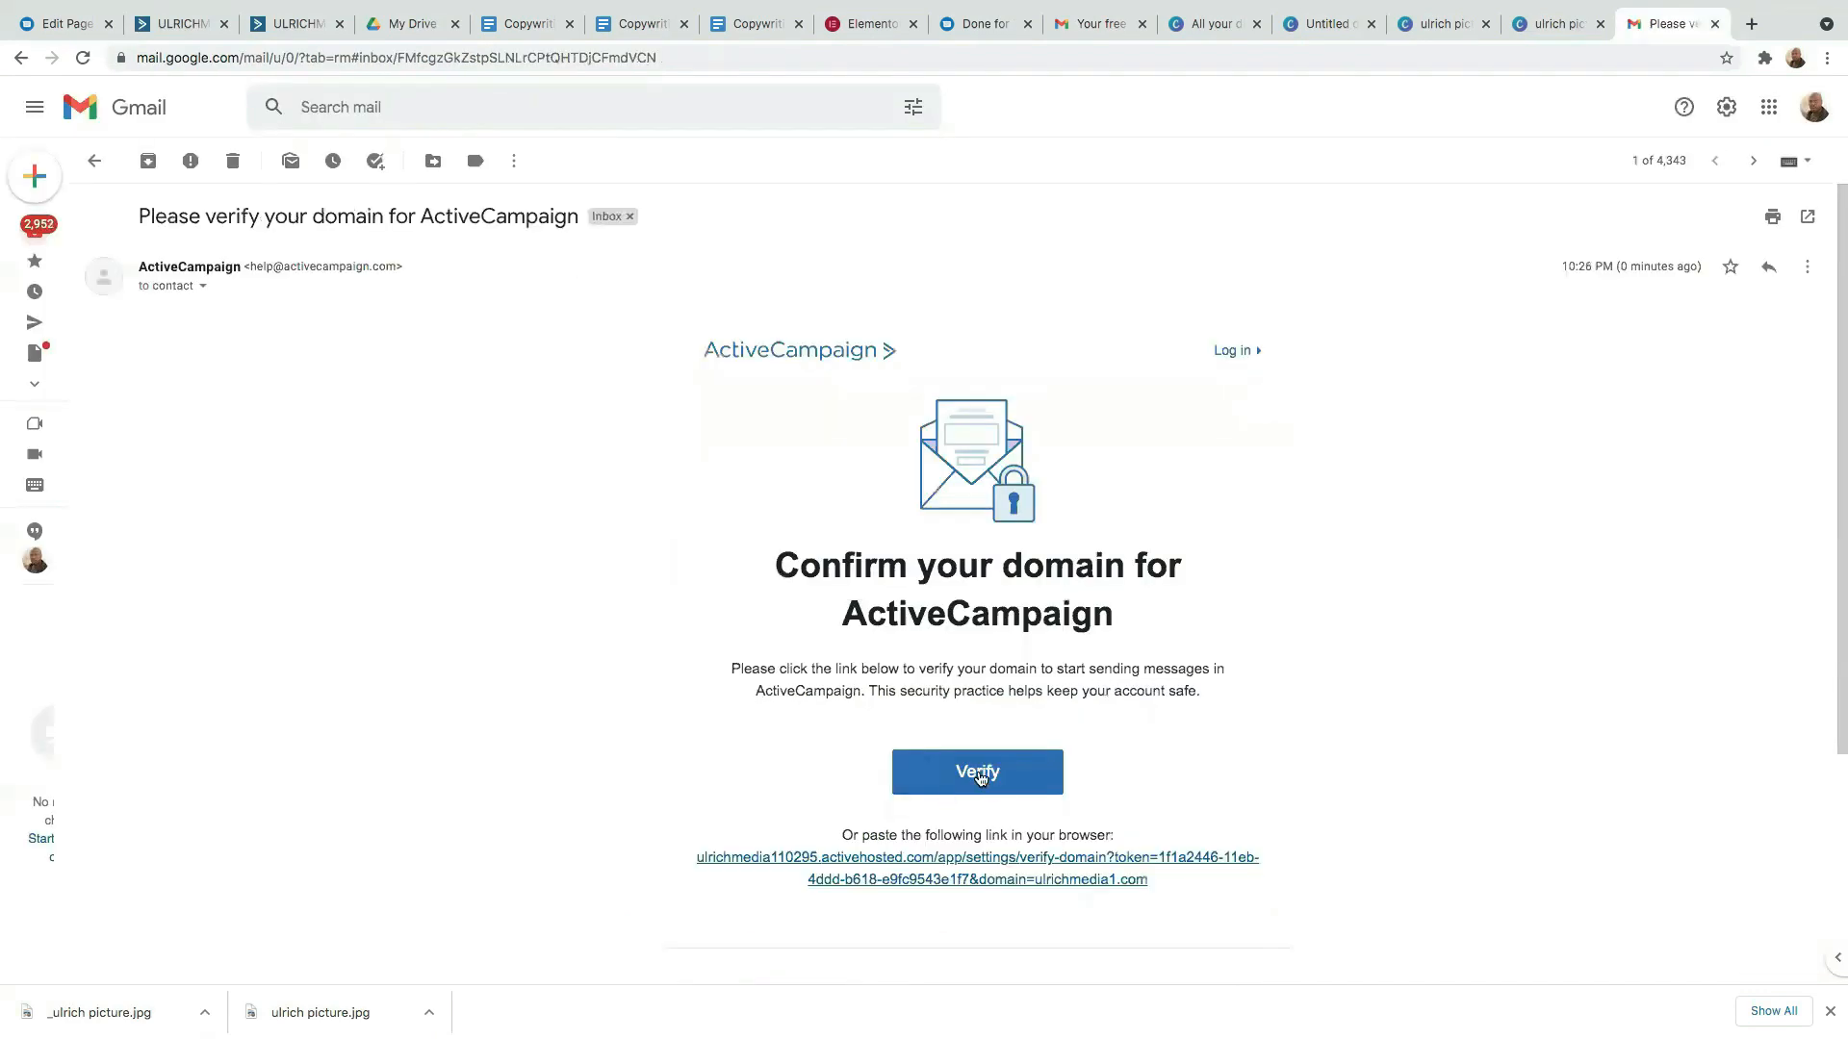
left_click(978, 773)
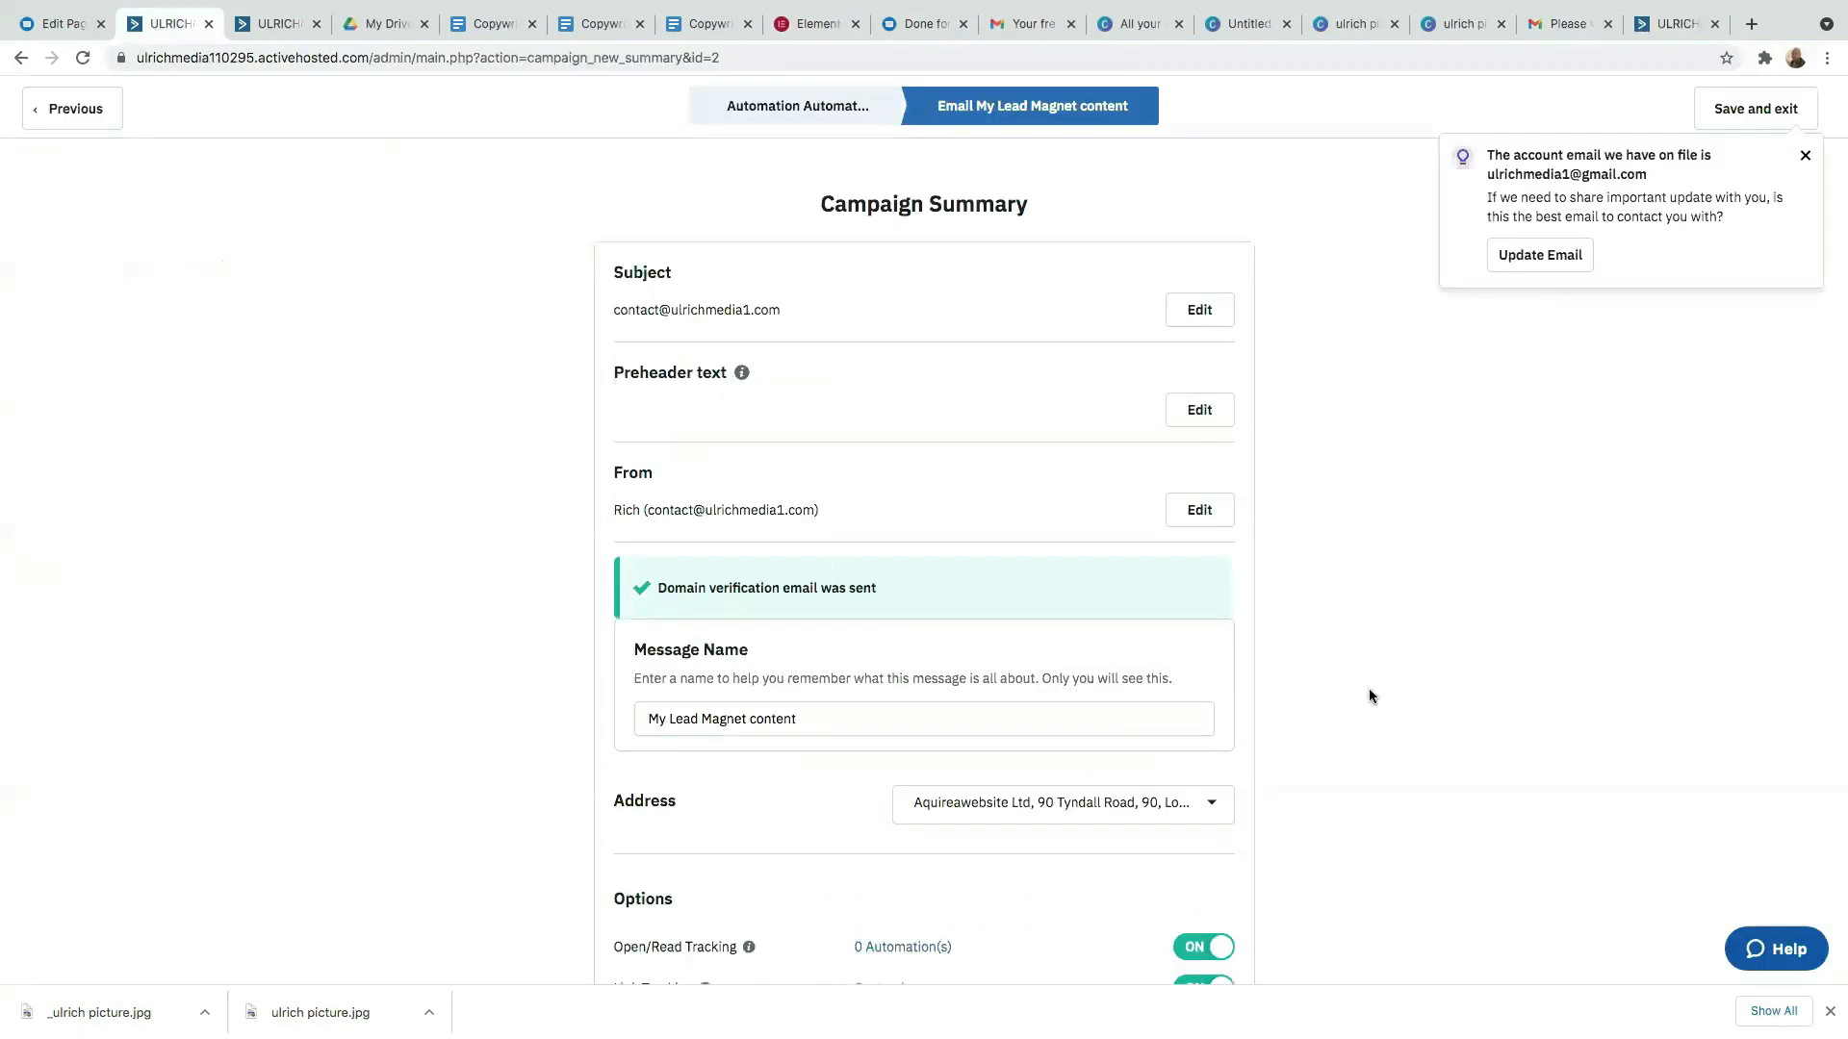
Set the campaign email's subject to "Thank You" and send a test email to the prefilled test address.
scroll(1469, 705, "down", 2)
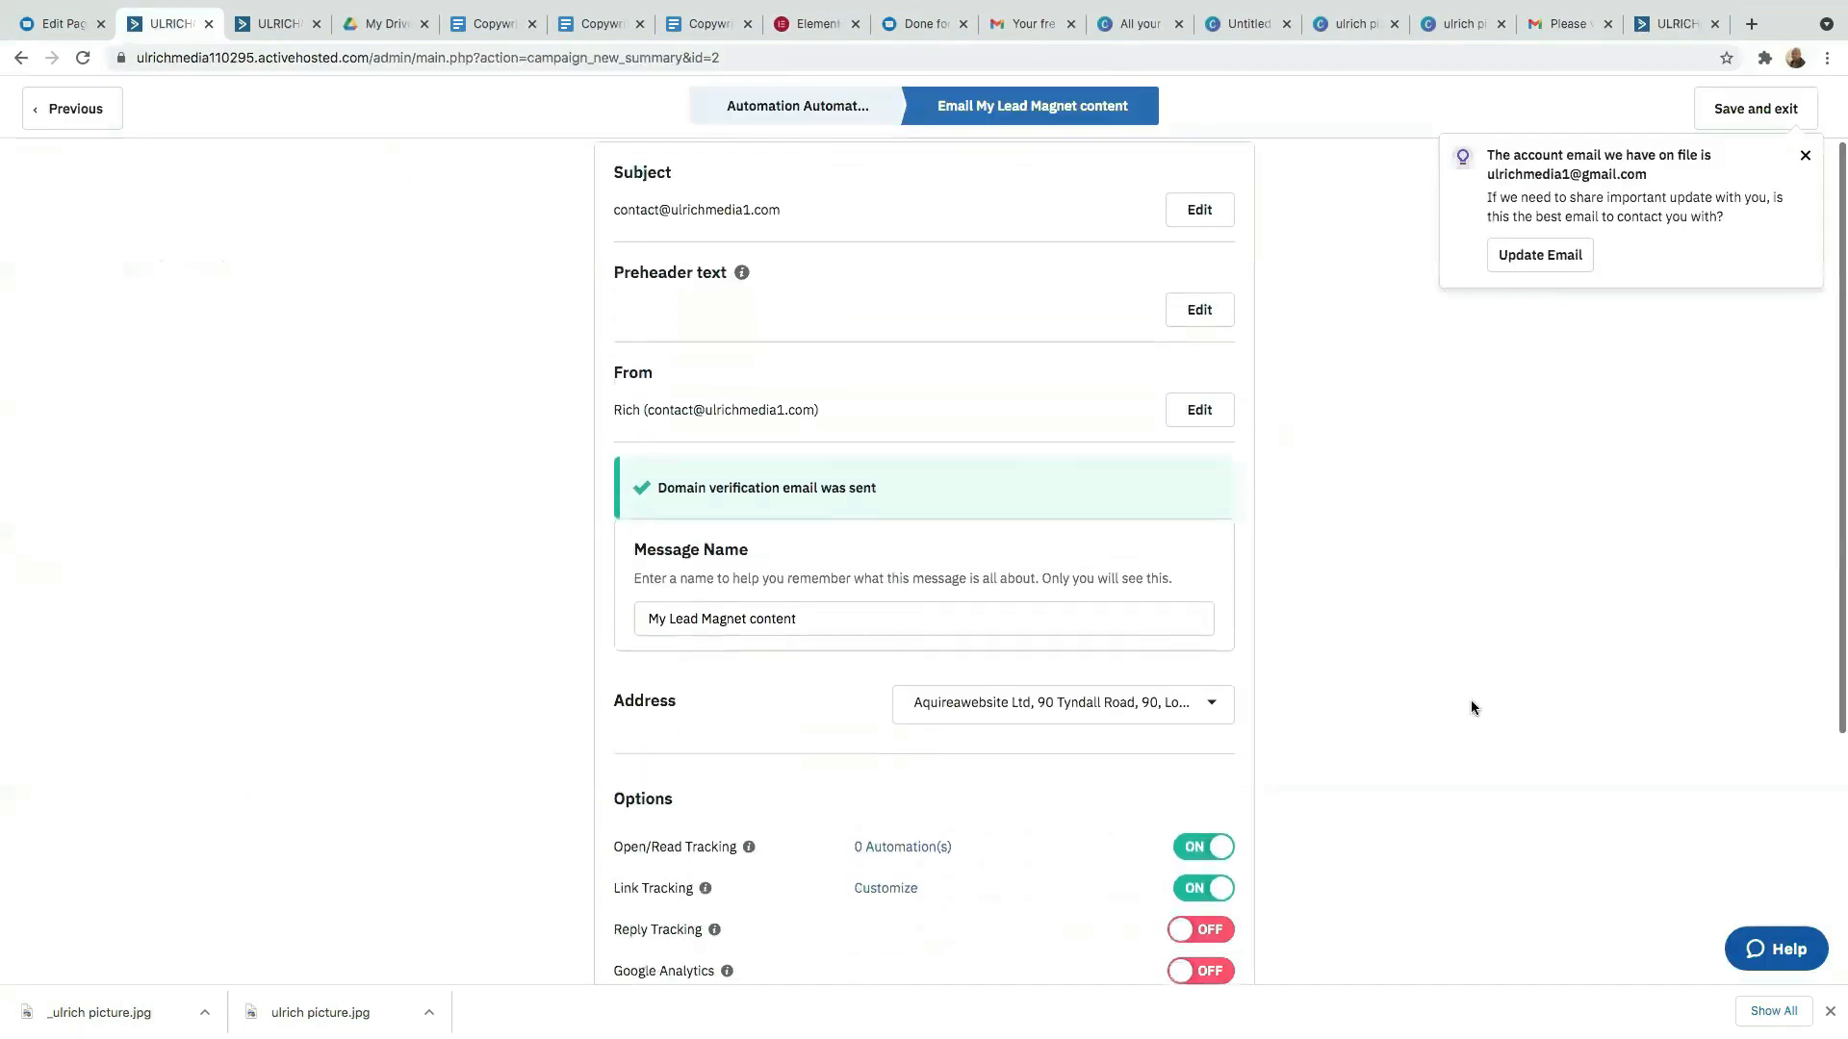
scroll(1023, 689, "down", 2)
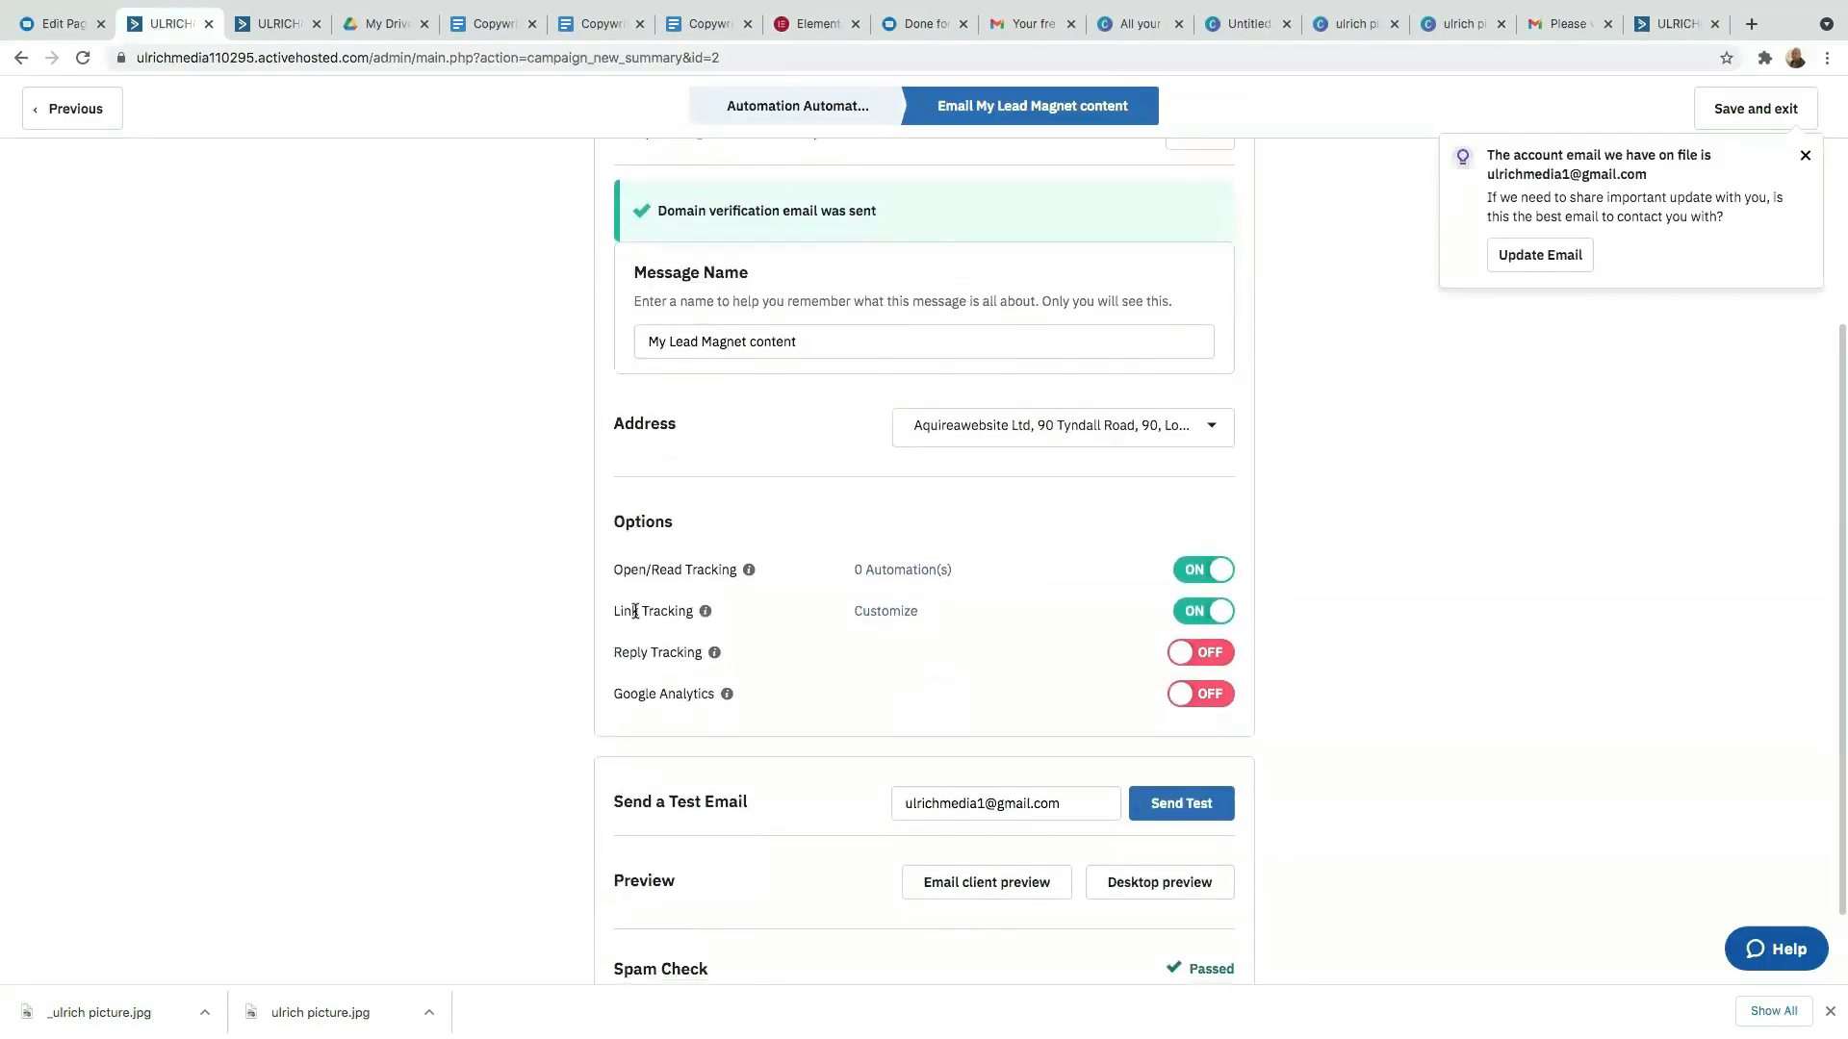
scroll(674, 611, "up", 4)
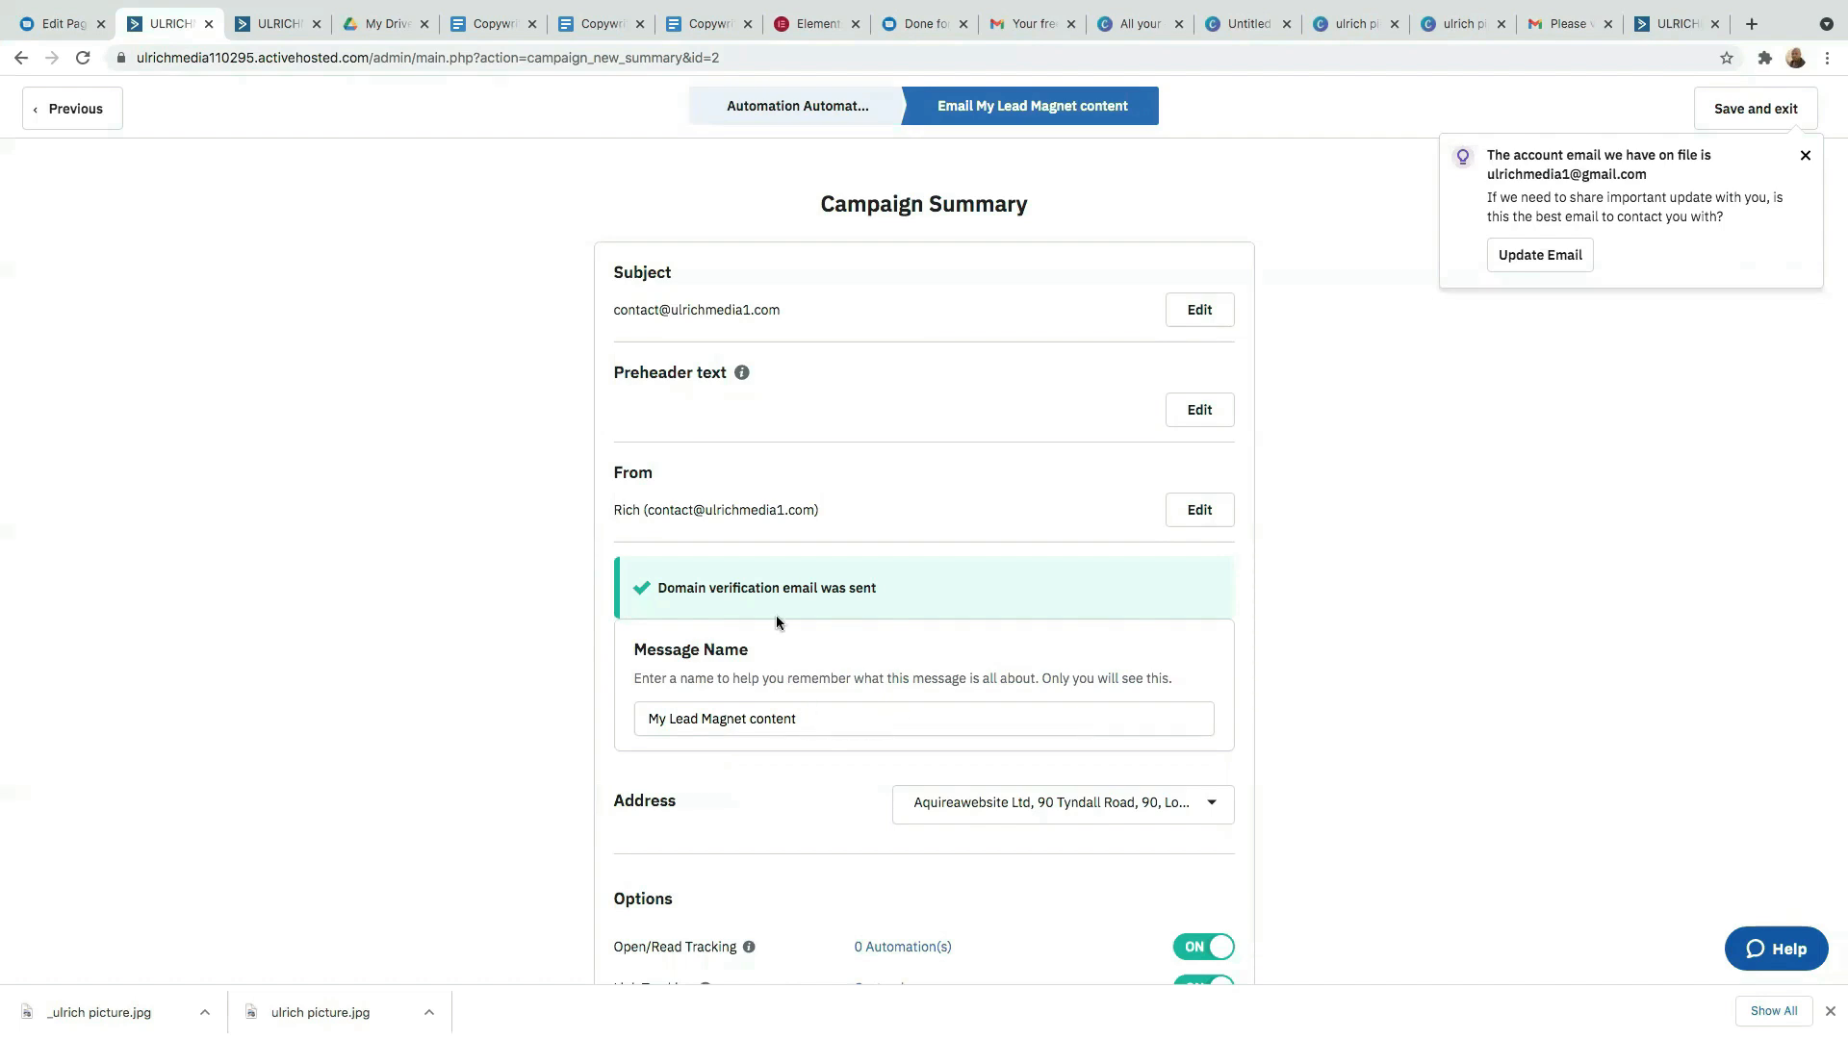
left_click(1205, 415)
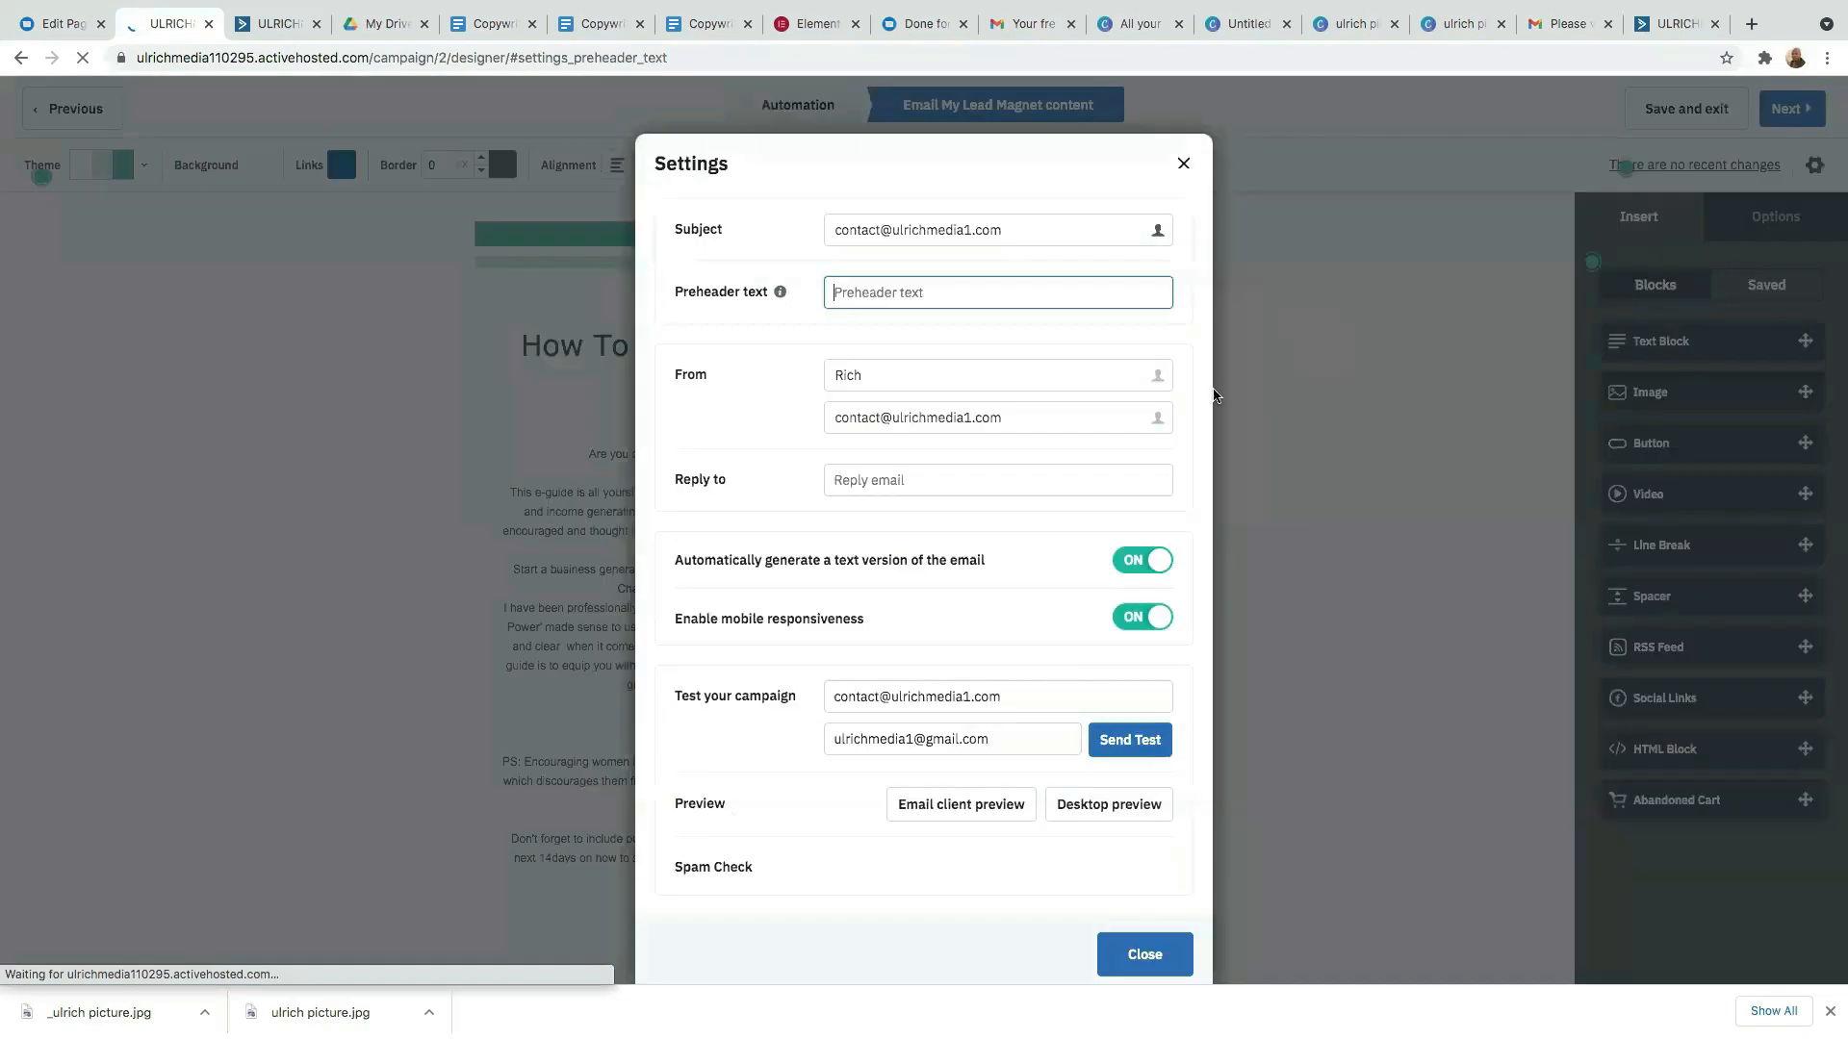
left_click_drag(1018, 231, 825, 229)
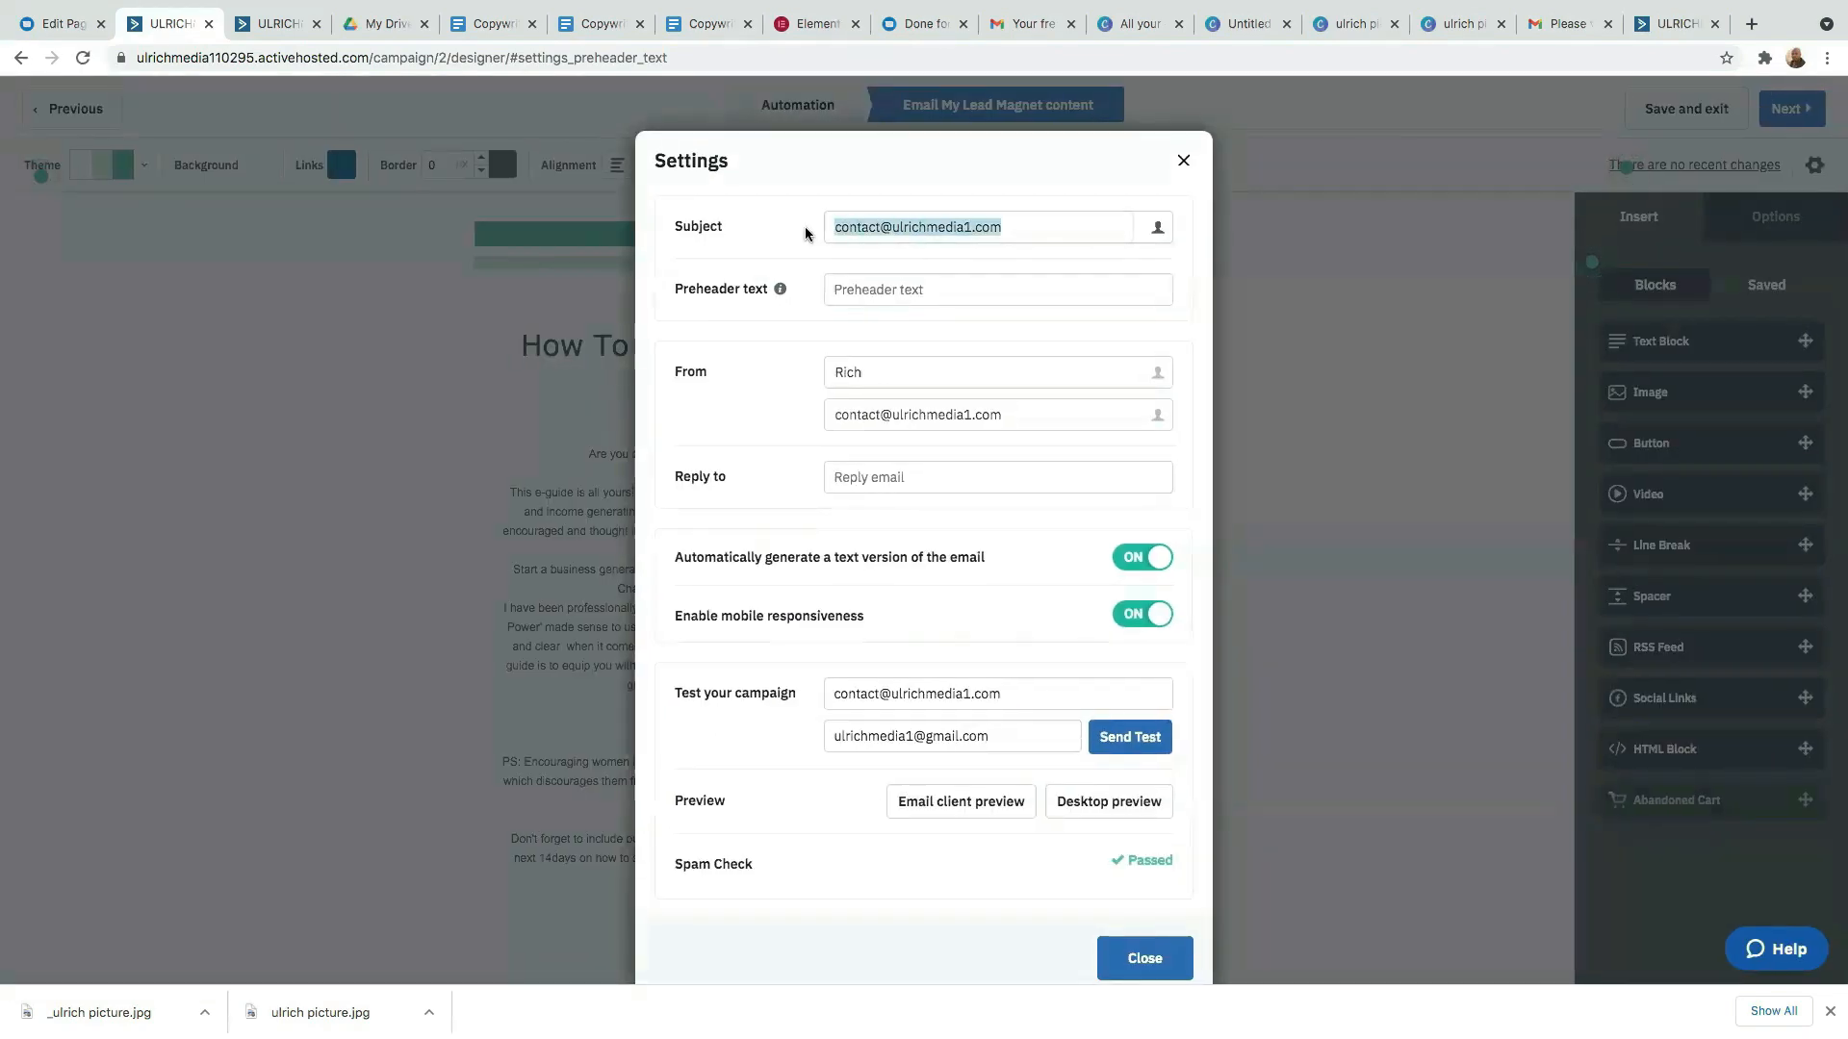
key("BackSpace")
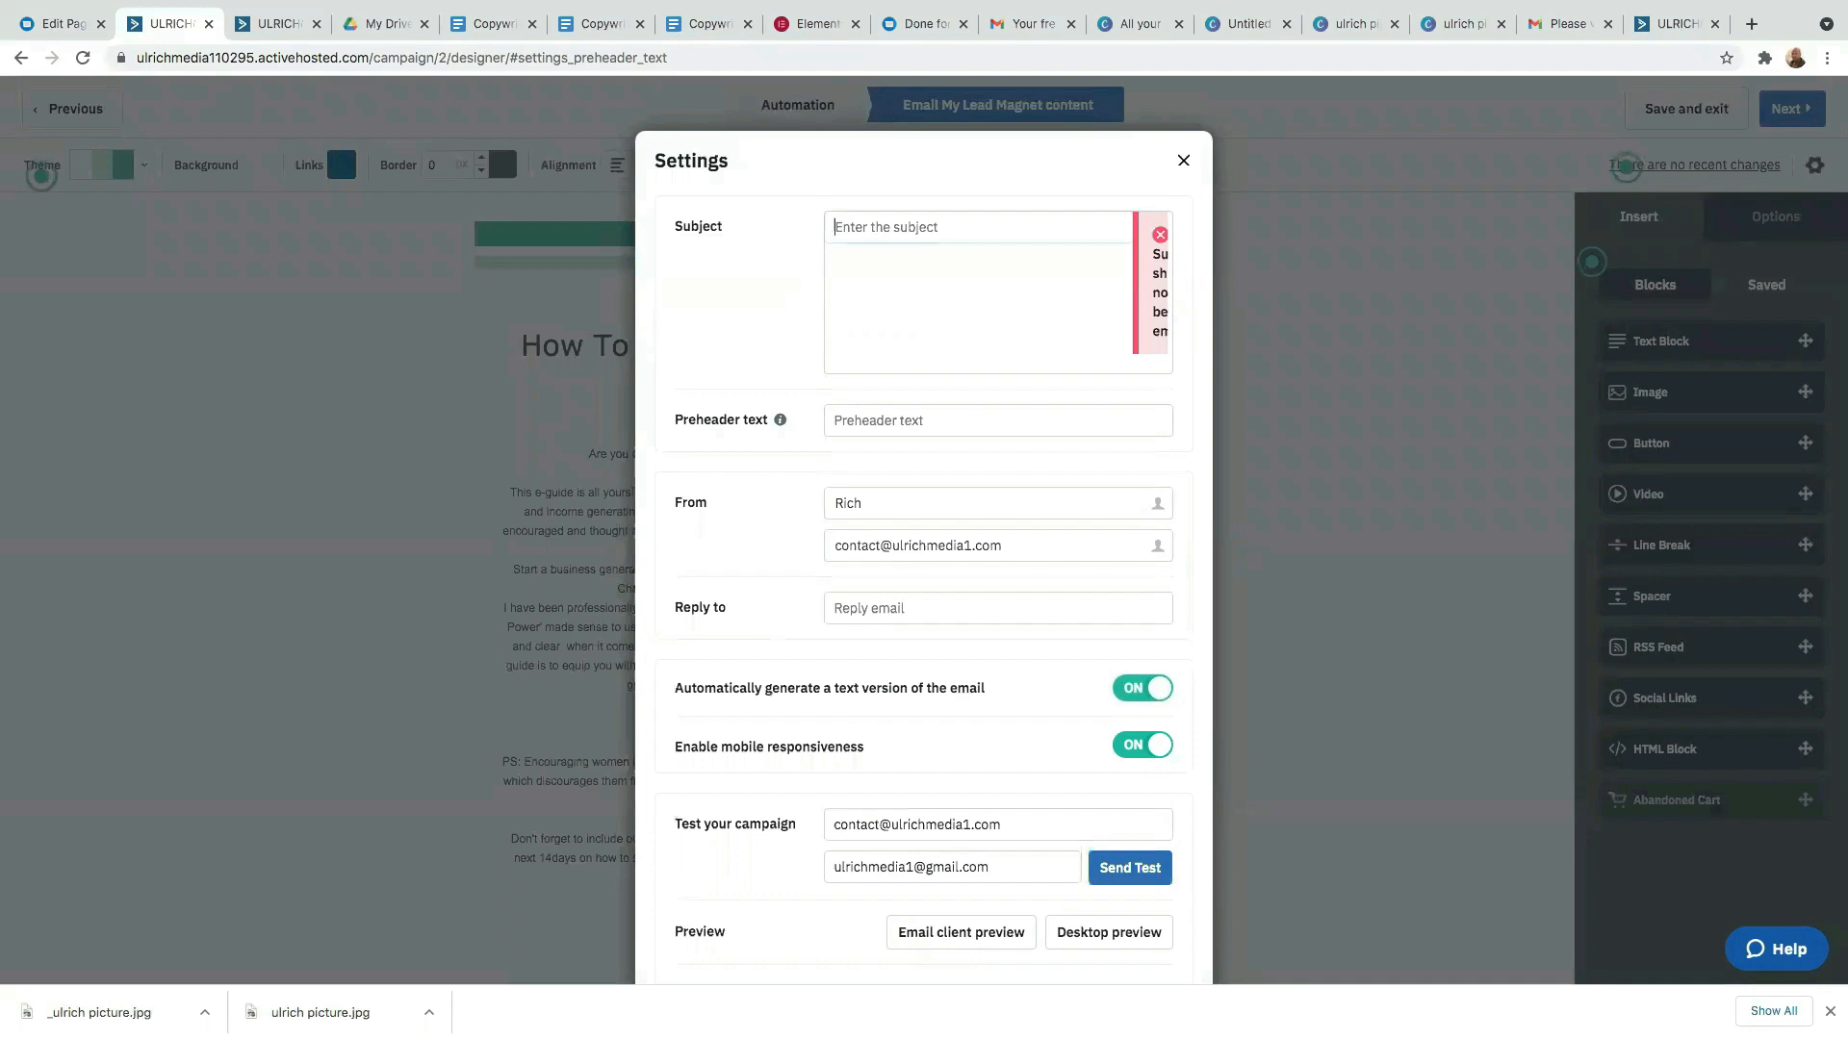
type("T")
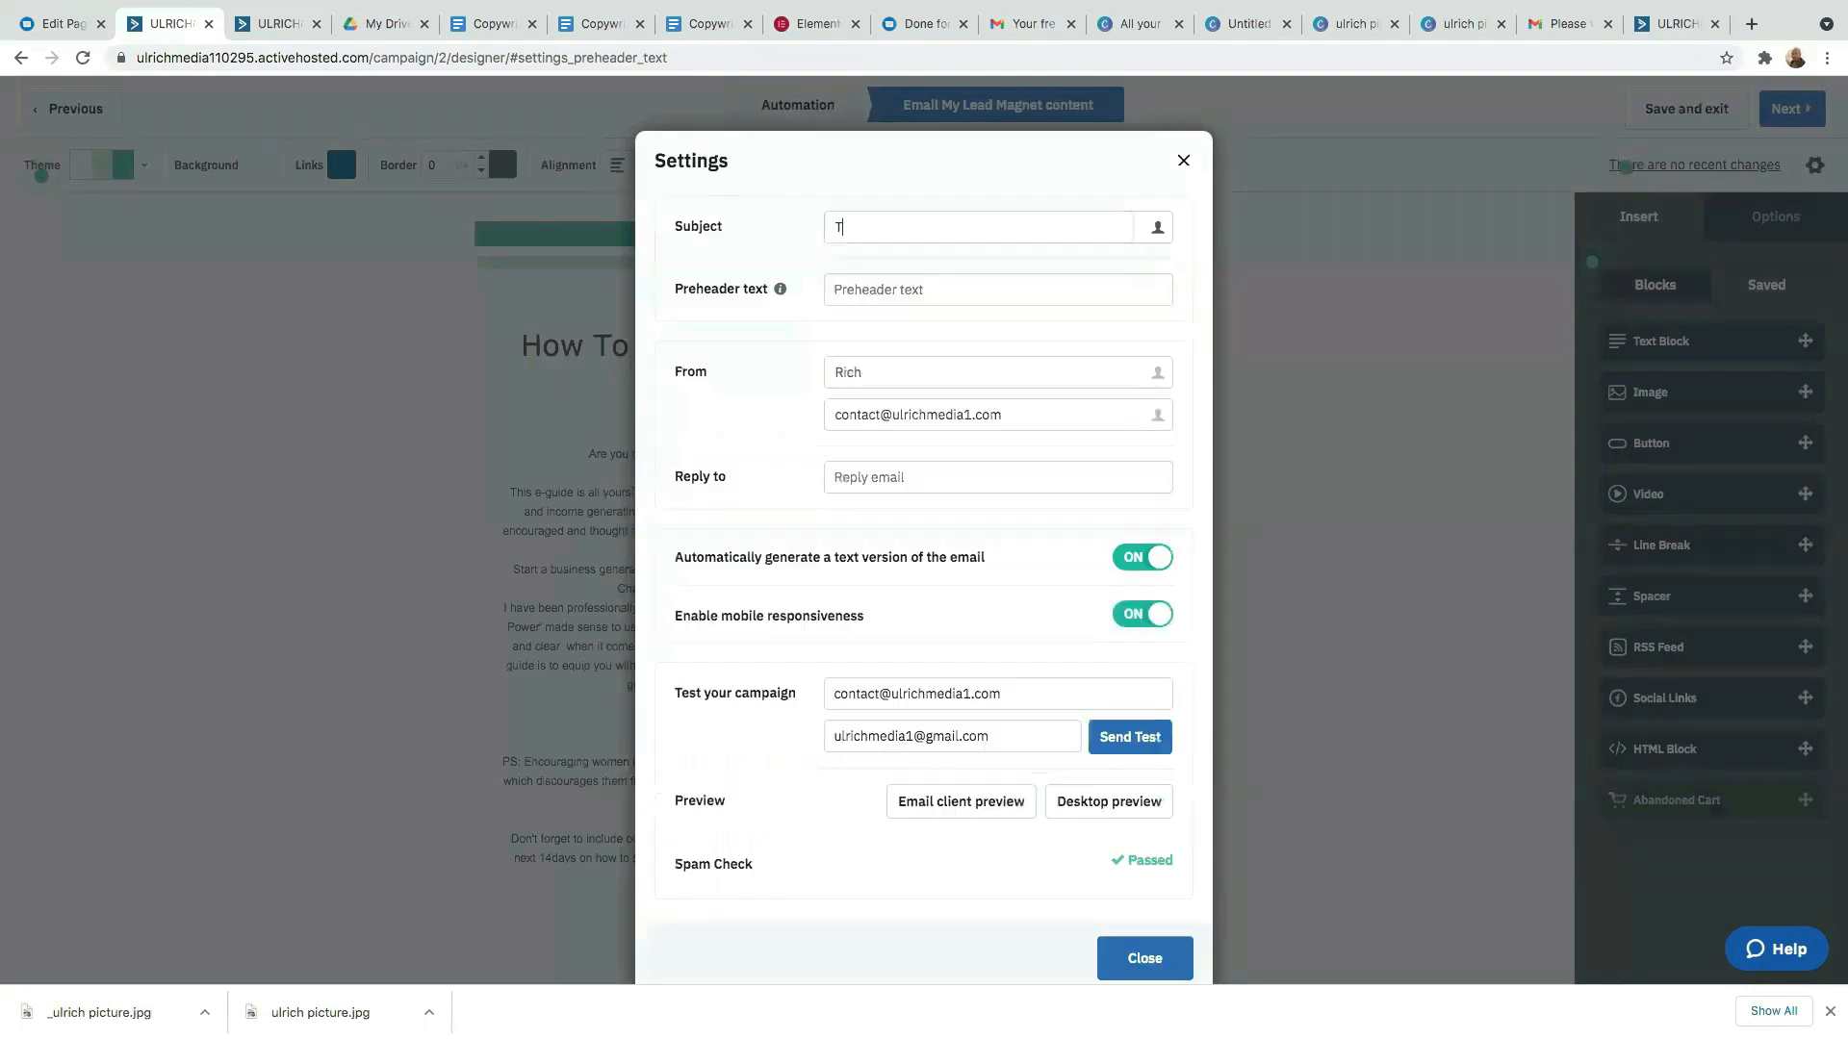
type("hank You")
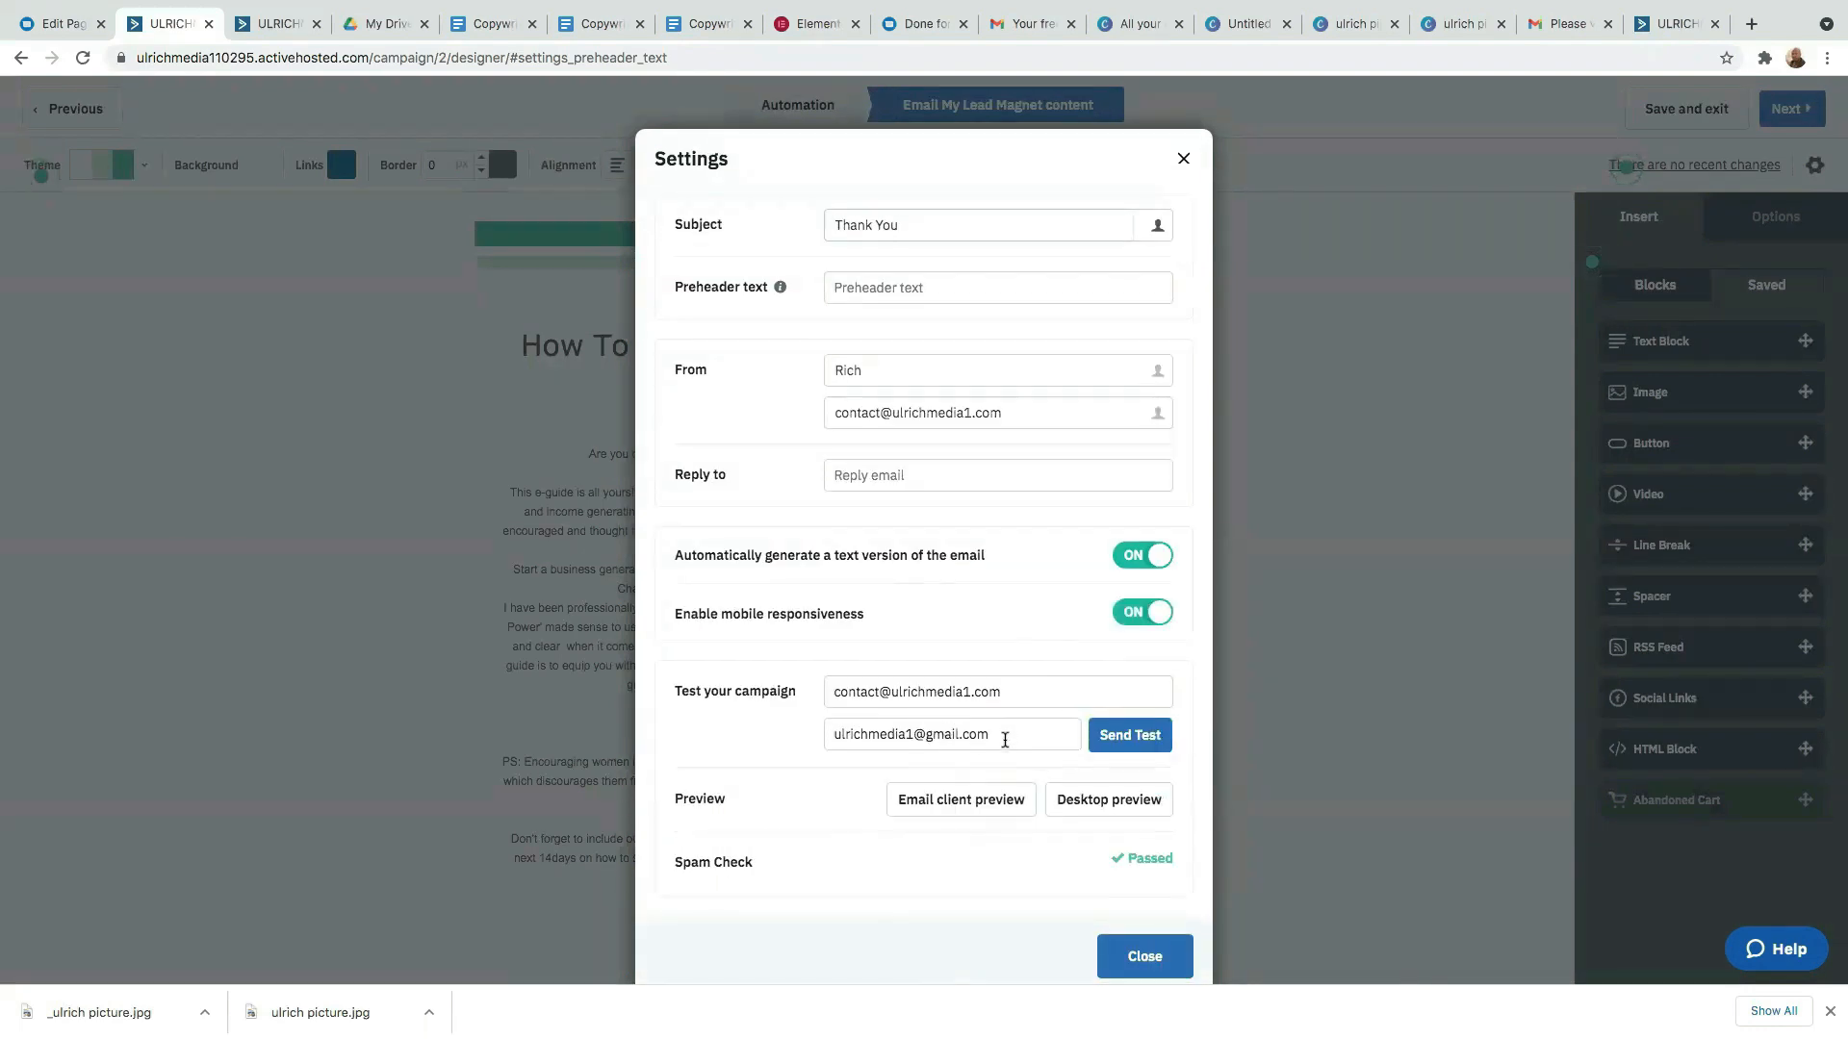
left_click_drag(1018, 739, 734, 730)
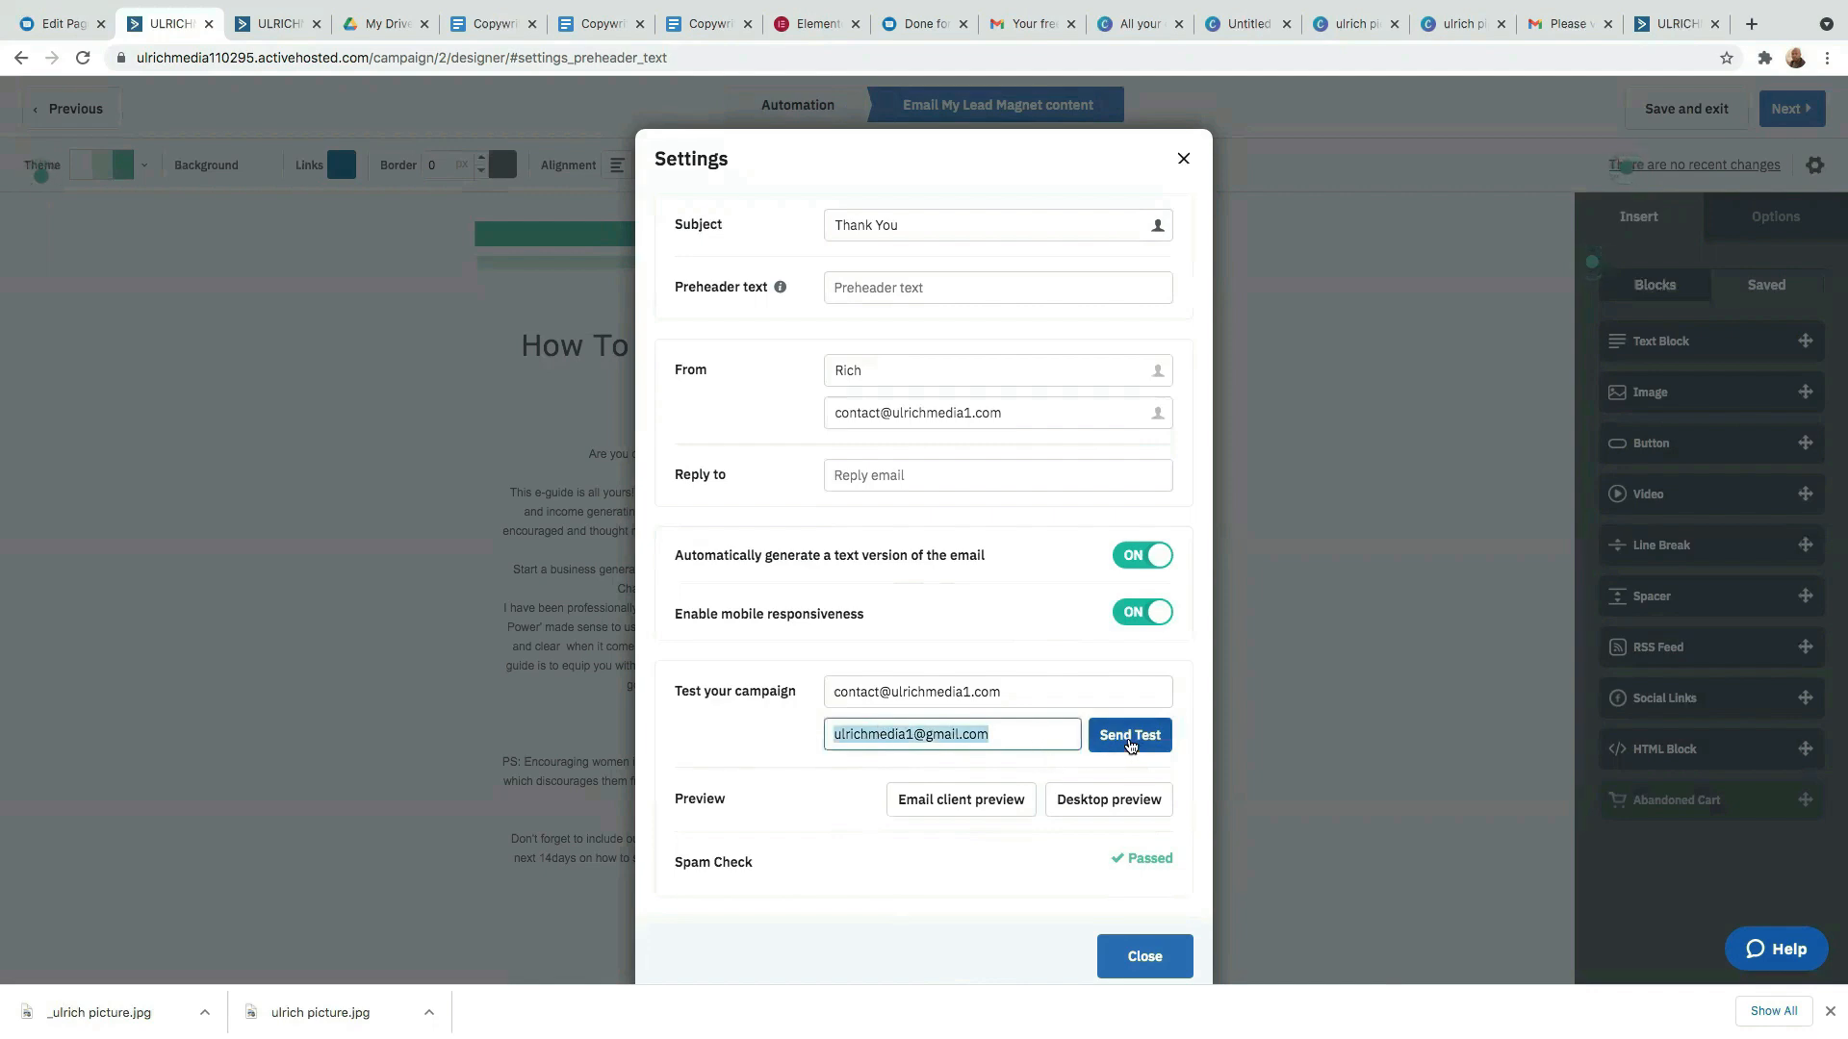
left_click(1130, 735)
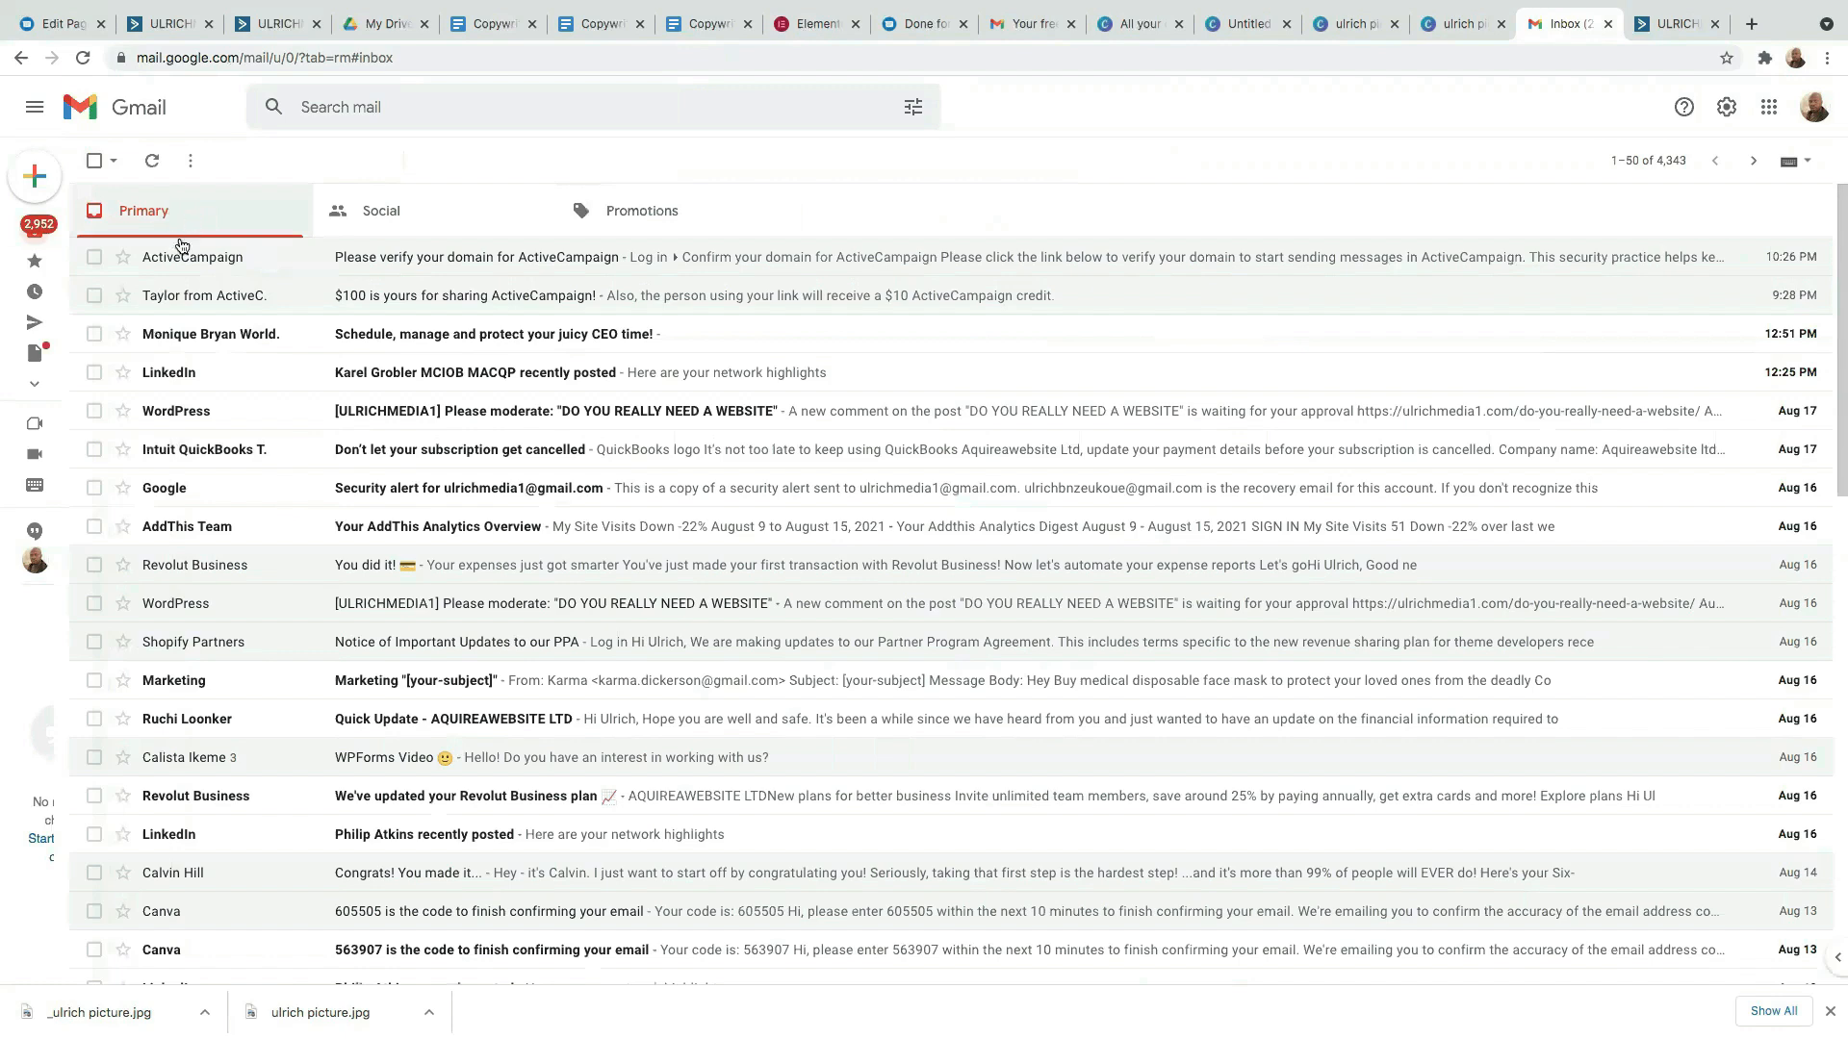
Switch to Gmail and look for the test email in the Promotions category, the folder list and the Primary inbox.
left_click(616, 216)
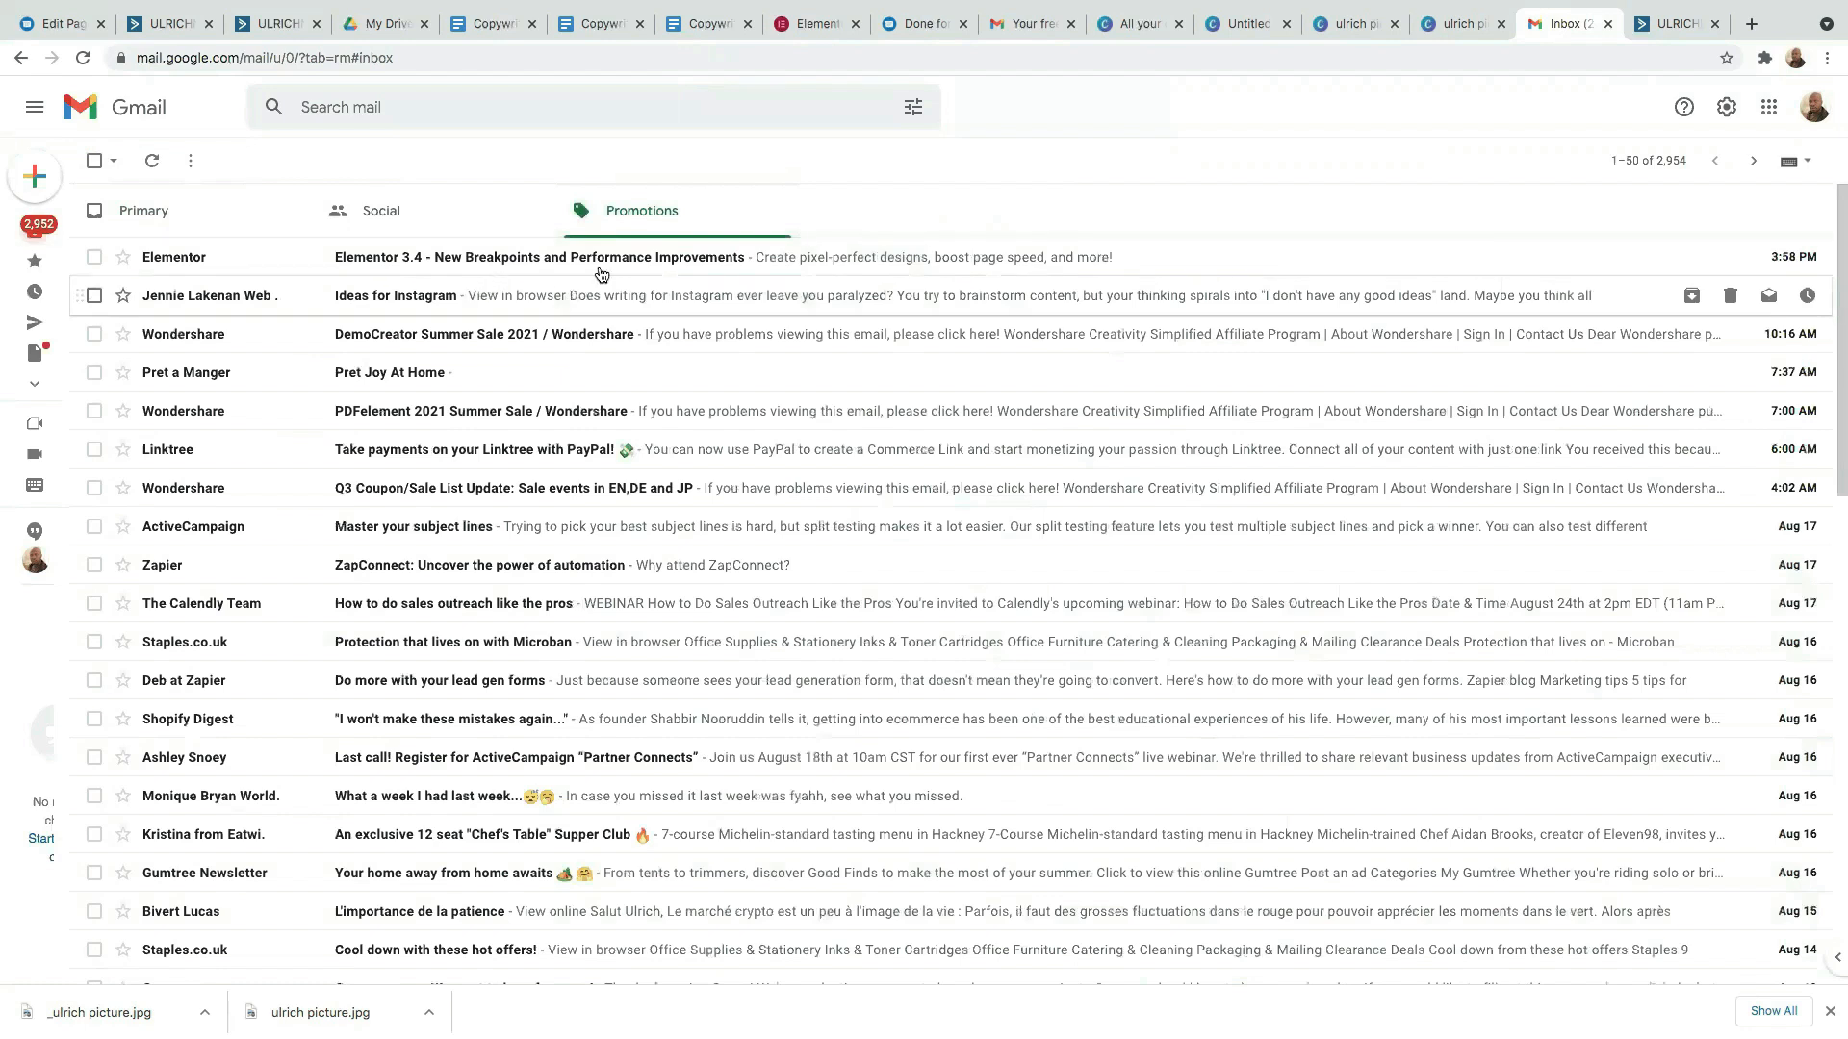
mouse_move(33, 355)
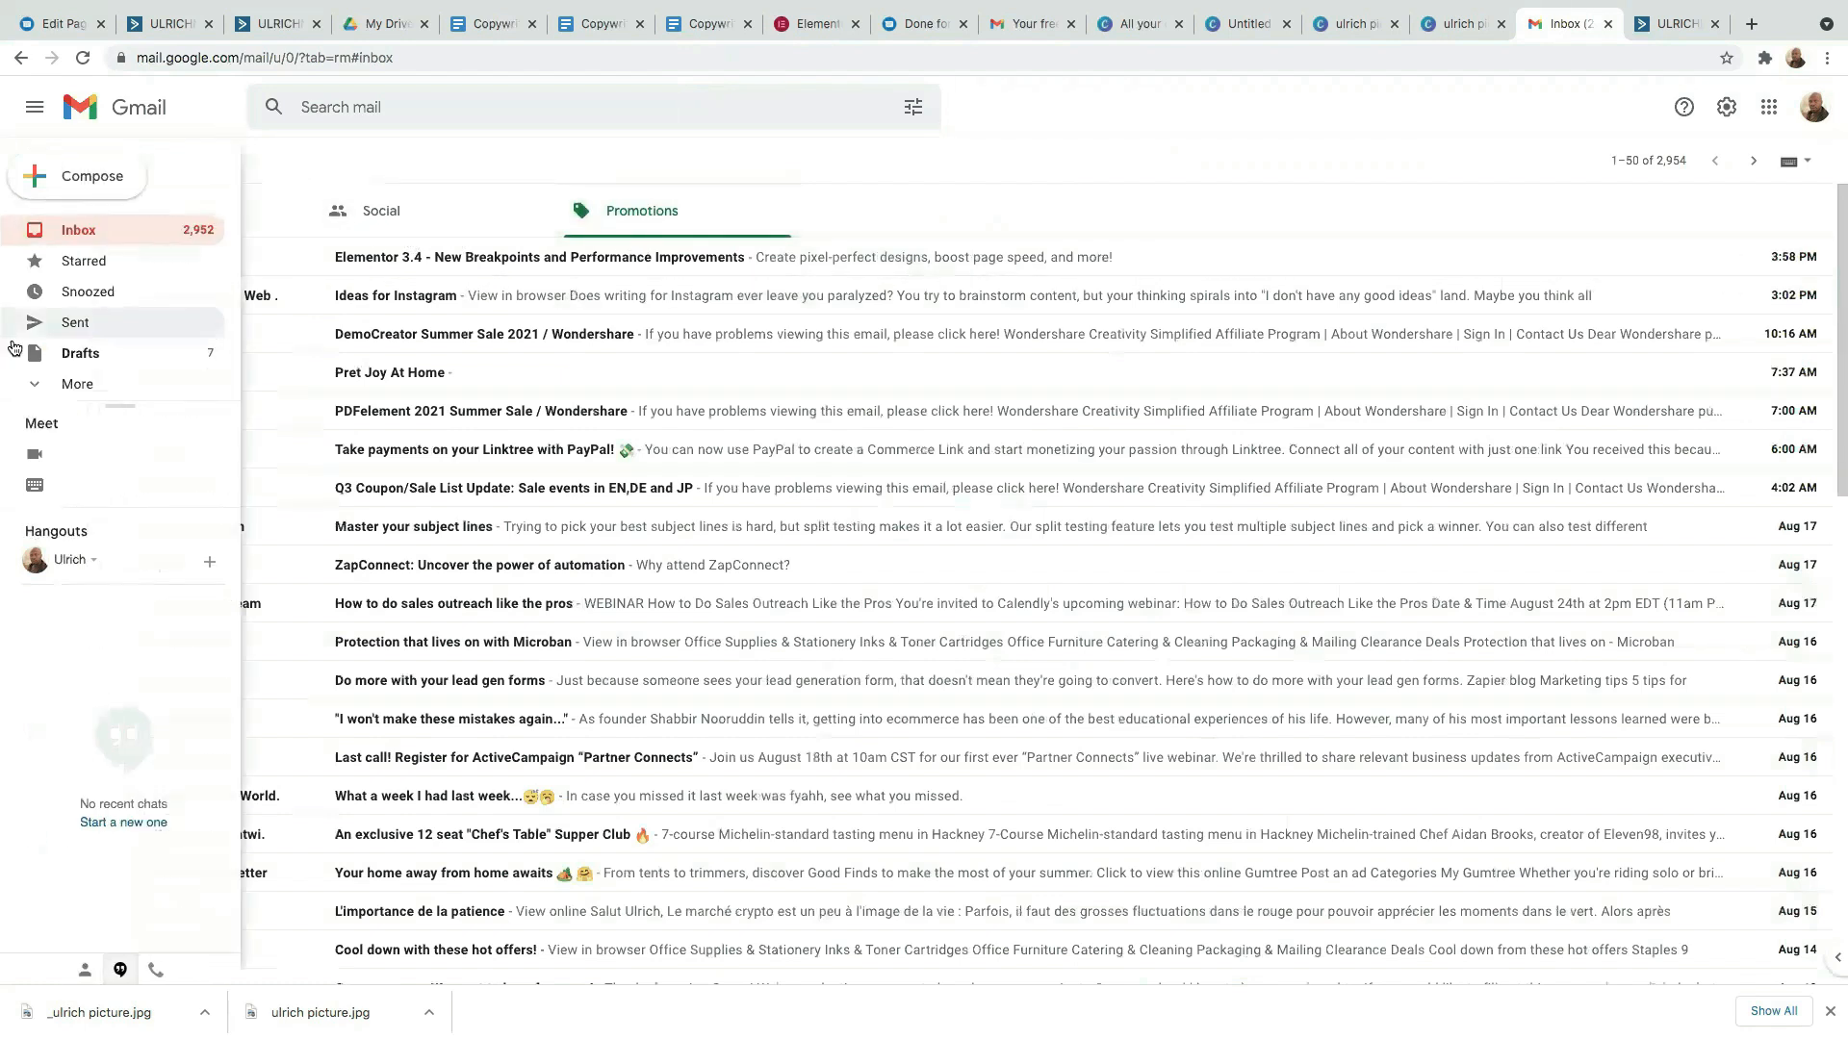
left_click(76, 386)
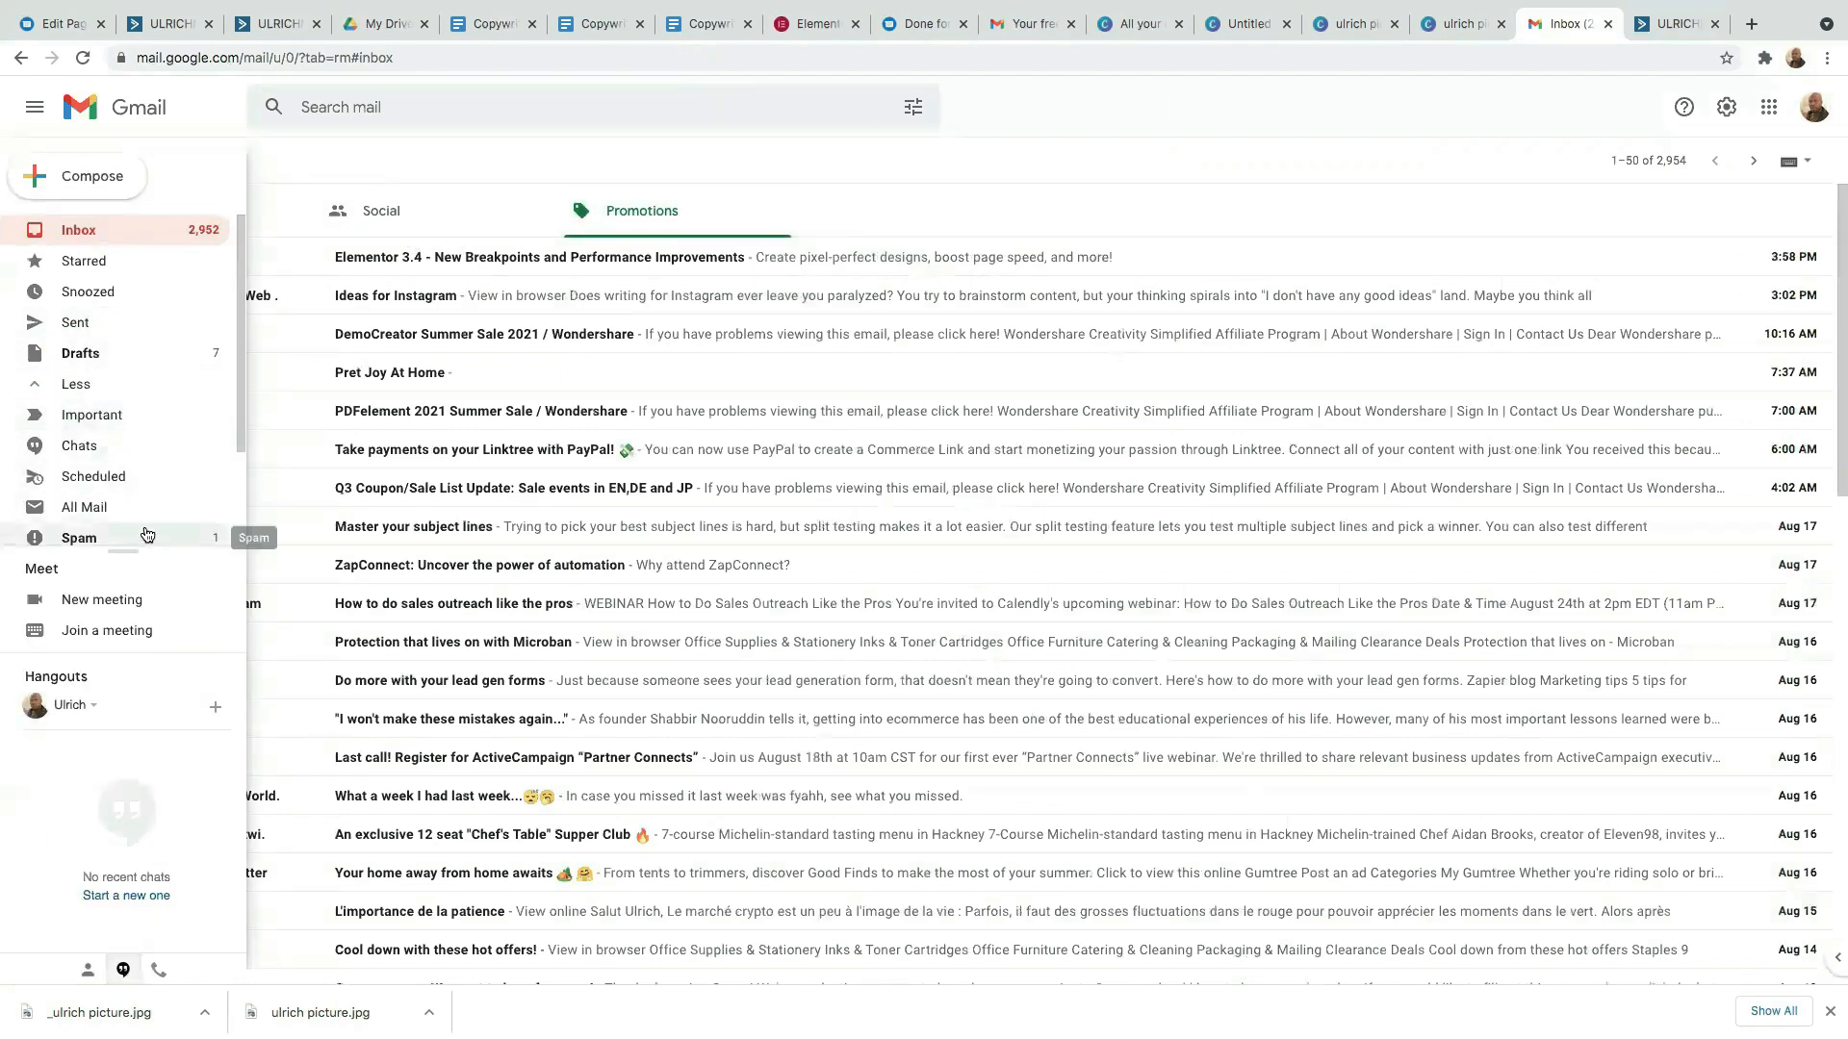
scroll(145, 534, "down", 2)
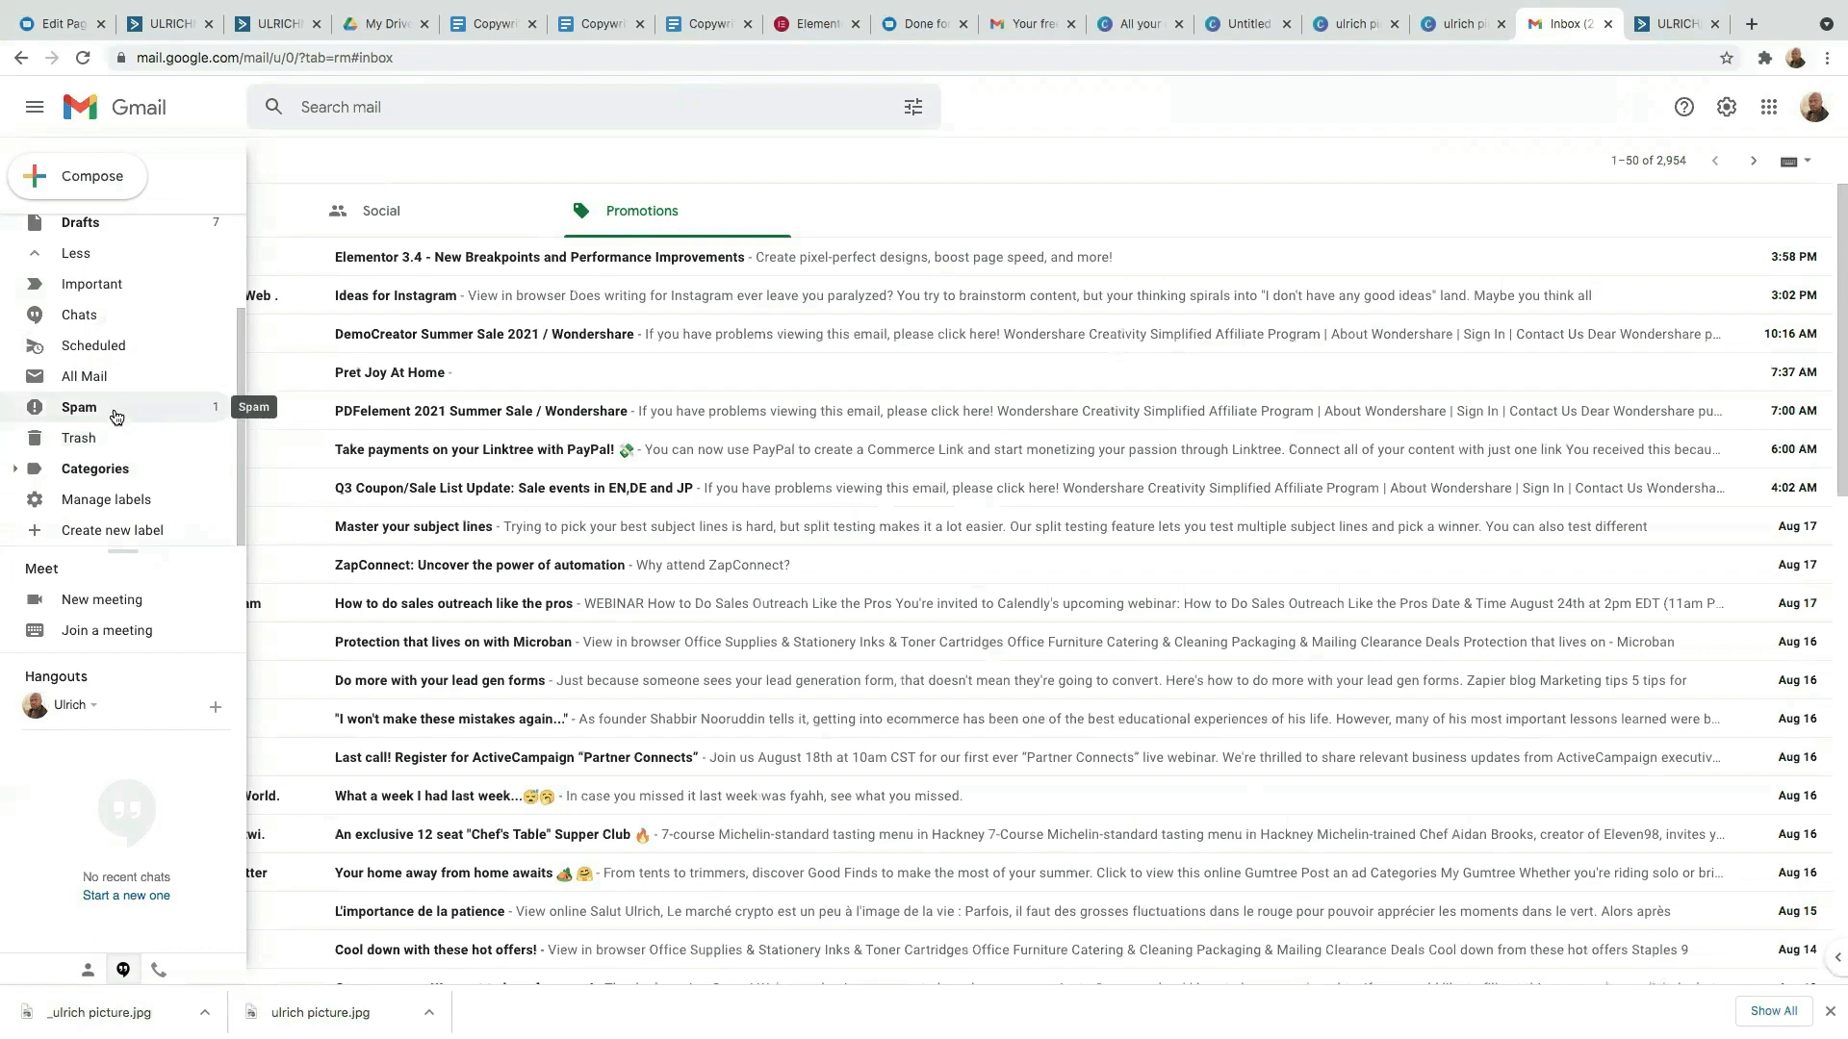
scroll(135, 406, "up", 3)
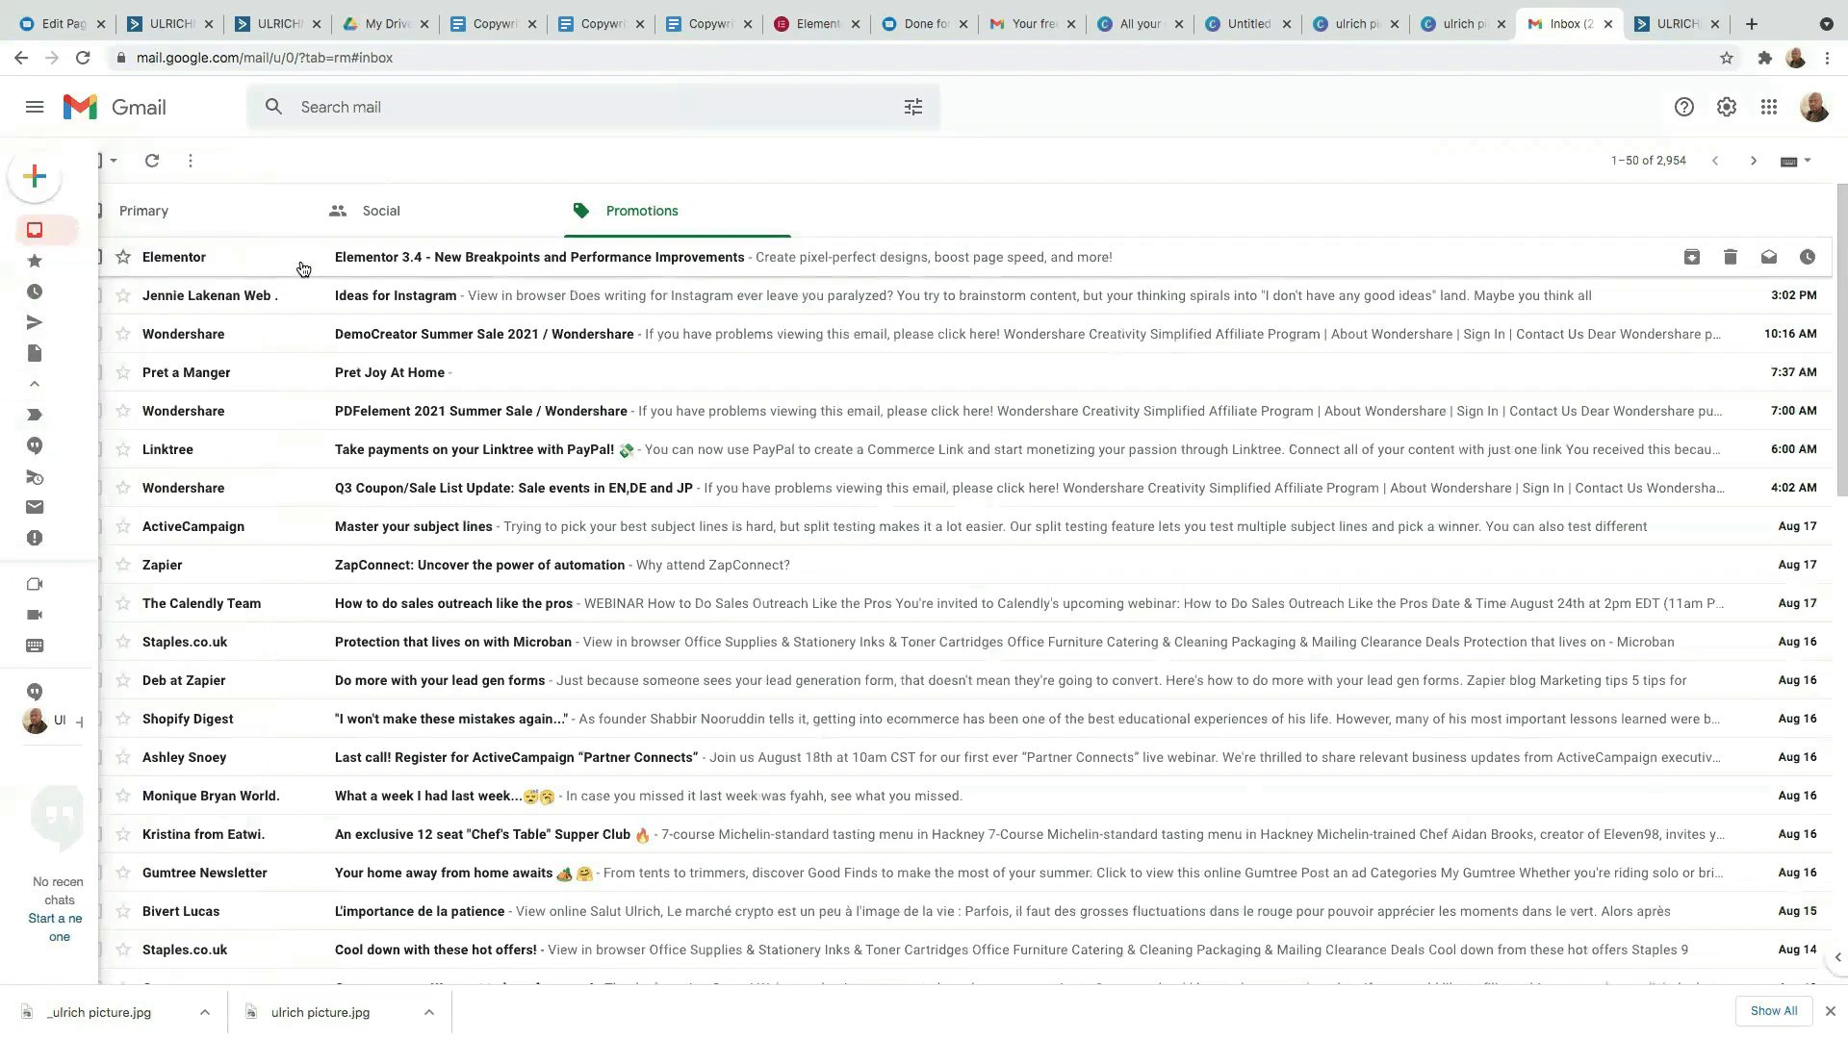
left_click(165, 220)
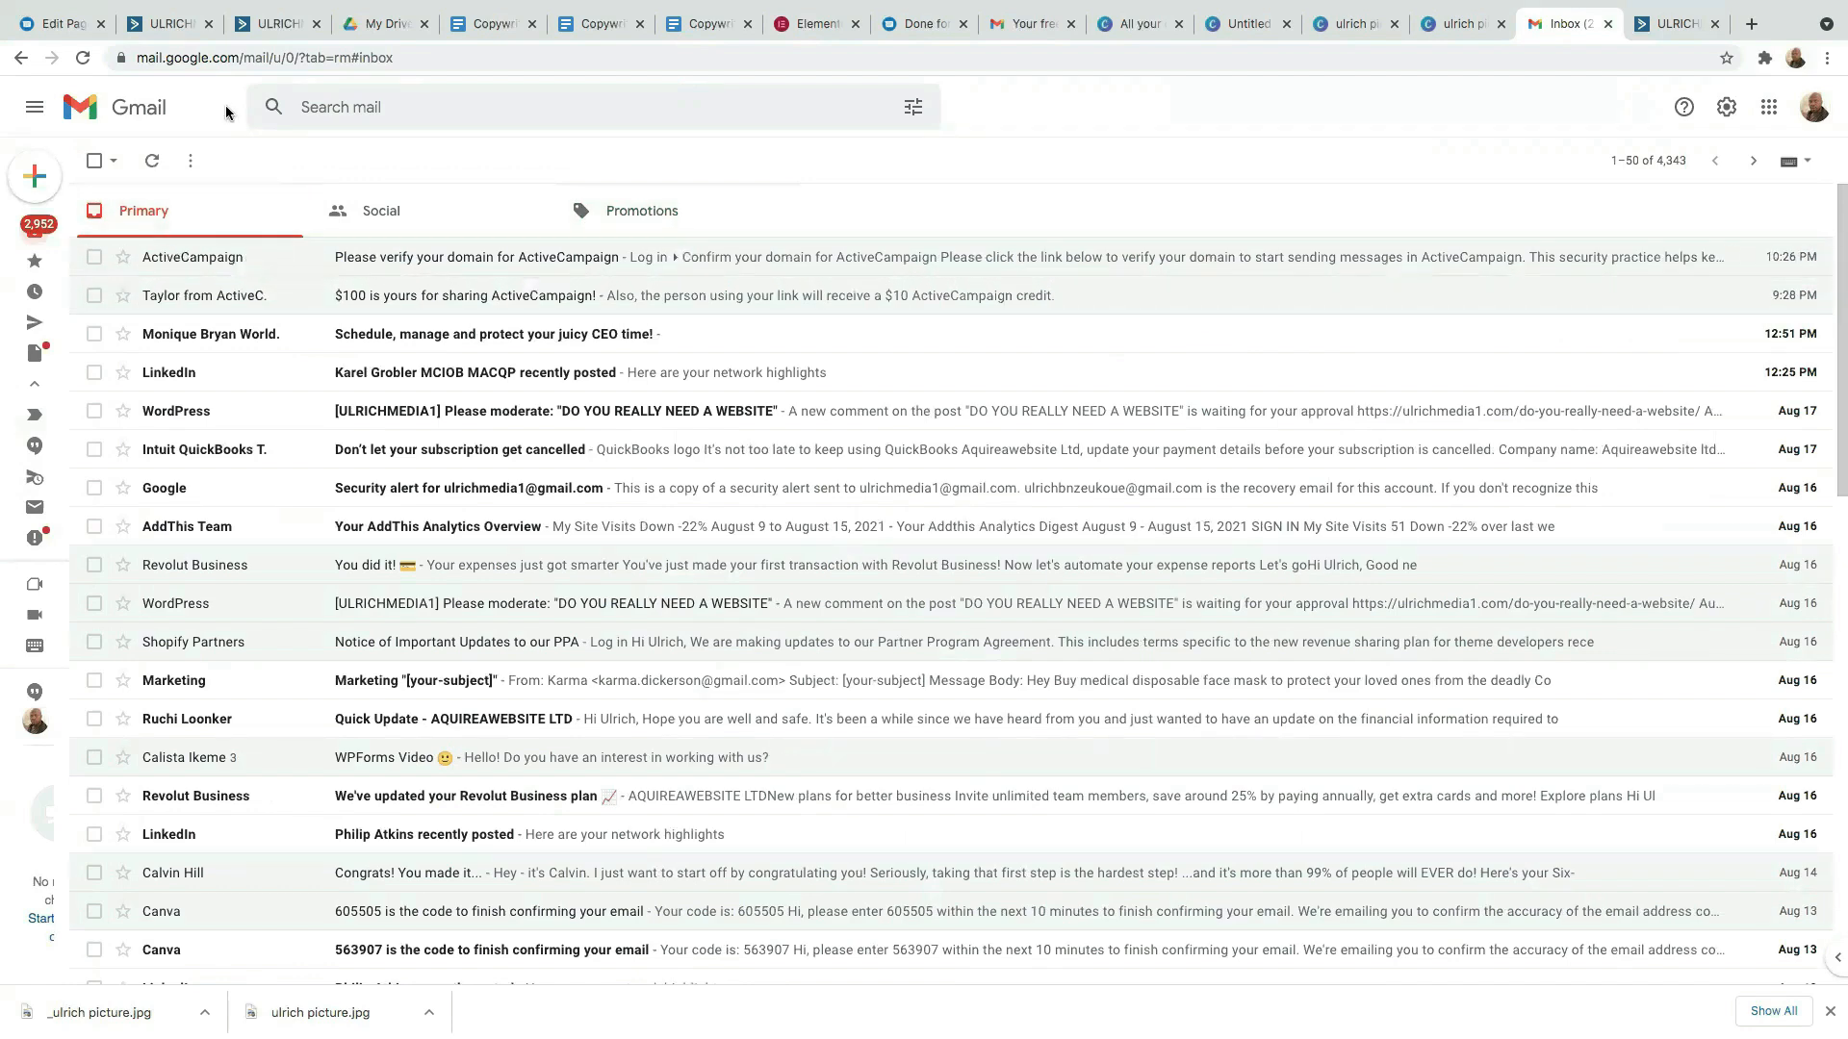
Finish the campaign email in ActiveCampaign and delete the 18-minute wait that precedes it in the automation.
left_click(157, 23)
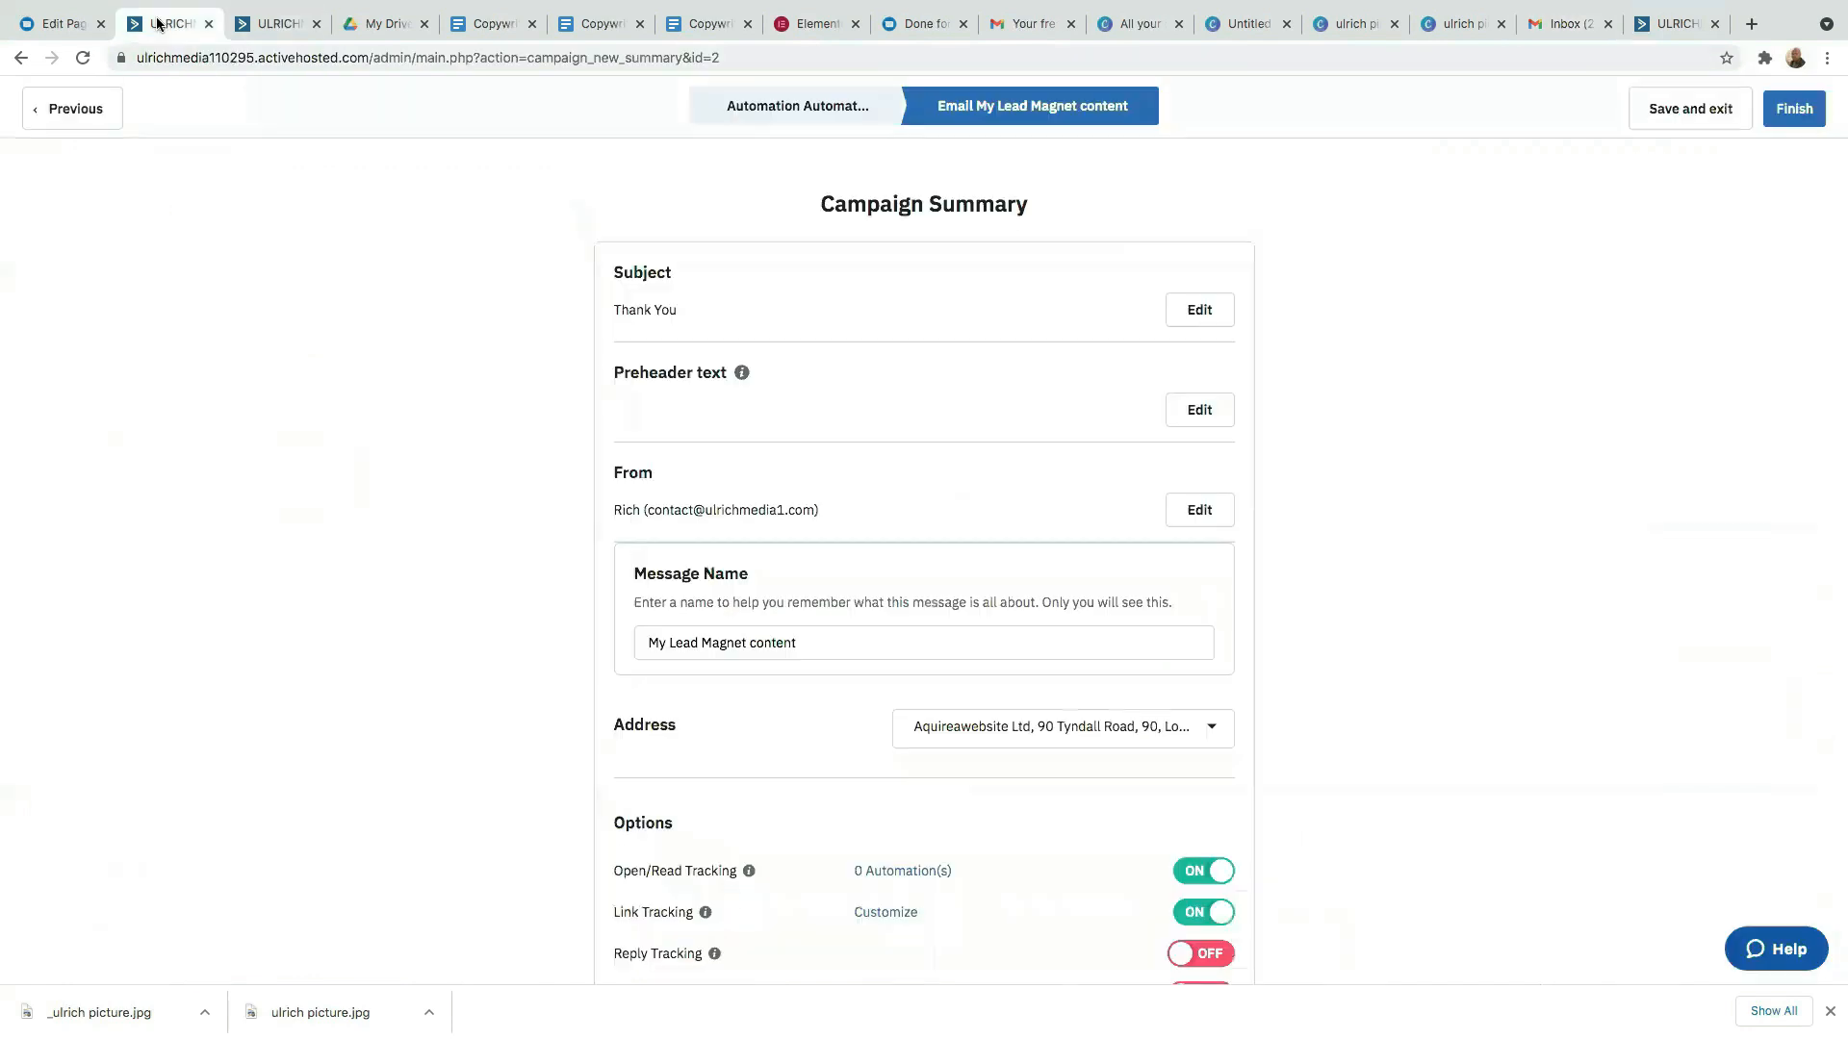
left_click(1794, 109)
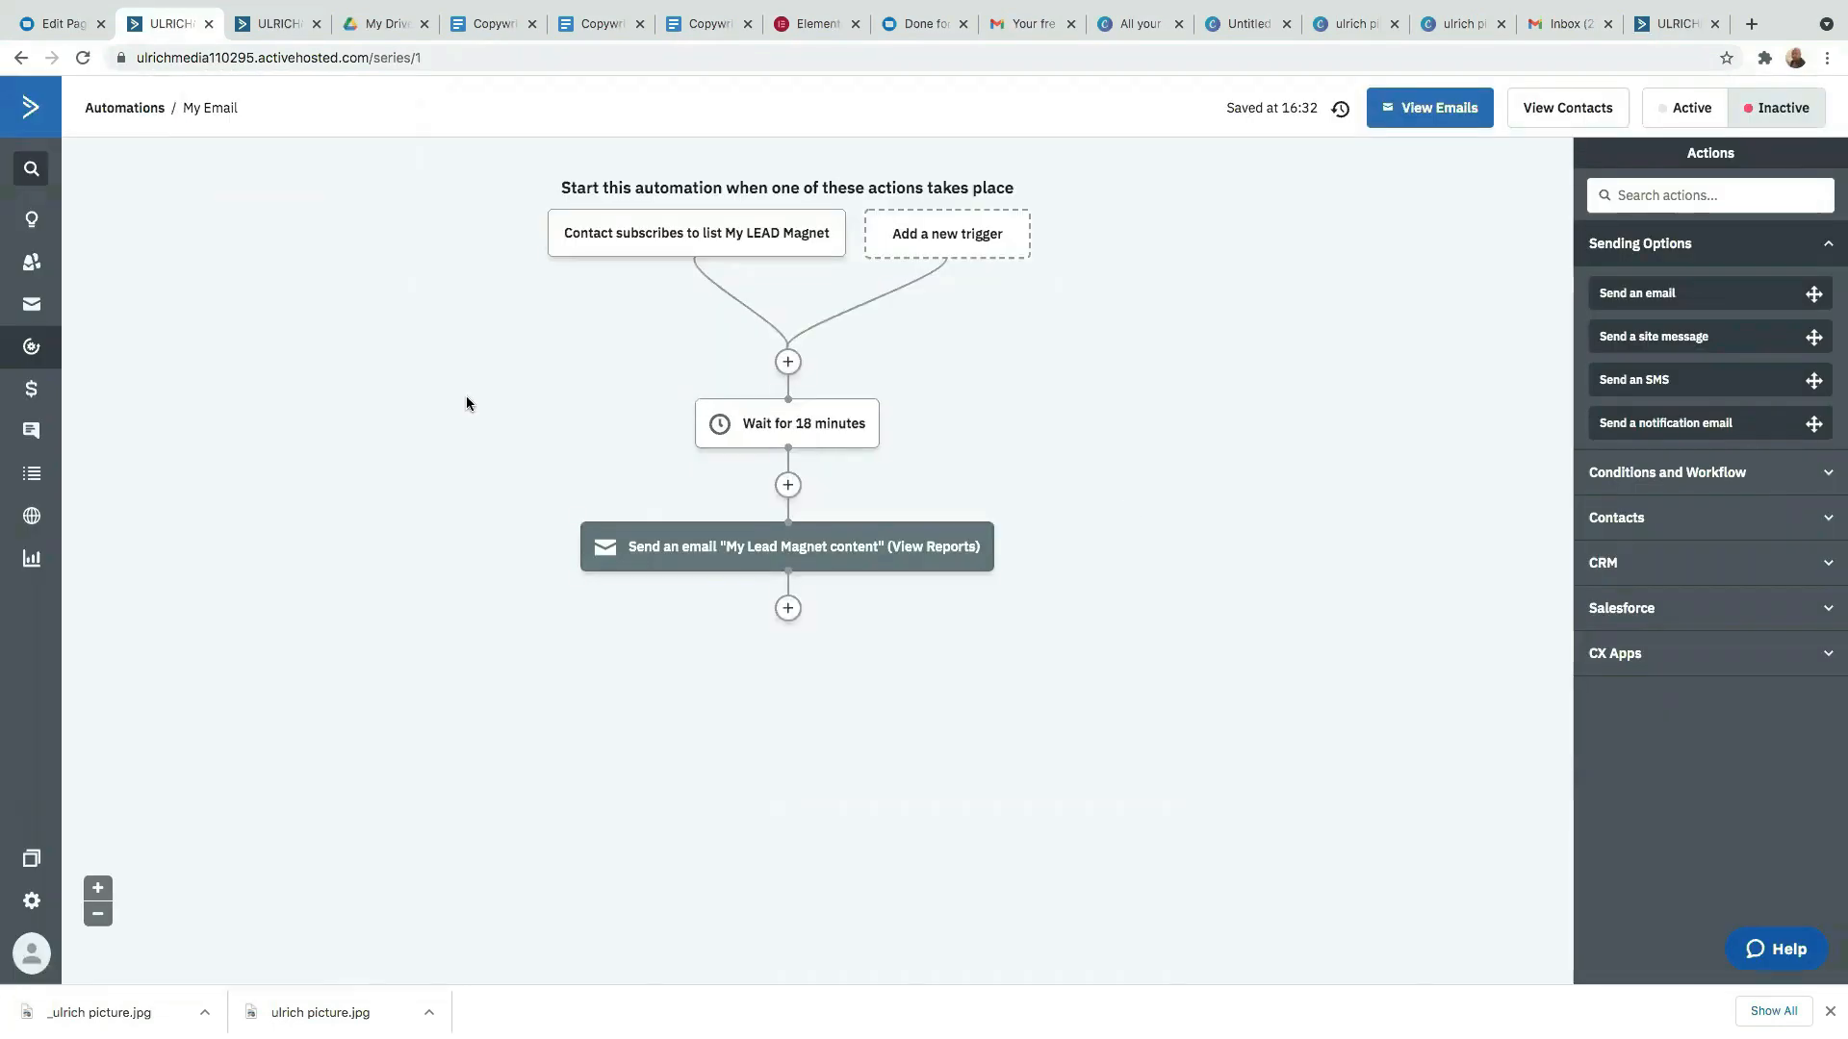
mouse_move(847, 422)
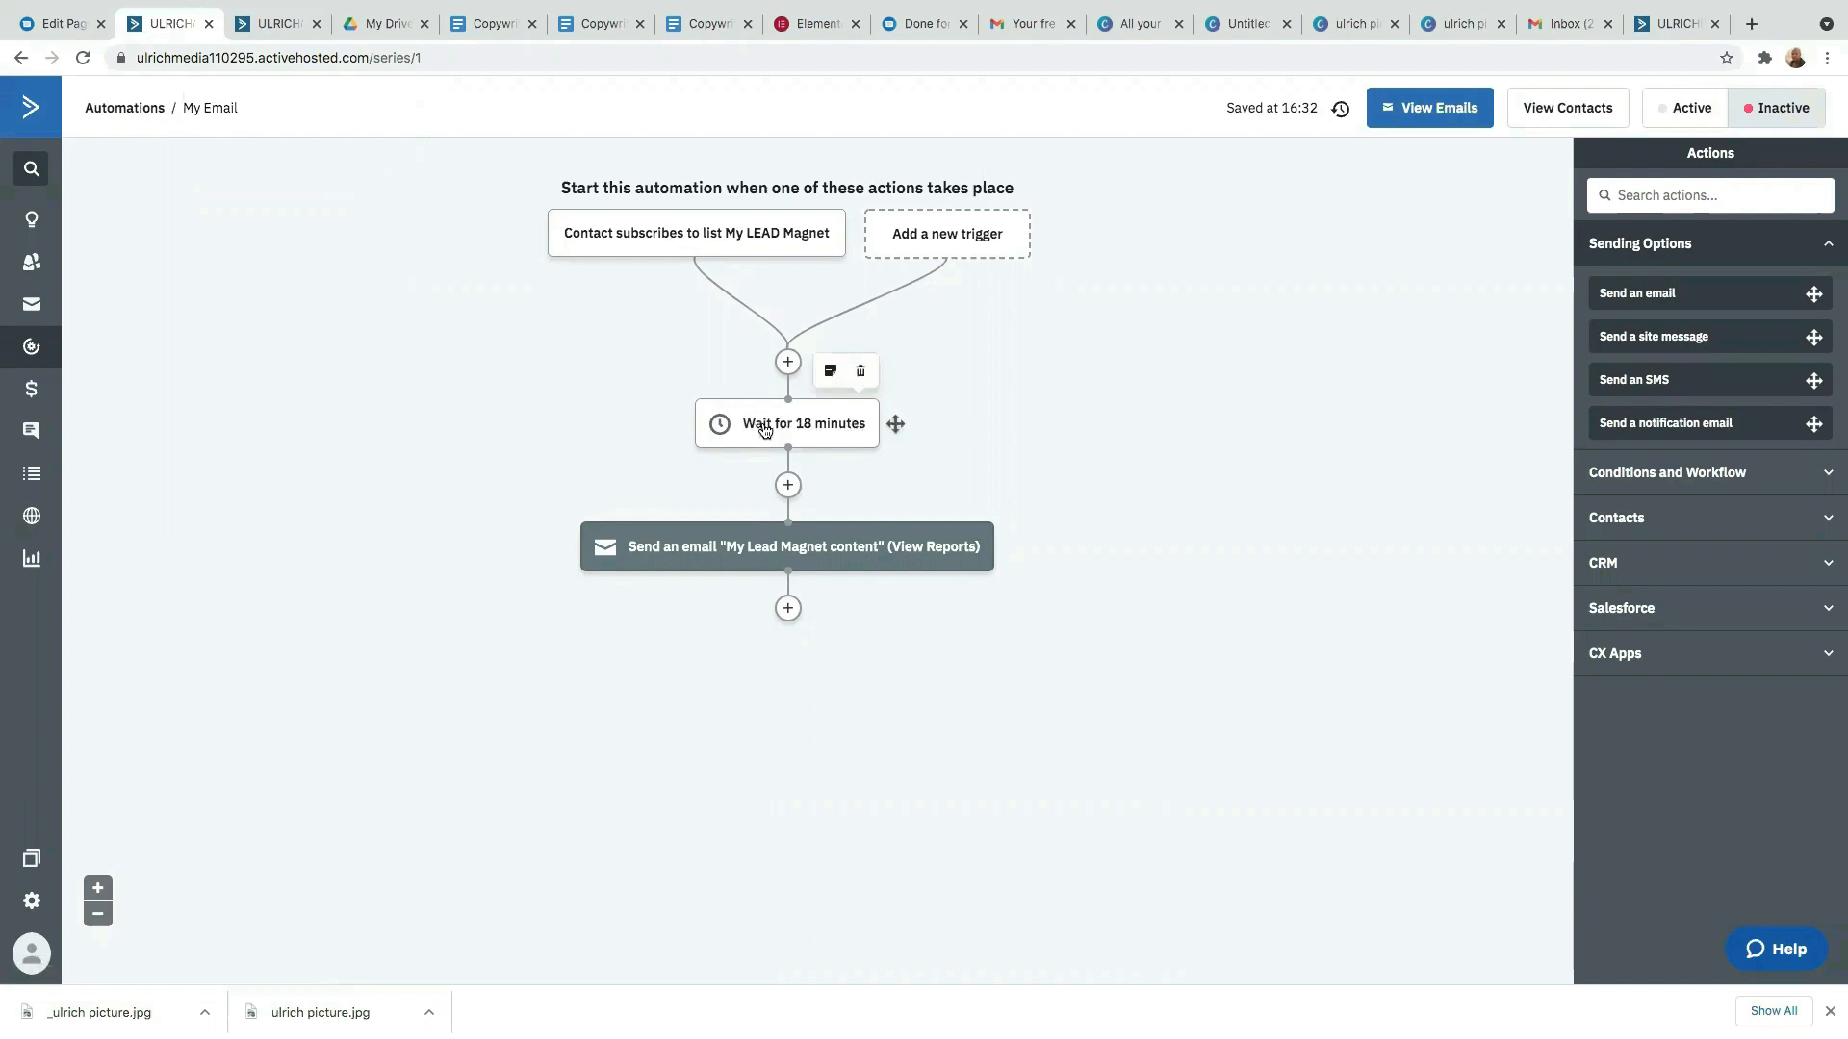
mouse_move(674, 563)
left_click(861, 379)
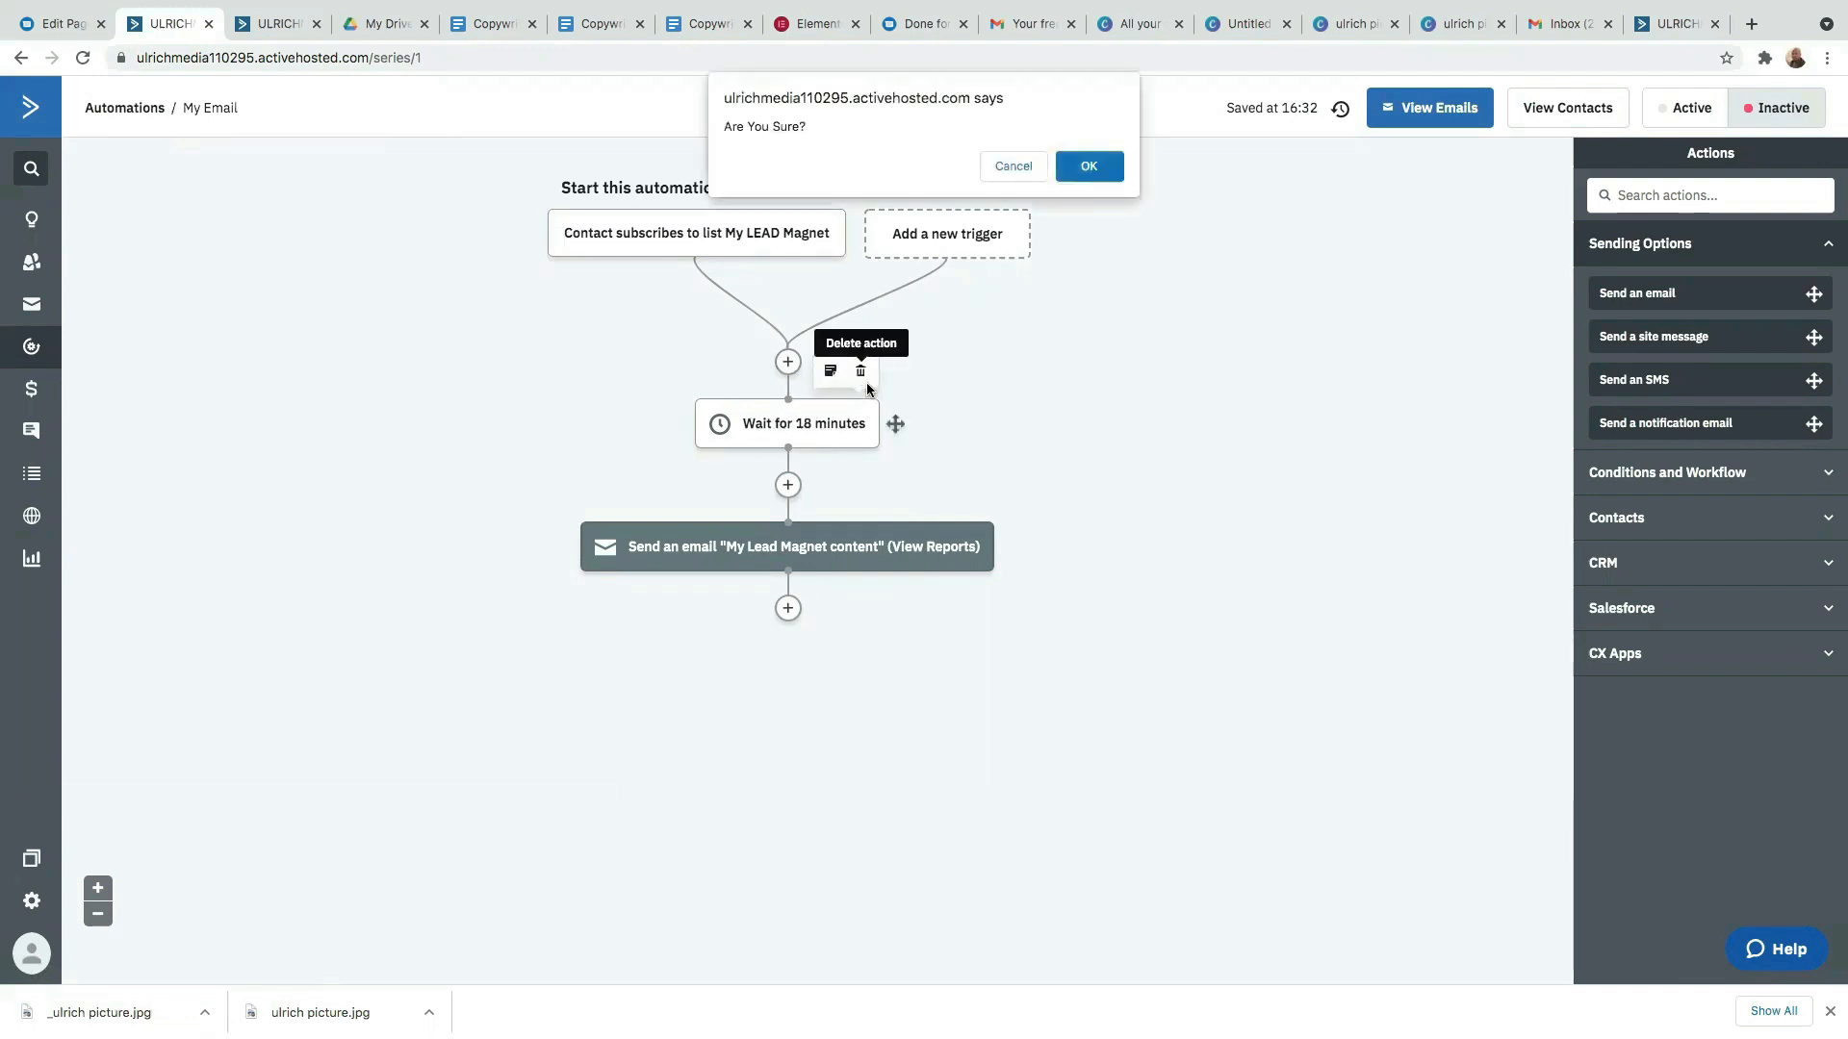
left_click(1090, 167)
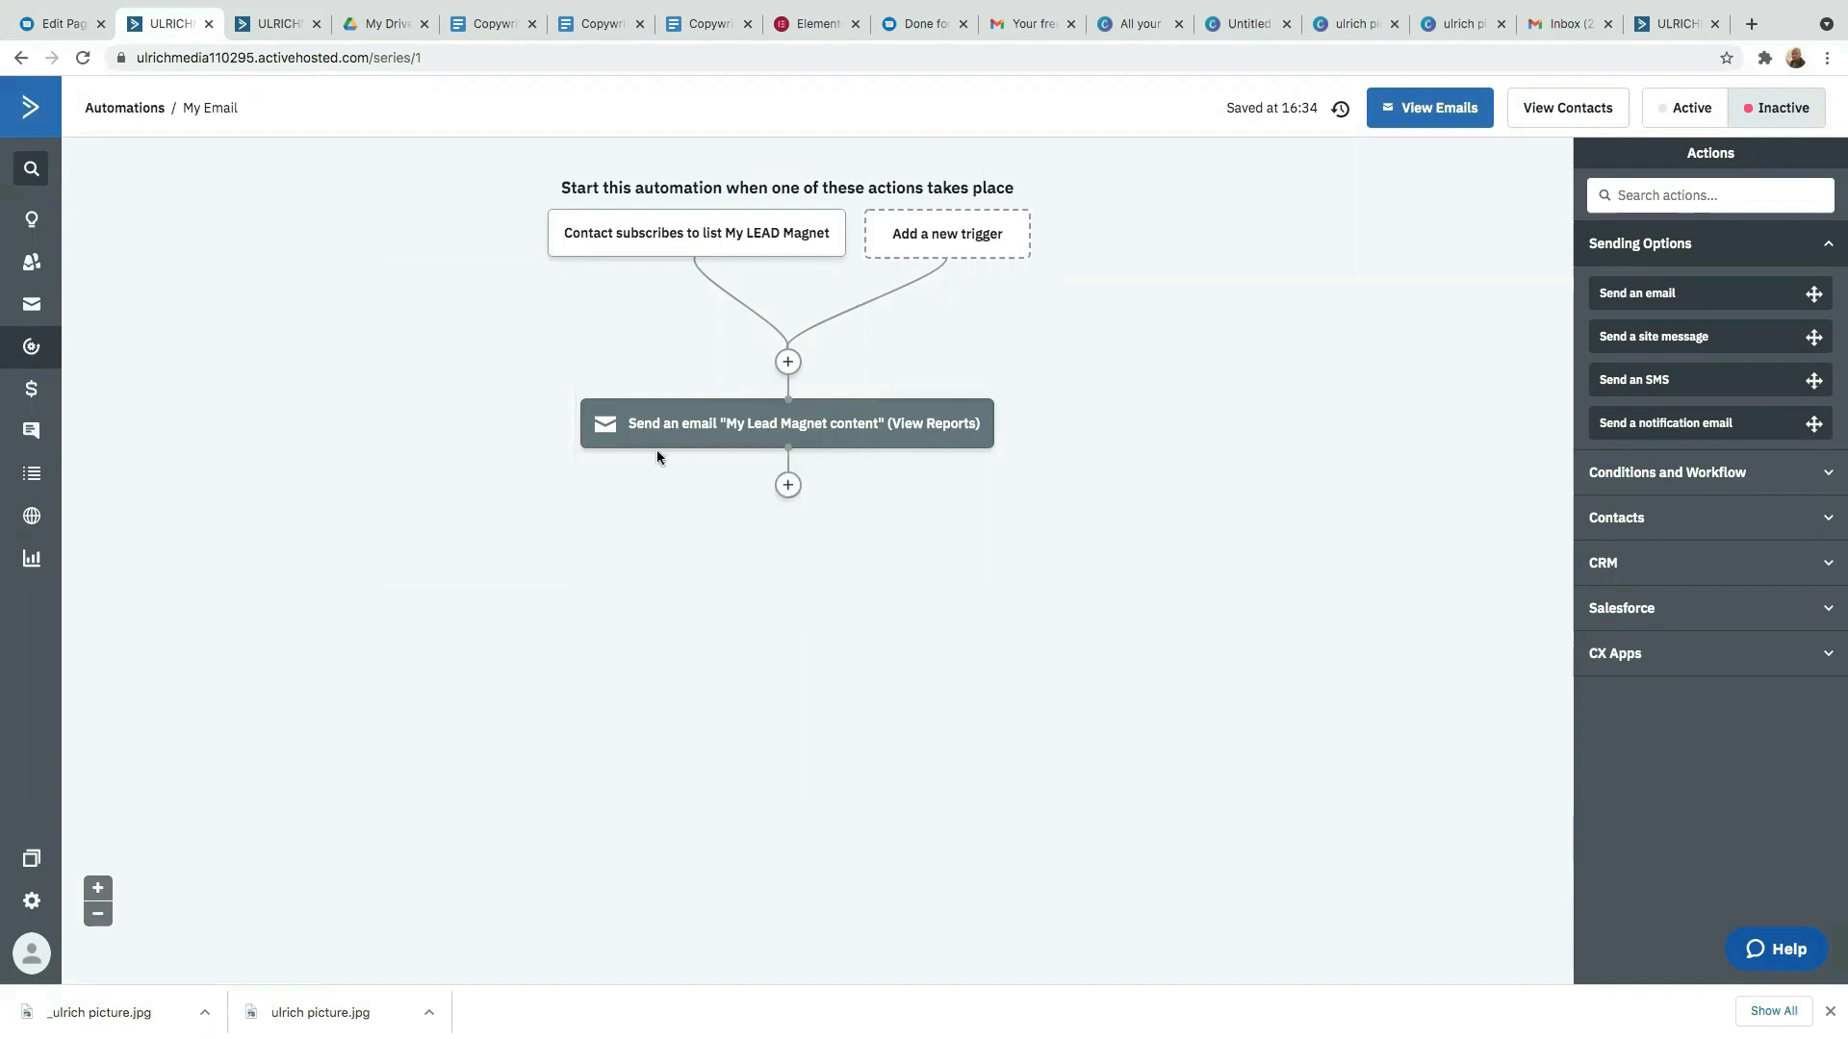
Add a wait condition of 4 days after the "My Lead Magnet content" email.
mouse_move(799, 423)
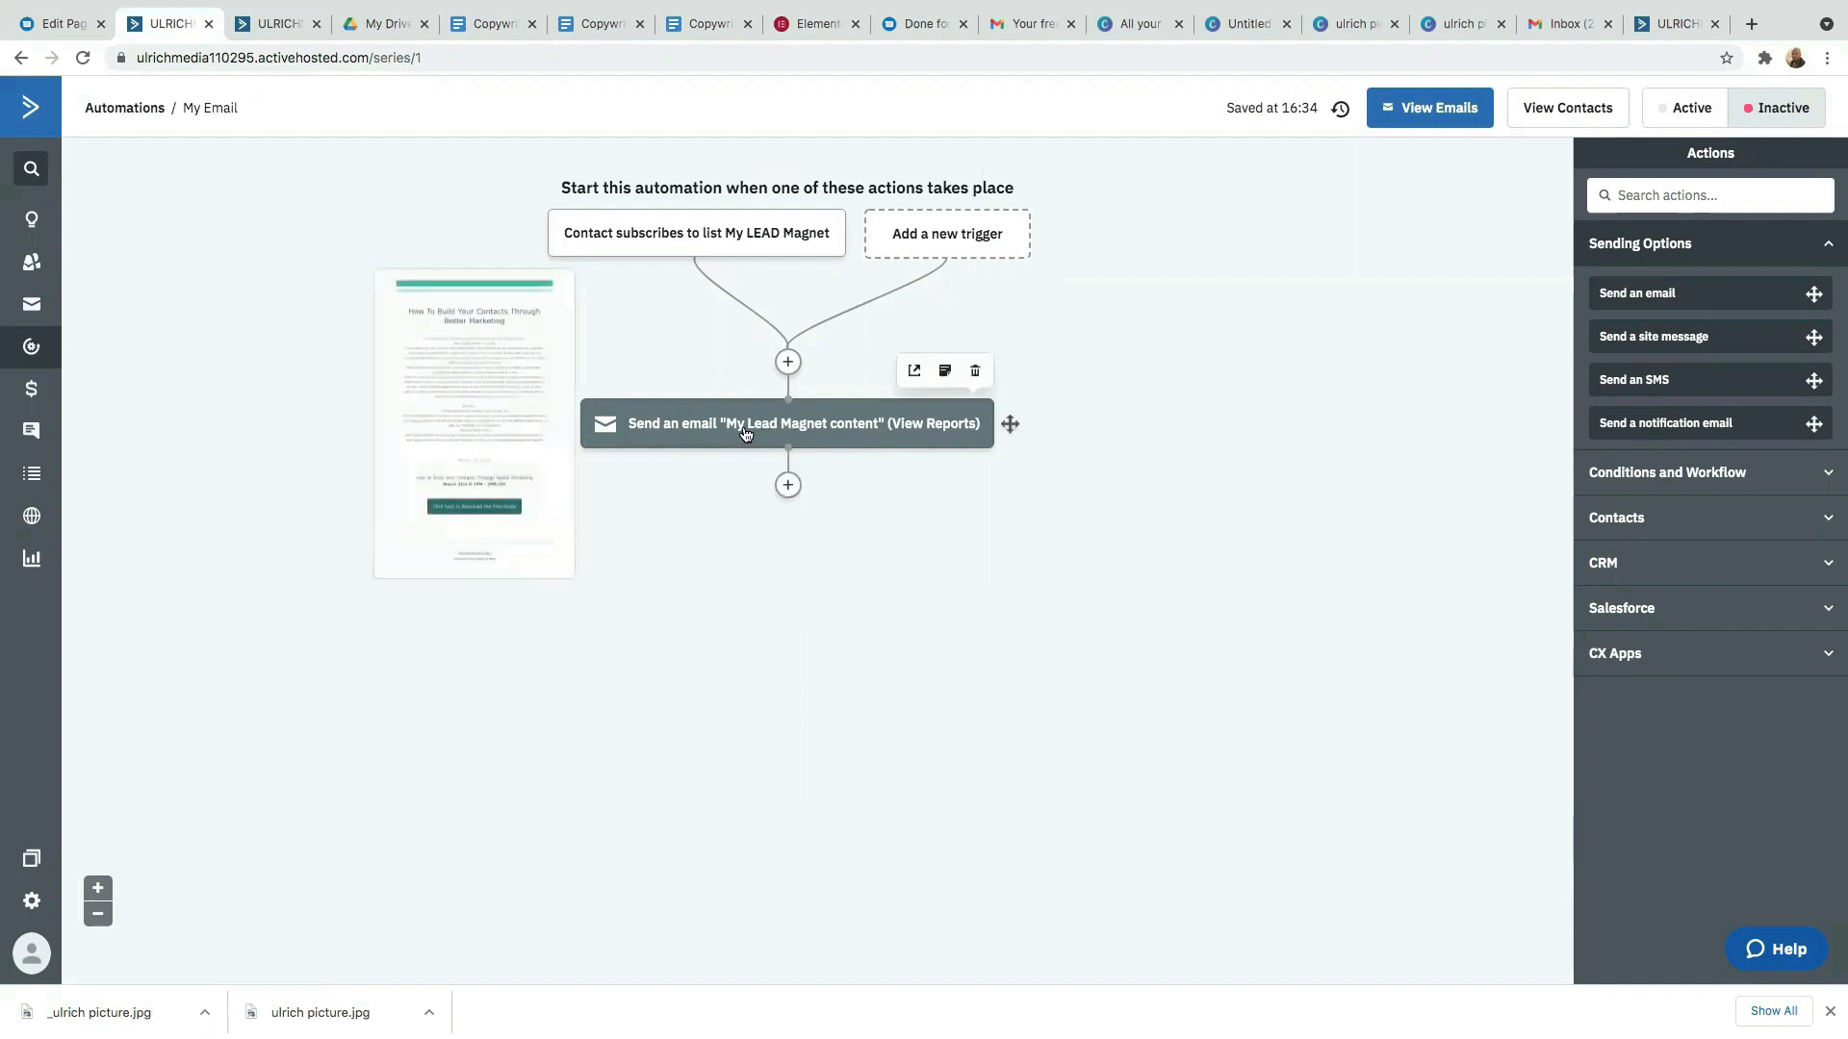
left_click(788, 486)
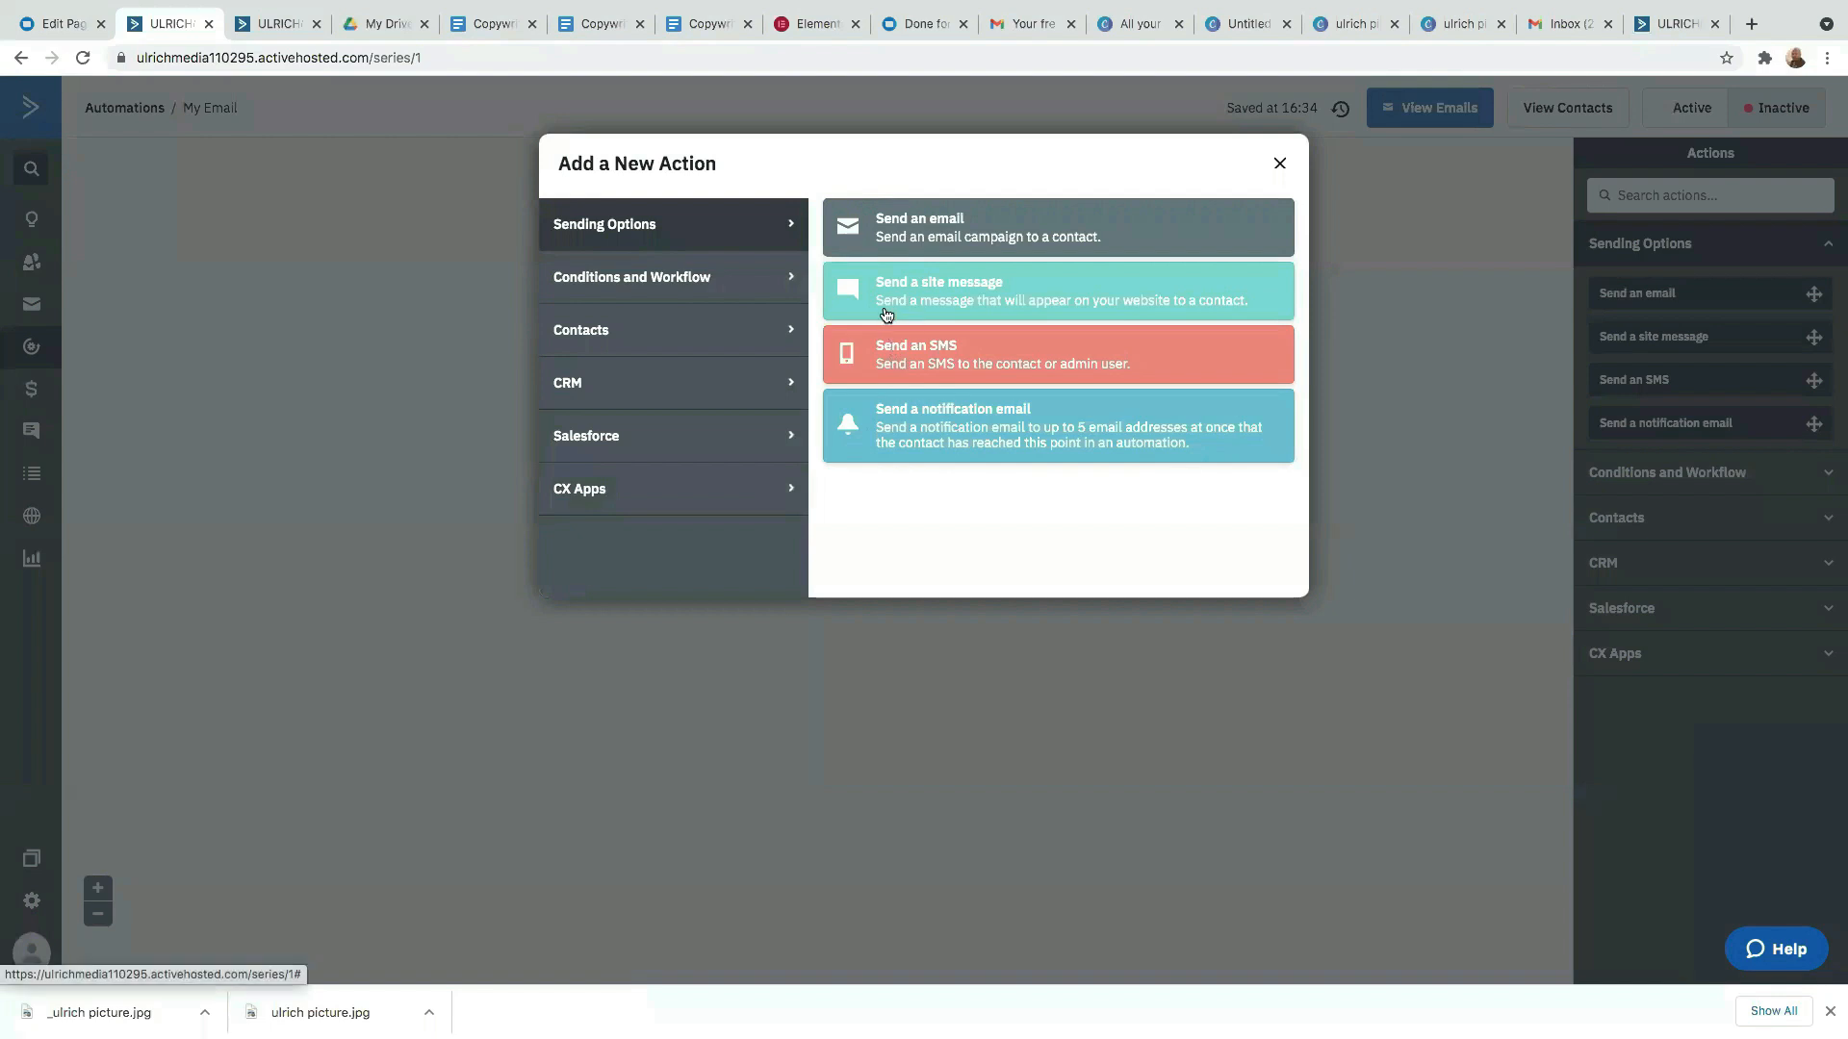
left_click(626, 286)
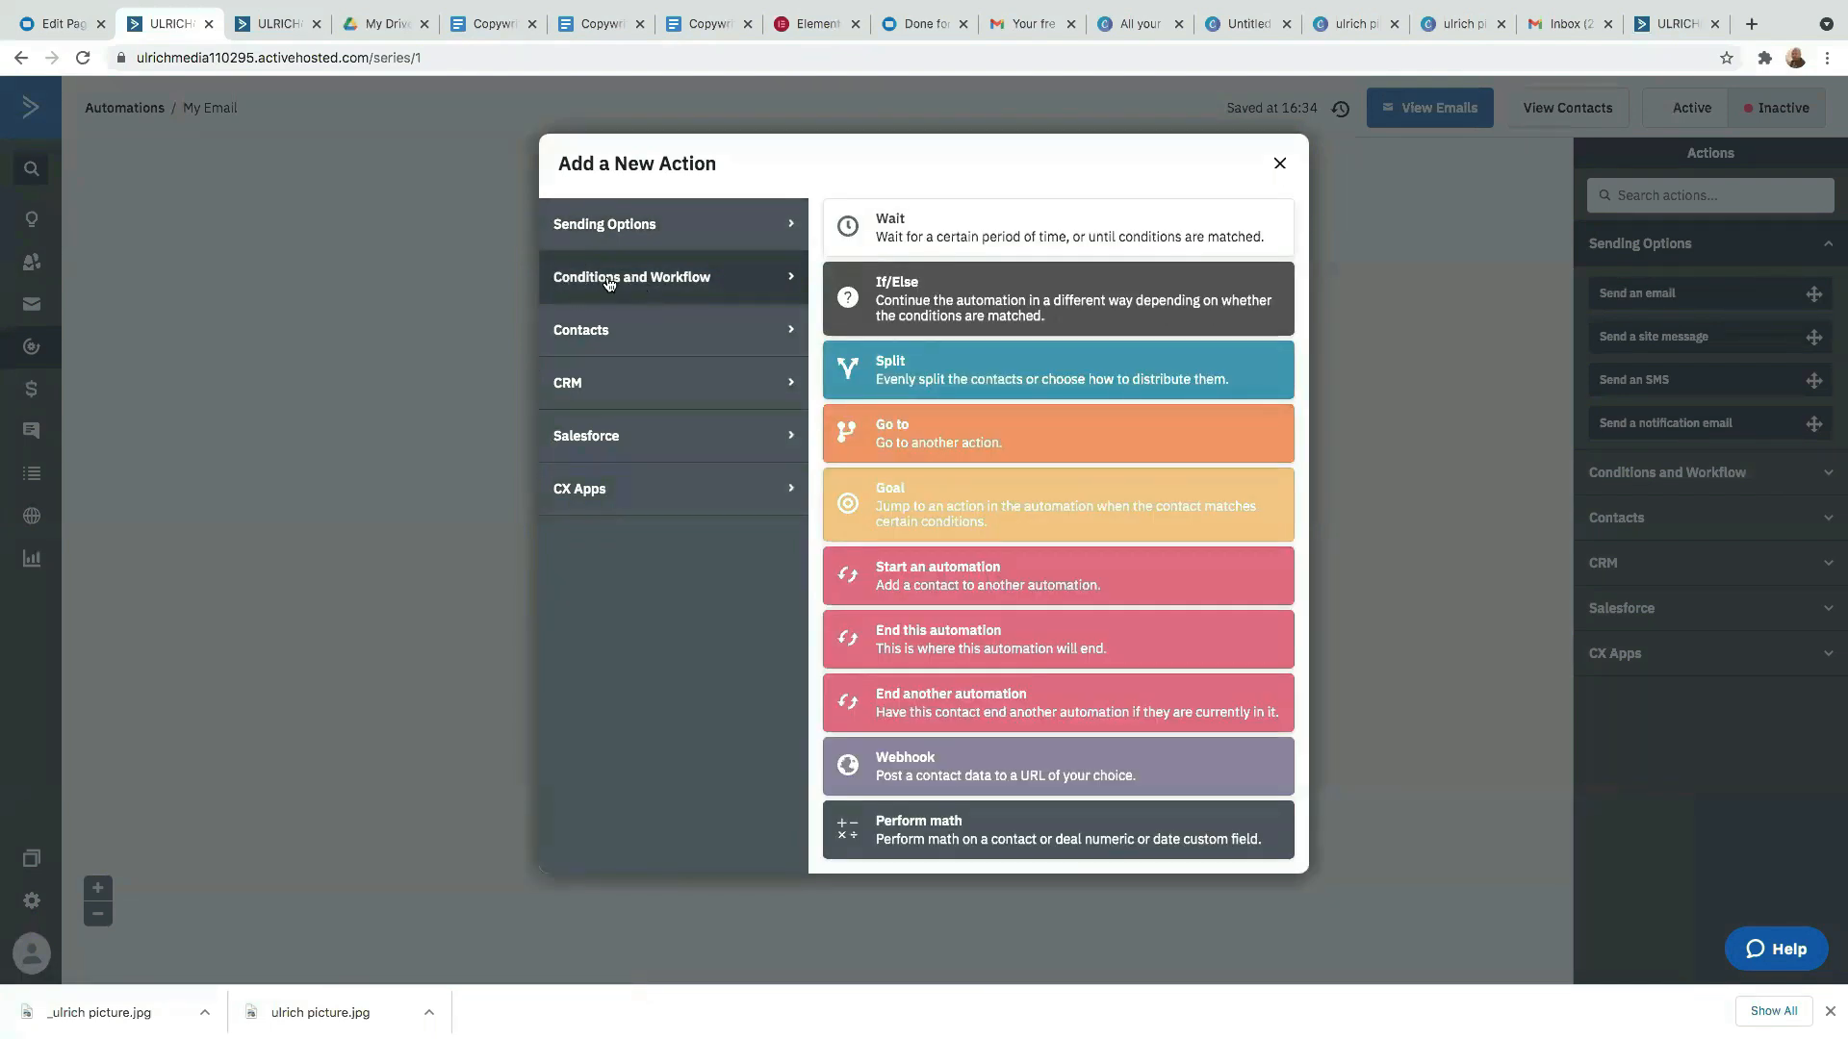
left_click(977, 233)
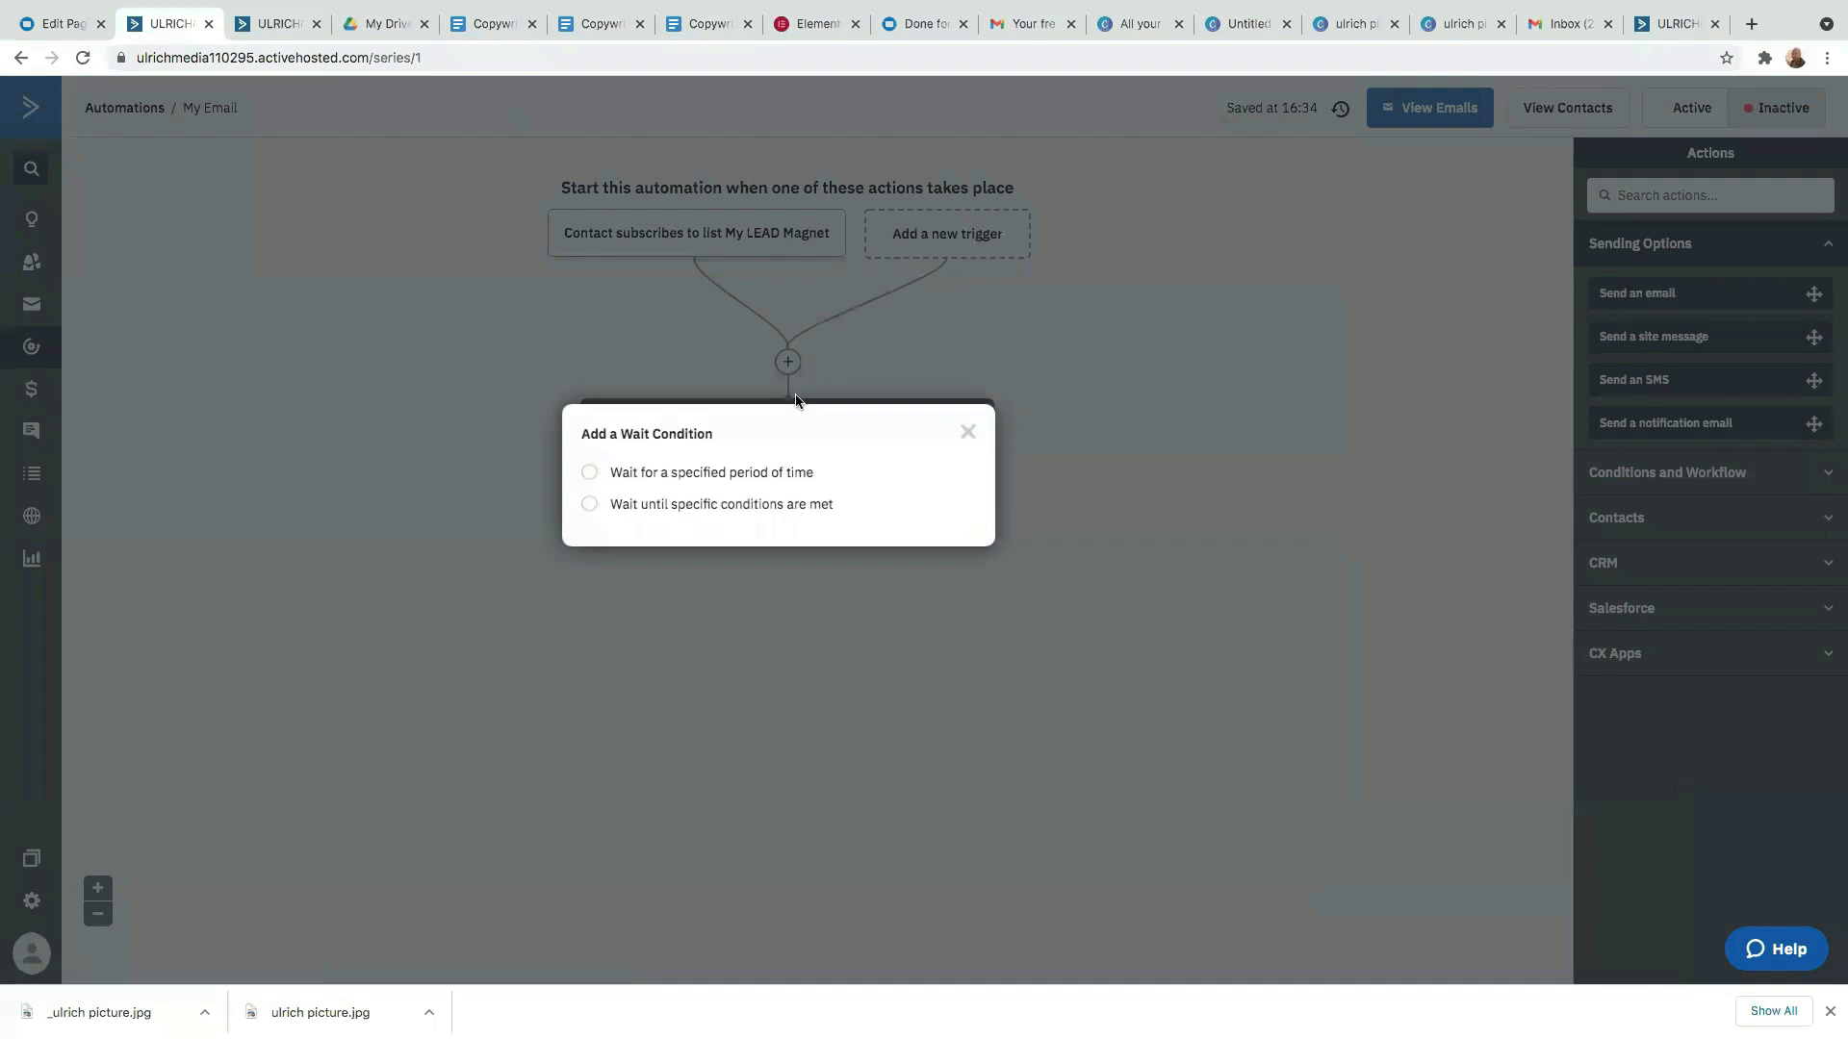
left_click(588, 475)
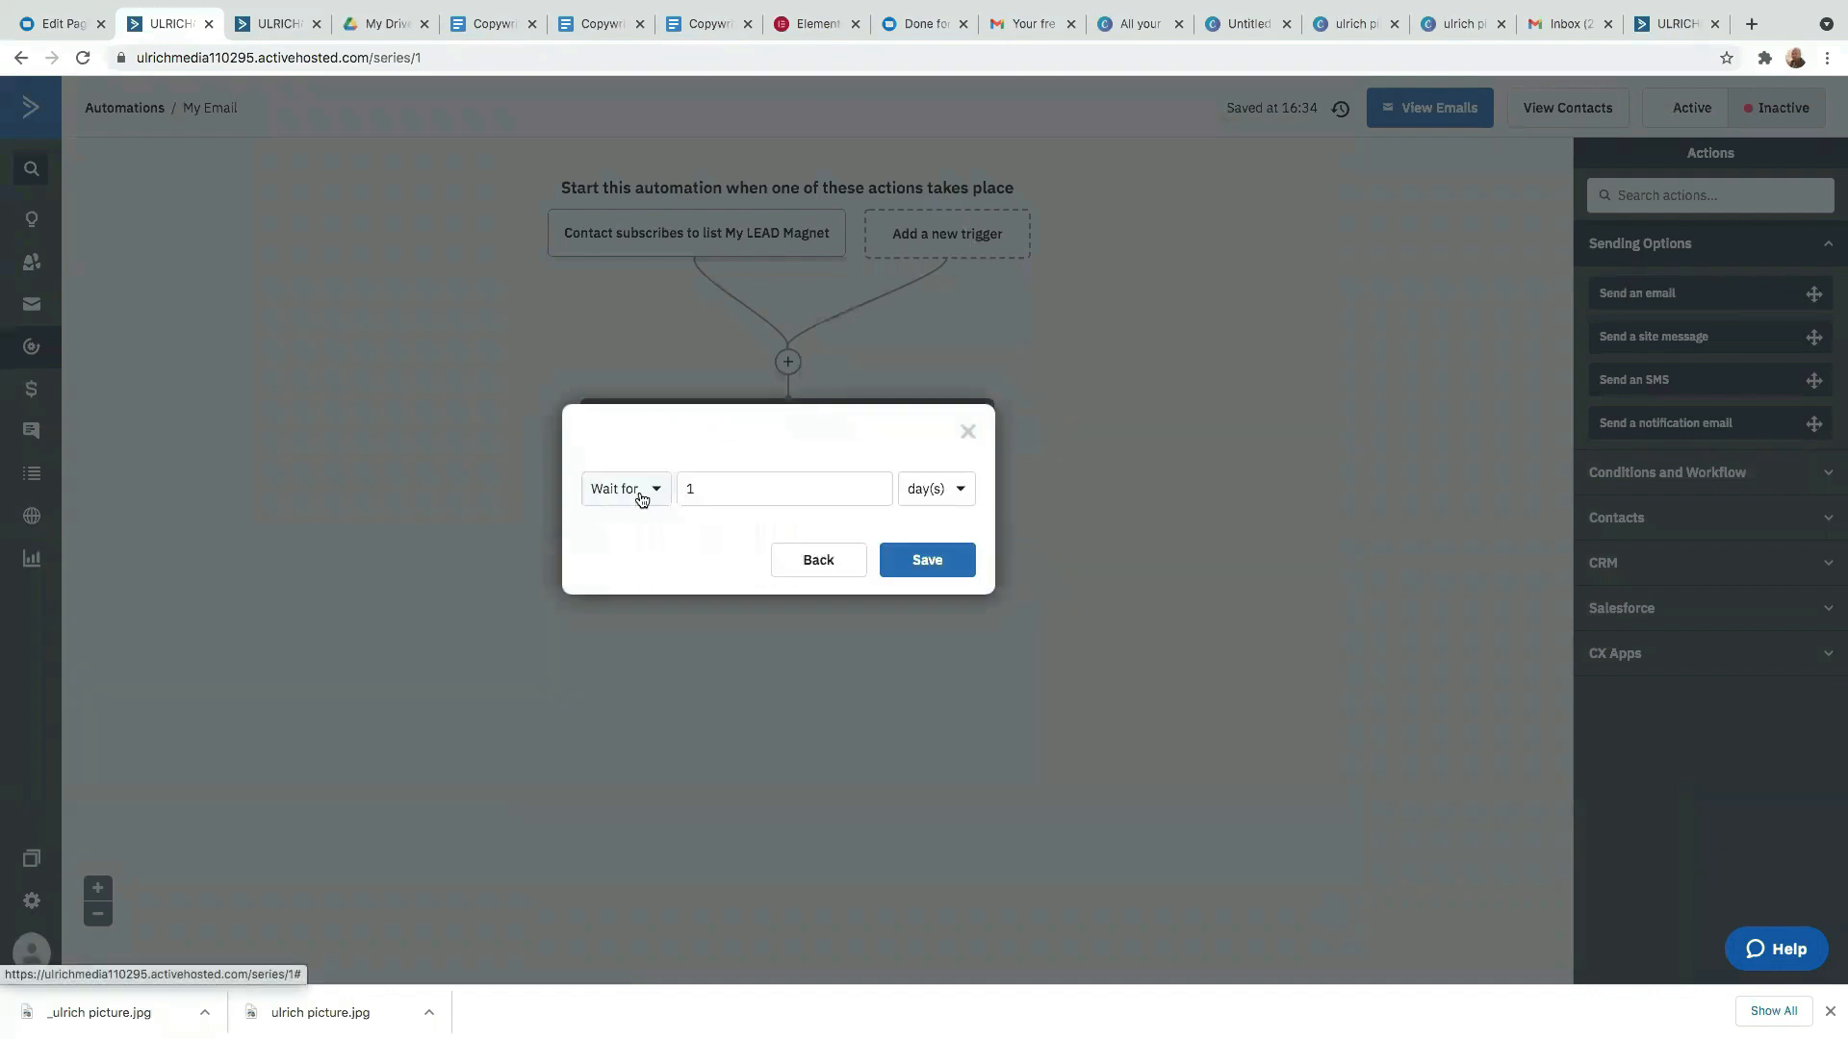
left_click(764, 484)
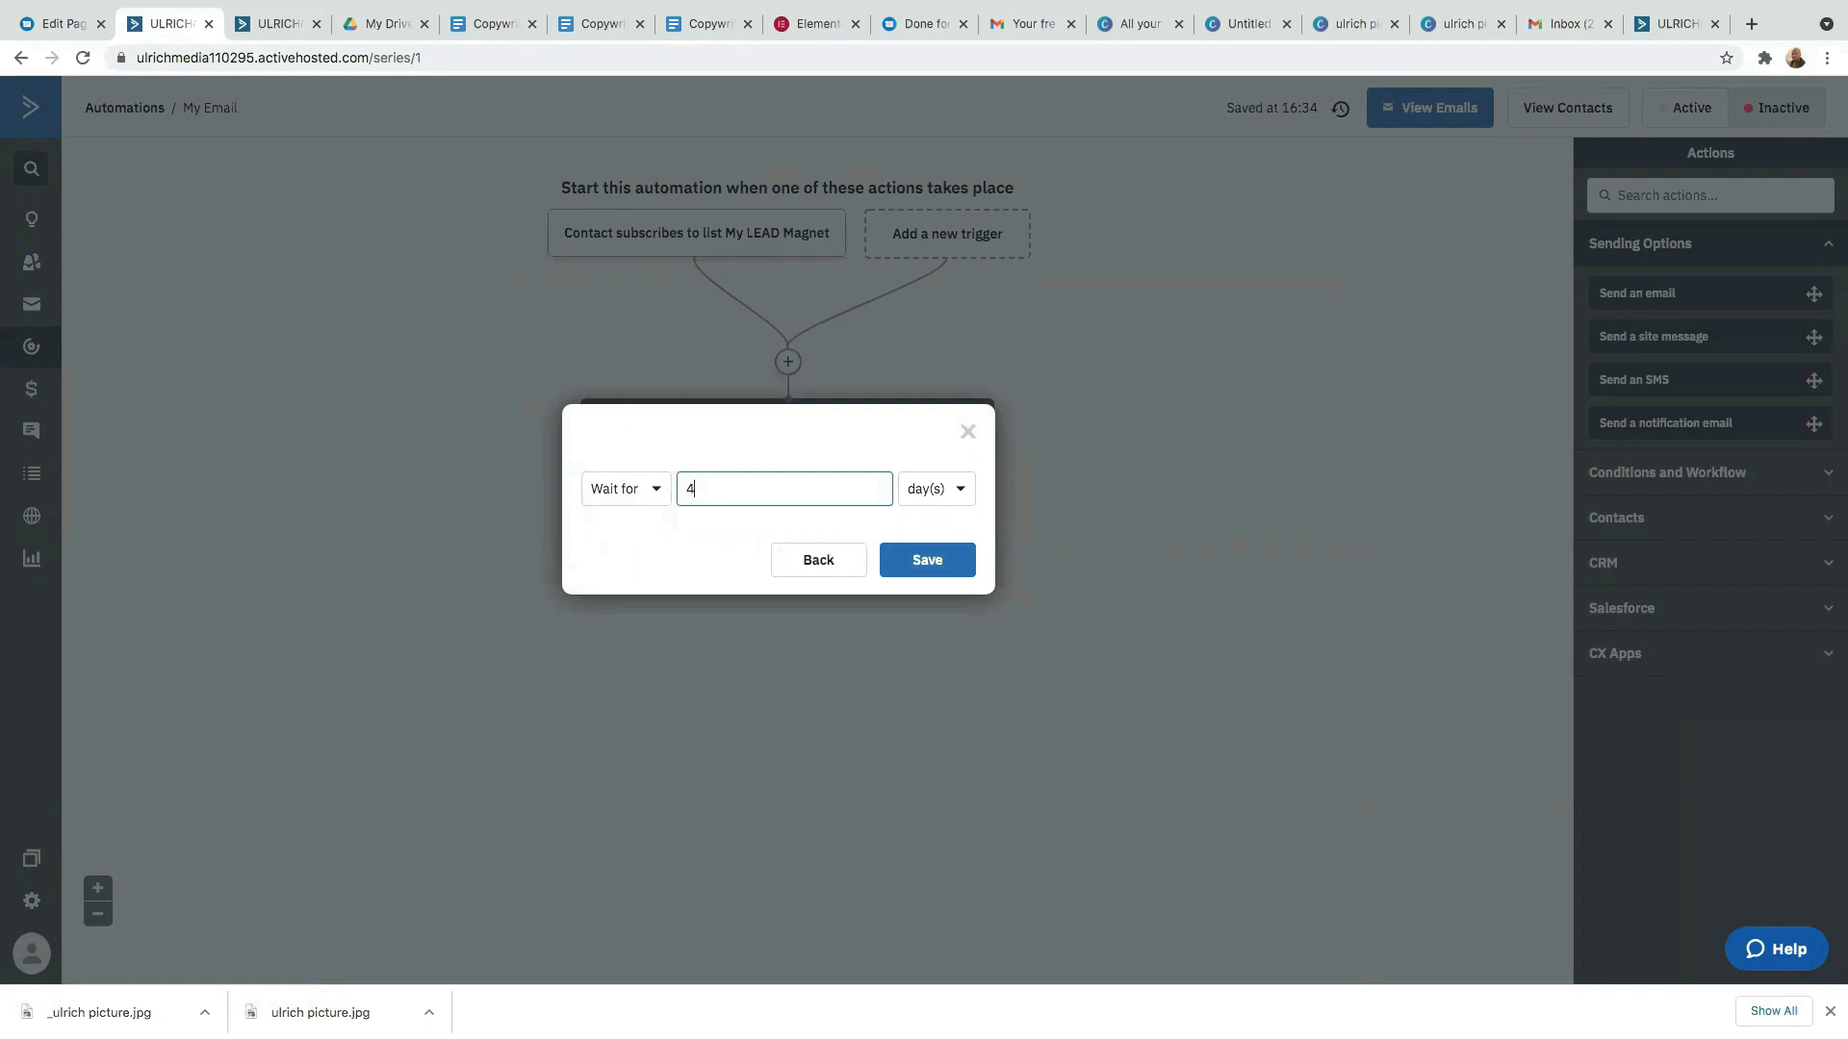
type("4")
left_click(911, 566)
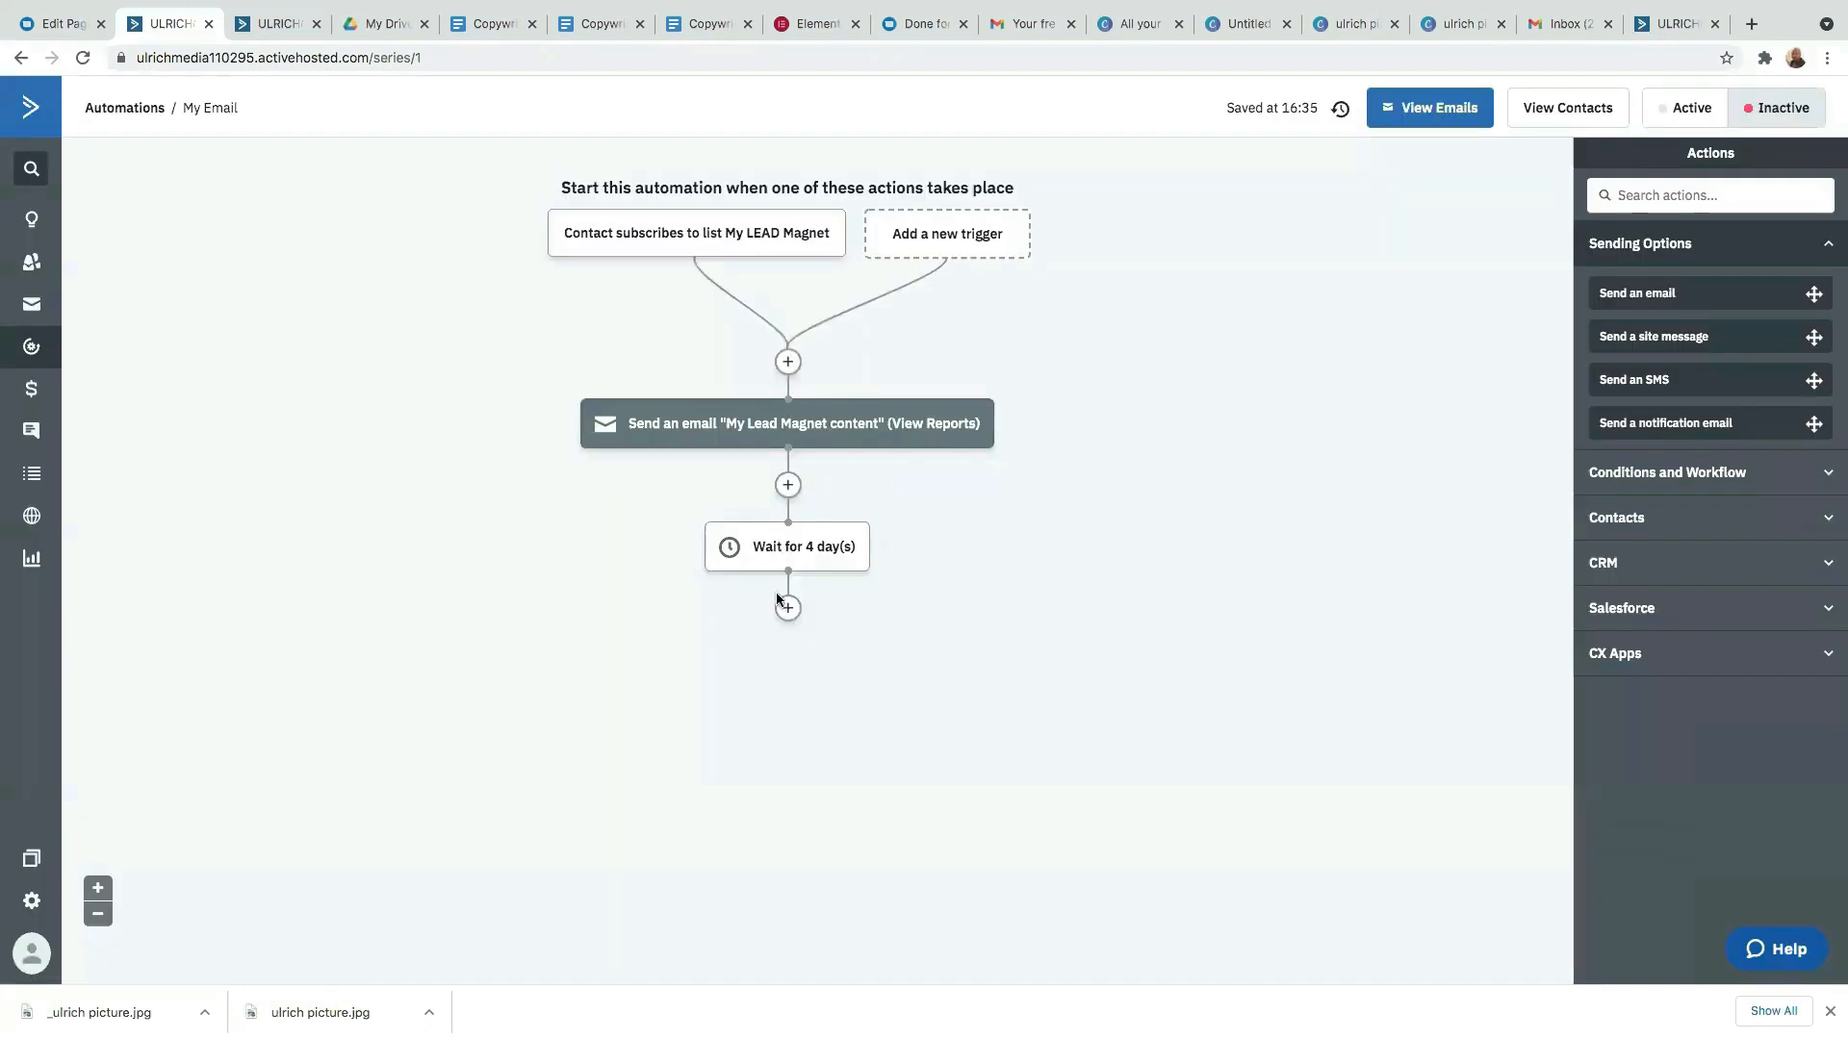
Add a send-email action after the 4-day wait, using a new email named "Second".
left_click(787, 608)
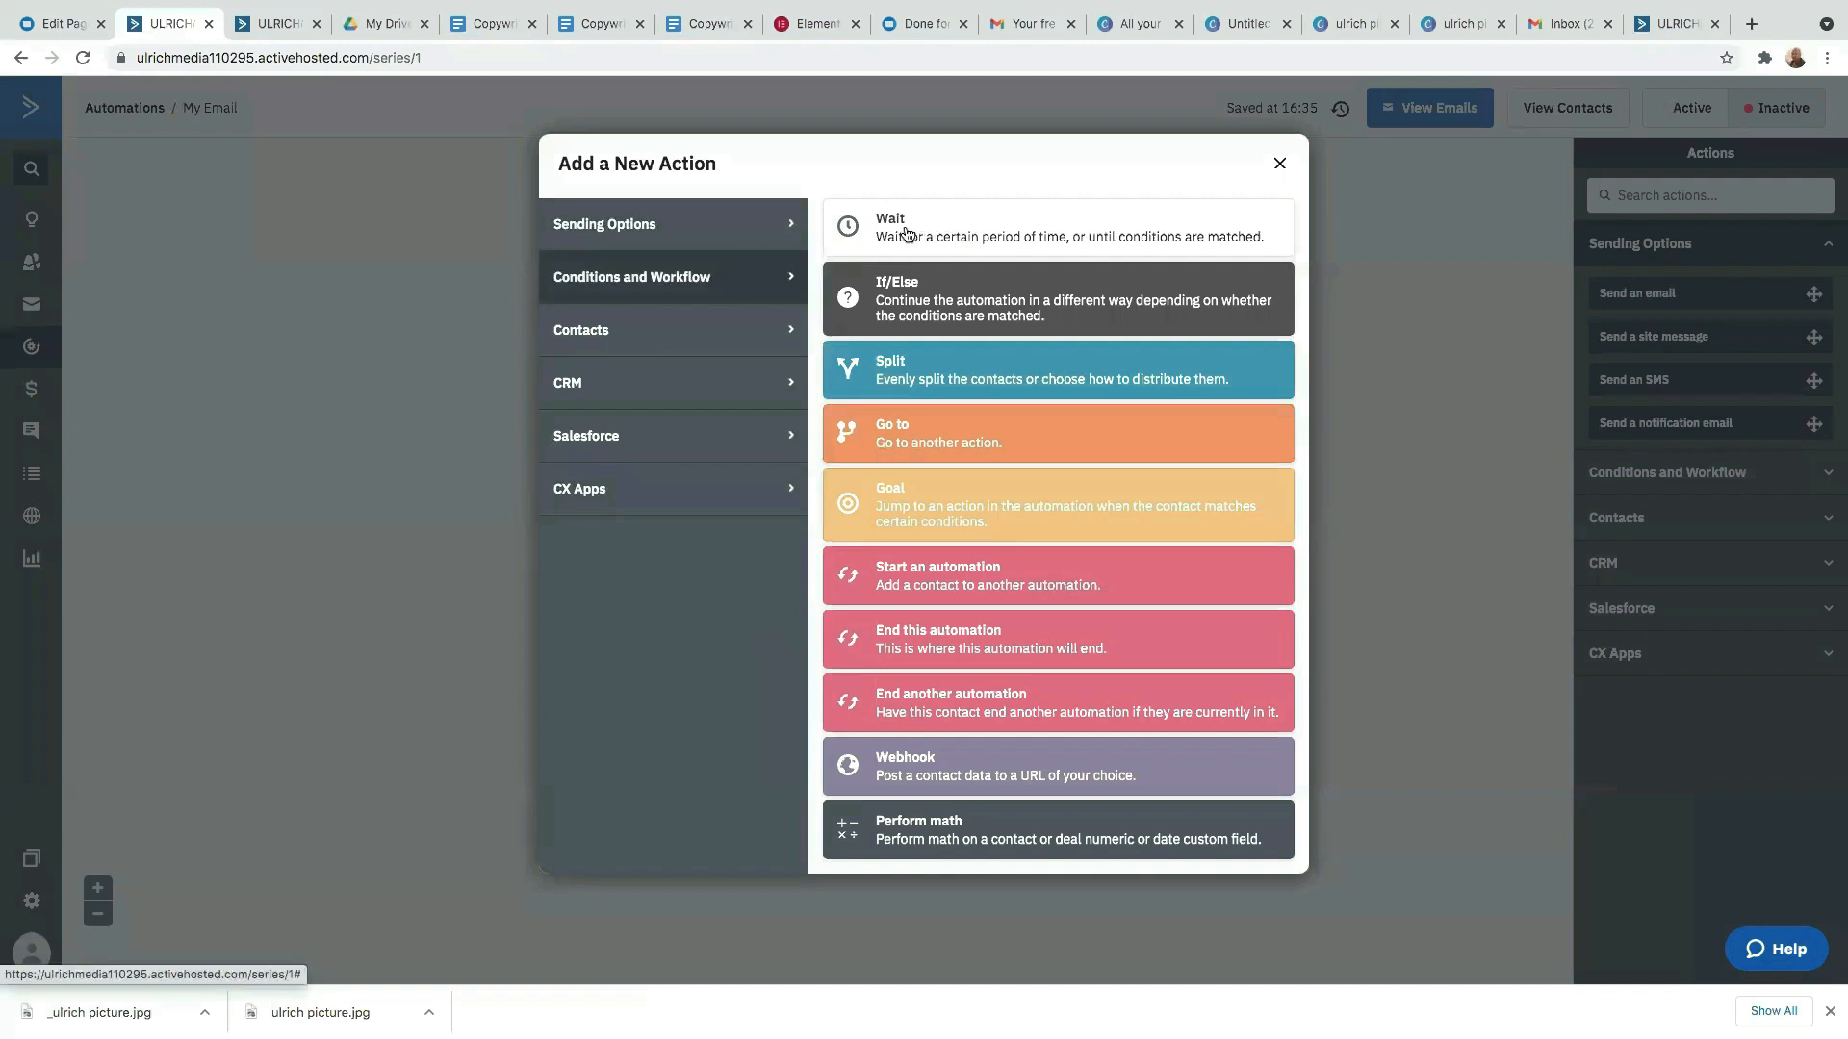
left_click(662, 227)
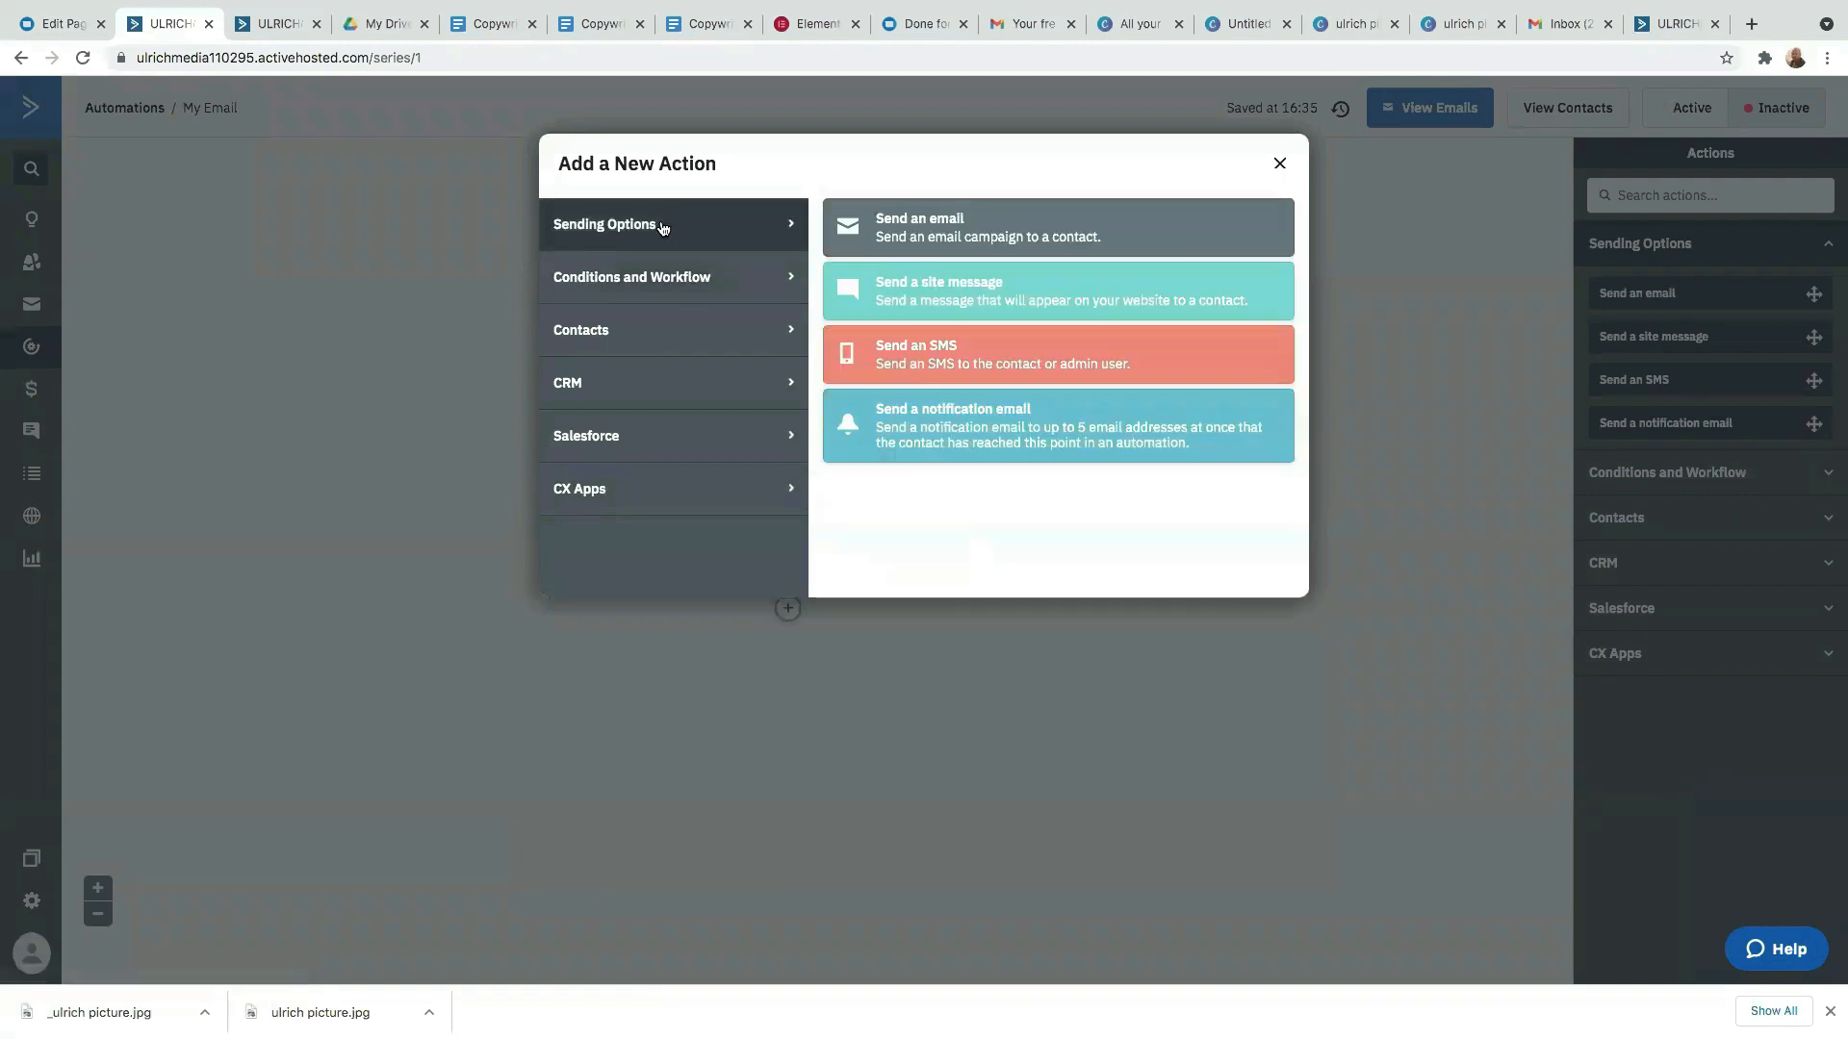
left_click(1074, 229)
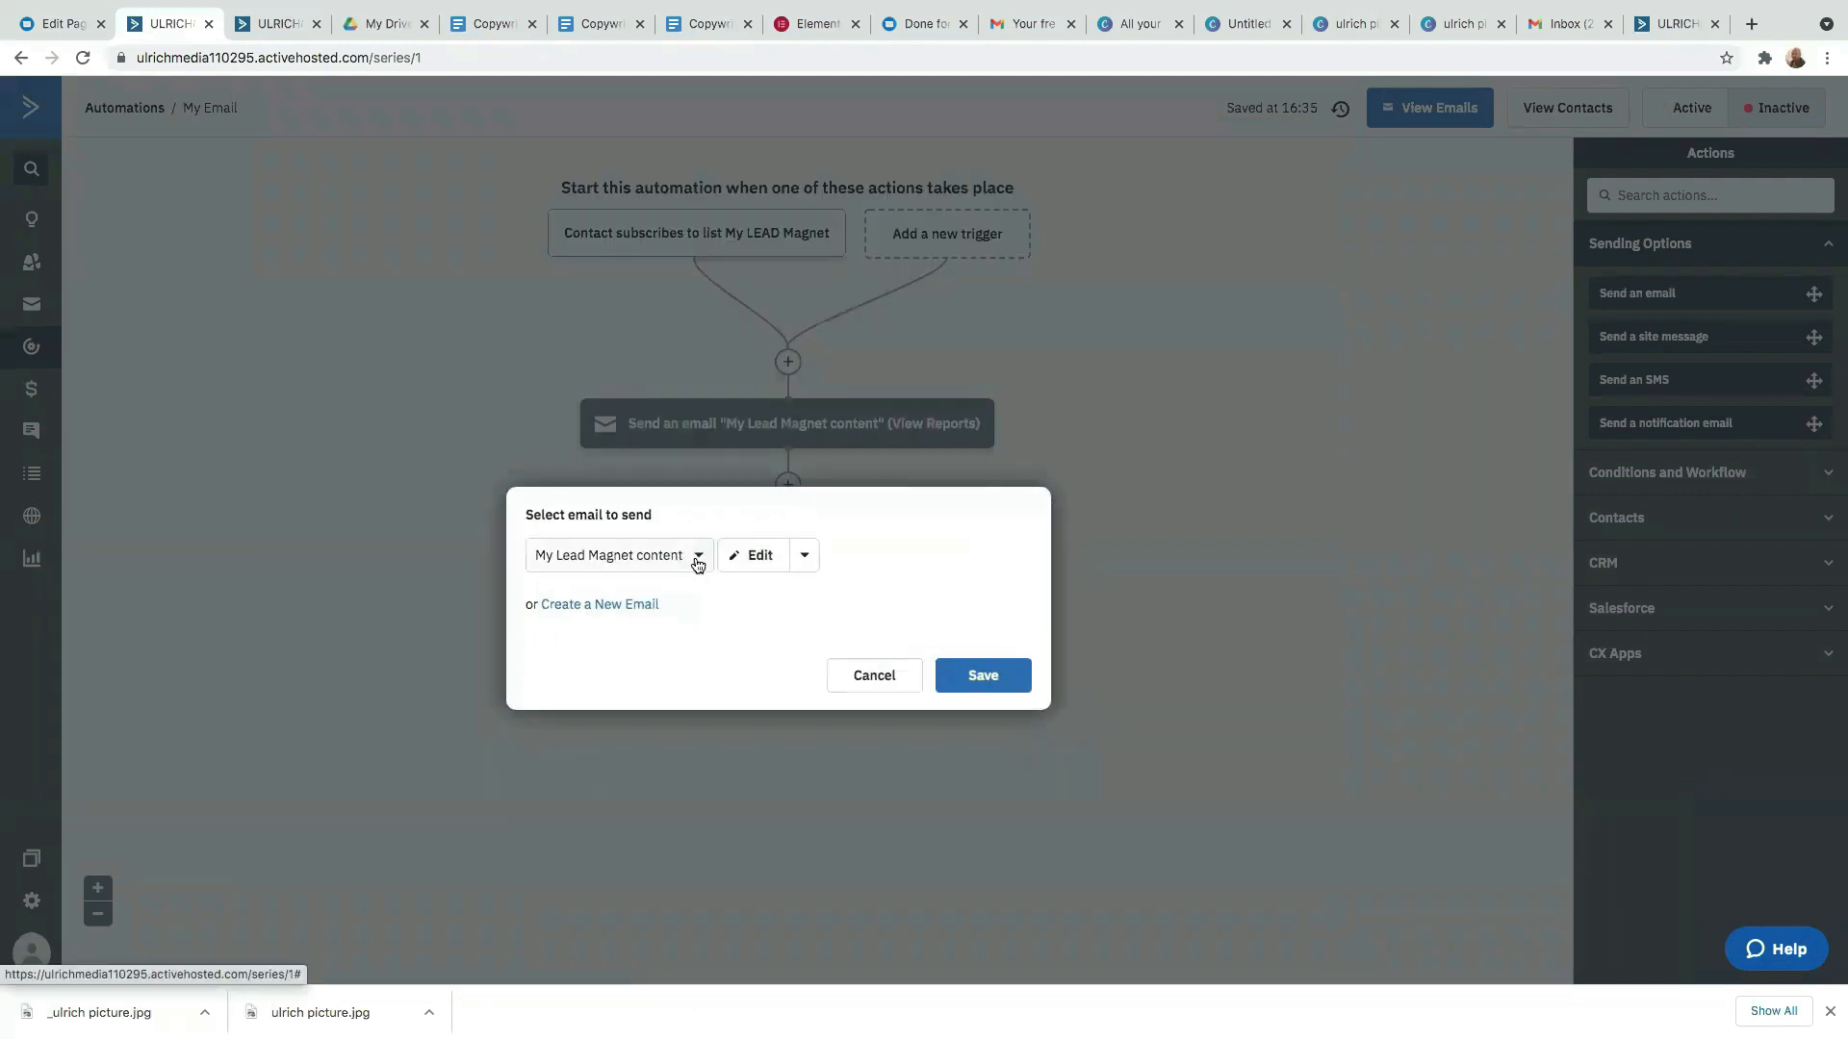
left_click(594, 605)
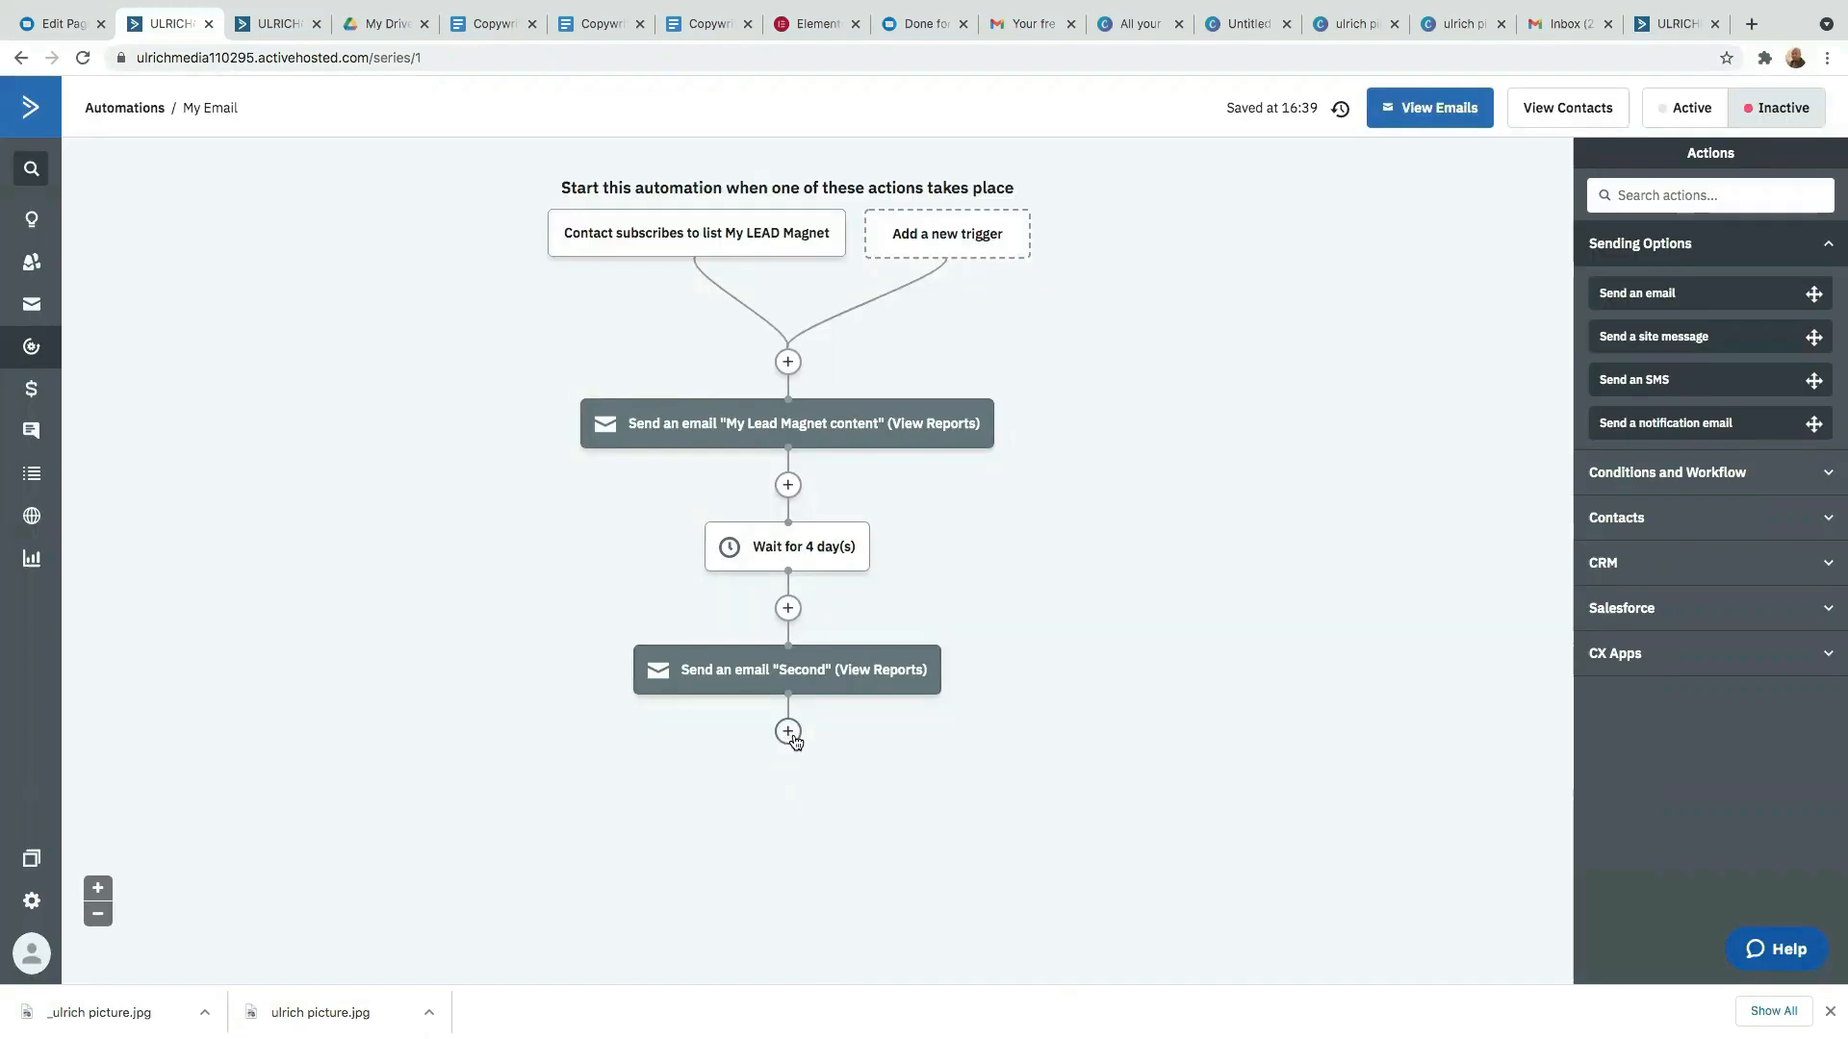
Close the workflow with an End this automation action after the "Second" email and set the automation to active.
left_click(791, 735)
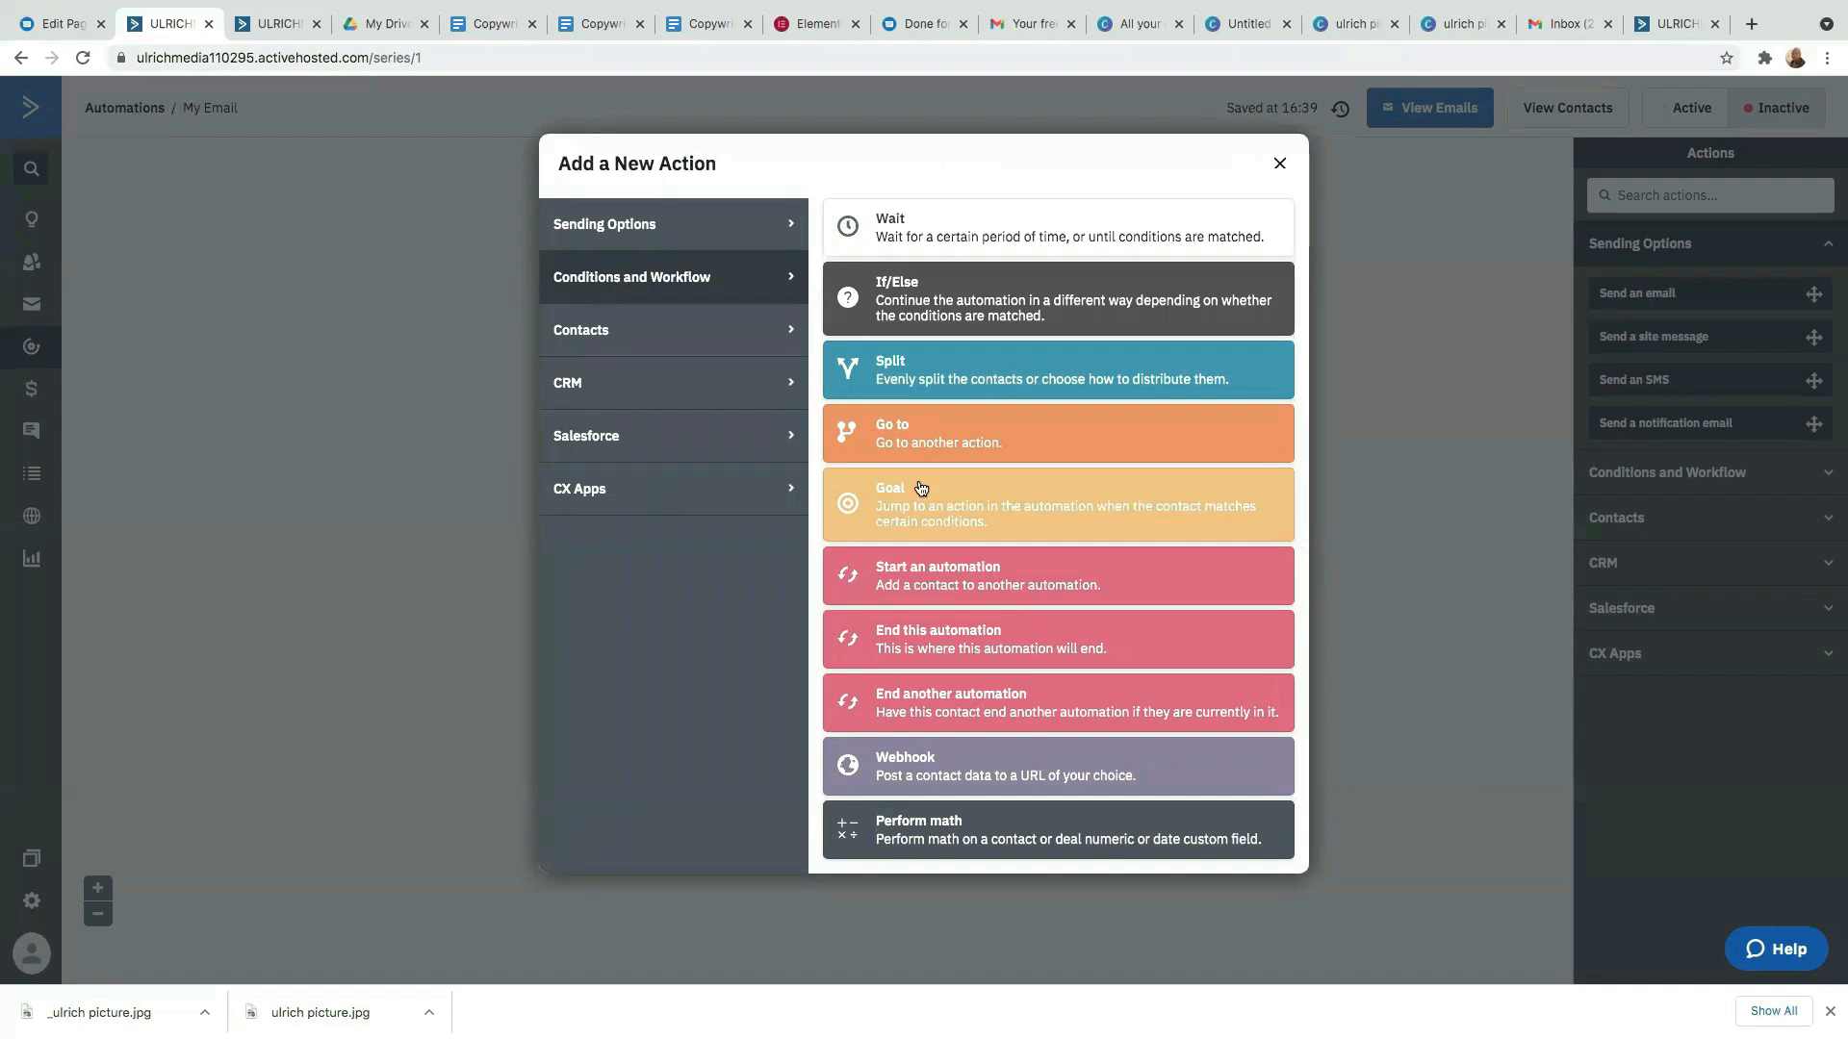
left_click(931, 635)
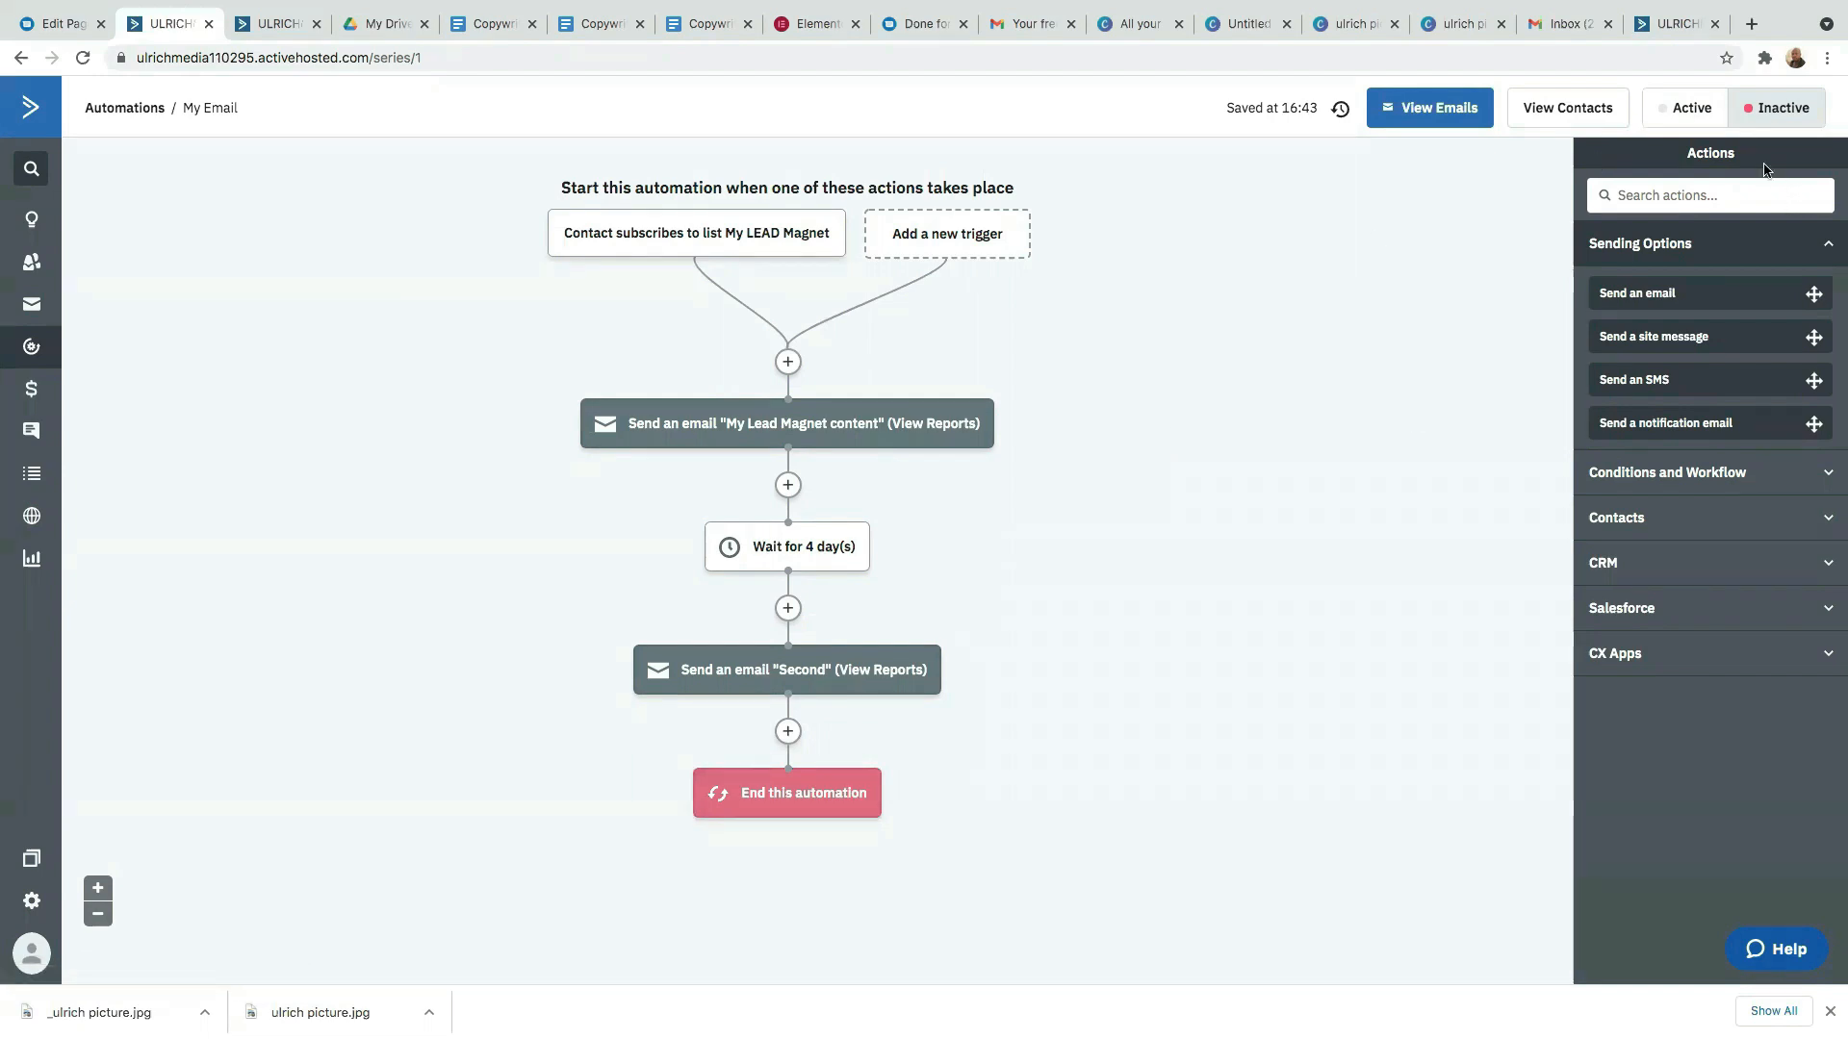
left_click(1675, 110)
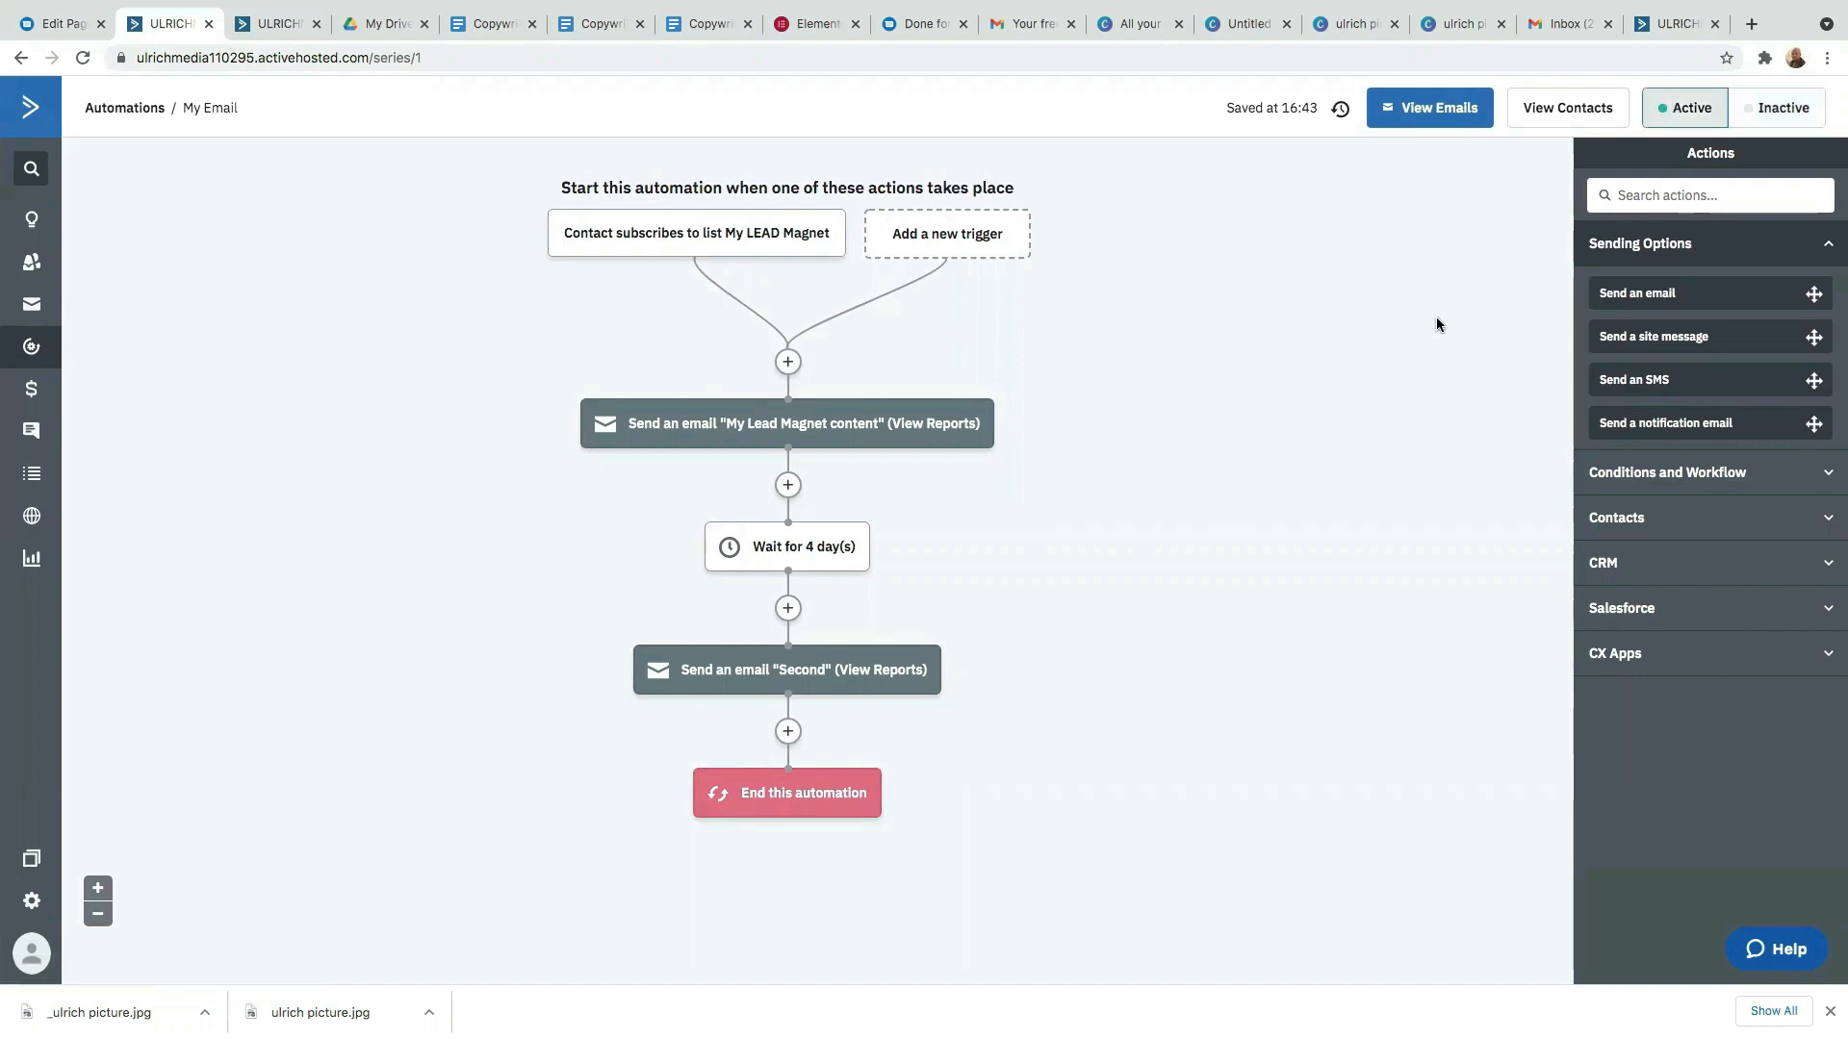
scroll(1134, 546, "down", 2)
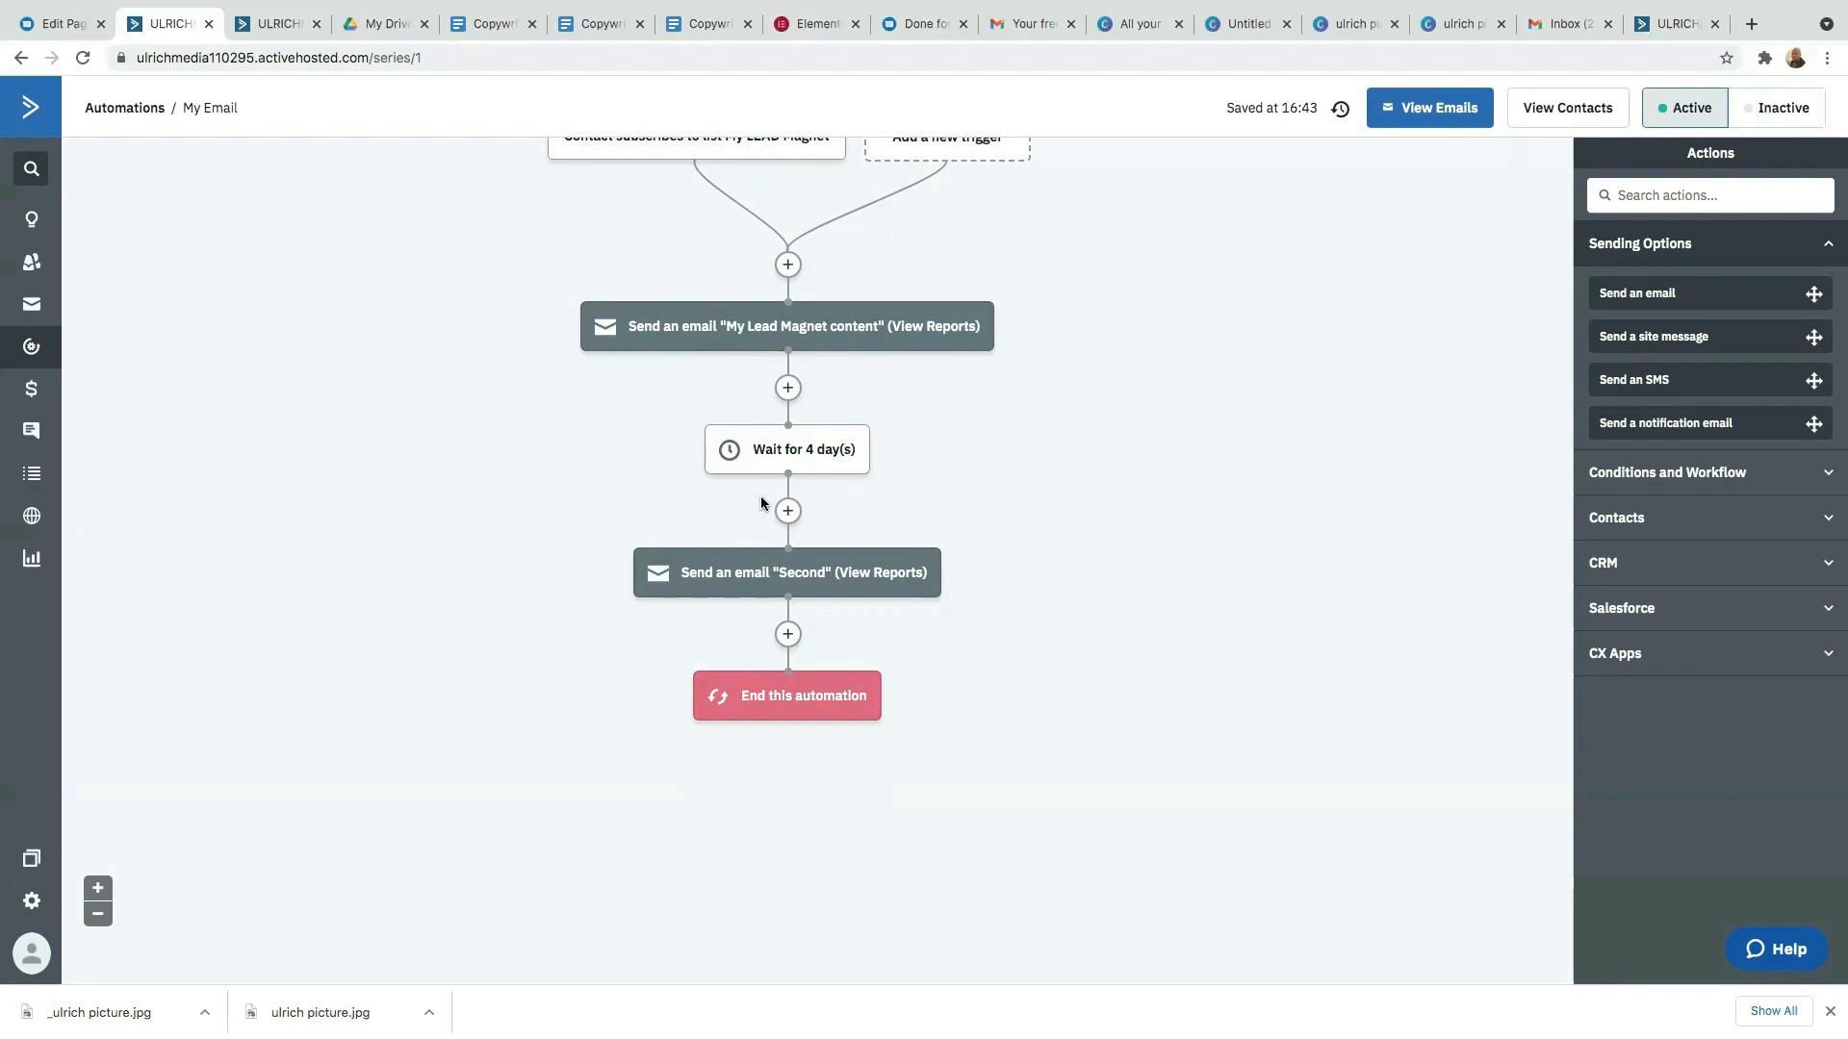
scroll(765, 499, "up", 2)
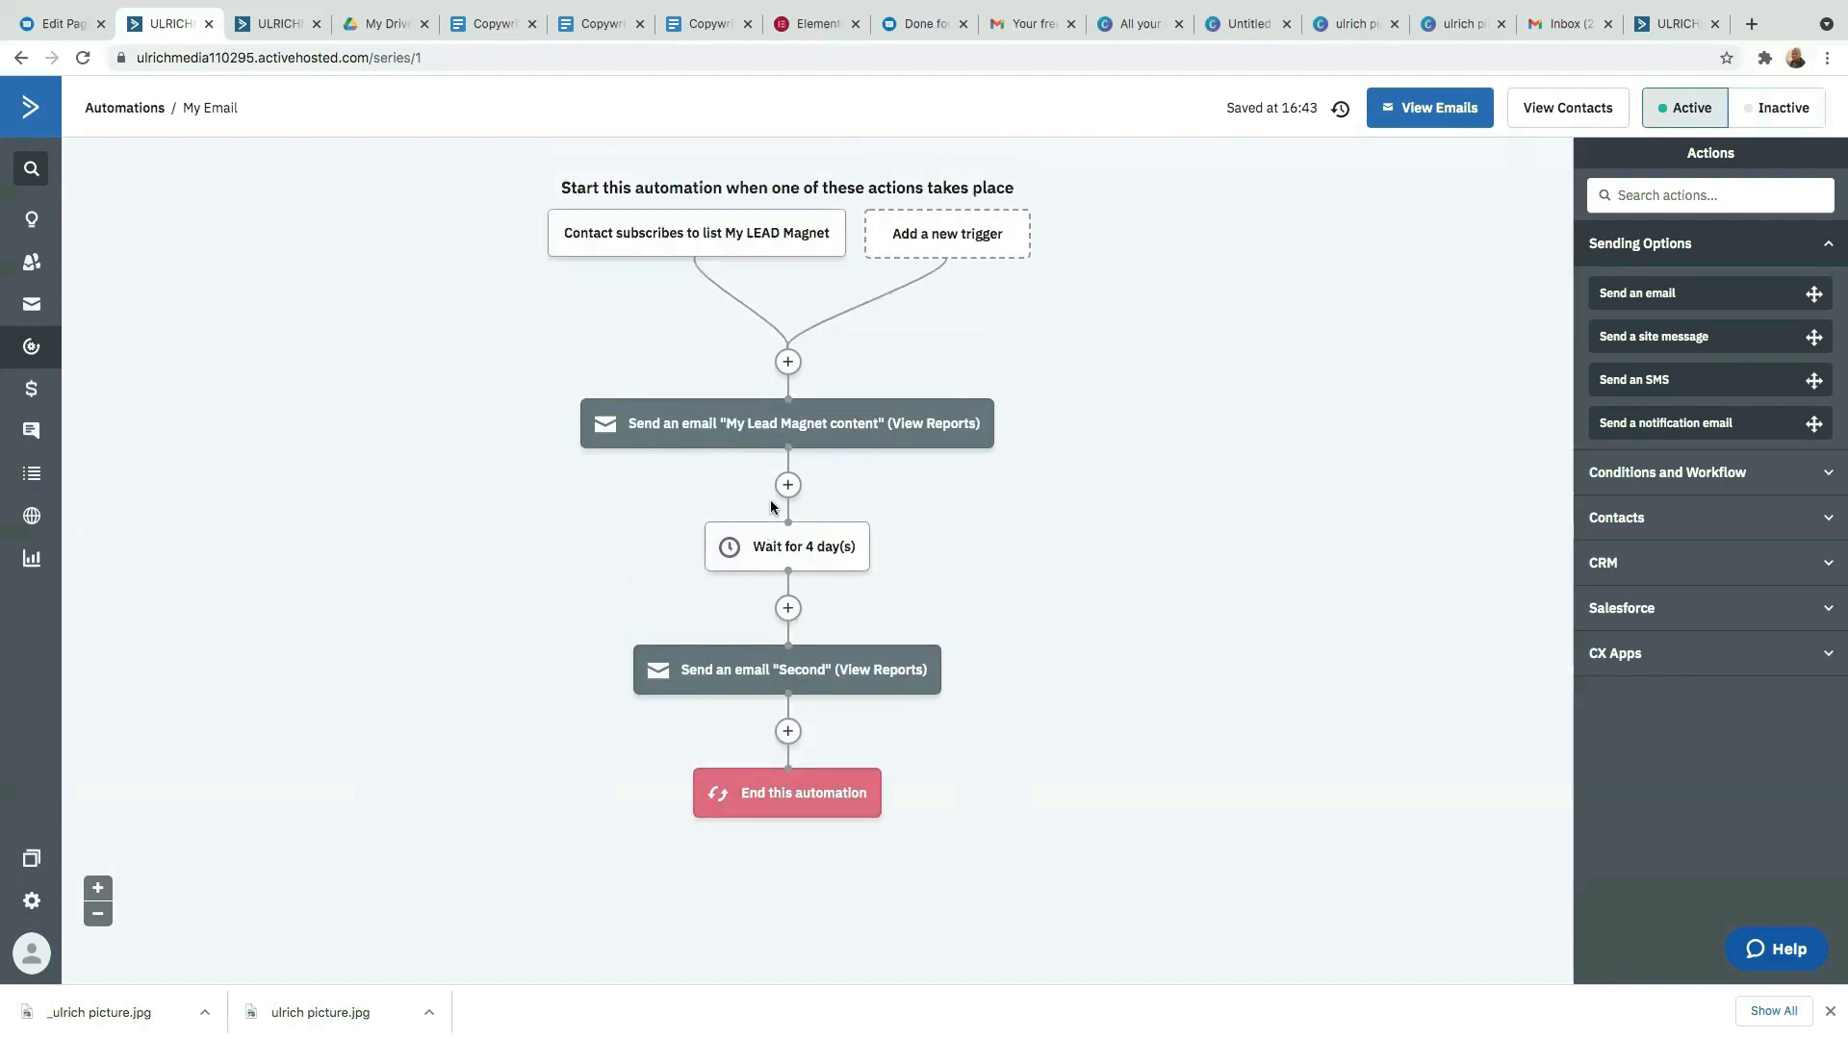